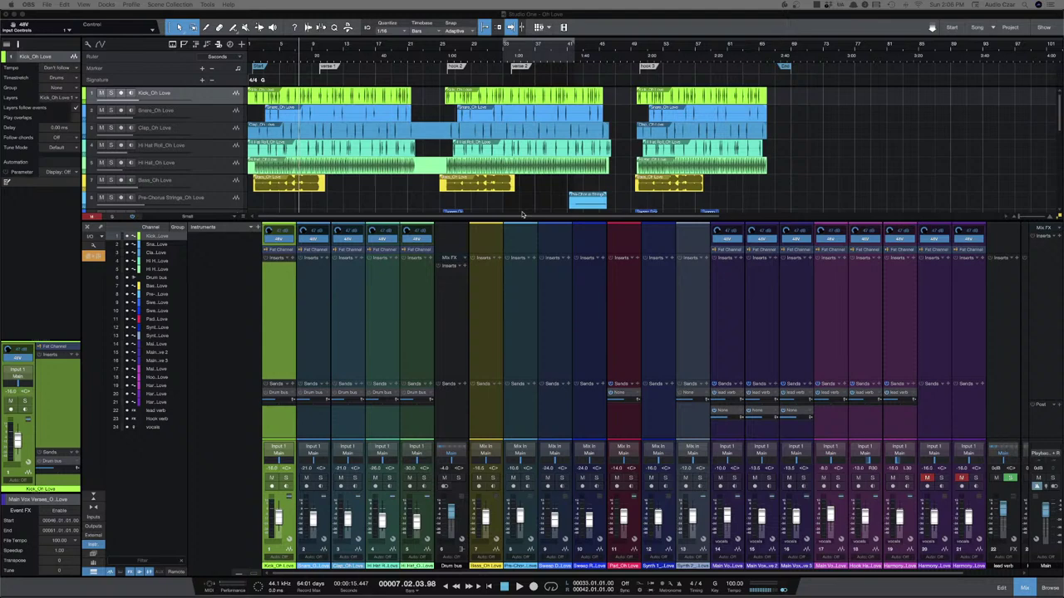
Hide the mixer console so the song's full arrangement is shown.
scroll(548, 211, down, 1)
click(778, 204)
key(F3)
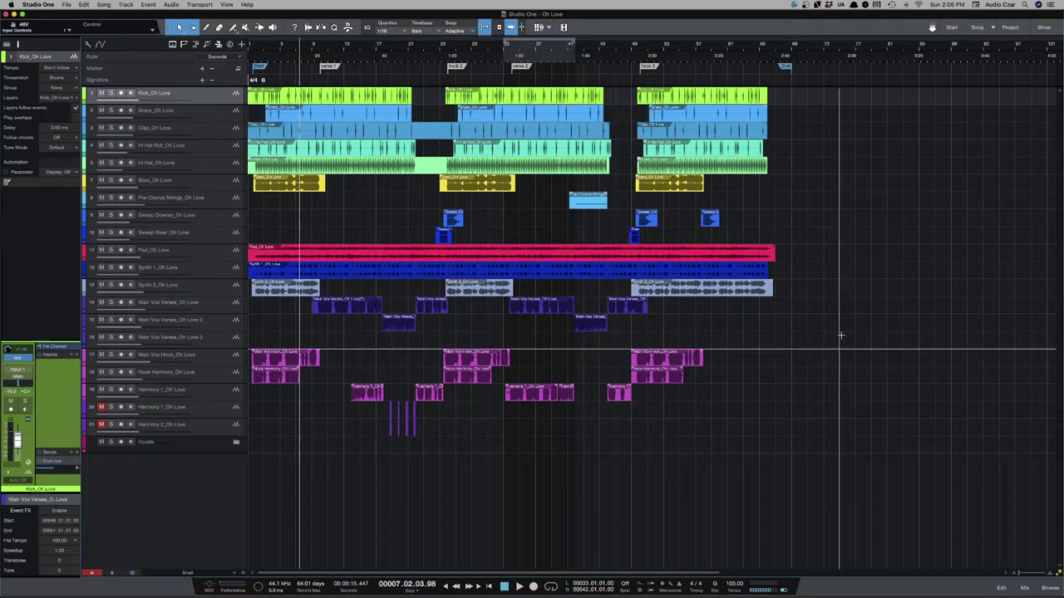
Switch to Universal Control and view the Revelator IO 24's channel and mix controls.
key(super+Tab)
key(super+Tab)
key(super+Tab)
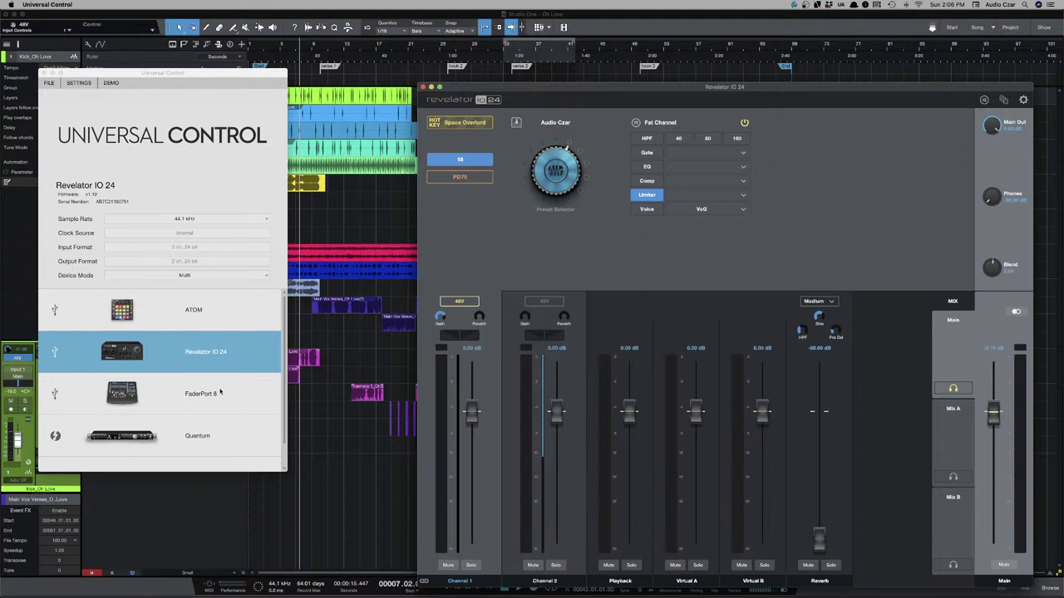
mouse_move(442, 321)
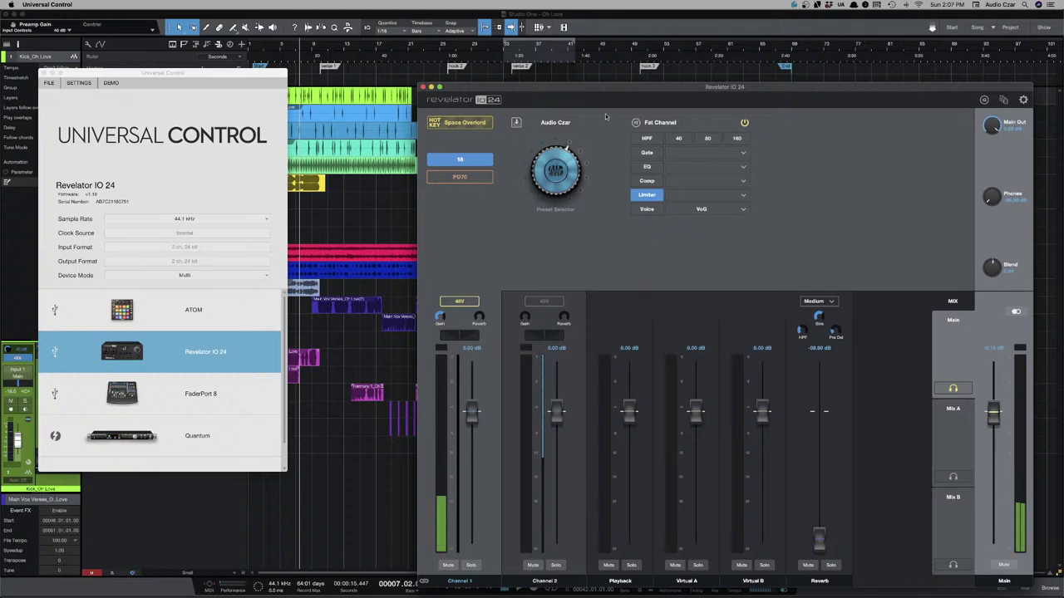
Switch back to Studio One, play the song from the beginning, and stop playback.
key(super+Tab)
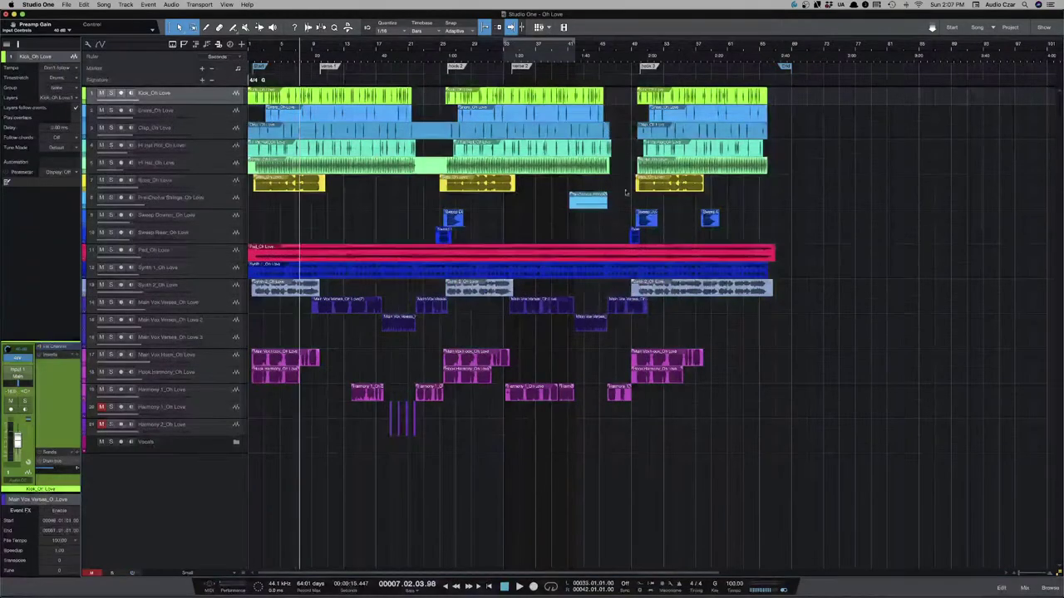
key(Home)
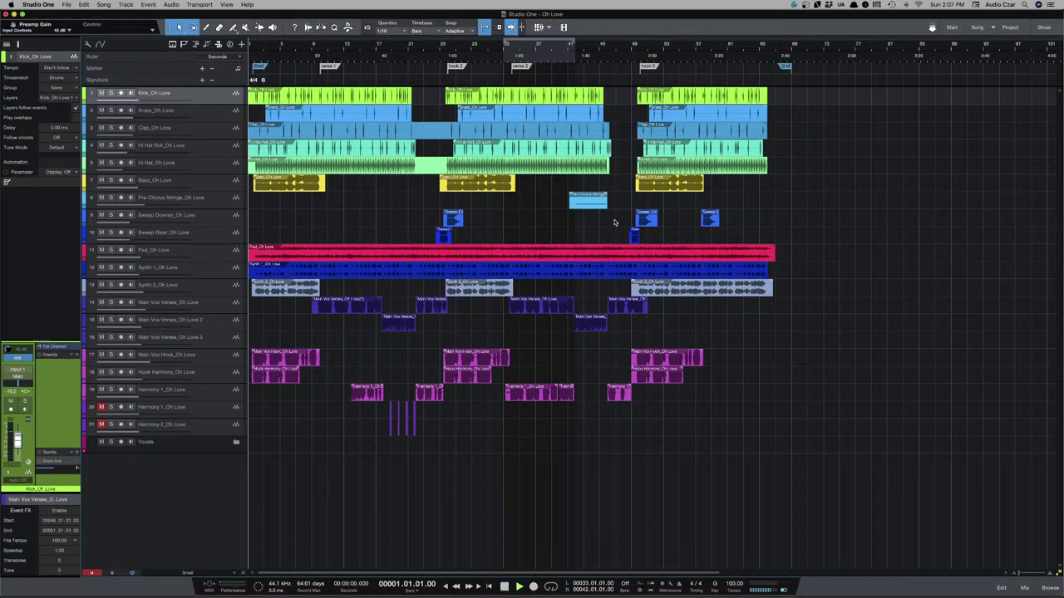
key(space)
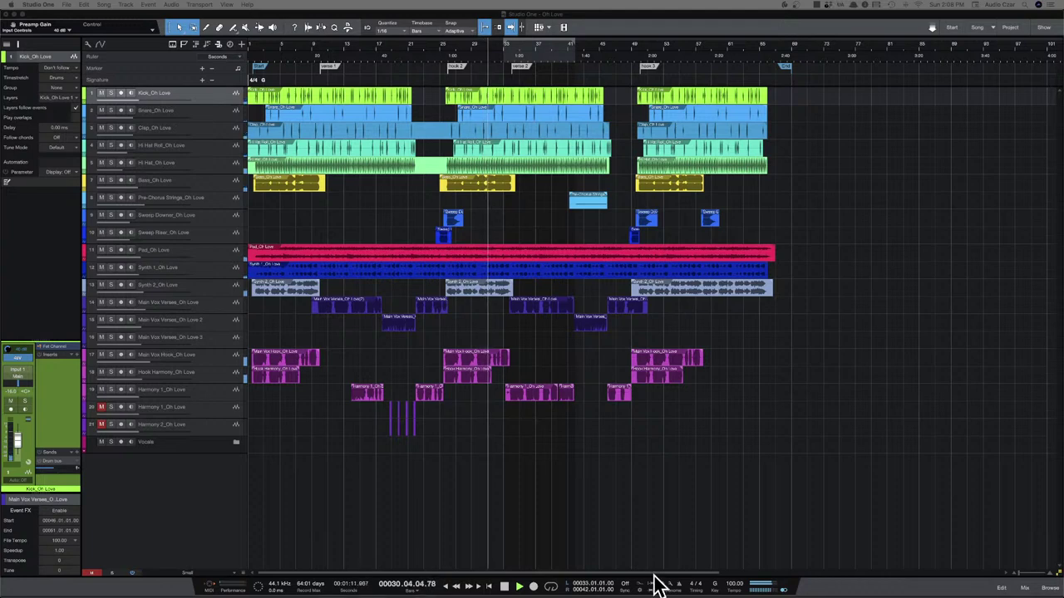
key(space)
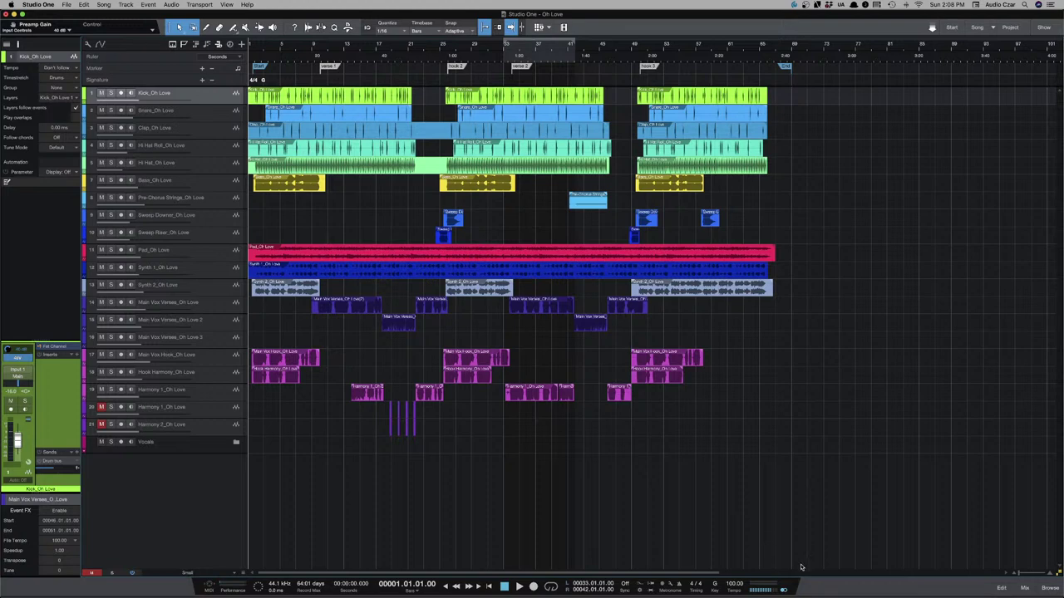
Bring Universal Control with the Revelator IO 24 mixer to the front again.
key(super+Tab)
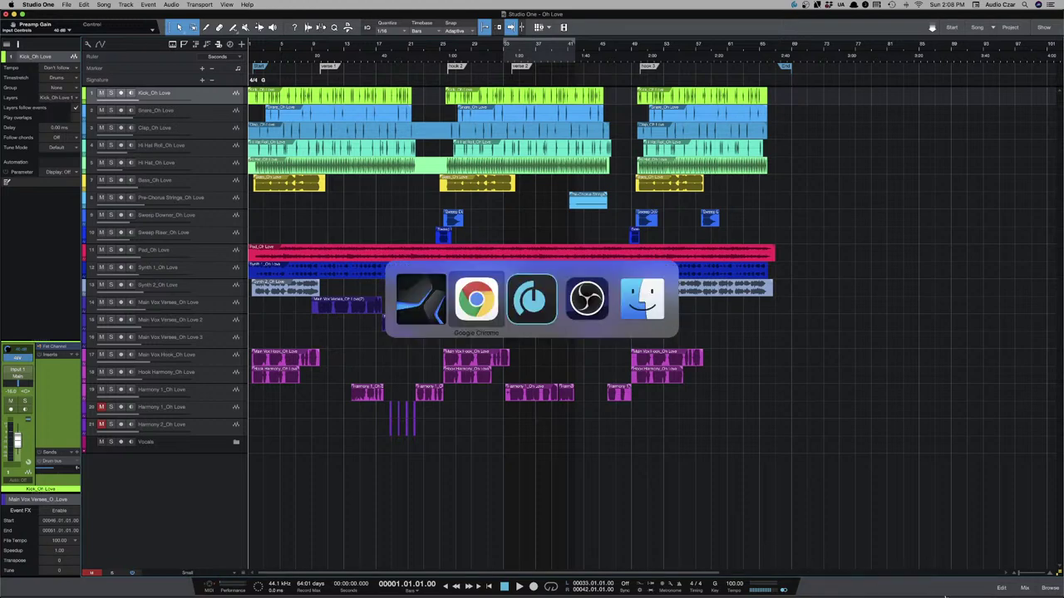
key(Tab)
key(super+Tab)
key(Tab)
key(Tab)
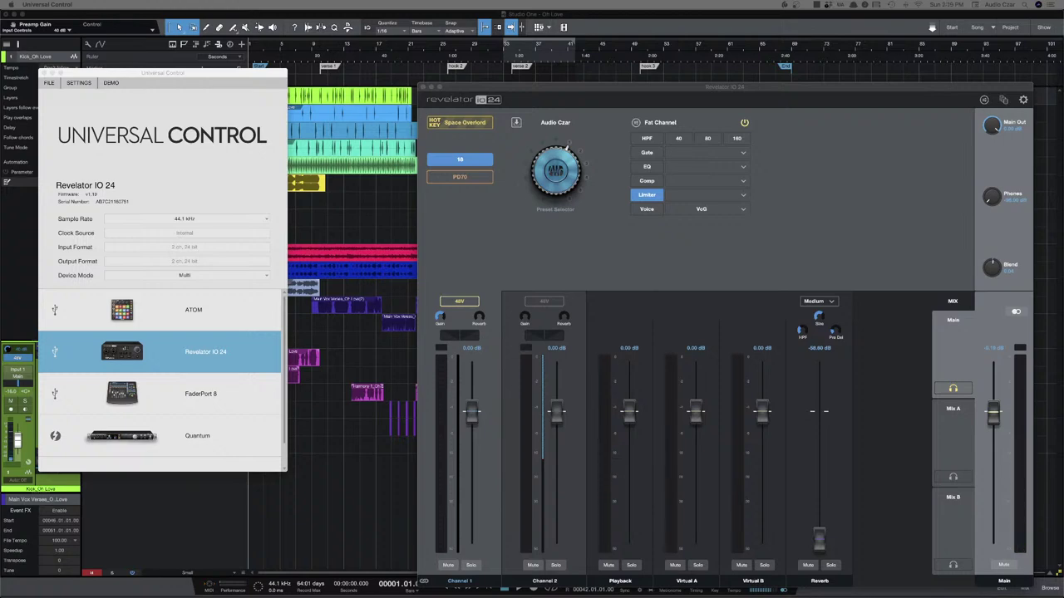
Return to Studio One and start playing the song from bar 1.
key(super+Tab)
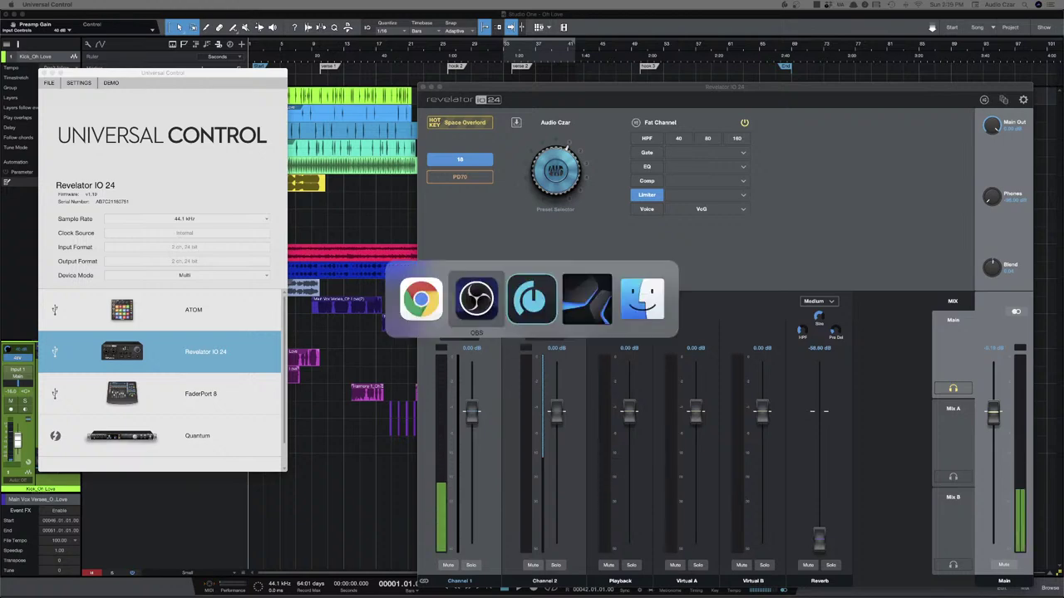
key(super+Tab)
key(super+Tab)
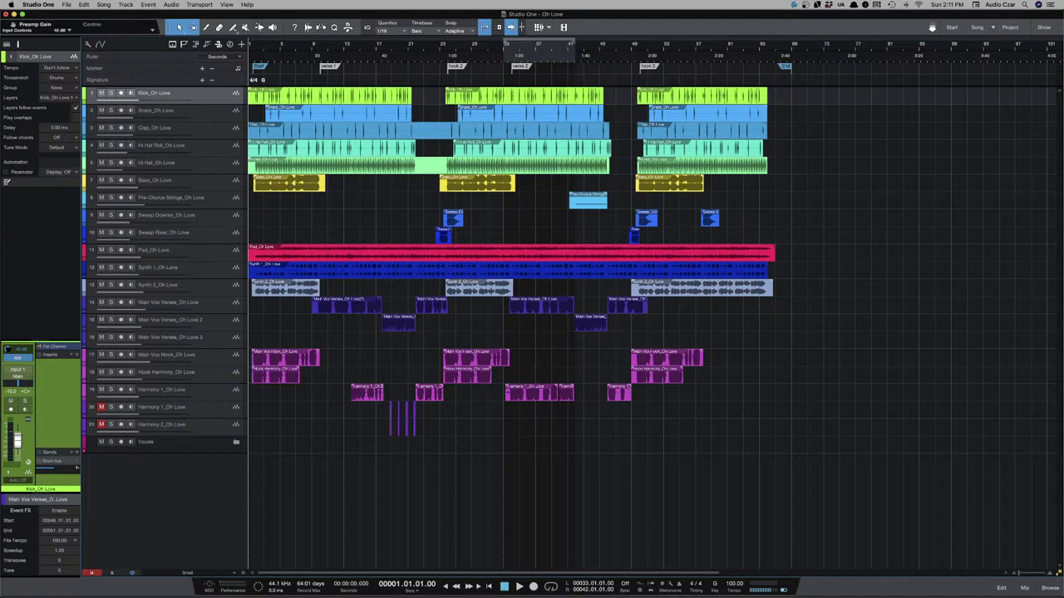
key(space)
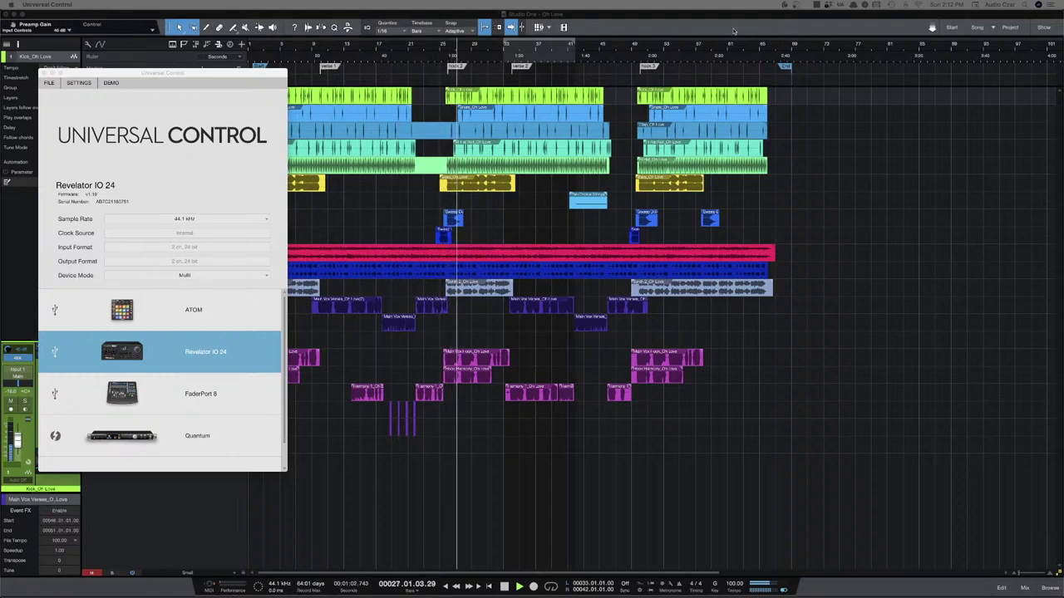
Move the Universal Control window off the arrangement and stop the song's playback.
drag(214, 76, 1063, 115)
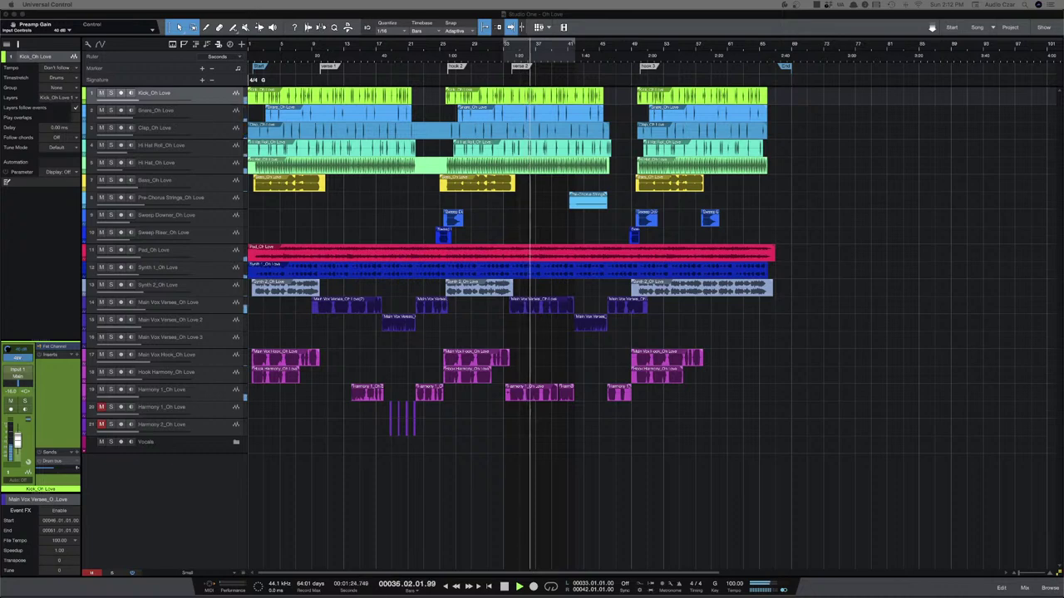
key(F5)
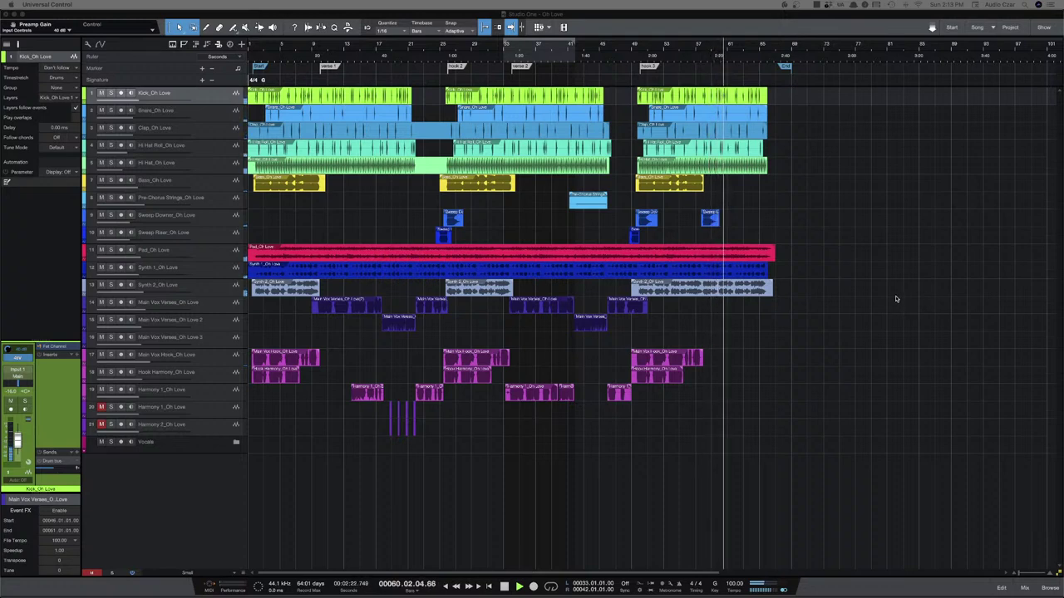
key(space)
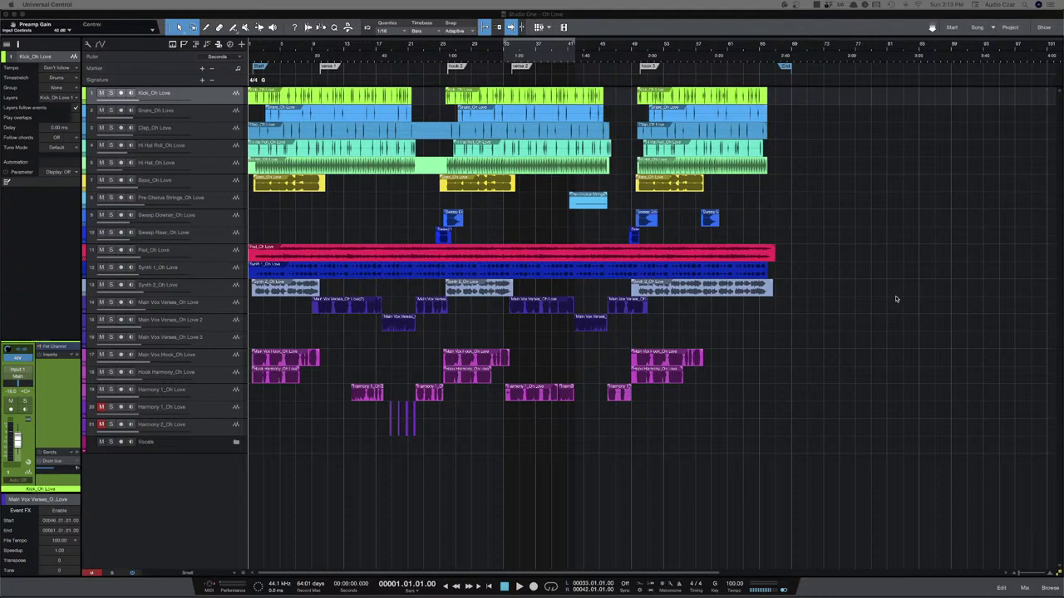
Show the mixer console and the effects browser, and bring the full Universal Audio (UADx) plug-in list into view.
click(592, 491)
key(F3)
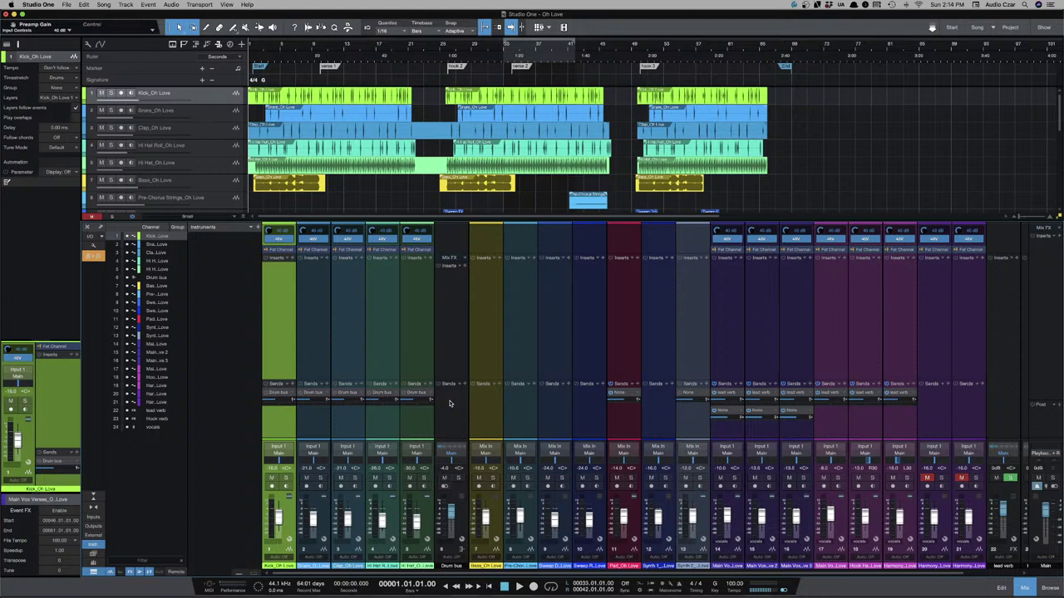
key(F5)
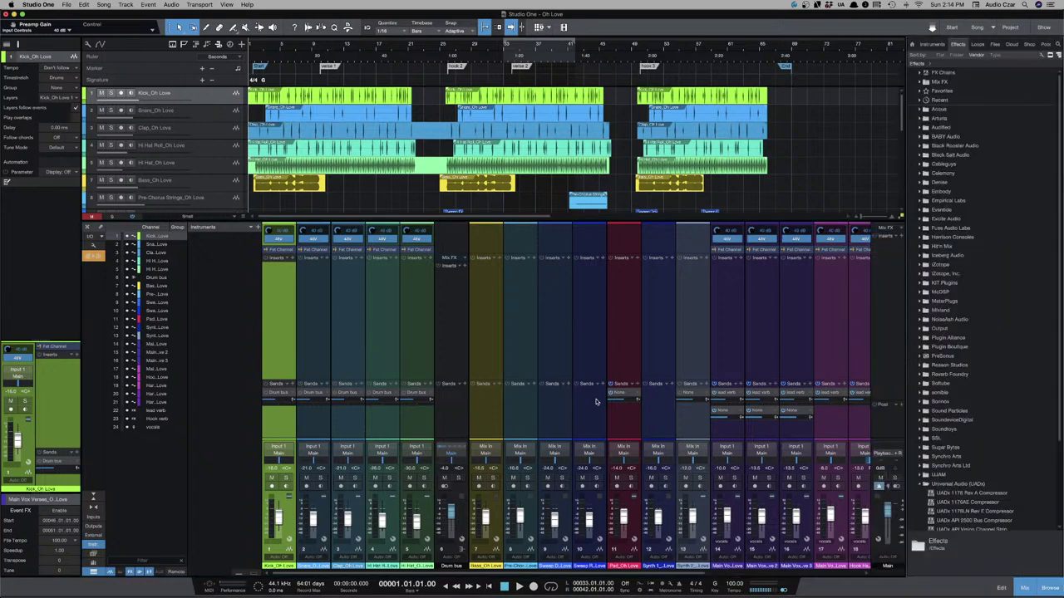
scroll(947, 499, down, 4)
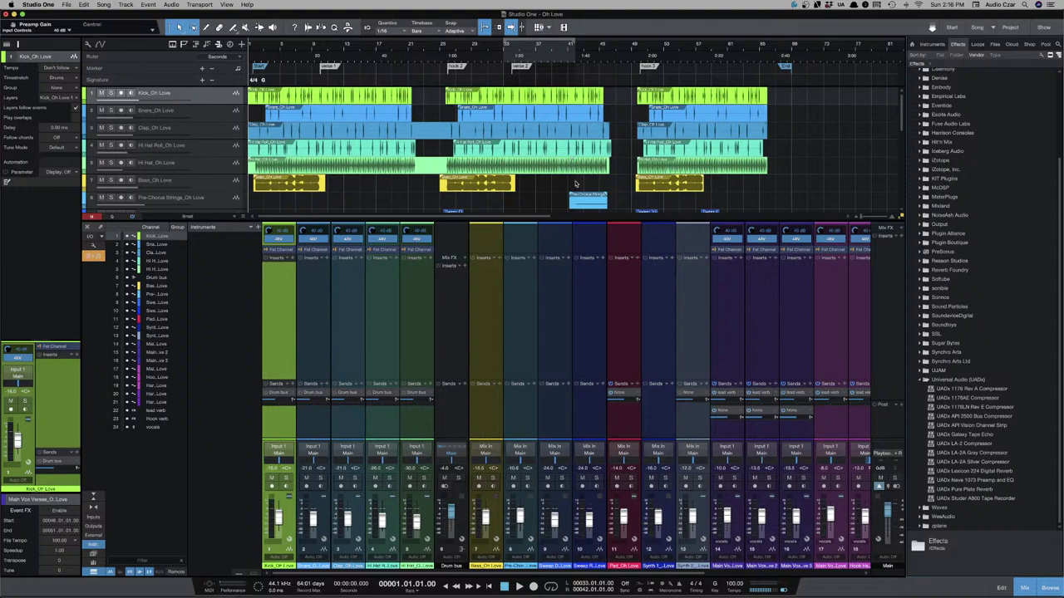
Insert the UADx API 2500 Bus Compressor on the Main output channel.
key(F3)
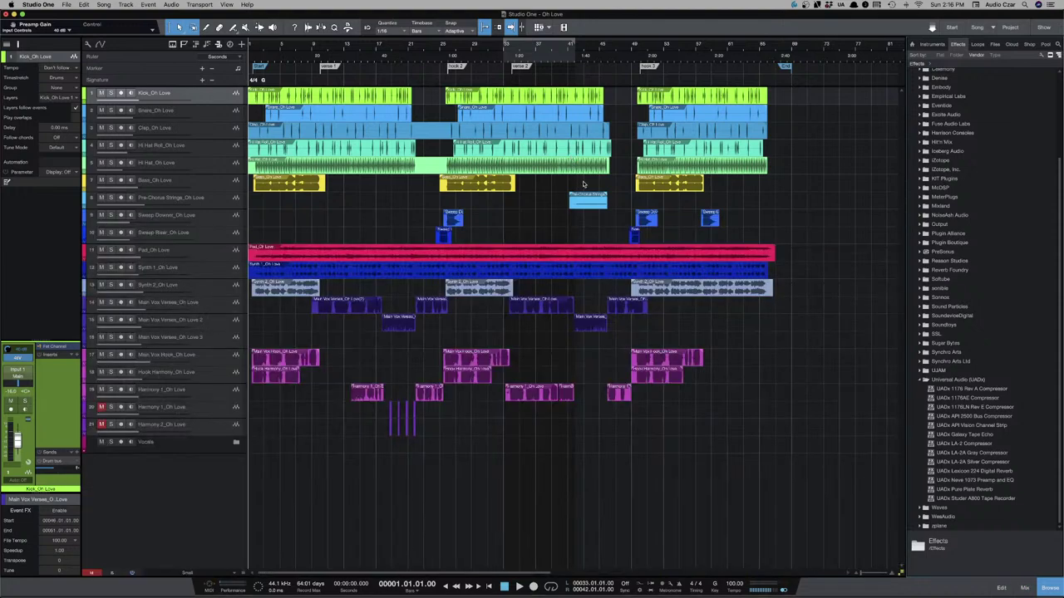
key(F3)
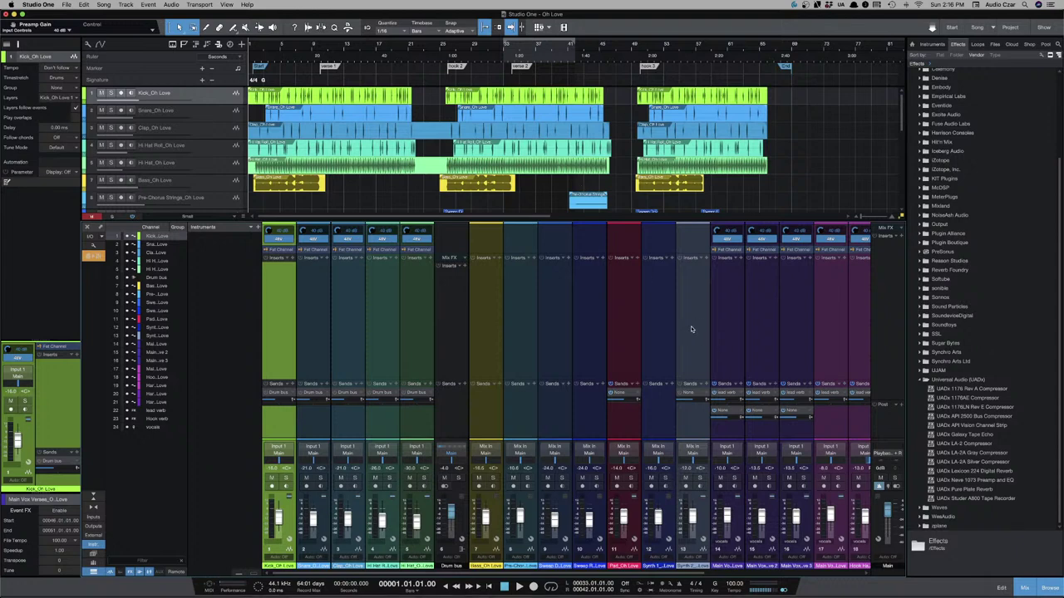
scroll(691, 329, right, 5)
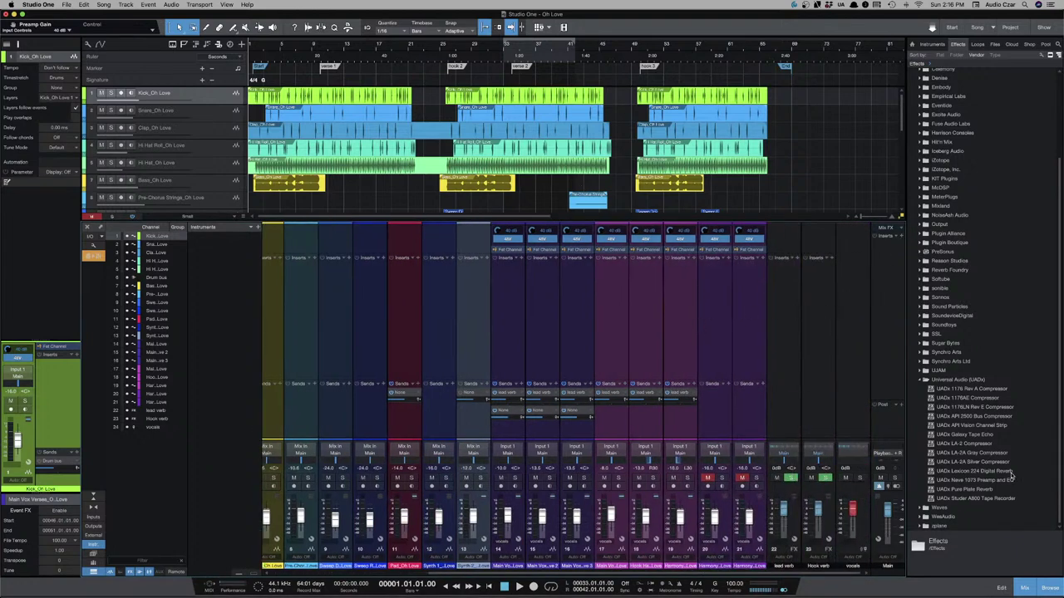
click(1012, 418)
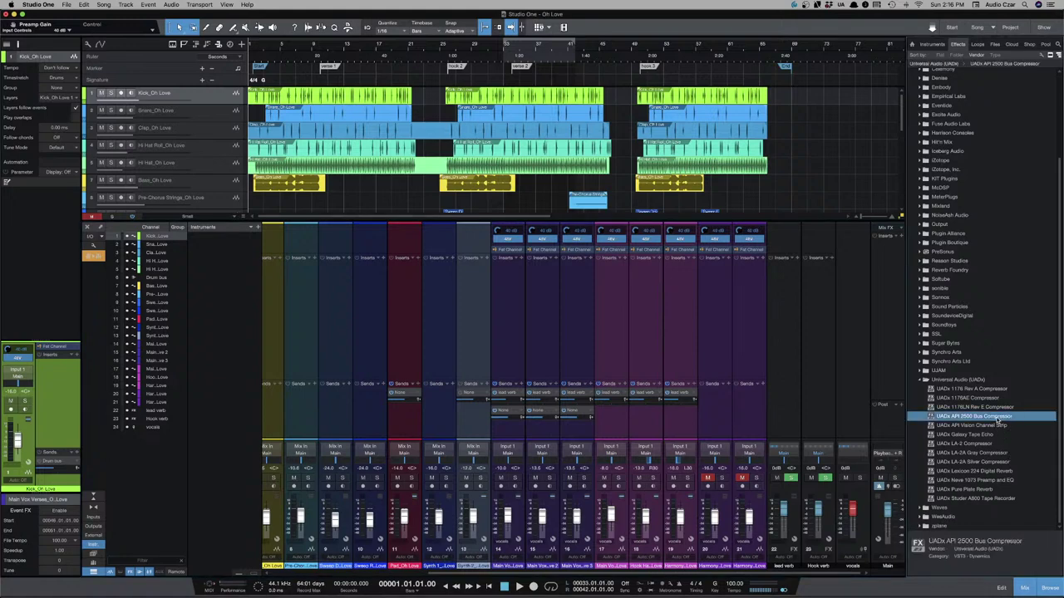
drag(998, 424, 913, 350)
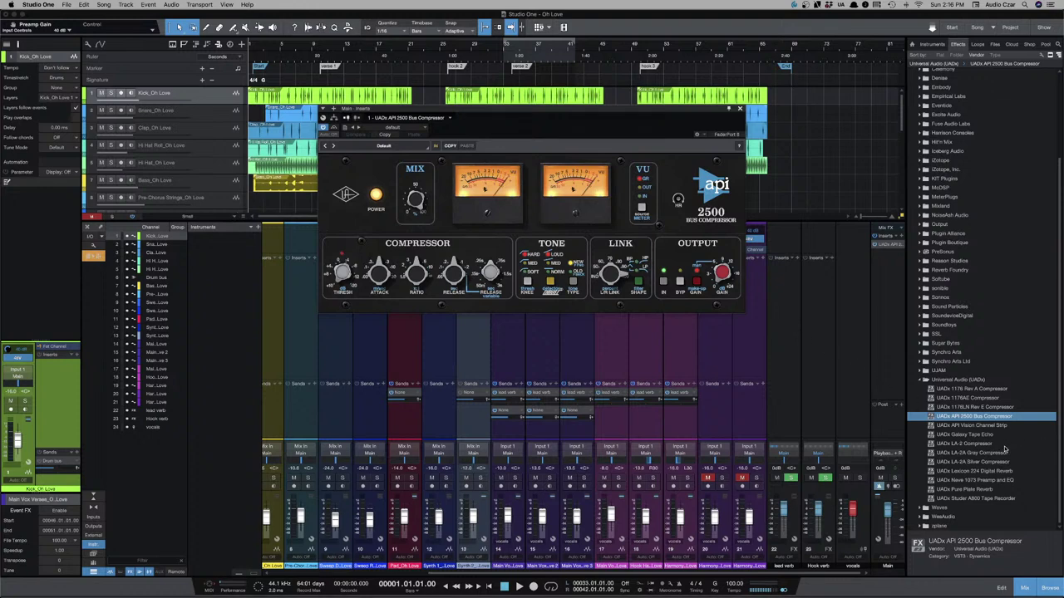
Add the UADx Studer A800 Tape Recorder to the Main output's inserts and close its plug-in window.
click(992, 499)
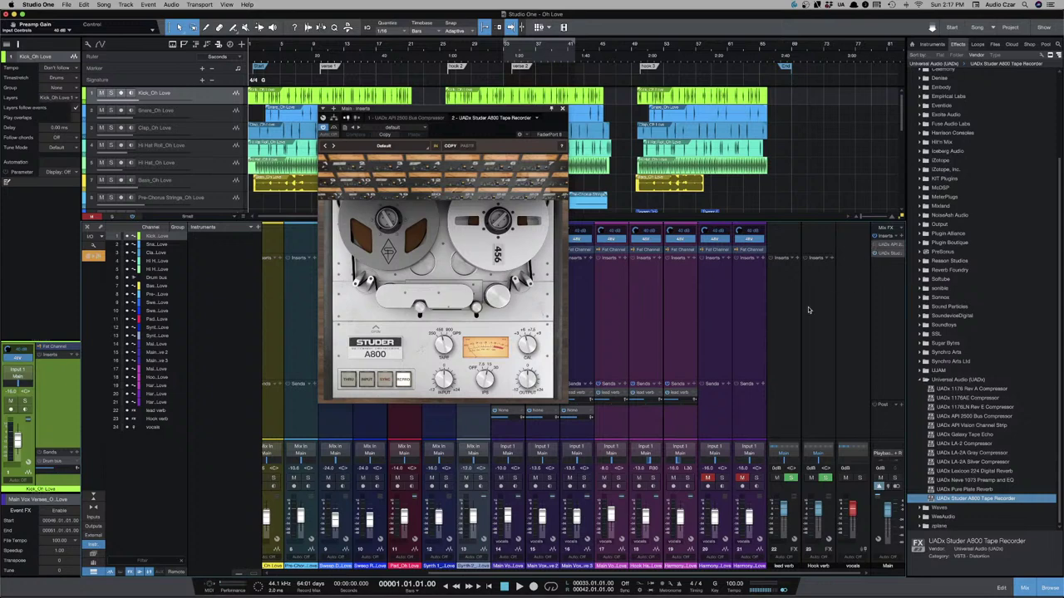
scroll(807, 310, left, 5)
click(563, 109)
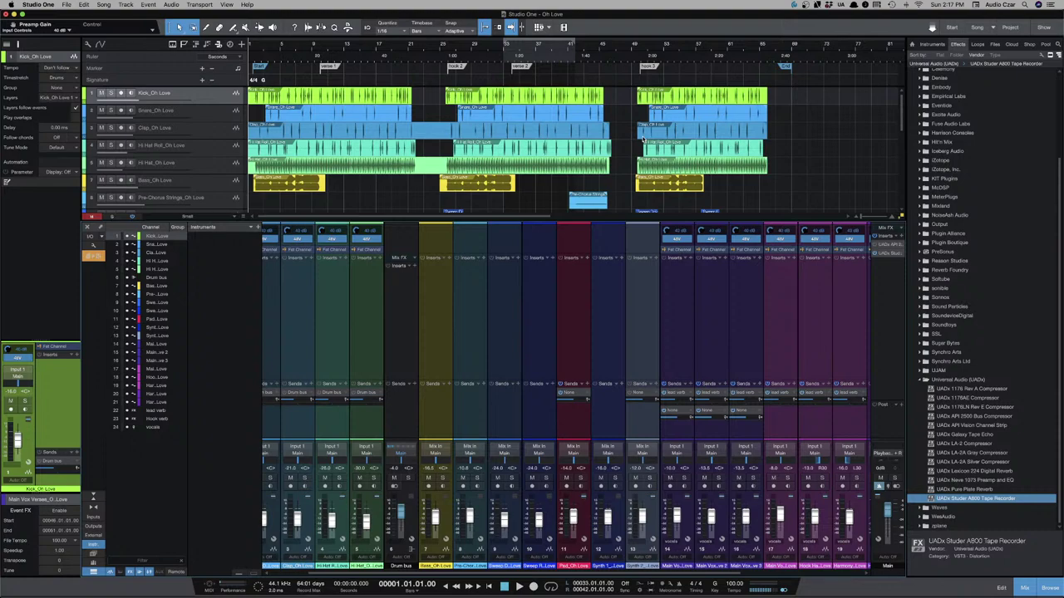
Hide the console and mute all the lead vocal and harmony tracks, from Main Vox Verses_Oh Love through Harmony 2_Oh Love.
scroll(543, 292, left, 2)
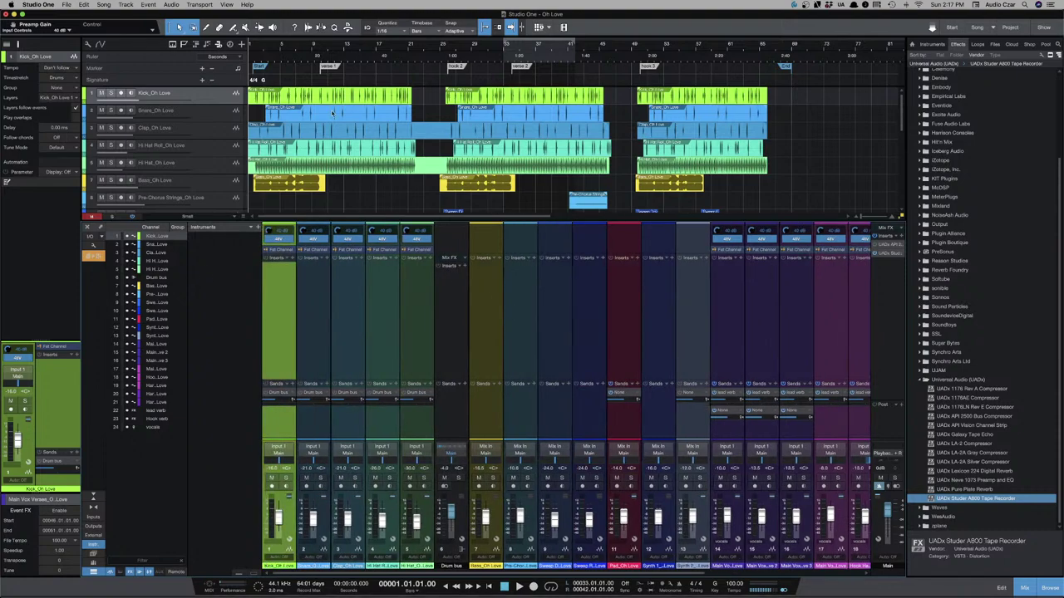
scroll(374, 190, down, 10)
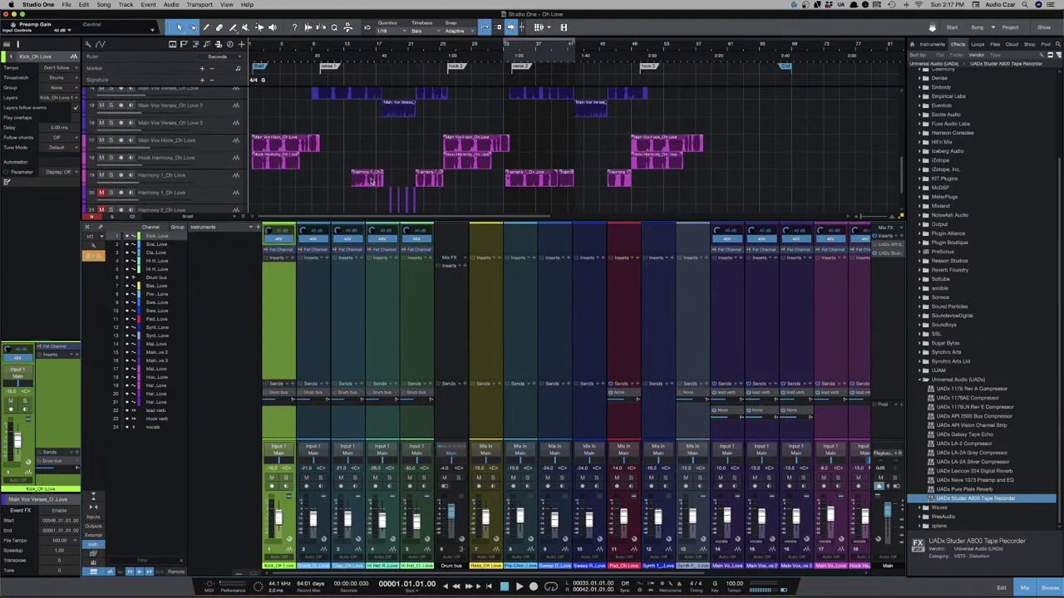
key(F3)
click(226, 302)
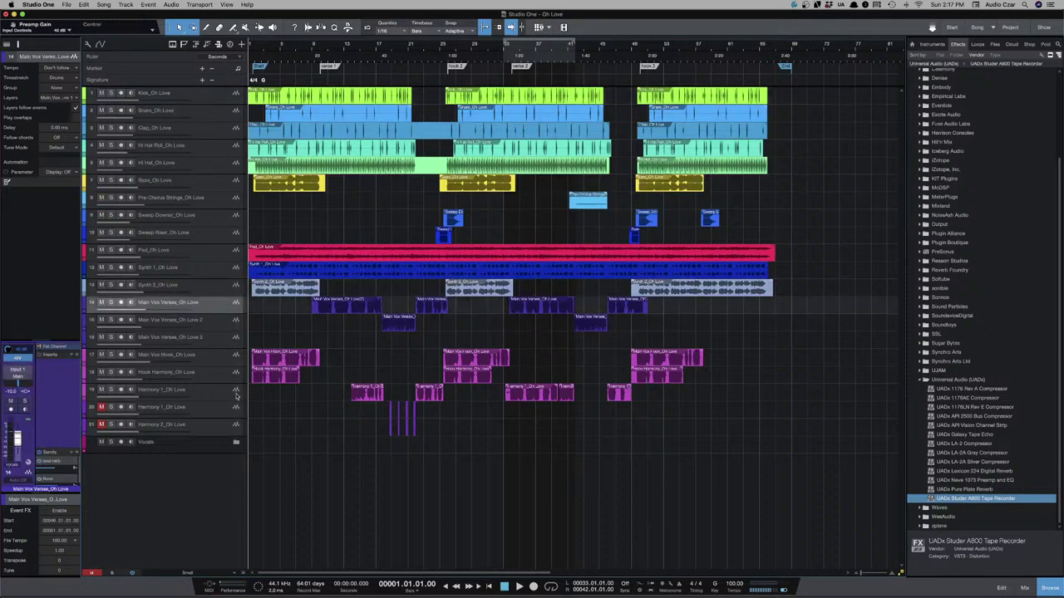
shift+click(211, 431)
click(100, 303)
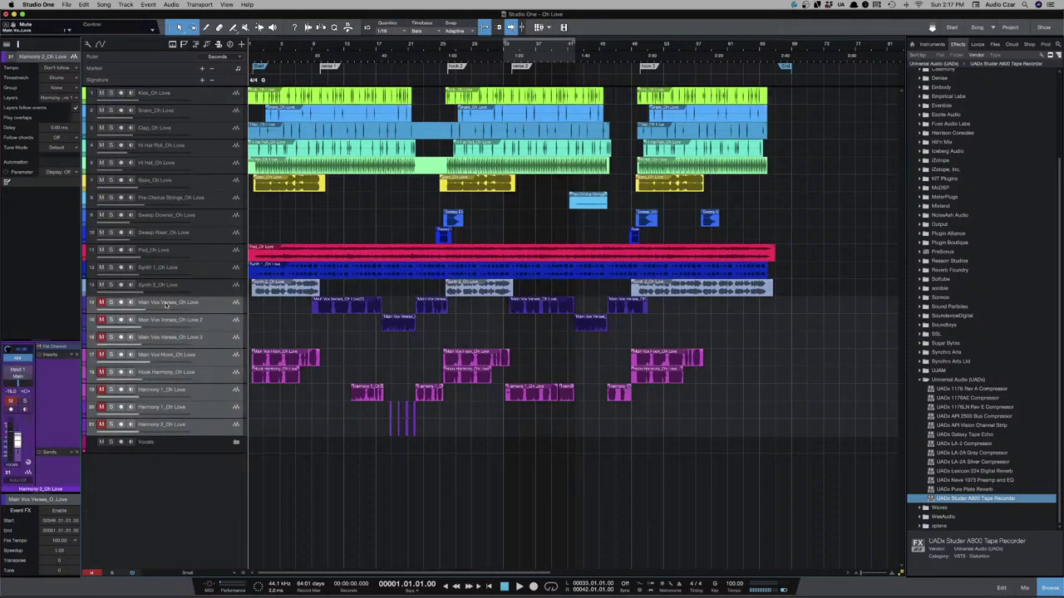
Play the song from the start and solo the Kick_Oh Love track to hear it alone.
key(space)
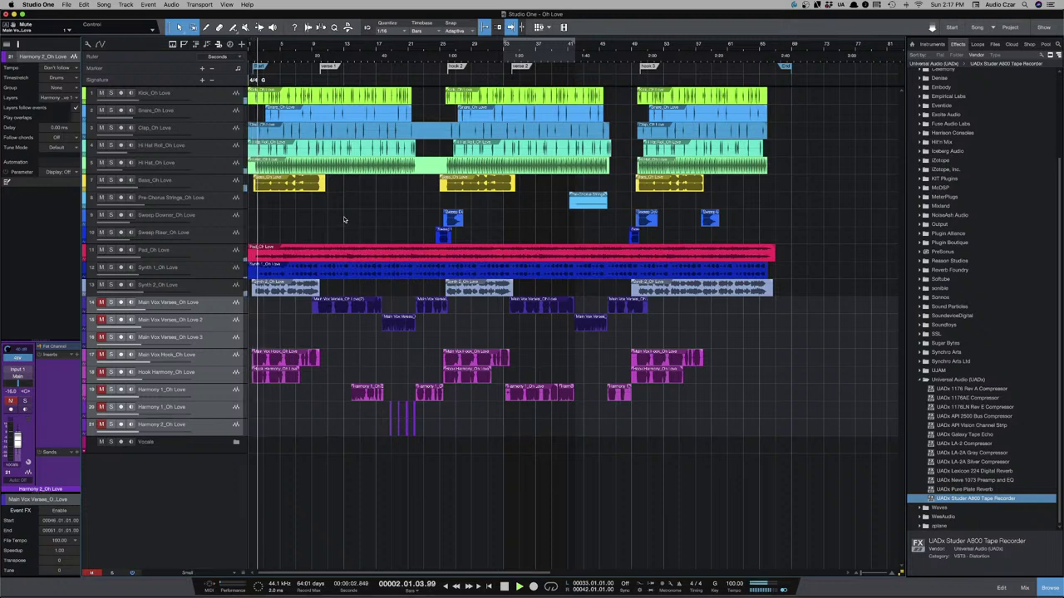
key(e)
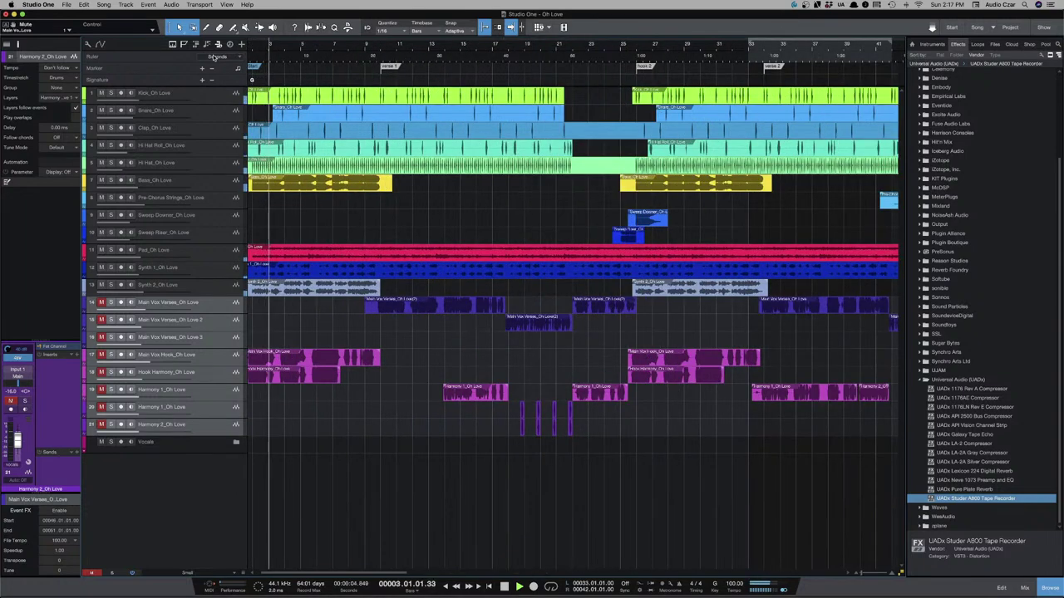
click(339, 148)
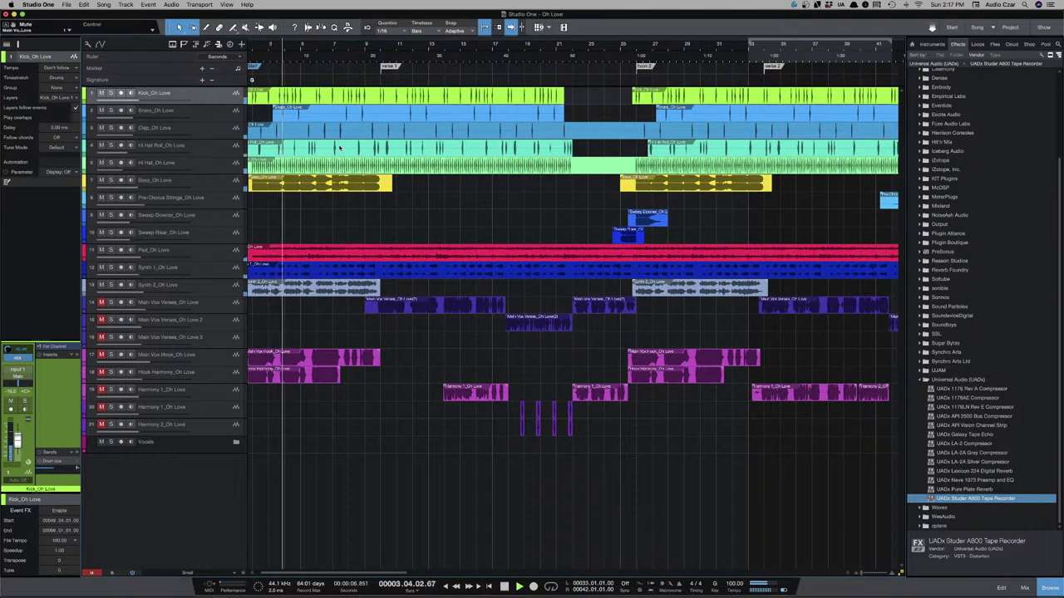
key(s)
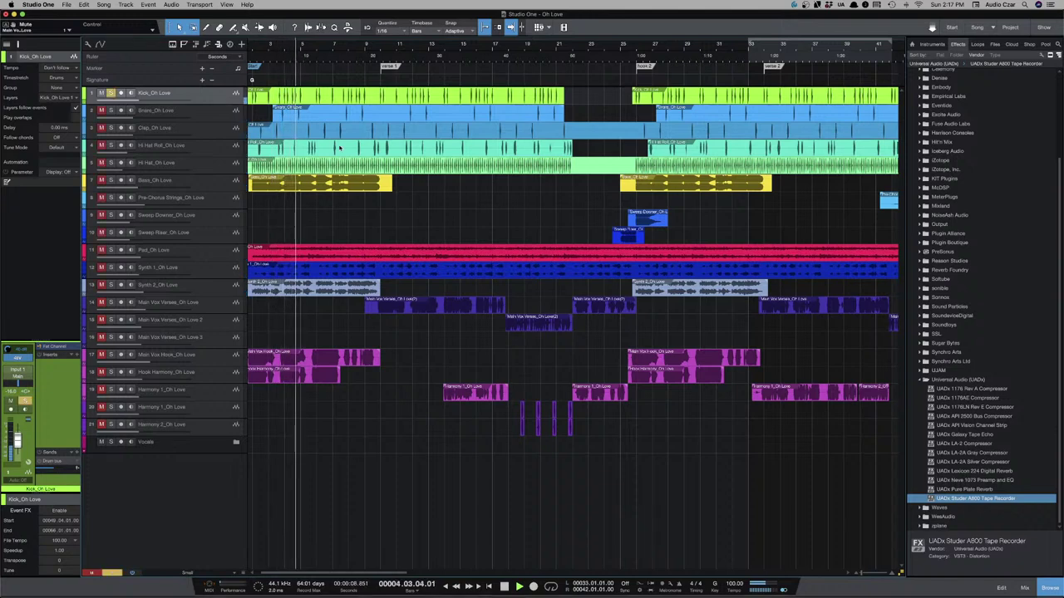
Unsolo the kick and insert the UADx API Vision Channel Strip on the Kick_Oh Love channel in the mixer.
key(F3)
key(s)
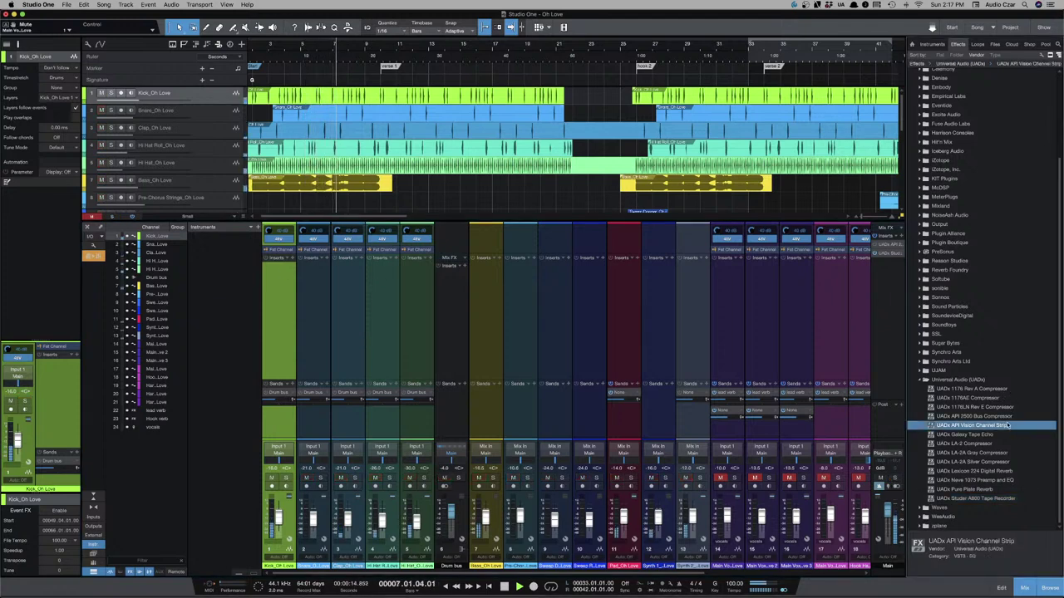
drag(1010, 425, 276, 285)
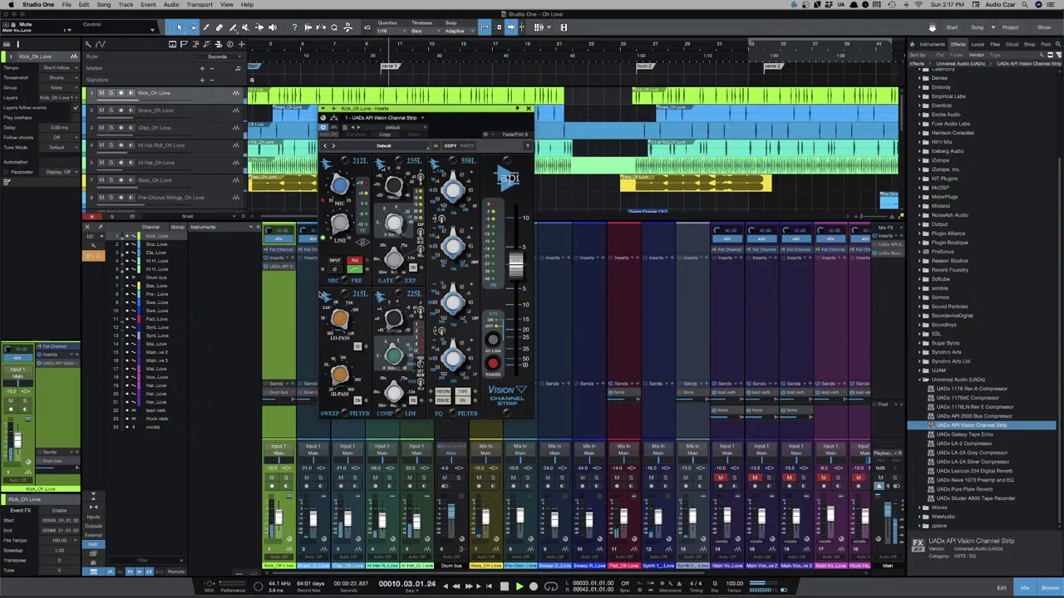
Play the song back and compare the Kick_Oh Love channel strip's 550L EQ switched on and off.
key(space)
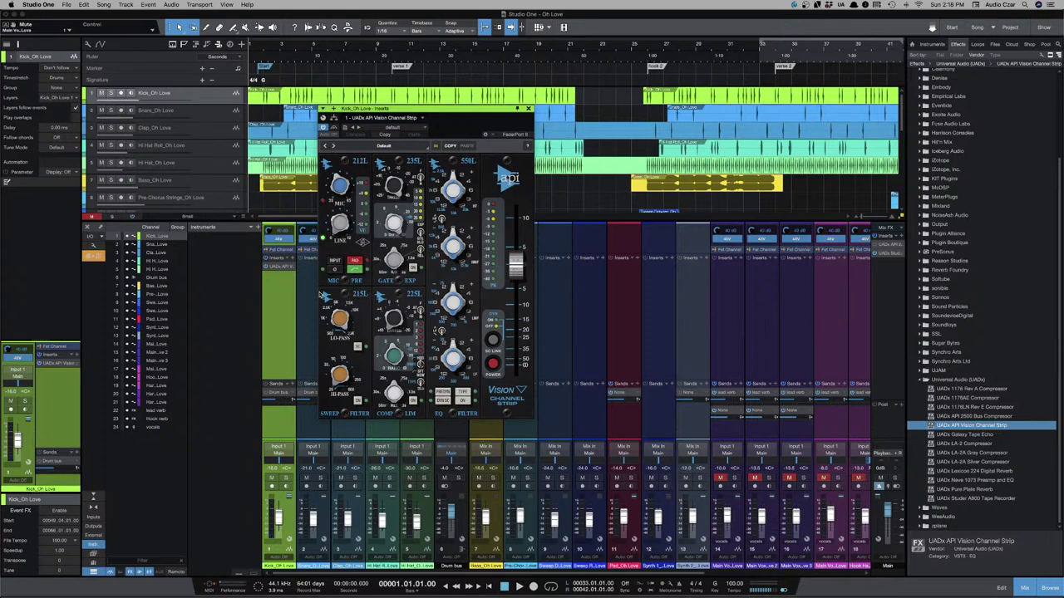
key(space)
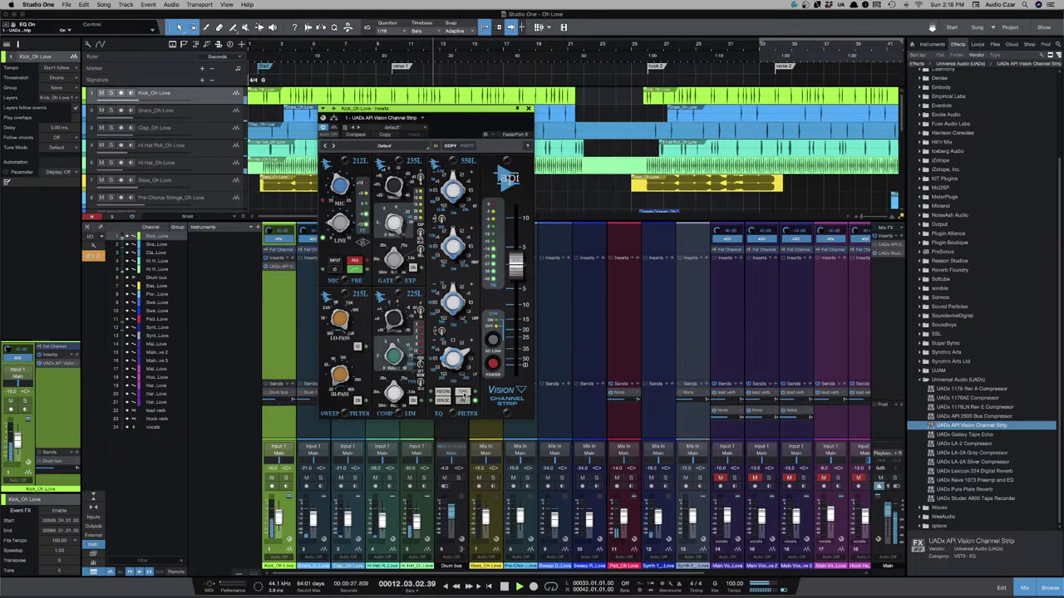
click(463, 395)
click(463, 393)
key(space)
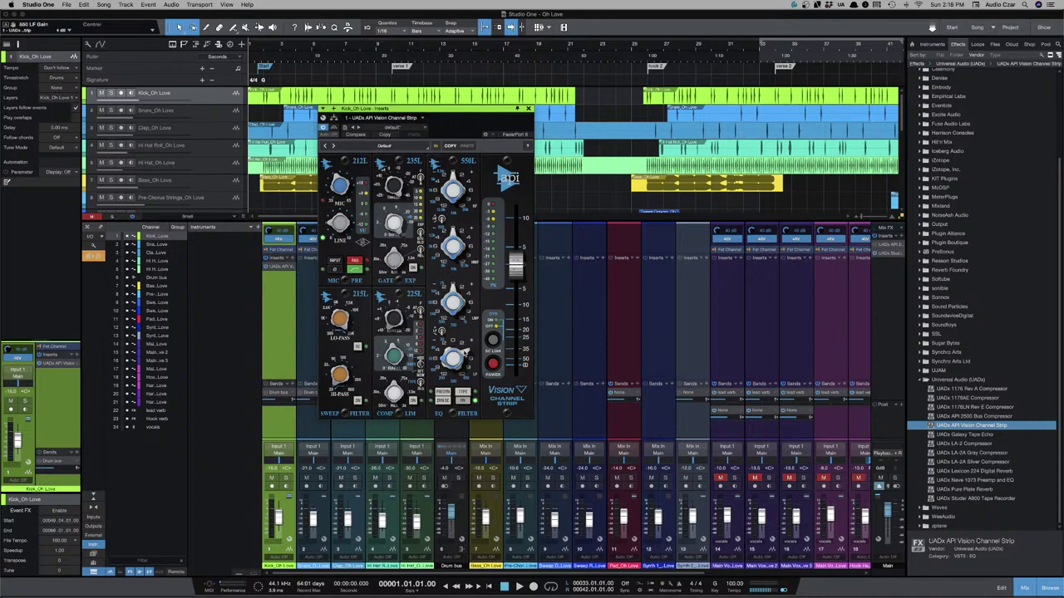
Adjust the low-frequency gain of the kick's 550L EQ, set its frequency to 100 Hz, and compare it against bypass during playback.
drag(468, 360, 463, 364)
drag(430, 361, 462, 354)
key(space)
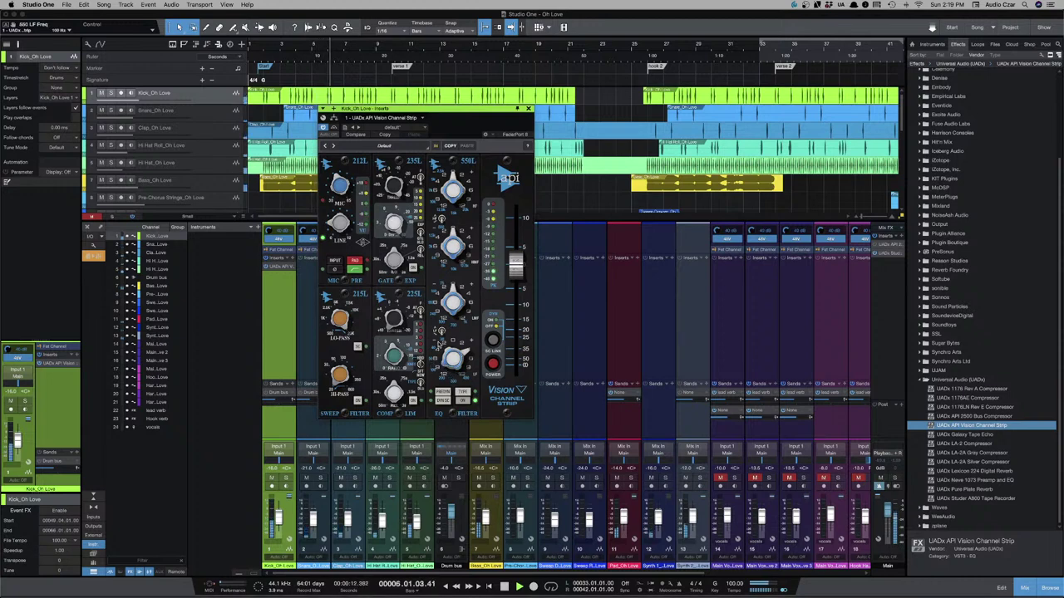
click(463, 400)
Insert the UADx API Vision Channel Strip on the Snare_Oh Love channel and solo the snare together with the kick.
click(315, 378)
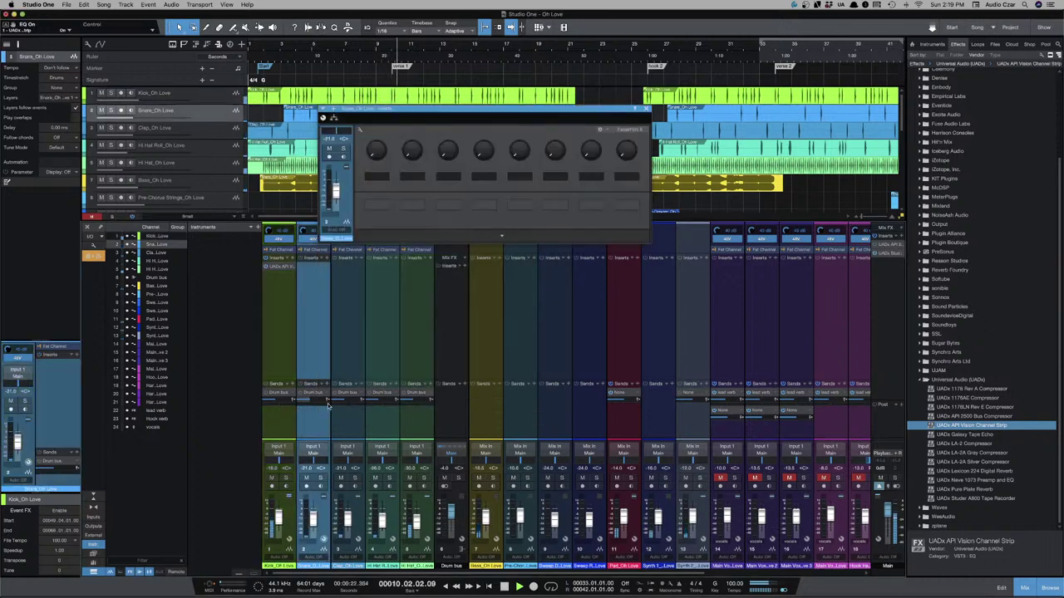
click(308, 268)
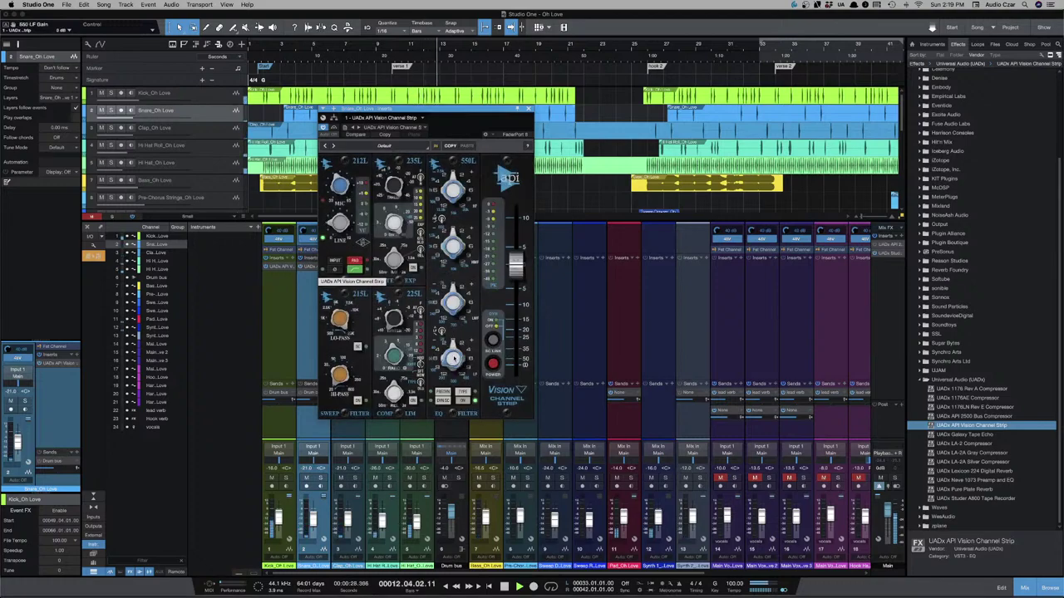
click(320, 478)
click(288, 478)
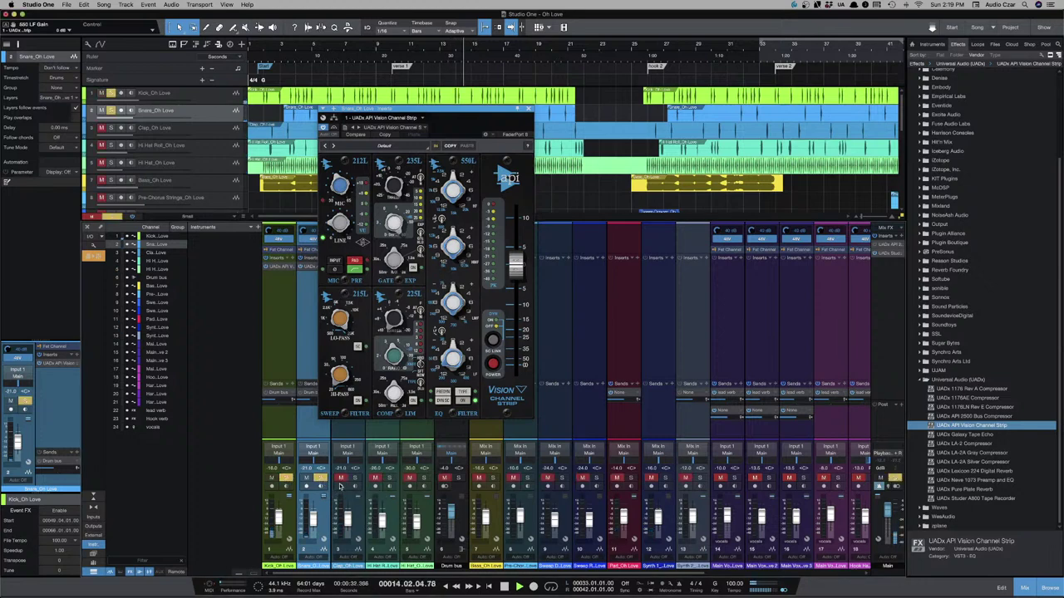
drag(456, 114, 474, 161)
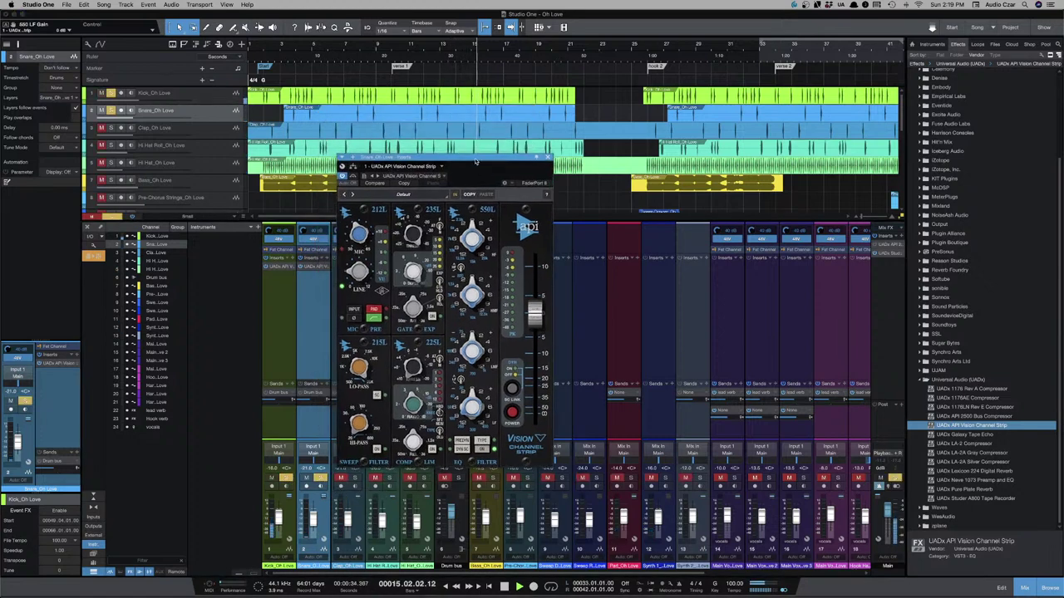
Loop a short verse 1 passage starting at bar 11 across the kick and snare tracks, and play it.
click(409, 114)
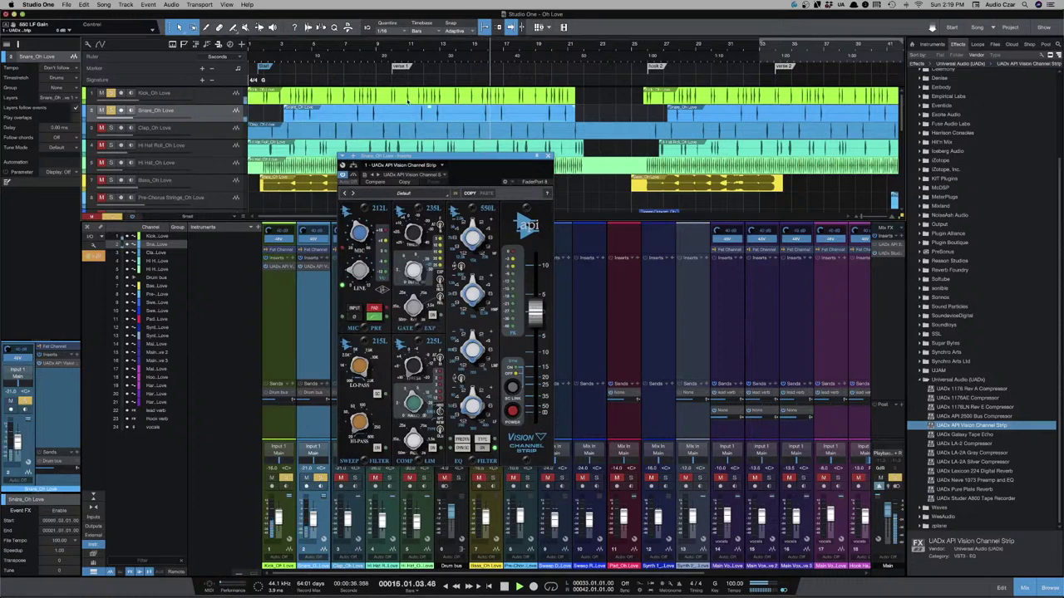
key(space)
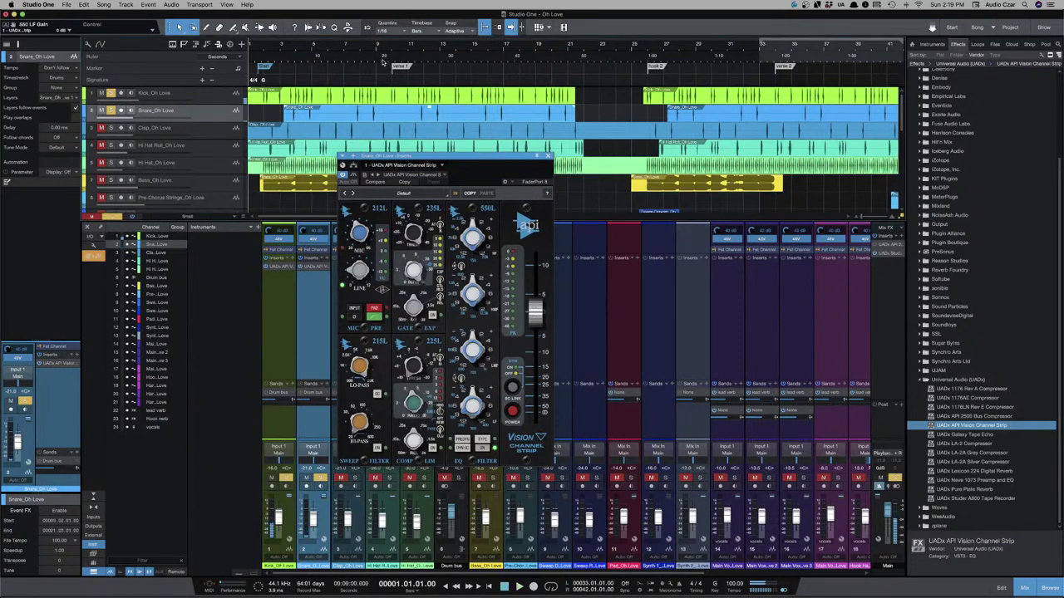
click(384, 63)
drag(384, 90, 444, 121)
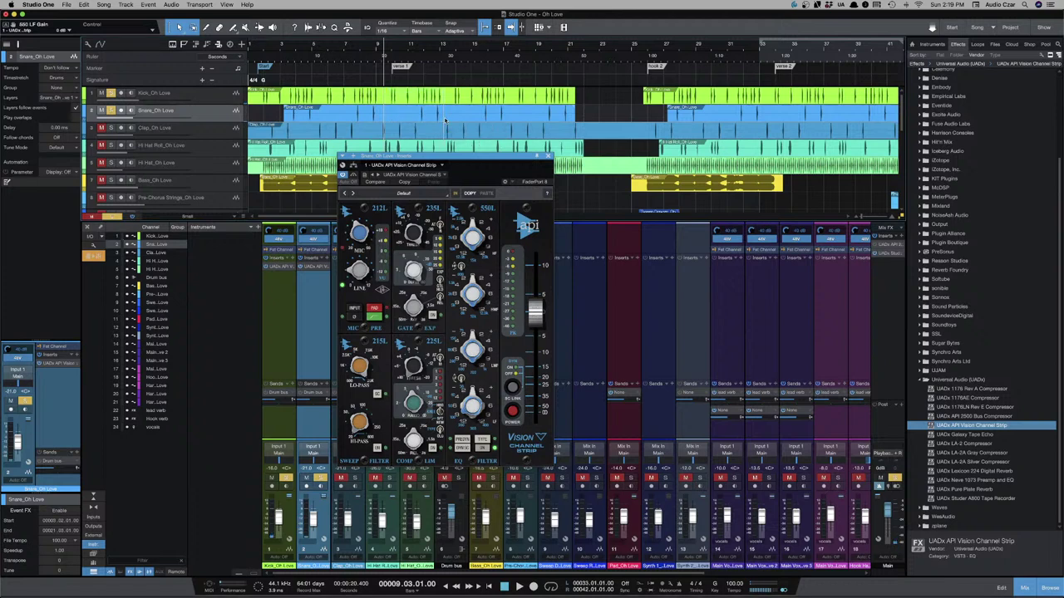
key(p)
key(space)
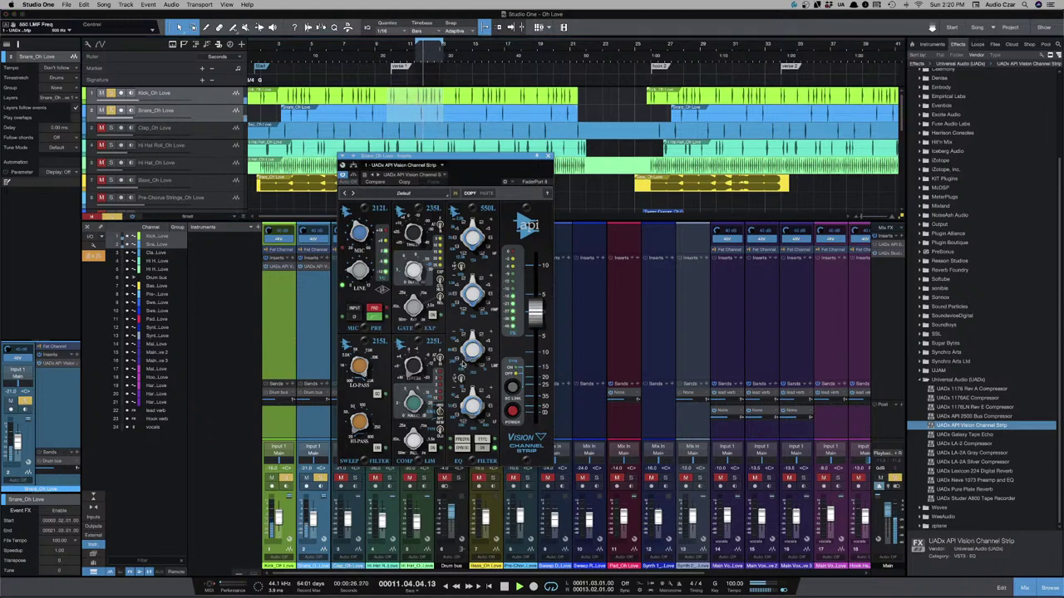
Switch the snare strip's EQ on, change it to the 560L graphic type, and boost its midrange bands while playing the loop.
key(f)
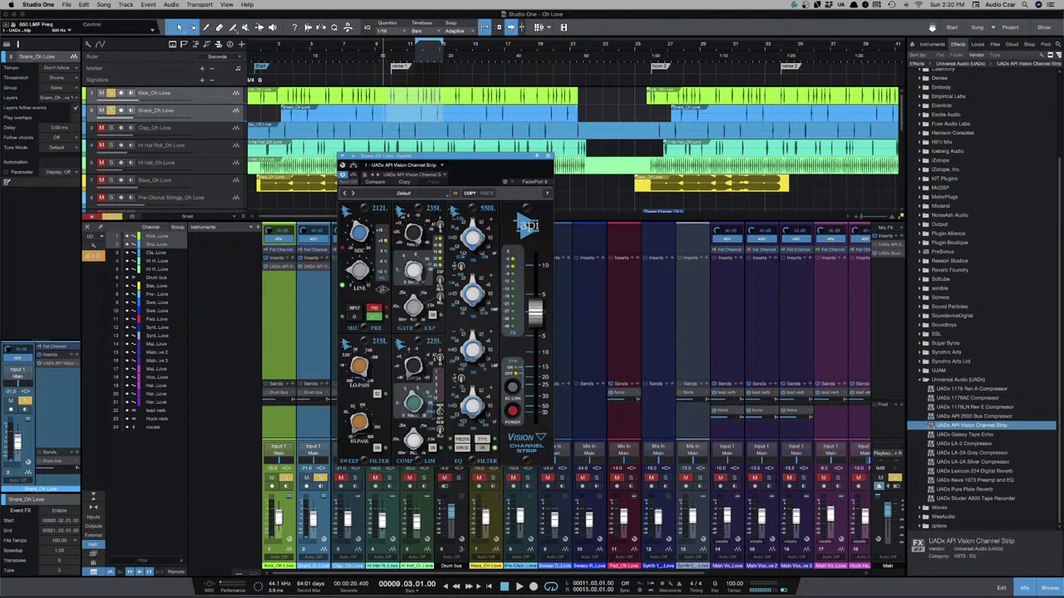
key(space)
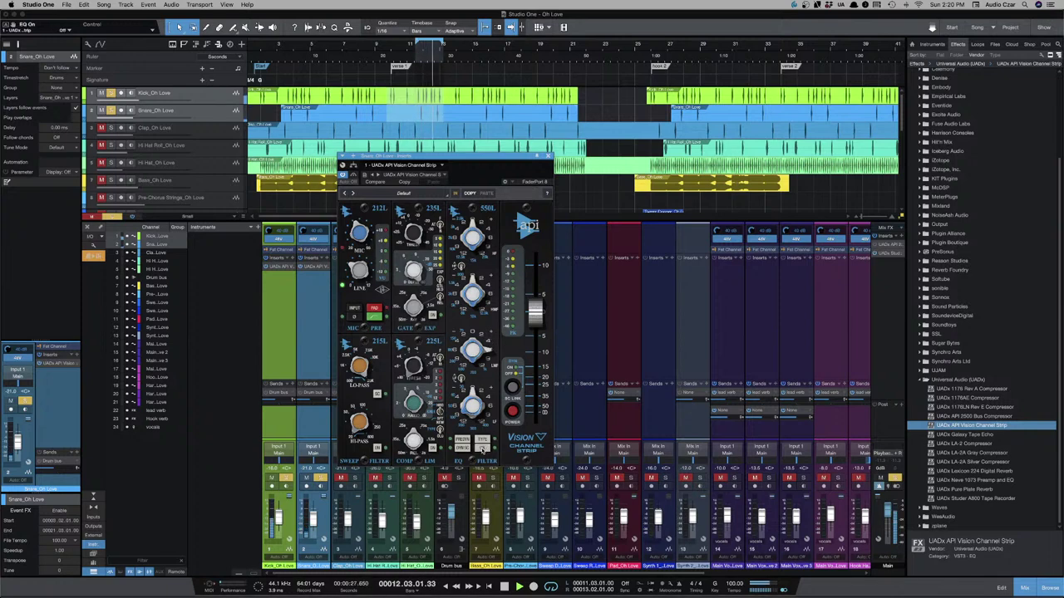
click(483, 449)
click(483, 438)
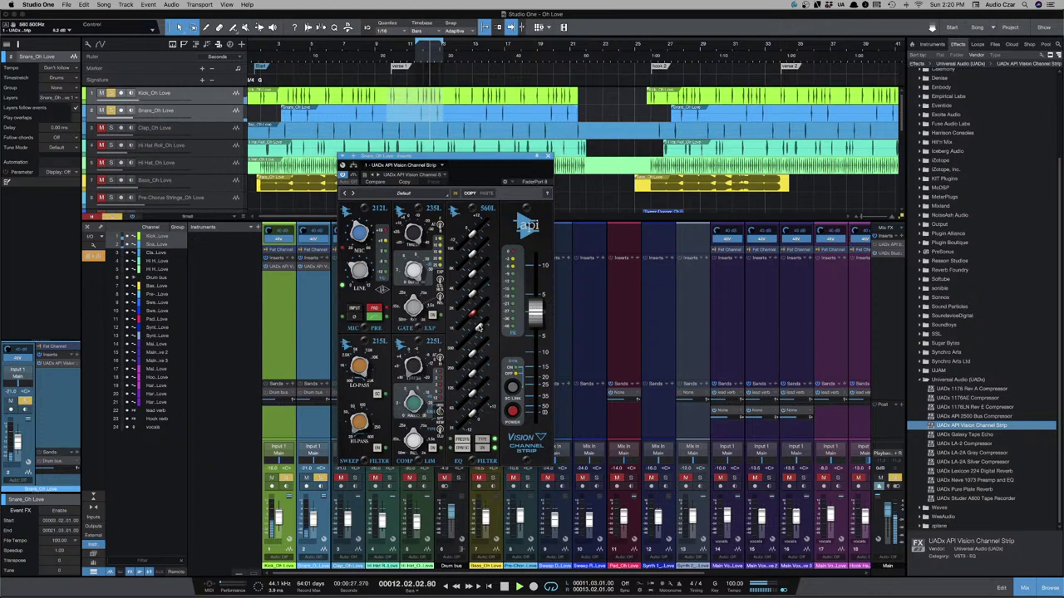
drag(480, 306, 482, 301)
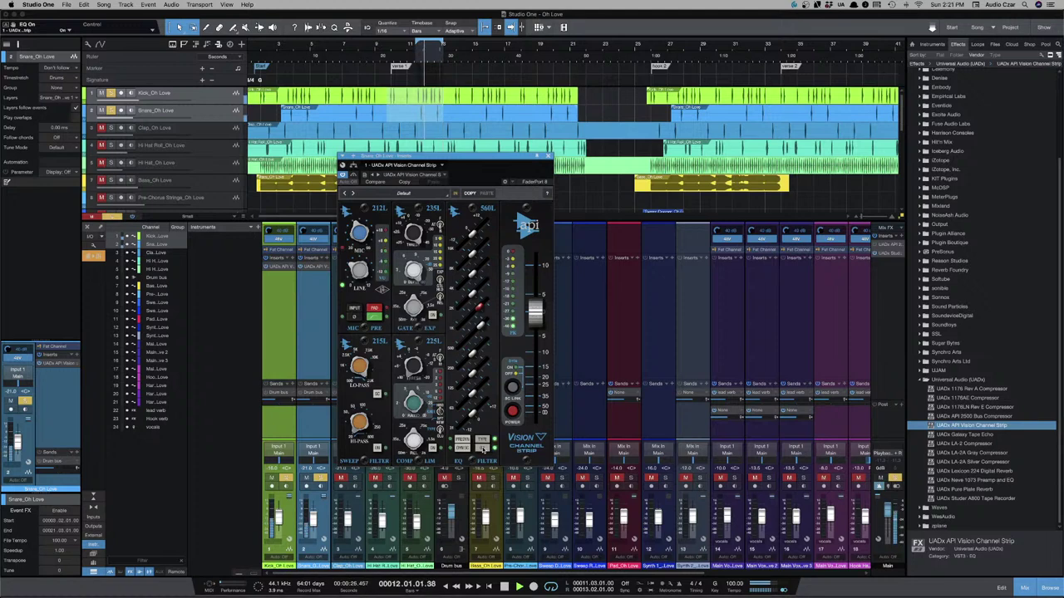
key(space)
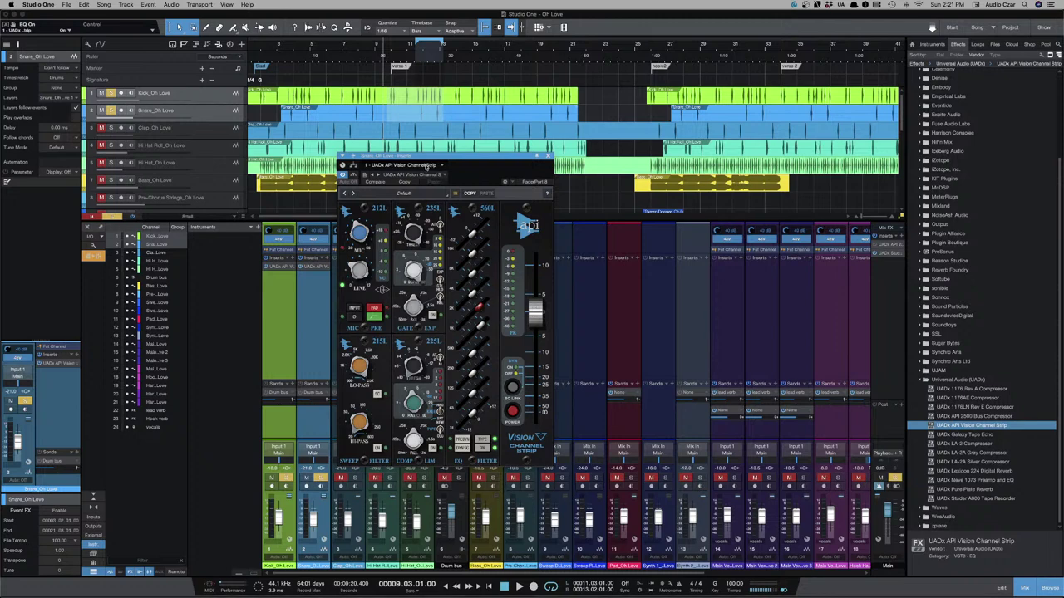
Solo the Clap_Oh Love track and loop bars 9 to 12 of it.
drag(478, 170, 510, 164)
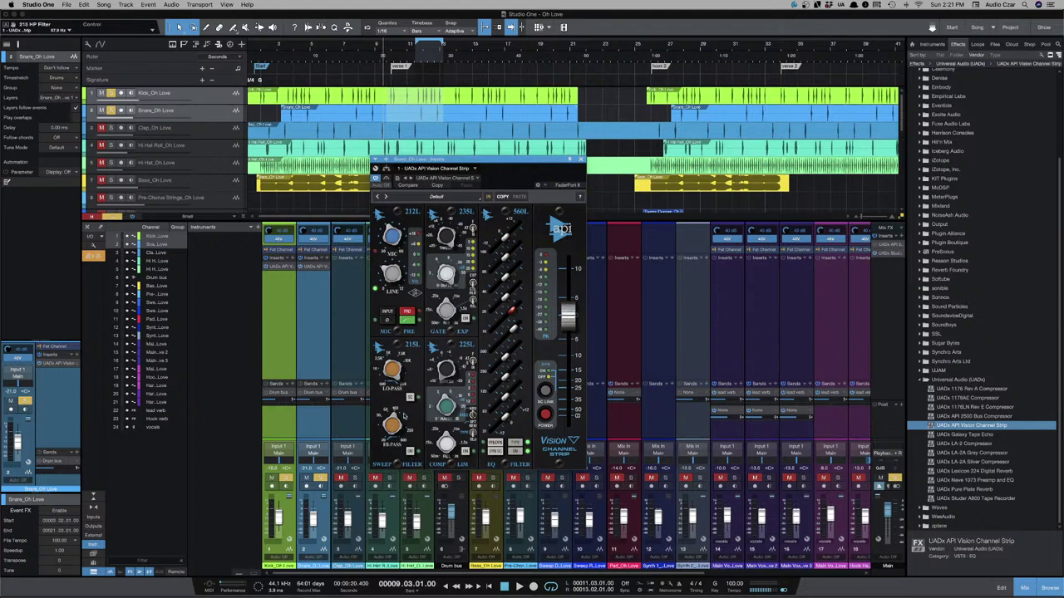
click(346, 311)
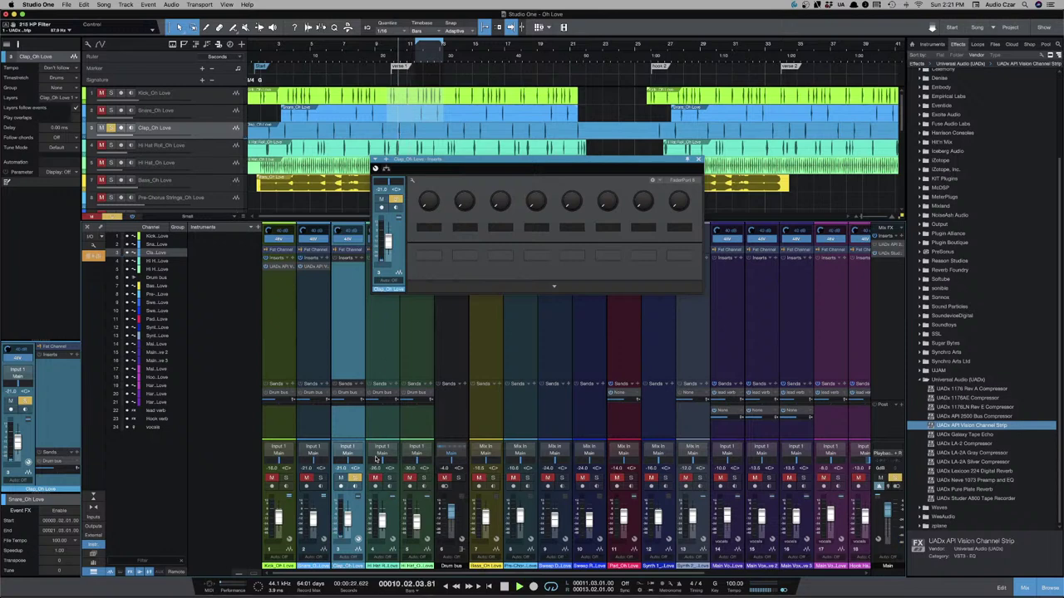
click(110, 127)
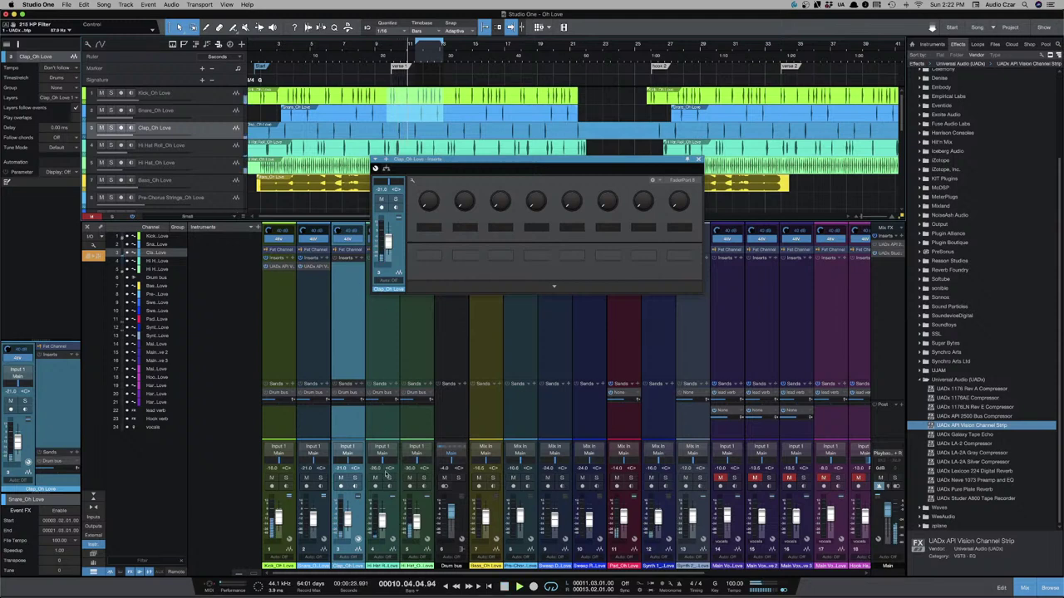
click(355, 478)
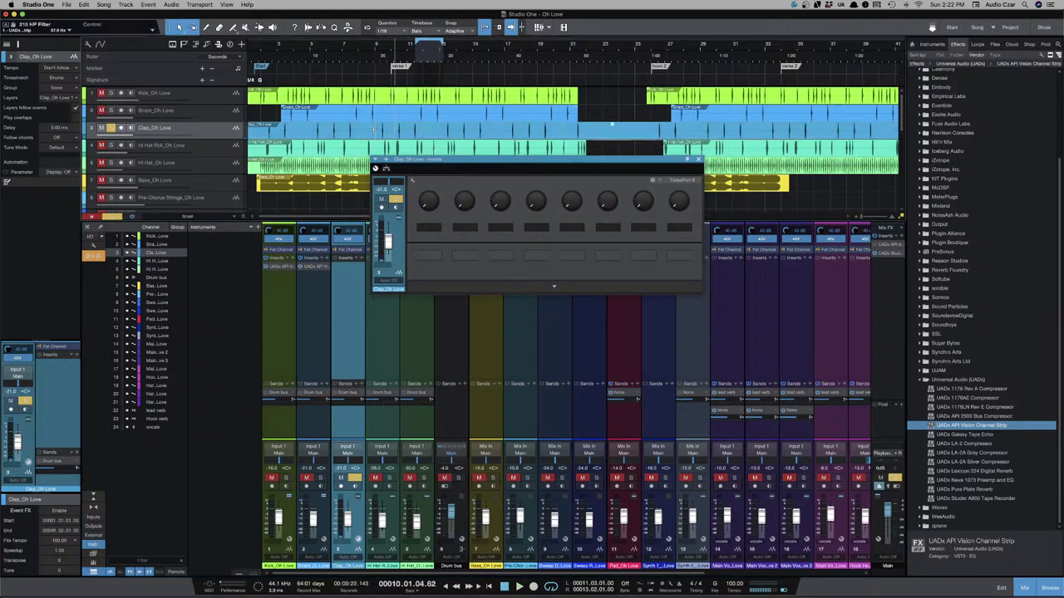
drag(373, 128, 422, 133)
key(p)
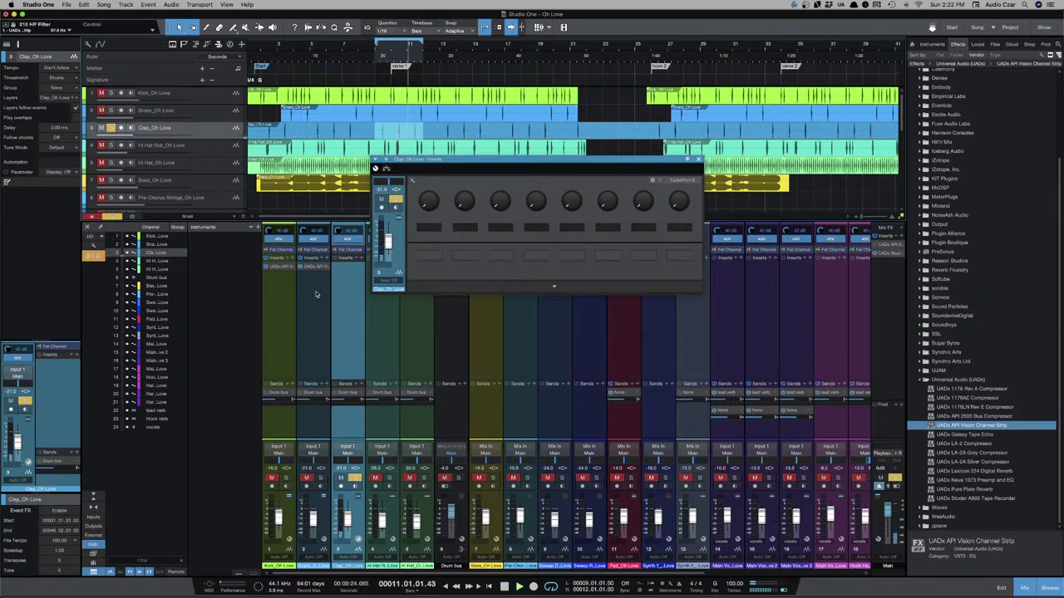
Insert the UADx API Vision Channel Strip on the Clap_Oh Love channel and unsolo the clap.
click(688, 160)
drag(971, 425, 366, 302)
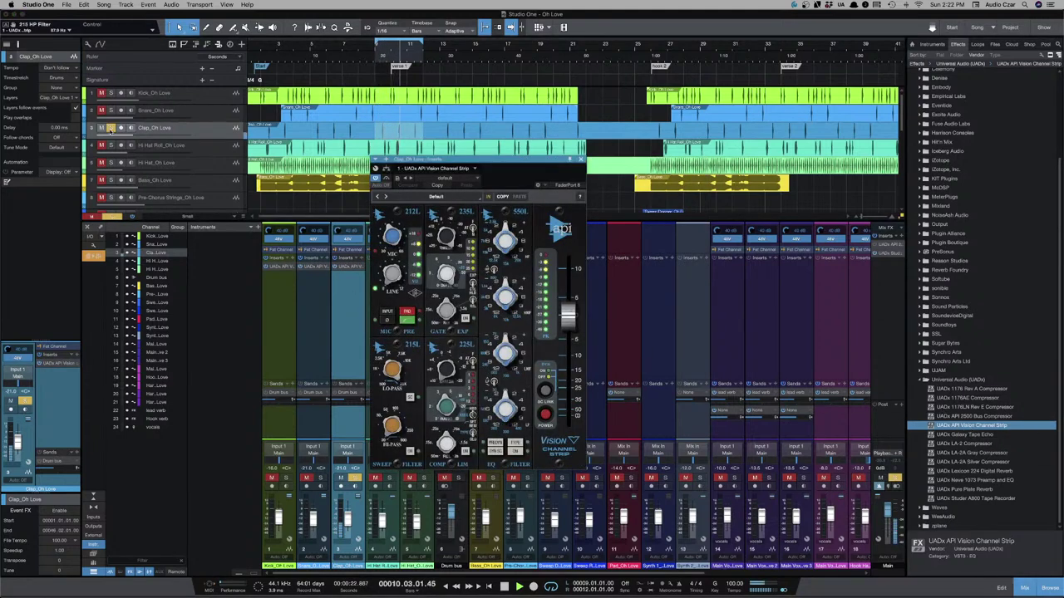
click(110, 129)
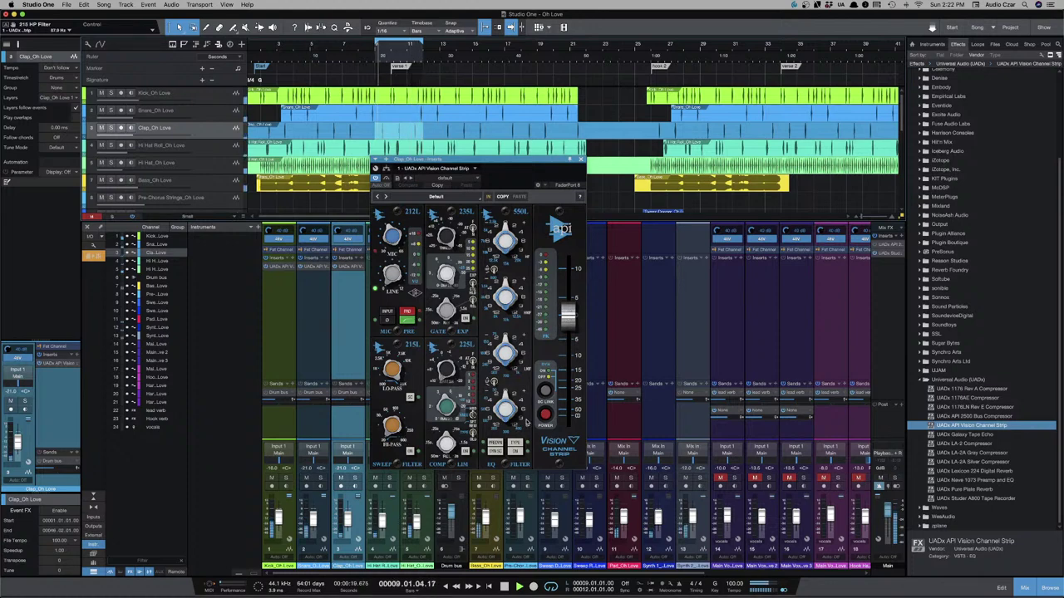
Change the clap strip's EQ to the 560L graphic type, boost its midrange bands, and compare it against bypass before closing the plug-in window.
click(515, 441)
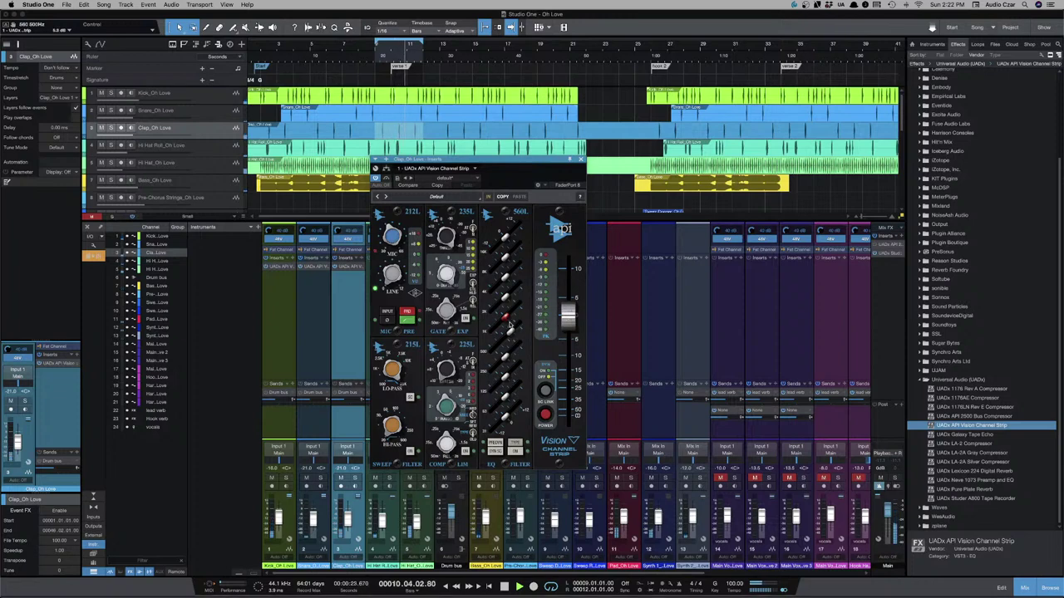
drag(509, 325, 512, 313)
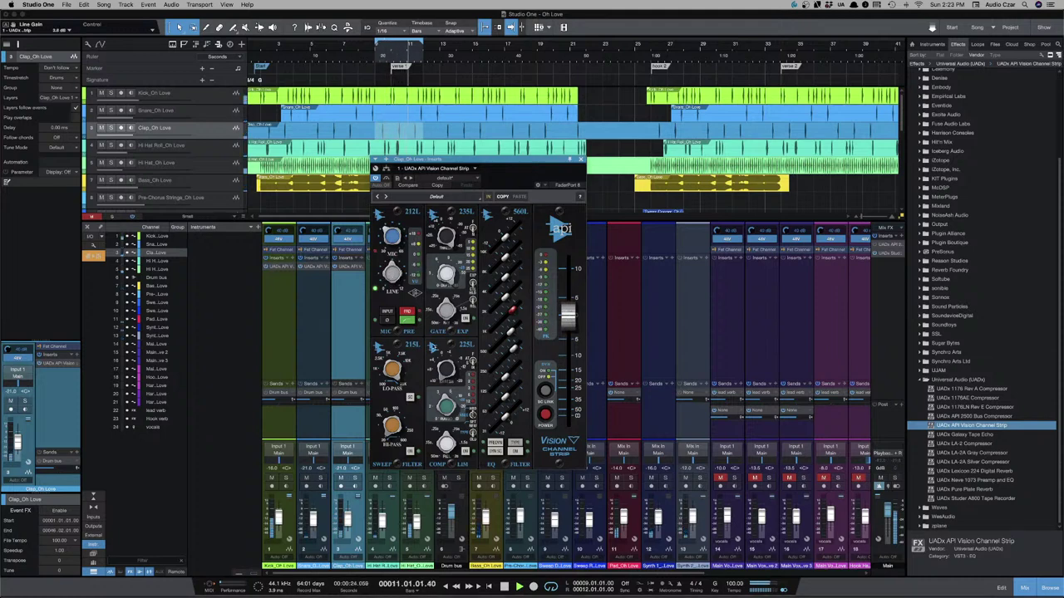
click(517, 452)
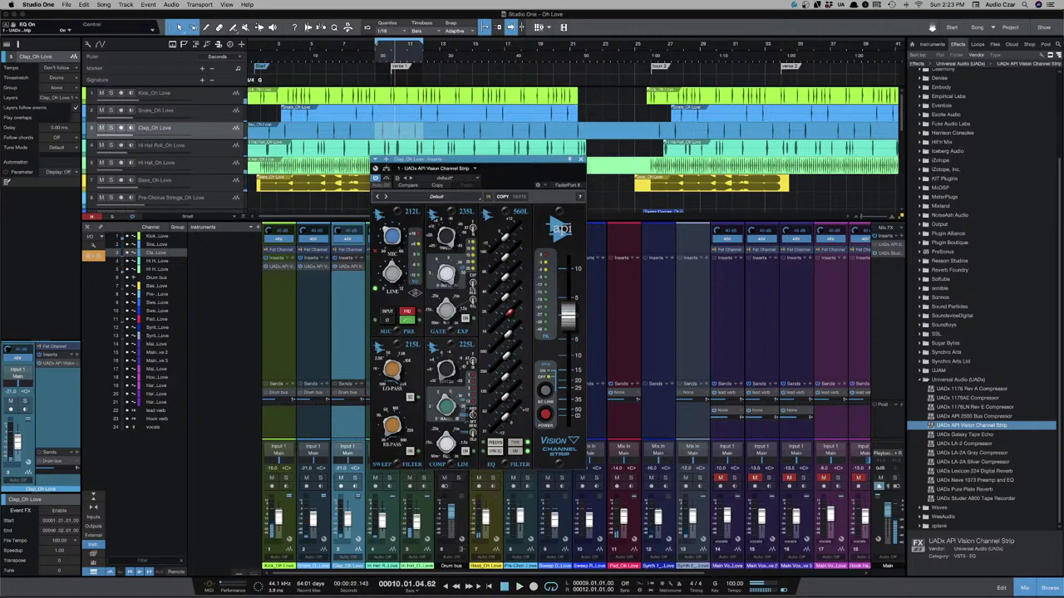
click(582, 159)
Insert the UADx API Vision Channel Strip on the Hi Hat Roll_Oh Love channel while soloed, and unsolo it during playback.
click(386, 303)
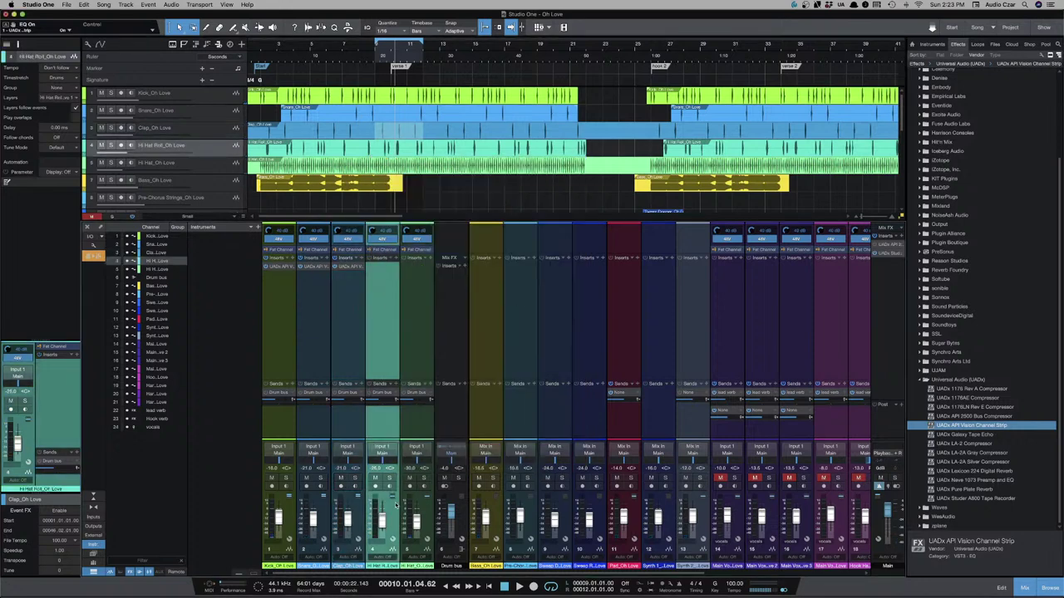
click(389, 479)
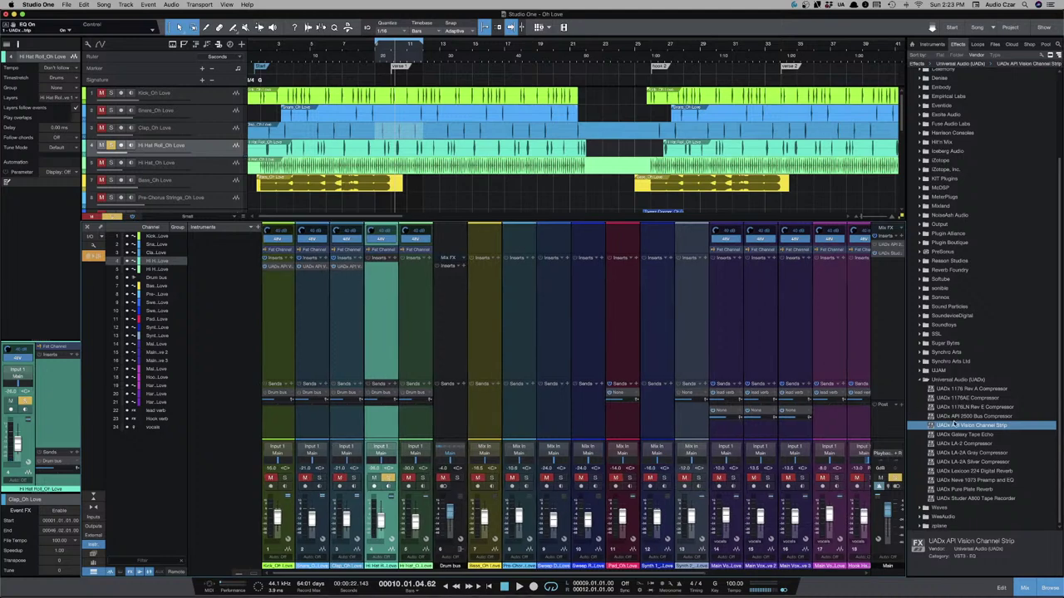
drag(954, 424, 378, 283)
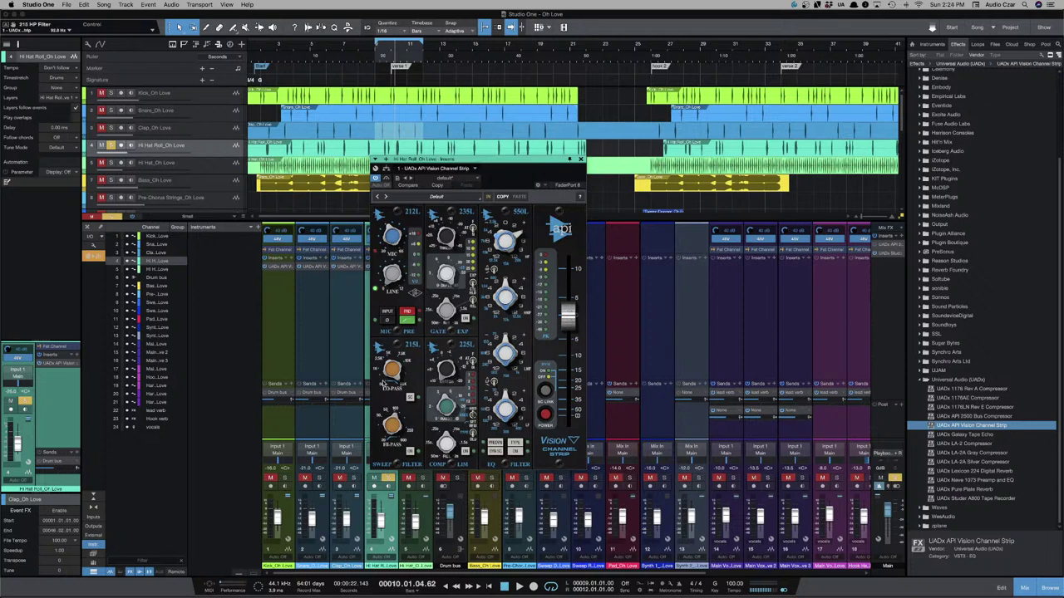
key(space)
click(110, 146)
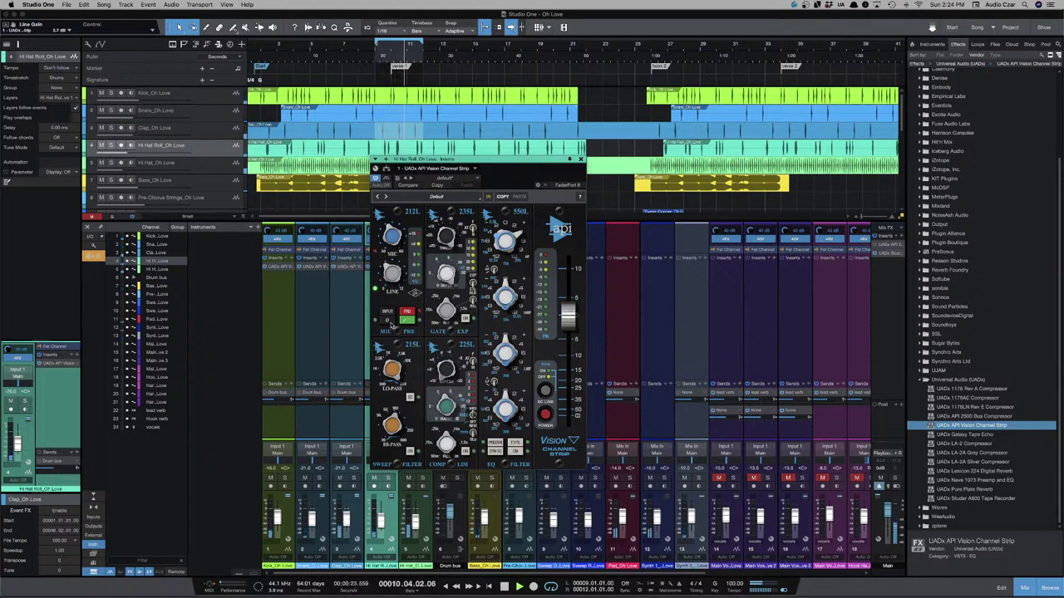
Toggle the hi-hat roll strip's EQ for comparison, raise its output fader slightly, and close the plug-in window.
click(389, 314)
click(389, 315)
click(515, 456)
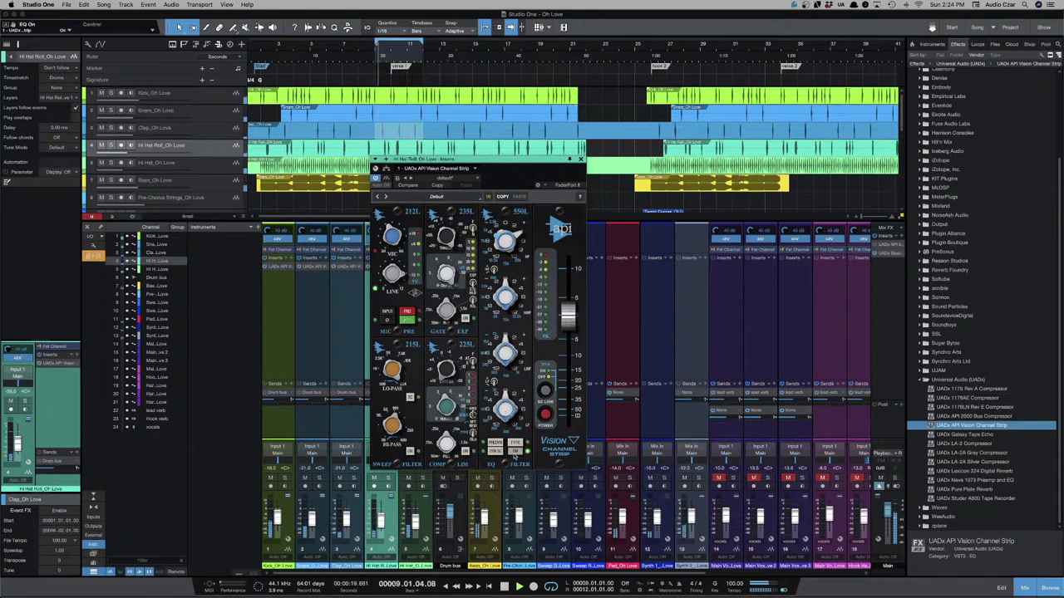
drag(567, 315, 566, 309)
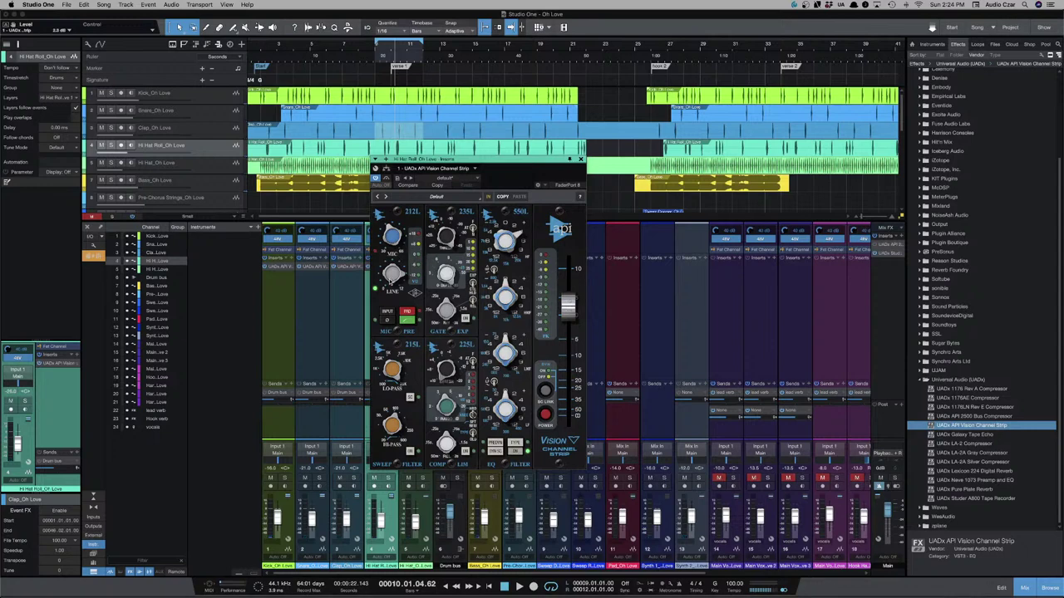
drag(387, 280, 391, 285)
key(super+w)
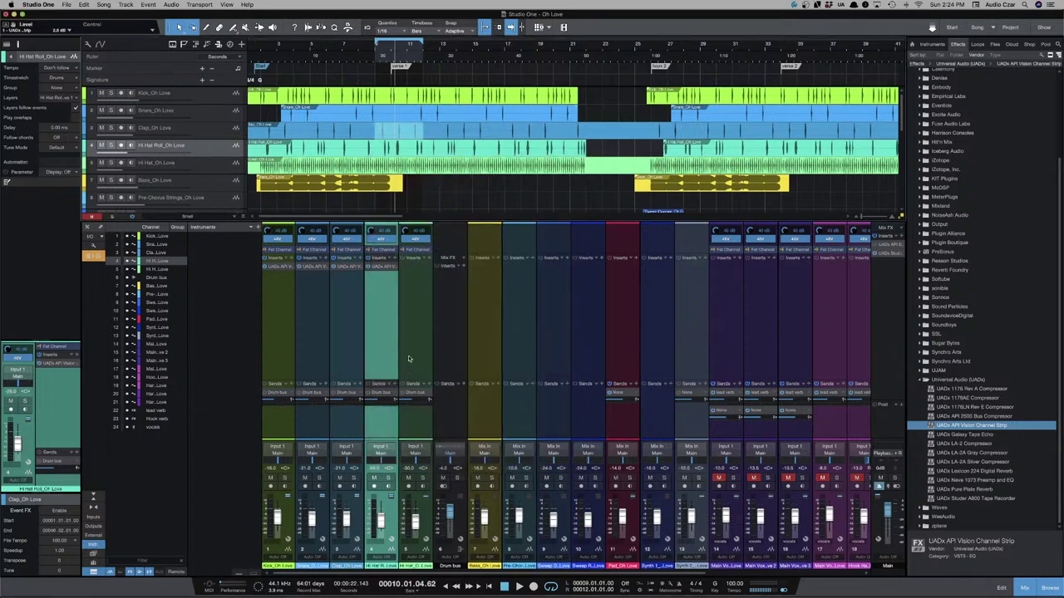
Insert the UADx API Vision Channel Strip on the Hi Hat_Oh Love channel and adjust its EQ's high-frequency band.
click(414, 333)
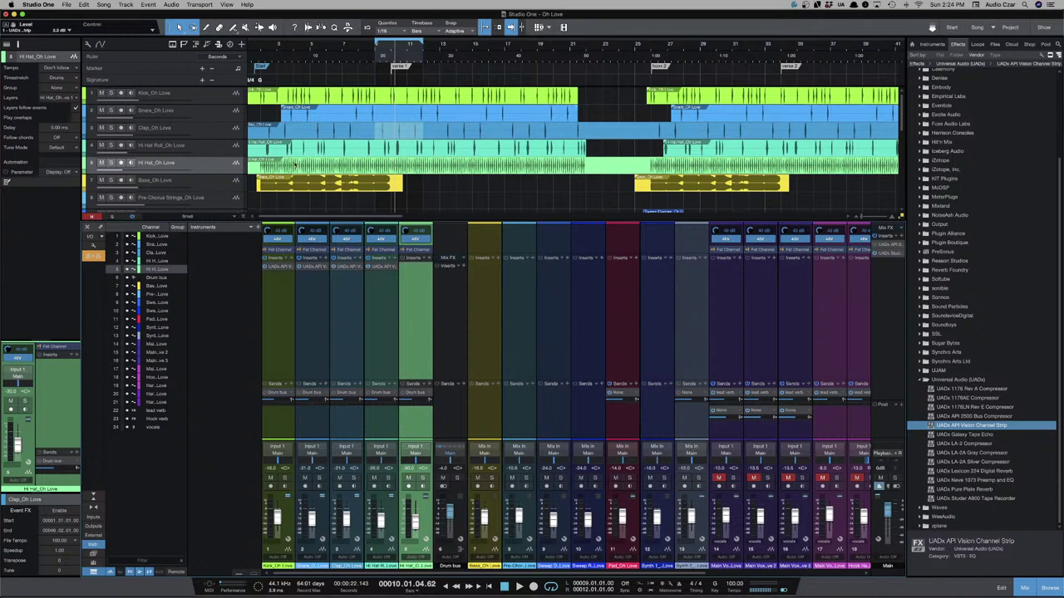
key(space)
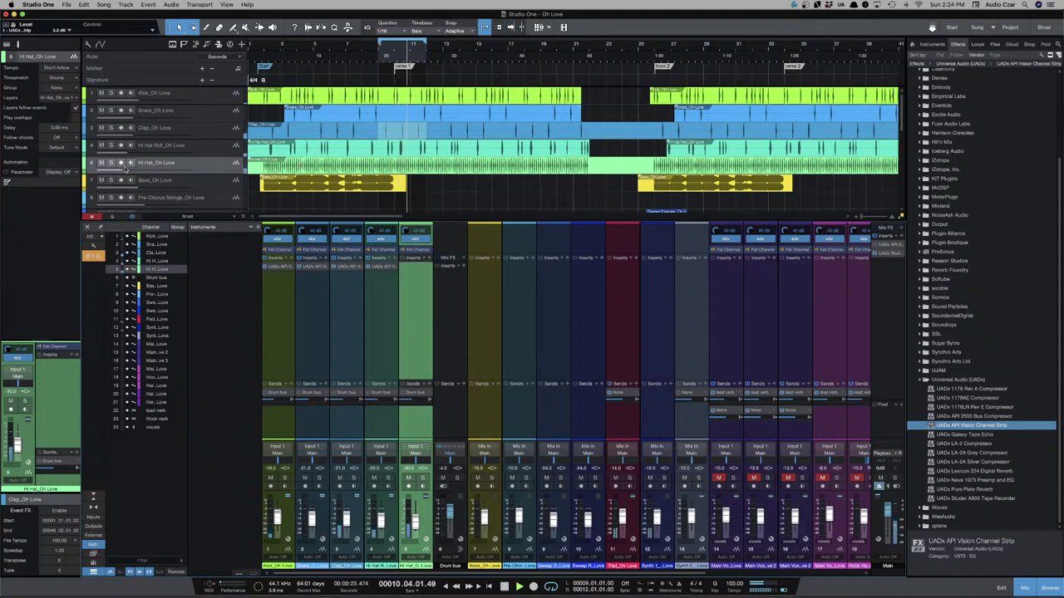
key(s)
key(s)
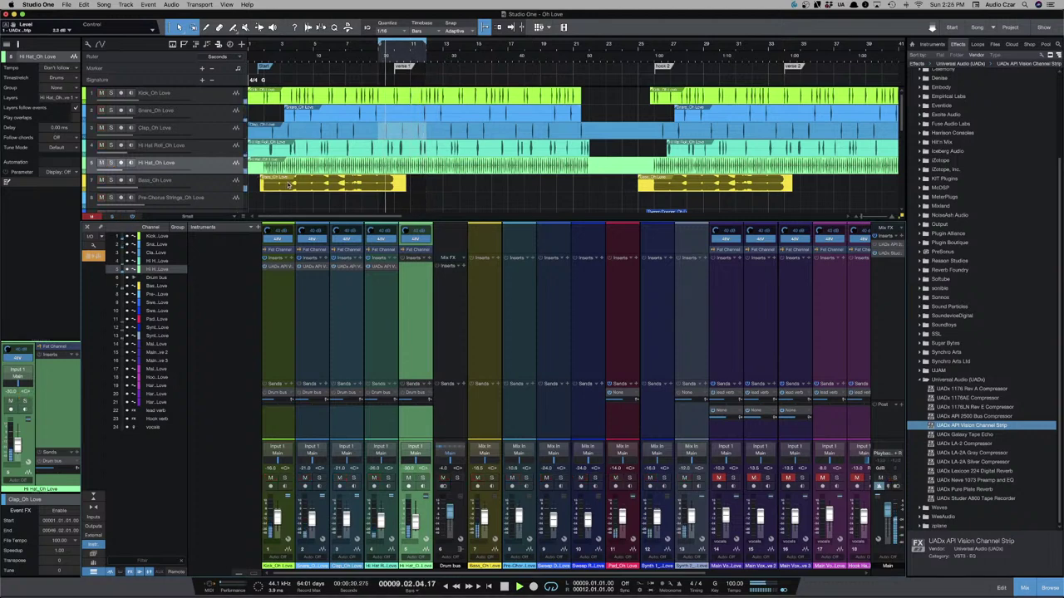
key(f)
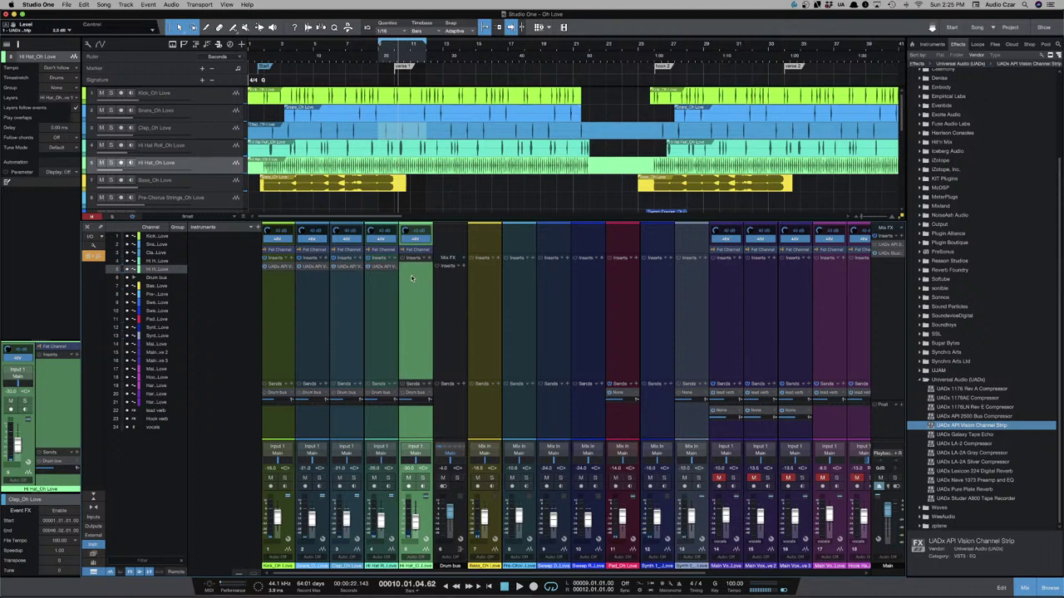
drag(962, 431, 422, 285)
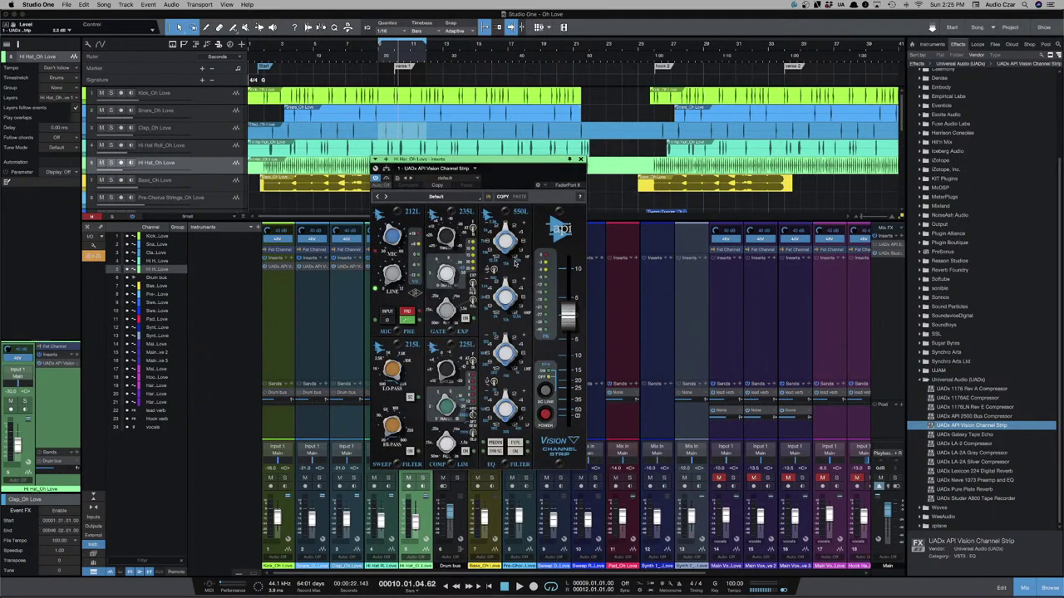
click(490, 235)
drag(508, 234, 504, 211)
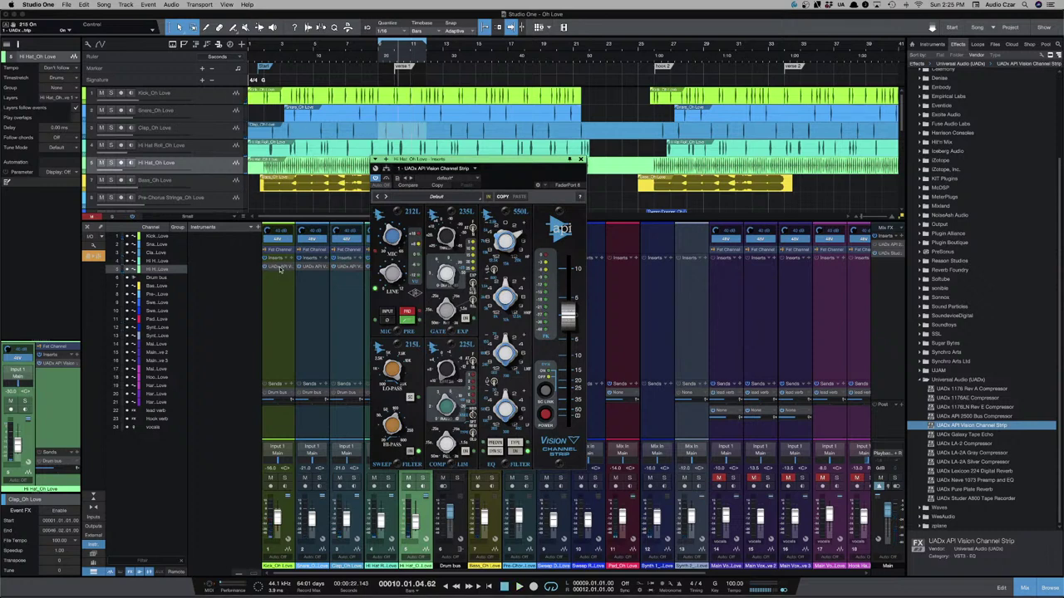
Review the API Vision Channel Strip settings on the snare, clap and hi-hat roll channels, and close the plug-in window.
click(318, 268)
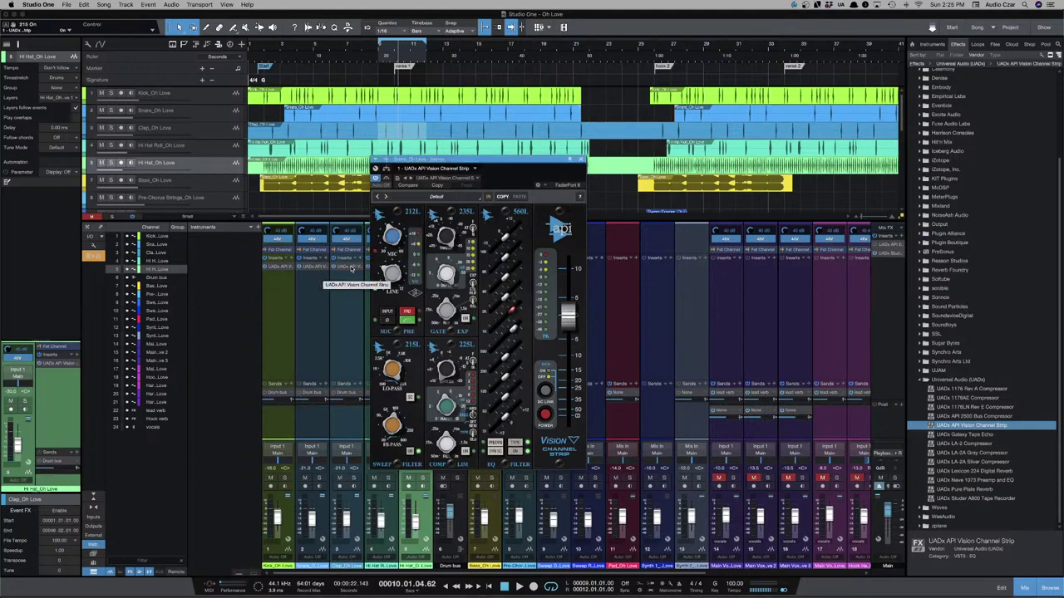
click(351, 267)
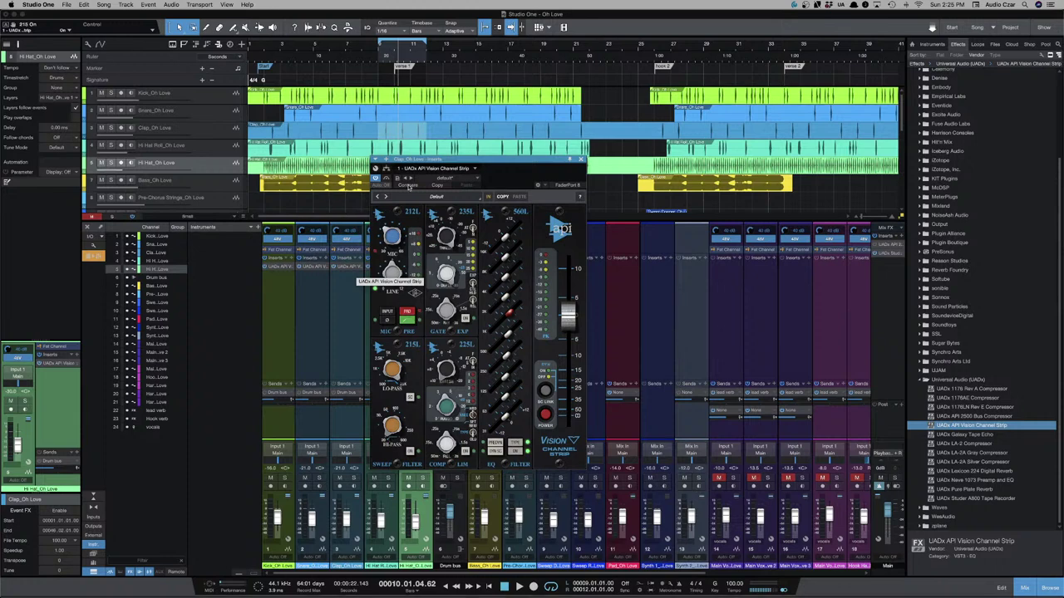
drag(458, 159, 524, 170)
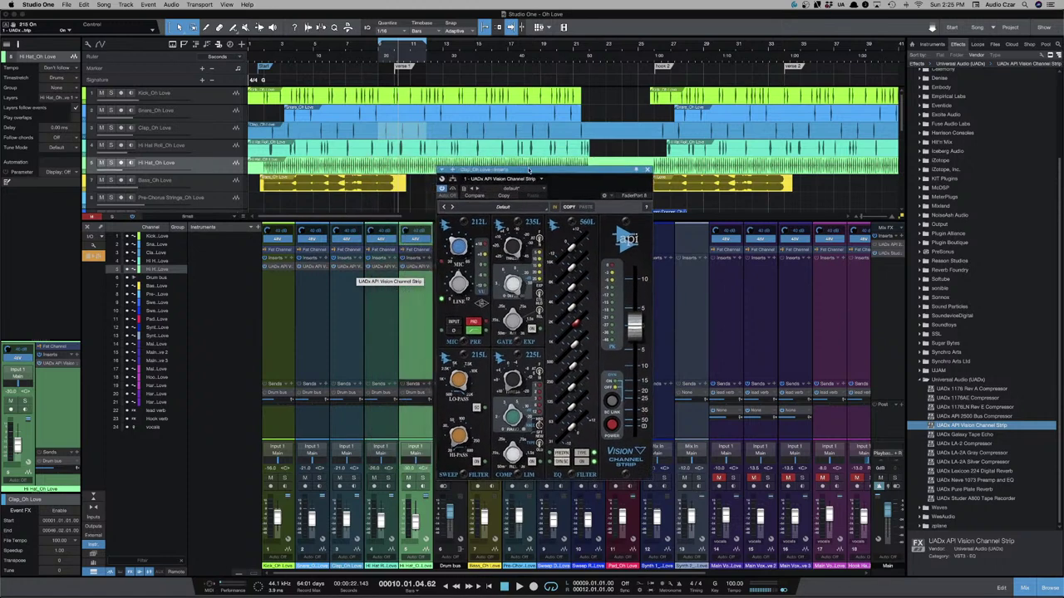
click(381, 269)
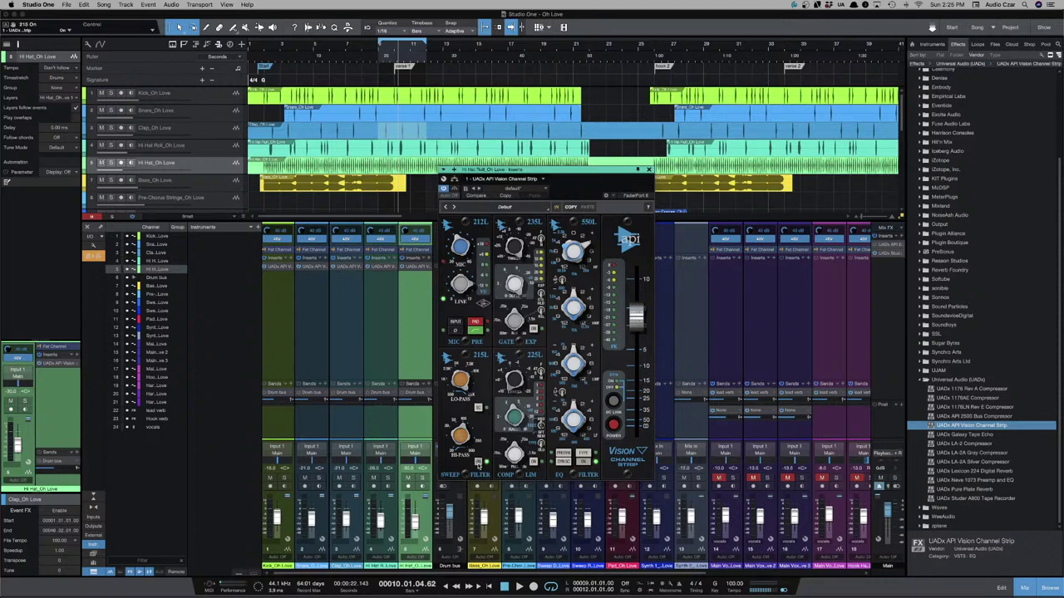
click(649, 169)
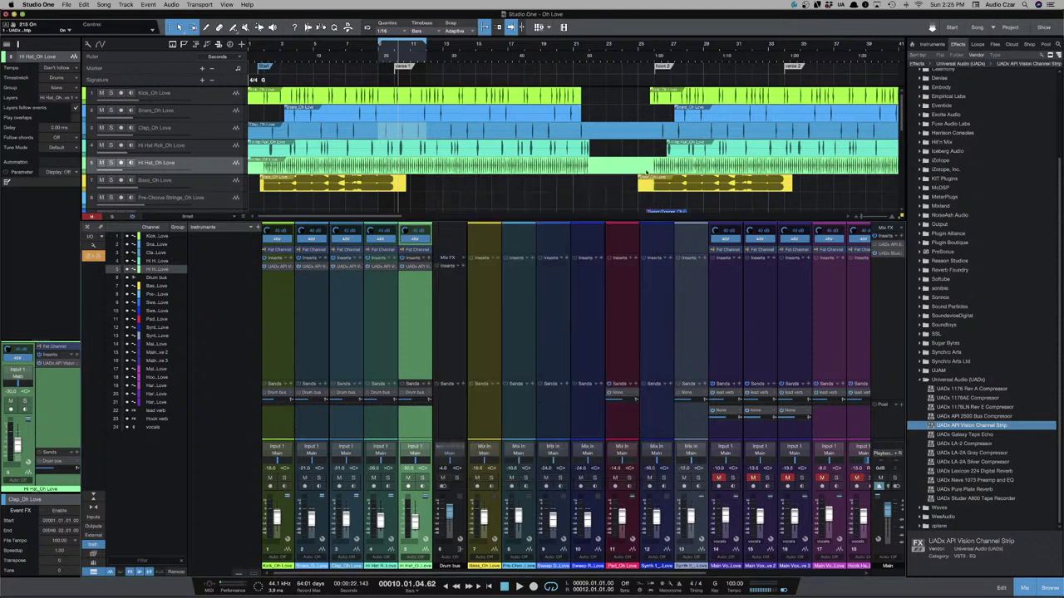
Pan the Hi Hat Roll_Oh Love channel to L30 while it plays soloed, and unsolo it.
click(382, 355)
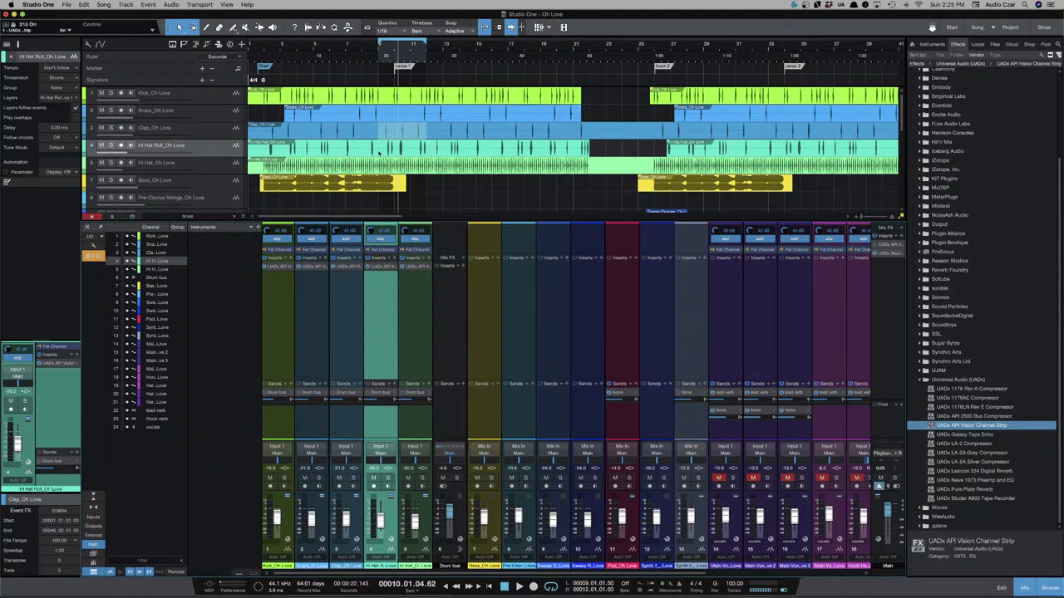
click(111, 145)
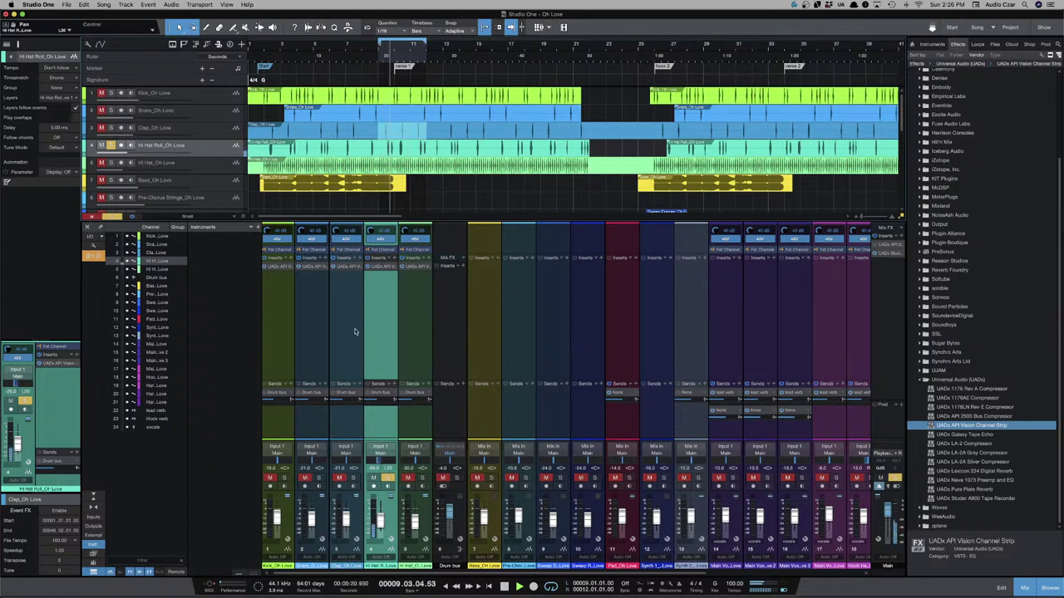
key(s)
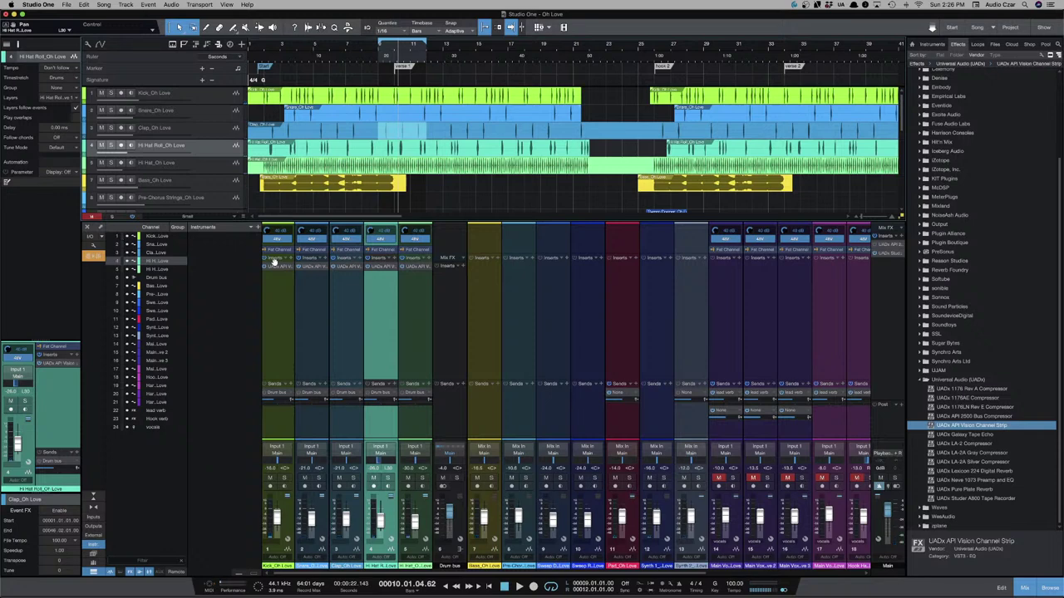
Try the UADx 1176 Rev A Compressor on the Drum bus, and remove it from the inserts.
click(455, 314)
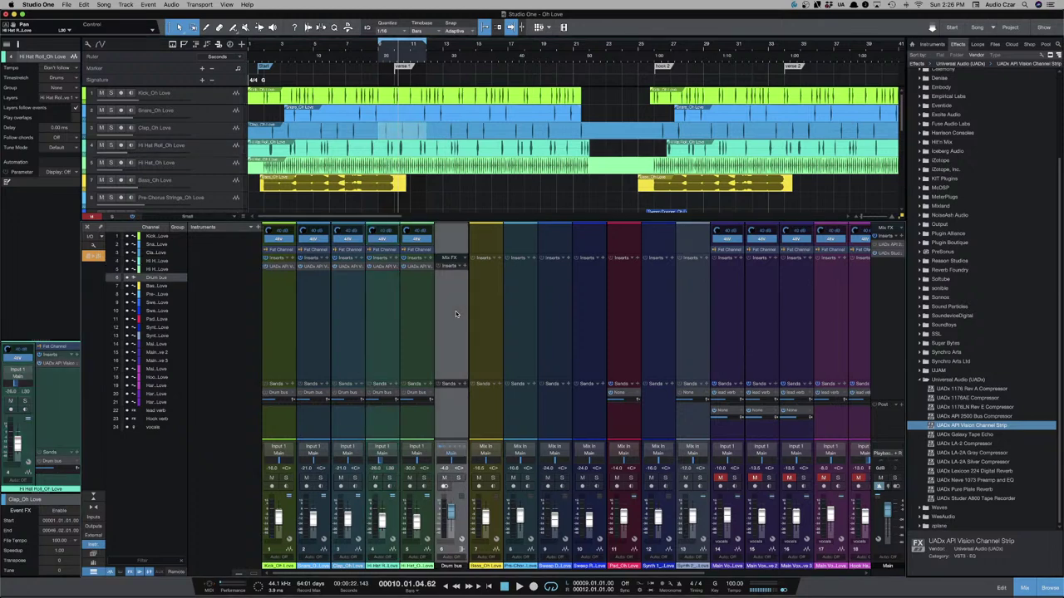
click(1009, 399)
click(1007, 389)
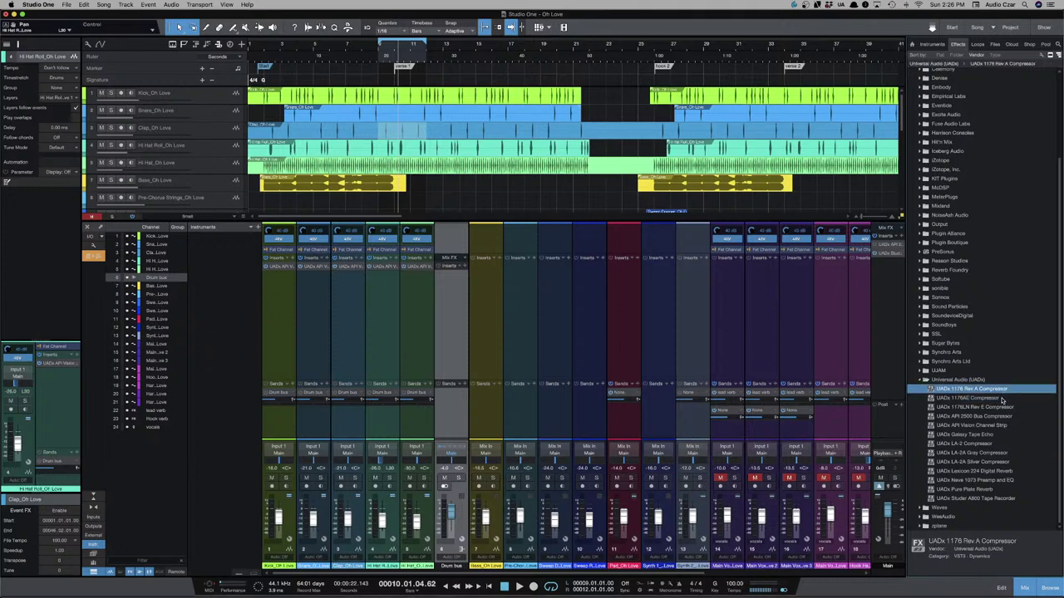
click(1004, 400)
click(1005, 390)
drag(998, 389, 456, 293)
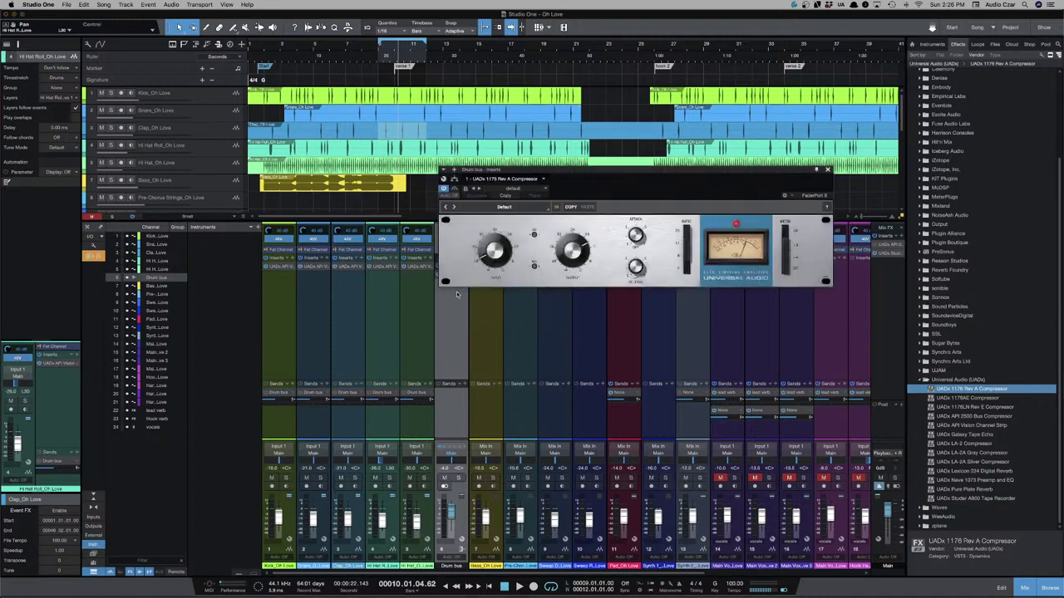
click(827, 170)
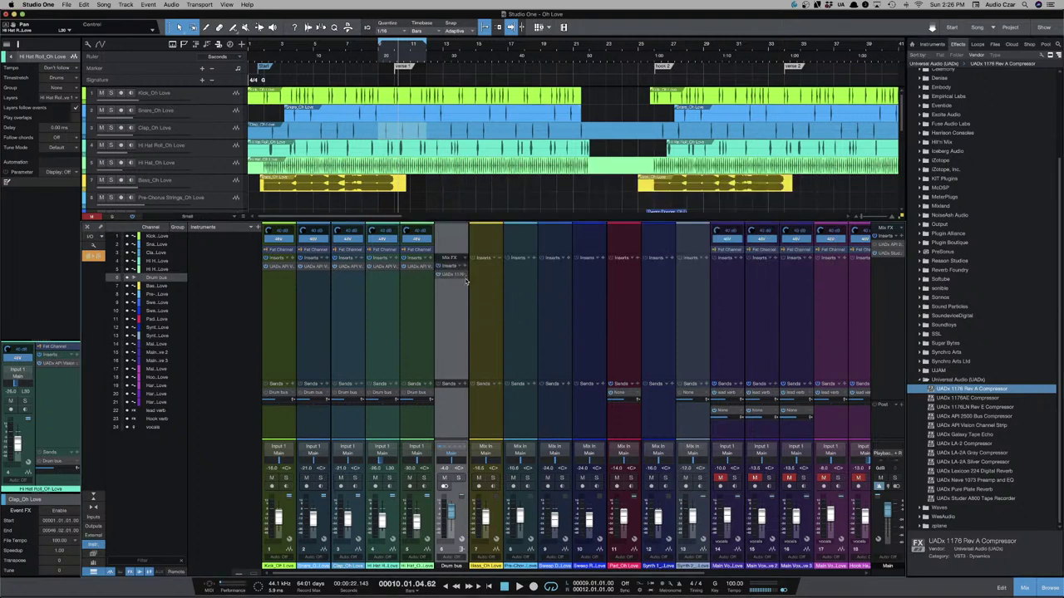
right_click(463, 276)
click(487, 366)
Insert the UADx 1176AE Compressor on the Drum bus and place its window clear of the drum channels.
click(993, 399)
click(995, 407)
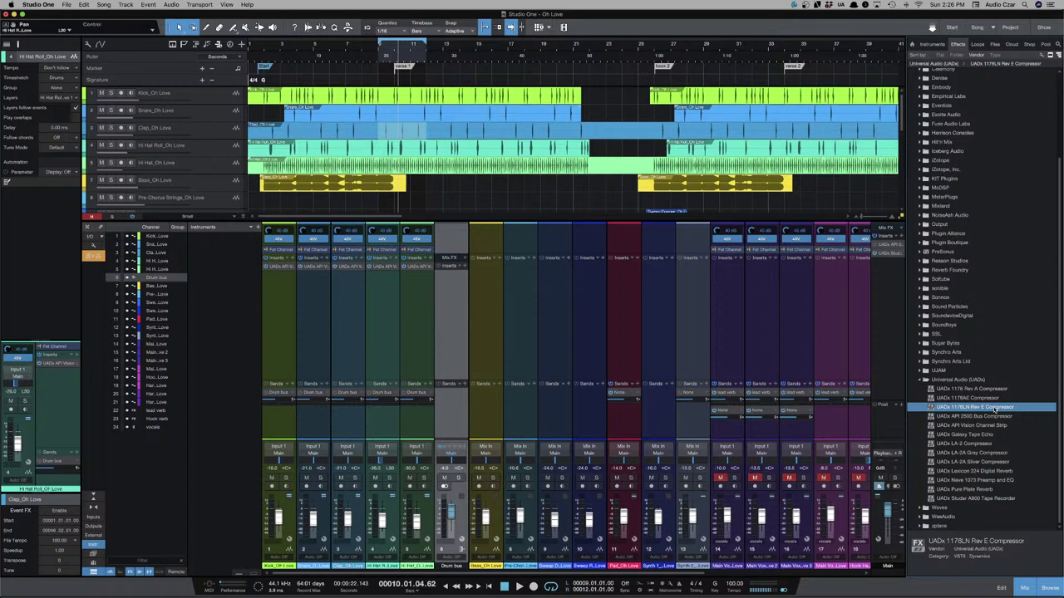
drag(972, 399, 451, 299)
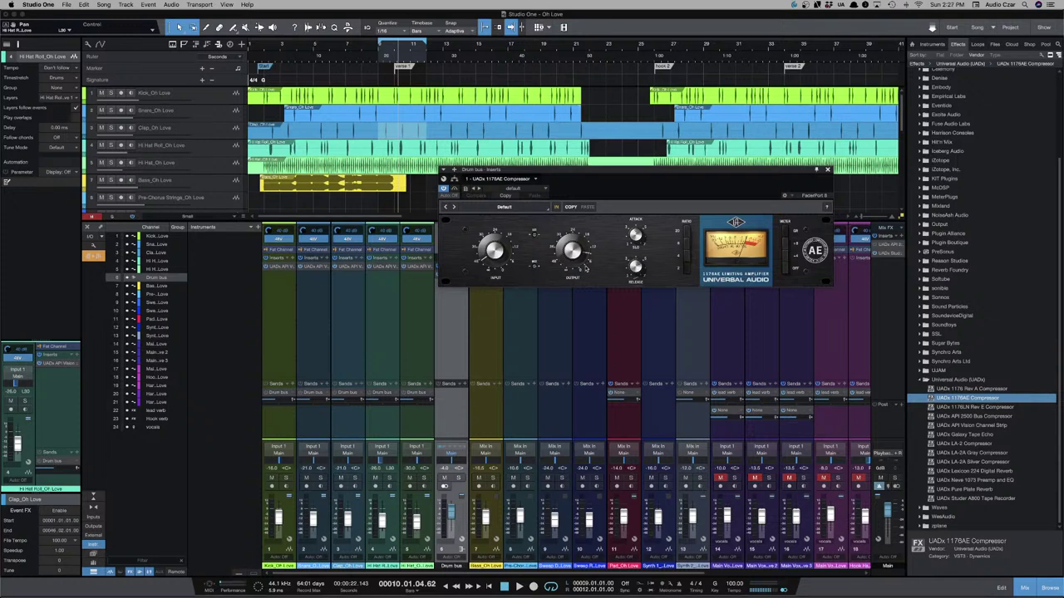
drag(602, 195, 598, 233)
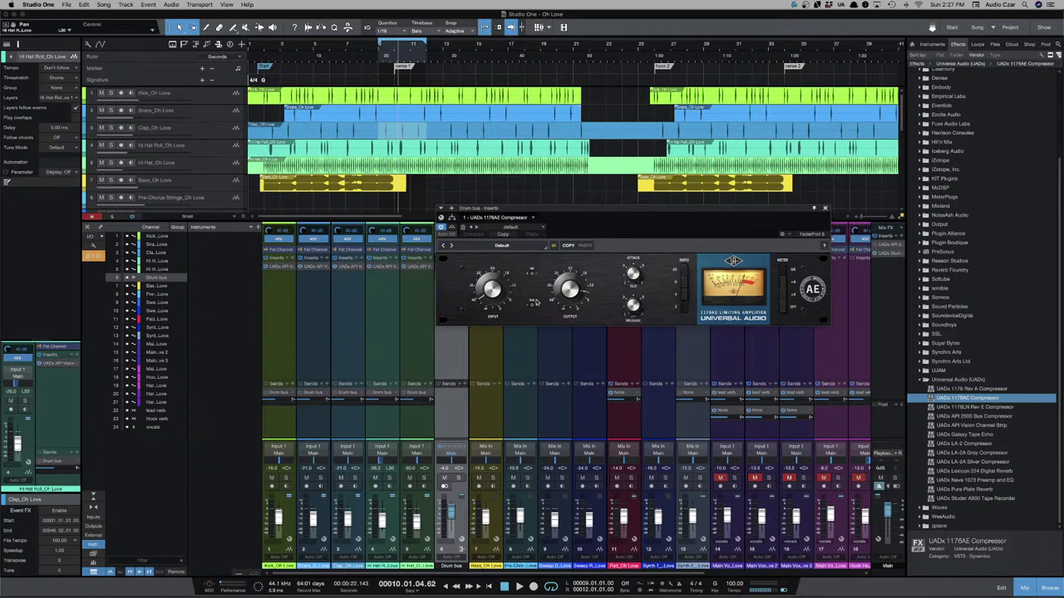
click(532, 307)
drag(621, 215, 646, 218)
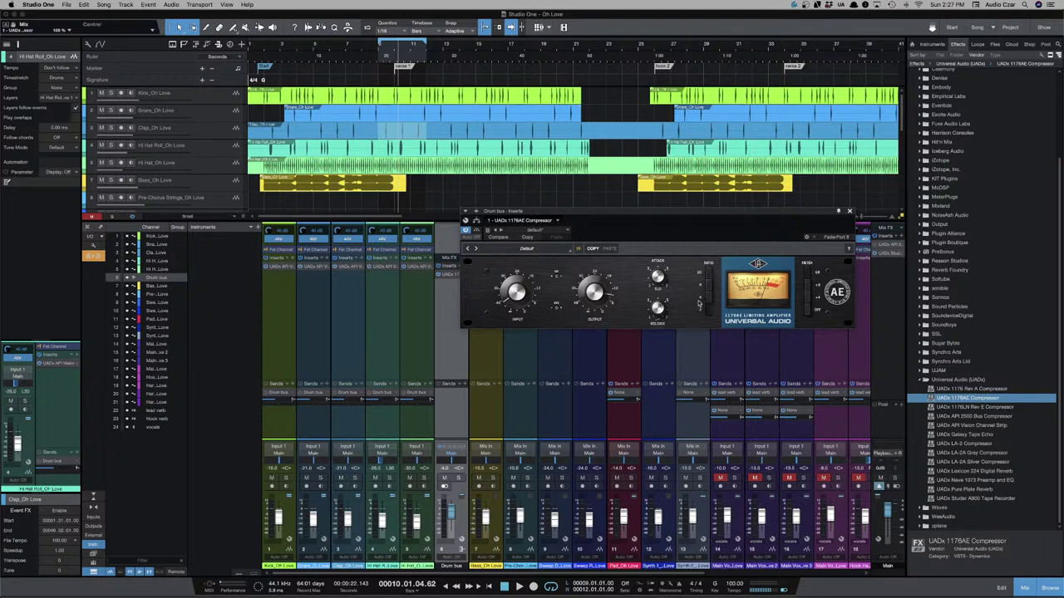
Play the looped section and compare the Drum bus with the 1176AE compressor bypassed and active.
key(space)
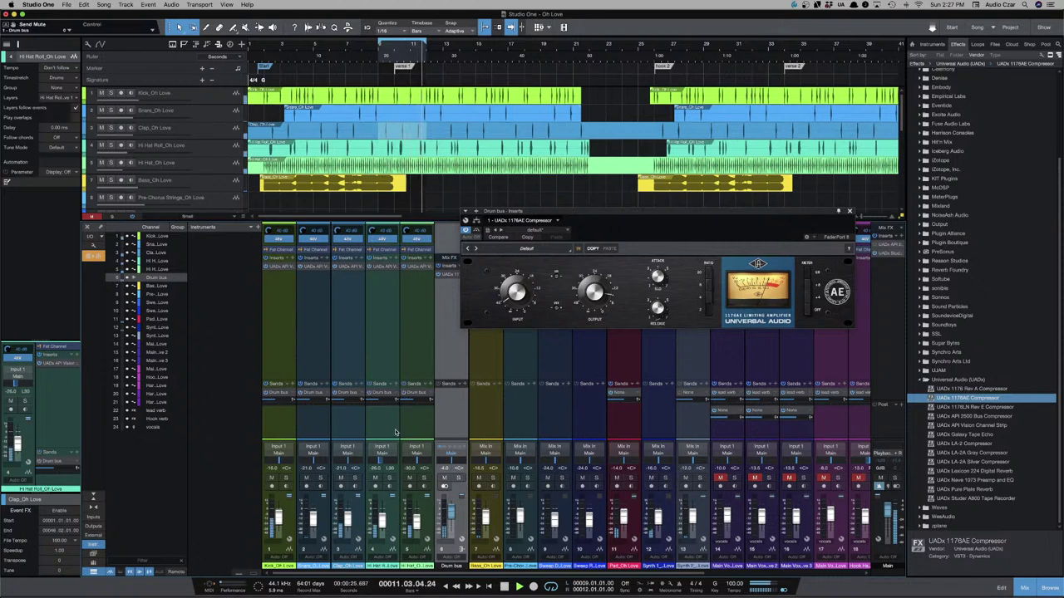
drag(697, 214, 689, 249)
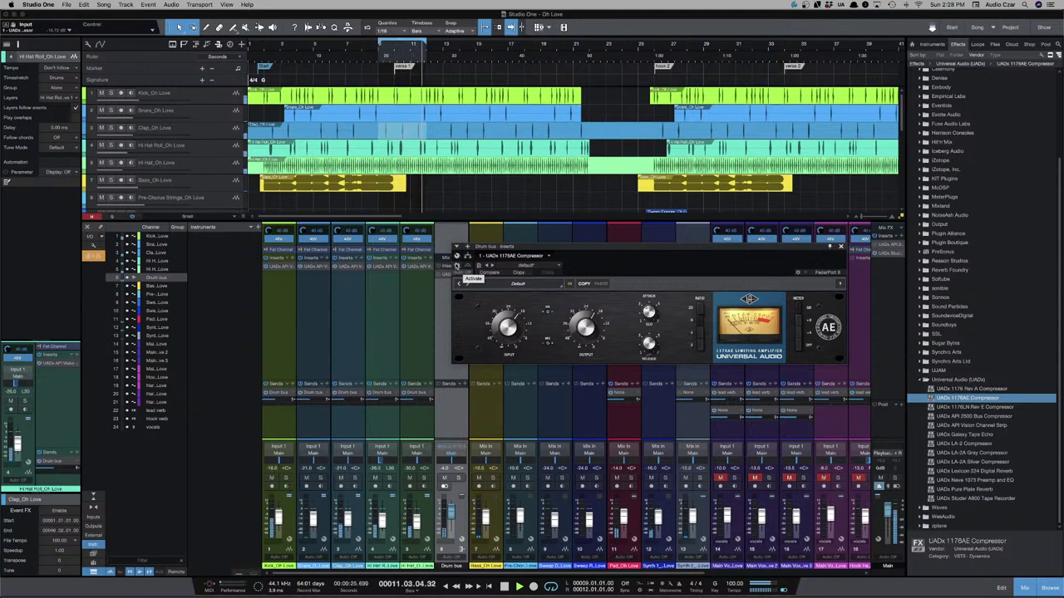
click(456, 266)
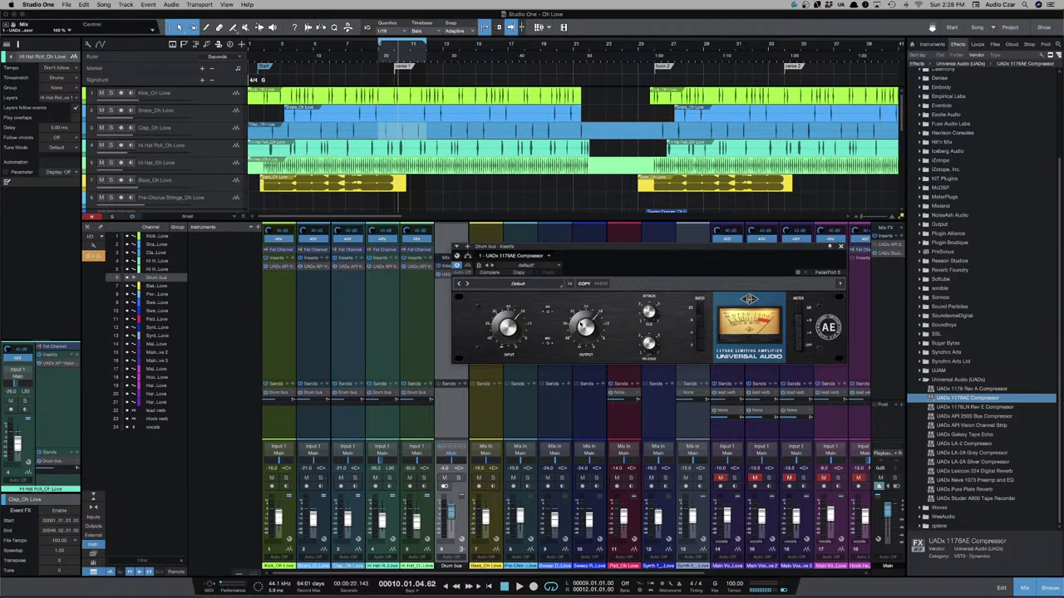
During playback, lower the Drum bus fader to -14.8 dB and raise the Drum bus sends of all five drum channels to about -6 dB.
key(space)
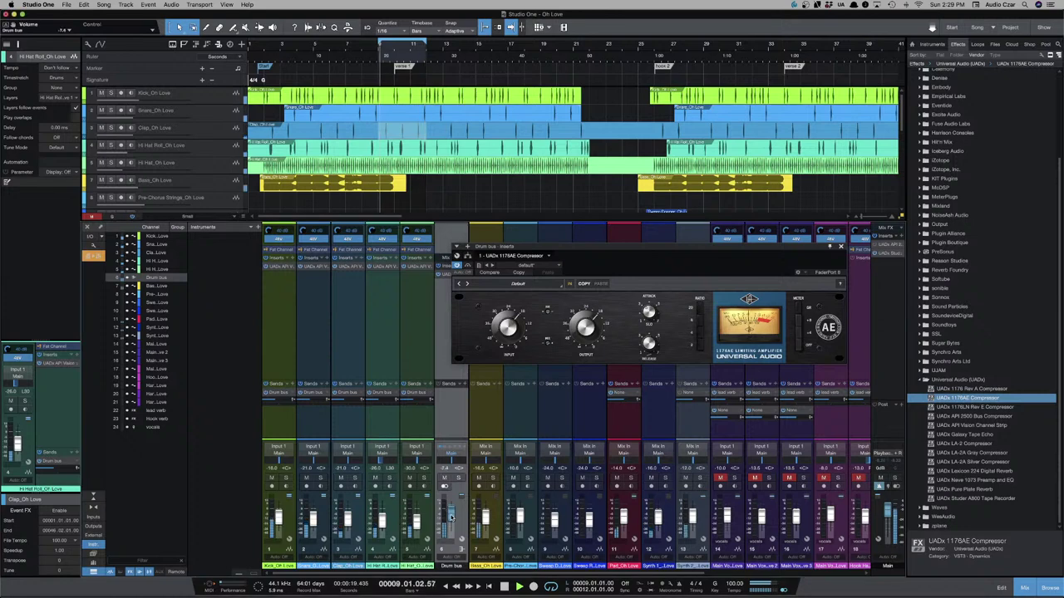
drag(451, 509, 452, 518)
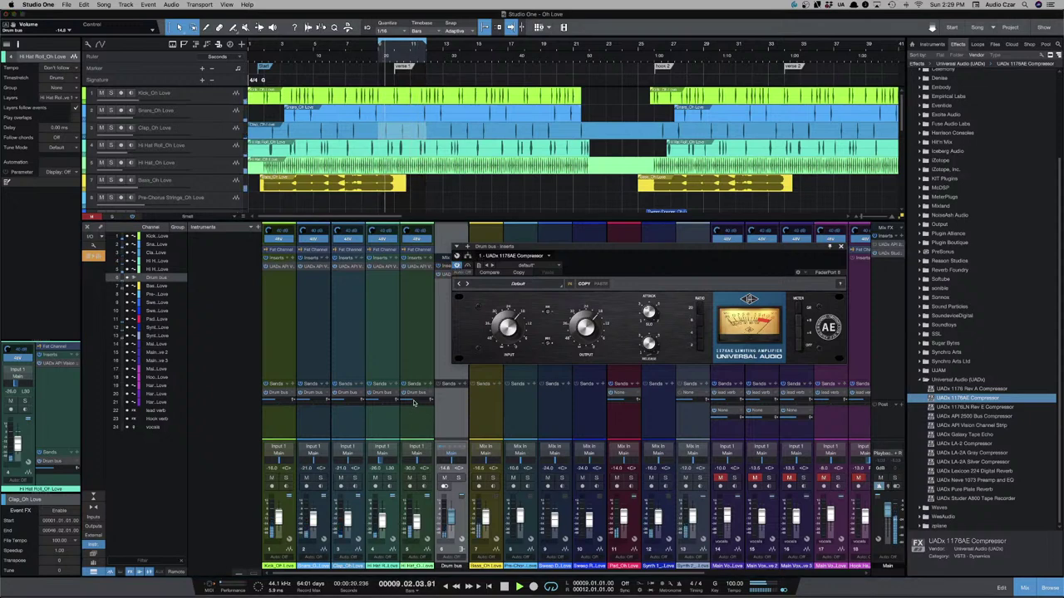
click(279, 411)
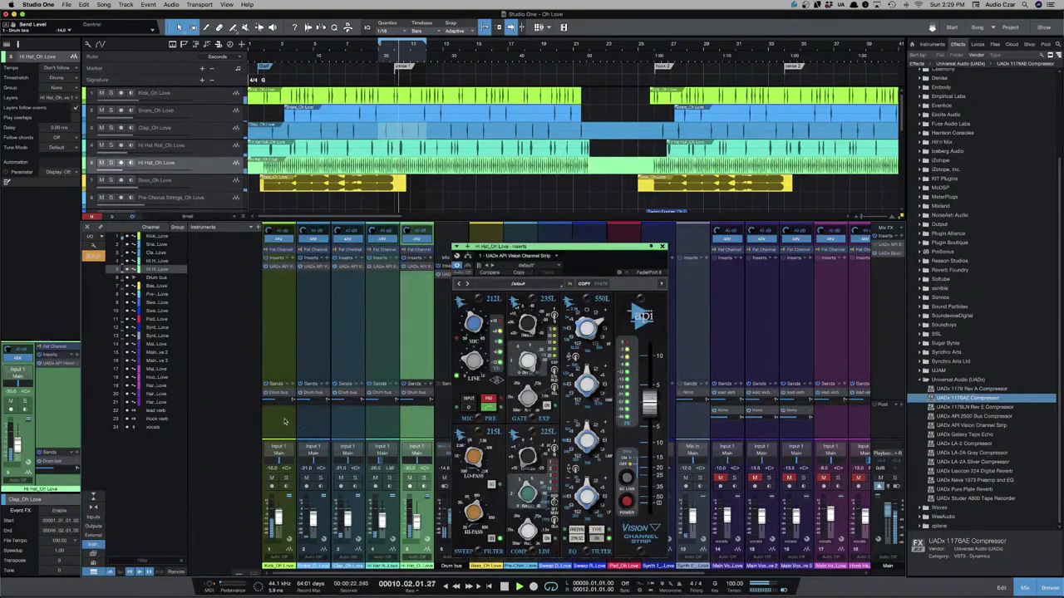
scroll(278, 403, up, 5)
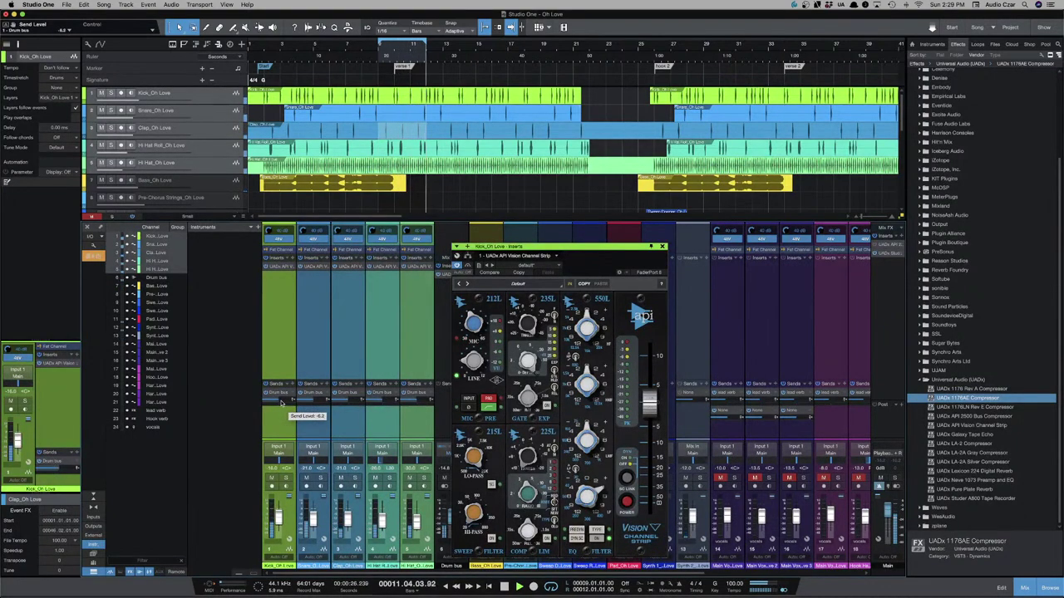
click(662, 247)
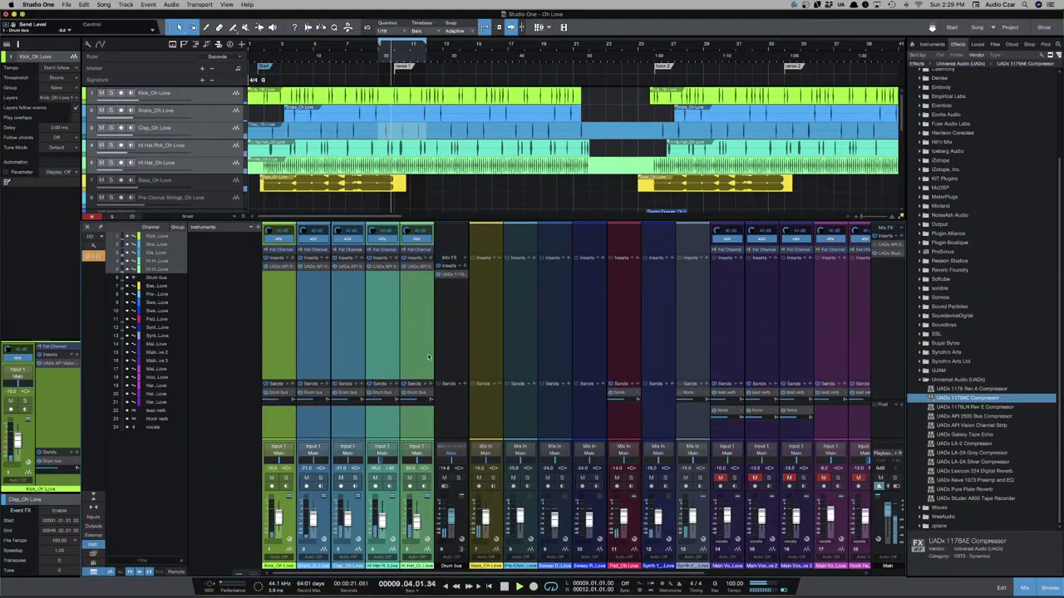
Raise the Drum bus fader during playback and compare the 1176AE compressor against bypass before closing its window.
click(449, 266)
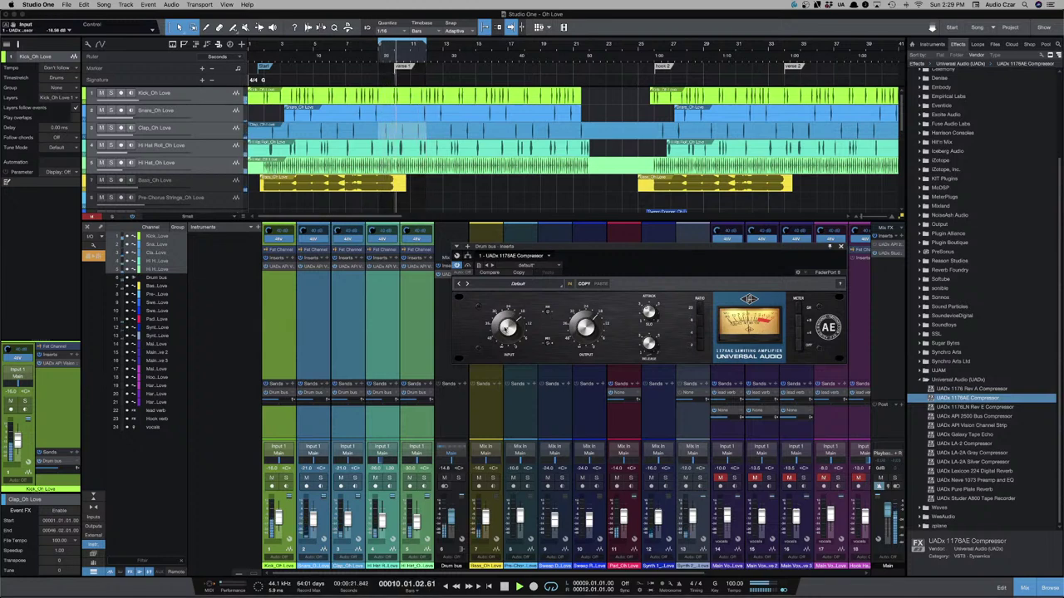
click(446, 517)
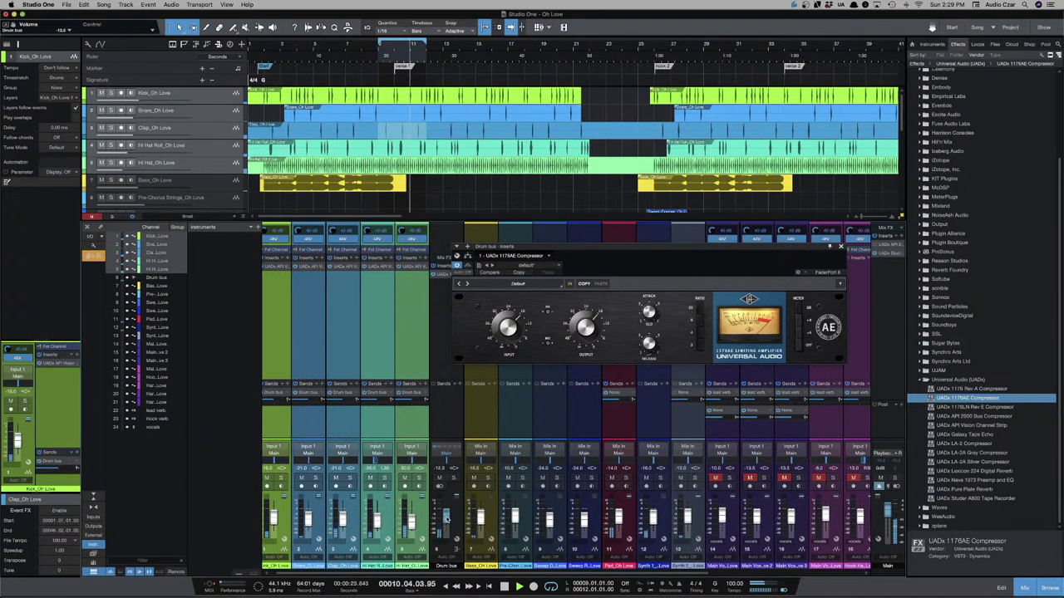
scroll(446, 516, up, 3)
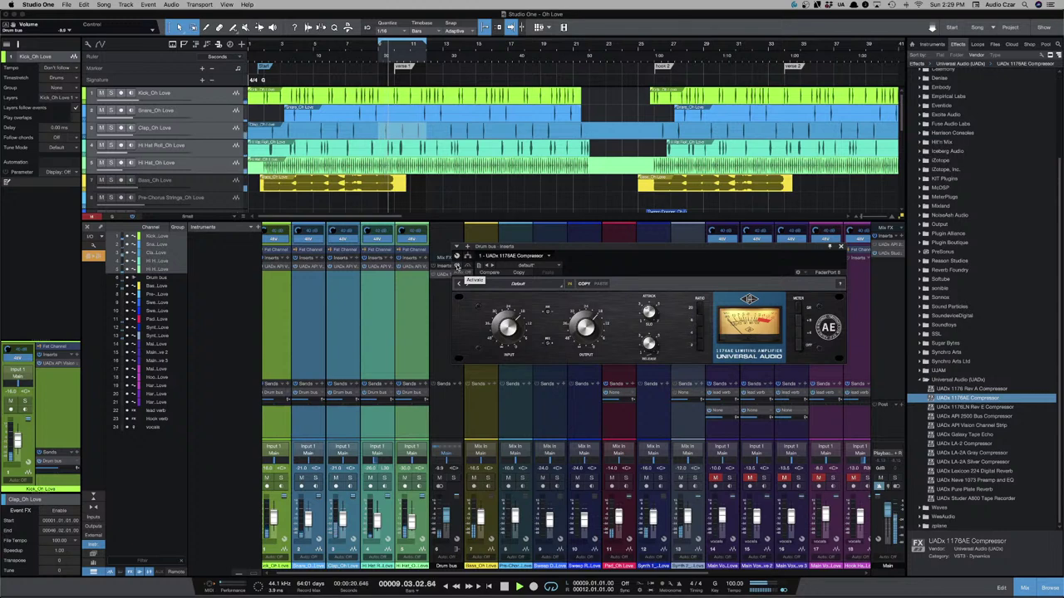
click(456, 265)
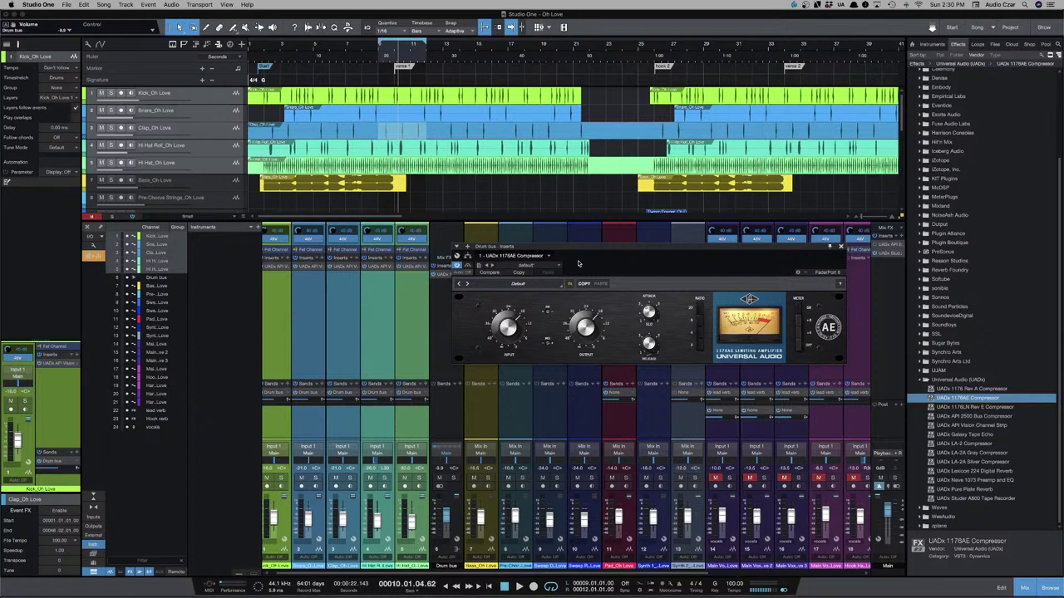
click(841, 248)
Select the Bass_Oh Love channel and play its first event, starting from the beginning of the song.
click(493, 307)
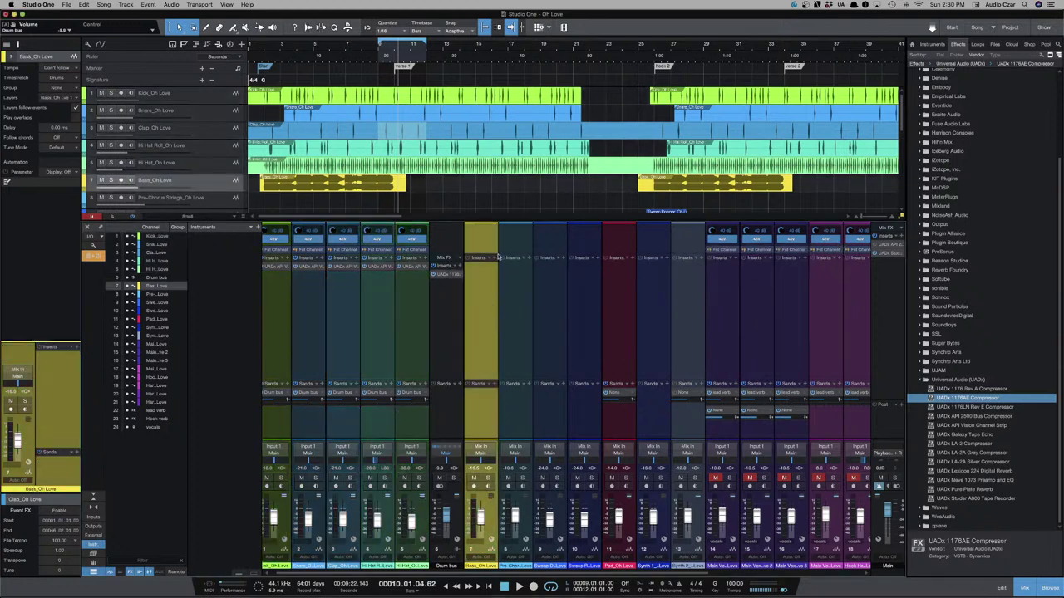
scroll(410, 180, down, 1)
scroll(410, 181, down, 1)
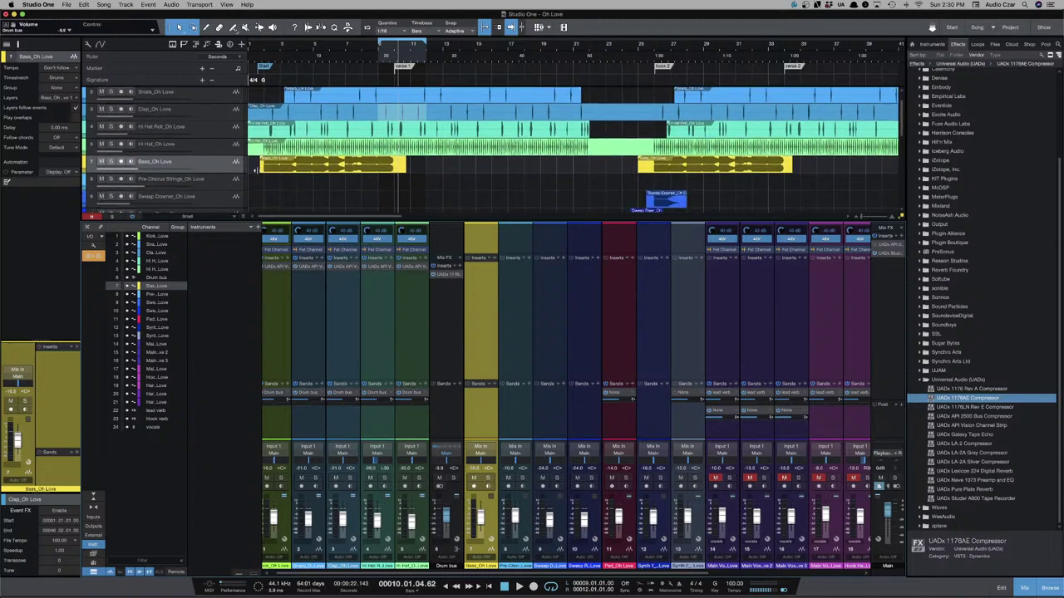
click(263, 166)
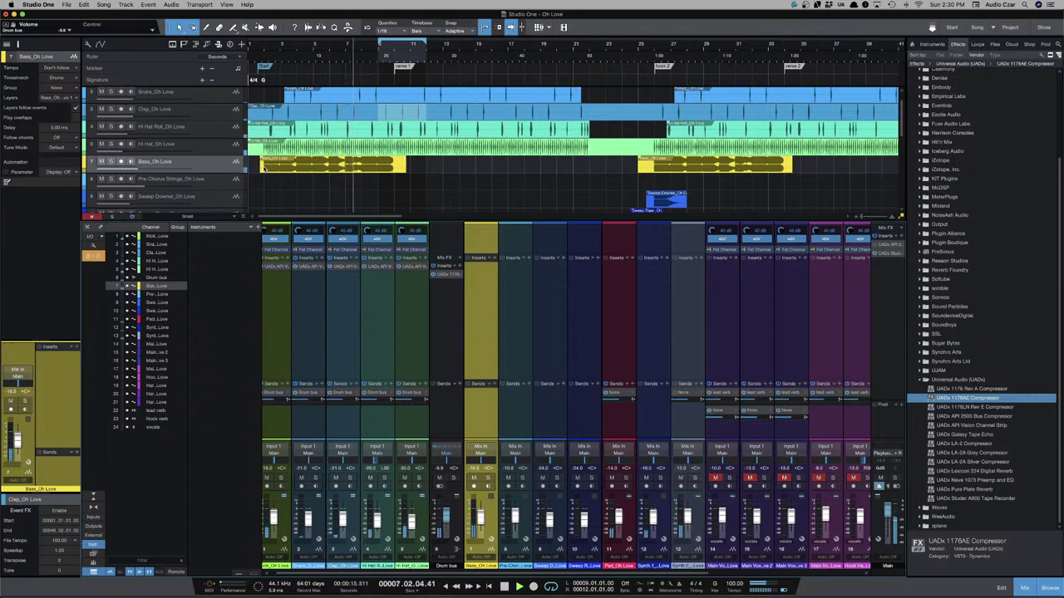
key(Home)
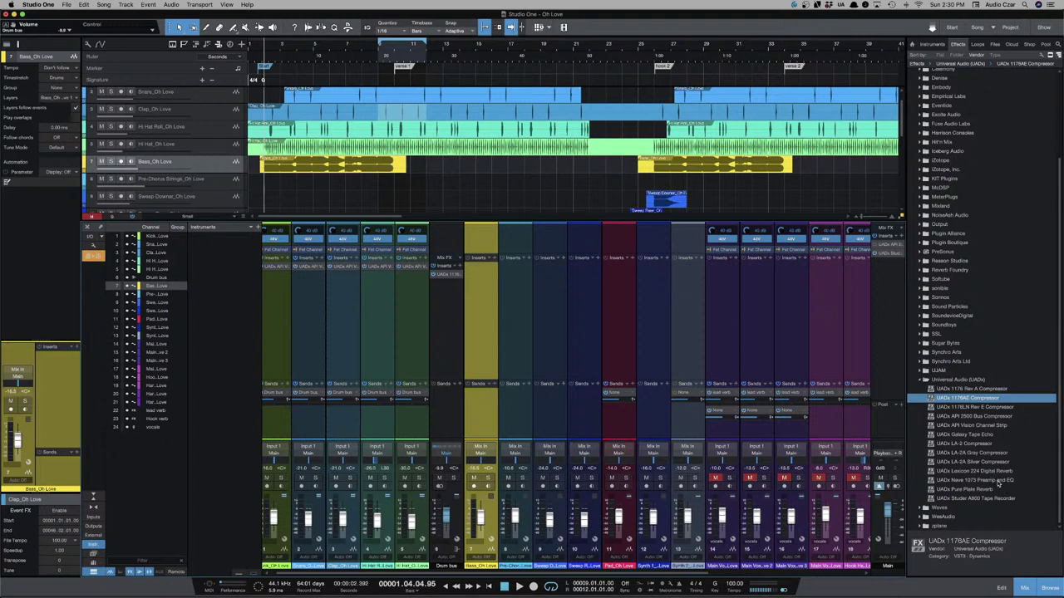
Insert the UADx Neve 1073 Preamp and EQ on the Bass_Oh Love channel, toggling its EQL switch and moving its window above the channel faders.
click(996, 480)
drag(996, 480, 480, 291)
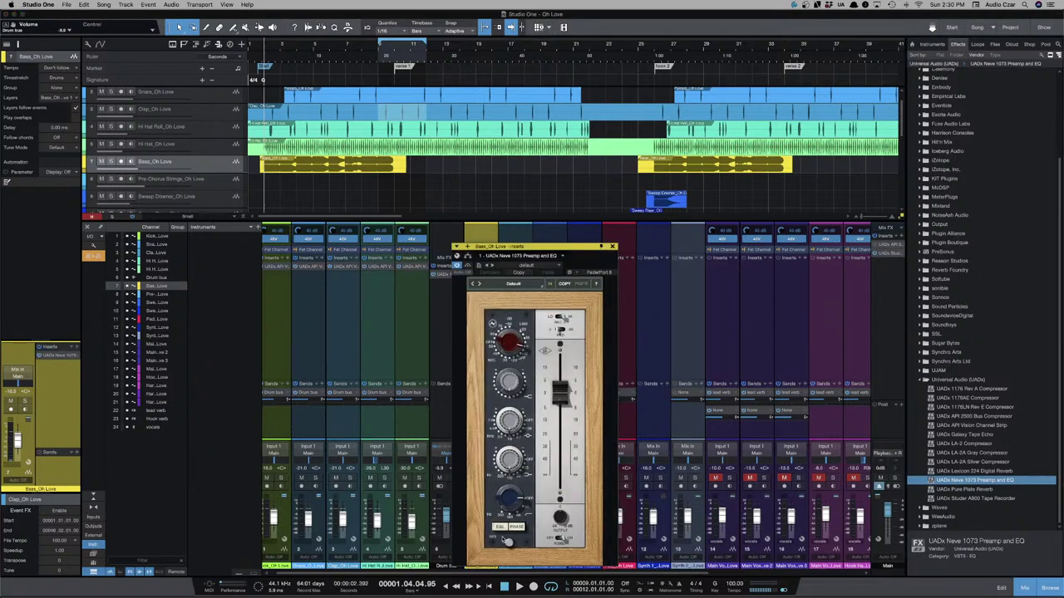
click(500, 528)
drag(550, 250, 535, 174)
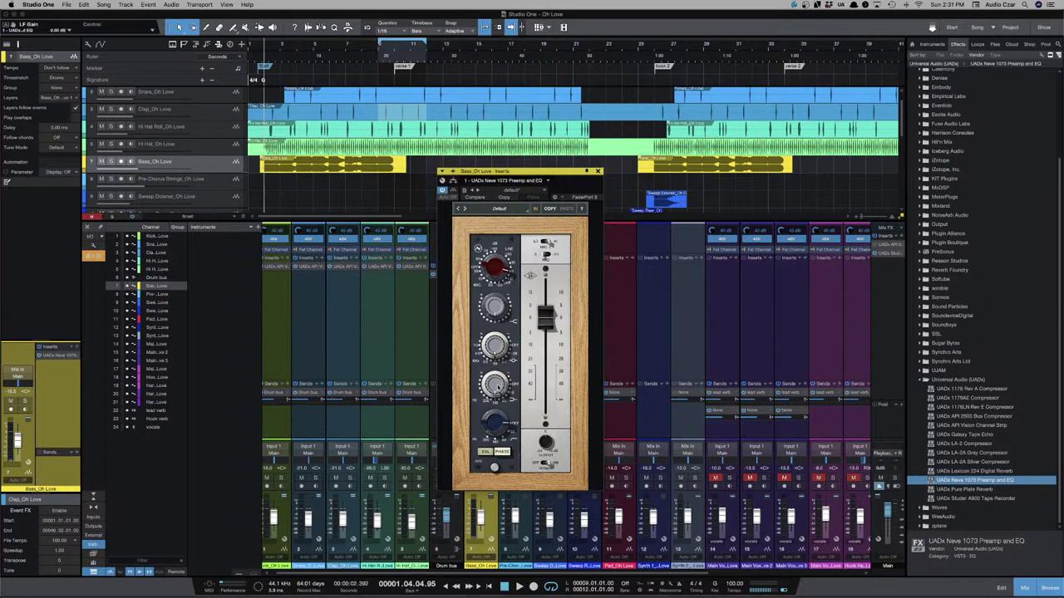
Adjust the Neve 1073's line gain and lower its Level fader to -1.41 dB while auditioning the bass, finishing with the plug-in window closed.
scroll(499, 388, down, 5)
key(space)
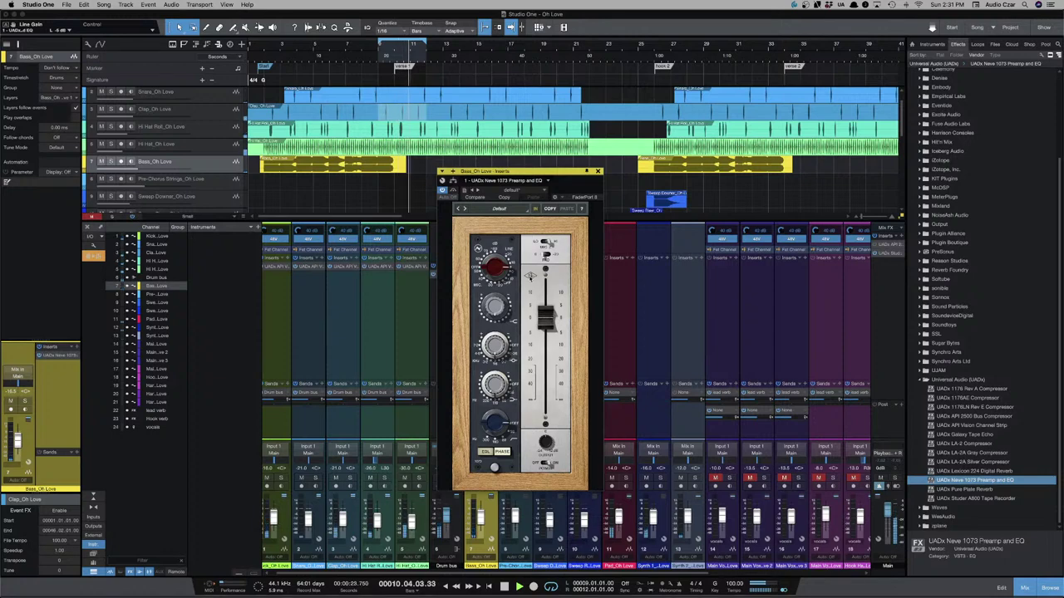
key(comma)
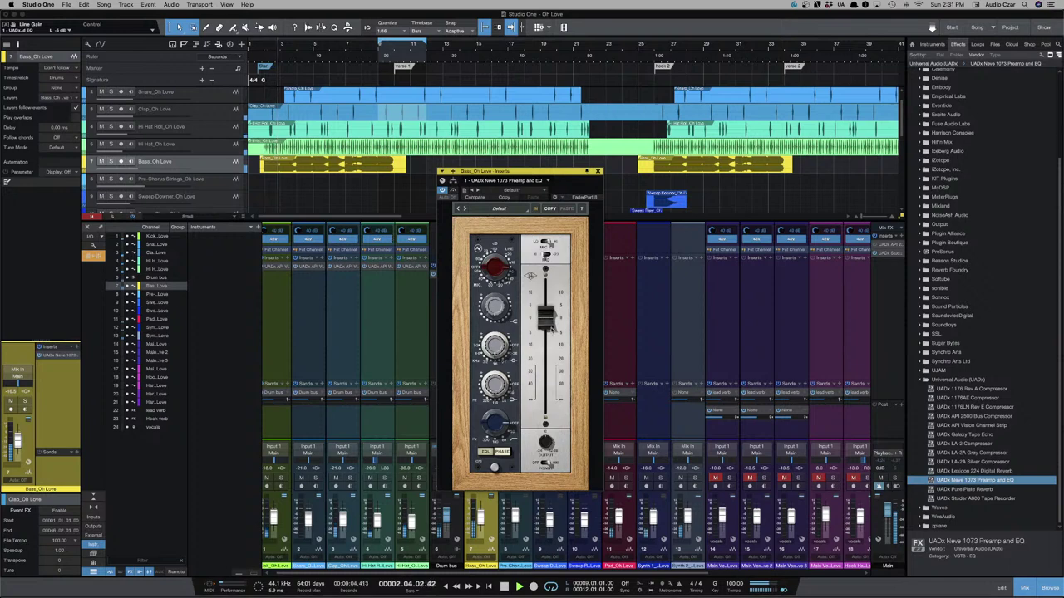
drag(548, 329, 548, 335)
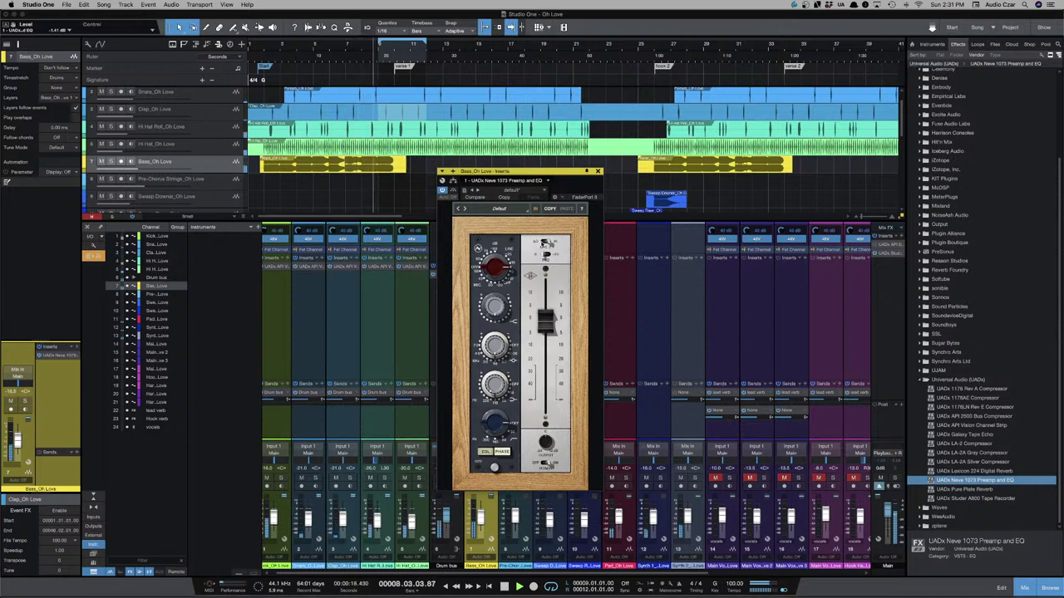
key(comma)
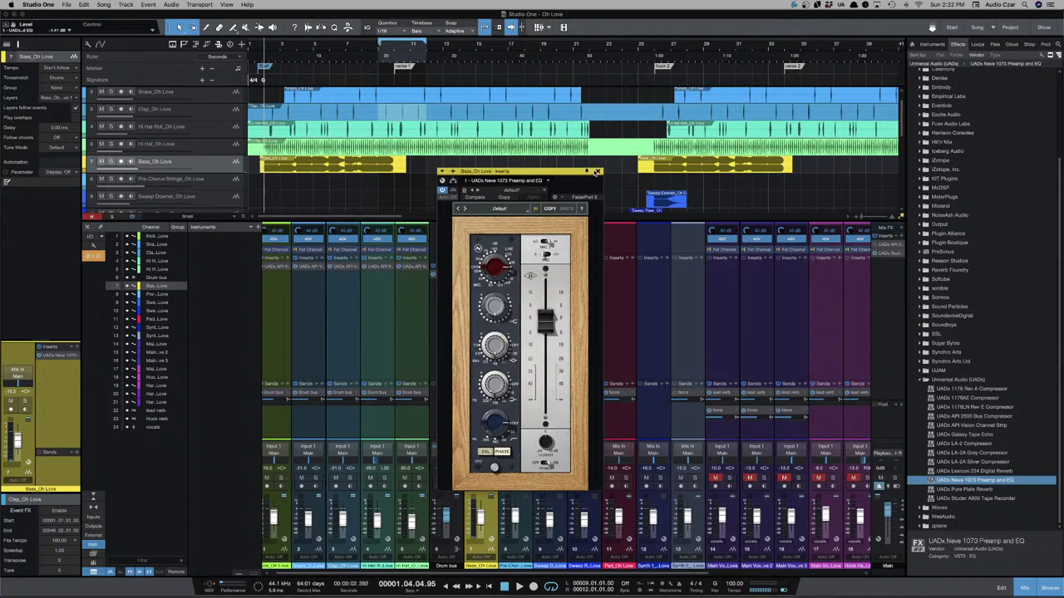
click(596, 171)
Set the loop range to the Pre-Chorus Strings_Oh Love event and audition the looped section.
scroll(517, 171, down, 2)
key(w)
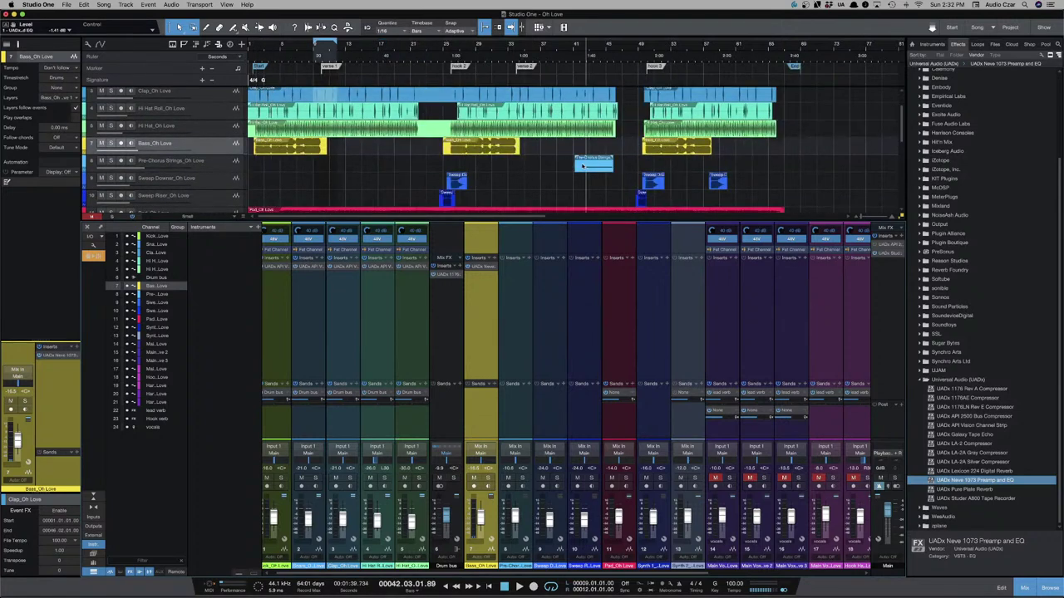
click(593, 167)
key(p)
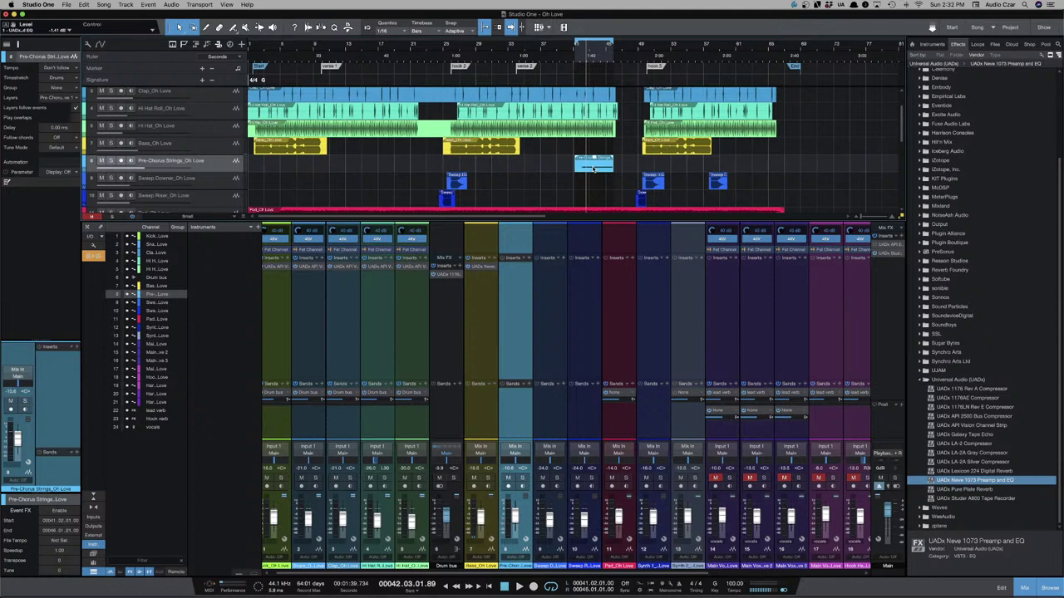
key(space)
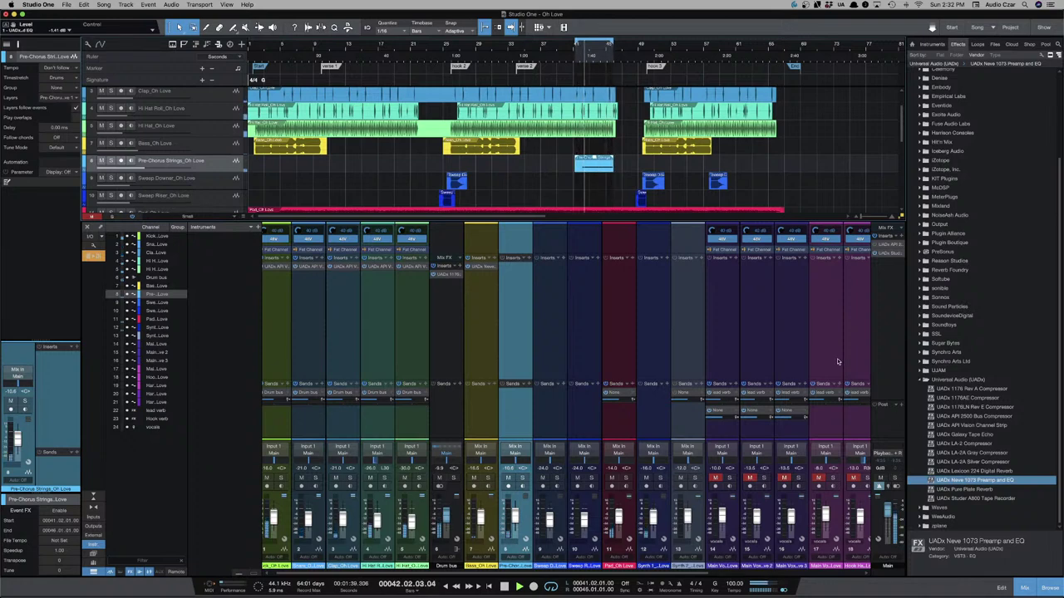
key(space)
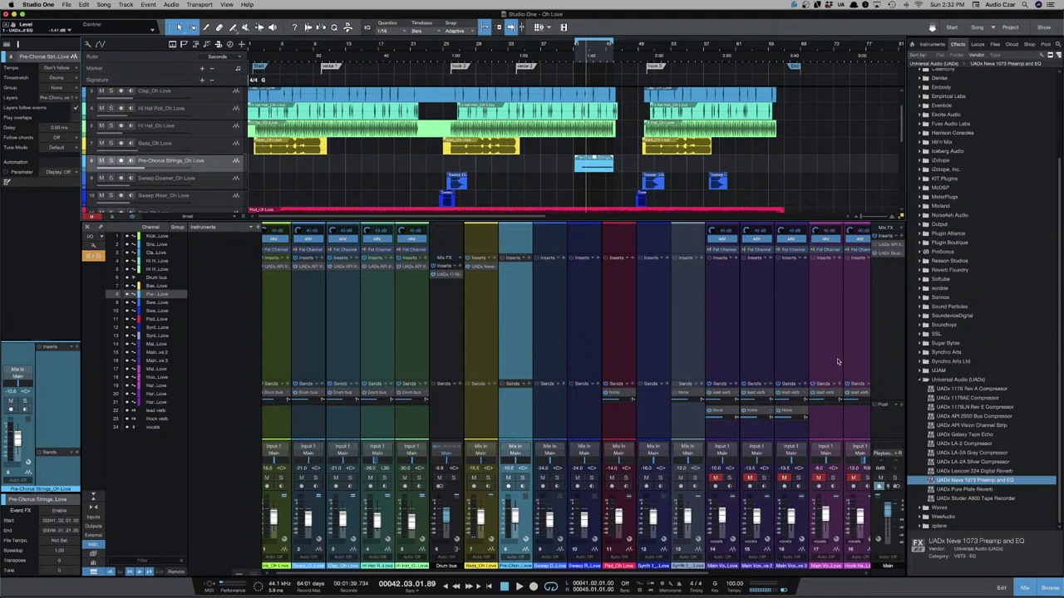
Add the UADx Lexicon 224 Digital Reverb as an effect send on the Pre-Chorus Strings_Oh Love channel and move its window clear of that channel.
click(997, 471)
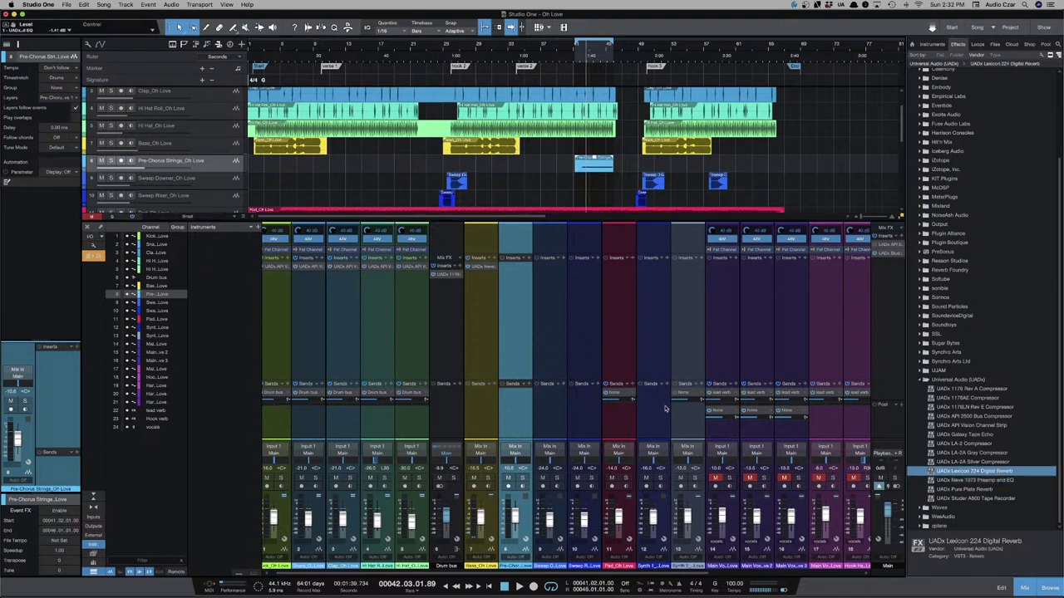
click(215, 164)
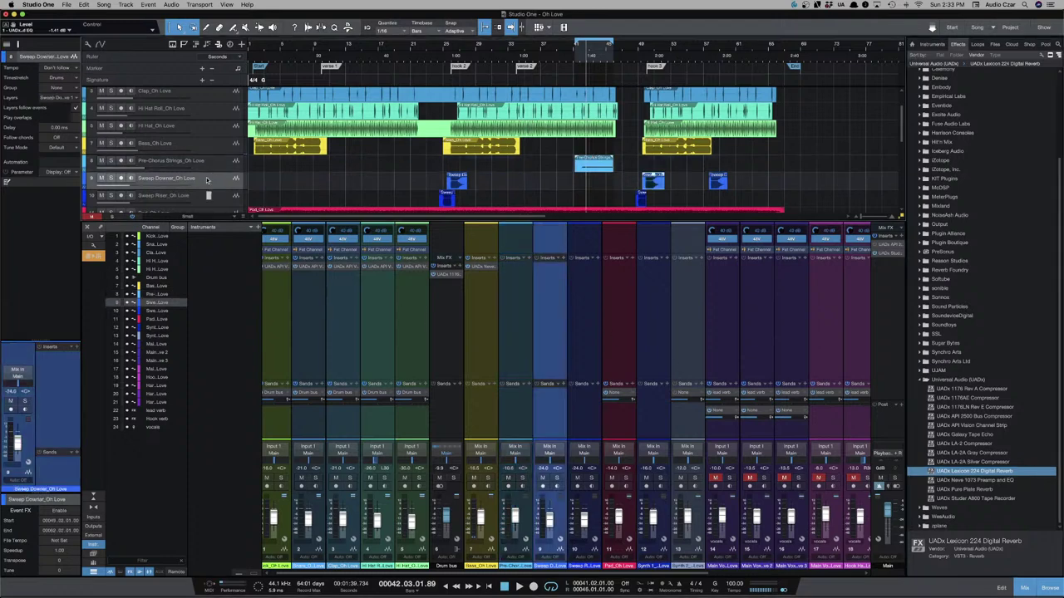
drag(970, 469, 518, 414)
drag(532, 411, 611, 411)
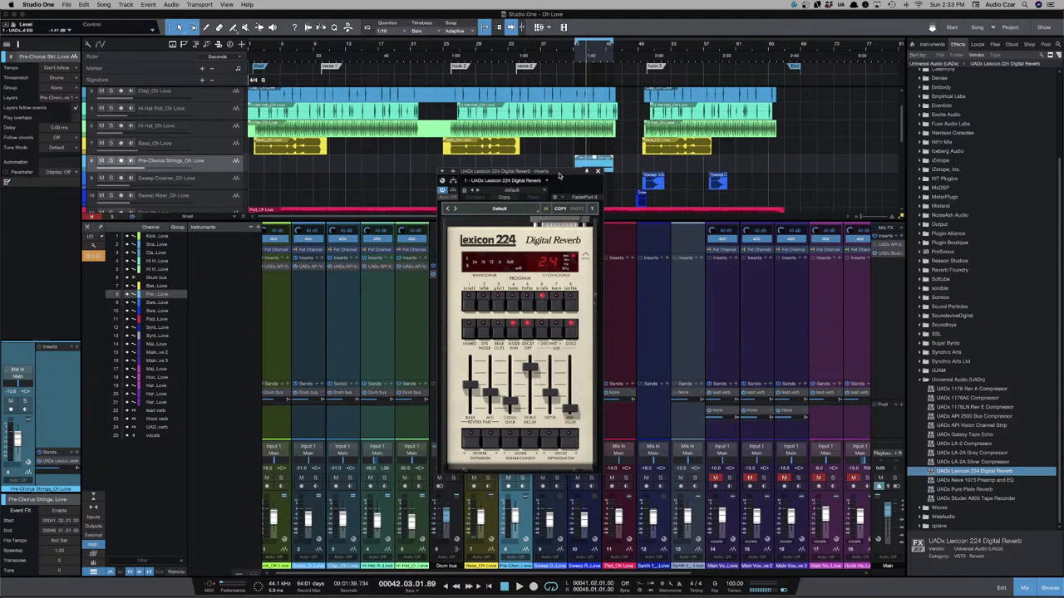
drag(574, 174, 733, 208)
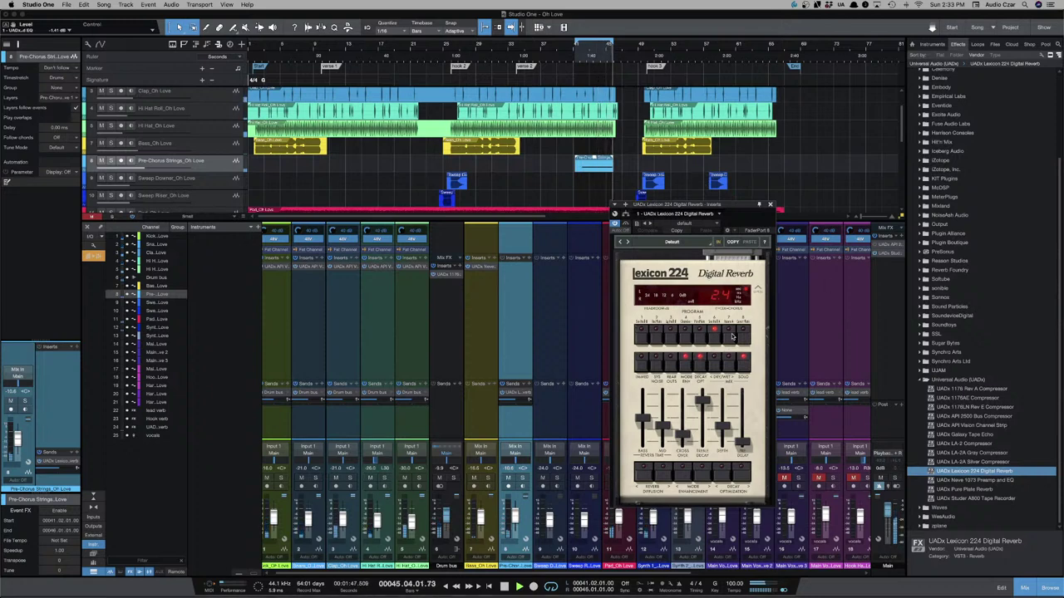
Try the Lexicon 224's Chamber program with a 10.0 s Mid reverb time, adjusting diffusion, decay optimization and depth during looped playback.
click(683, 335)
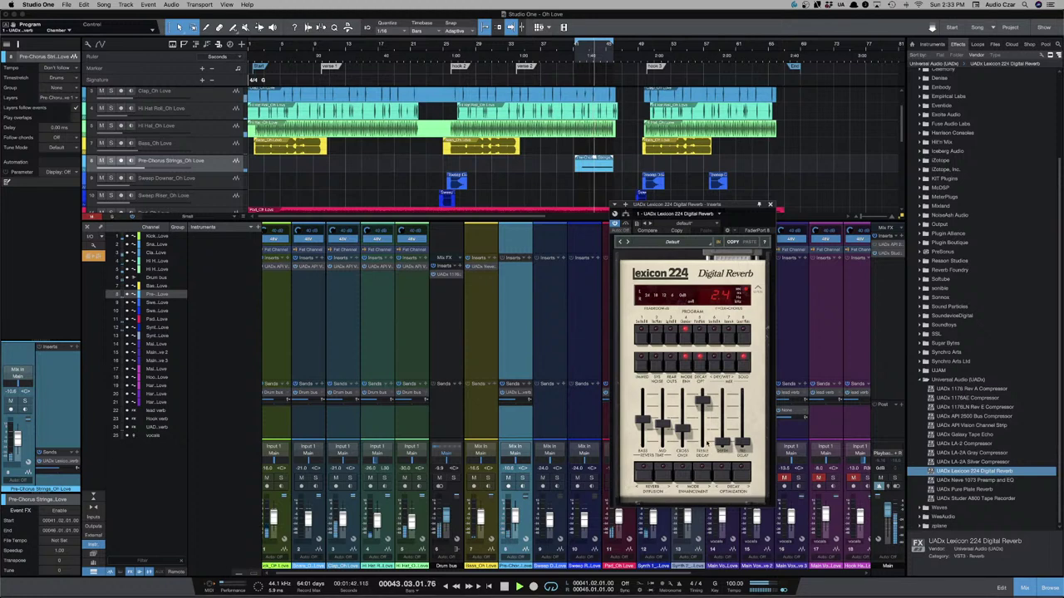
drag(662, 425, 661, 407)
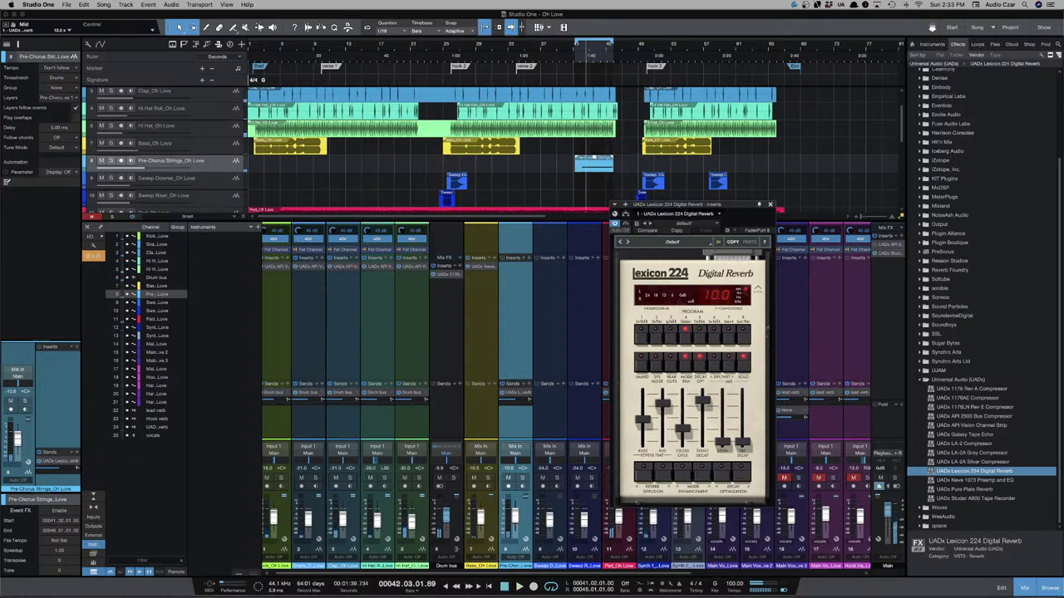
click(665, 482)
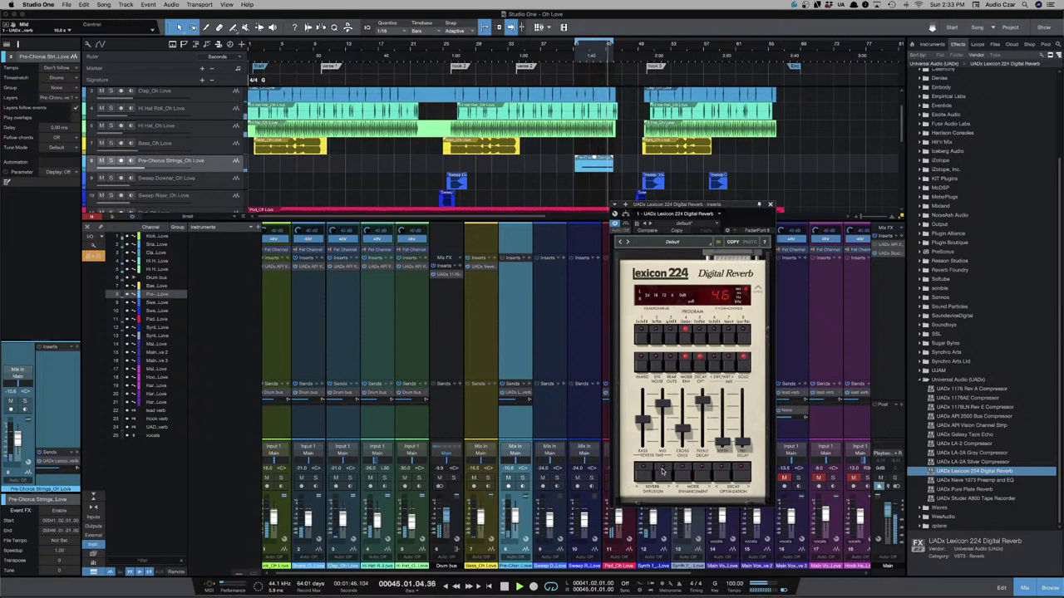
click(740, 474)
click(739, 476)
drag(743, 443, 722, 425)
Adjust the strings' reverb send level and lower the Lexicon 224's Bass and Mid reverb times, with Mode Enhancement set to 05.
mouse_move(518, 402)
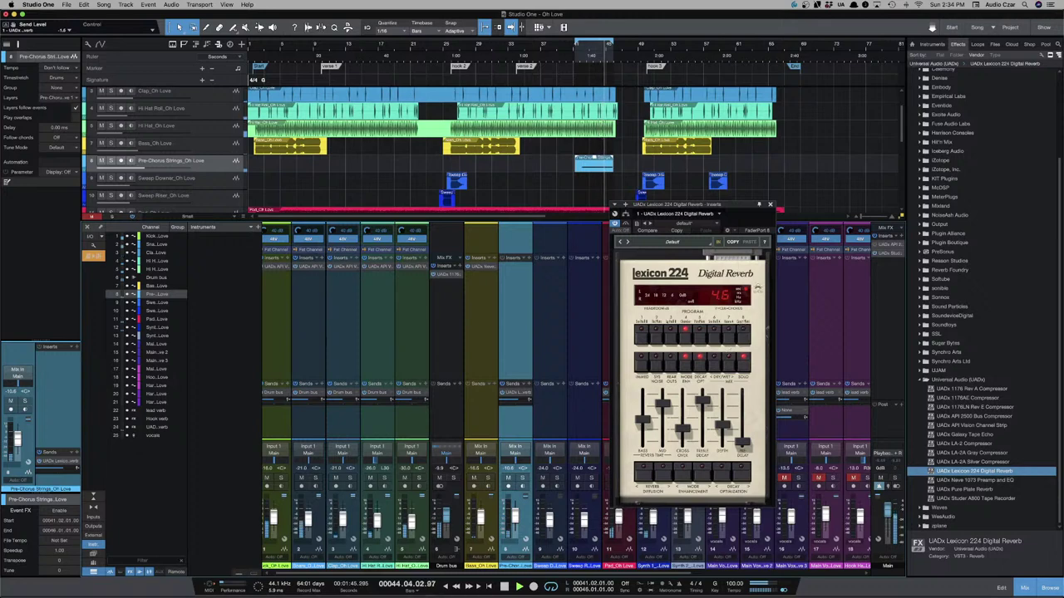
click(757, 288)
click(757, 288)
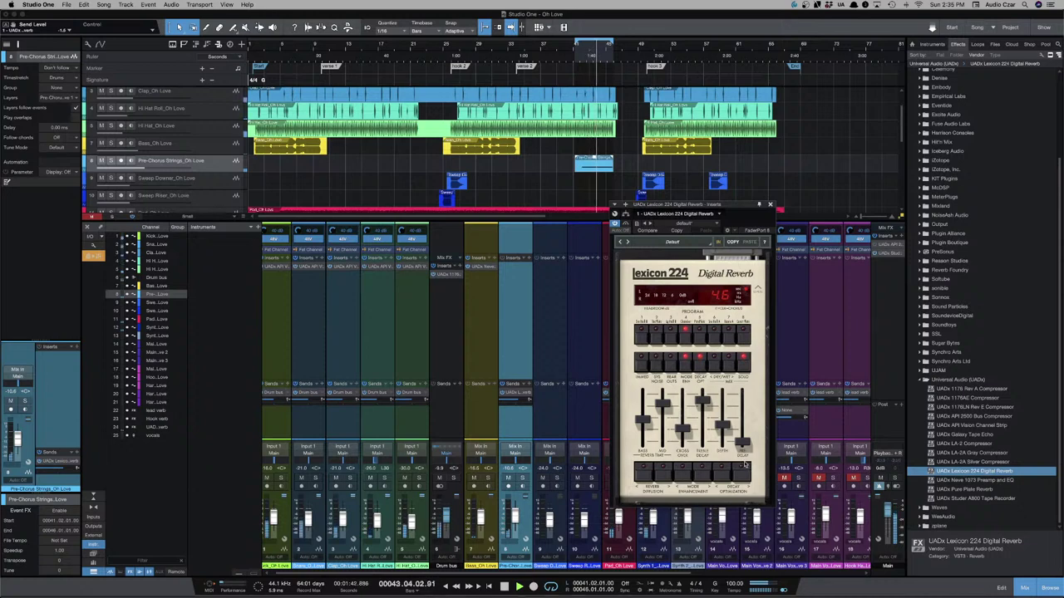
drag(643, 420, 664, 414)
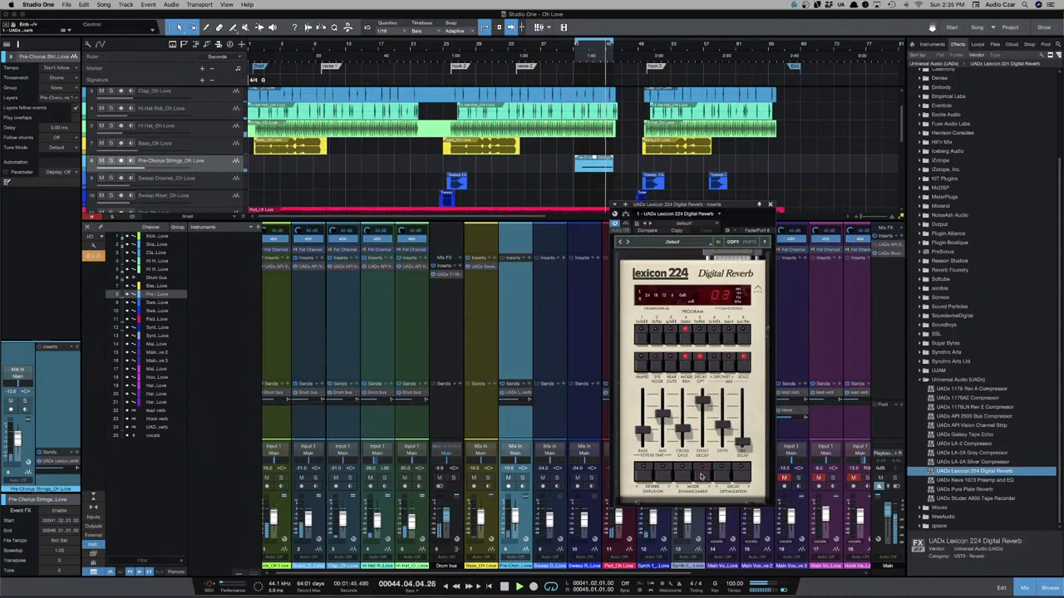
drag(701, 475, 706, 471)
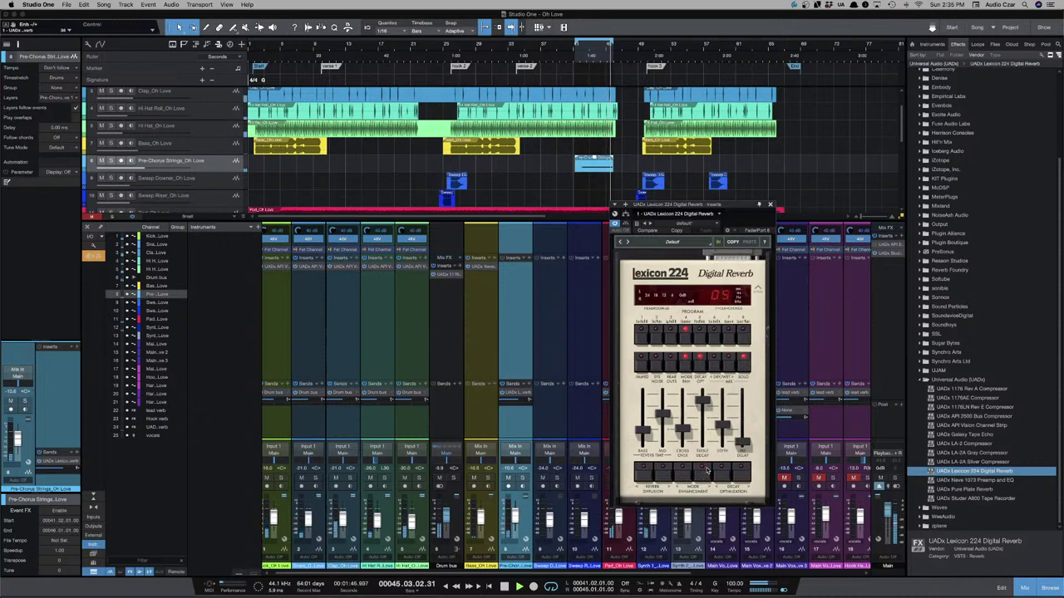
Switch the Lexicon 224 to the large hall B program, adjusting its output level and setting Treble Decay to 4.80 kHz.
click(672, 336)
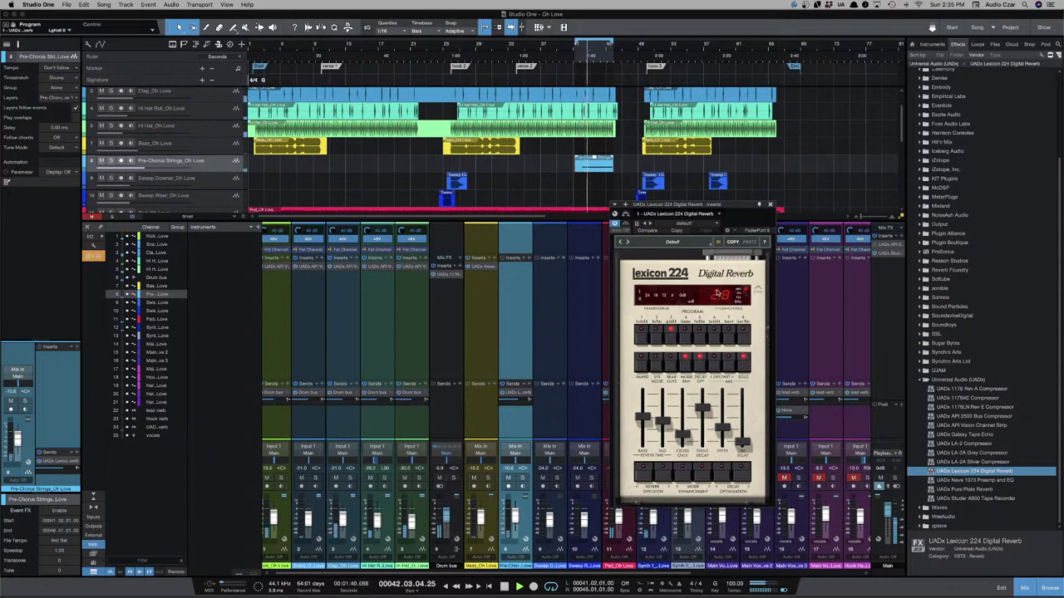
click(758, 287)
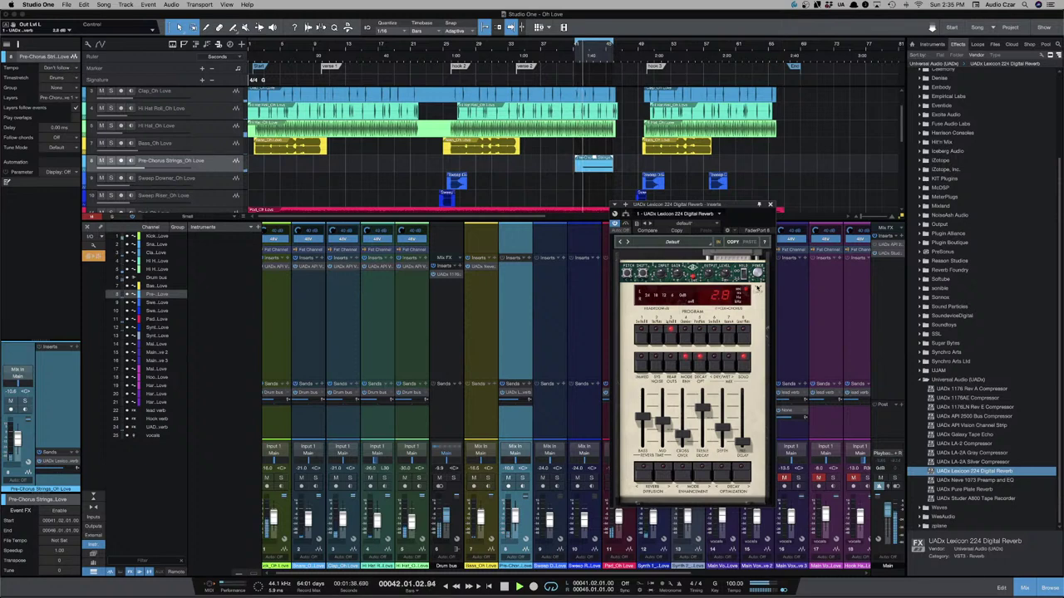
click(758, 287)
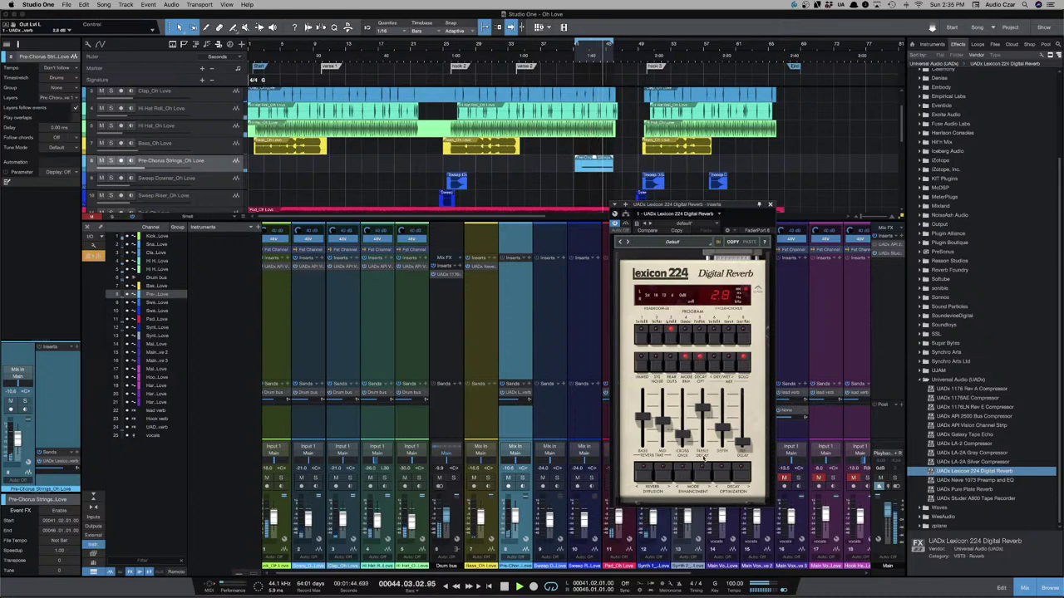
drag(702, 408, 702, 406)
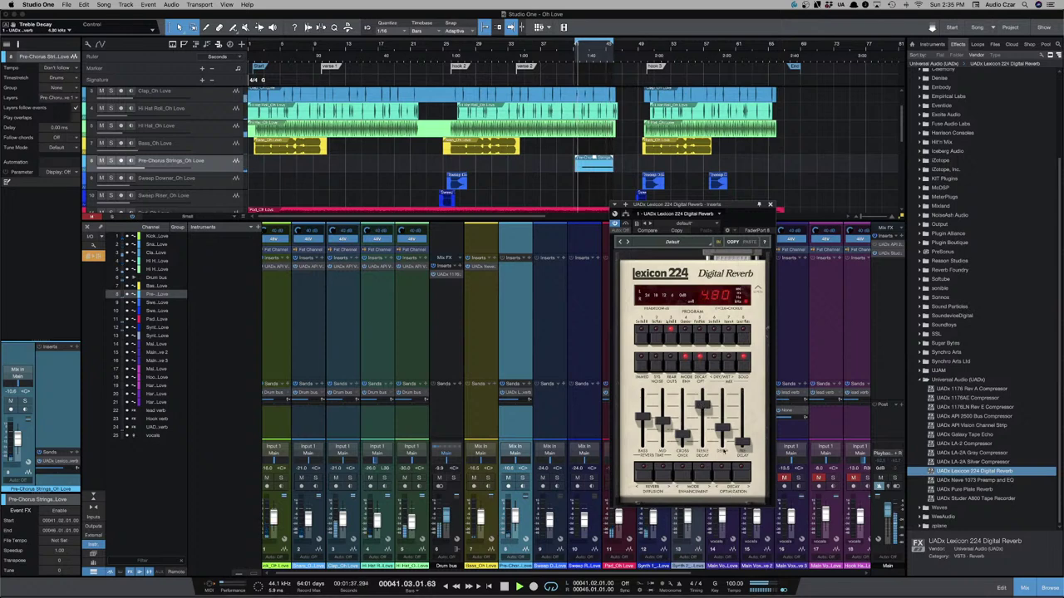
click(714, 429)
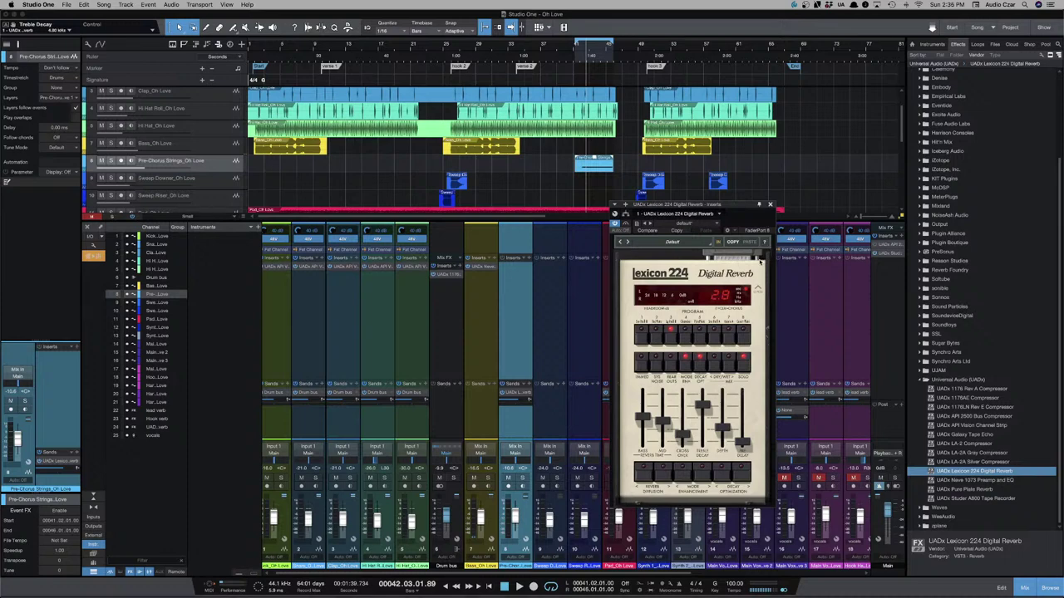
Adjust the Lexicon 224's decay optimization and input gain while auditioning the looped strings.
click(756, 290)
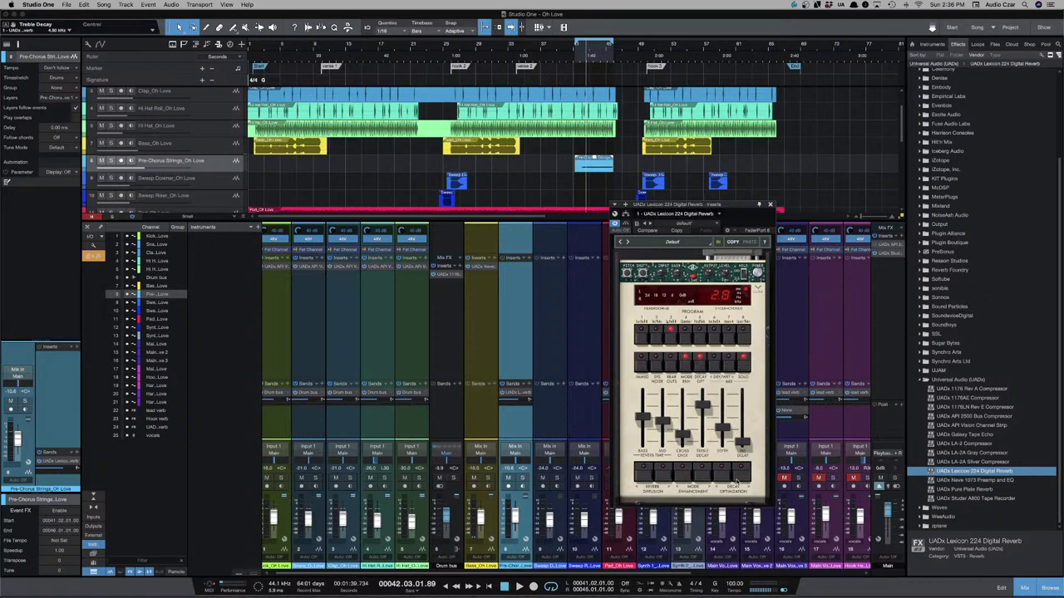
click(744, 480)
key(space)
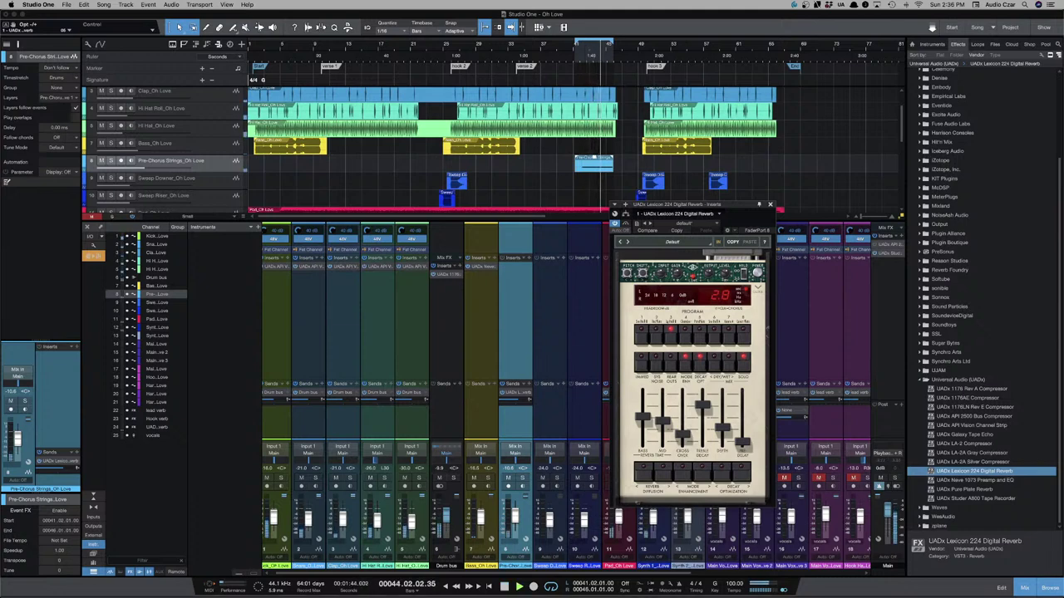
mouse_move(518, 404)
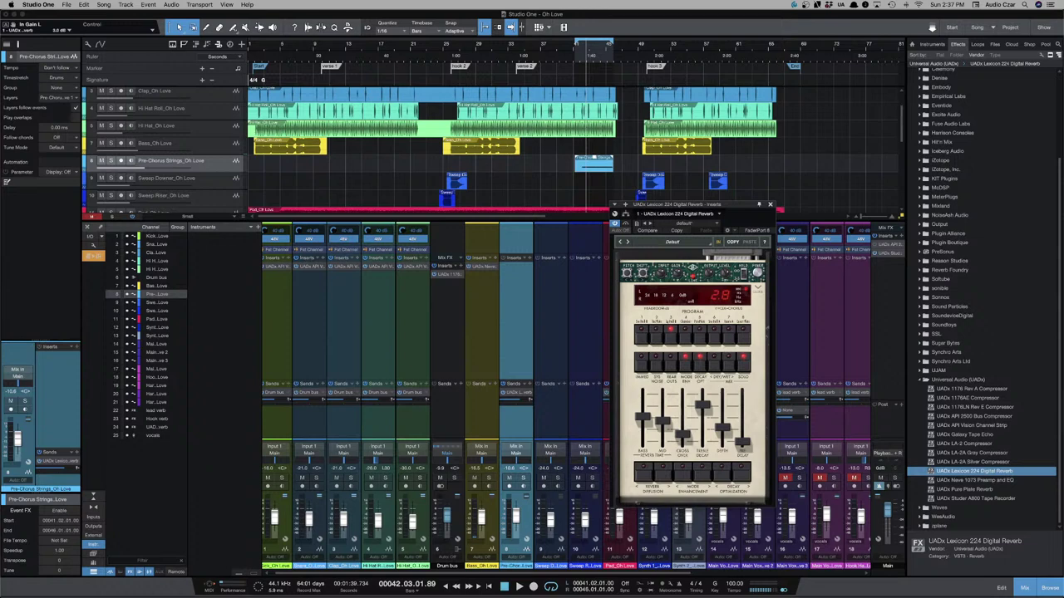
Hide the mixer, then select and unmute the vocal tracks from Main Vox Verses_Oh Love through Harmony 2_Oh Love.
key(F3)
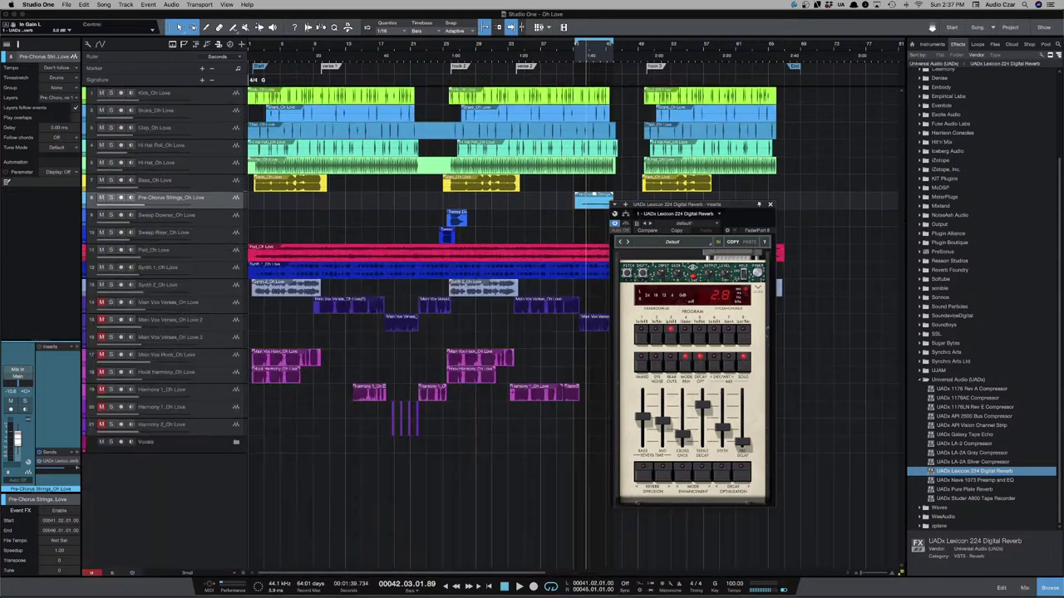
click(207, 309)
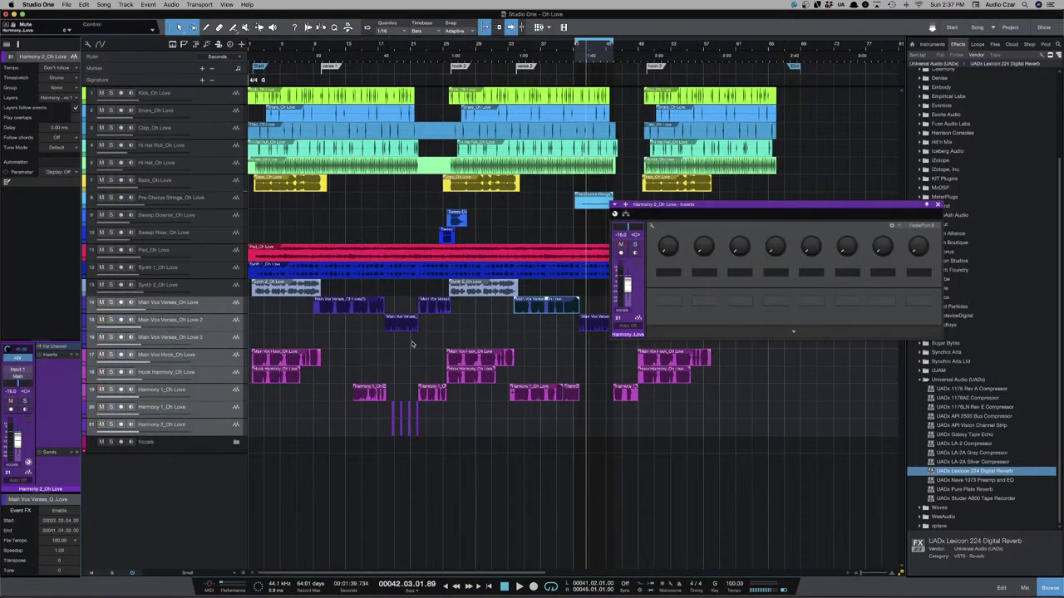
Mute the vocal tracks from Main Vox Verses_Oh Love through Harmony 2_Oh Love.
key(space)
click(102, 302)
Solo and audition the Sweep Downer clip and the Sweep Riser clip in turn around the start of hook 2.
click(456, 214)
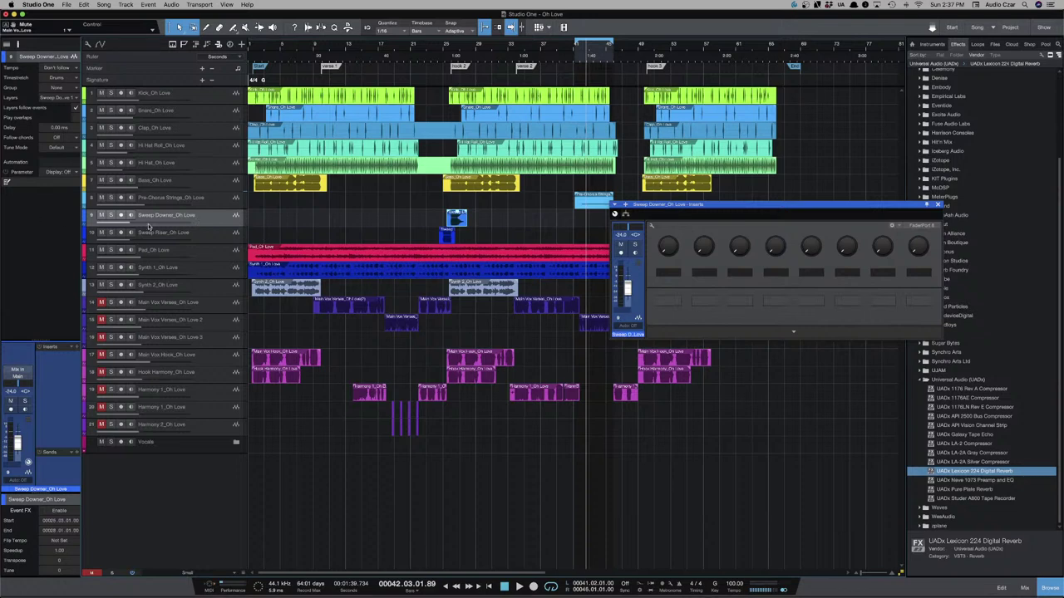
click(111, 214)
key(l)
key(space)
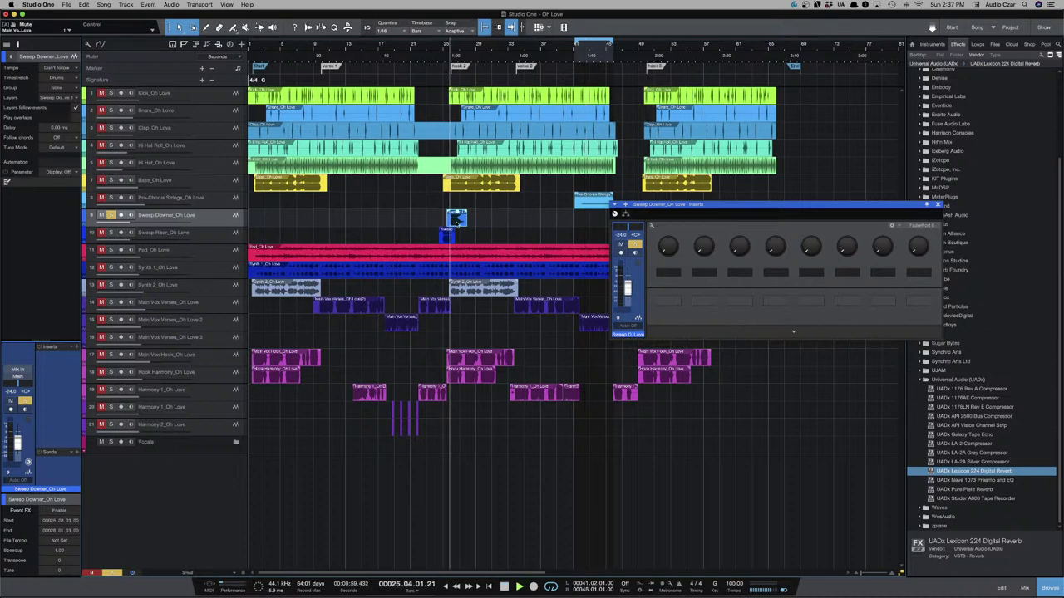
key(e)
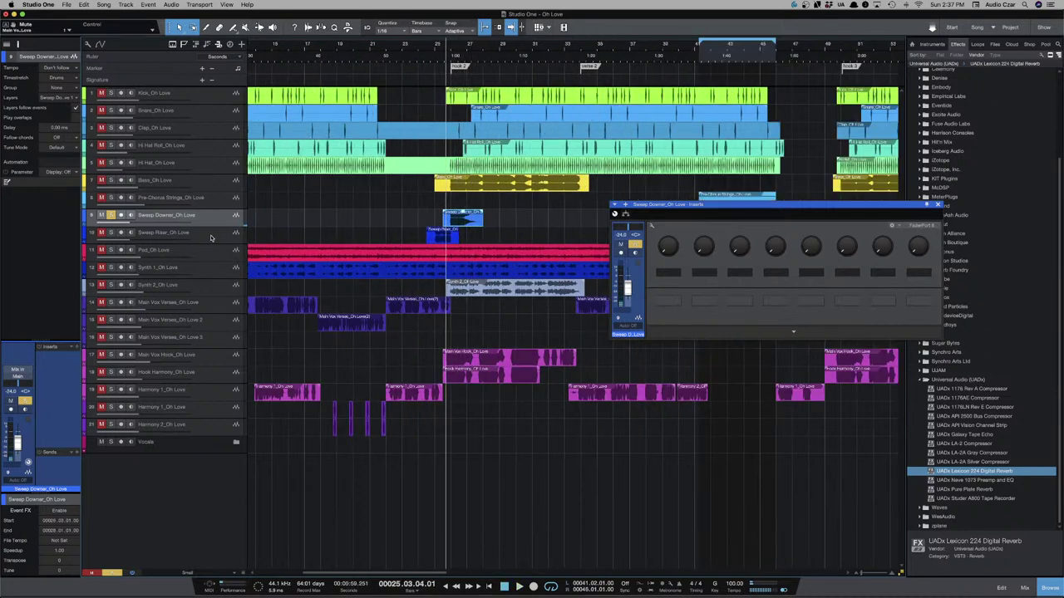
click(438, 236)
key(l)
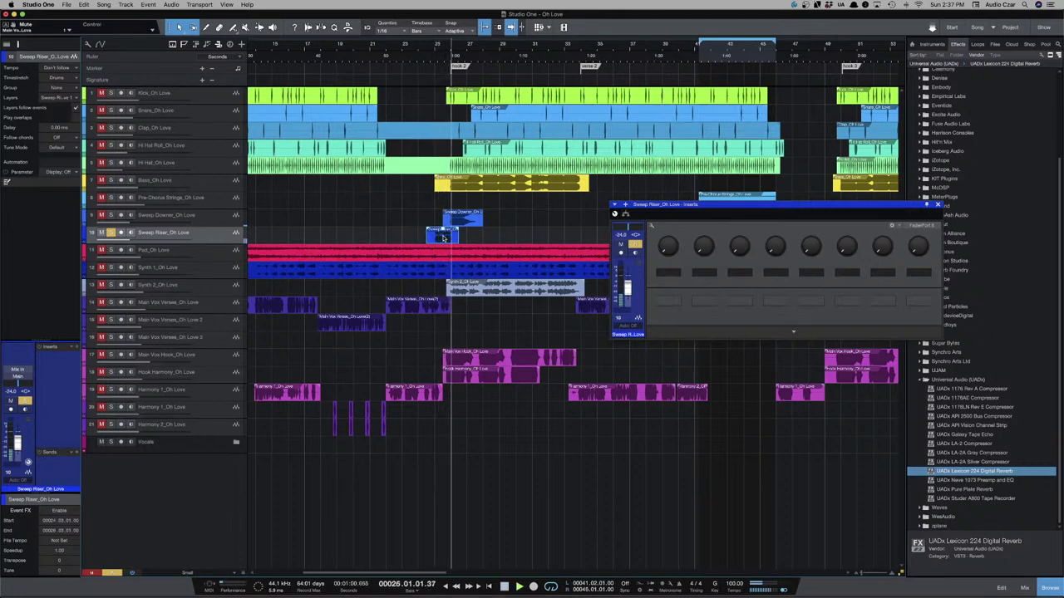
key(l)
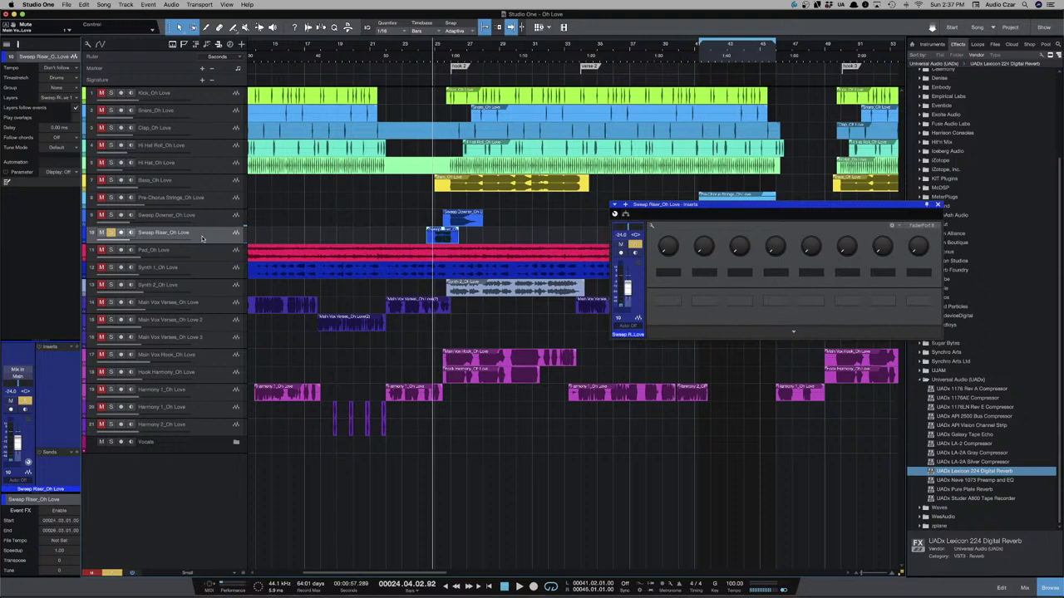
Show the mixer and add Lexicon 224 reverb sends to the Sweep Downer and Sweep Riser channels.
key(s)
key(F3)
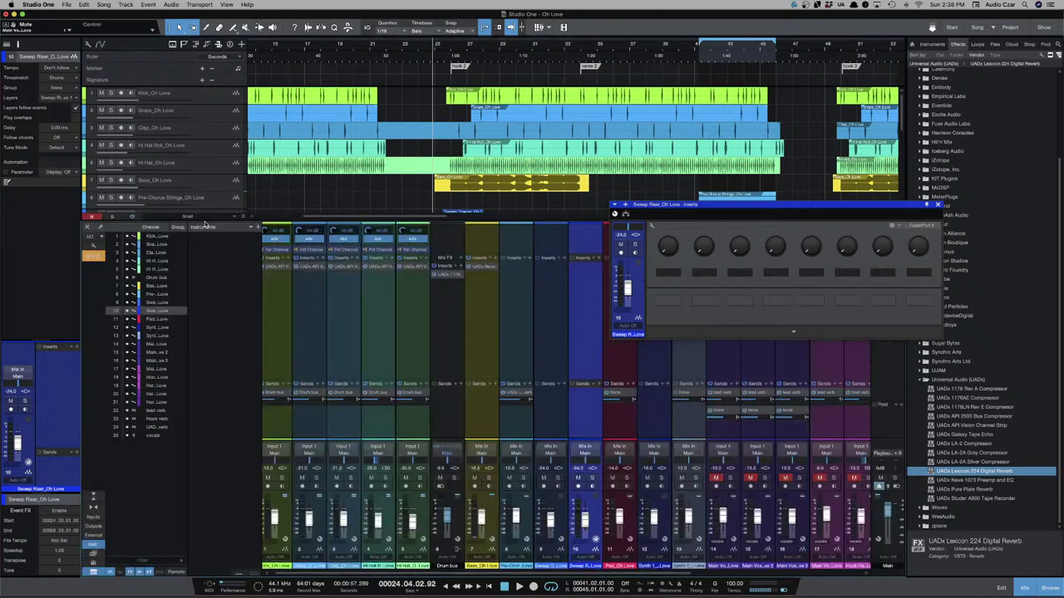
click(937, 205)
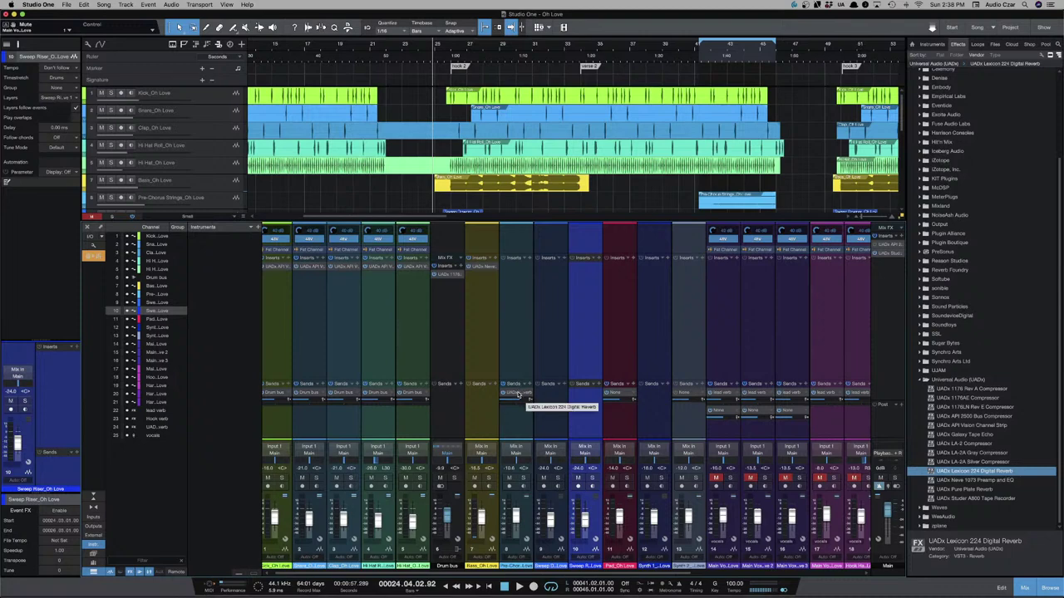
click(554, 411)
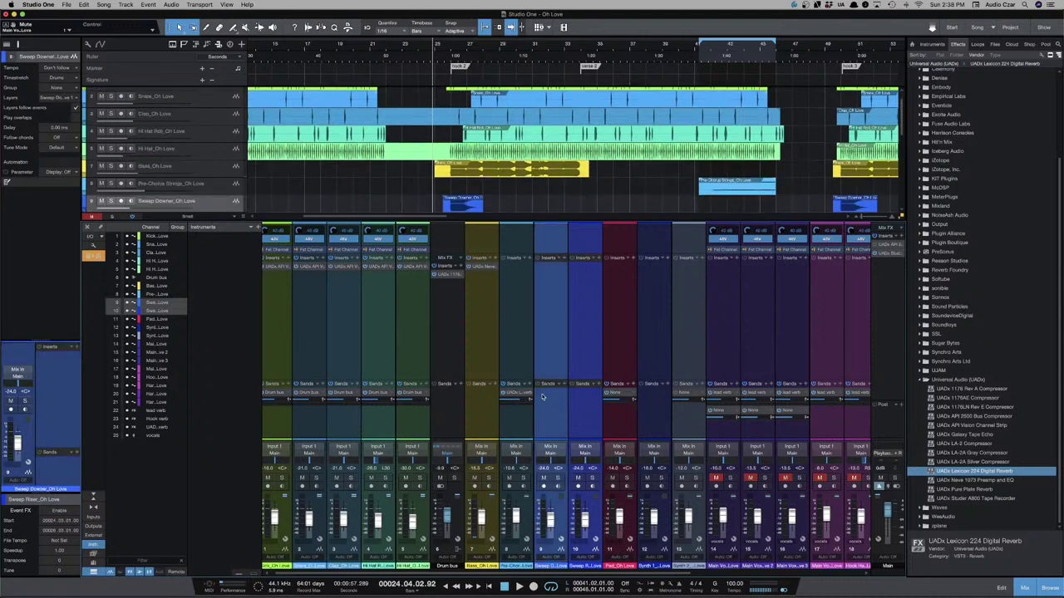
drag(542, 398, 541, 398)
click(770, 205)
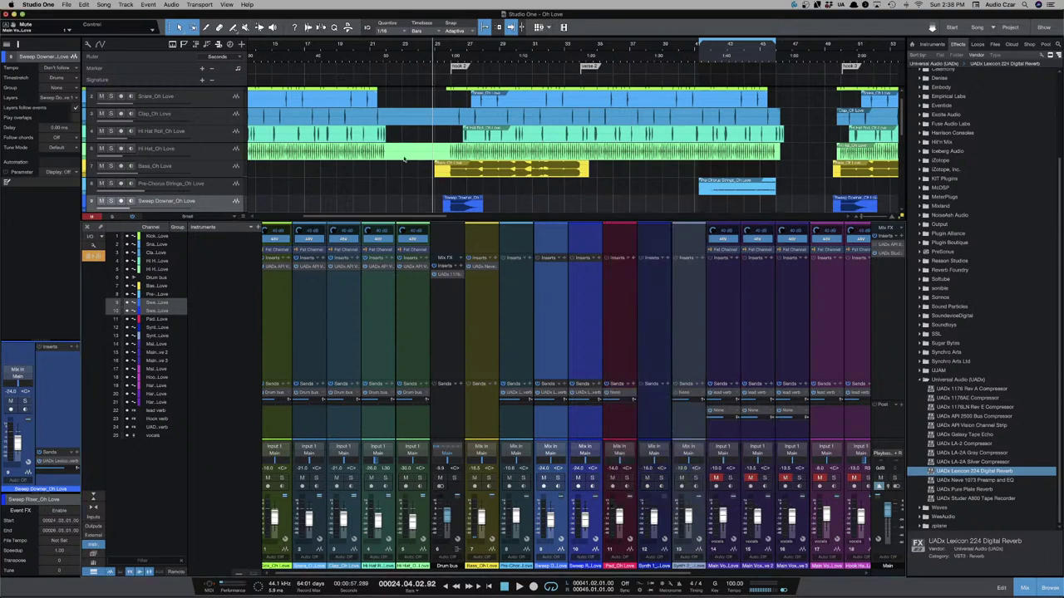
Solo both sweep tracks and audition them with reverb from just before the Sweep Riser clip.
scroll(407, 160, down, 4)
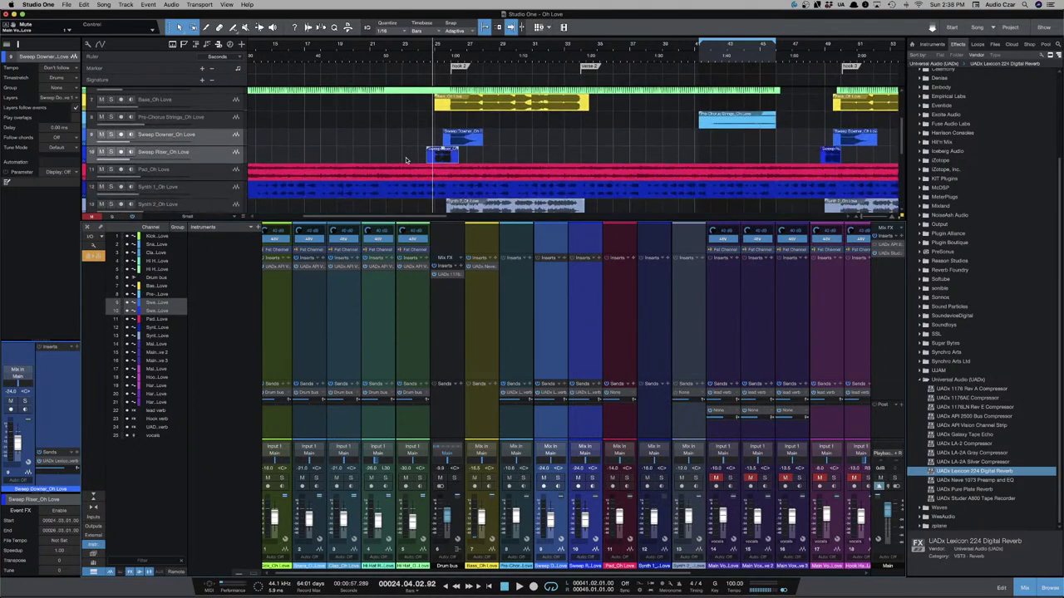
key(s)
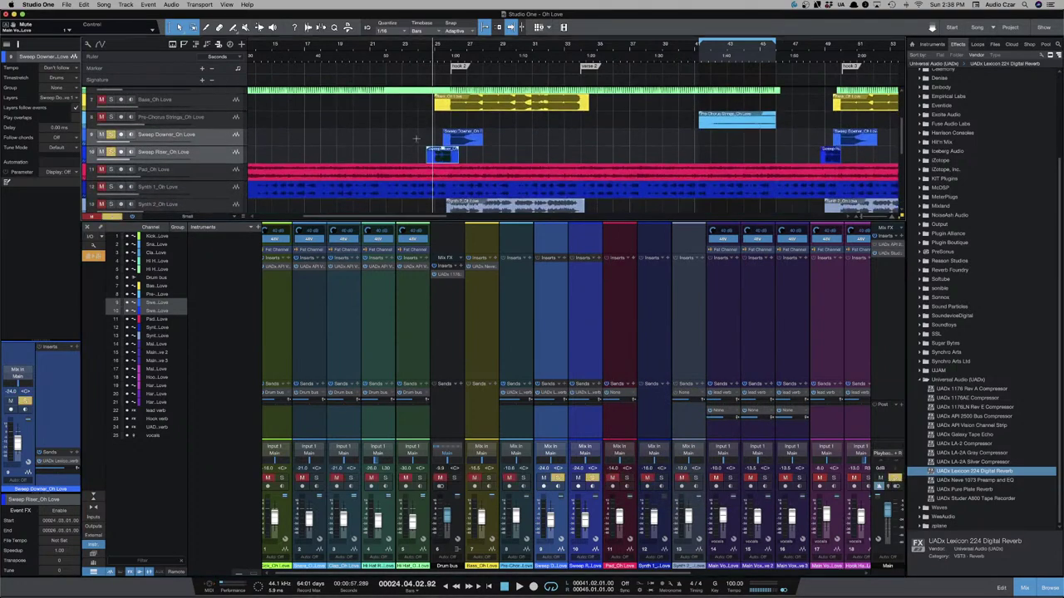
click(416, 138)
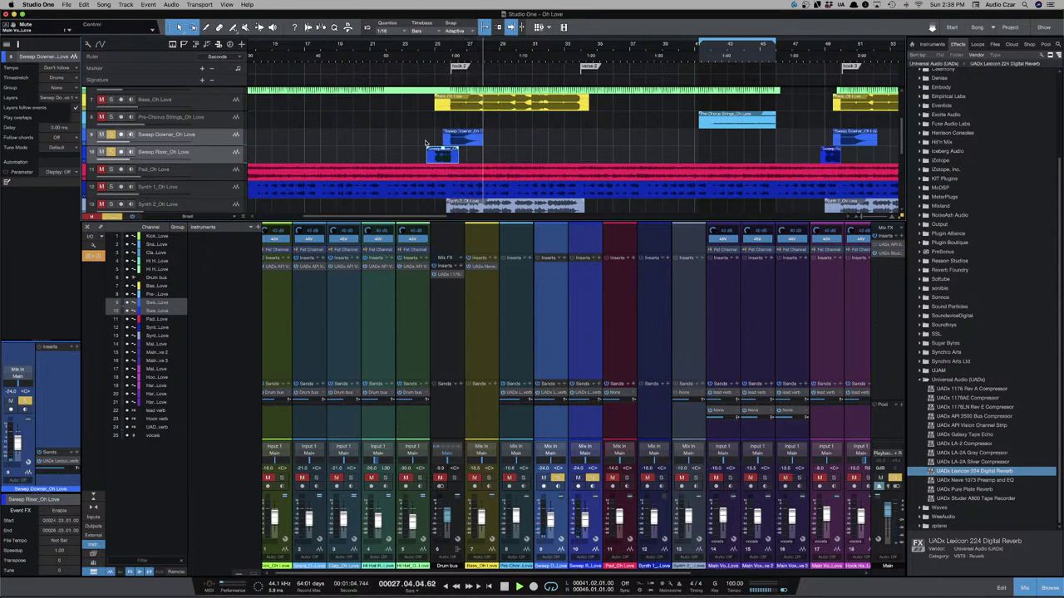
key(space)
key(space)
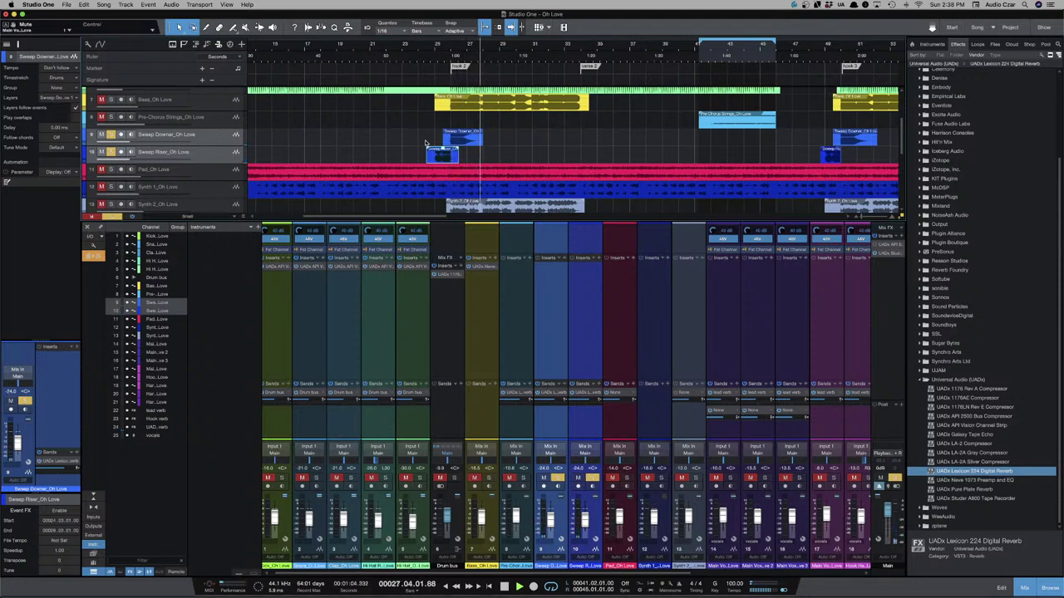
key(KP_Subtract)
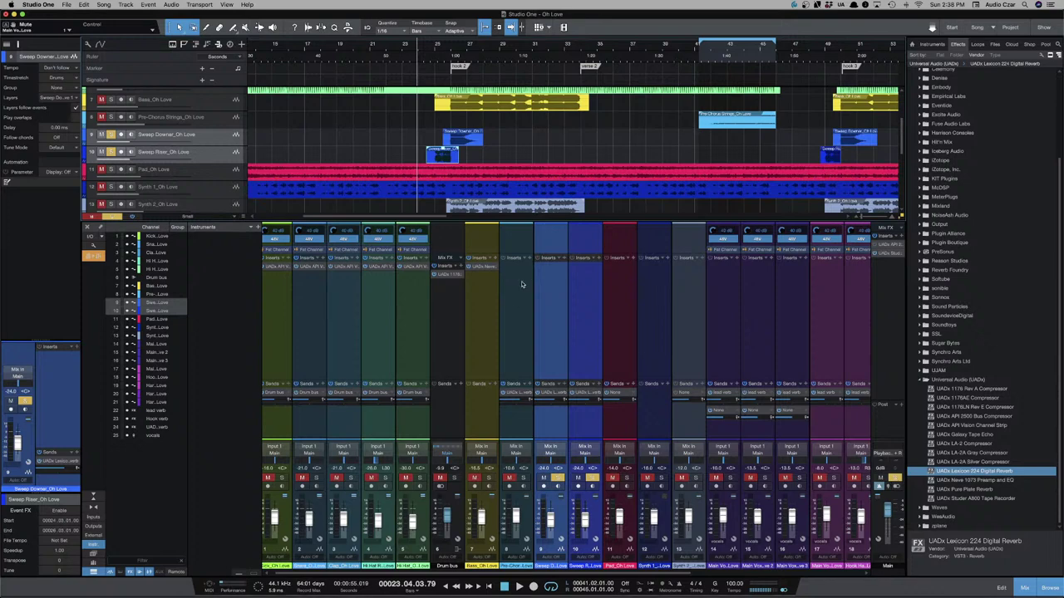
Adjust the Lexicon 224 send level on the two sweep channels and audition the reverb.
click(576, 320)
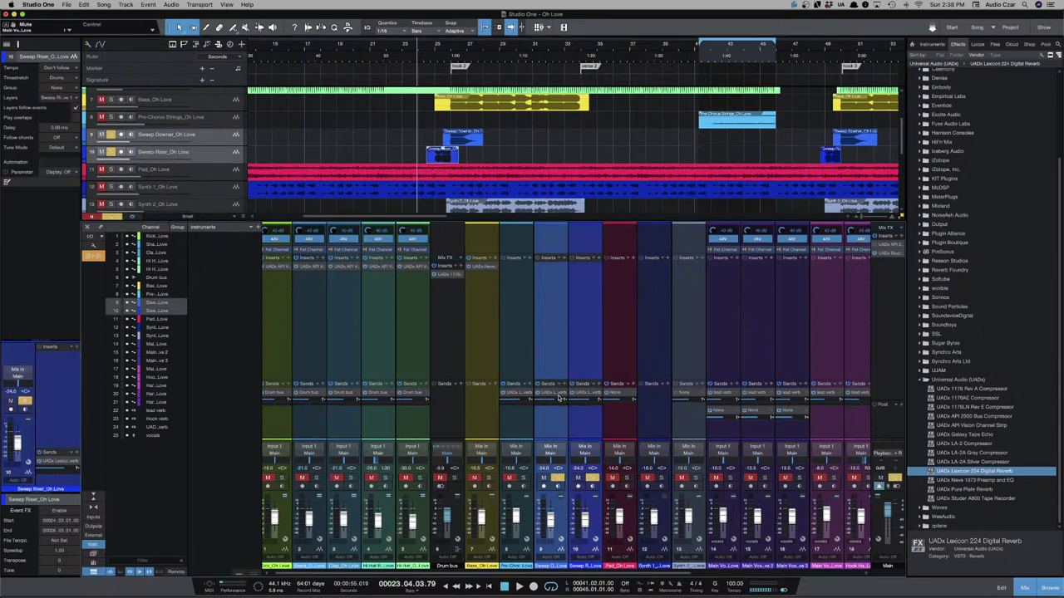
drag(554, 403, 557, 405)
key(space)
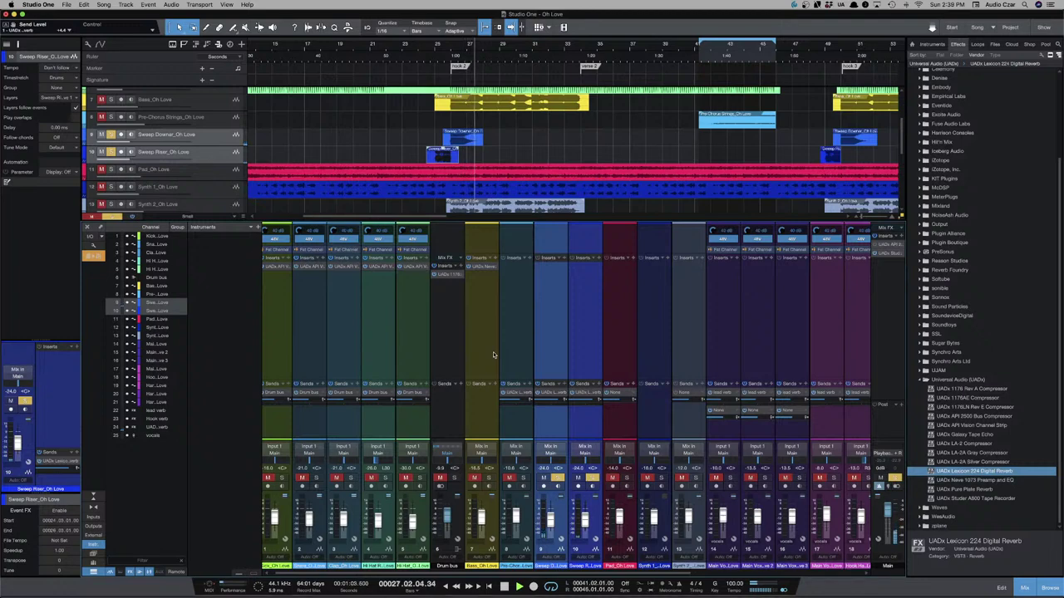
key(KP_Subtract)
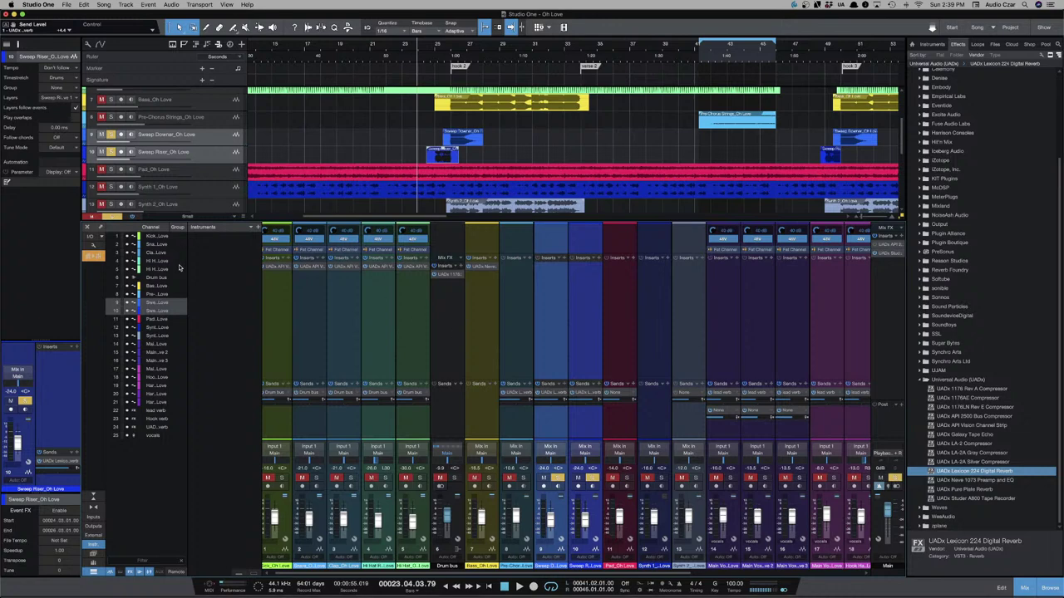
Unsolo the sweep tracks and audition them with the rest of the instrumental.
key(s)
key(space)
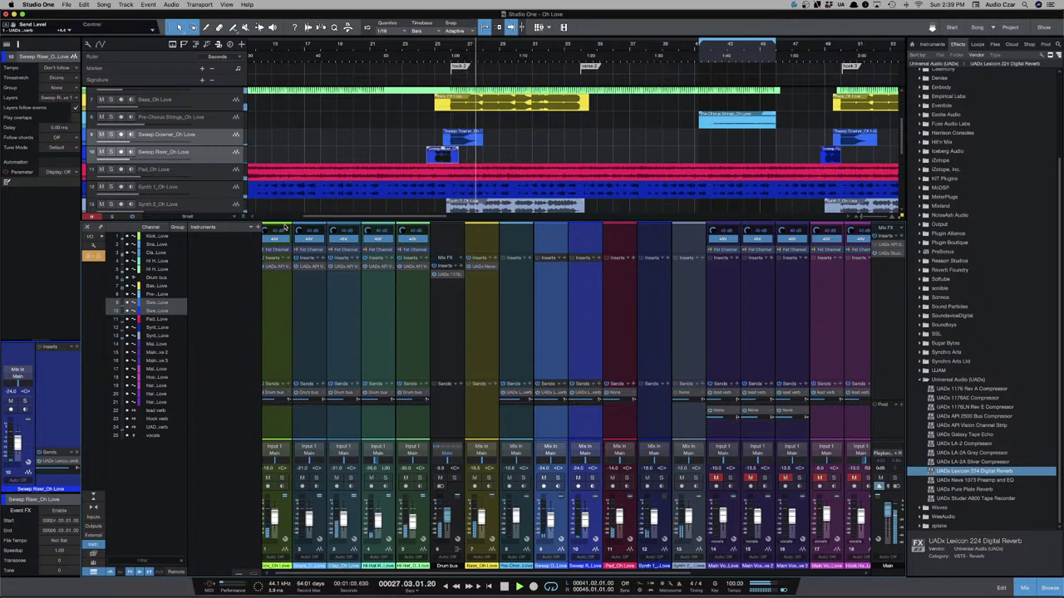
key(space)
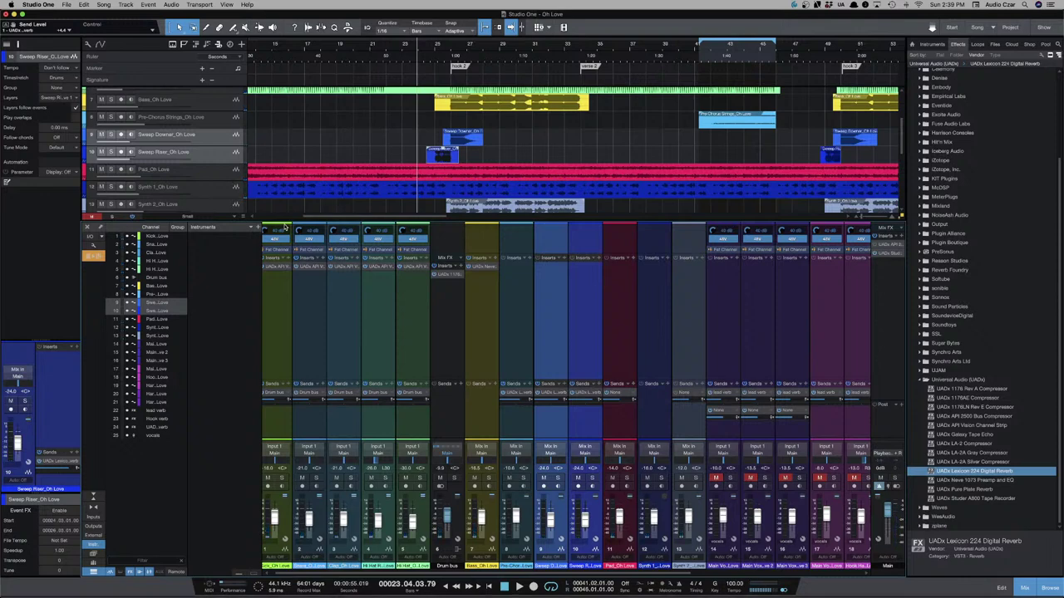
Solo Pad_Oh Love and replace its unassigned send with a Lexicon 224 reverb send, adjusting the send level.
scroll(344, 176, down, 4)
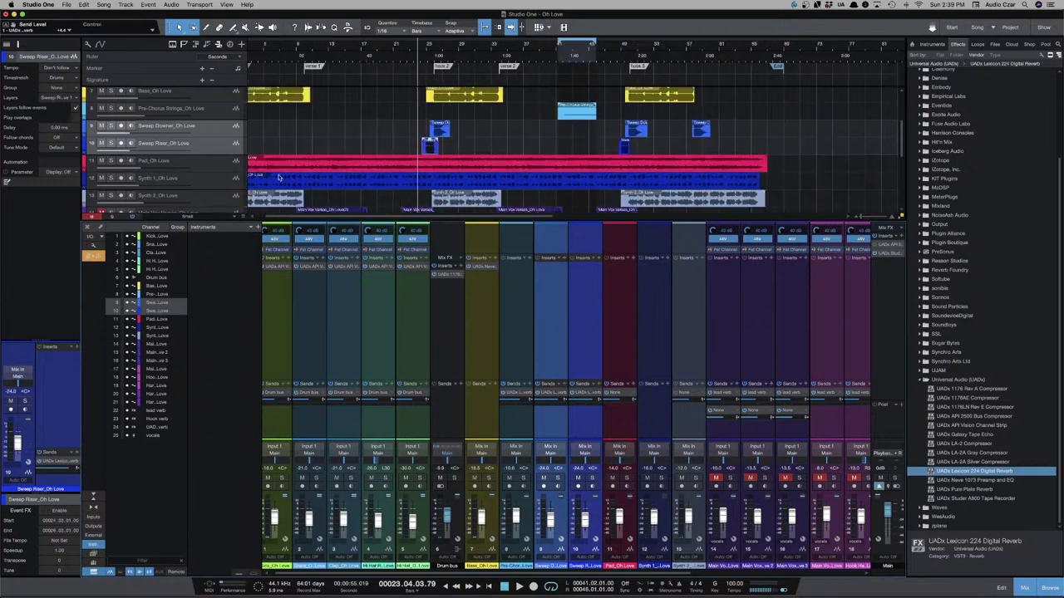
click(215, 165)
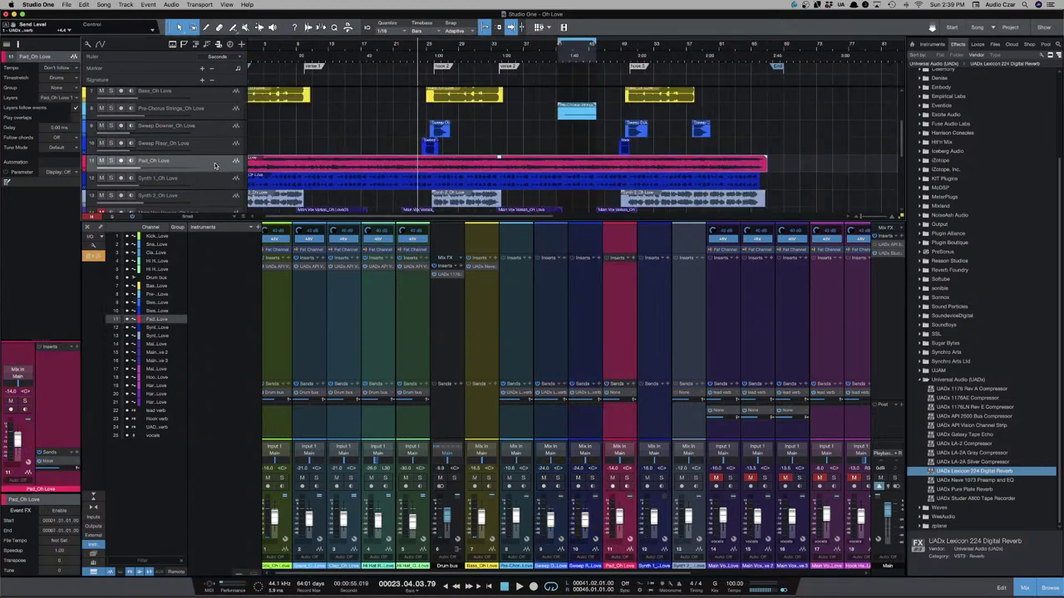
click(110, 161)
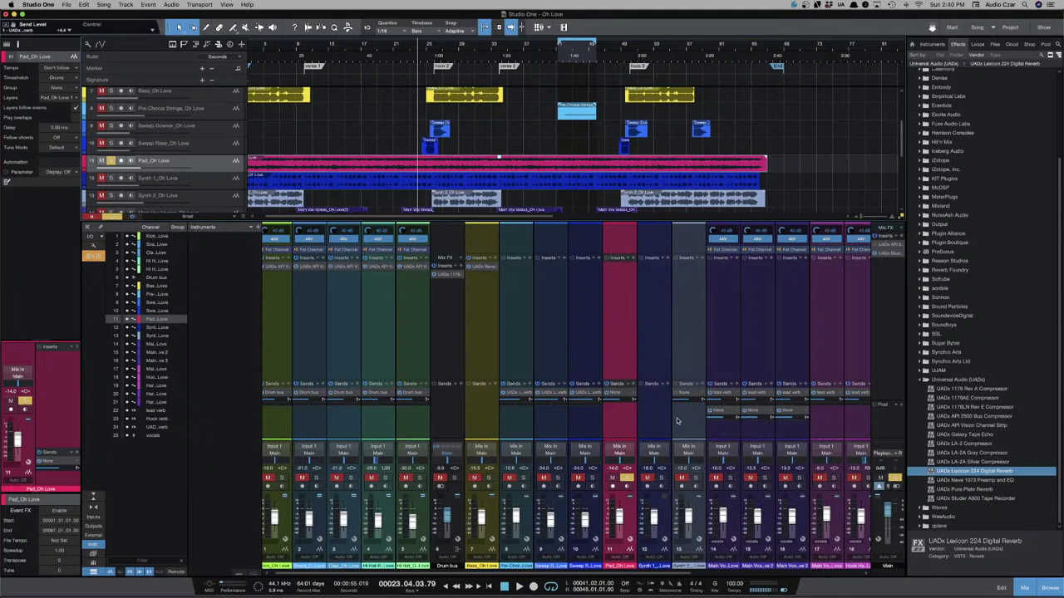
click(633, 394)
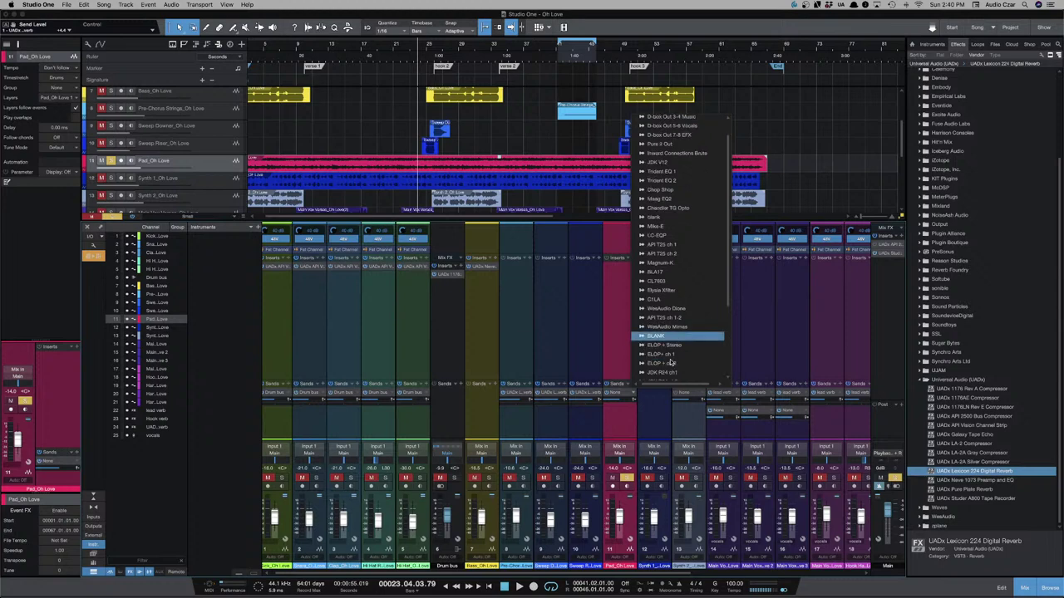
click(675, 375)
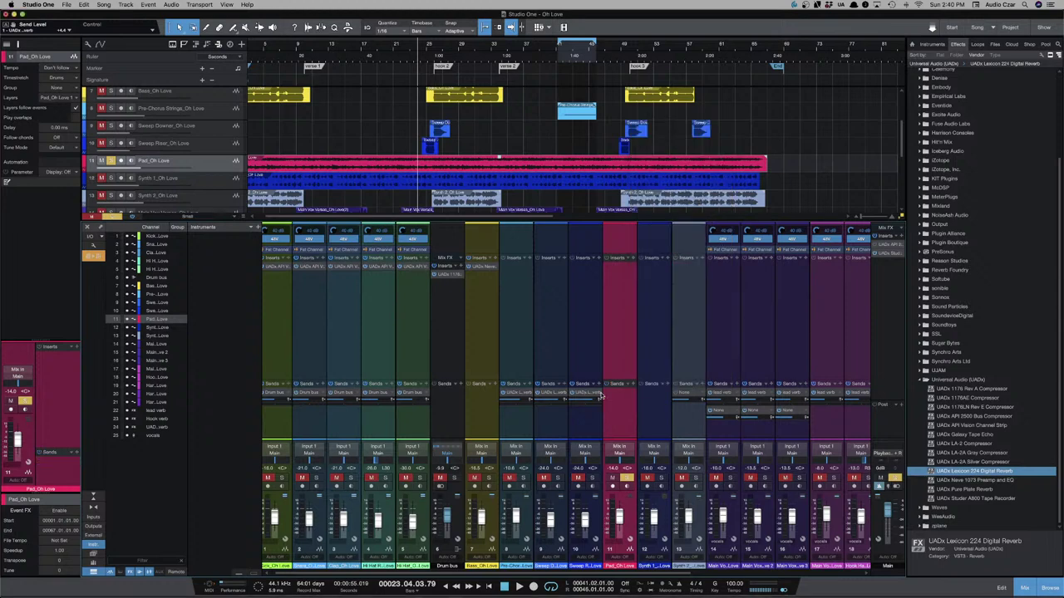
click(769, 204)
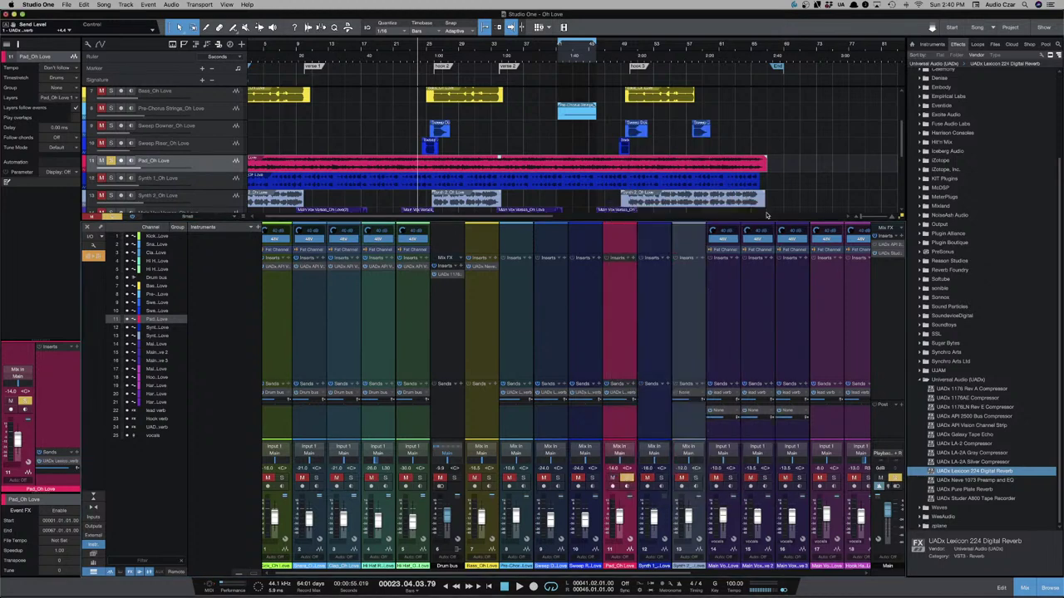
mouse_move(627, 401)
drag(628, 402, 604, 406)
Insert the UADx Neve 1073 Preamp and EQ on the pad, setting line gain to -10 dB and lowering its fader level.
drag(1003, 486, 622, 298)
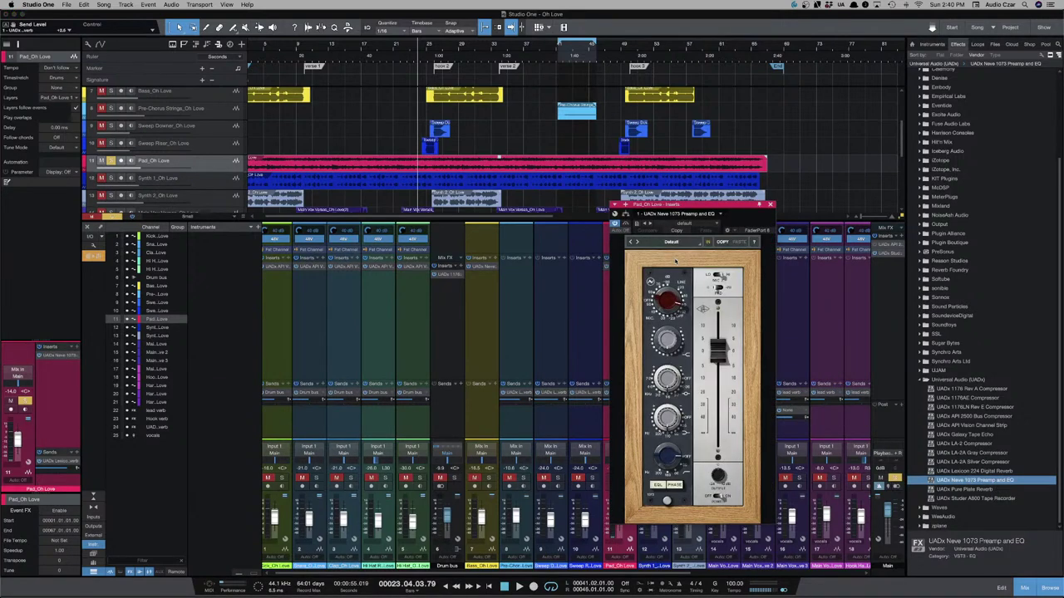
click(674, 298)
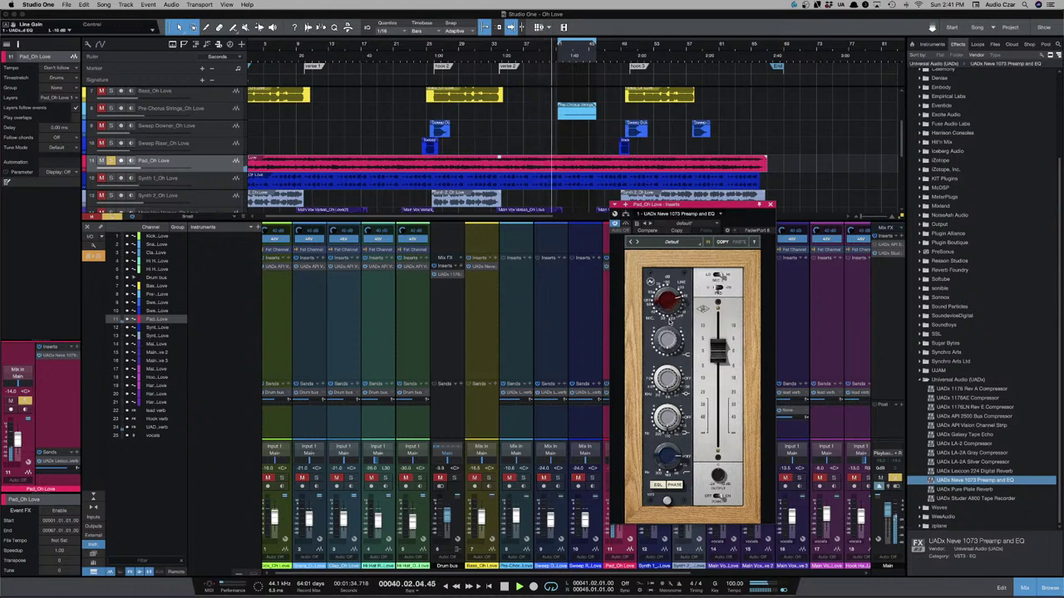
drag(718, 349, 727, 375)
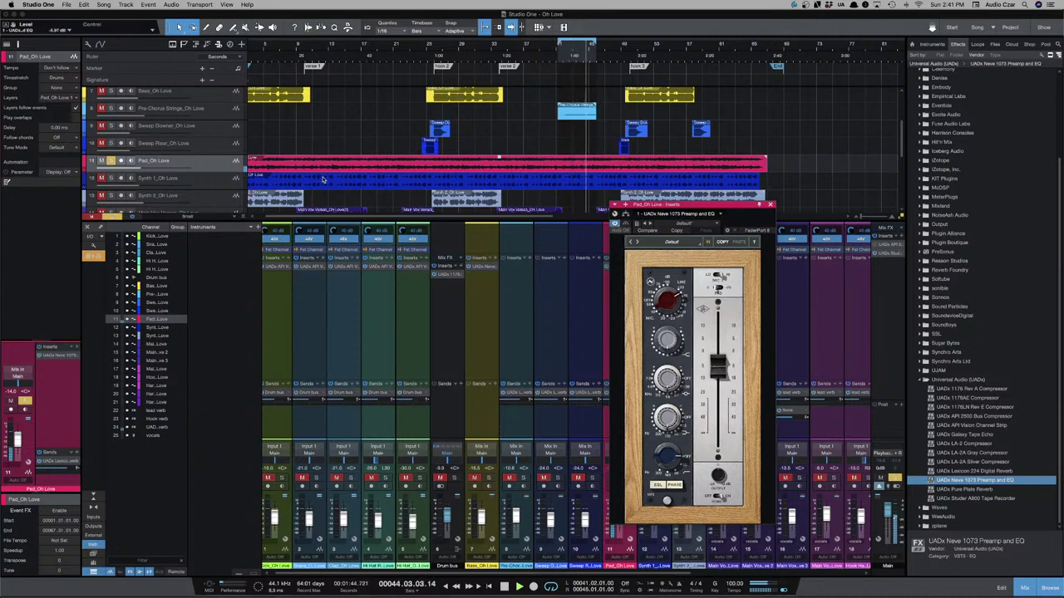
Unsolo the pad, audition it in the mix, and lower the Neve 1073 level to about -7.60 dB.
key(Left)
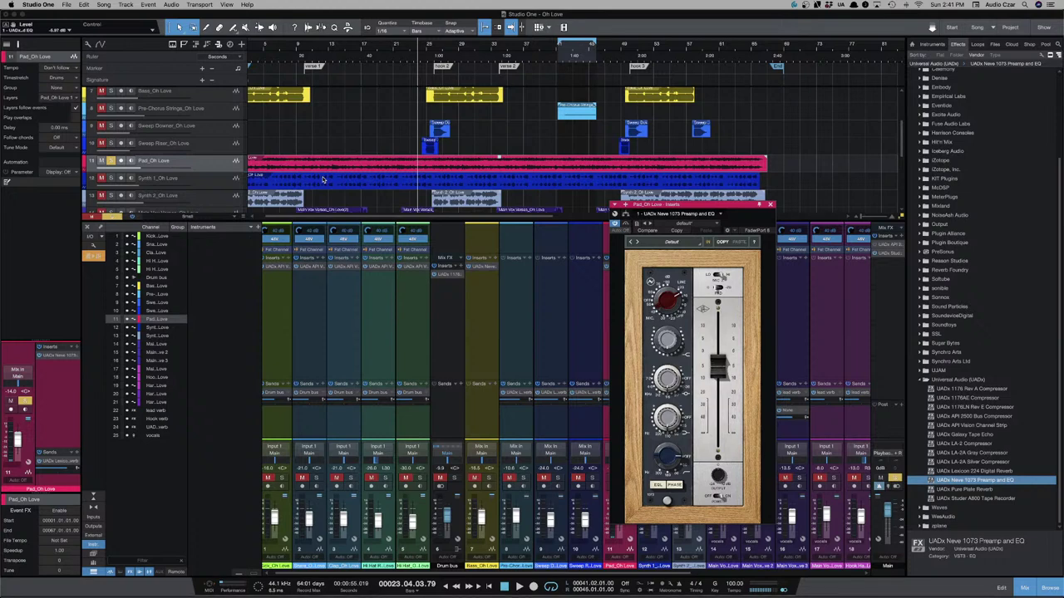
key(space)
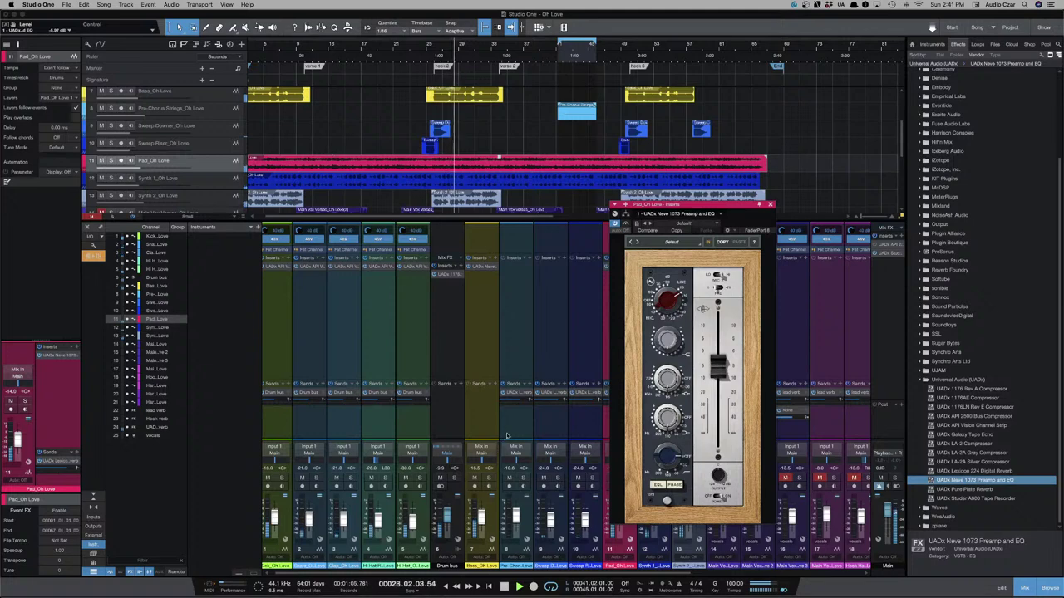
drag(718, 377, 718, 380)
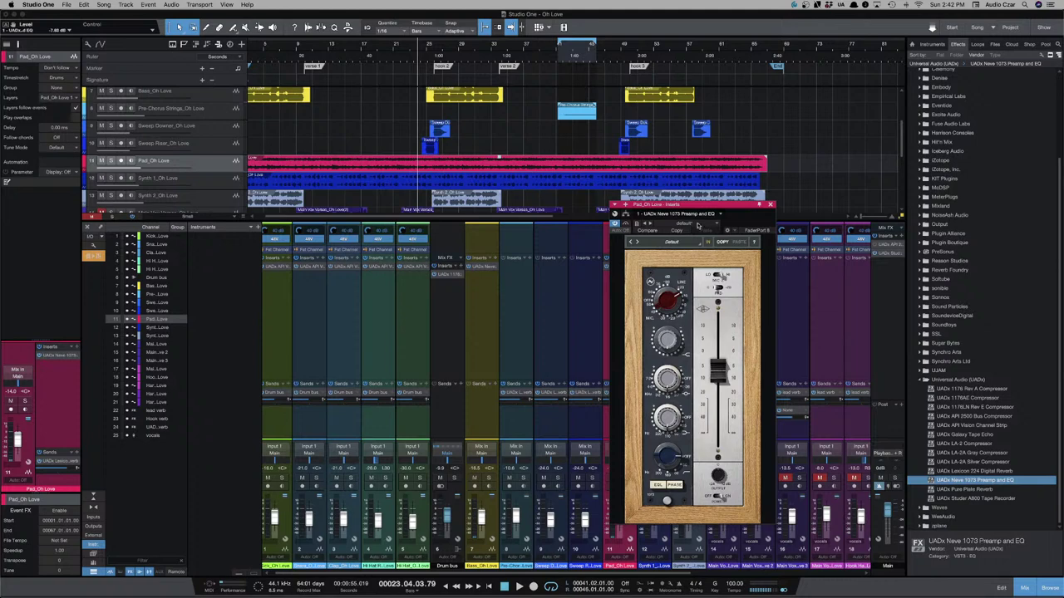
click(771, 204)
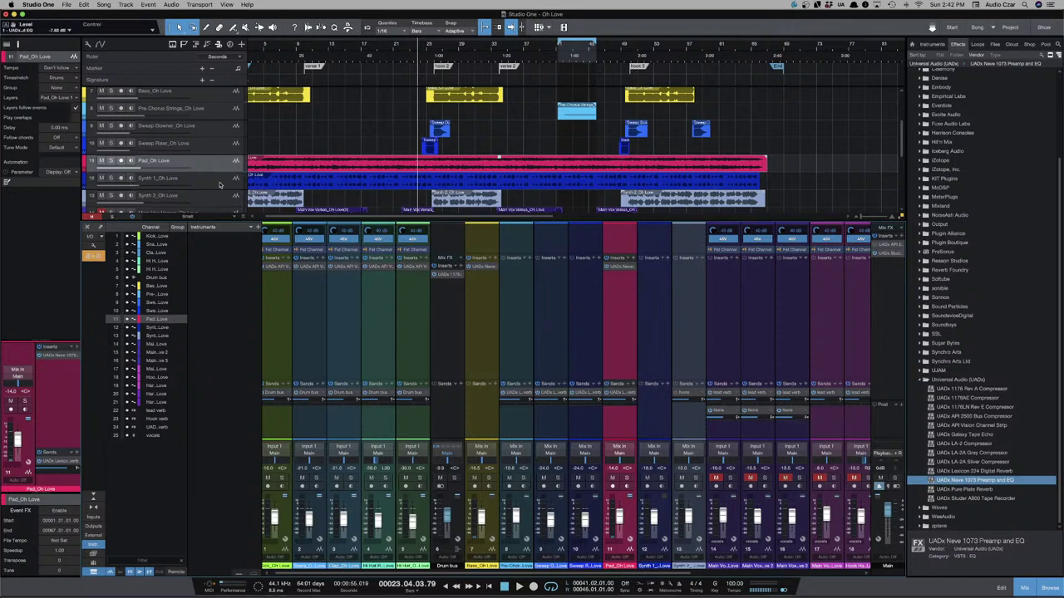
Audition Synth 1_Oh Love in solo, then unsolo it and insert the UADx Neve 1073 Preamp and EQ on its channel.
click(123, 179)
click(111, 178)
key(space)
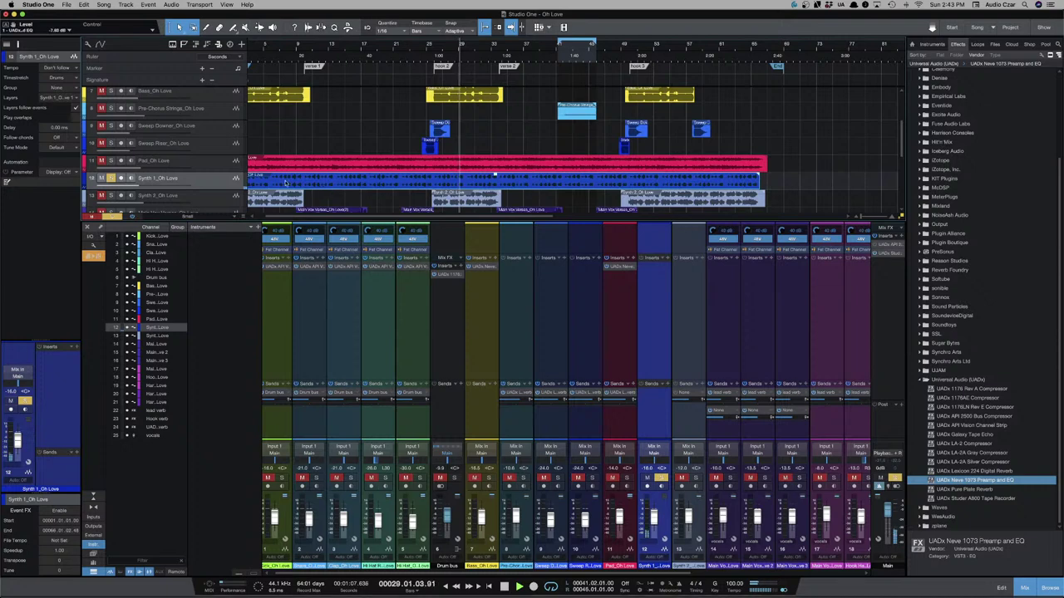
click(110, 178)
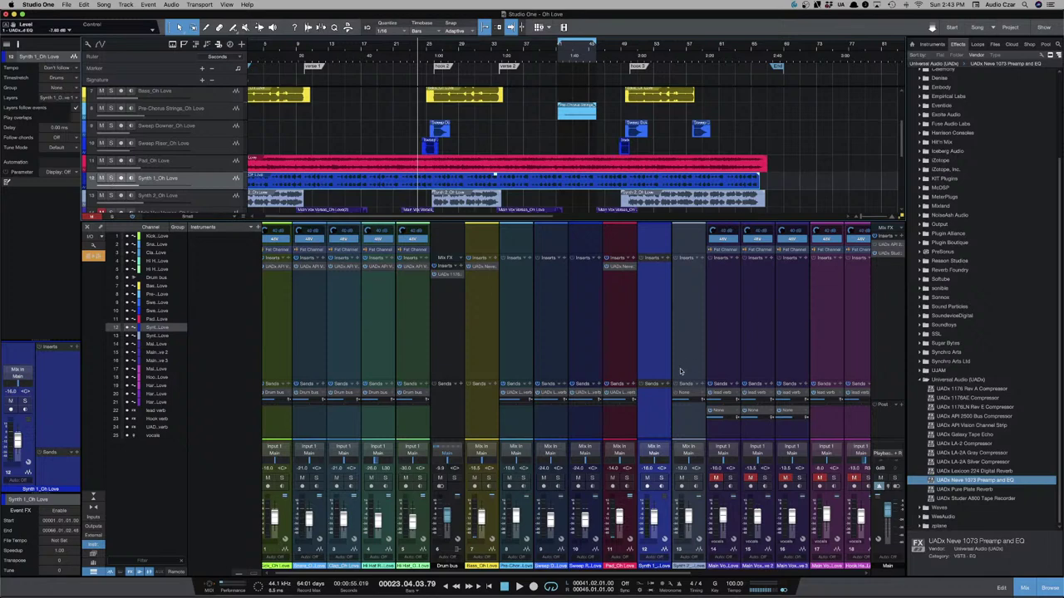
drag(986, 482, 656, 300)
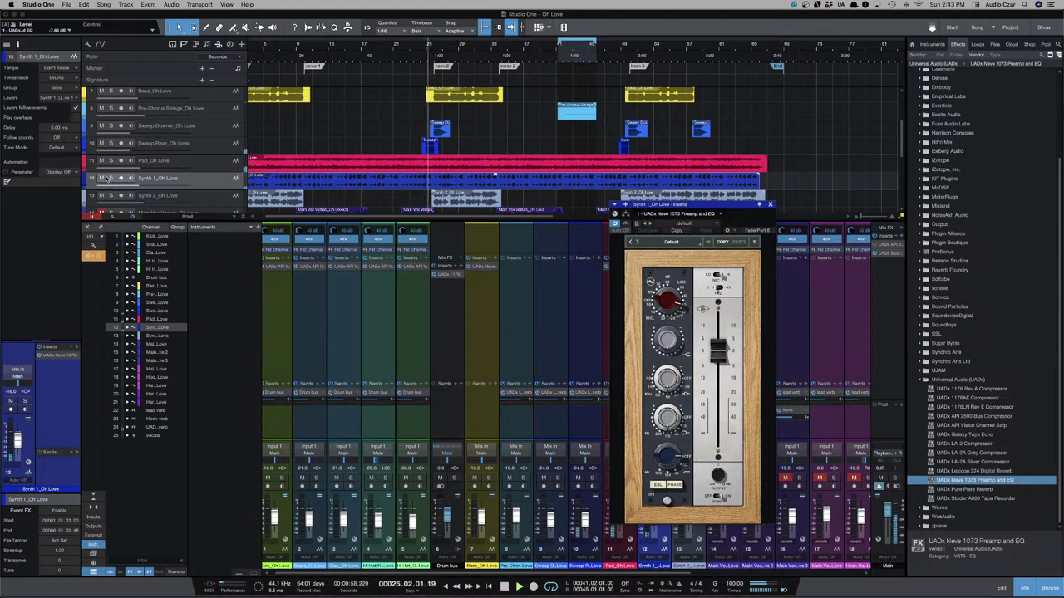
Solo Synth 1_Oh Love with the pad, adjust the synth's Neve 1073 mid and high gains, and compare the EQ switched out and in.
click(110, 178)
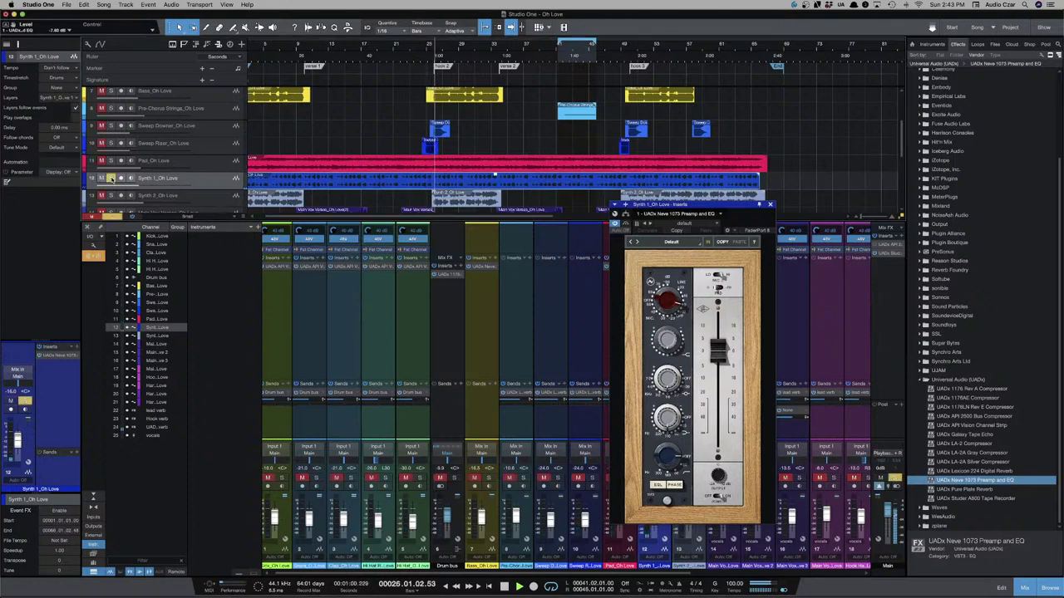
click(111, 161)
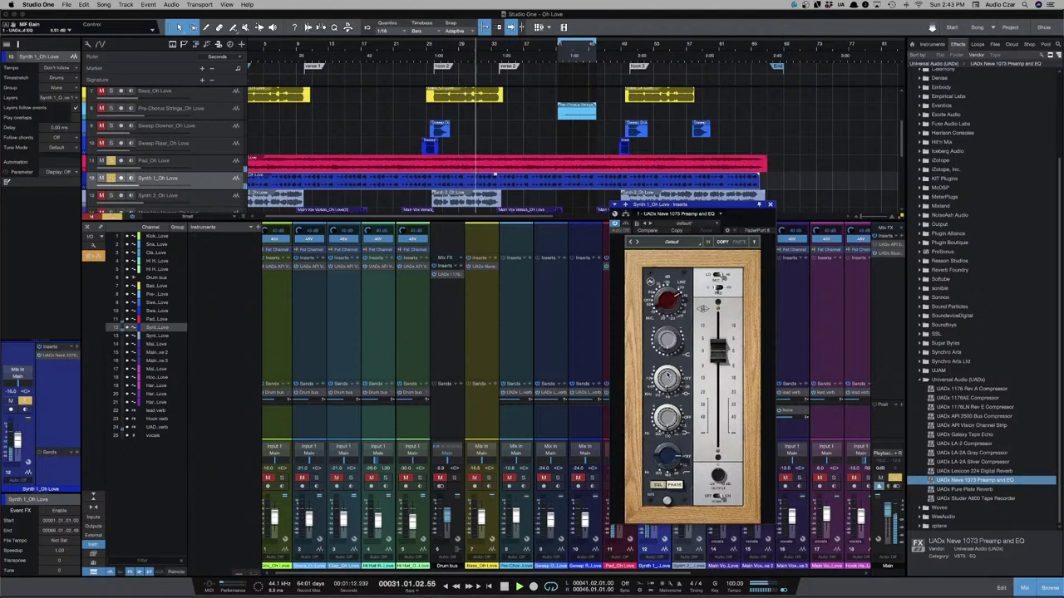
drag(667, 370, 666, 393)
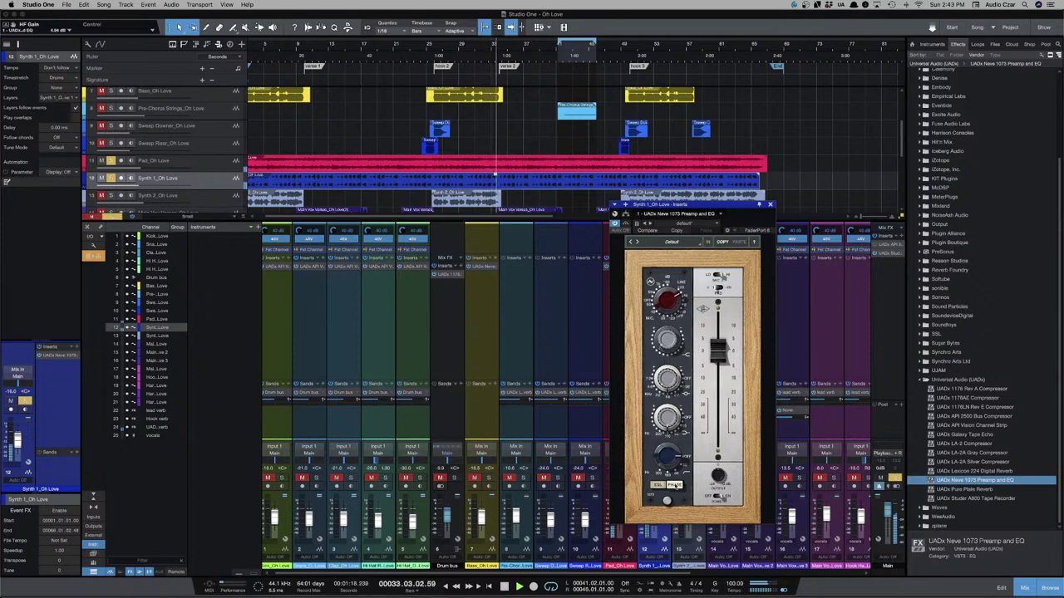
click(658, 486)
click(659, 486)
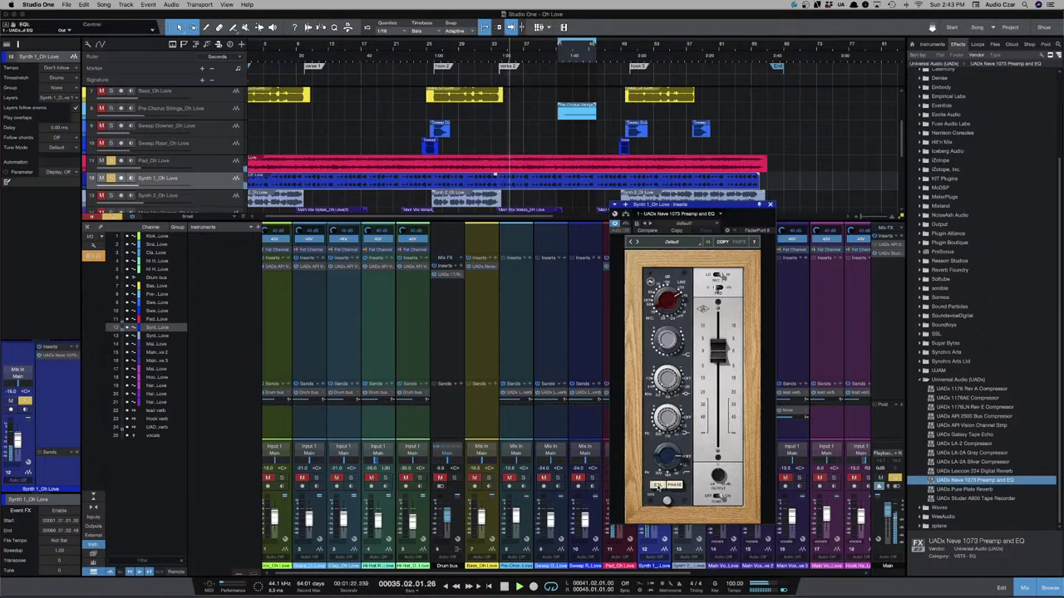
click(658, 486)
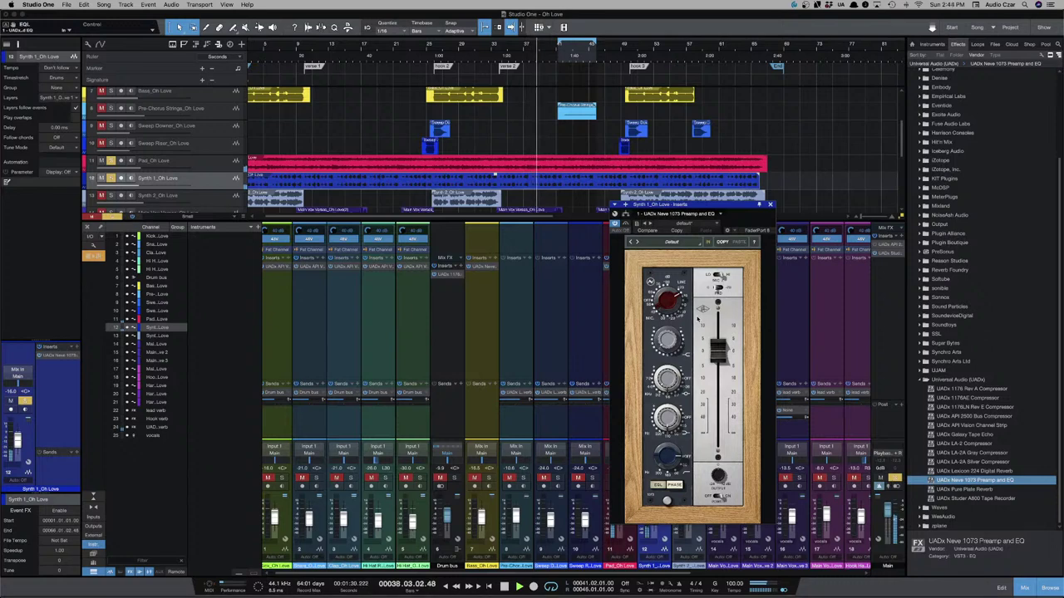
Adjust the Synth 1_Oh Love fader, route its send to the Lexicon 224 reverb, and set the send level.
scroll(466, 414, right, 5)
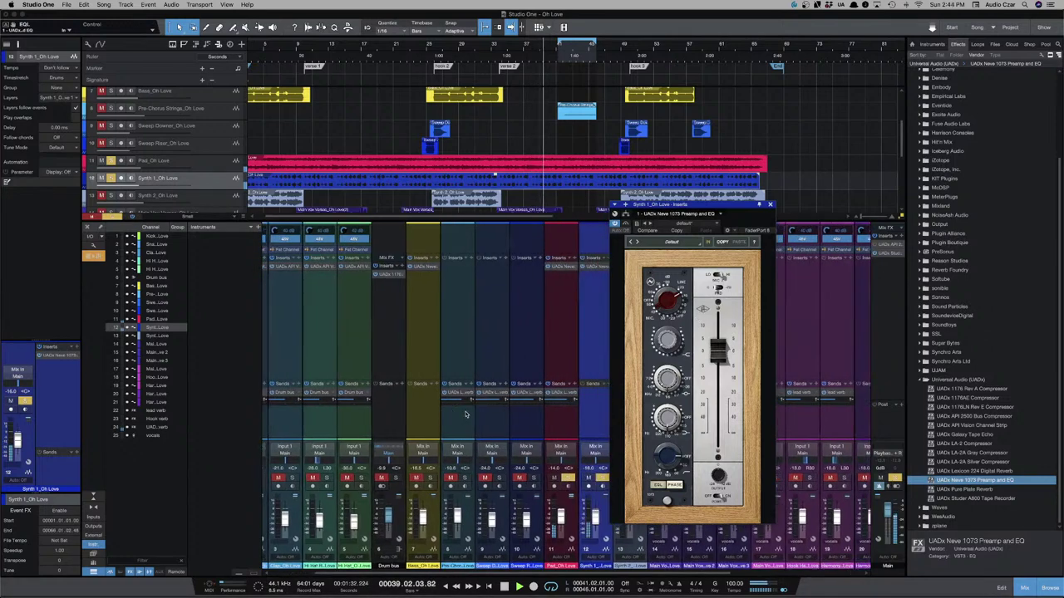
scroll(466, 413, right, 4)
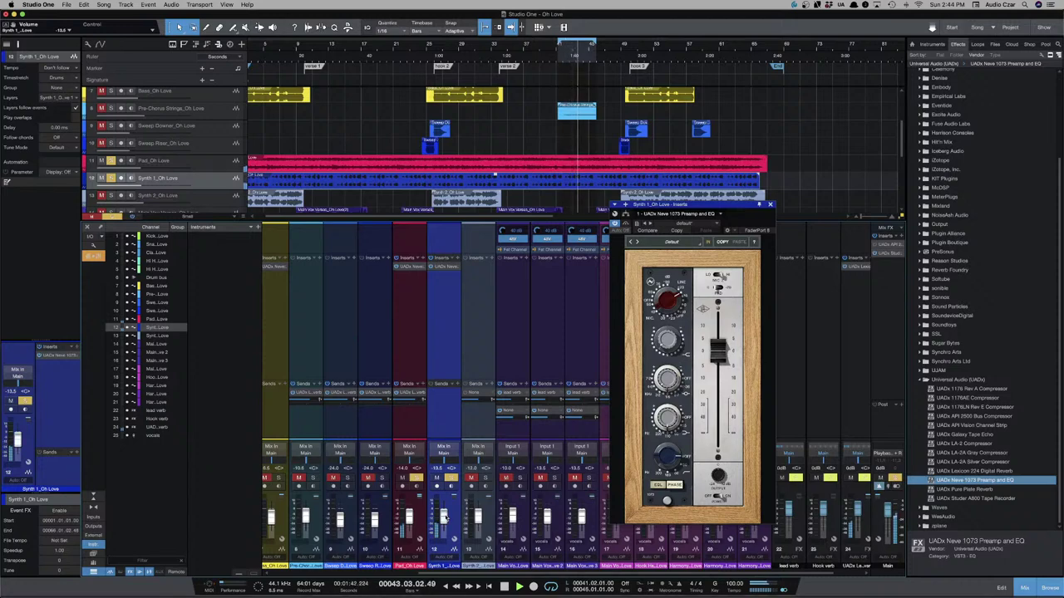
key(shift+b)
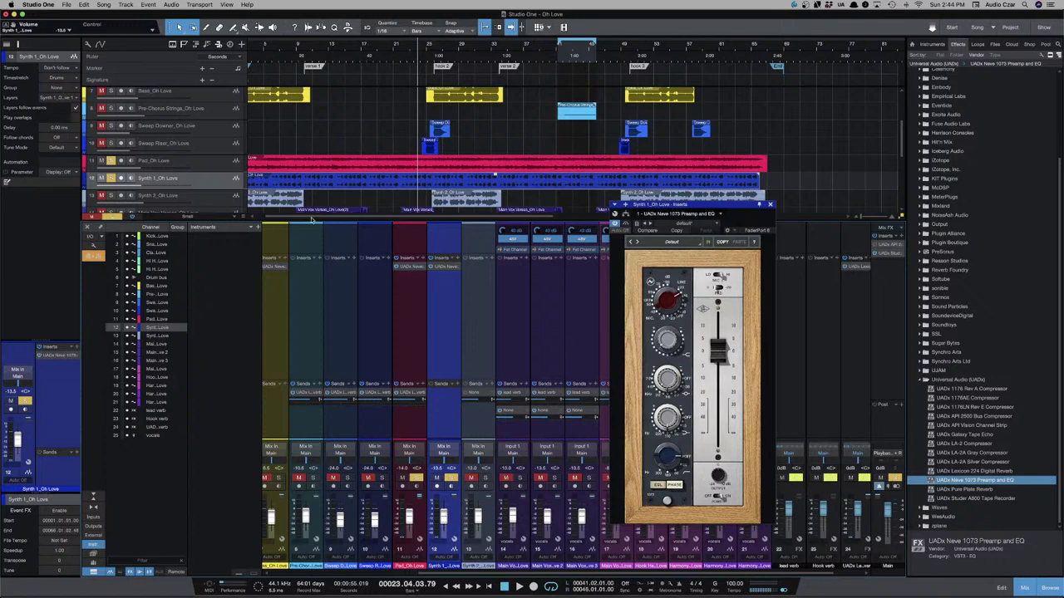
click(442, 393)
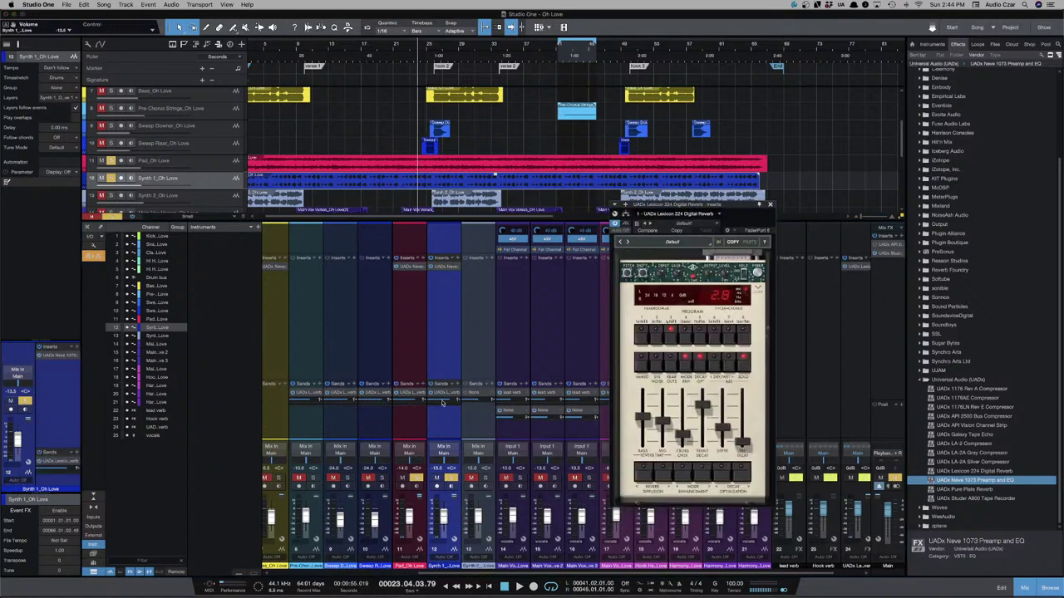
drag(446, 402, 368, 413)
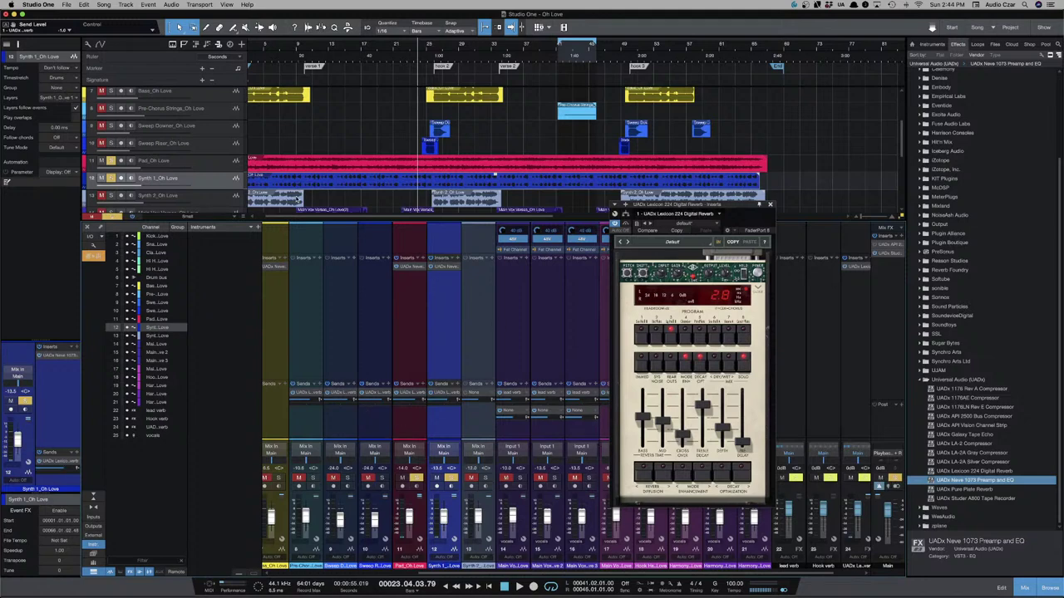
Unsolo the pad and Synth 1, audition them in the full mix, and rebalance the Synth 1 and Synth 2 faders.
key(s)
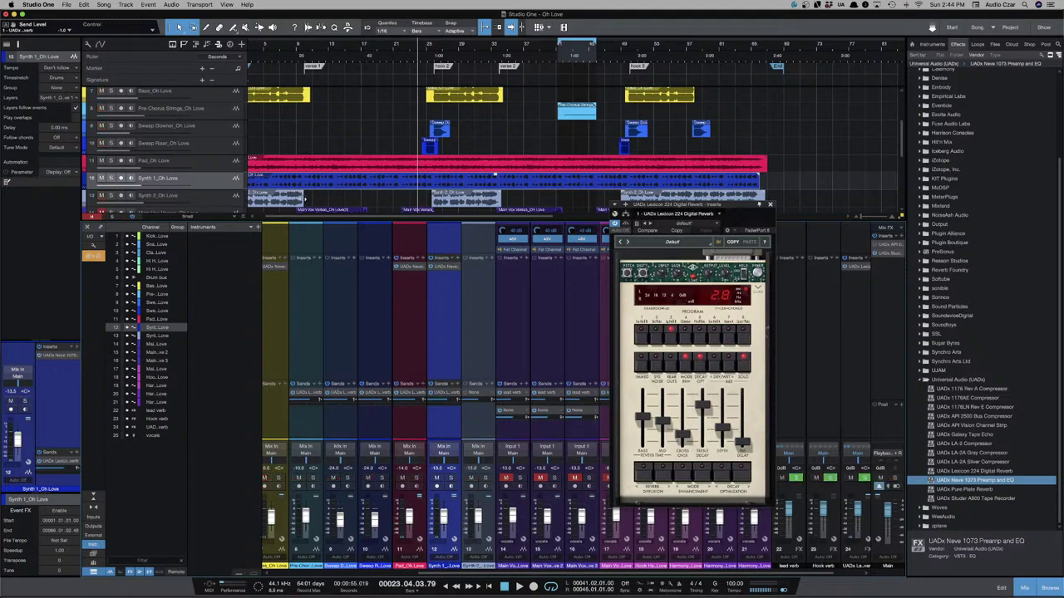
key(space)
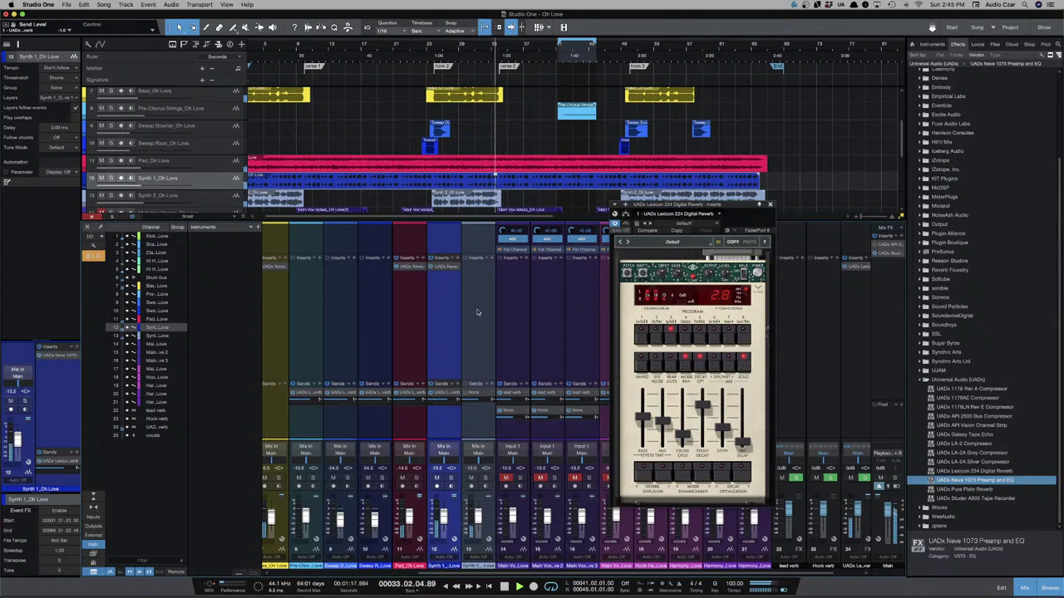
click(451, 479)
click(452, 479)
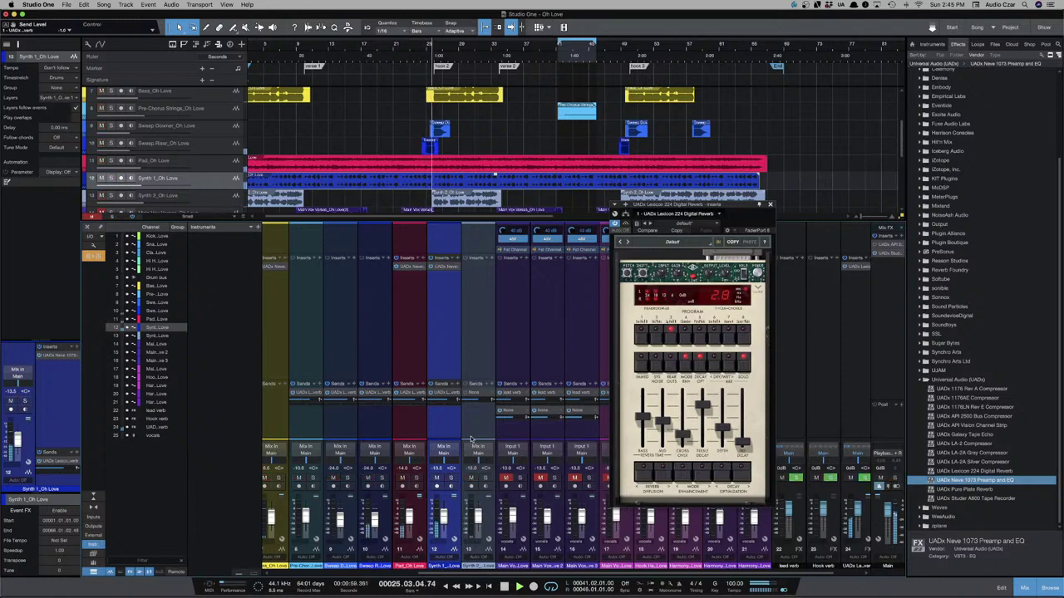
drag(443, 514, 443, 519)
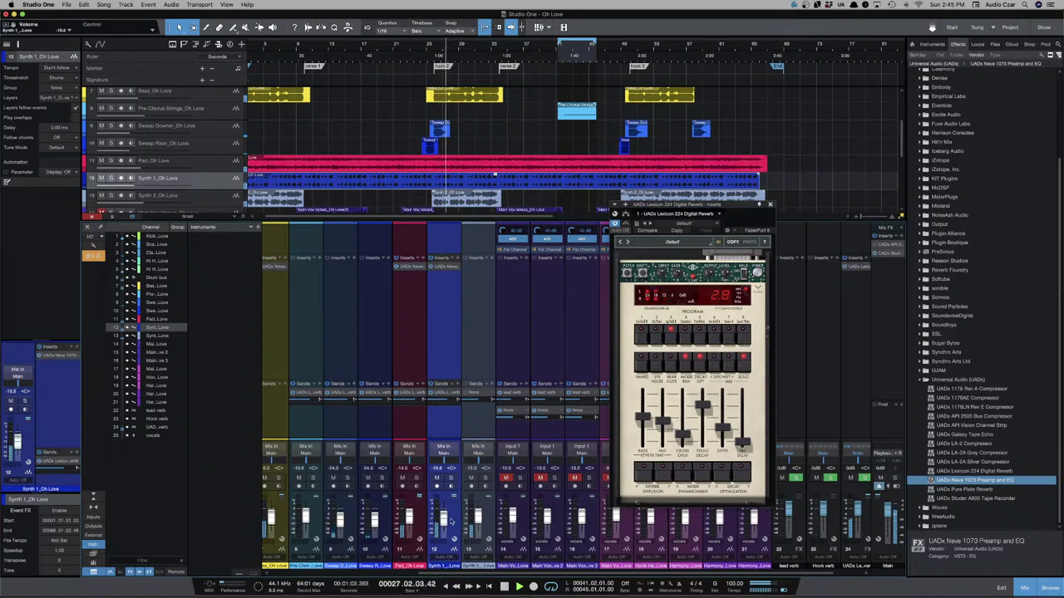
drag(476, 517, 477, 521)
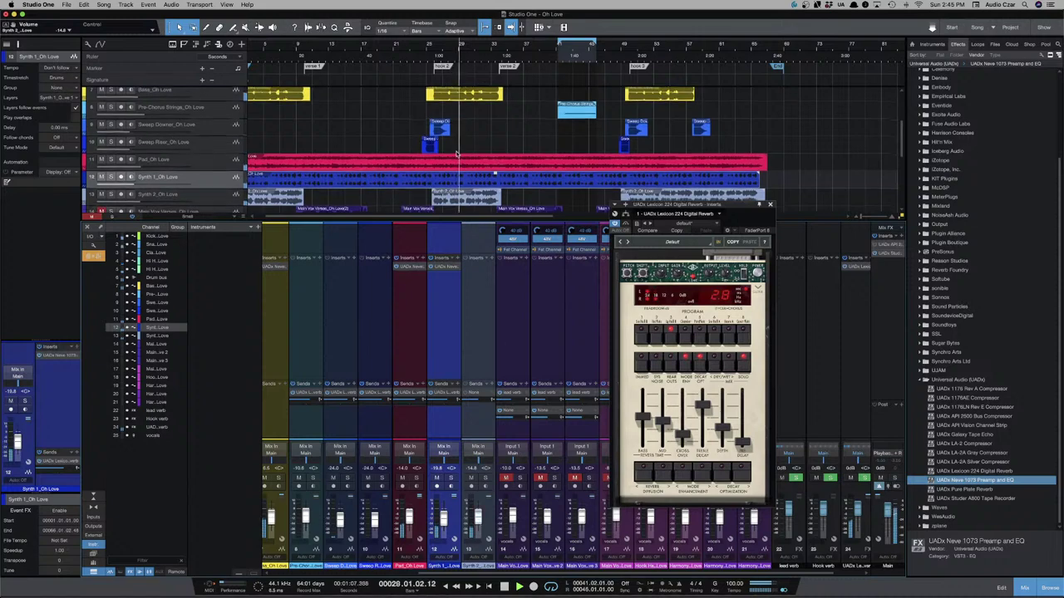
scroll(458, 158, down, 1)
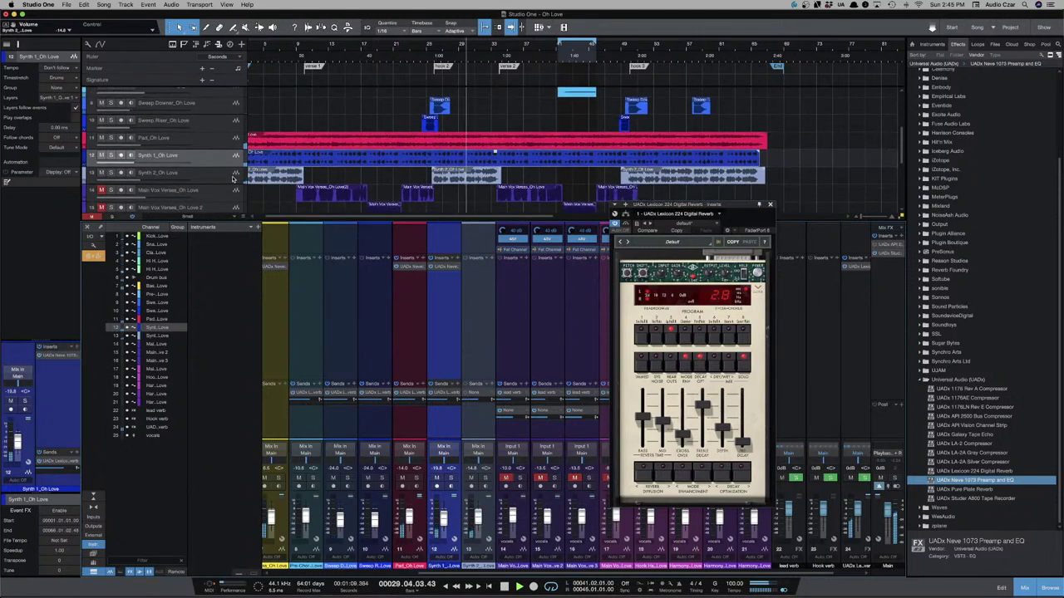
key(space)
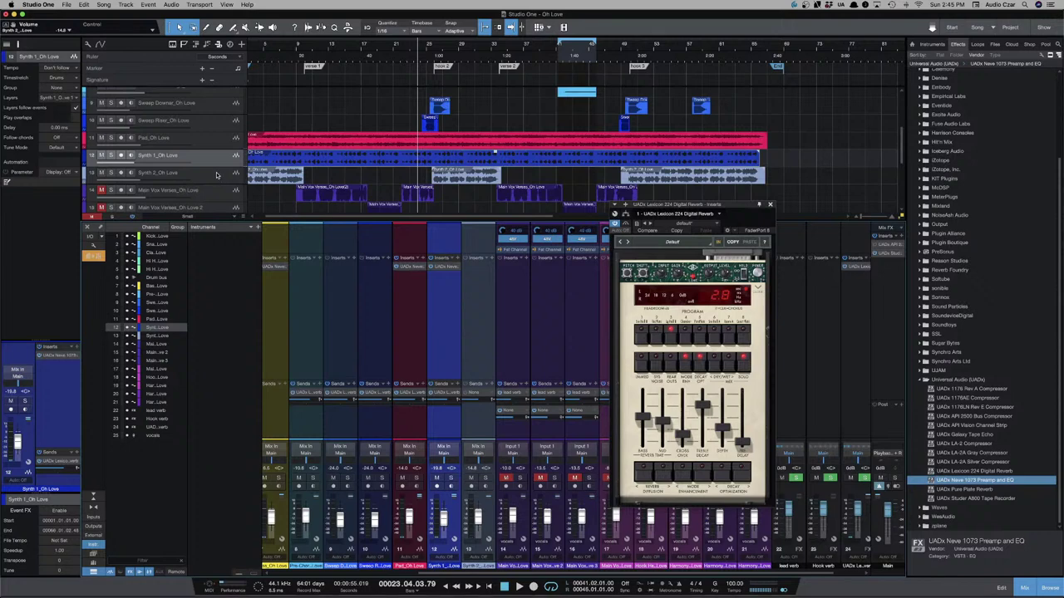
Solo Synth 2_Oh Love and audition its hook 2 section.
click(208, 175)
click(110, 172)
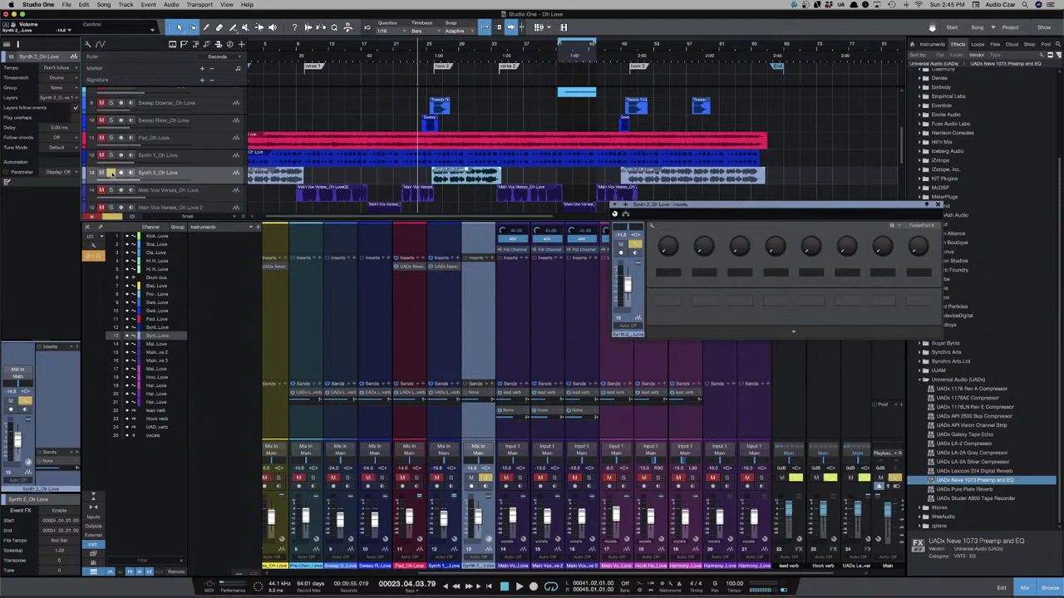
key(space)
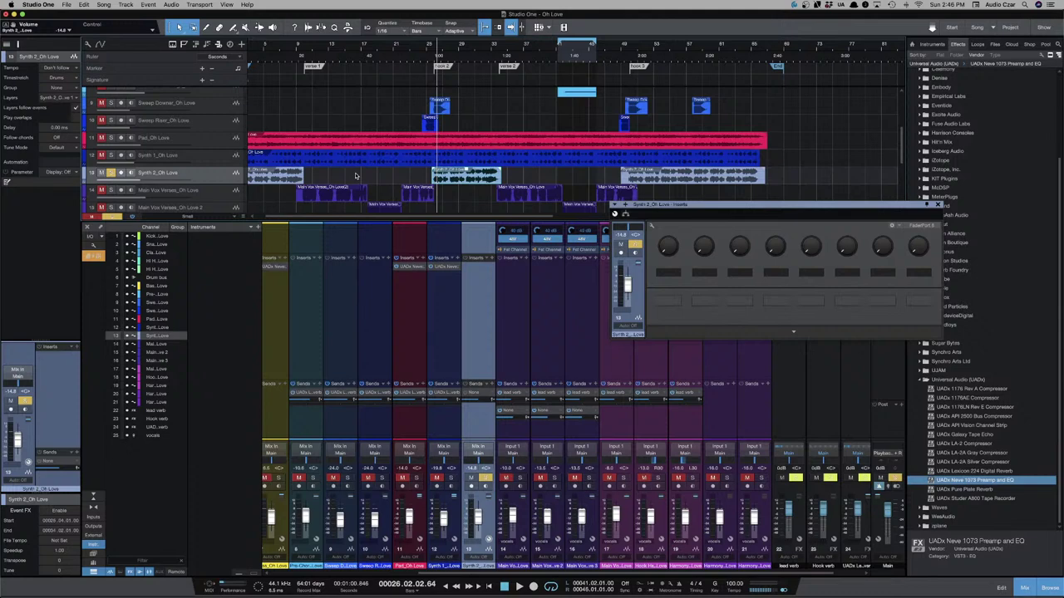
scroll(316, 165, left, 2)
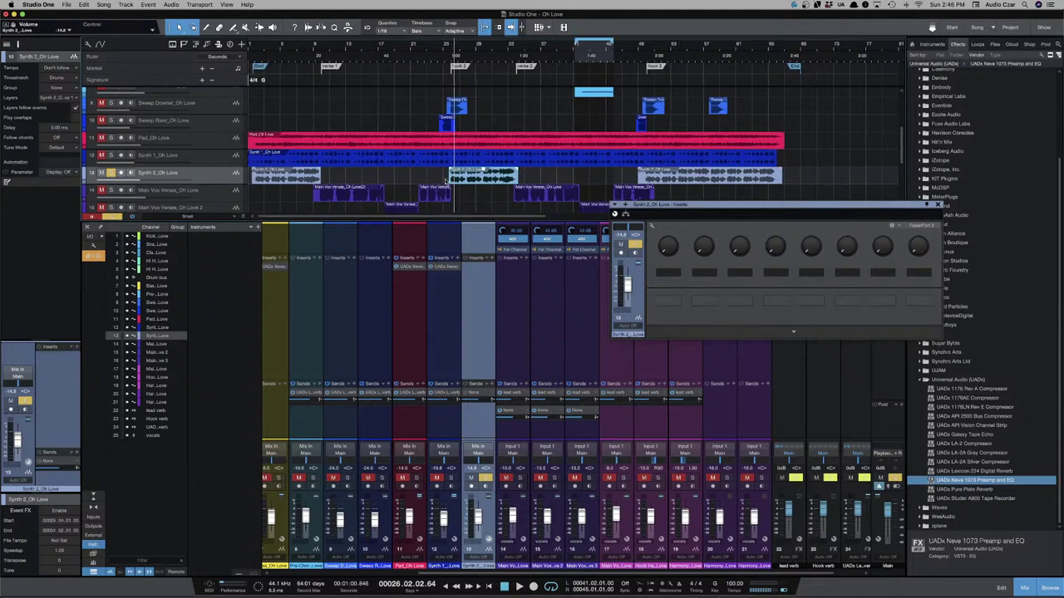
click(940, 208)
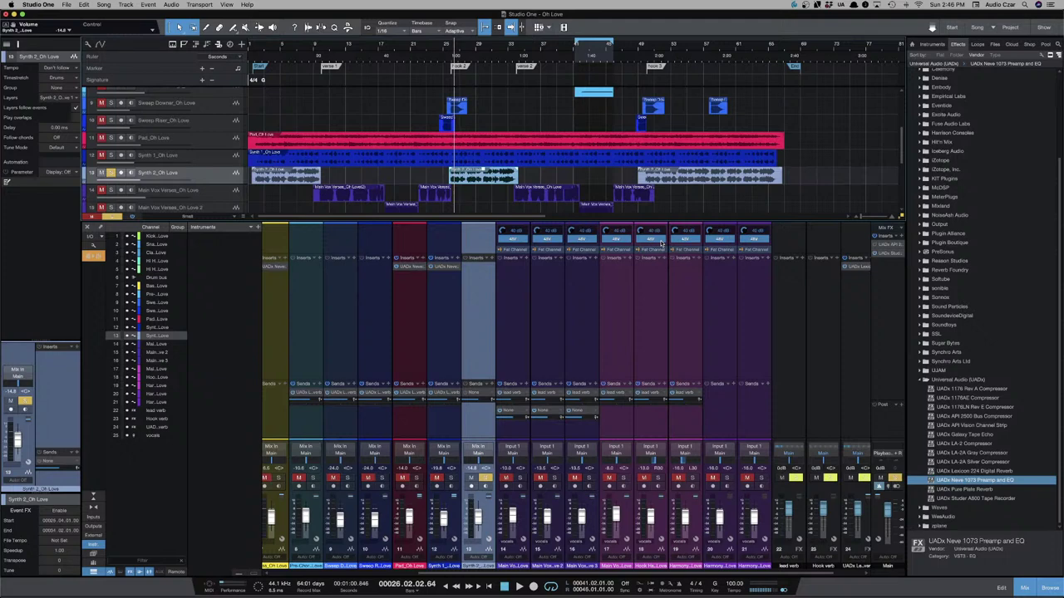
click(451, 174)
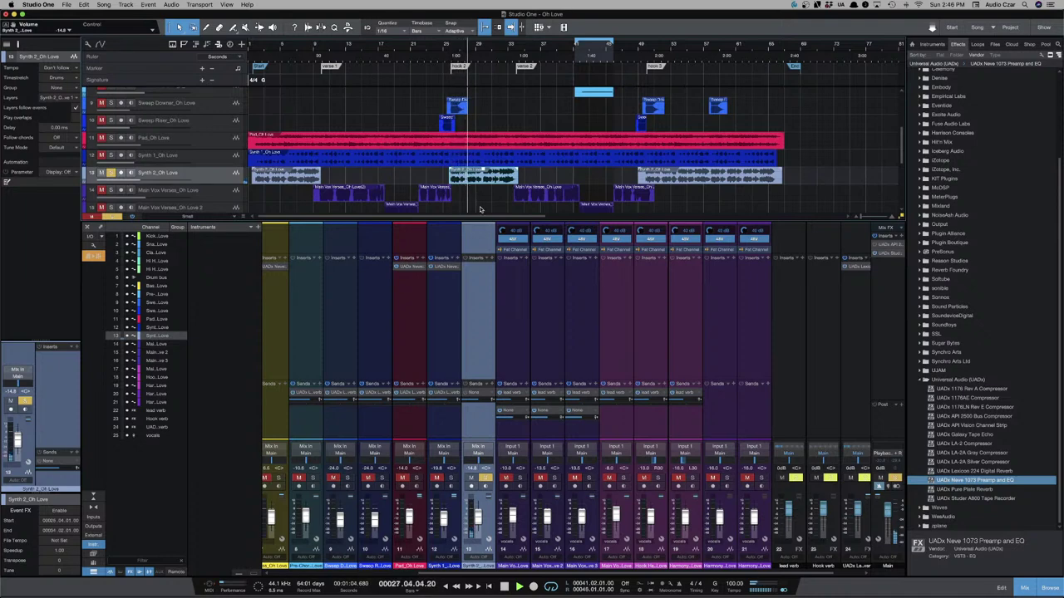
key(e)
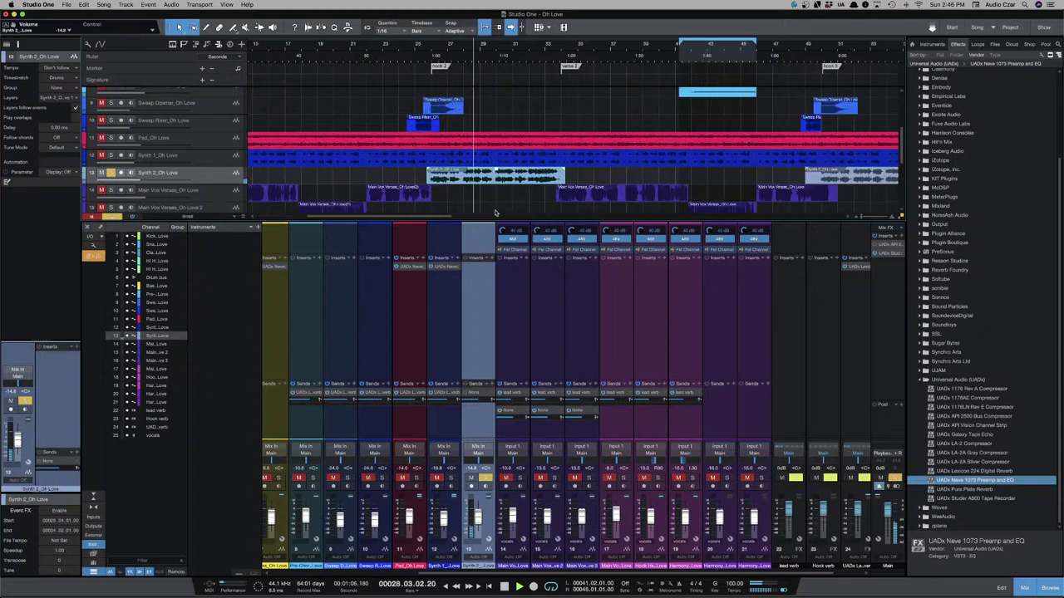
Replace the unassigned send on Synth 2_Oh Love with a Lexicon 224 reverb send and adjust its level.
click(499, 394)
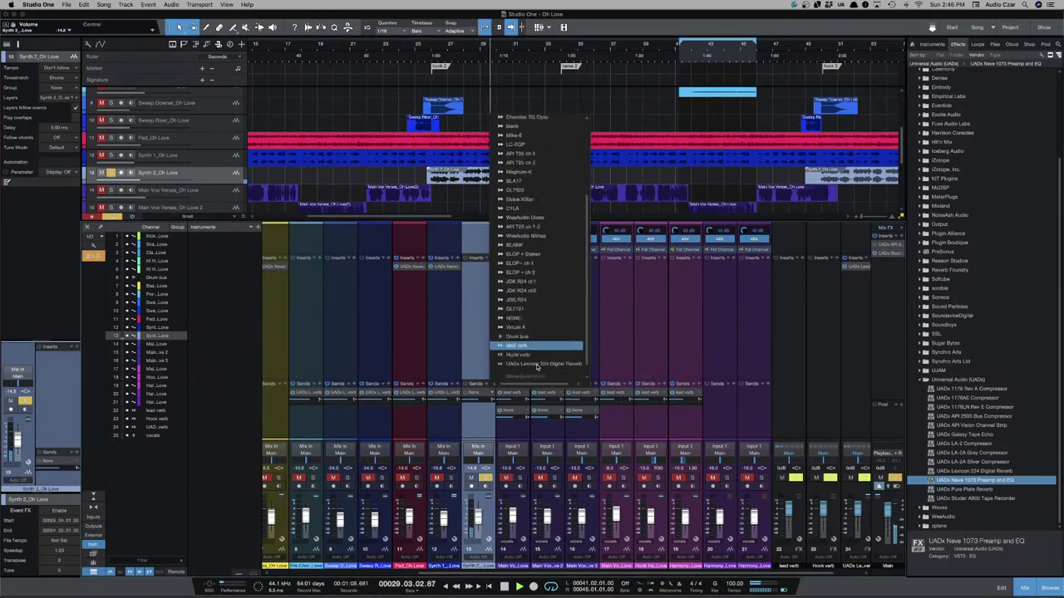
click(528, 376)
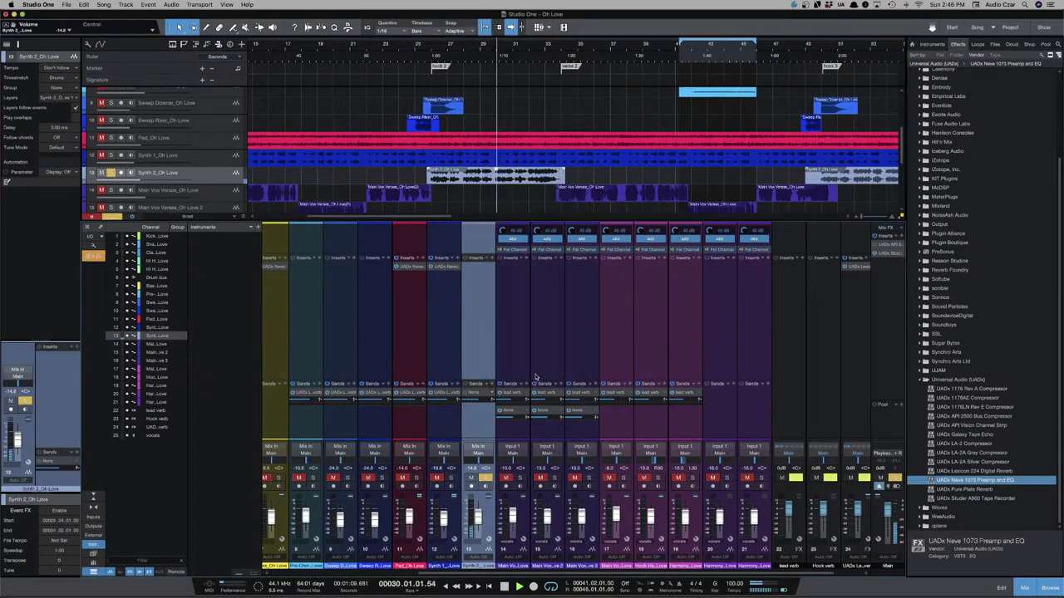
double_click(462, 396)
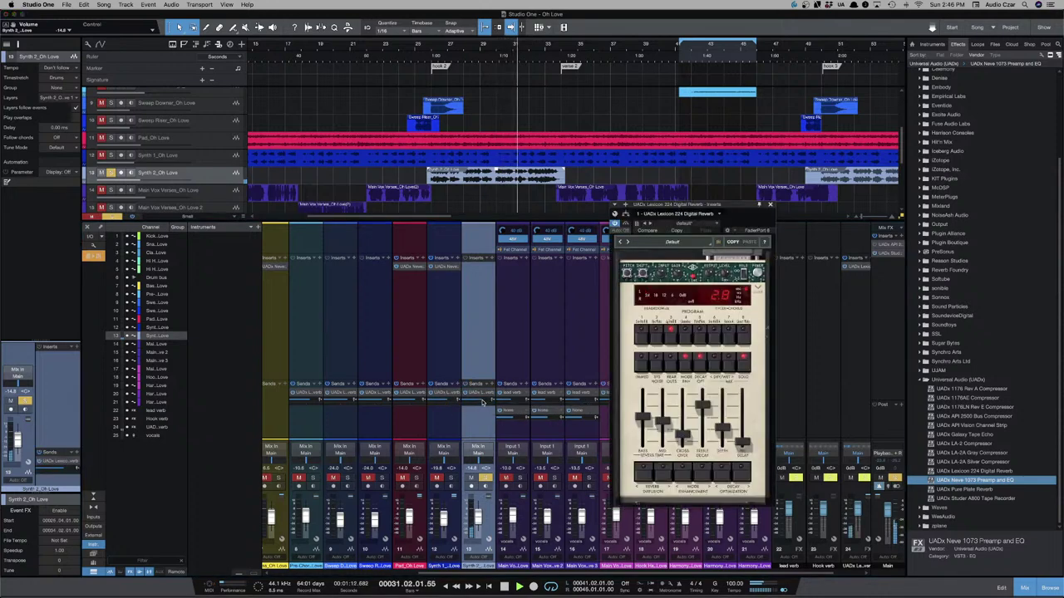
drag(480, 402, 477, 404)
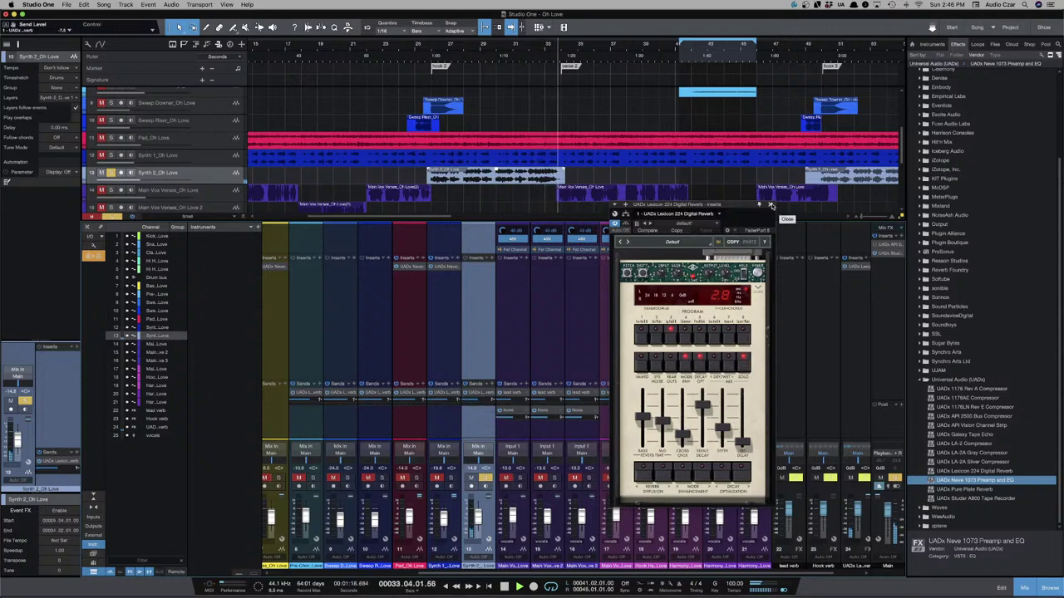
click(770, 204)
Insert the UADx Neve 1073 Preamp and EQ on Synth 2_Oh Love, adjust its gain and level, and unsolo the track.
click(460, 184)
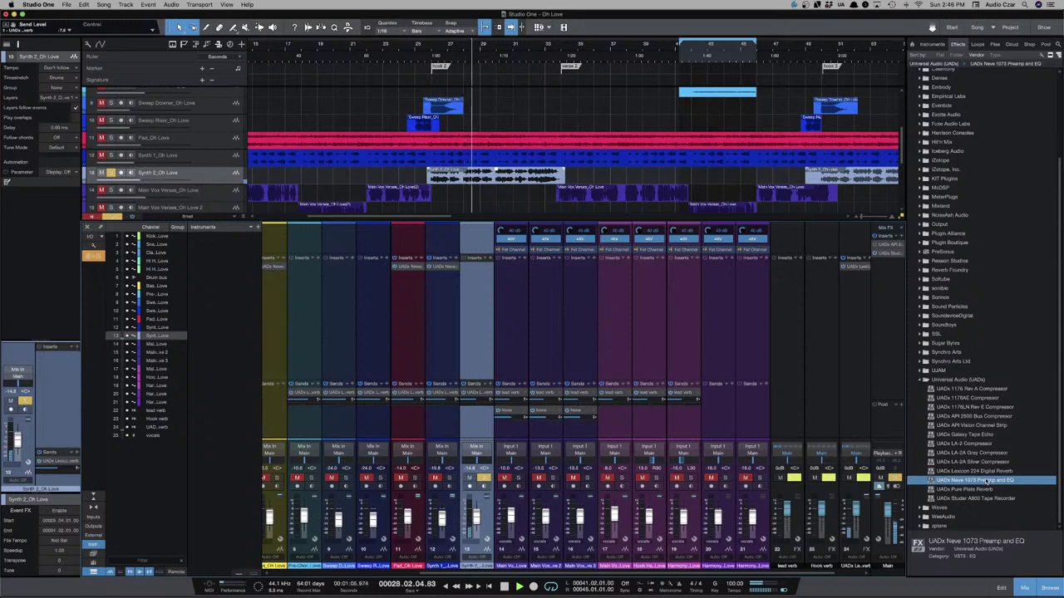
drag(986, 482, 477, 283)
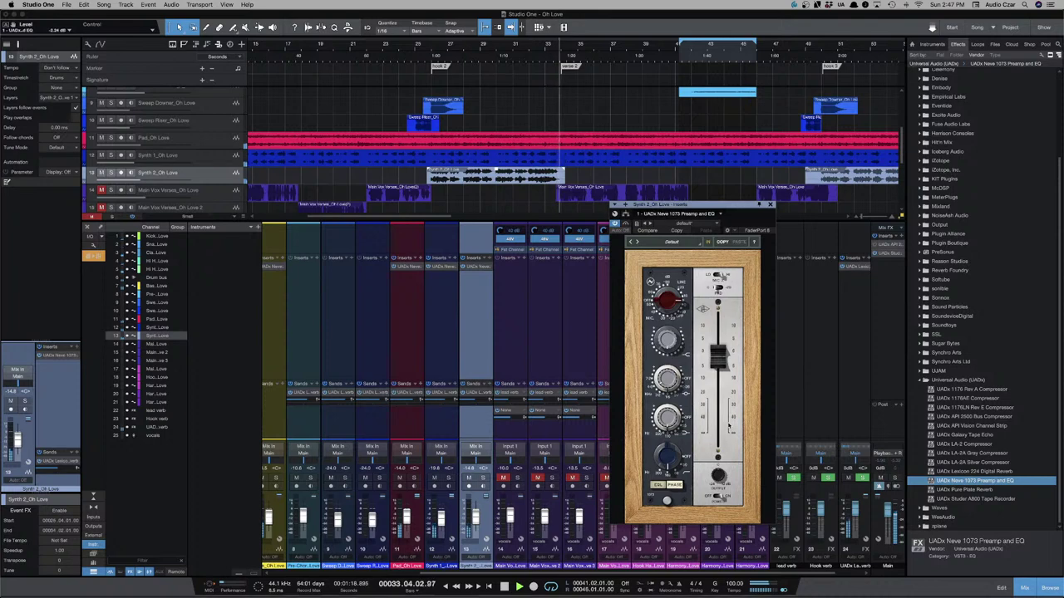
key(shift+b)
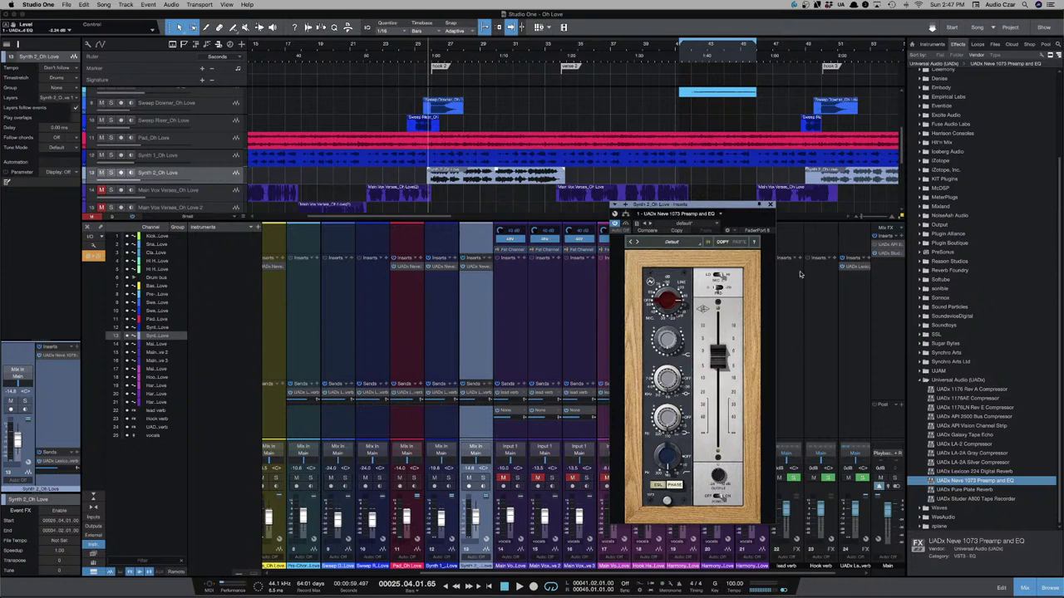
click(771, 204)
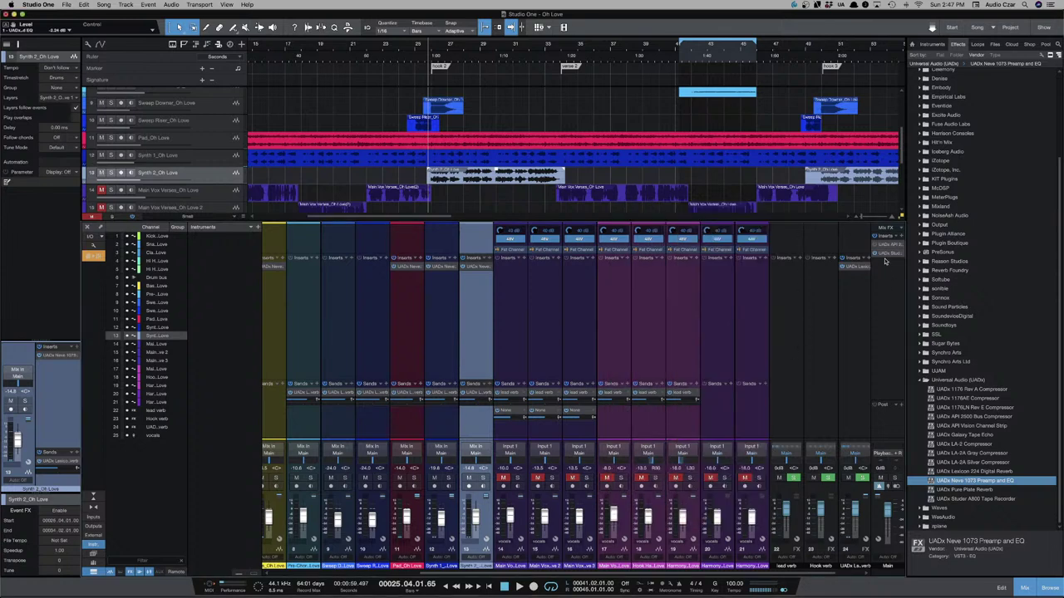
Play the song from the start and adjust the UADx API 2500 Bus Compressor on the main bus, setting knee and thrust to MED.
click(891, 247)
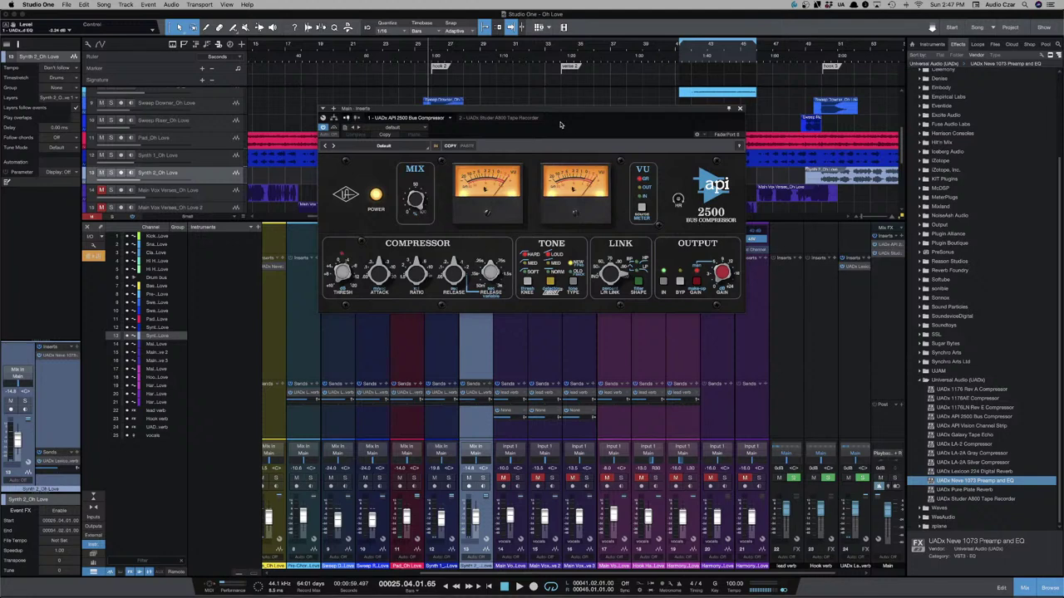
drag(568, 112, 568, 214)
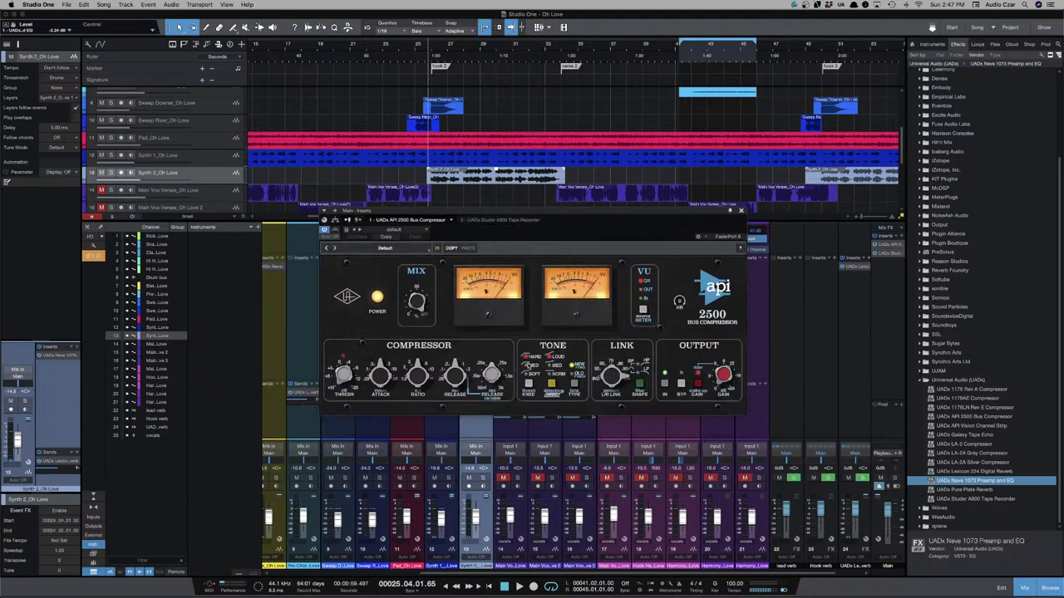
key(comma)
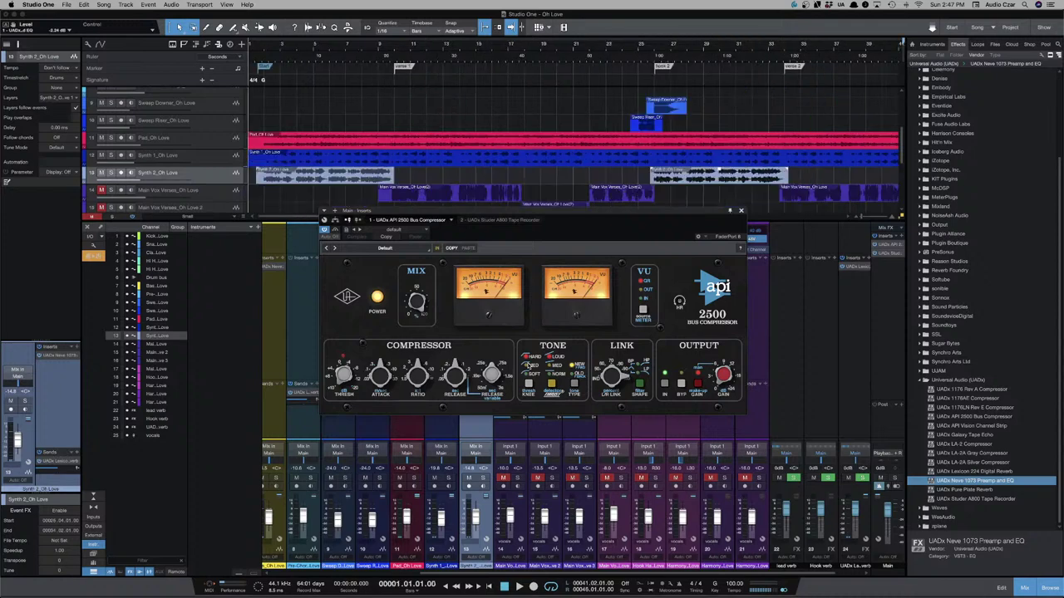
key(space)
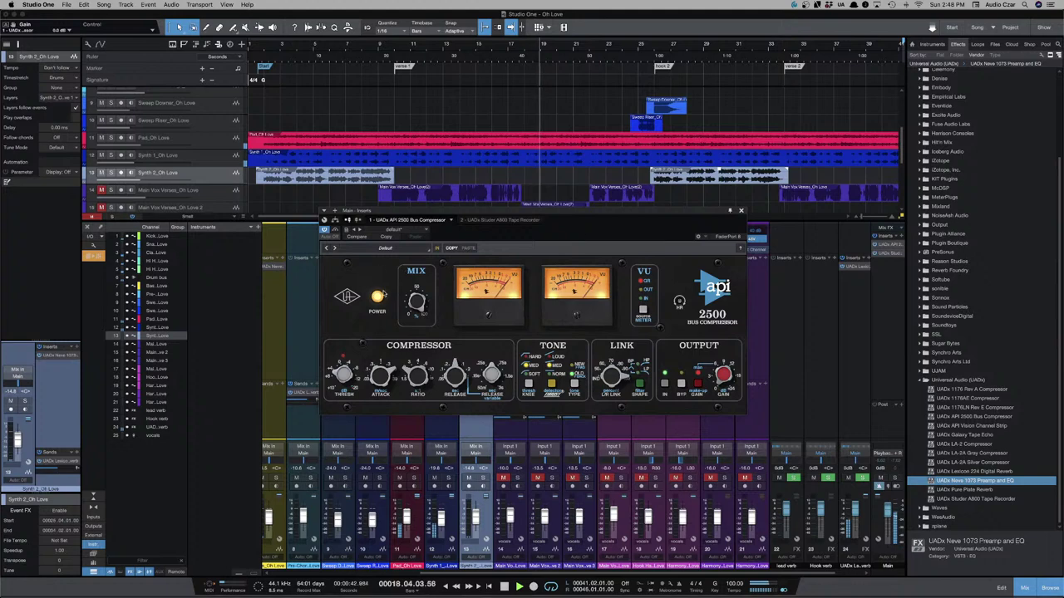
Adjust the API 2500's threshold while comparing the mix with the compressor bypassed and engaged, including at the hook 2 section.
click(377, 298)
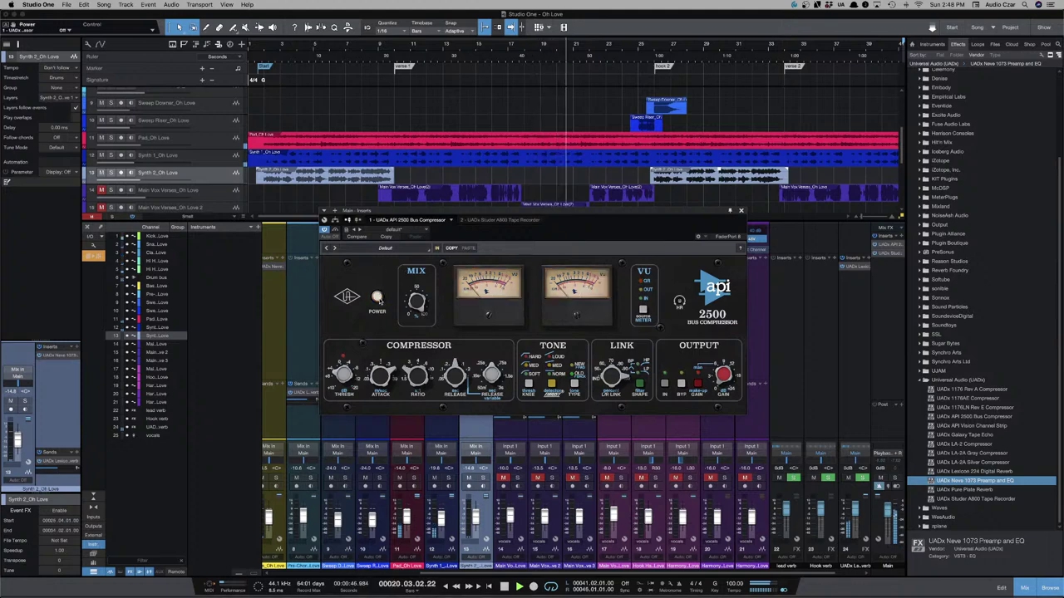
click(377, 297)
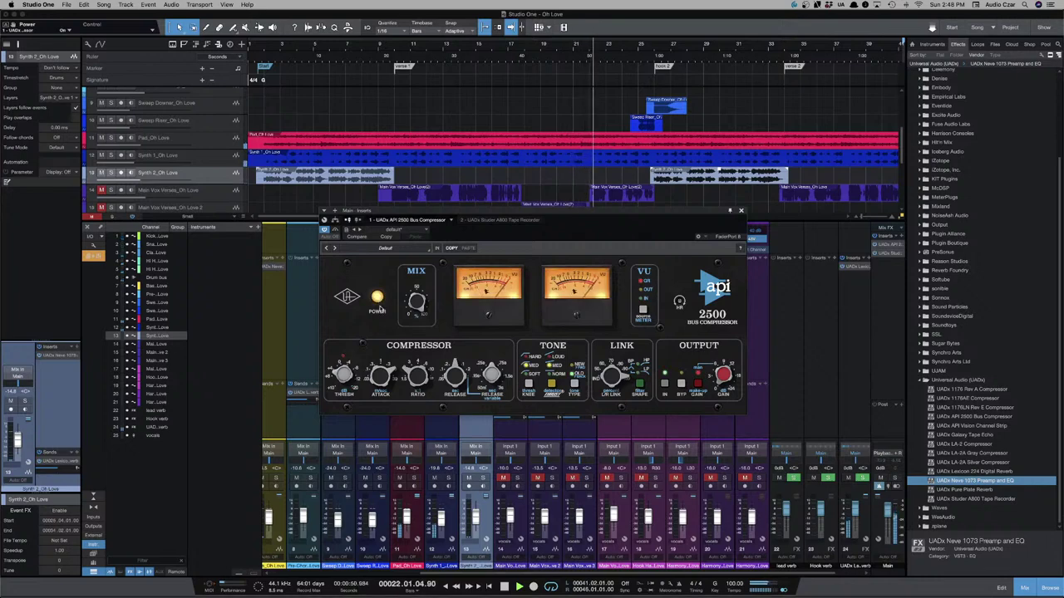
key(KP_Subtract)
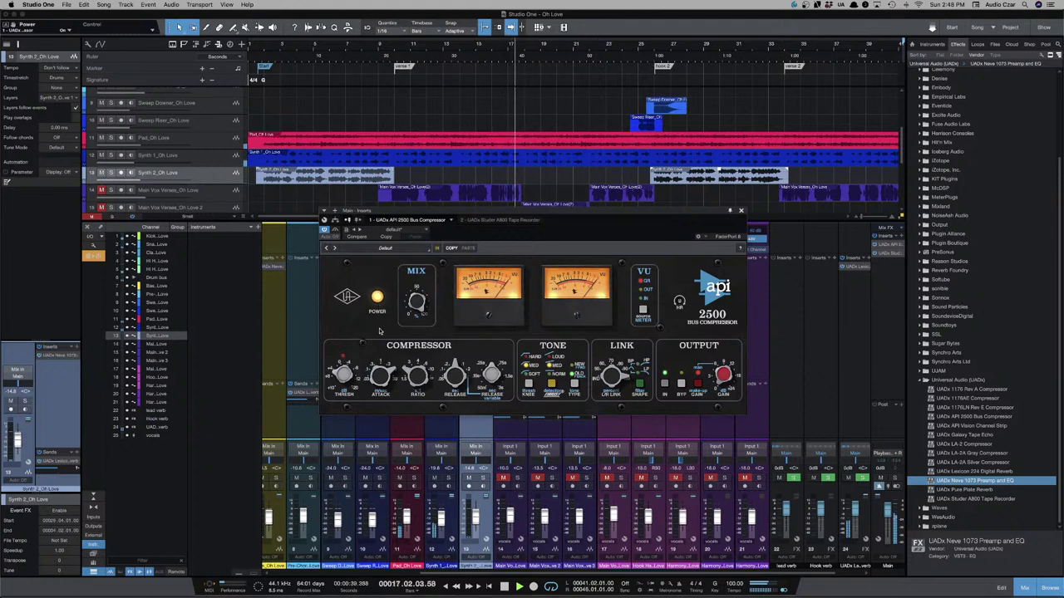
drag(341, 365, 341, 341)
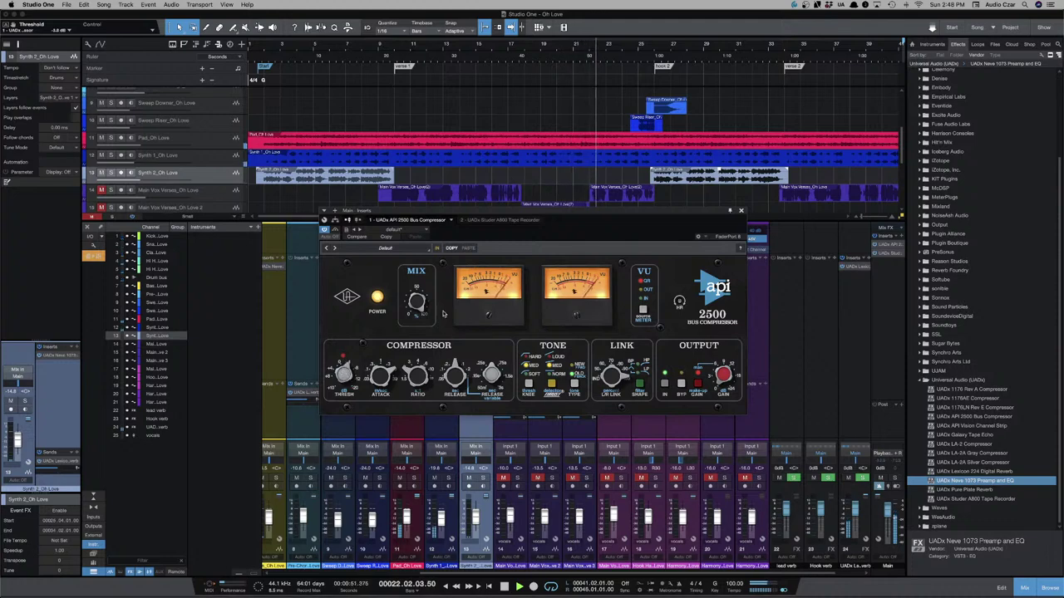
click(652, 148)
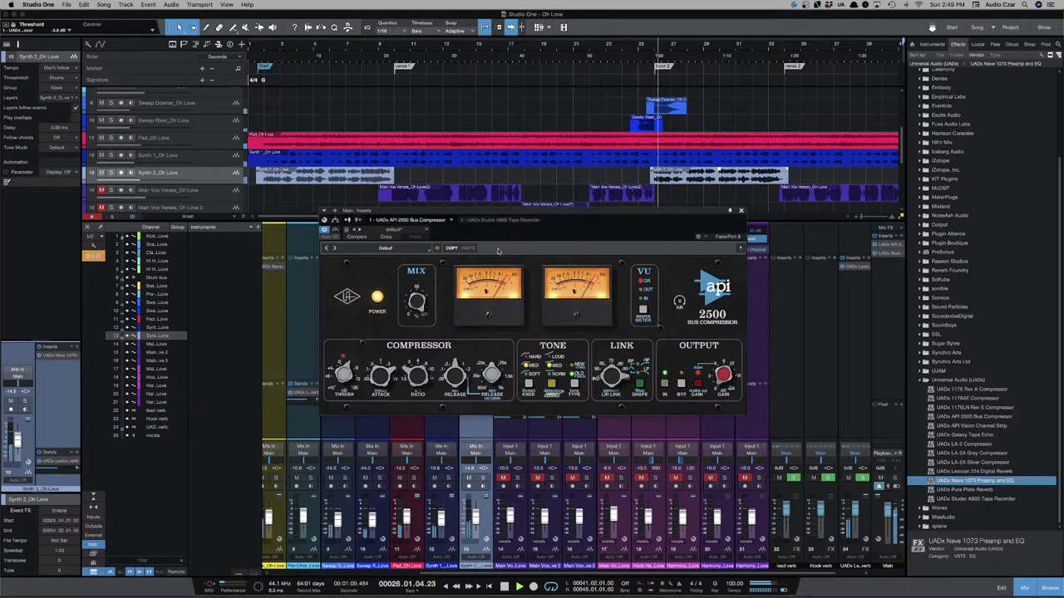
click(376, 297)
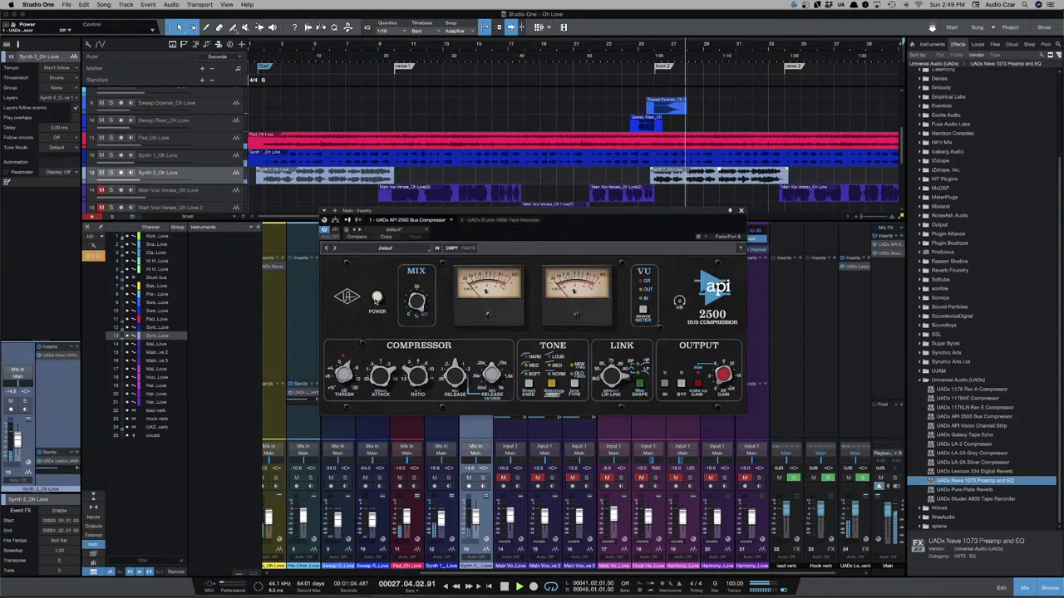
click(376, 297)
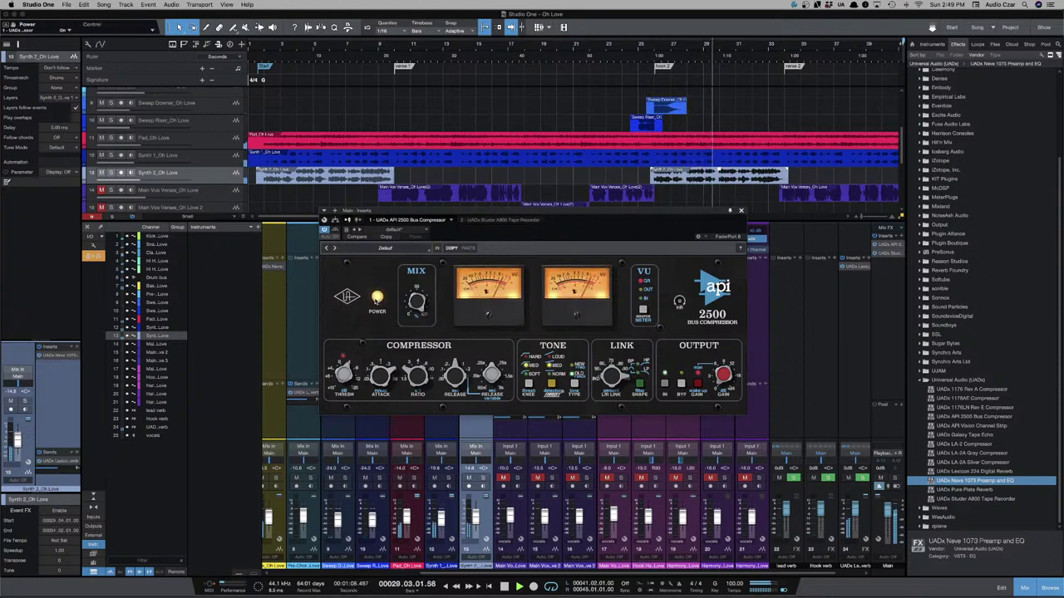
Set the API 2500's thrust to LOUD and compare the hook 2 section with the compressor bypassed and engaged.
click(549, 384)
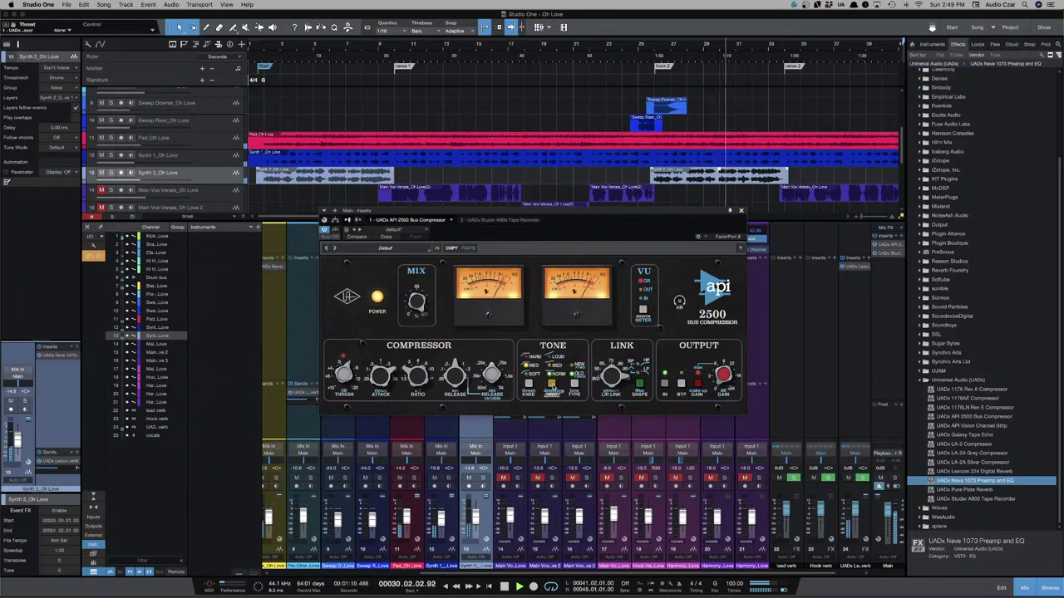
click(376, 298)
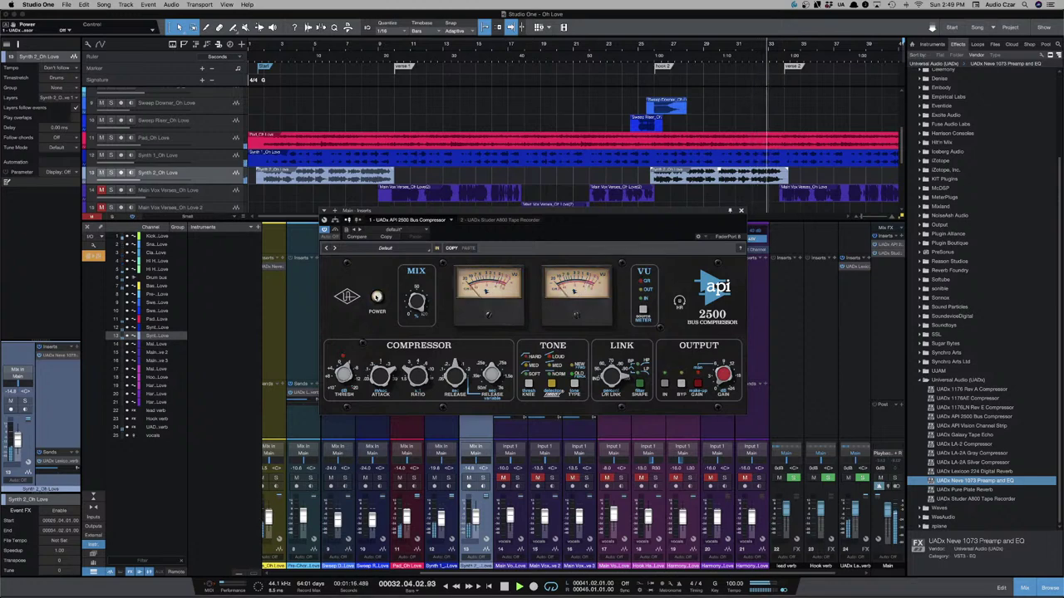
key(shift+b)
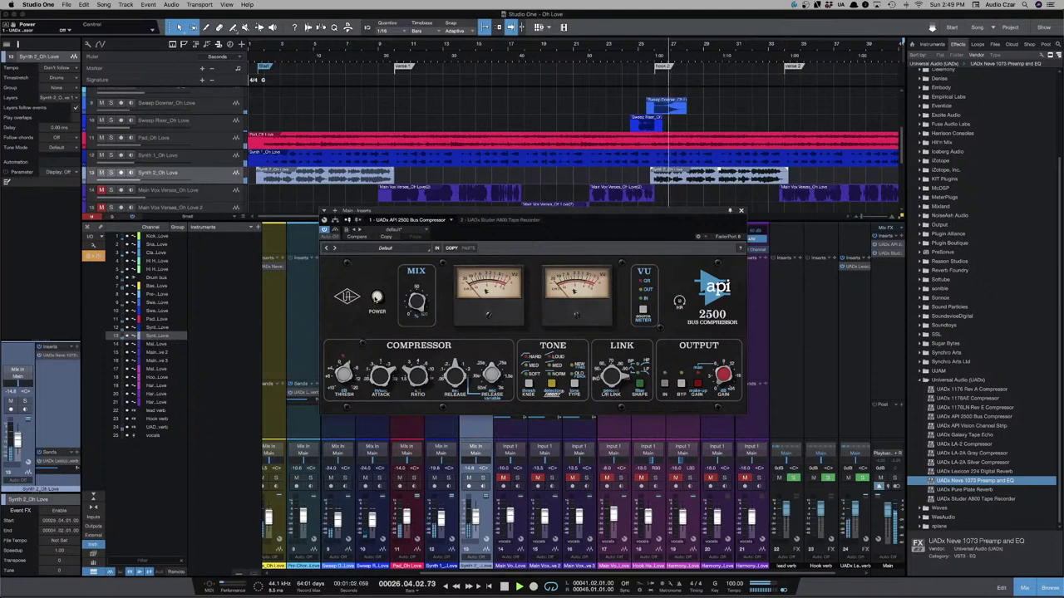
click(376, 297)
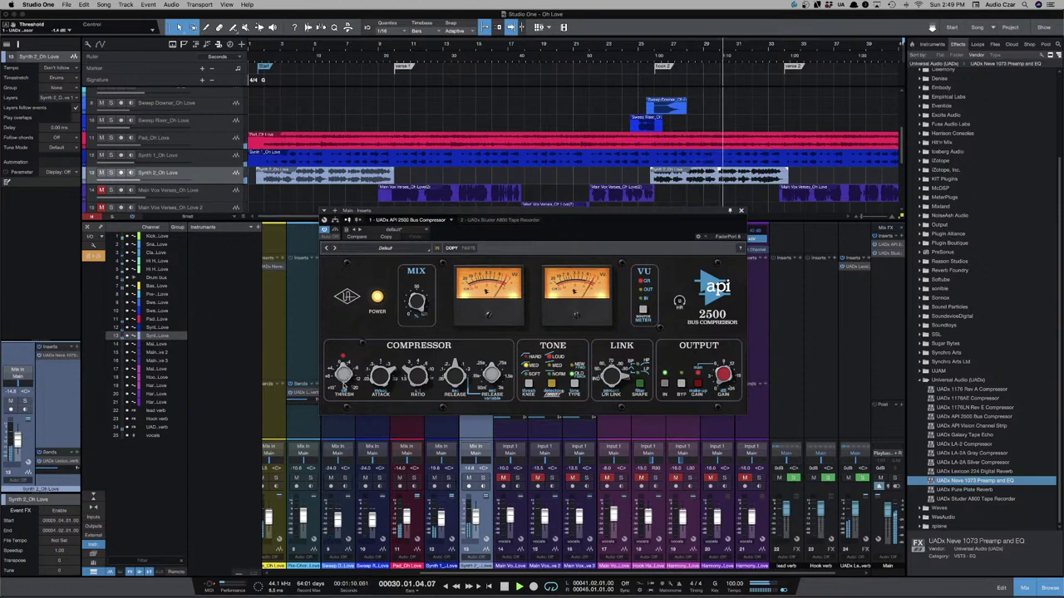
click(377, 297)
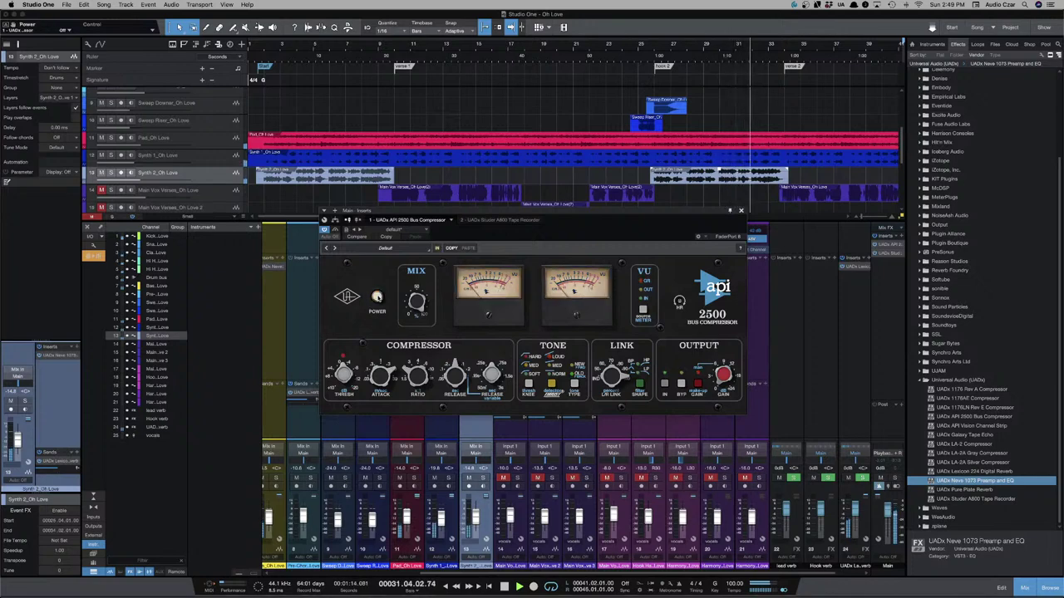
click(376, 296)
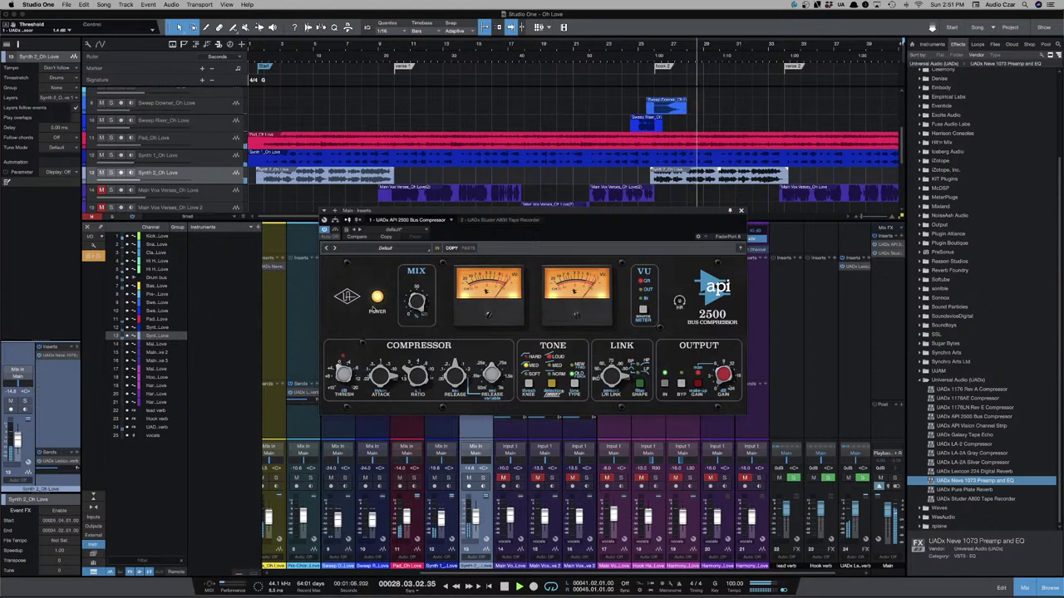
Fine-tune the API 2500's threshold during playback, switching the compressor off and on to compare, and leave it engaged.
click(378, 298)
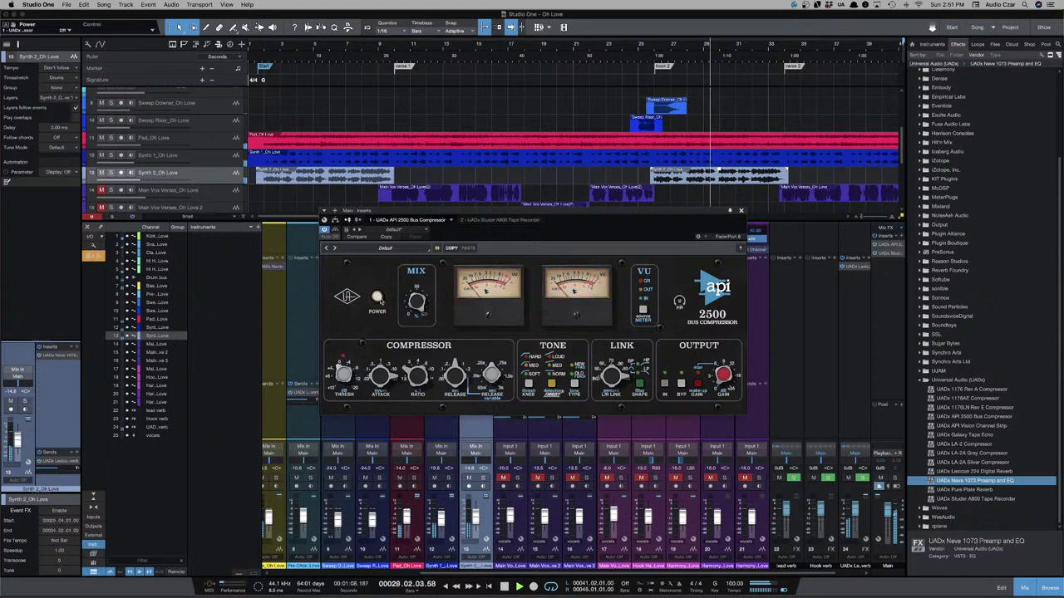
click(378, 297)
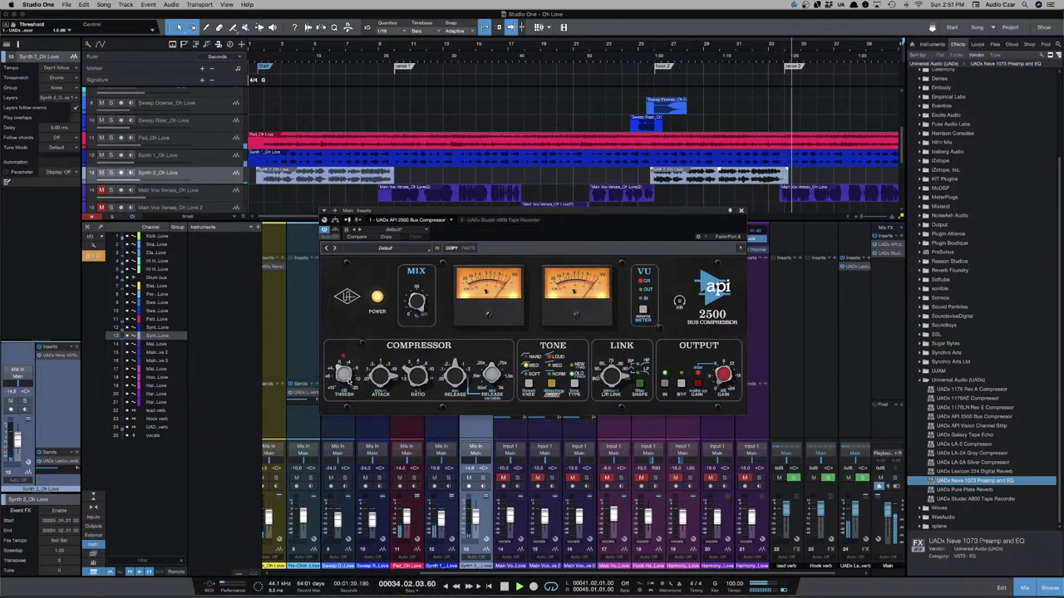
click(376, 297)
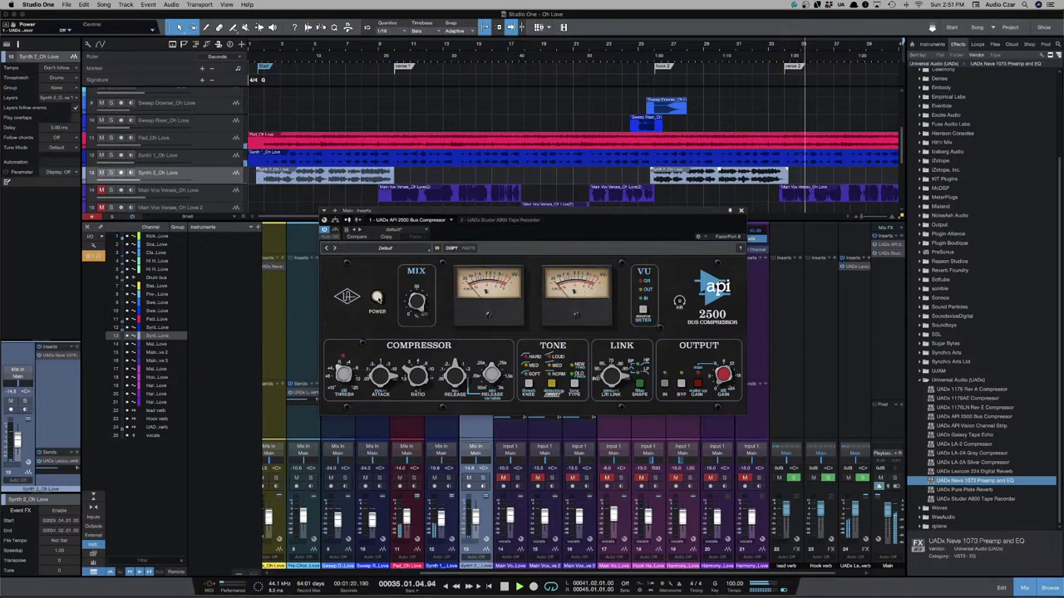
click(376, 296)
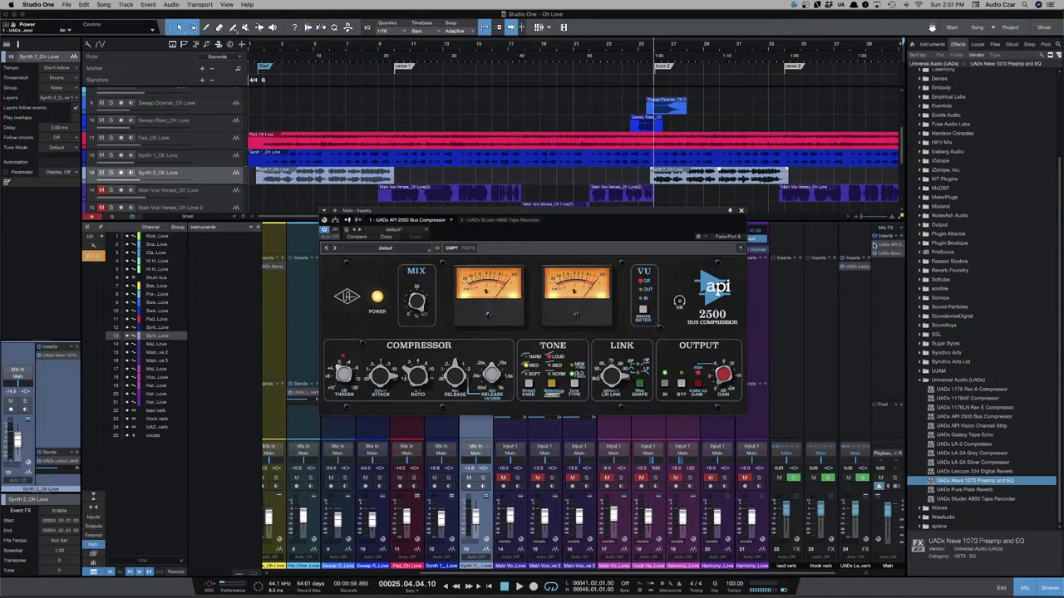
Open the main bus's UADx Studer A800 Tape Recorder and adjust its HF Record EQ during playback.
click(891, 254)
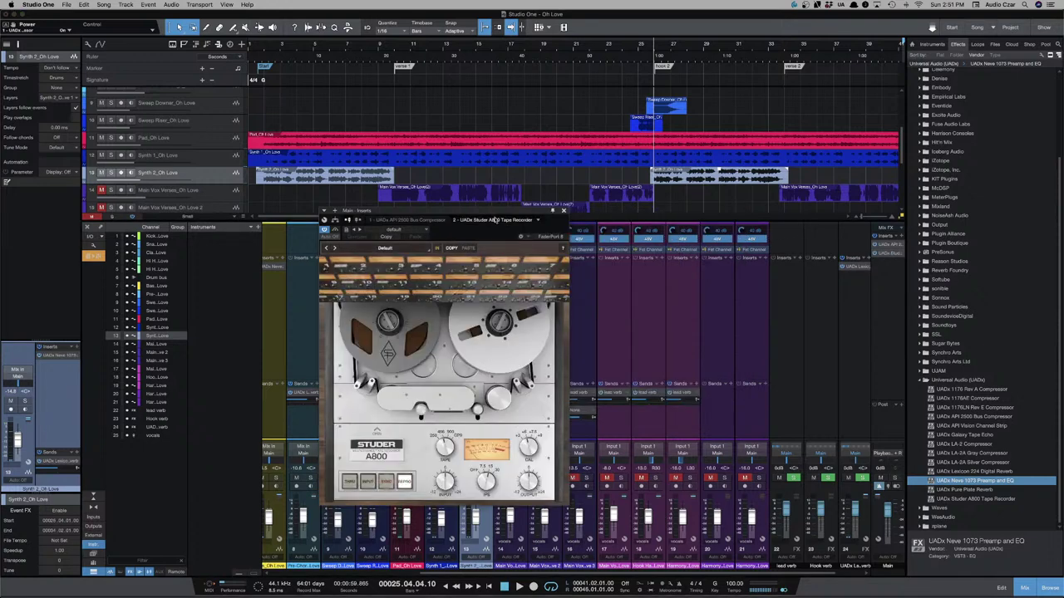
drag(496, 212, 545, 201)
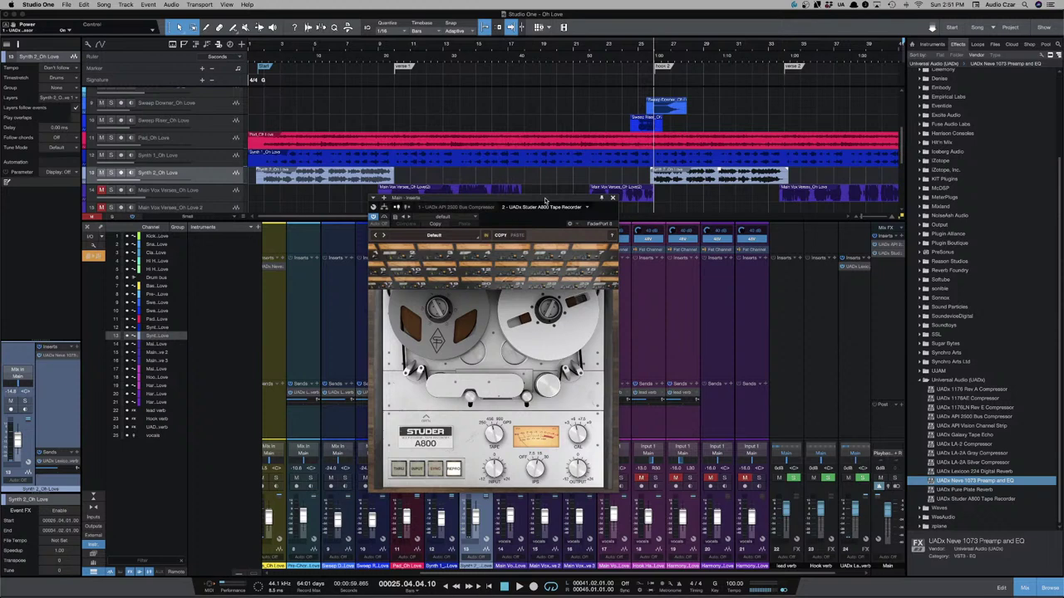
key(space)
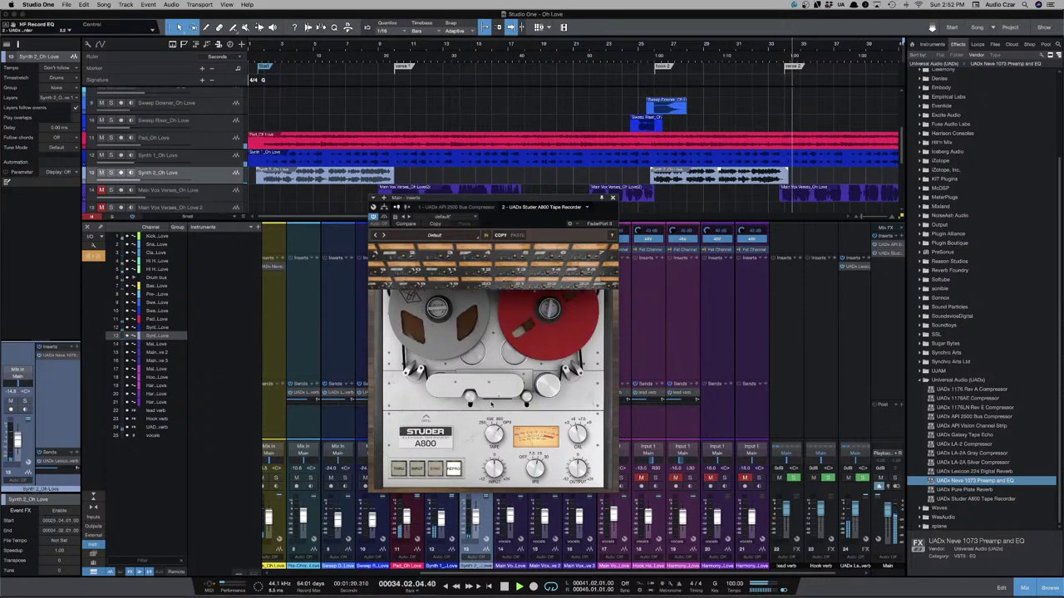
click(426, 418)
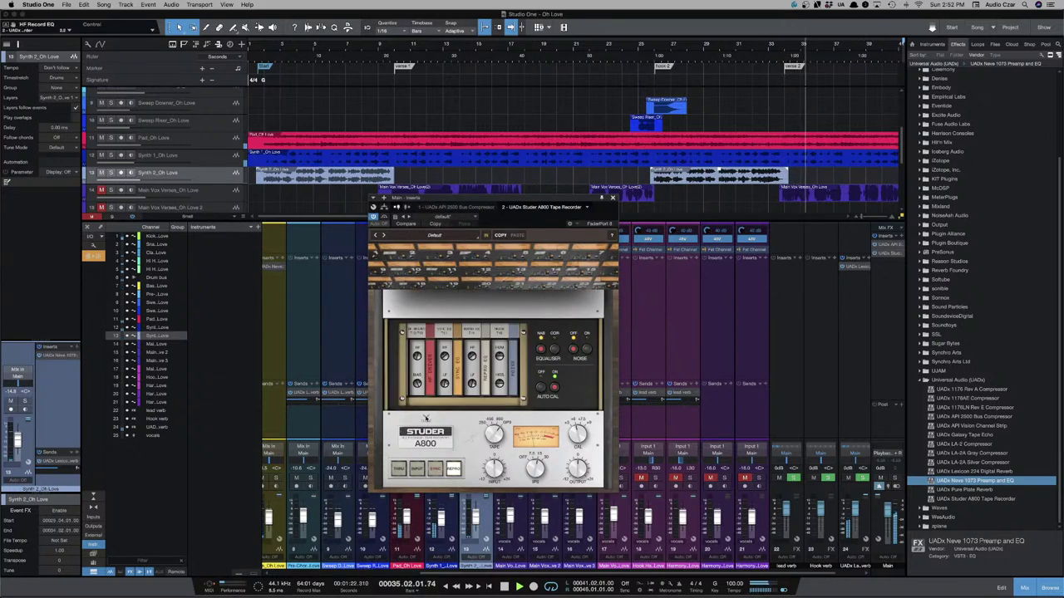
click(426, 418)
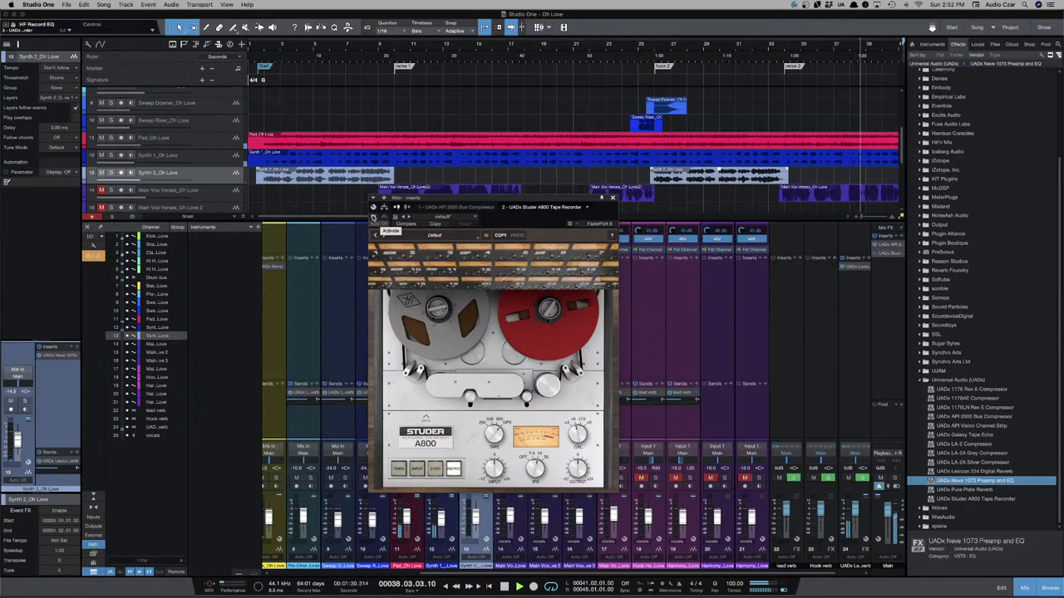
Compare the Studer A800's INPUT and REPRO paths, adjust its input level, and close it with REPRO selected.
click(374, 216)
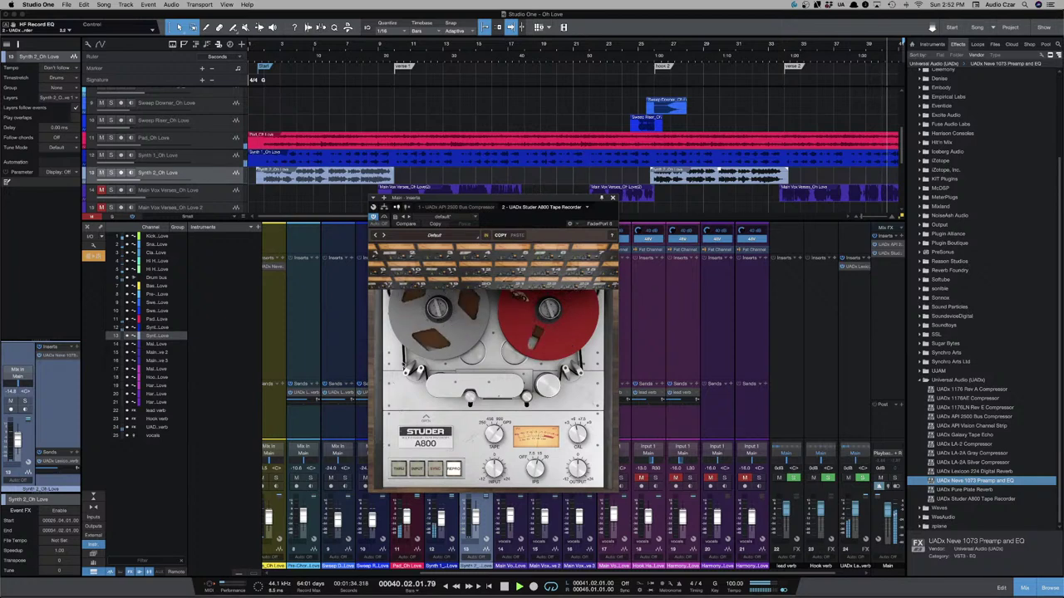
click(415, 468)
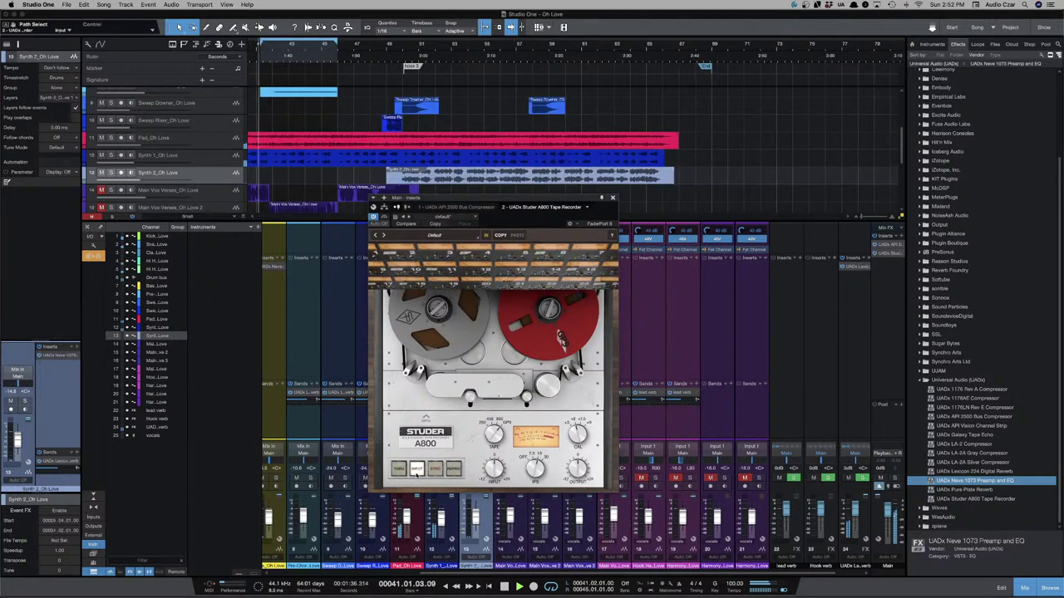
click(451, 470)
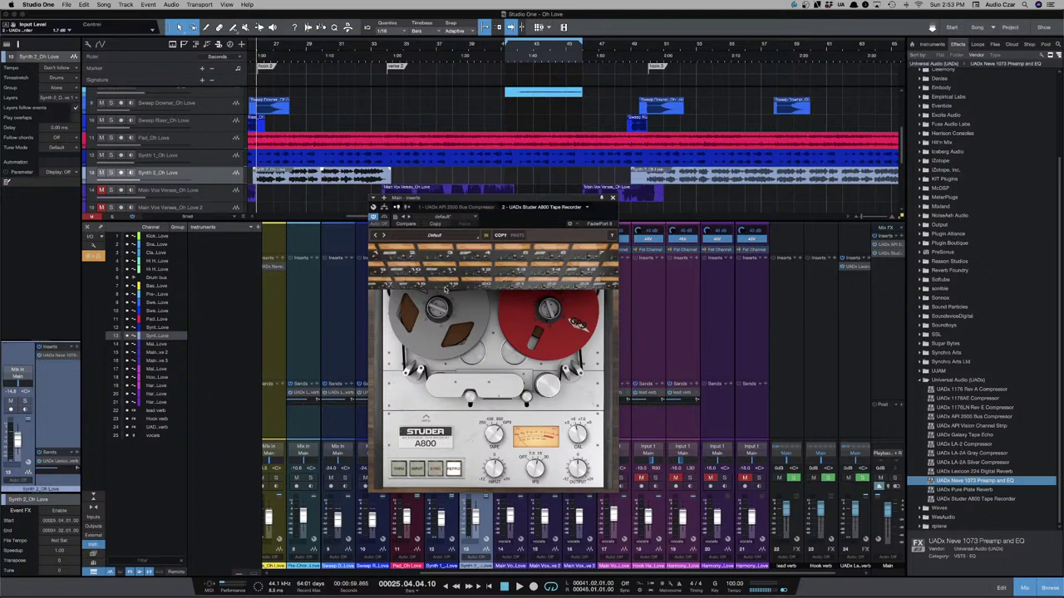
click(613, 197)
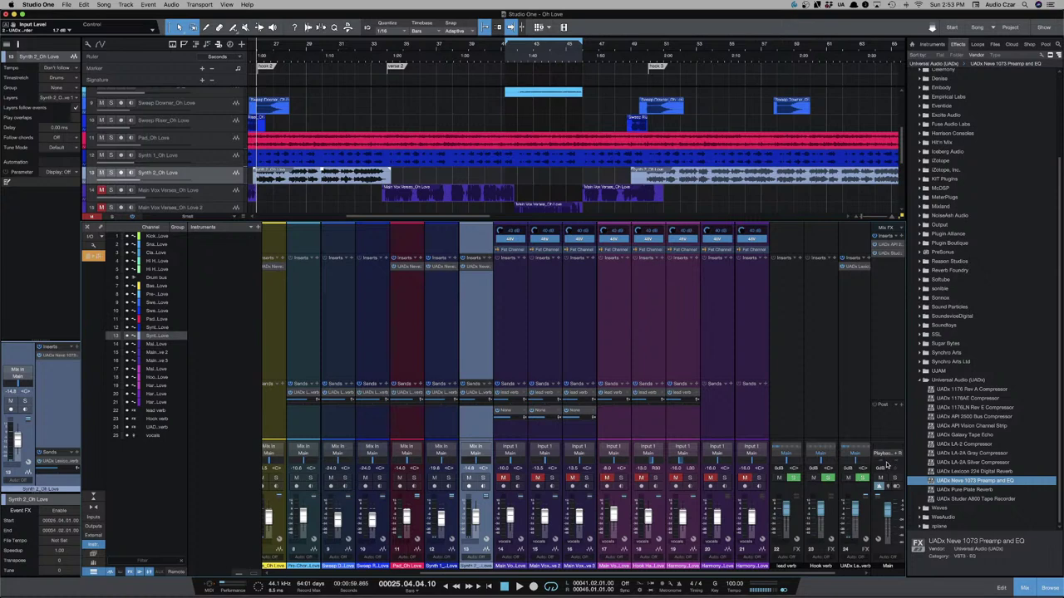
Insert a Level Meter after the Studer A800 on the main bus and close its window.
click(902, 238)
text(la)
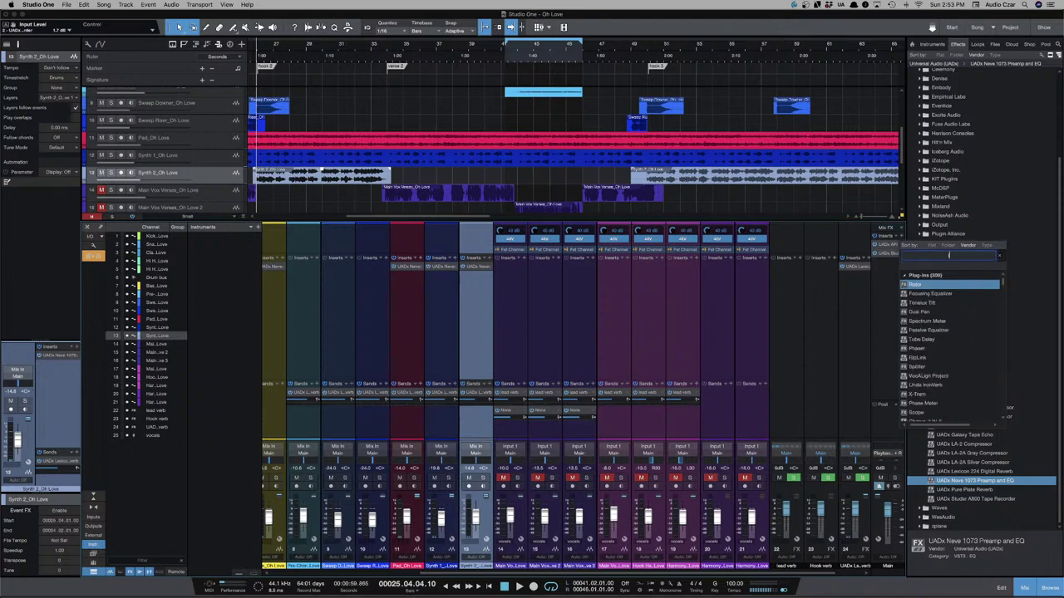
key(BackSpace)
text(ev)
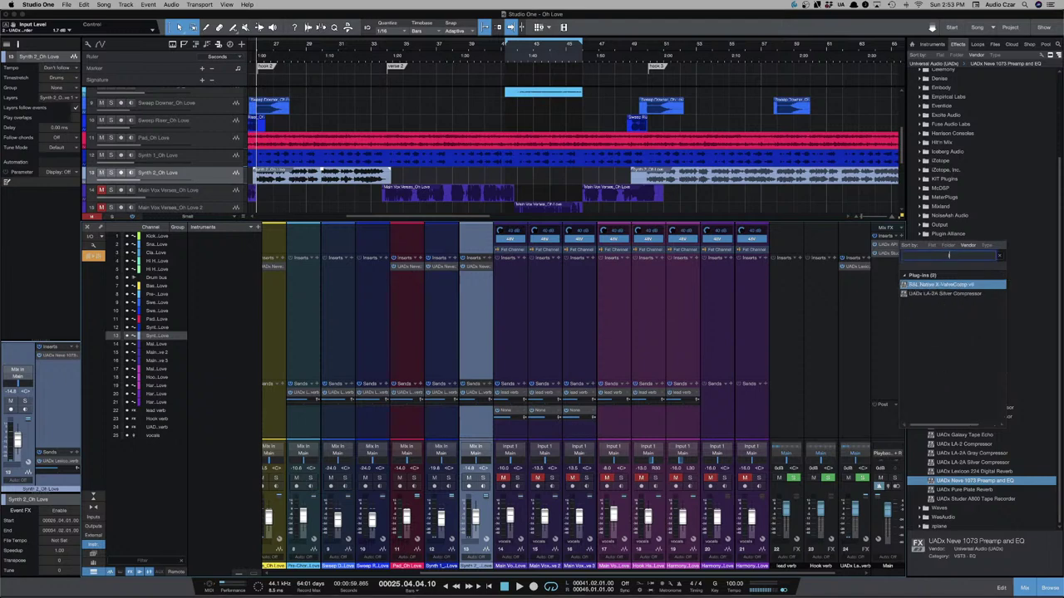
key(Return)
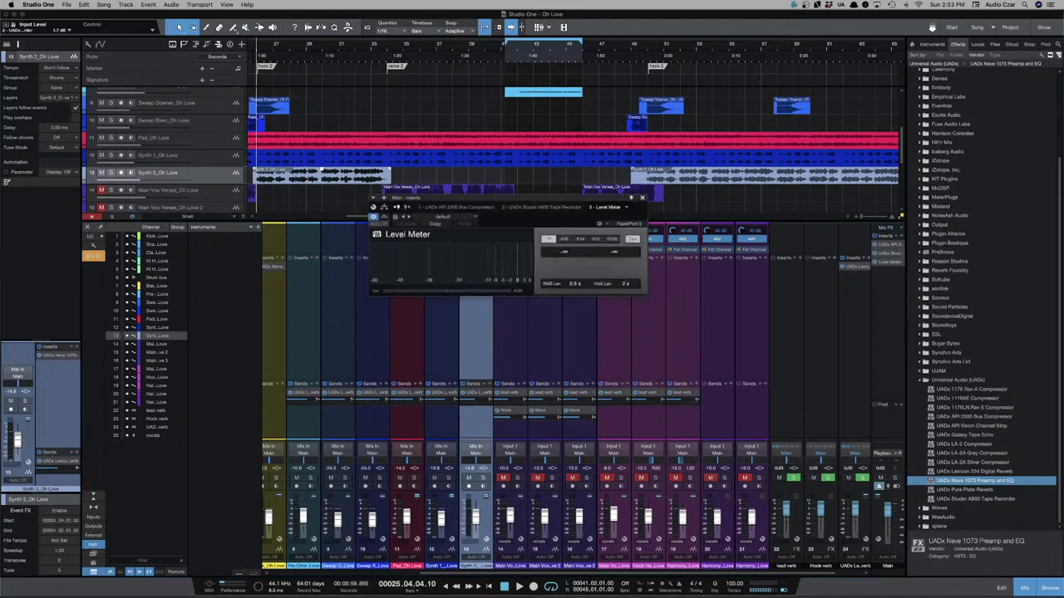
click(643, 198)
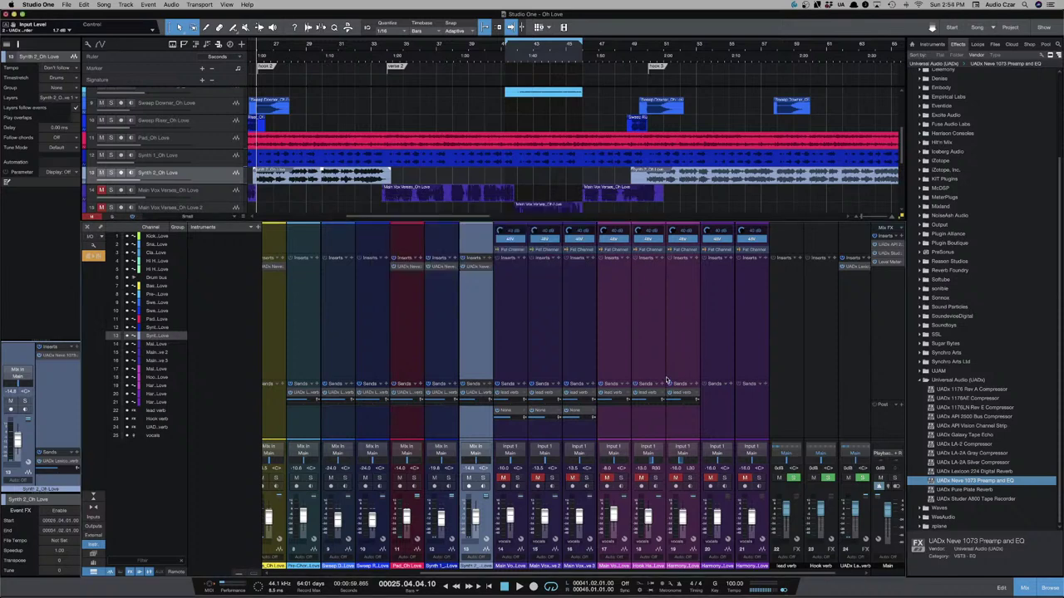
Hide the browser, then select and unmute the Main Vox Hook_Oh Love and Hook Harmony_Oh Love tracks.
key(F5)
scroll(452, 160, down, 3)
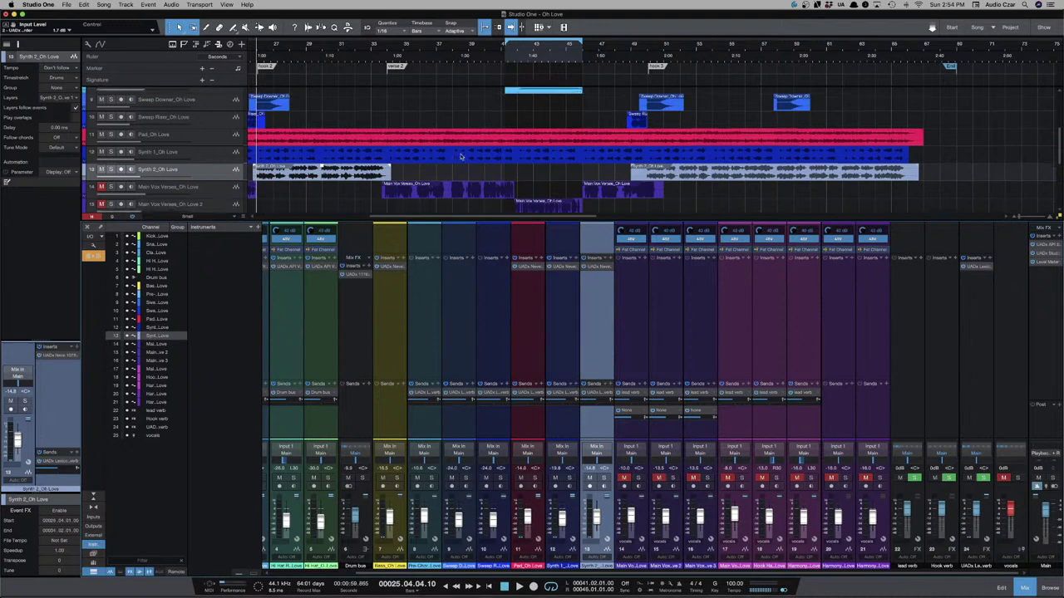
scroll(453, 160, left, 10)
scroll(453, 160, down, 3)
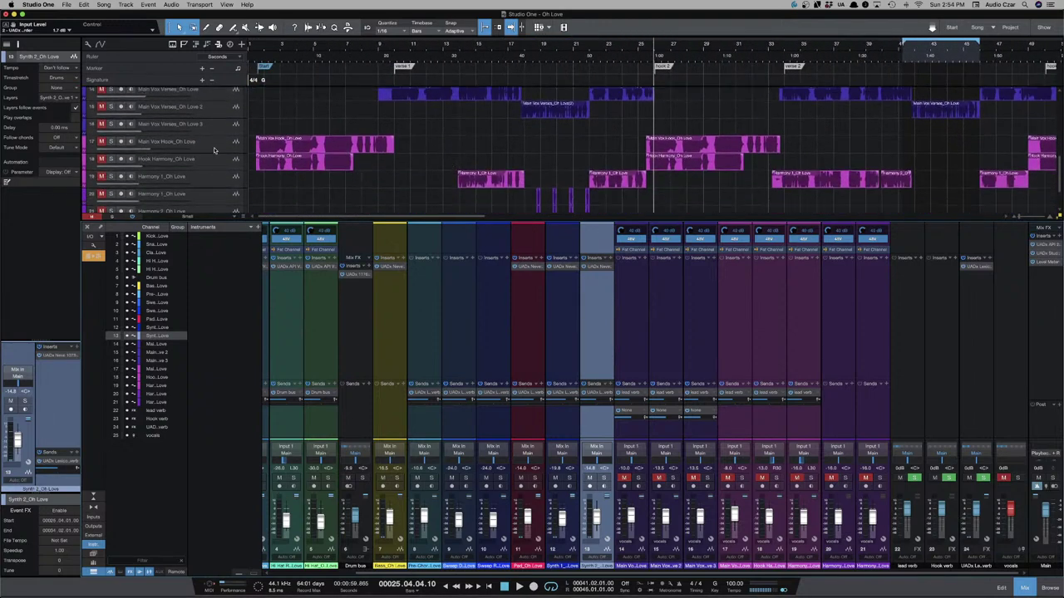
click(214, 147)
shift+click(216, 164)
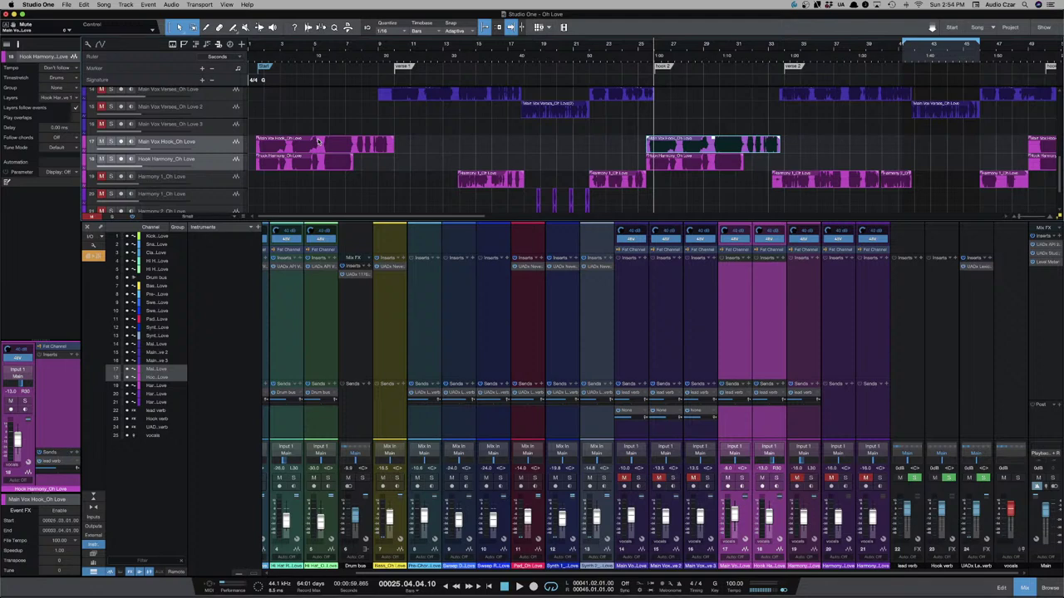
Play the song from the start and select only the Main Vox Hook_Oh Love channel.
key(comma)
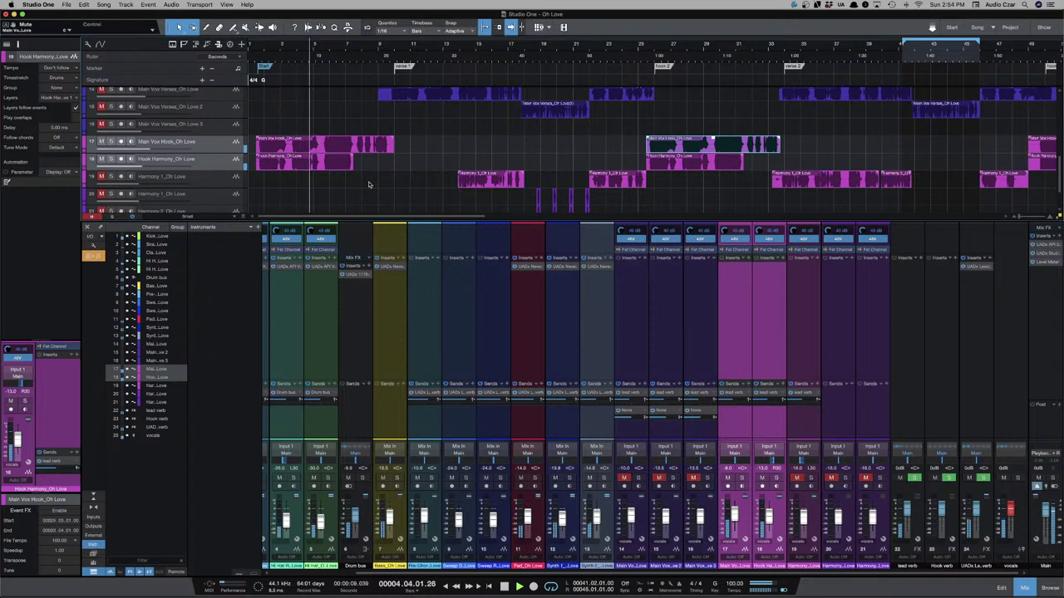
click(770, 308)
click(743, 317)
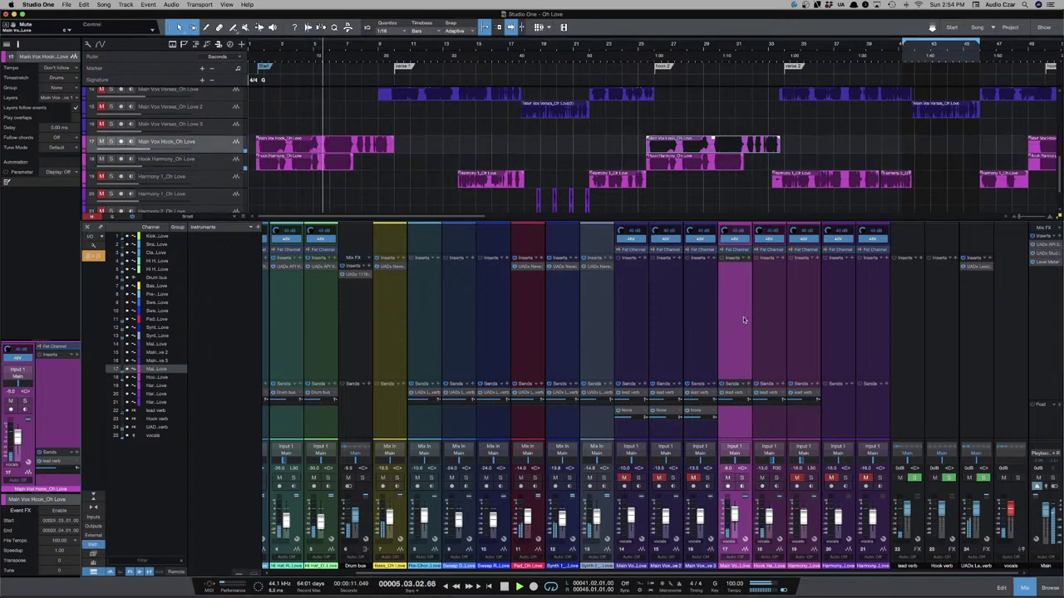
Show the effects browser and play the song looped over the first Main Vox Hook_Oh Love clip.
key(F5)
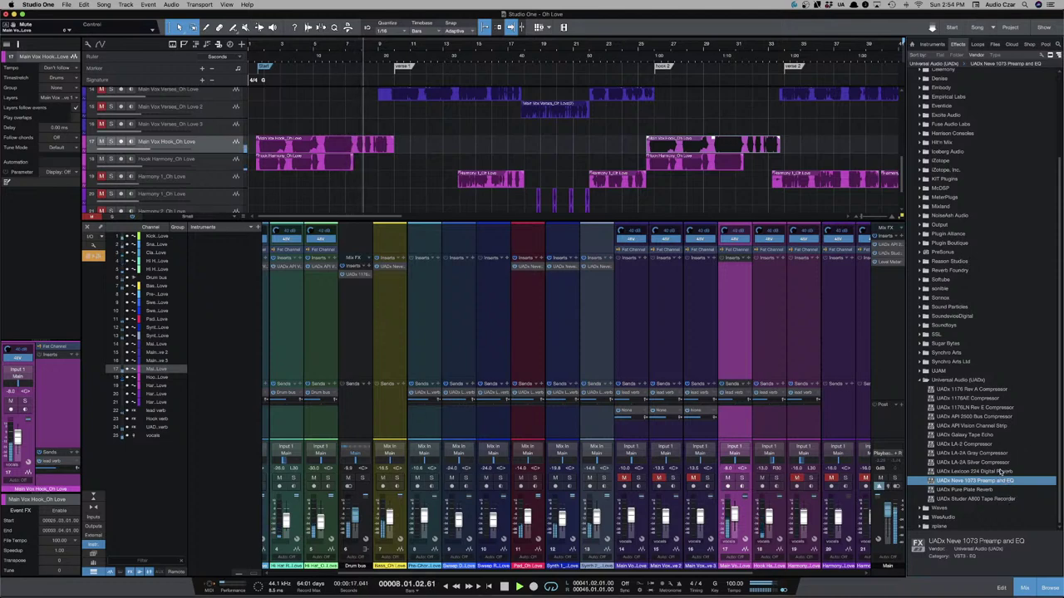
click(329, 149)
key(space)
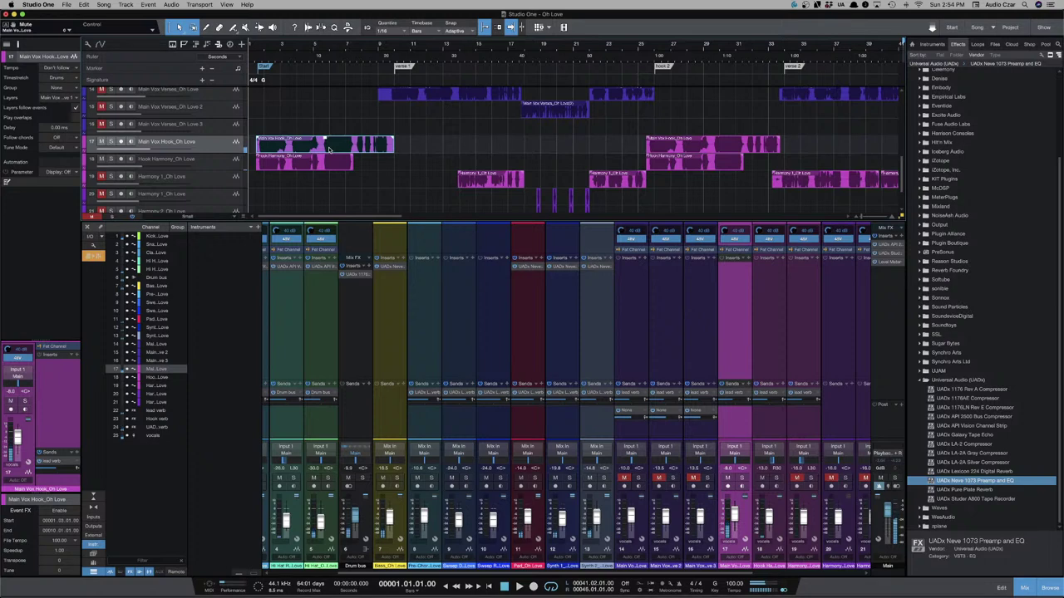
key(space)
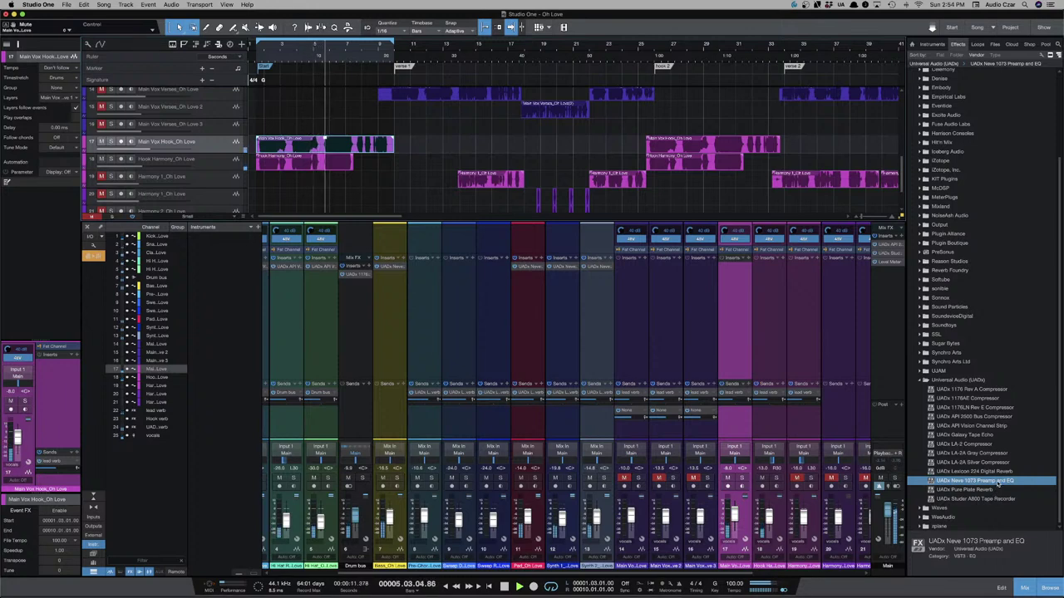
Insert the UADx Neve 1073 Preamp and EQ on Main Vox Hook_Oh Love and Hook Harmony_Oh Love, then show the main vocal's instance.
drag(998, 482, 761, 270)
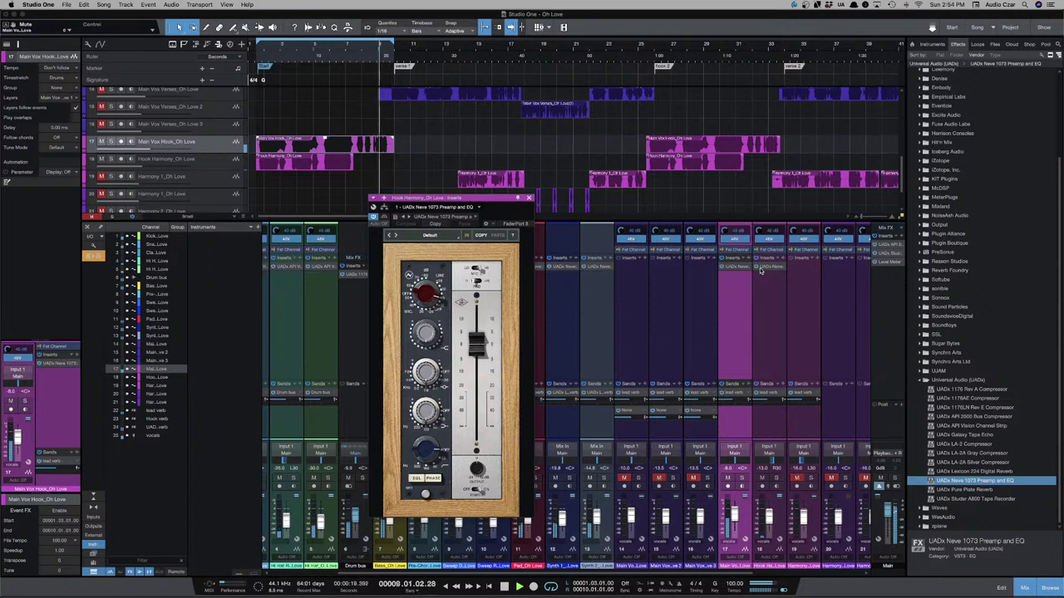
key(space)
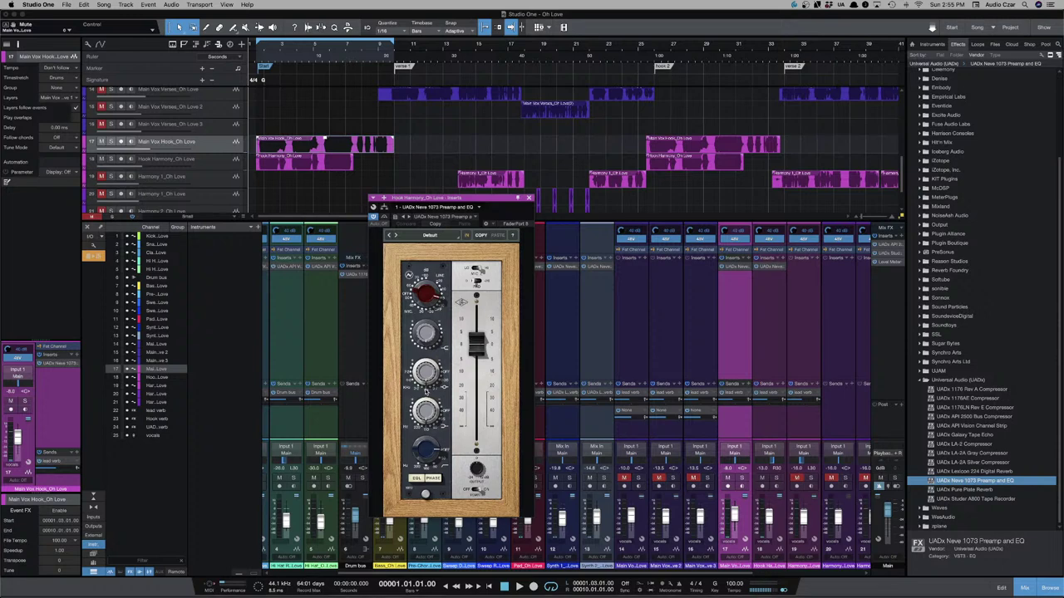
click(759, 342)
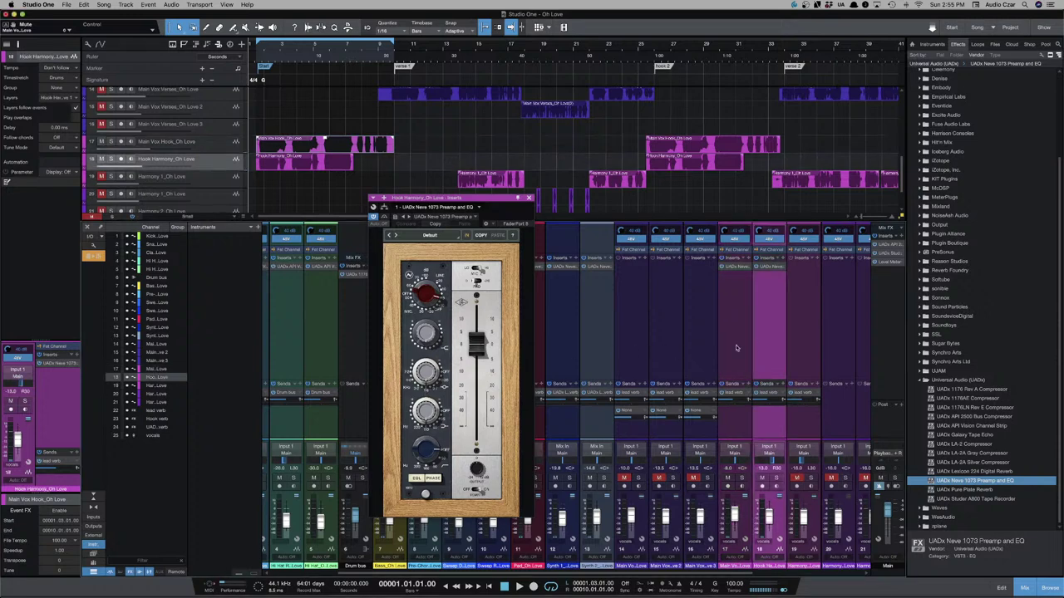
click(734, 347)
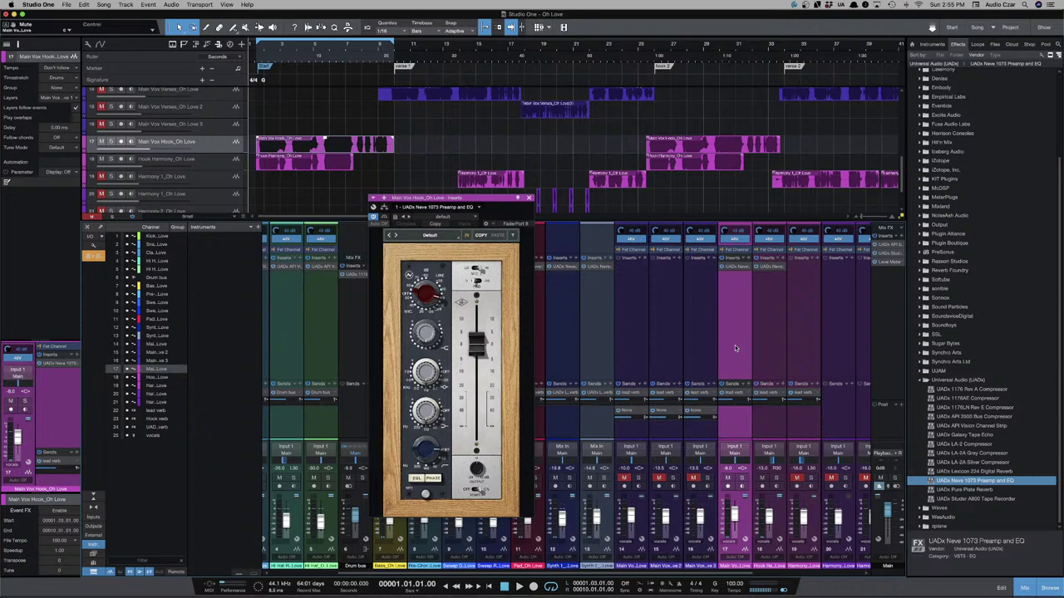
Cut the low-frequency gain on the Main Vox Hook_Oh Love Neve 1073 during playback, then close its window.
click(211, 147)
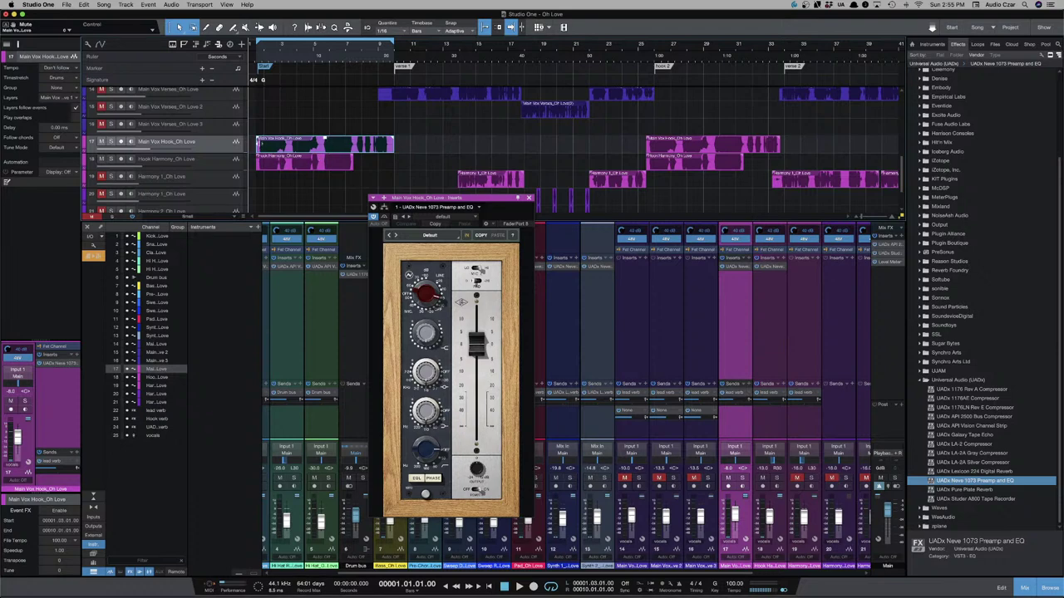
key(space)
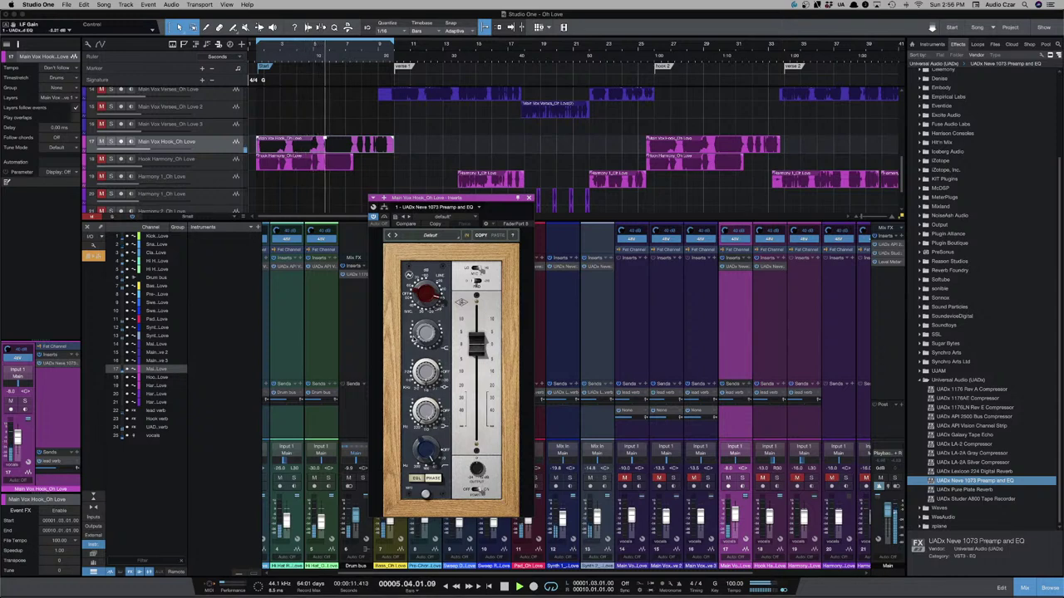
key(space)
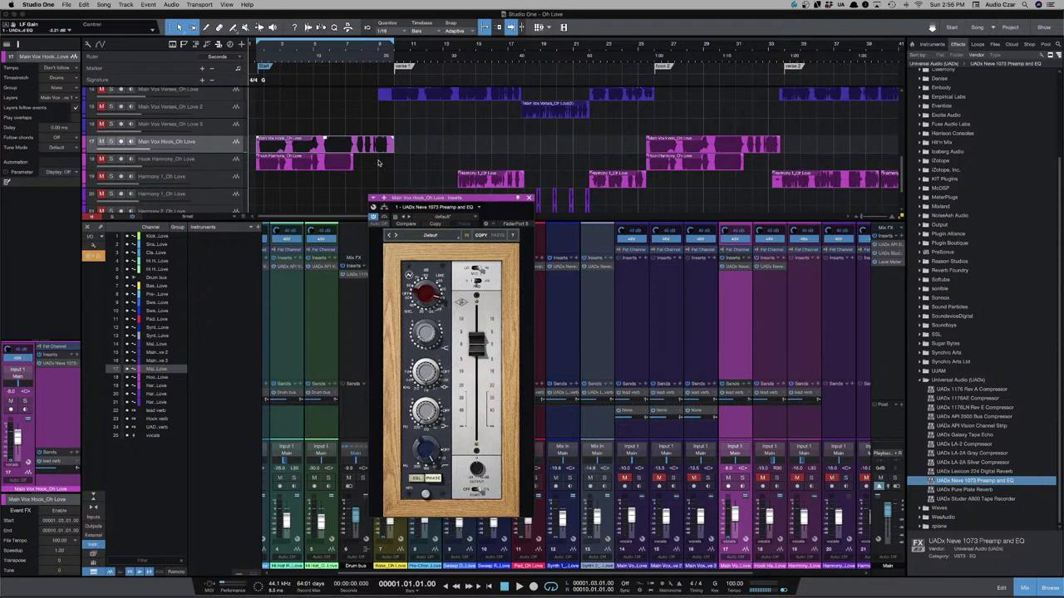
click(530, 198)
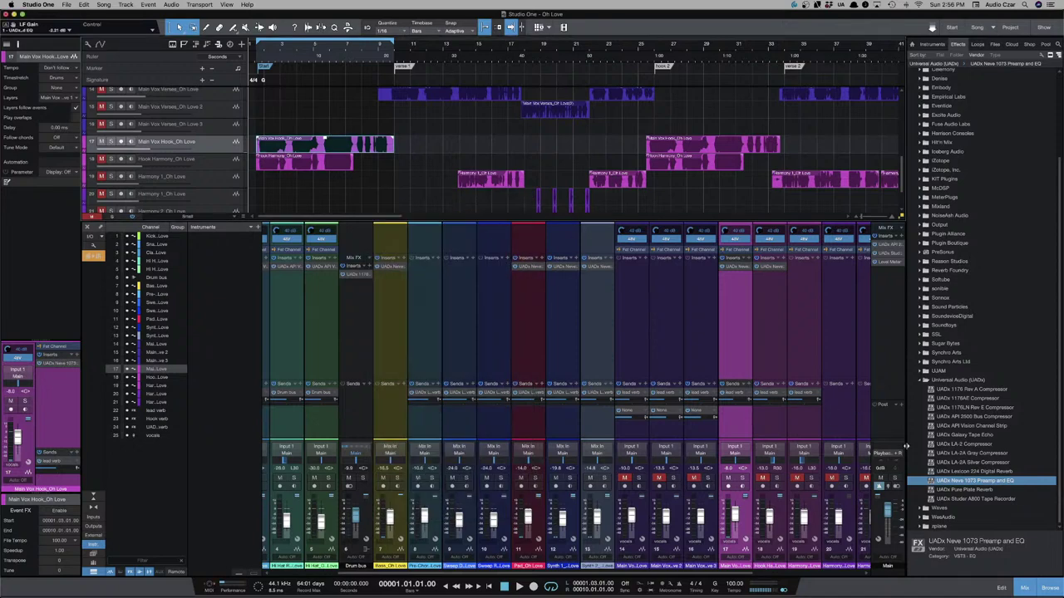
Insert the UADx LA-2A Silver Compressor after the Neve 1073 on the Main Vox Hook_Oh Love channel.
click(999, 454)
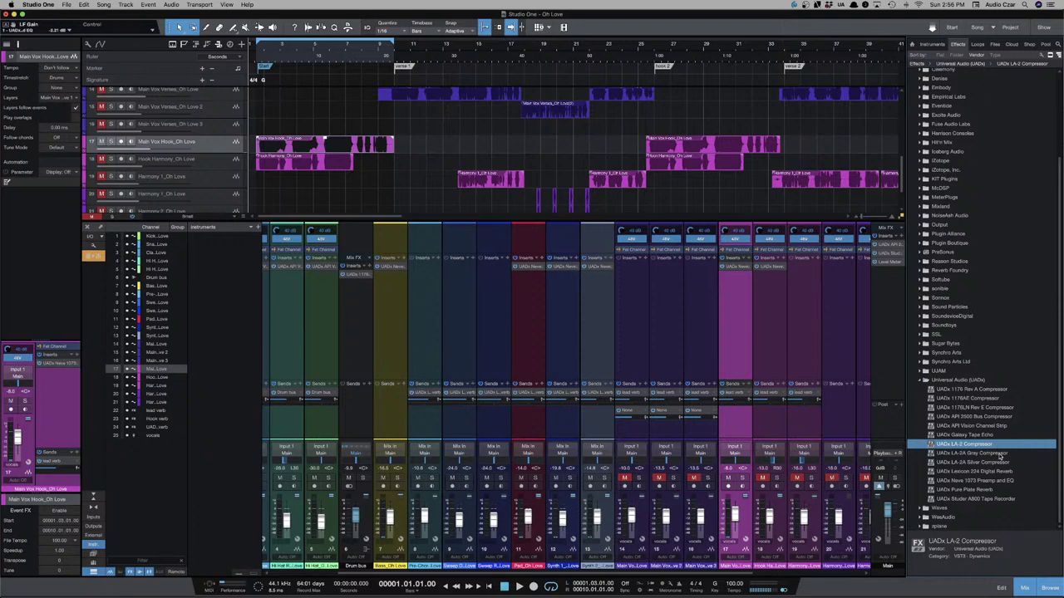
click(1000, 462)
click(998, 454)
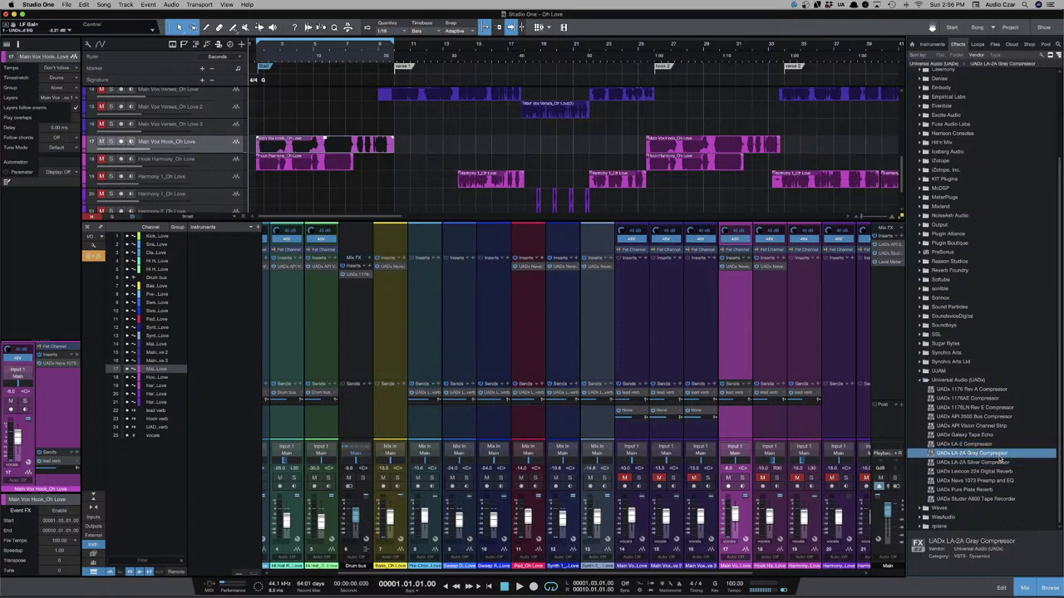
click(997, 462)
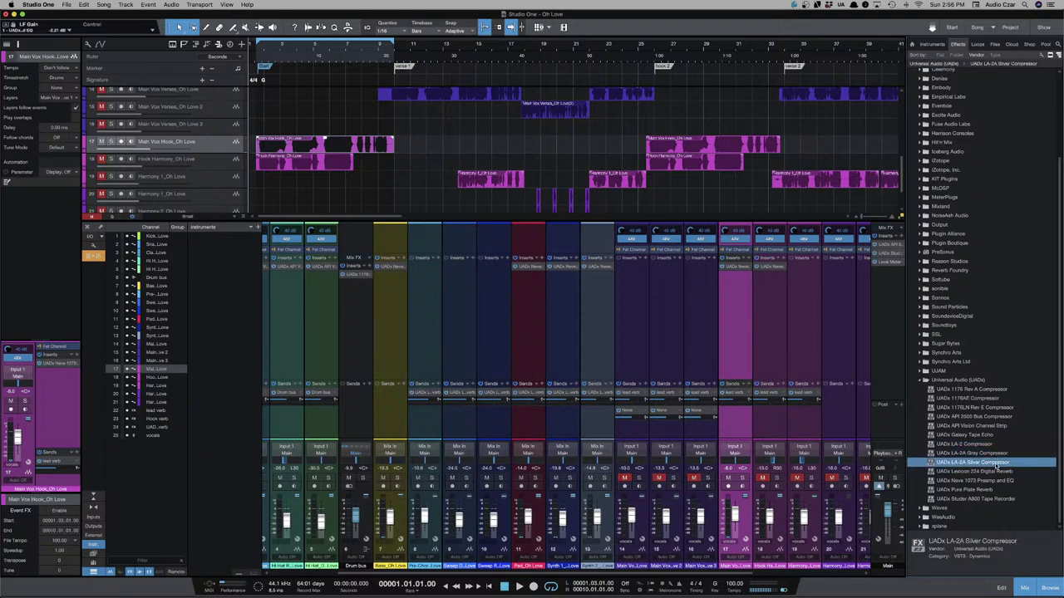
click(998, 454)
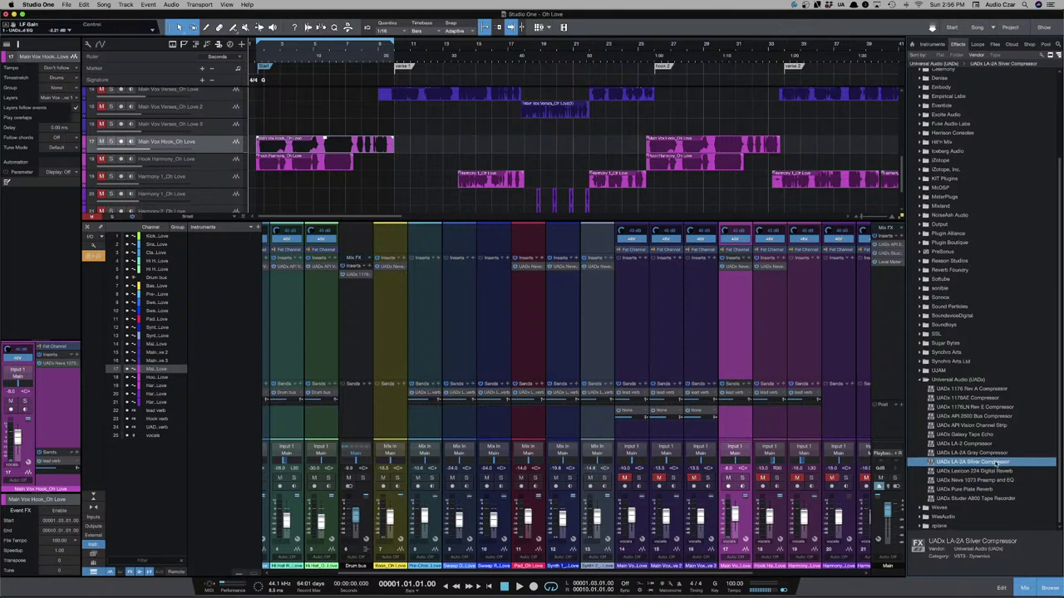
click(997, 463)
drag(997, 462, 731, 322)
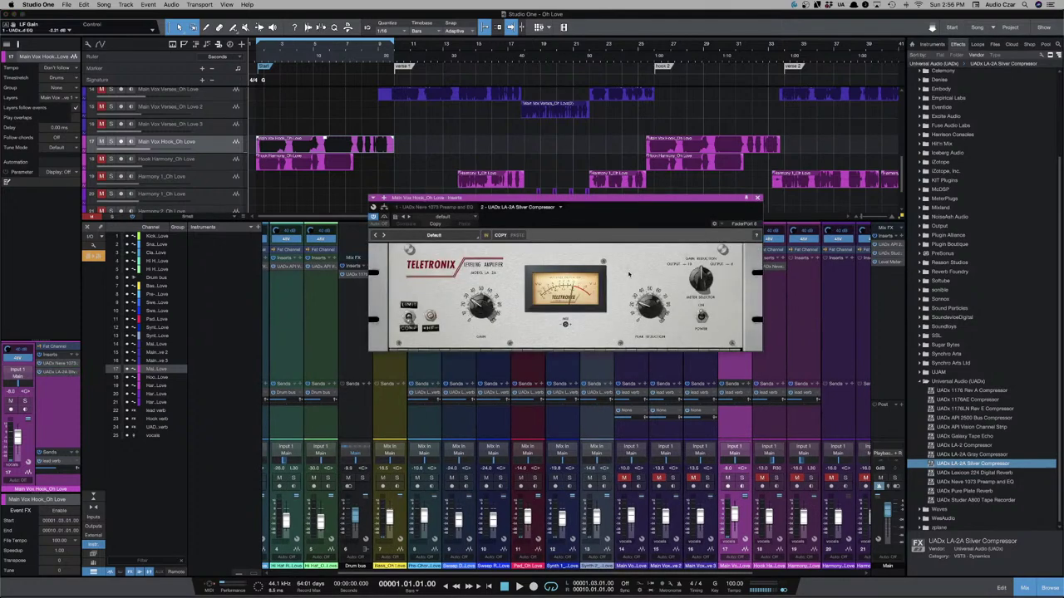
Play the hook loop to check the LA-2A Silver's compression on the main vocal, then close its window.
key(space)
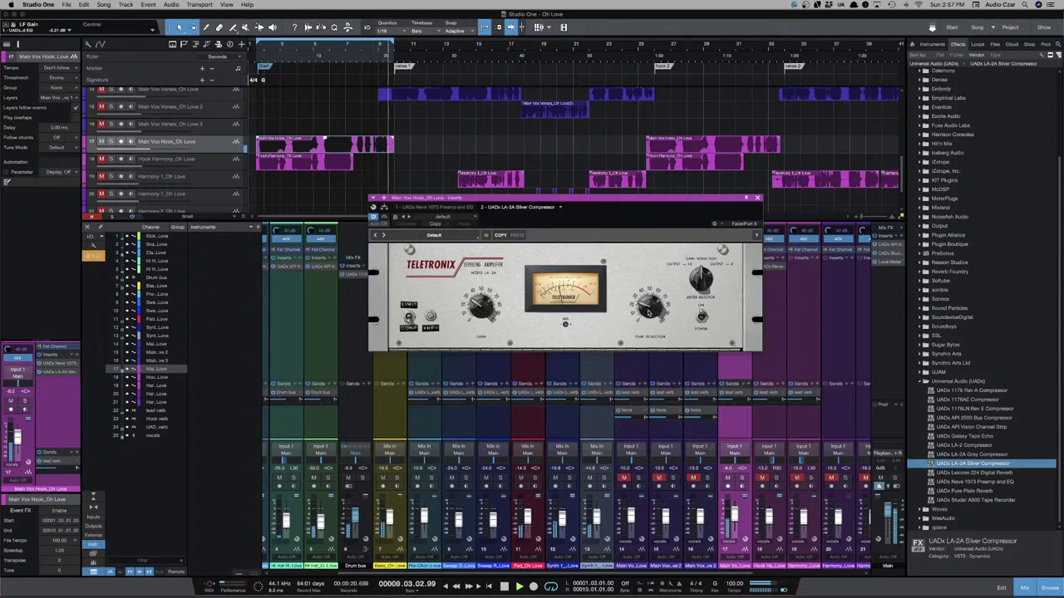
key(space)
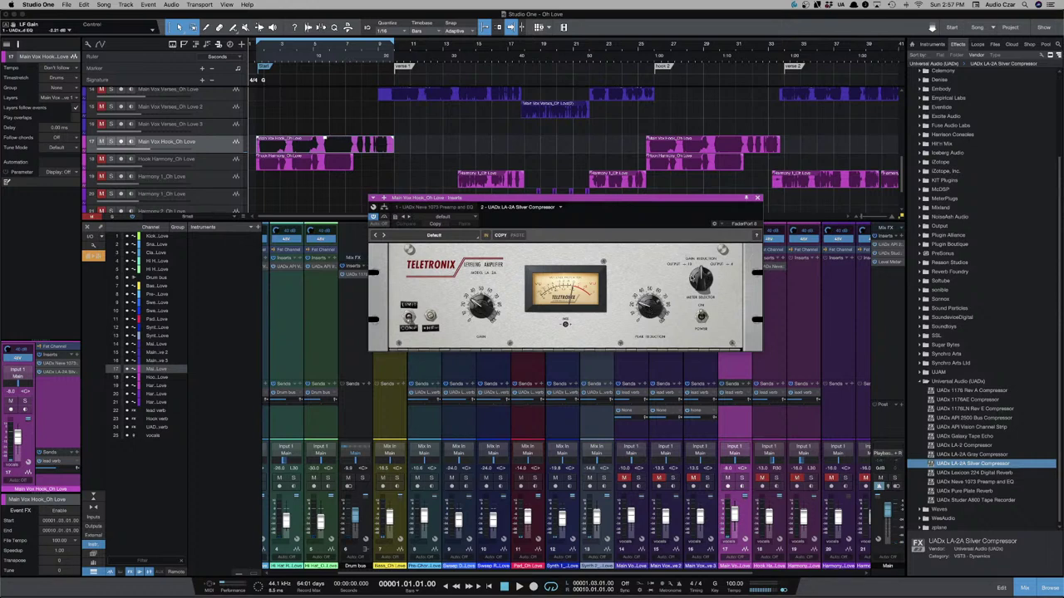
click(757, 198)
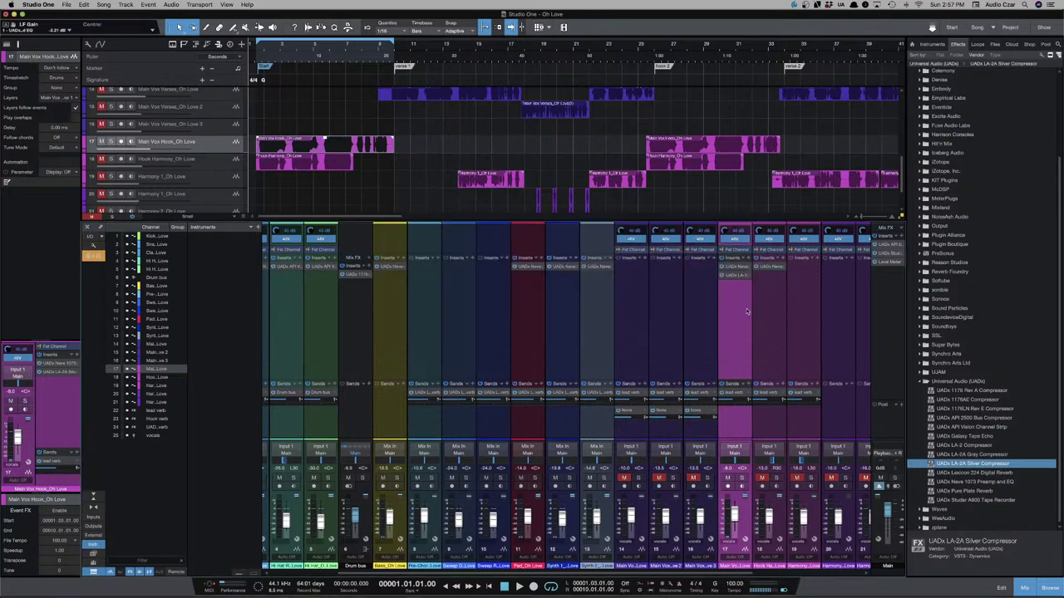
Insert the UADx Pure Plate Reverb on the lead verb channel and move its window off the centre of the mixer.
scroll(748, 349, right, 2)
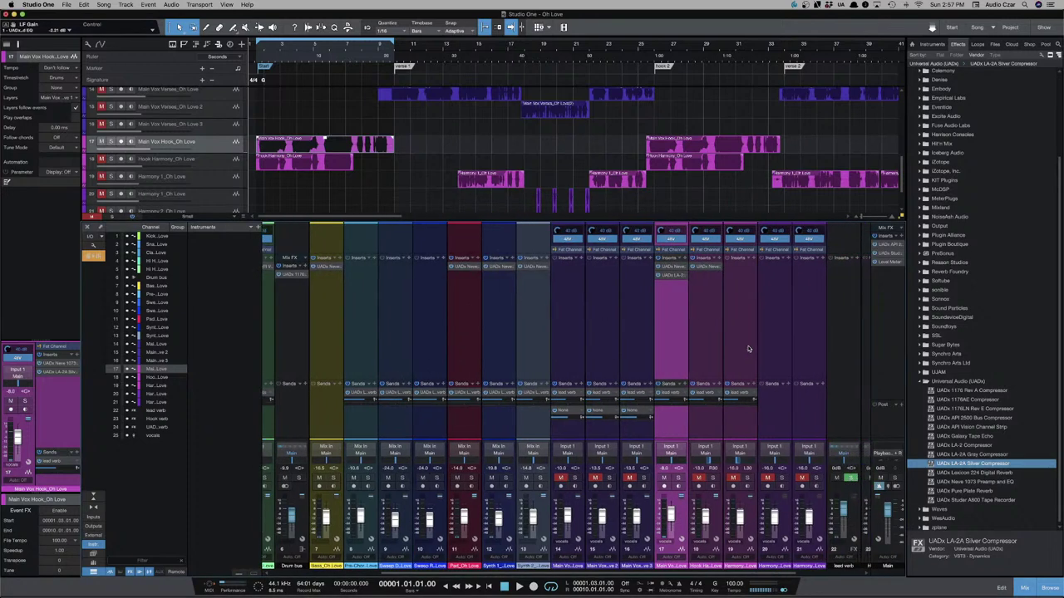
scroll(748, 349, right, 3)
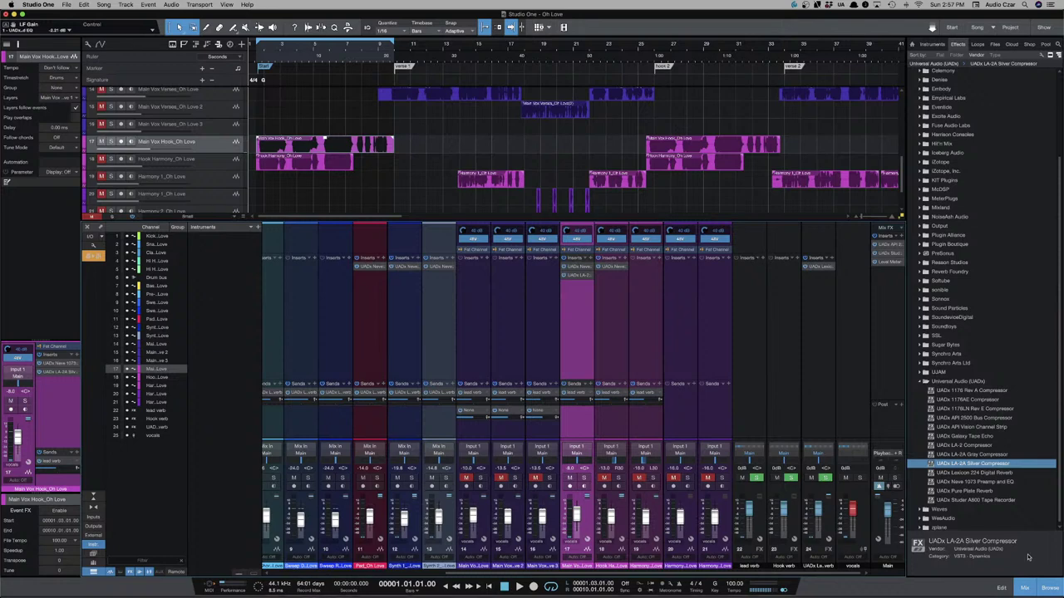
drag(989, 491, 747, 281)
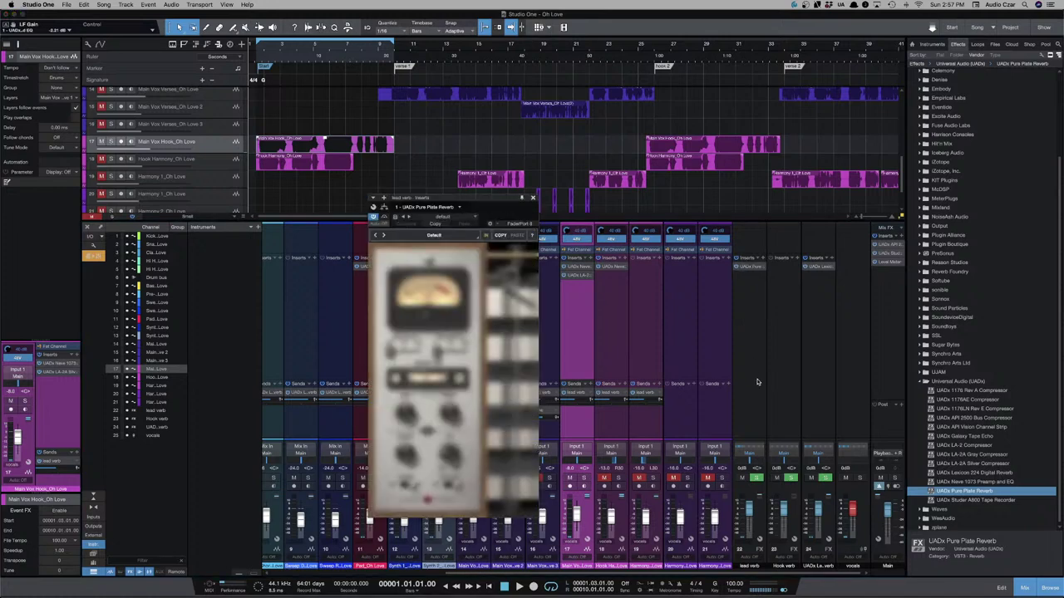
drag(503, 199, 640, 193)
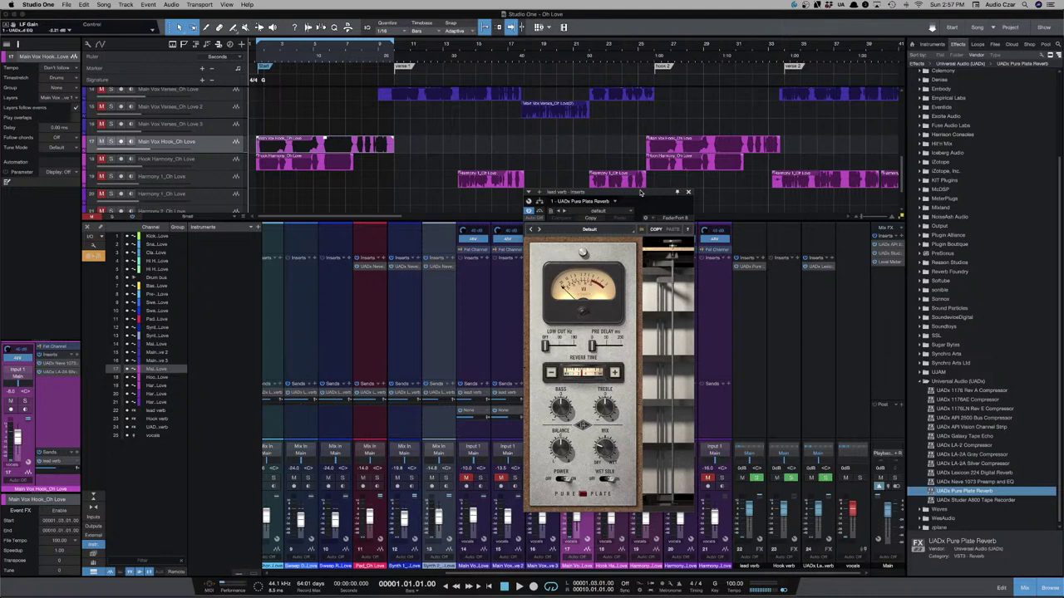
Shorten the Pure Plate's reverb time, set its low cut to 180 Hz, and add a short pre-delay.
scroll(560, 375, down, 3)
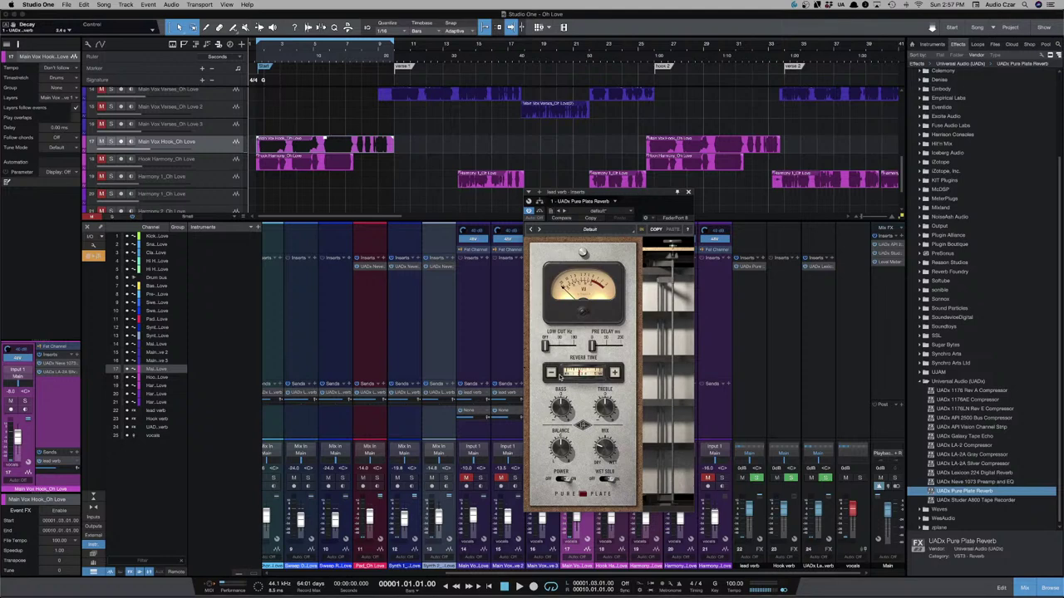
scroll(560, 375, down, 5)
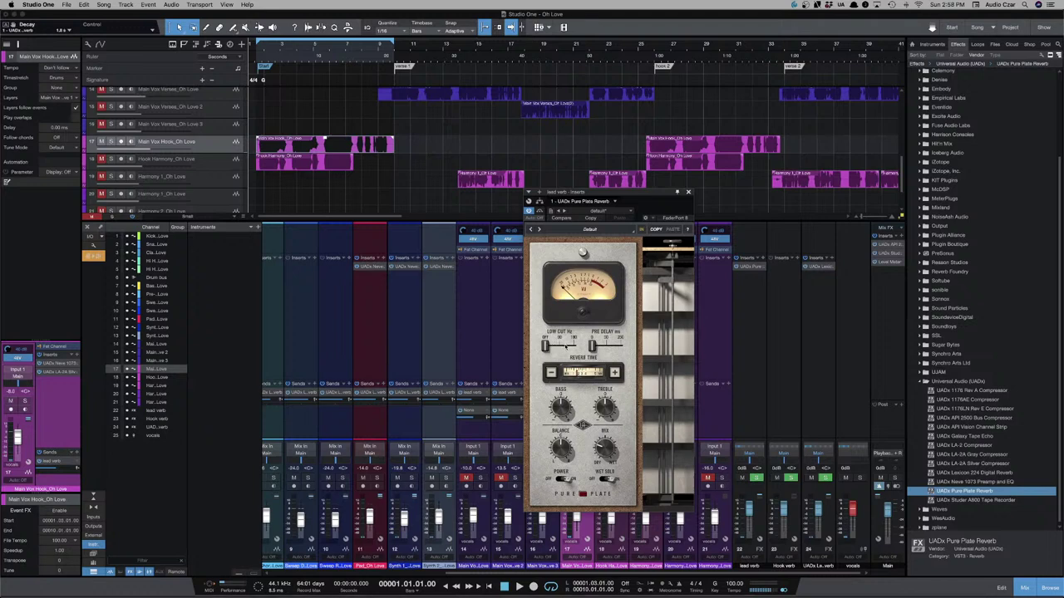
drag(546, 347, 597, 346)
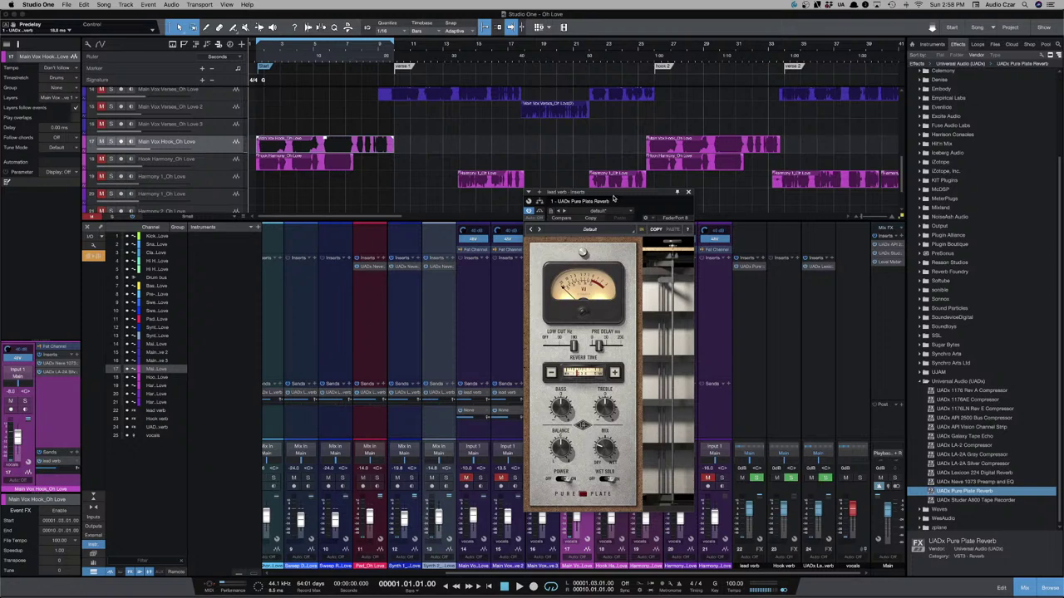
Play the hook loop, shift the Pure Plate's balance toward the left channel, and close its window.
key(space)
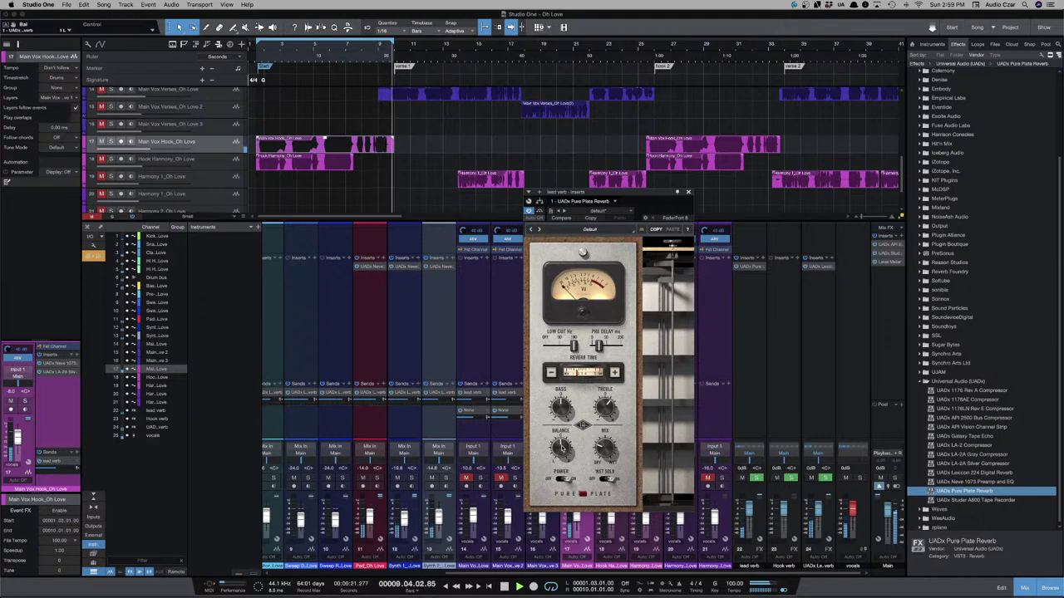
key(space)
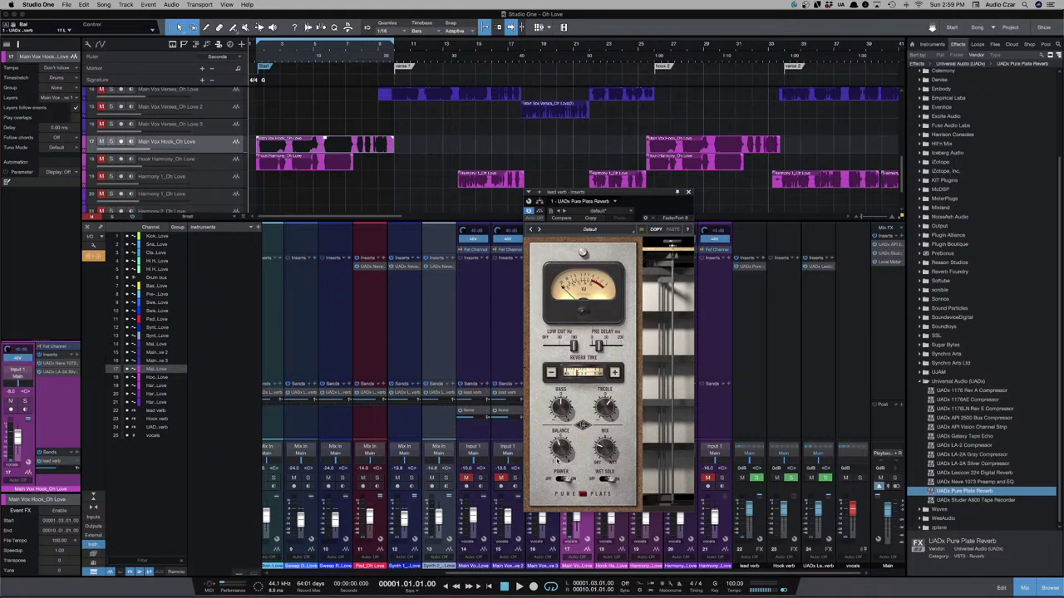
drag(559, 453, 558, 449)
click(689, 192)
Unmute Hook Harmony_Oh Love and set its Neve 1073 high-pass filter to 160 Hz during playback, then close the plug-in.
key(space)
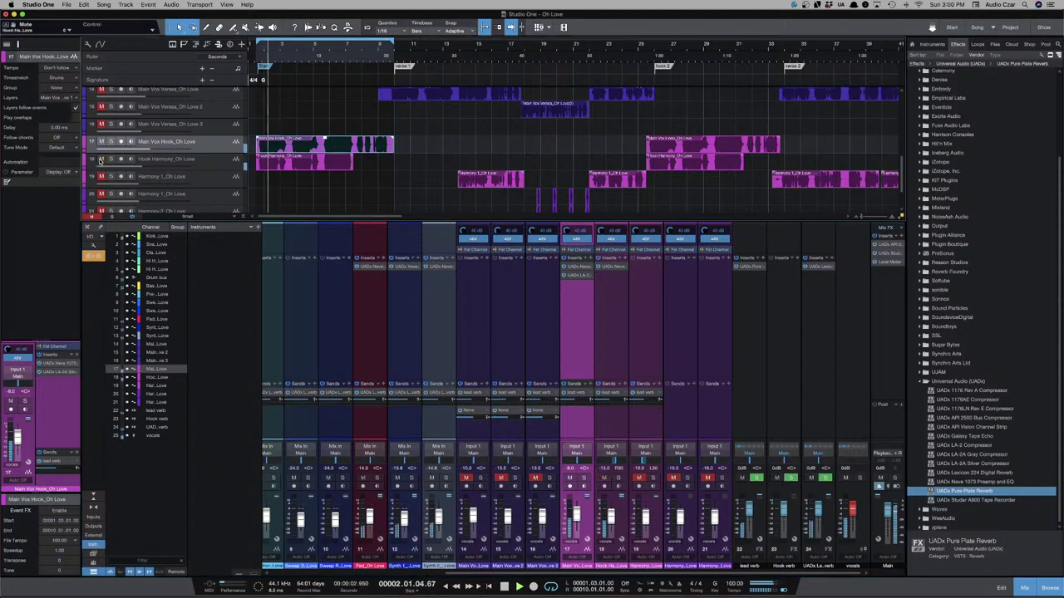
click(610, 267)
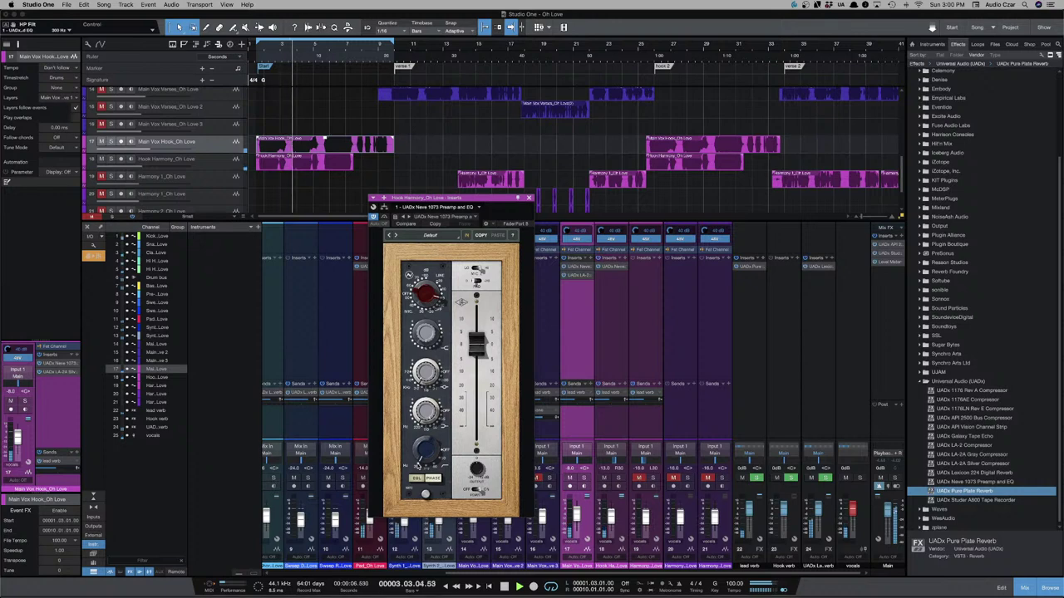
drag(422, 470, 429, 487)
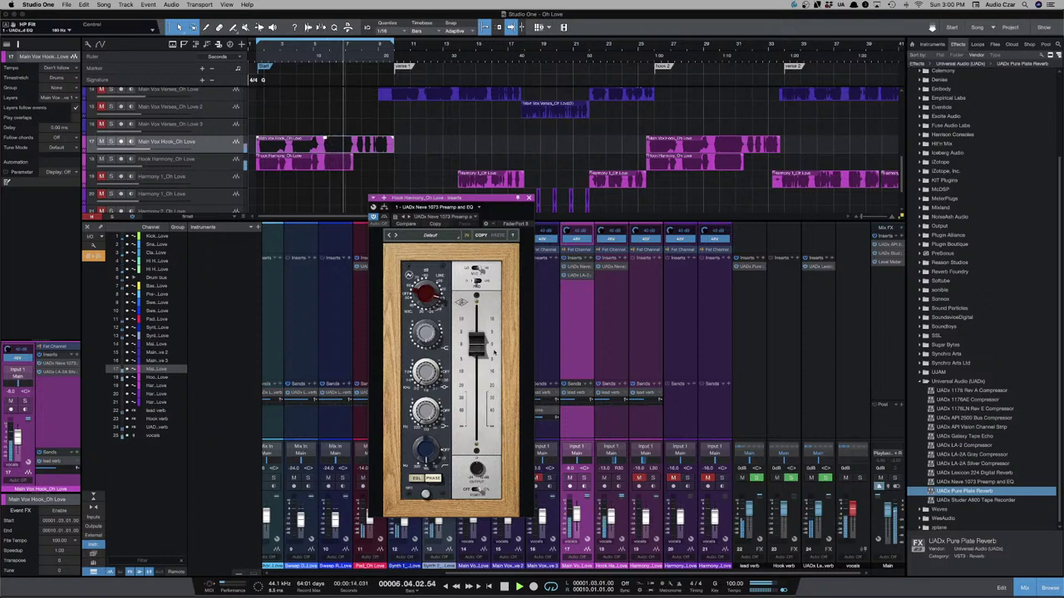
click(529, 198)
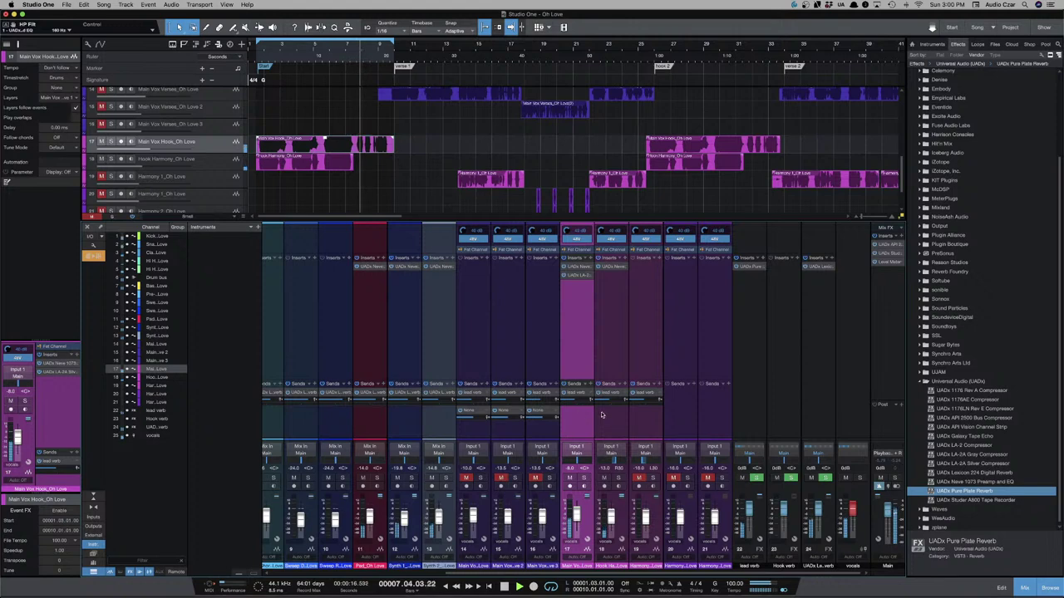
Lower the lead verb send level on Hook Harmony_Oh Love, stop playback, and reopen that channel's Neve 1073.
mouse_move(608, 403)
scroll(609, 403, down, 5)
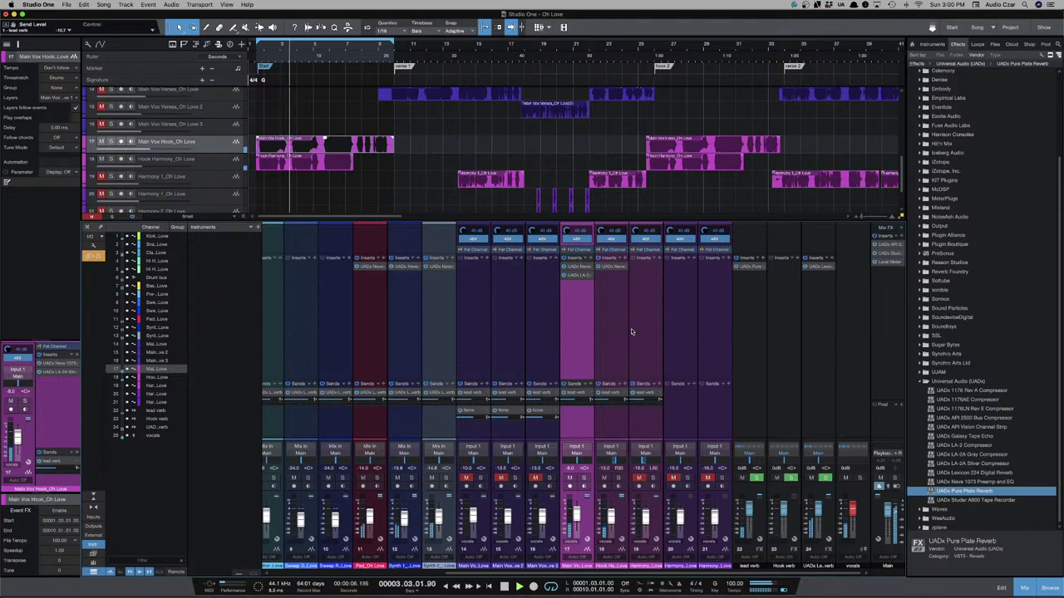
key(space)
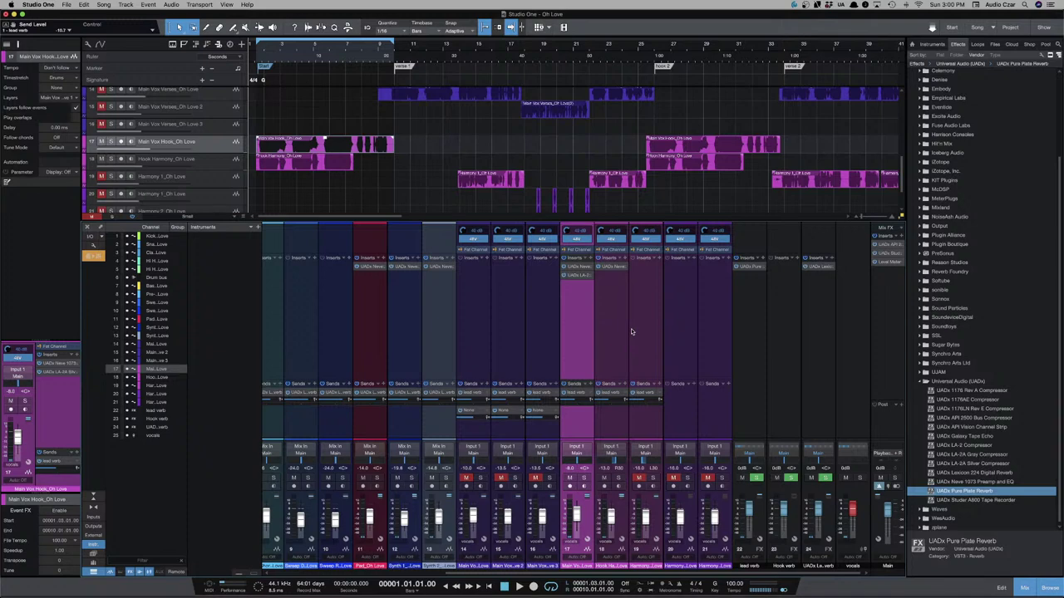
click(610, 267)
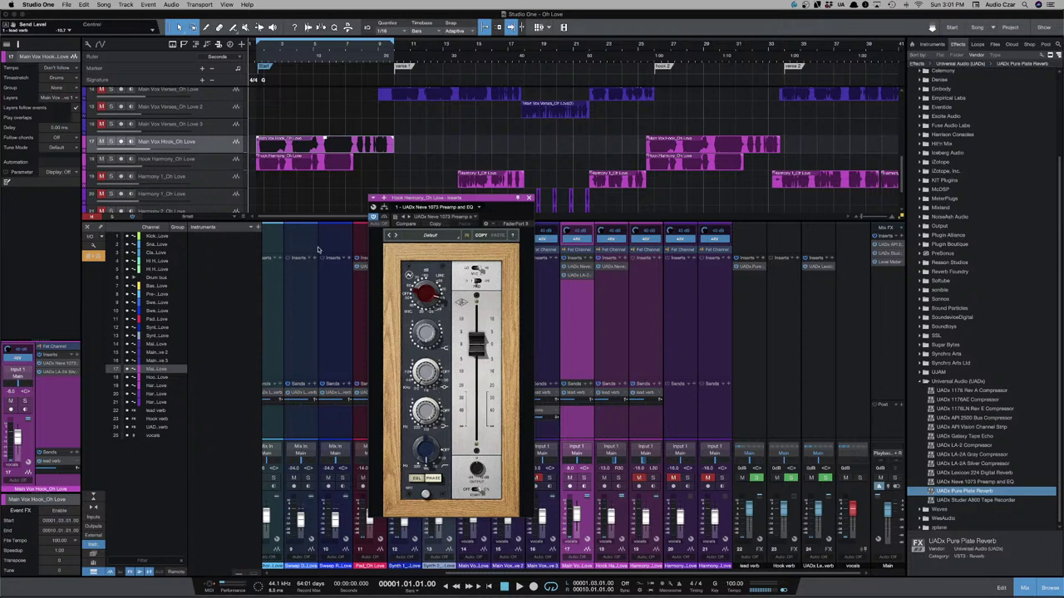
Adjust the high-frequency gain on Hook Harmony_Oh Love's Neve 1073 while the hook plays, stop playback, and close the plug-in.
key(space)
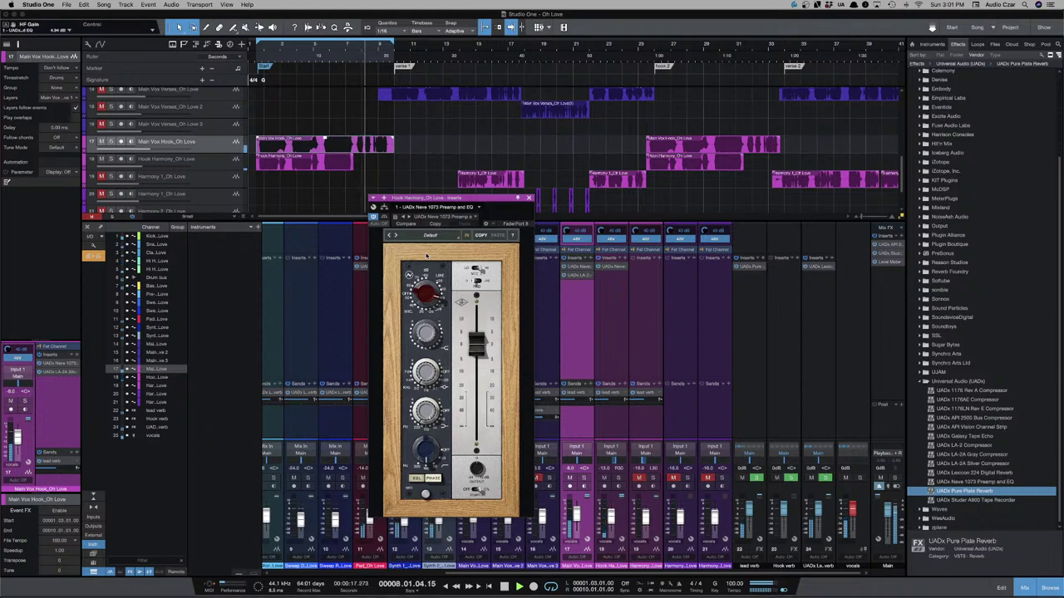
key(space)
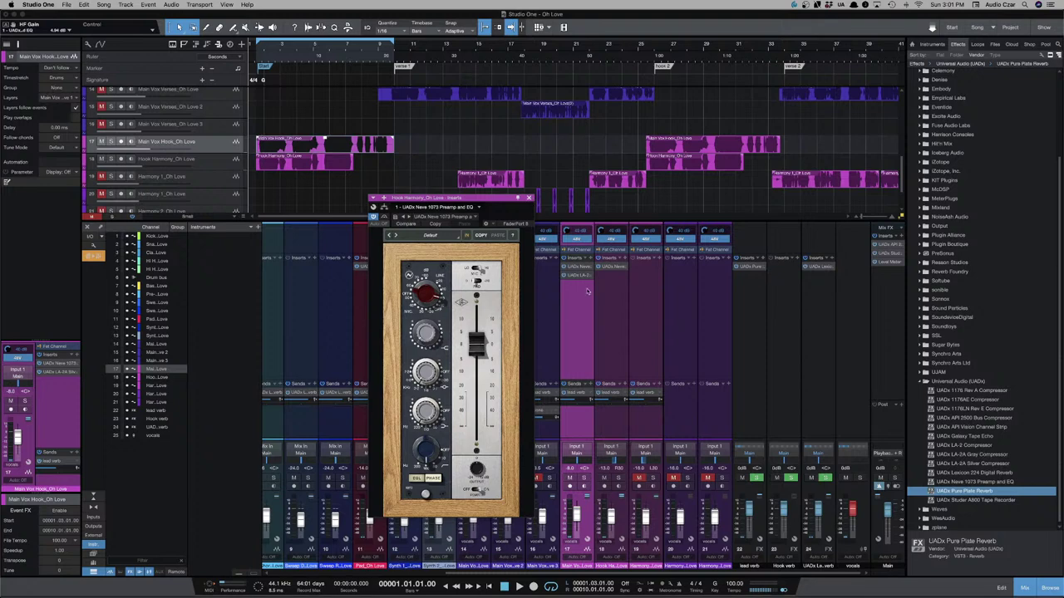
click(528, 197)
Insert the UADx LA-2A Gray Compressor after the Neve 1073 on Hook Harmony_Oh Love and move its window lower.
click(617, 307)
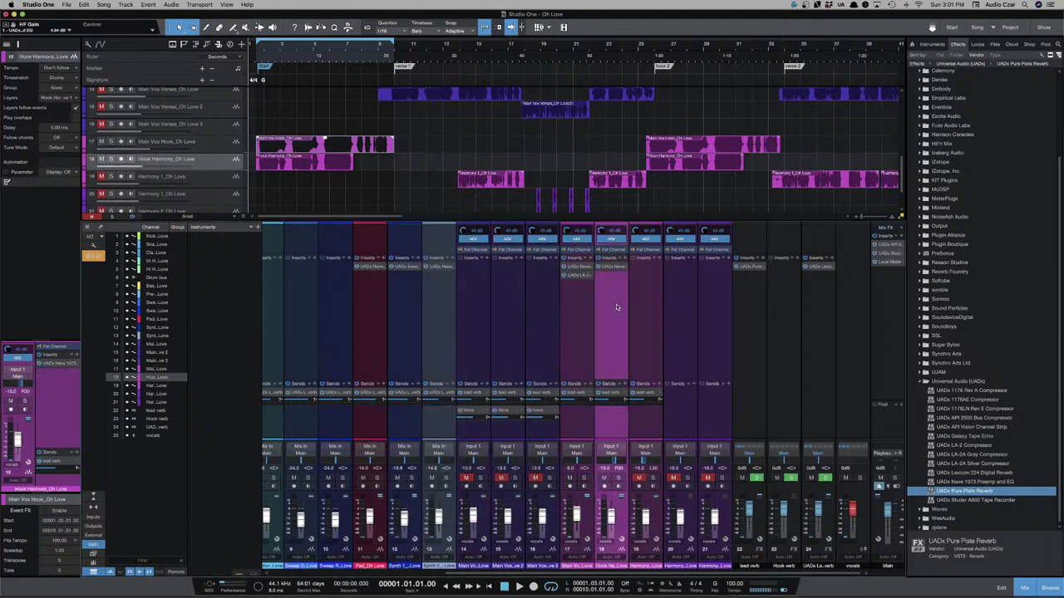
click(976, 455)
drag(845, 419, 609, 313)
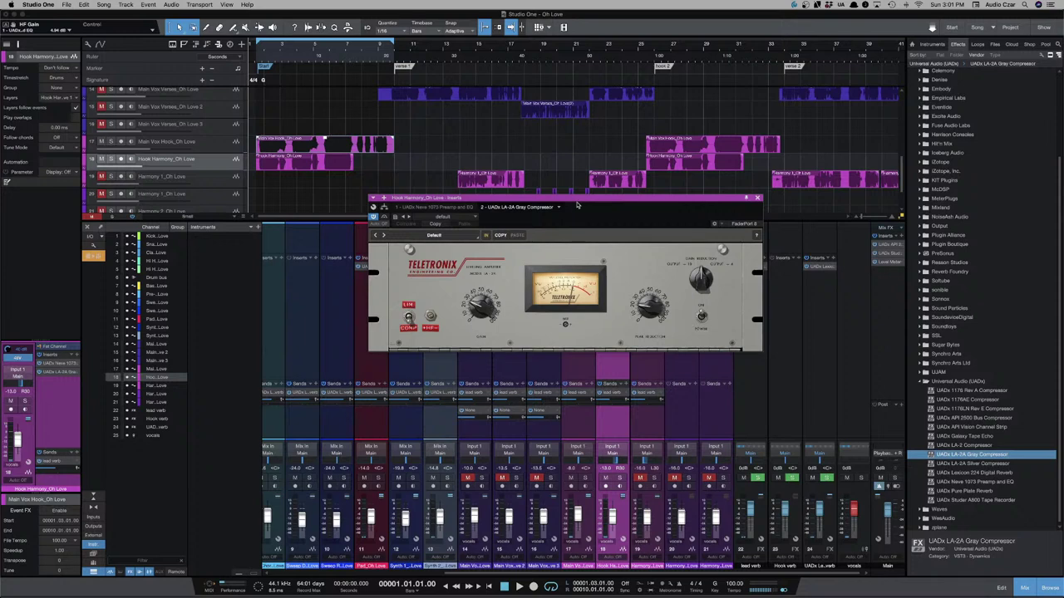
drag(577, 204, 699, 300)
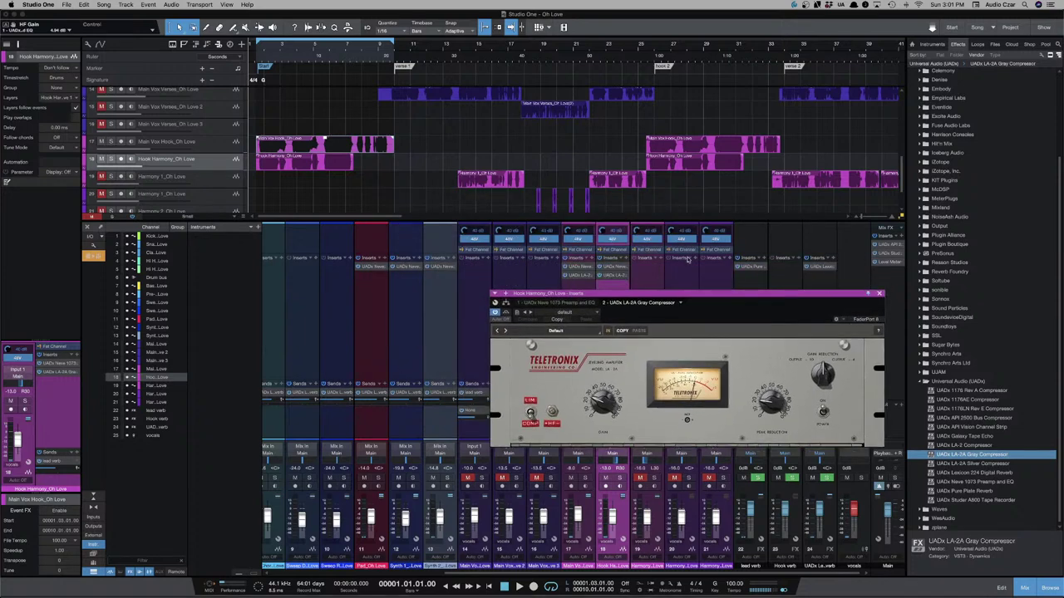
Open Main Vox Hook_Oh Love's LA-2A Silver Compressor to compare it with the harmony's LA-2A Gray, then close the Silver.
click(579, 275)
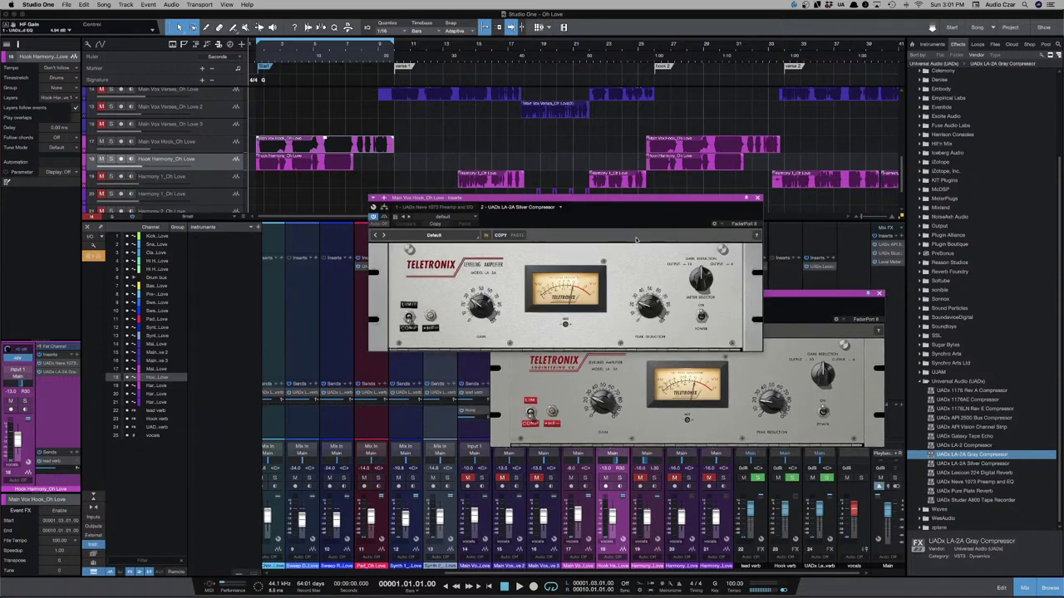
drag(639, 203, 552, 140)
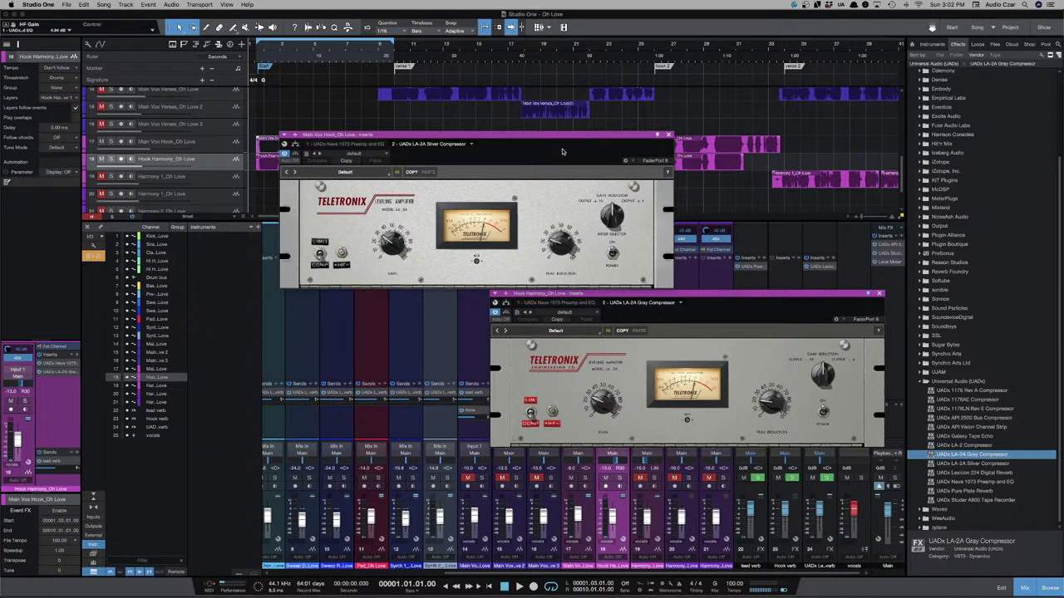
click(669, 135)
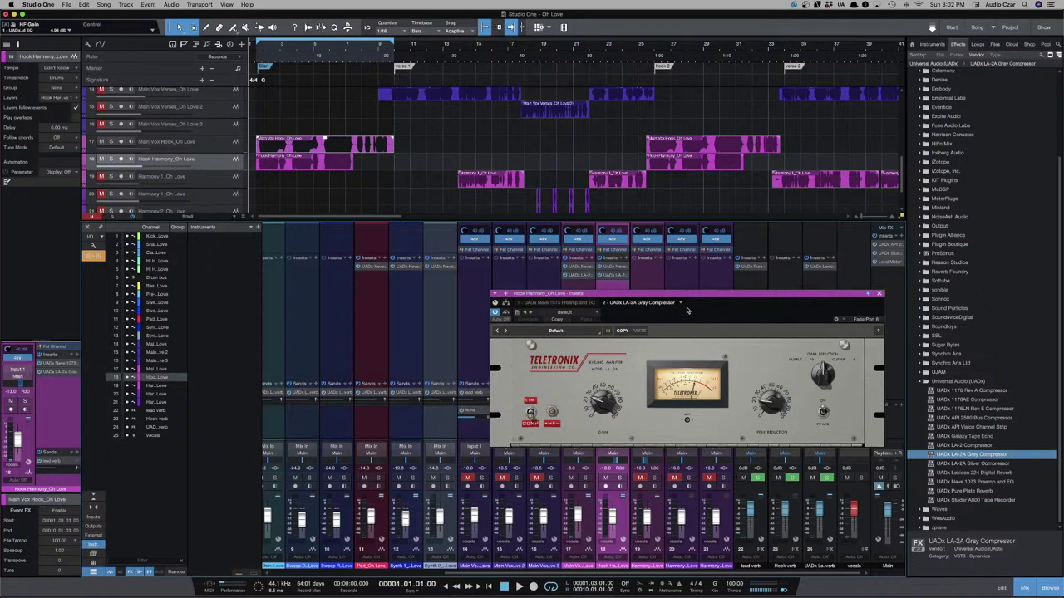
Play the hook and adjust the peak reduction and gain on Hook Harmony_Oh Love's LA-2A Gray Compressor.
key(space)
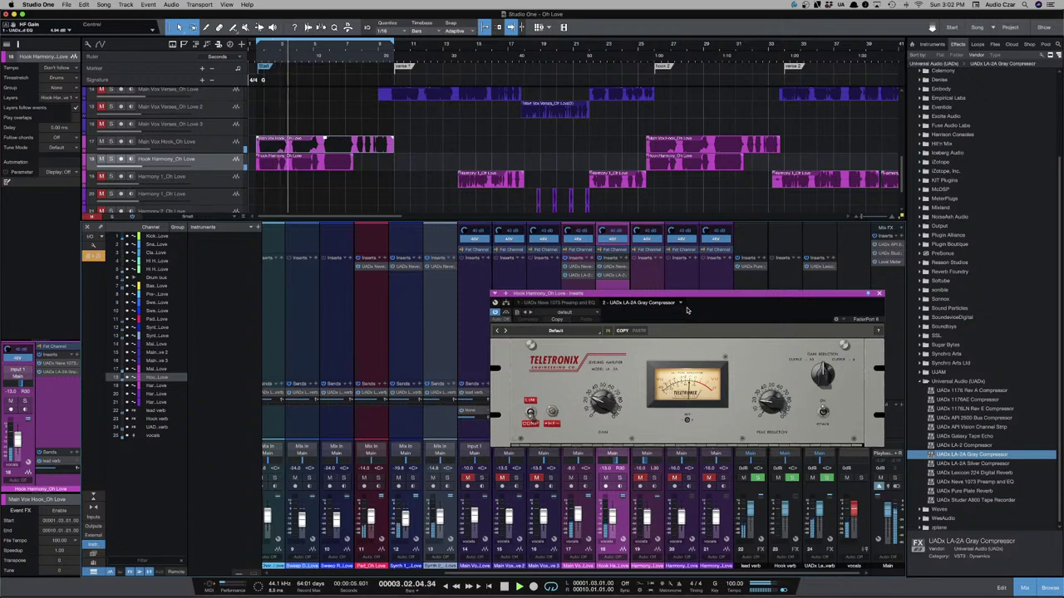
key(space)
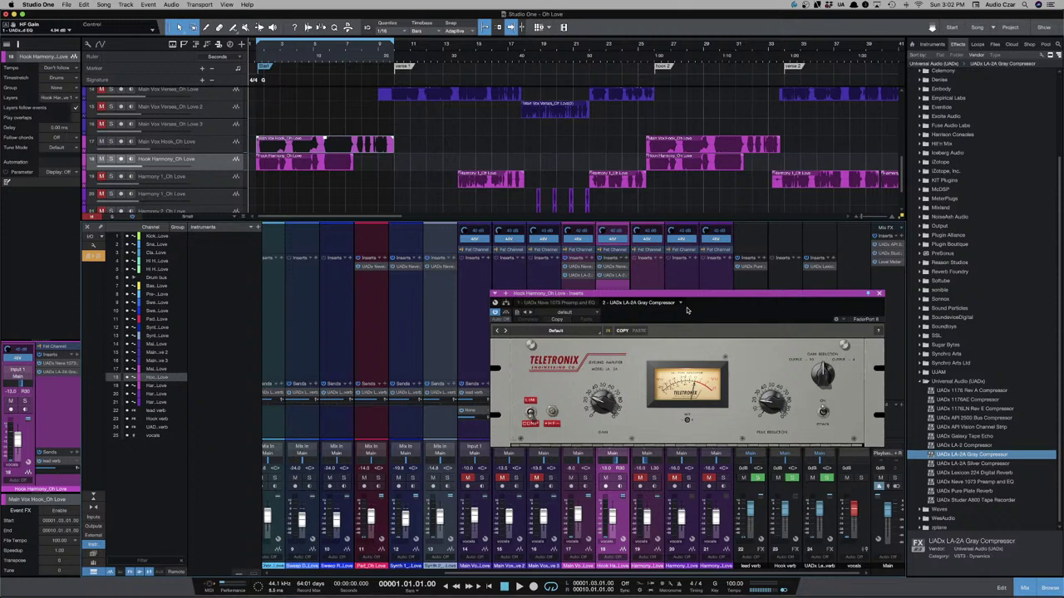
key(space)
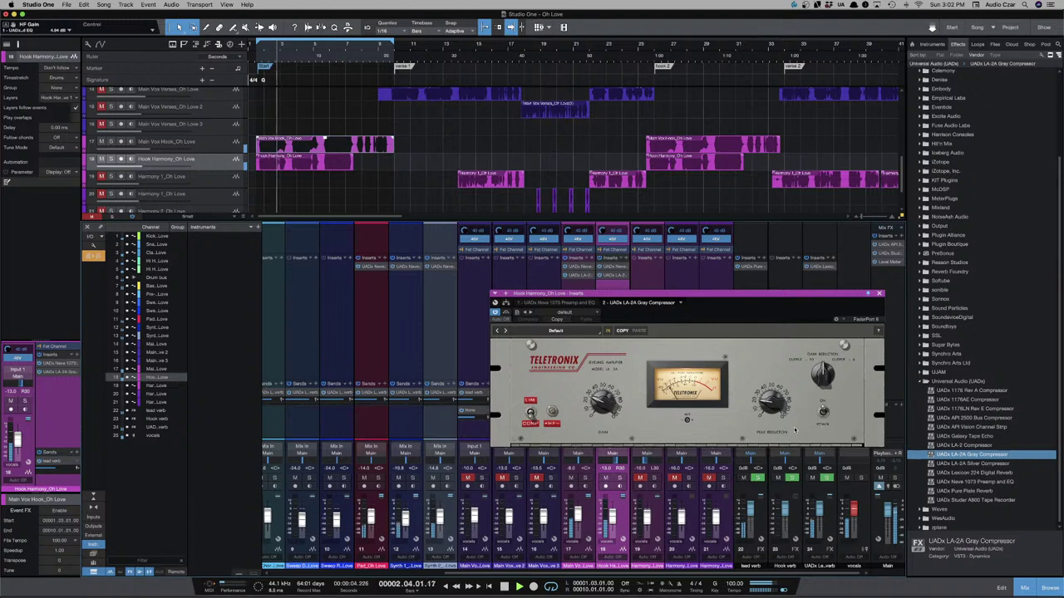
drag(773, 412, 773, 409)
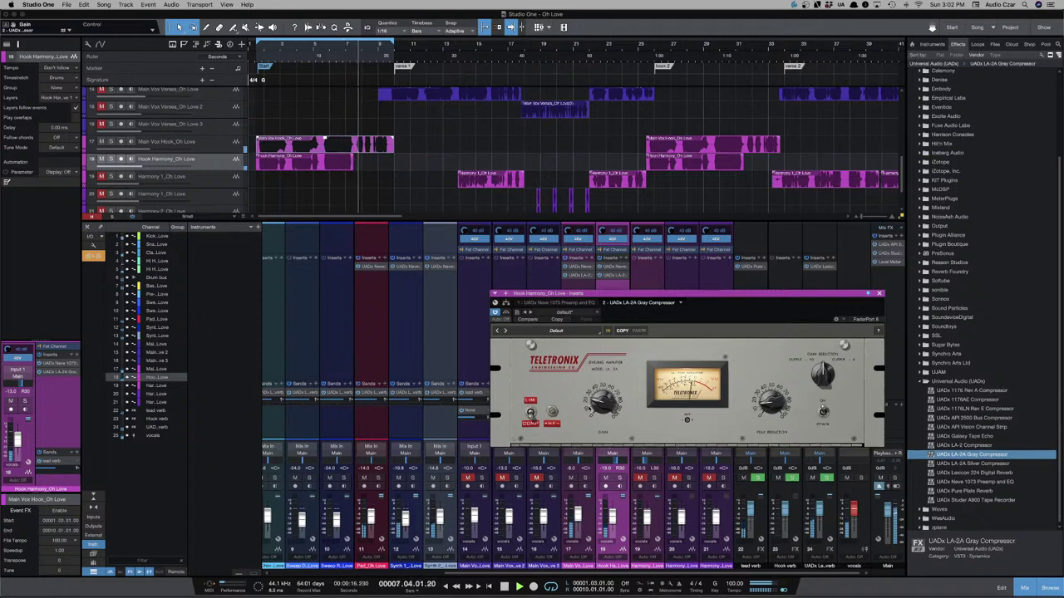
Replay the hook from the start, lower Hook Harmony_Oh Love's volume to -15.0 dB, and close the LA-2A Gray after stopping.
key(Home)
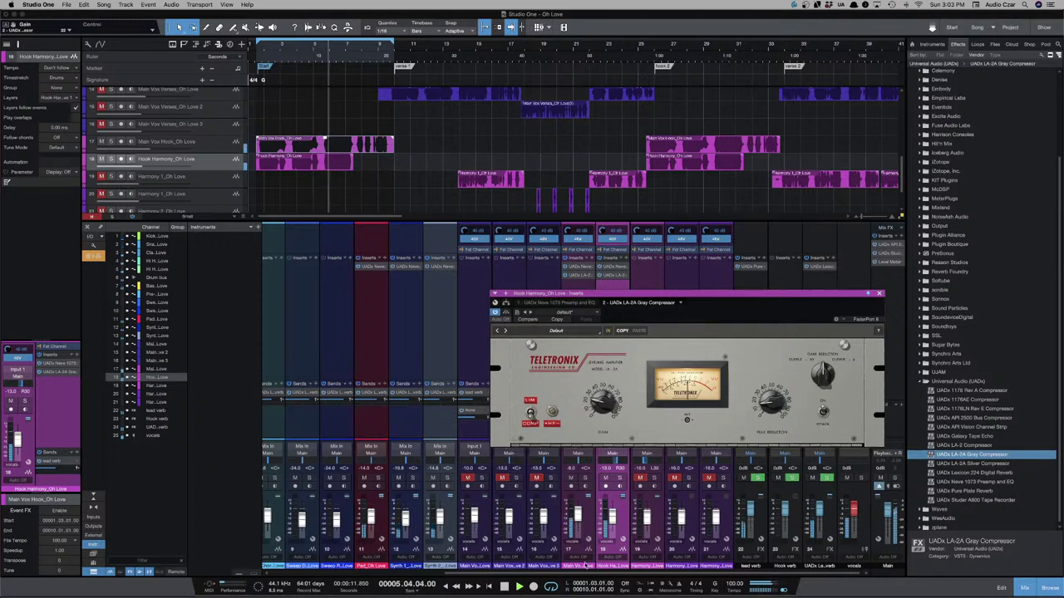
mouse_move(605, 524)
mouse_down()
mouse_move(614, 535)
mouse_move(612, 525)
mouse_up()
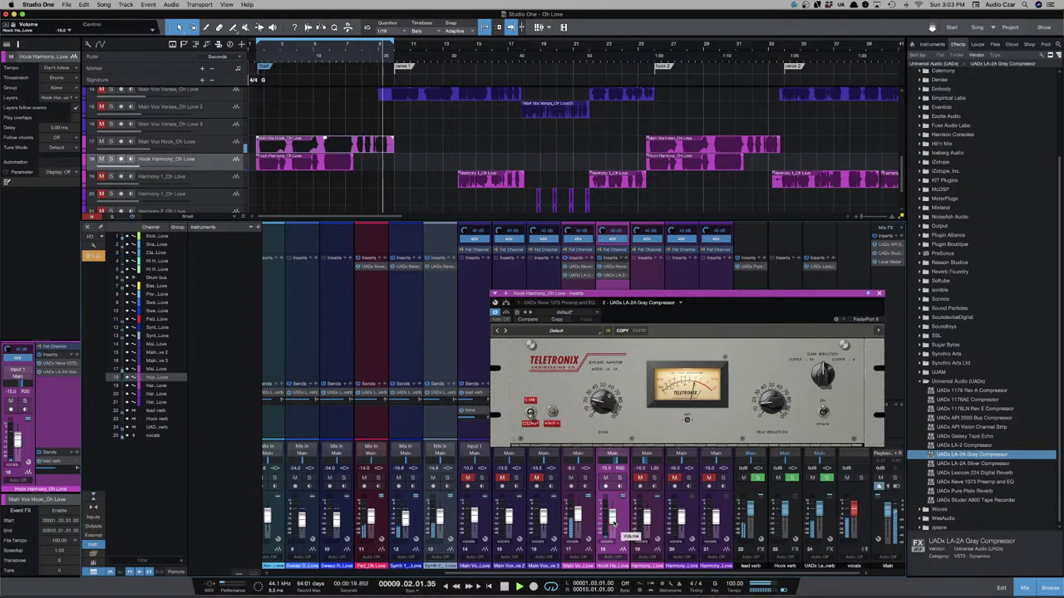
key(space)
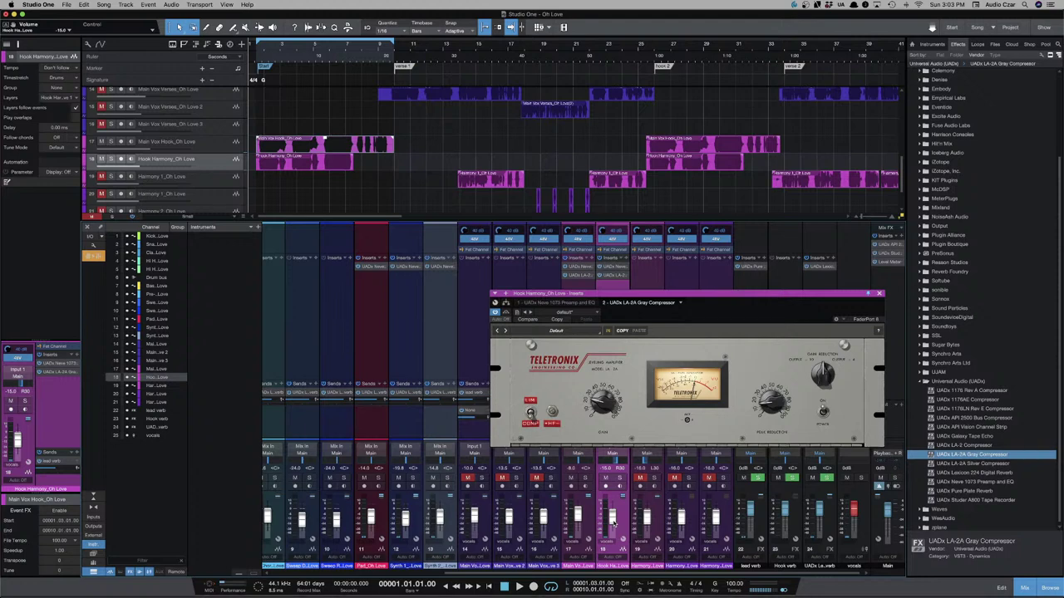
click(880, 295)
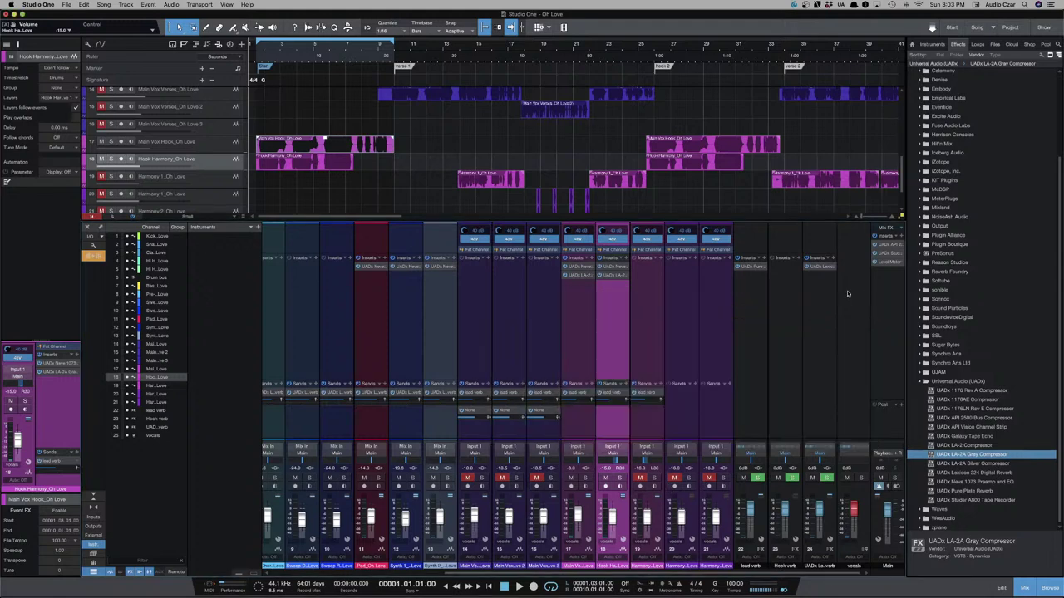
Unmute the Main Vox Verses_Oh Love and Main Vox Verses_Oh Love 2 tracks.
scroll(561, 192, up, 5)
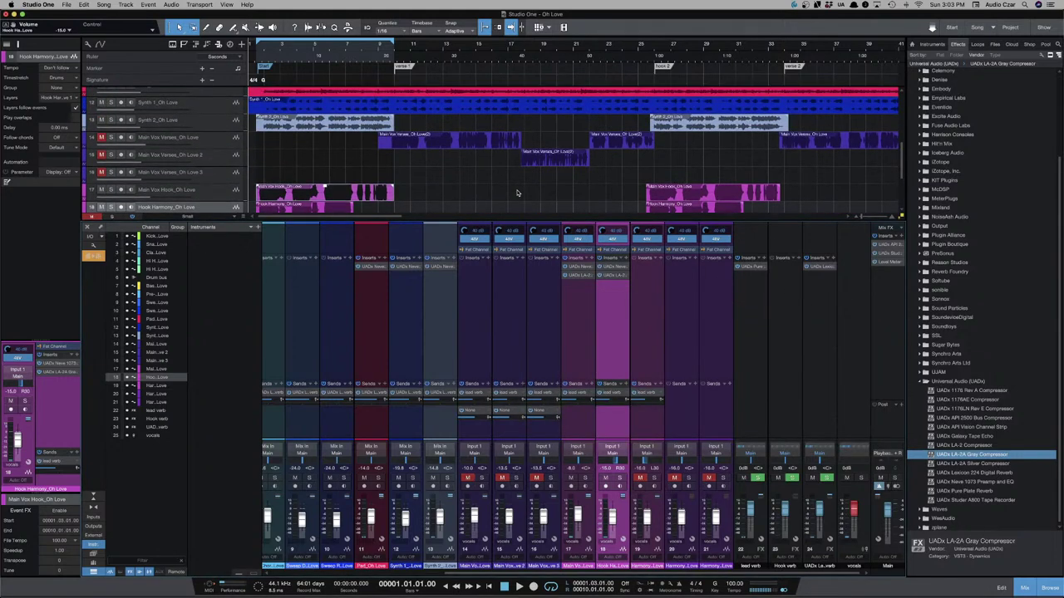
scroll(329, 156, up, 2)
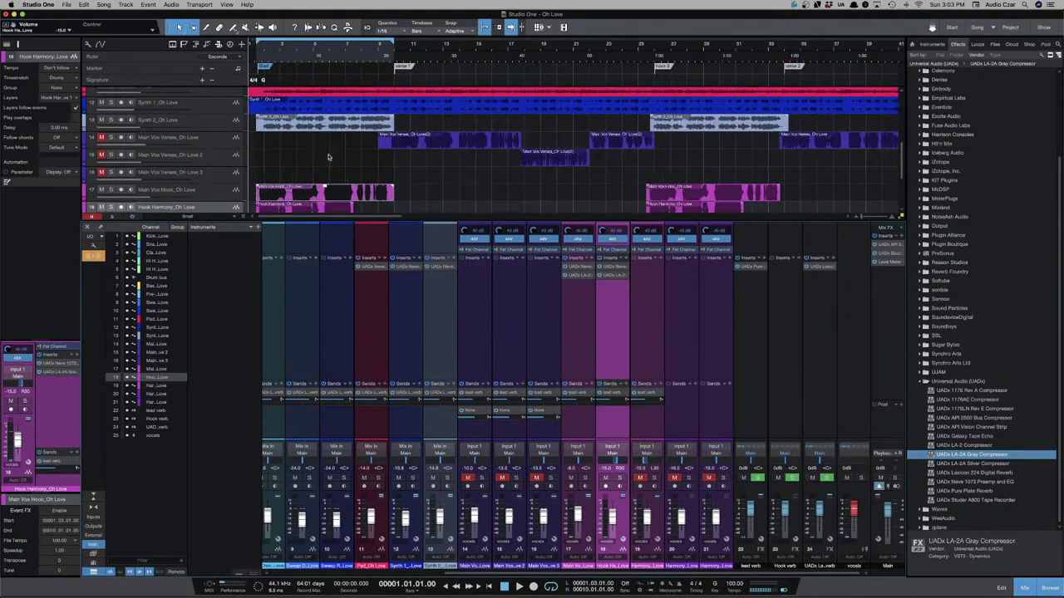
click(101, 154)
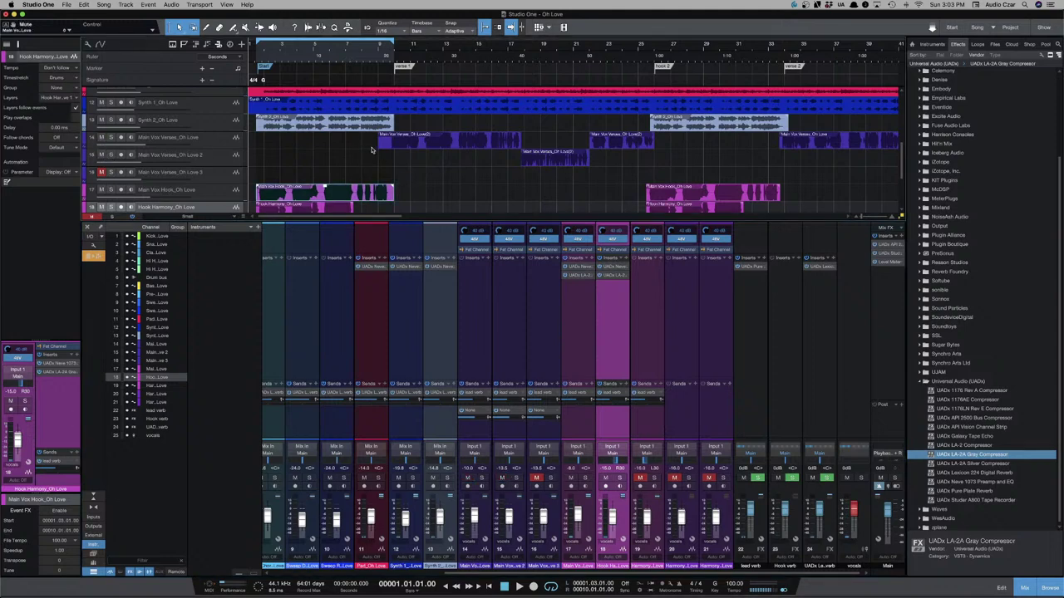
Turn off looping, play from just before verse 1, and adjust the volume faders of the first two Main Vox Verses tracks.
click(379, 145)
key(slash)
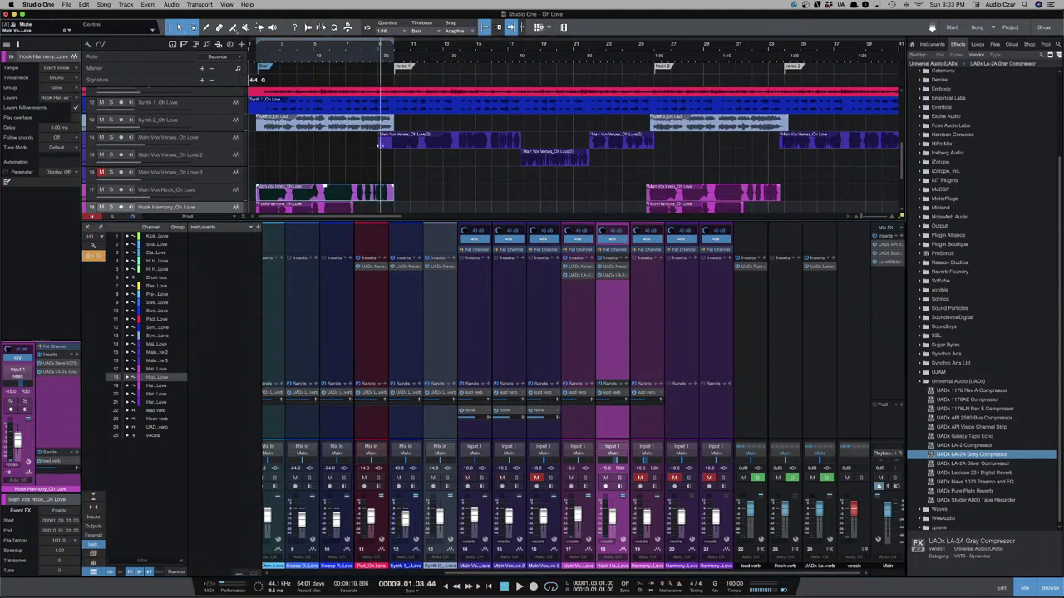
key(space)
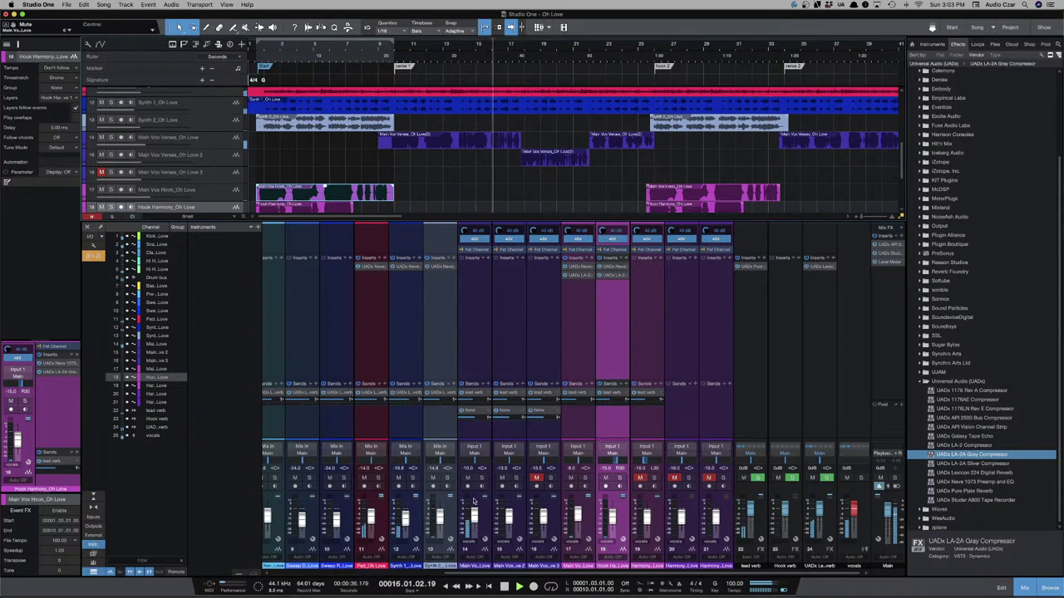
scroll(475, 515, up, 2)
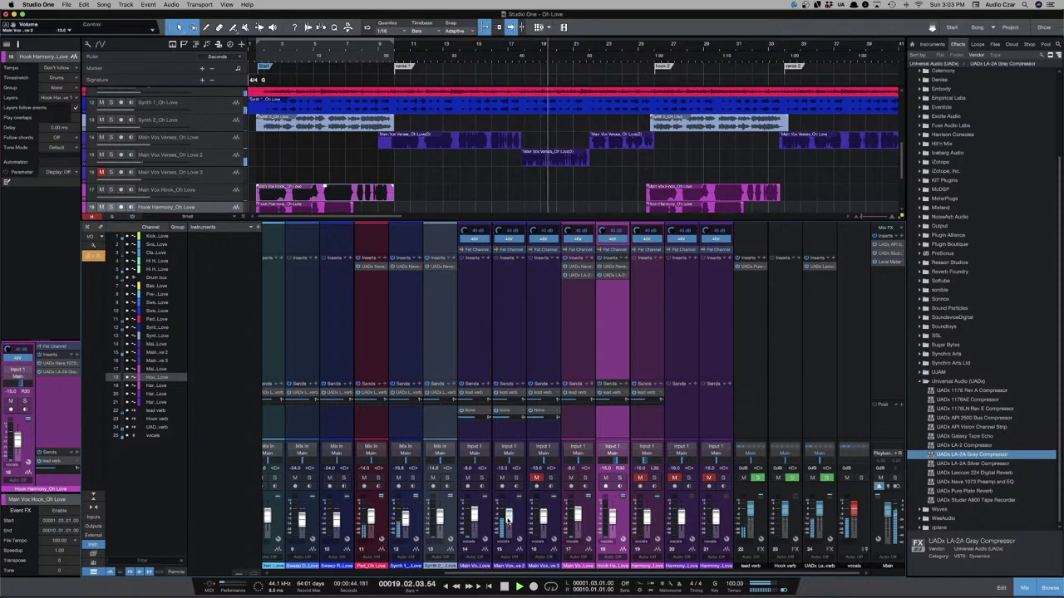
drag(508, 519, 508, 515)
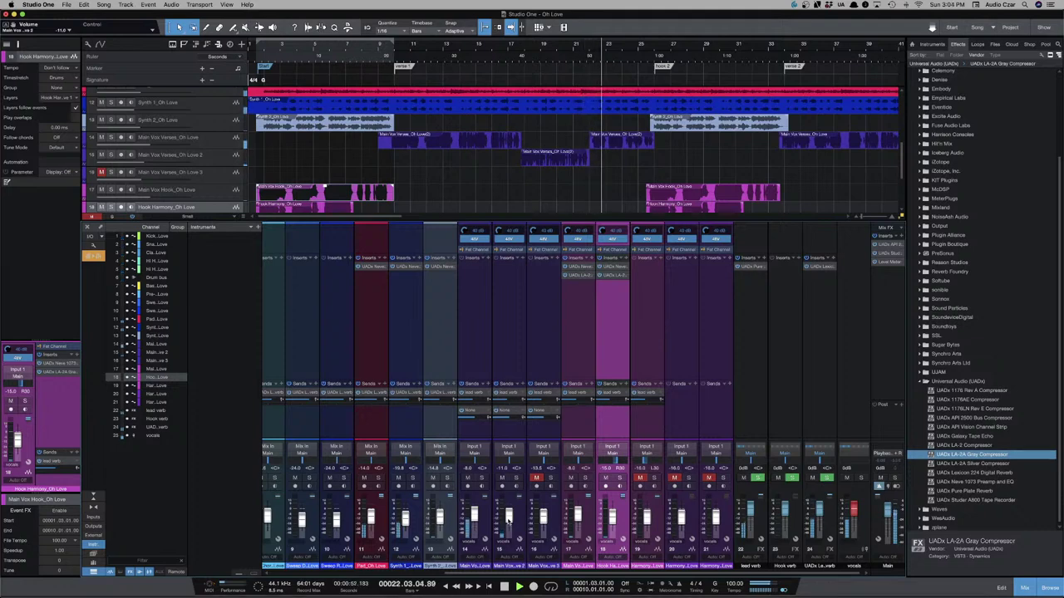
Rename the Hook verb effects channel to "lead delay".
click(788, 567)
double_click(786, 567)
text(voc d)
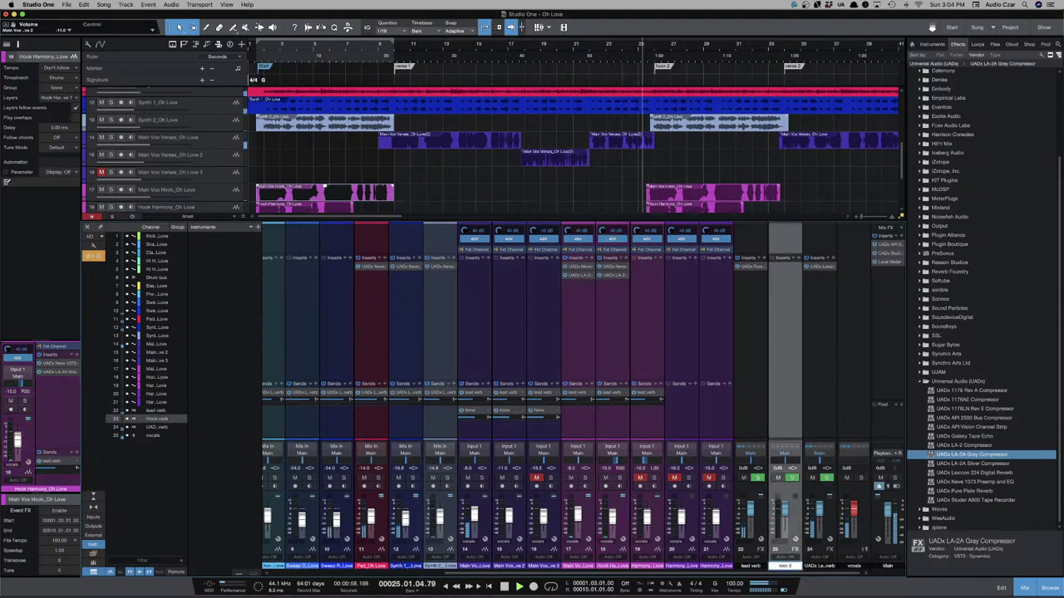
text(elay)
key(Return)
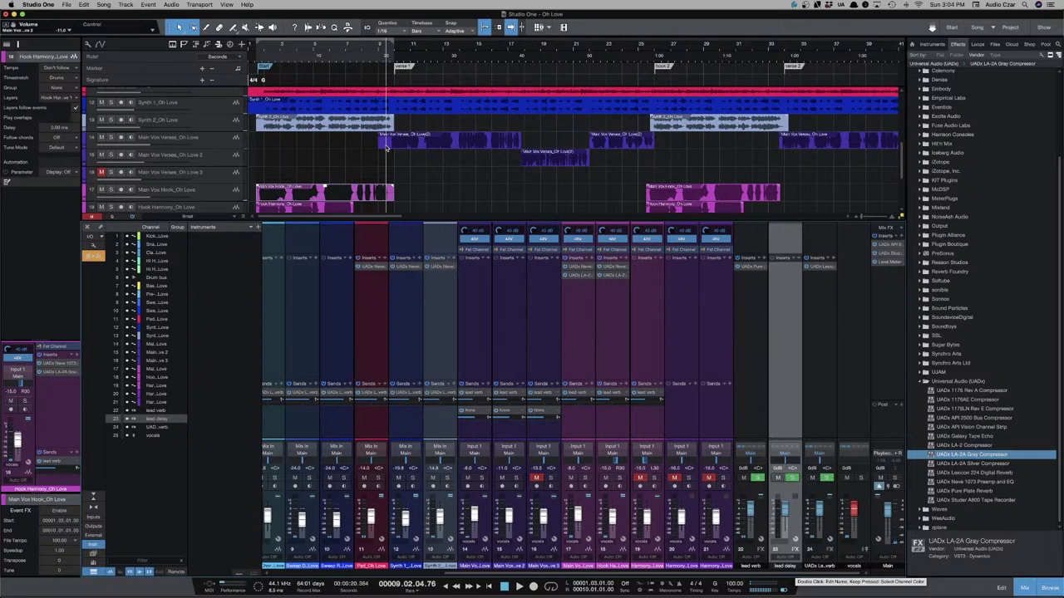
Insert the UADx Neve 1073 Preamp and EQ on the Main Vox Verses channel and move its window up into full view.
click(221, 143)
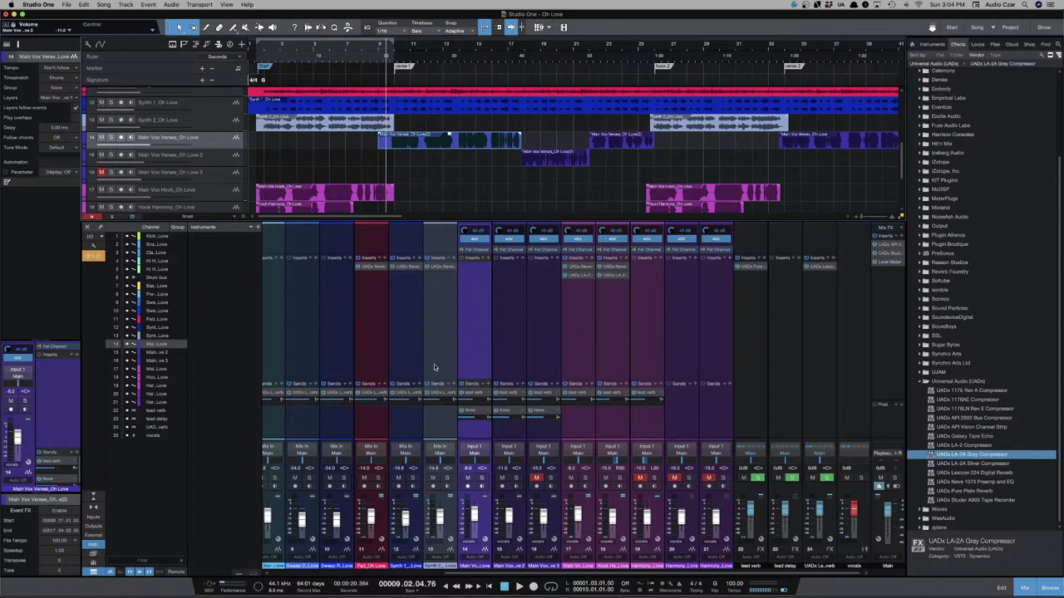
click(1012, 481)
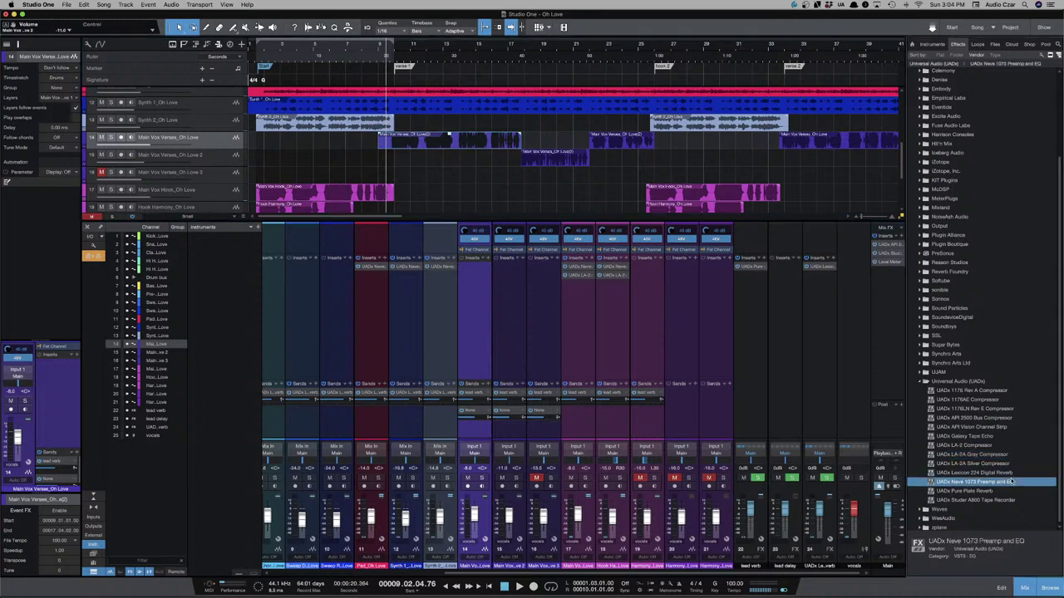
drag(1008, 482, 462, 290)
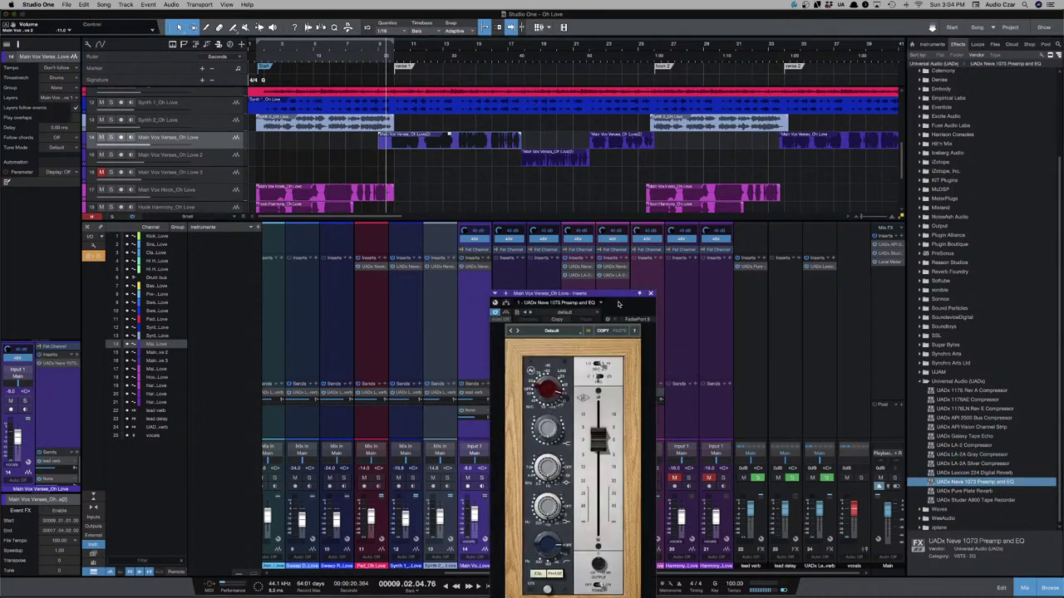
drag(617, 296, 607, 214)
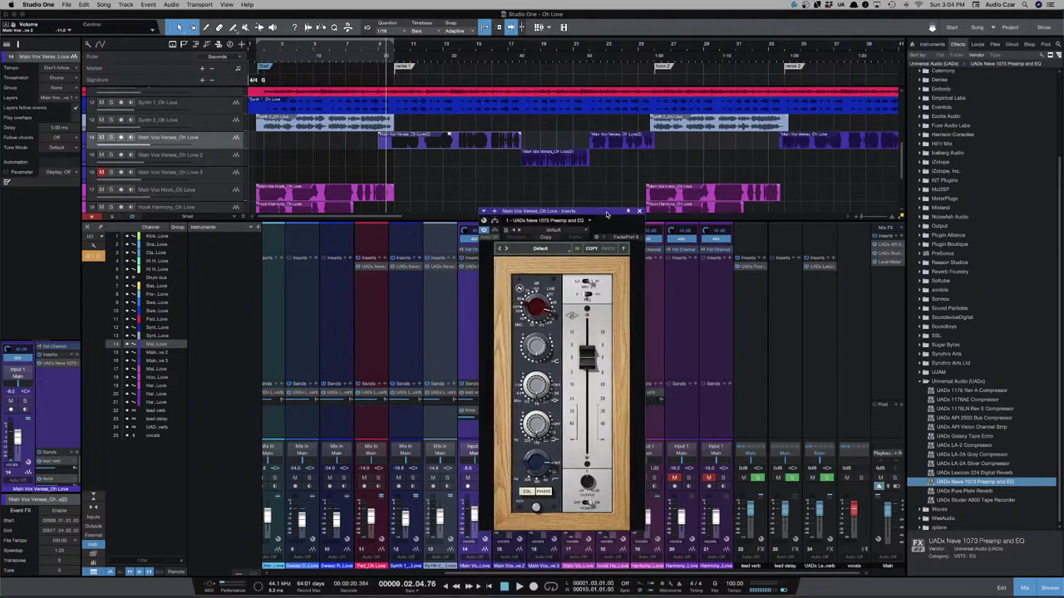
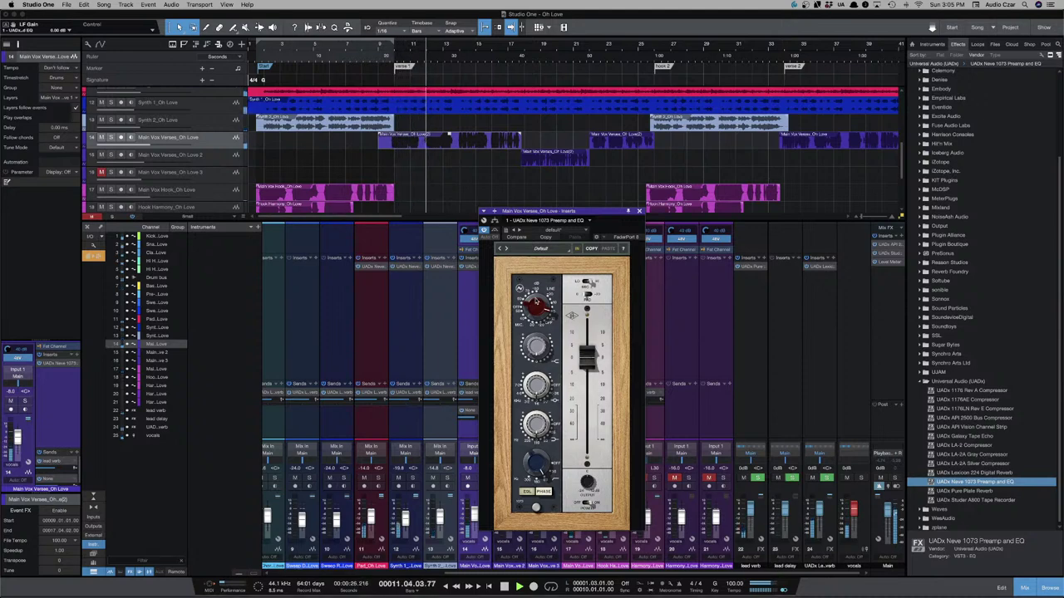
Set the playback loop around the first Main Vox Verses clip.
click(479, 150)
key(p)
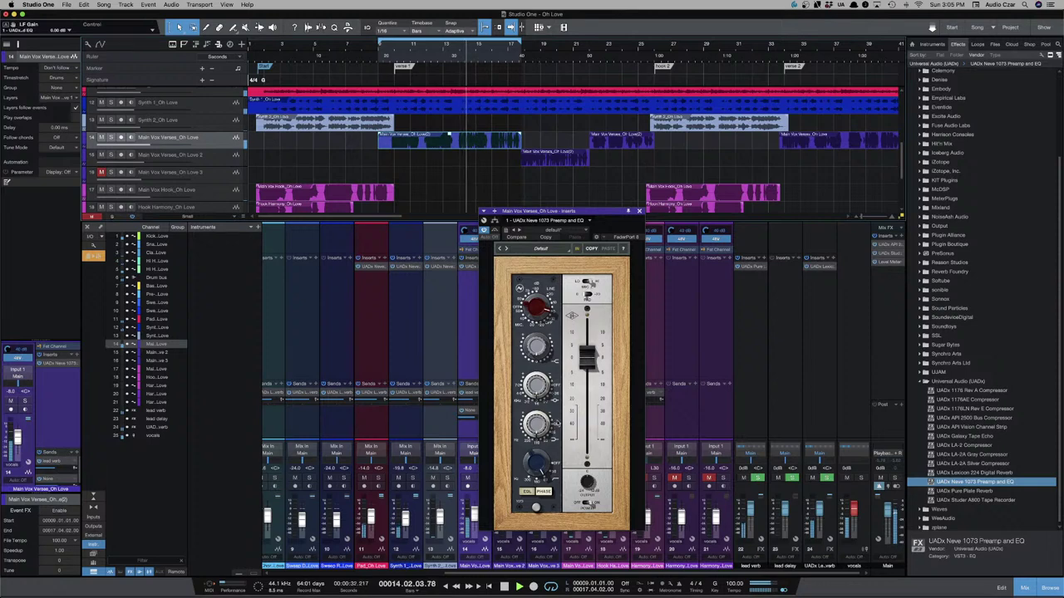
mouse_move(542, 434)
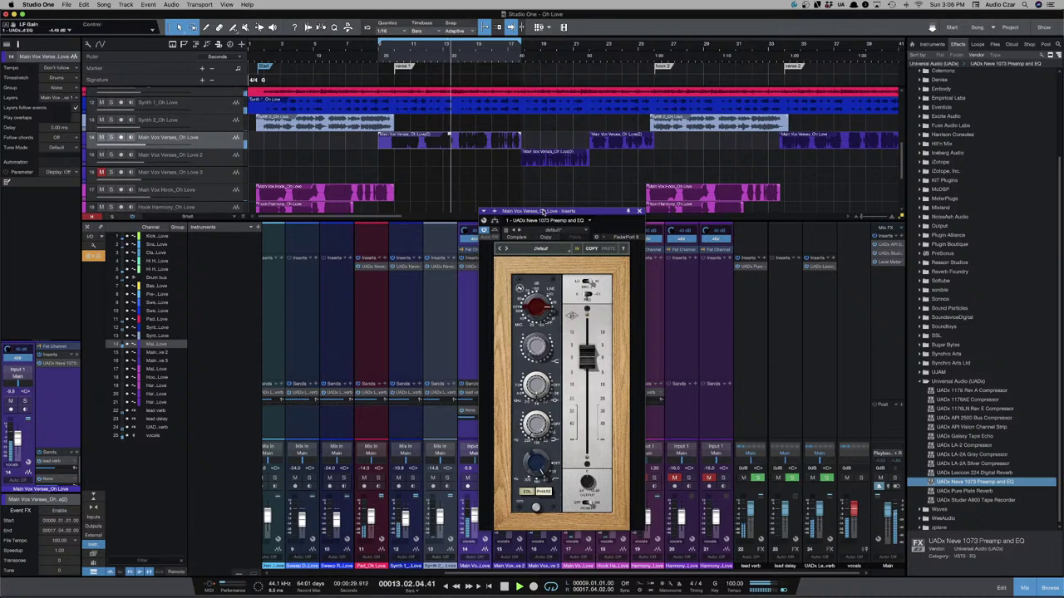
Move the Neve 1073 window aside and lower the lead verb send level on the Main Vox Verses channel.
drag(518, 231, 575, 226)
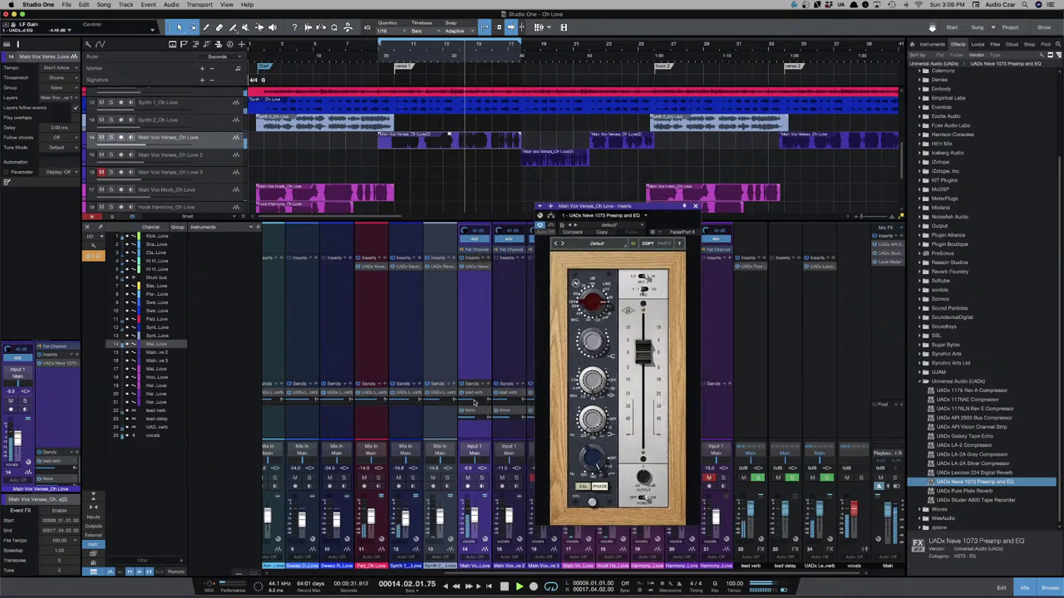
drag(473, 402, 458, 403)
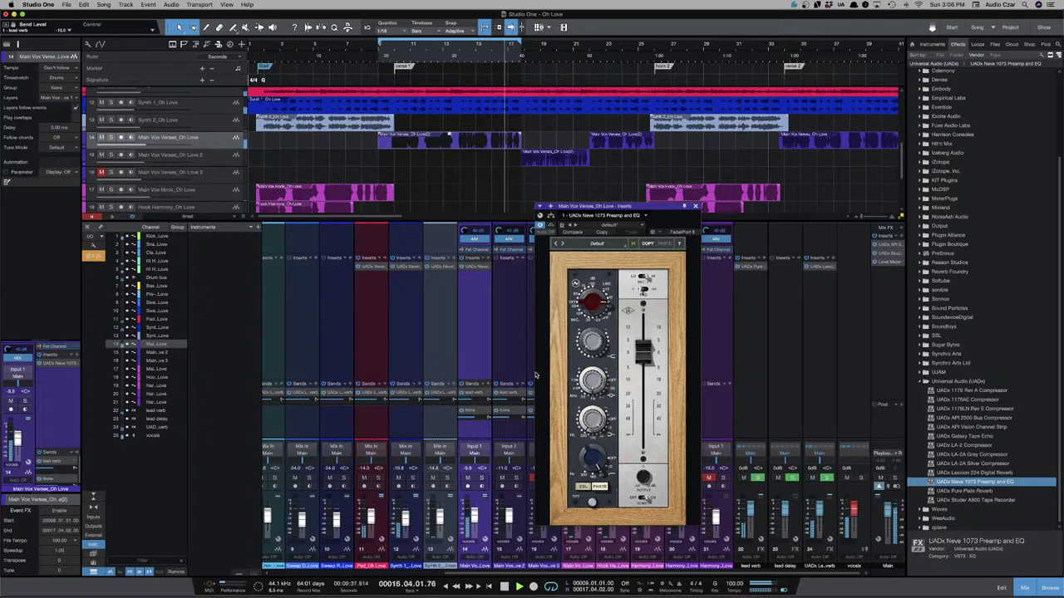
Compare the looped verse vocal with the Neve 1073 bypassed and re-enabled, and close the plug-in.
drag(659, 207, 562, 209)
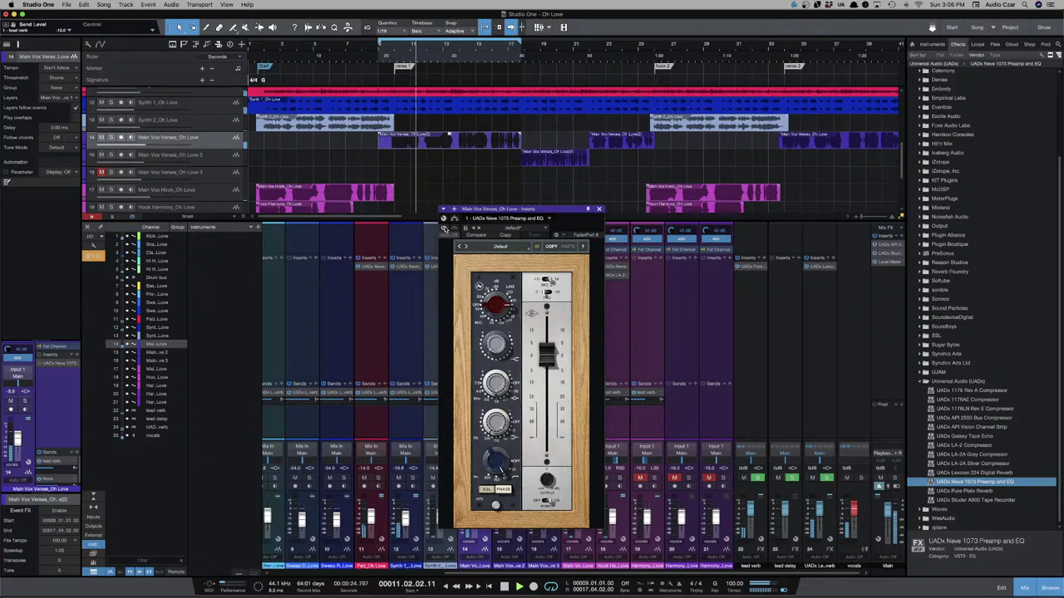
click(444, 229)
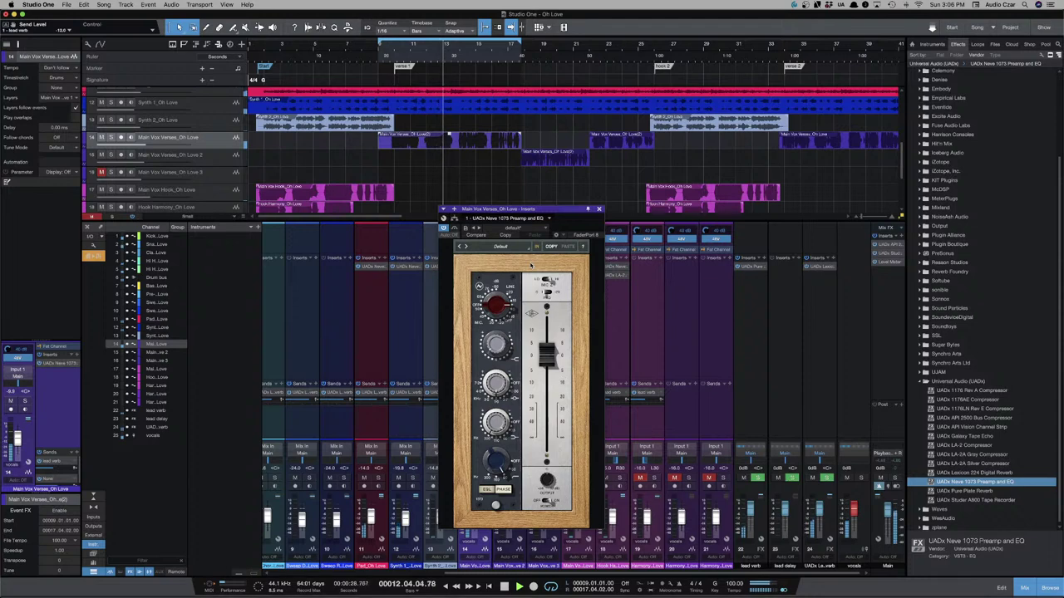
key(space)
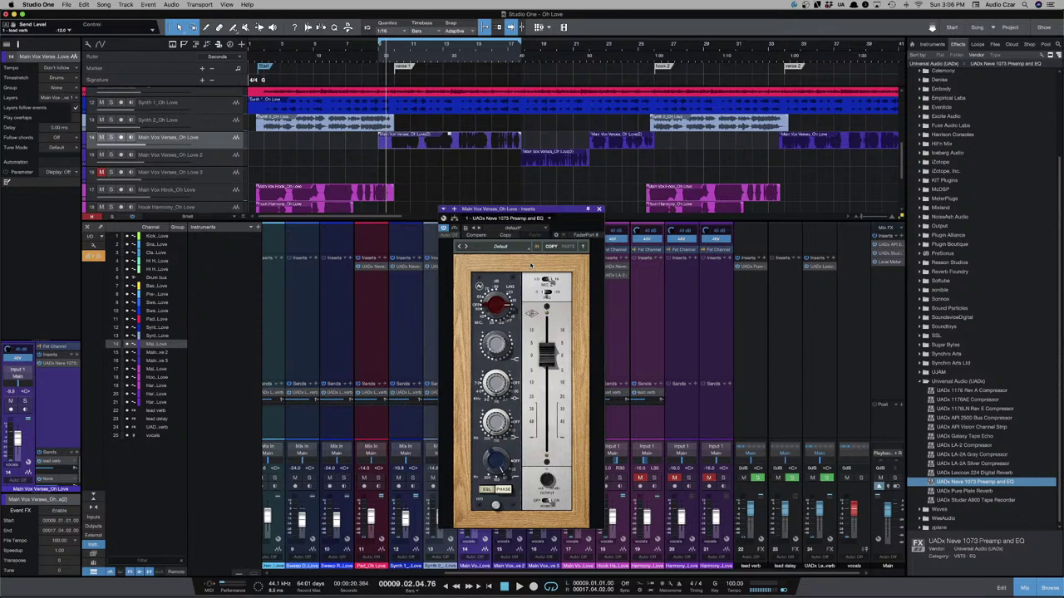
click(598, 208)
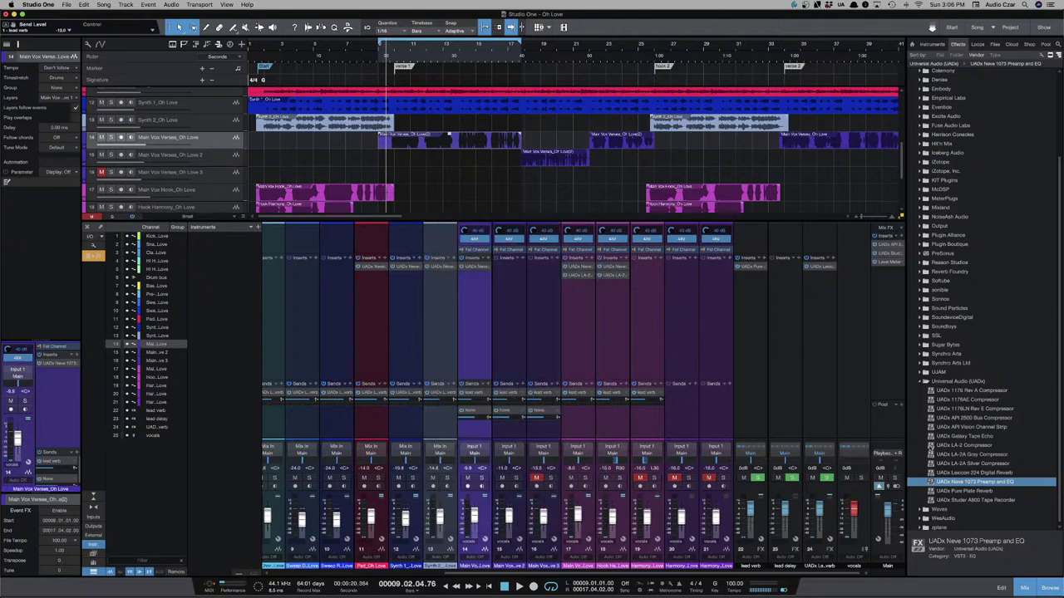
Insert the UADx LA-2 Compressor after the Neve 1073 on the Main Vox Verses channel.
click(1007, 464)
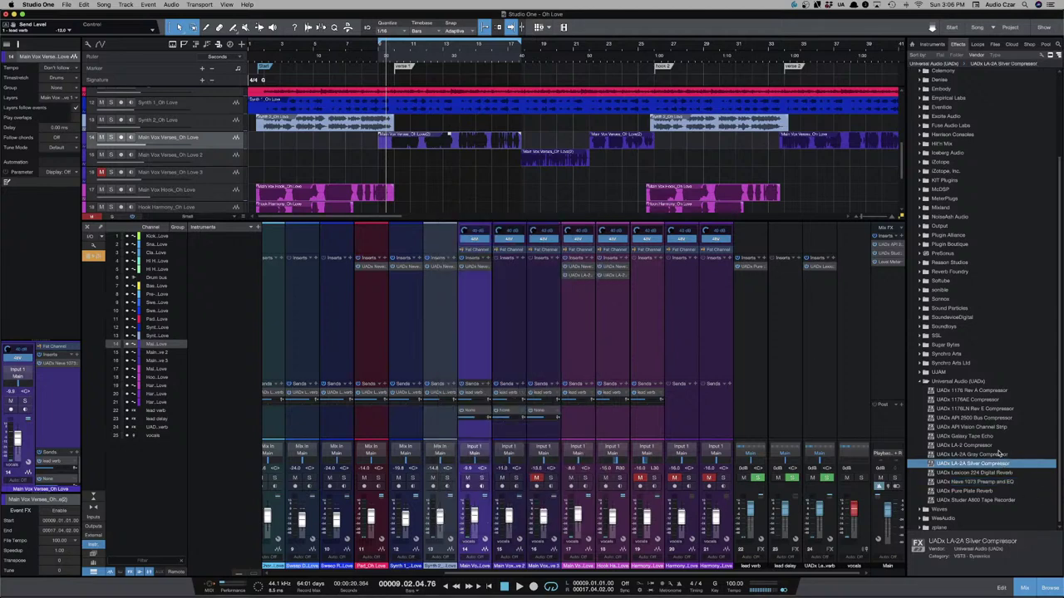
click(999, 454)
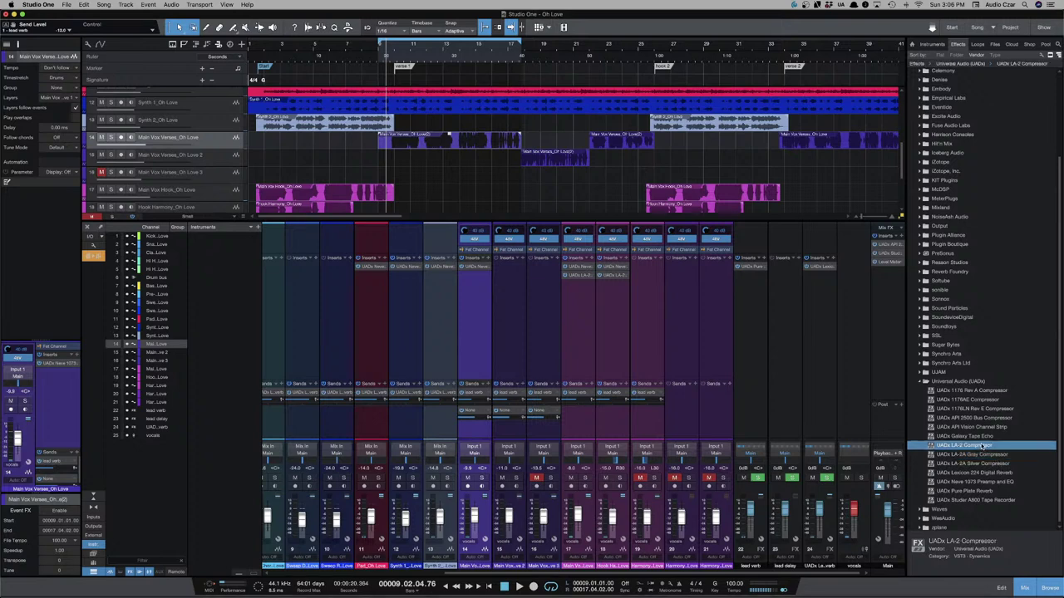
drag(983, 446, 478, 337)
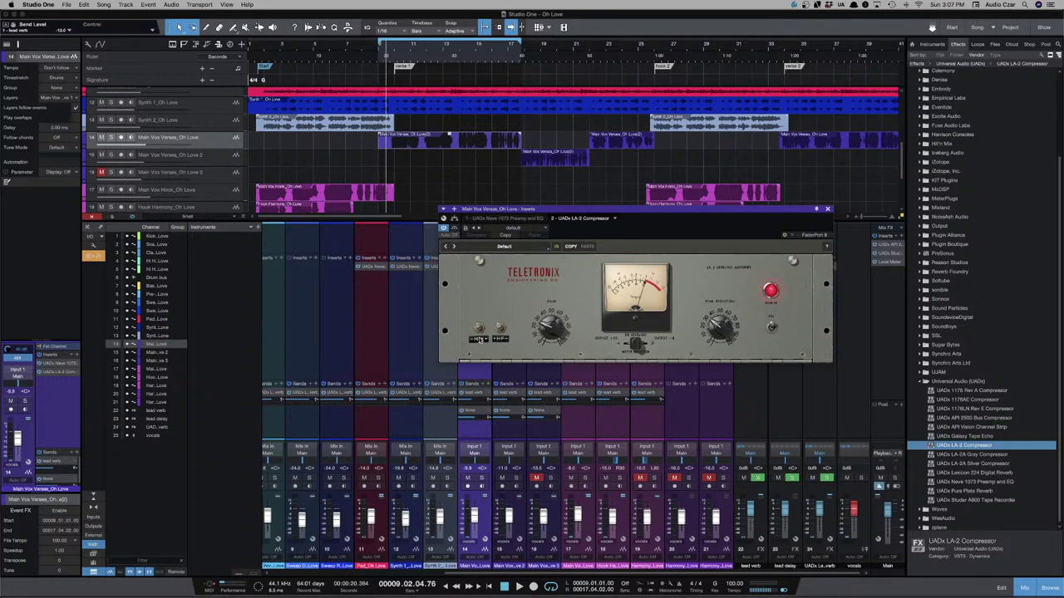
Play the looped verse to audition the vocal through the LA-2 Compressor, and close the plug-in.
key(space)
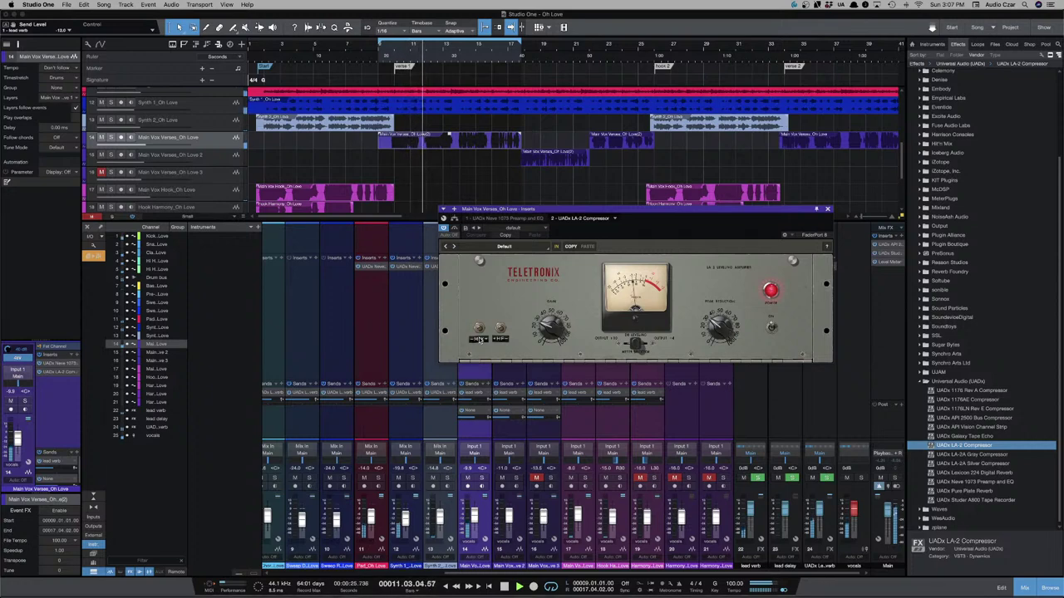
key(space)
key(space)
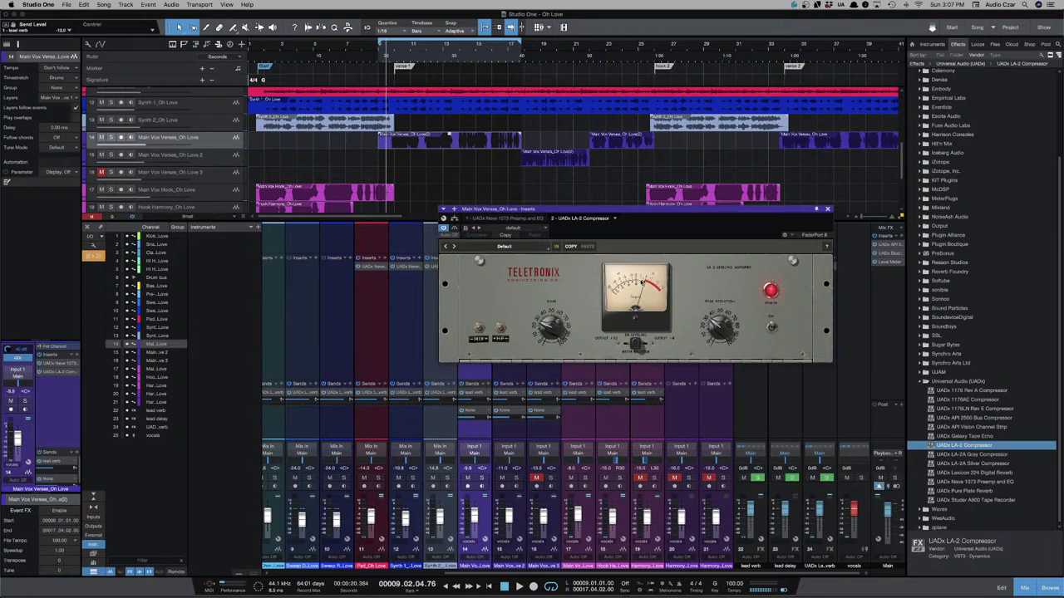
click(826, 210)
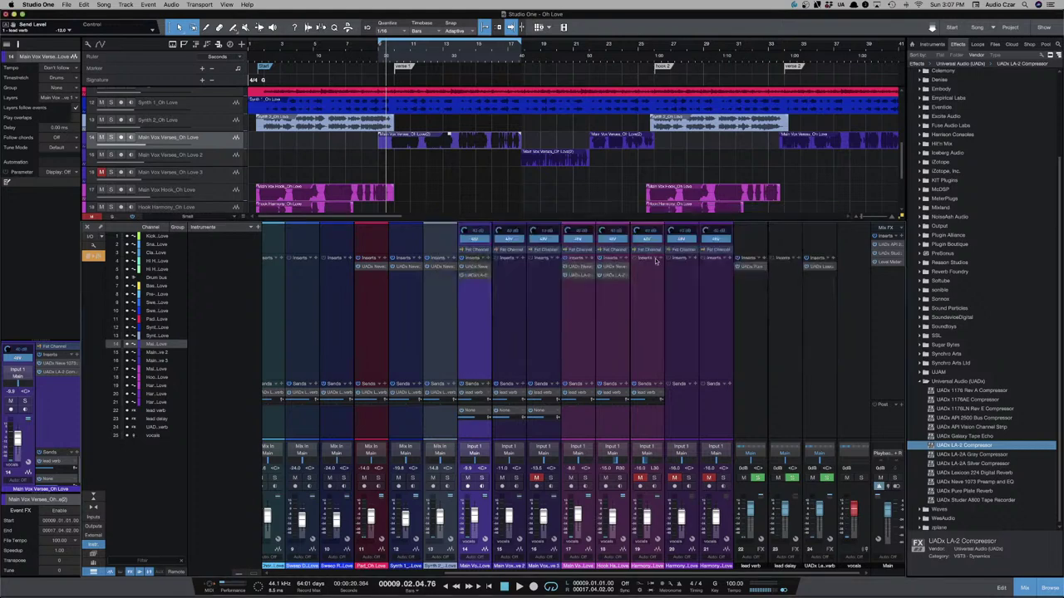
Reopen the LA-2 Compressor on Main Vox Verses and adjust its Peak Reduction while the verse loop plays.
click(473, 275)
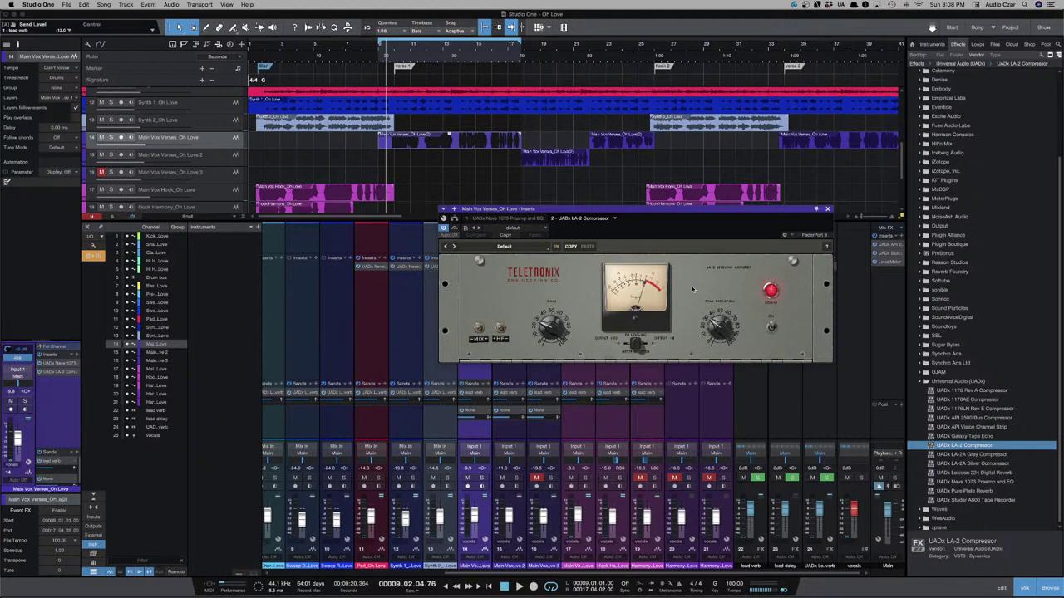
key(space)
key(space)
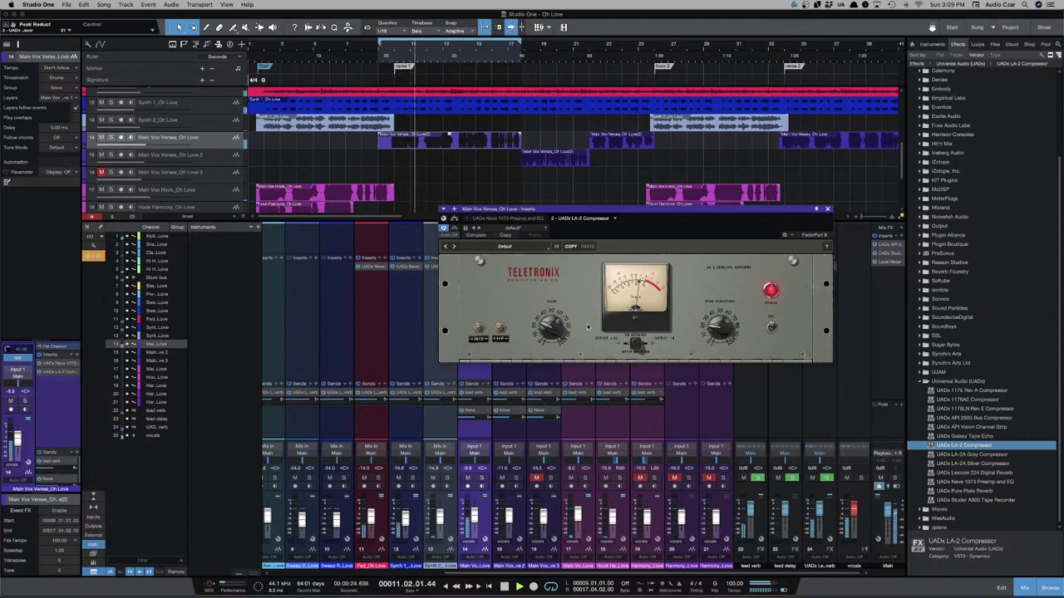
drag(718, 328, 715, 326)
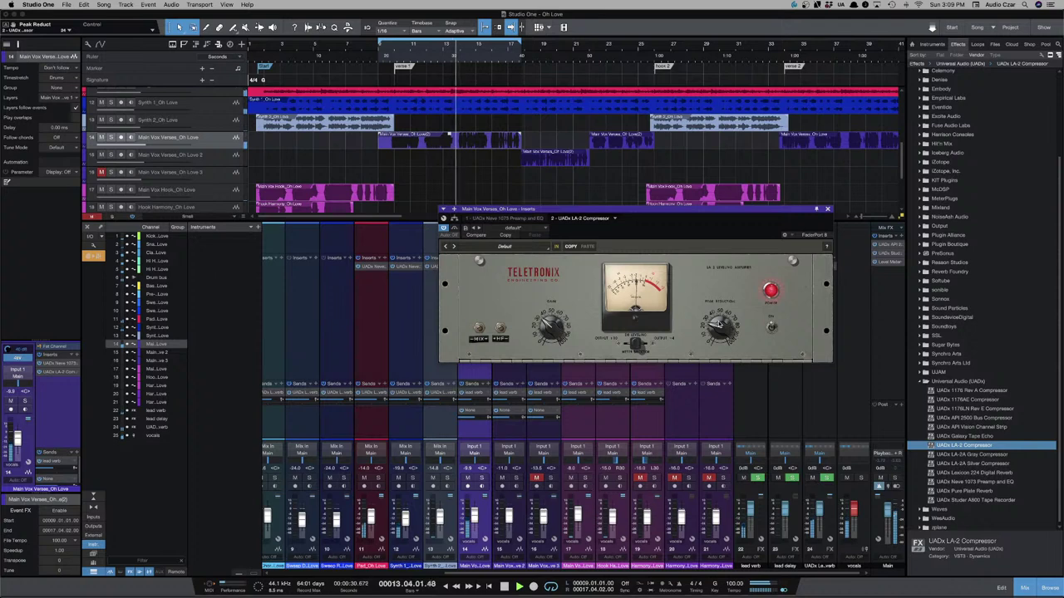
key(space)
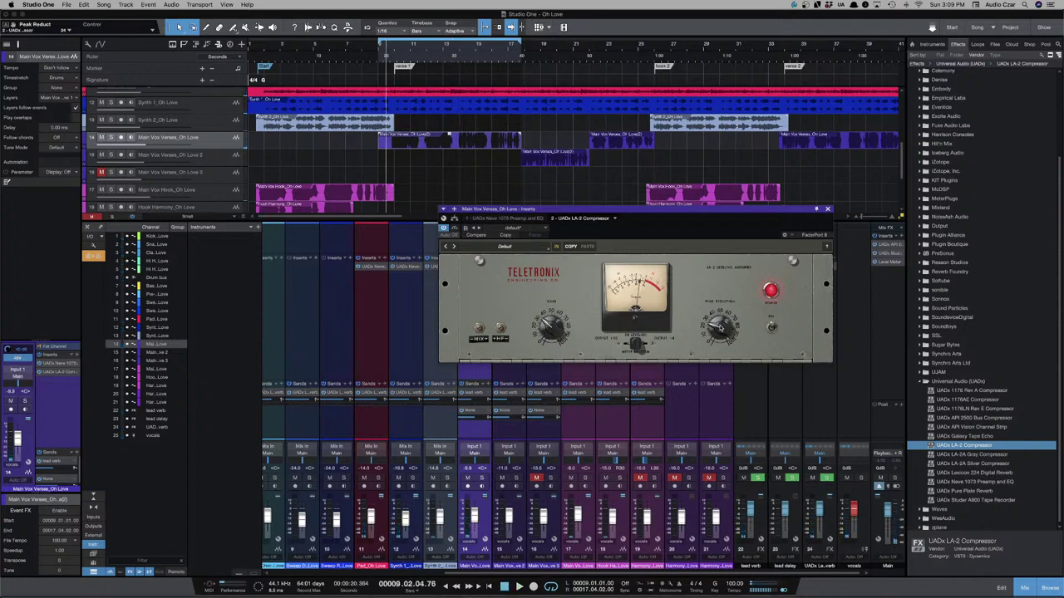
click(827, 209)
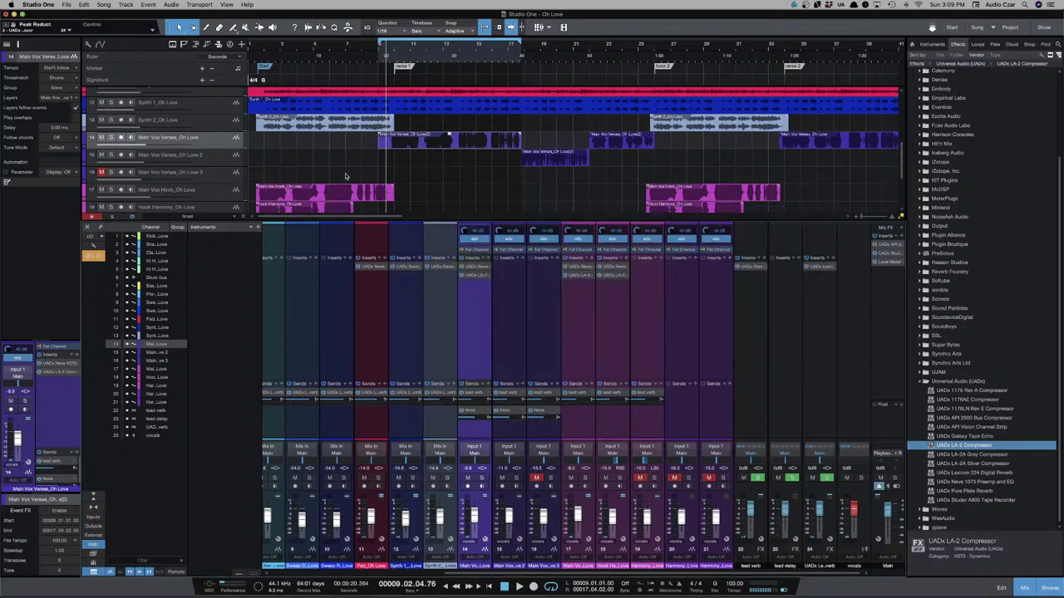
Replace the LA-2 Compressor on the Main Vox Verses channel with the UADx LA-2A Silver Compressor.
right_click(488, 275)
click(515, 363)
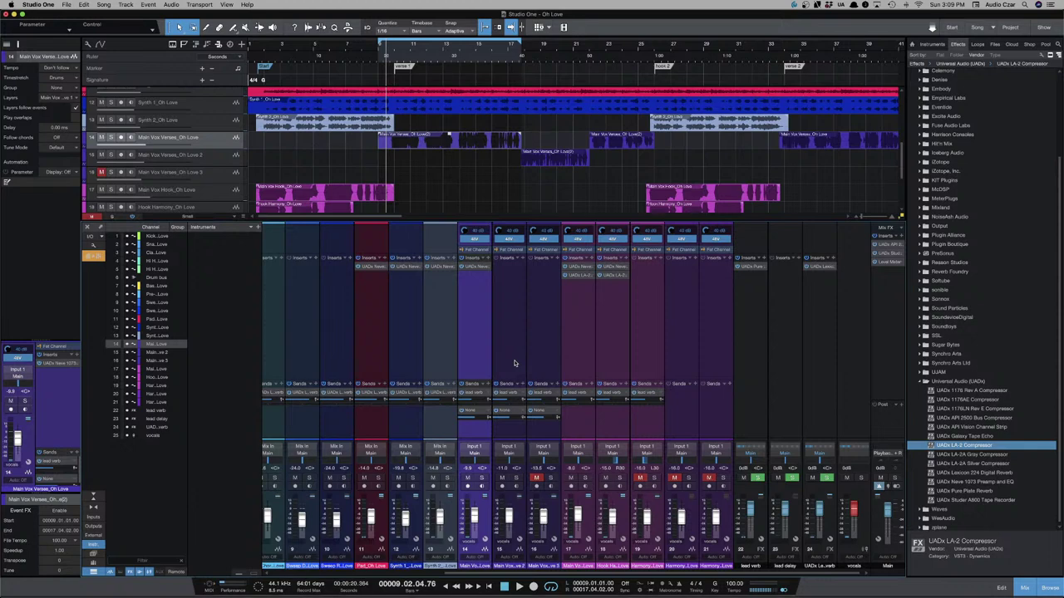
click(1005, 465)
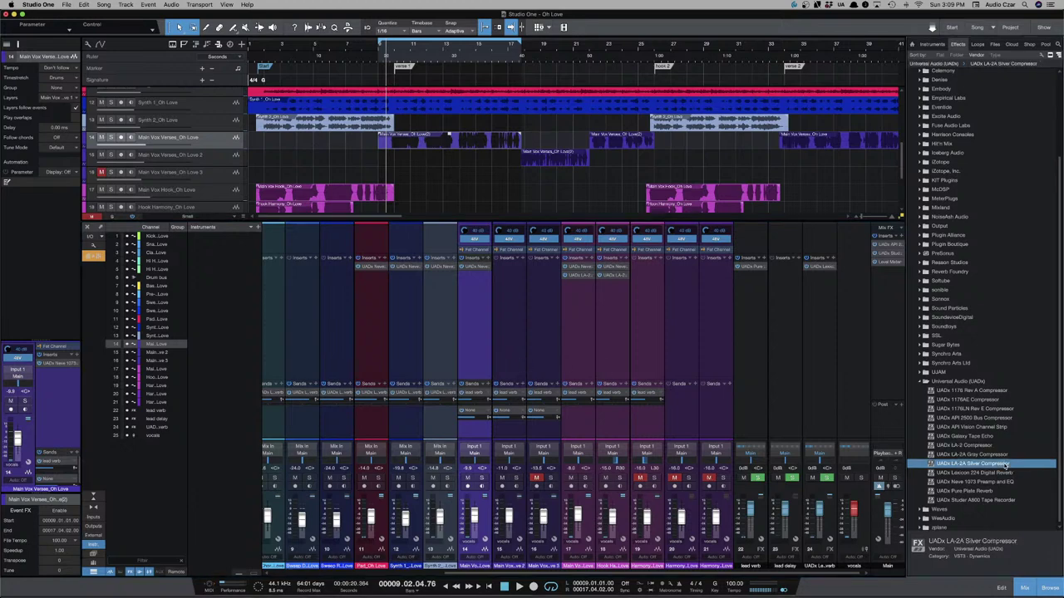
drag(1003, 466, 480, 301)
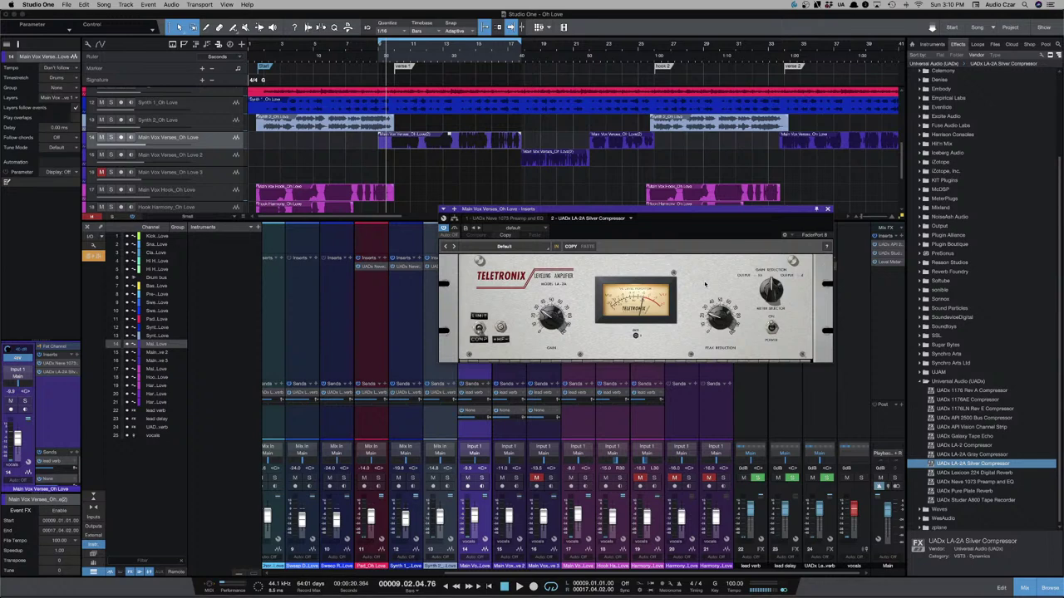
Adjust the LA-2A Silver Compressor's Peak Reduction while the verse loop plays, and close the plug-in.
key(space)
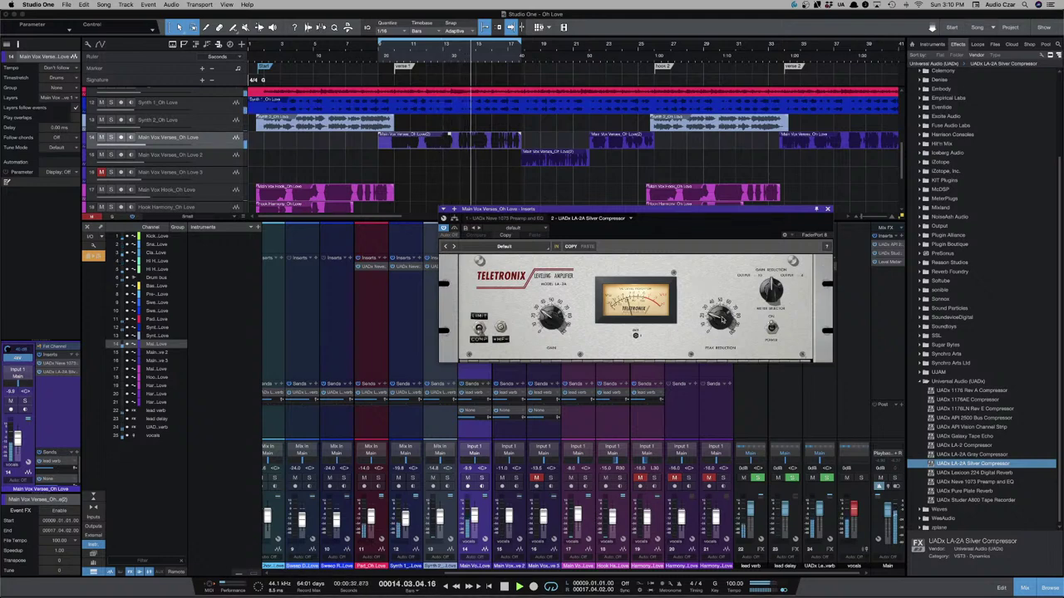
drag(721, 322, 720, 320)
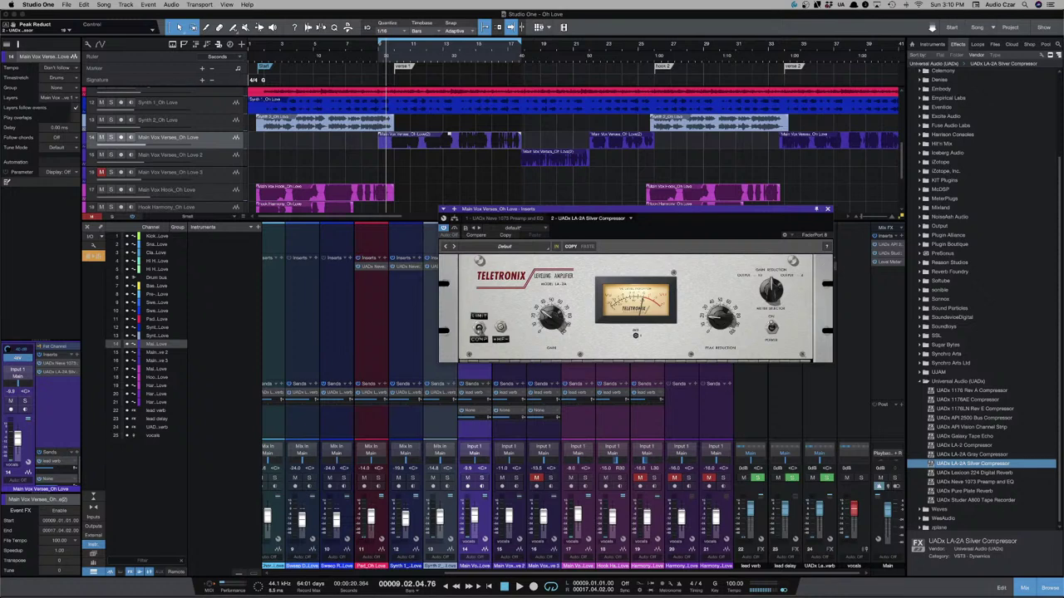
click(828, 208)
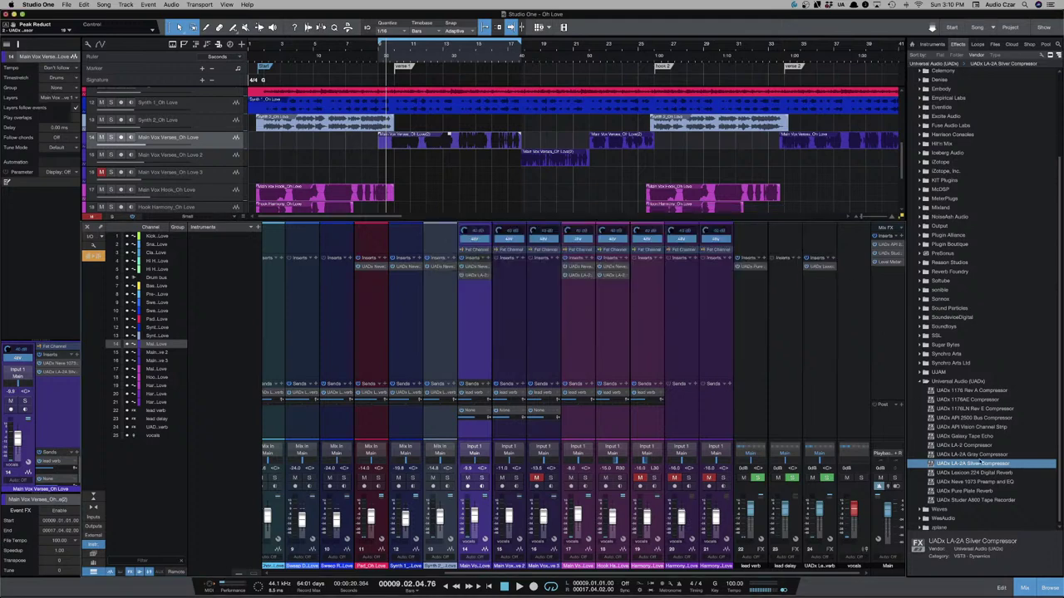
Add the UADx LA-2A Gray Compressor as the third Main Vox Verses insert and compare it with the LA-2A Silver.
click(983, 455)
drag(983, 455, 475, 310)
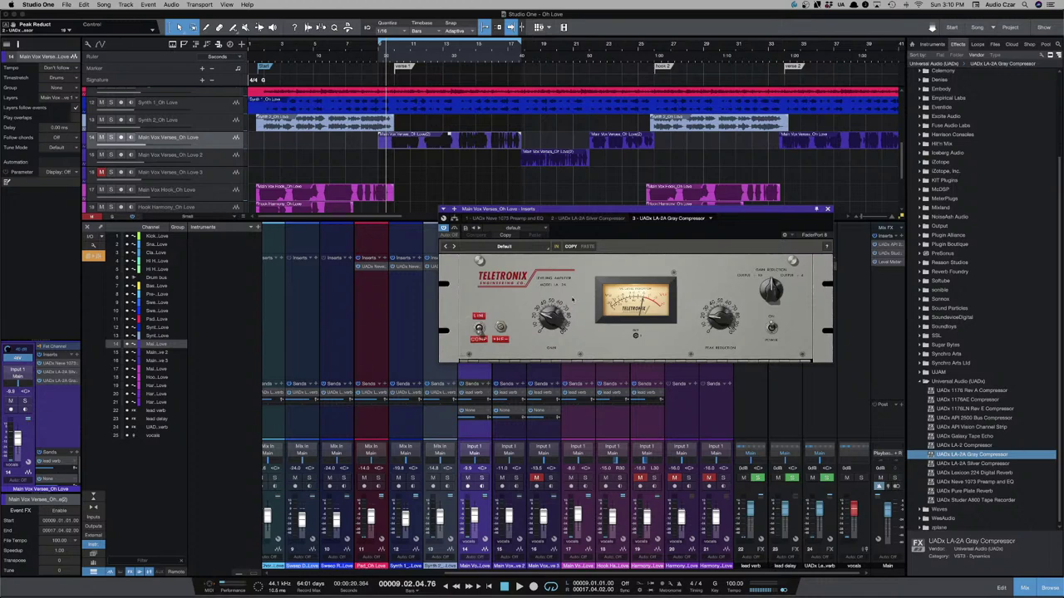
click(571, 219)
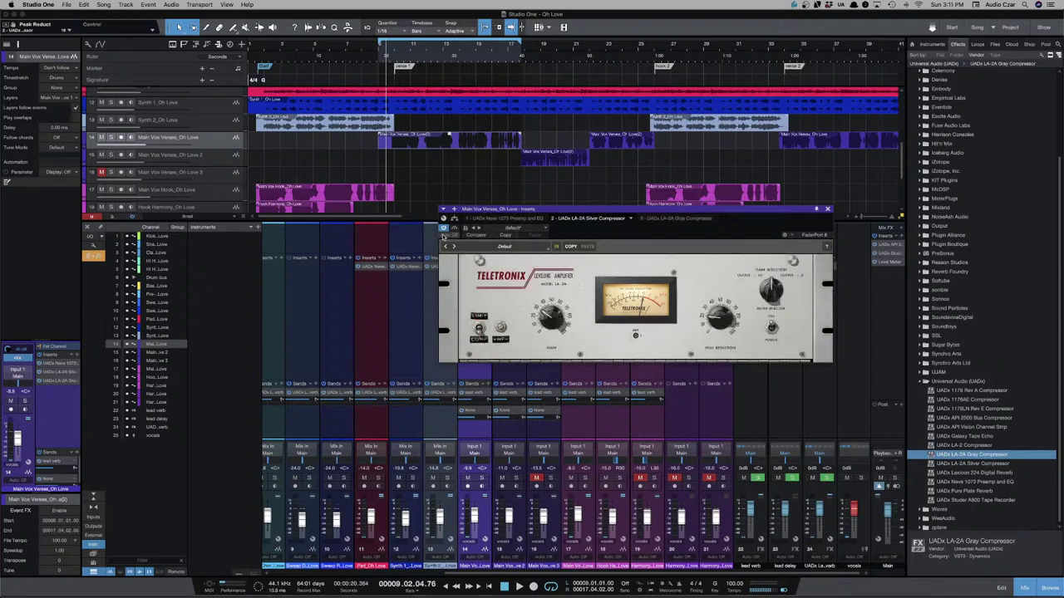
click(669, 219)
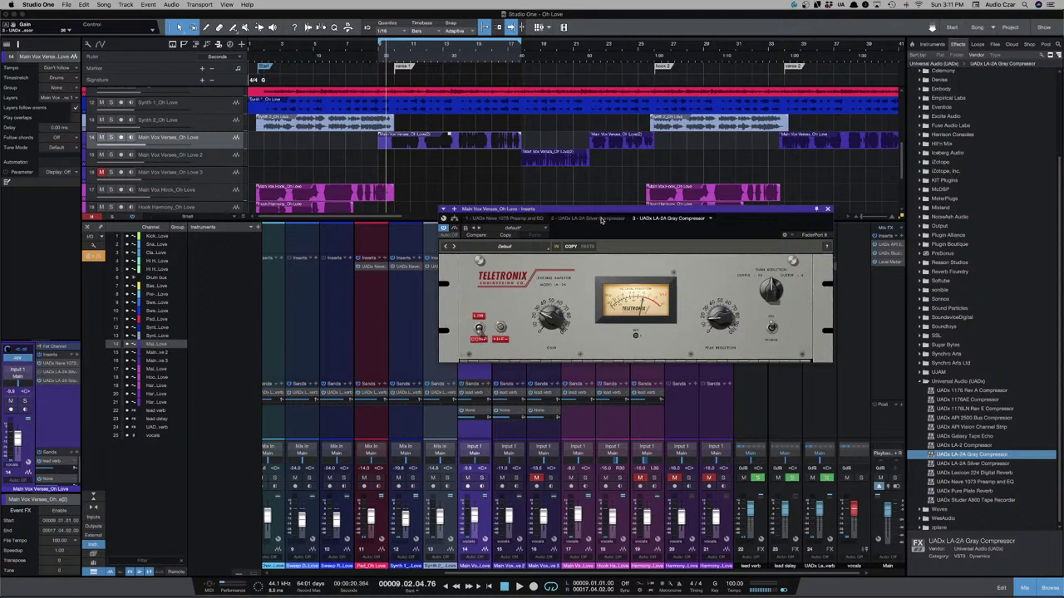
Remove the UADx LA-2A Silver Compressor from the Main Vox Verses inserts, keeping the LA-2A Gray, and close the plug-in window.
click(625, 220)
click(632, 219)
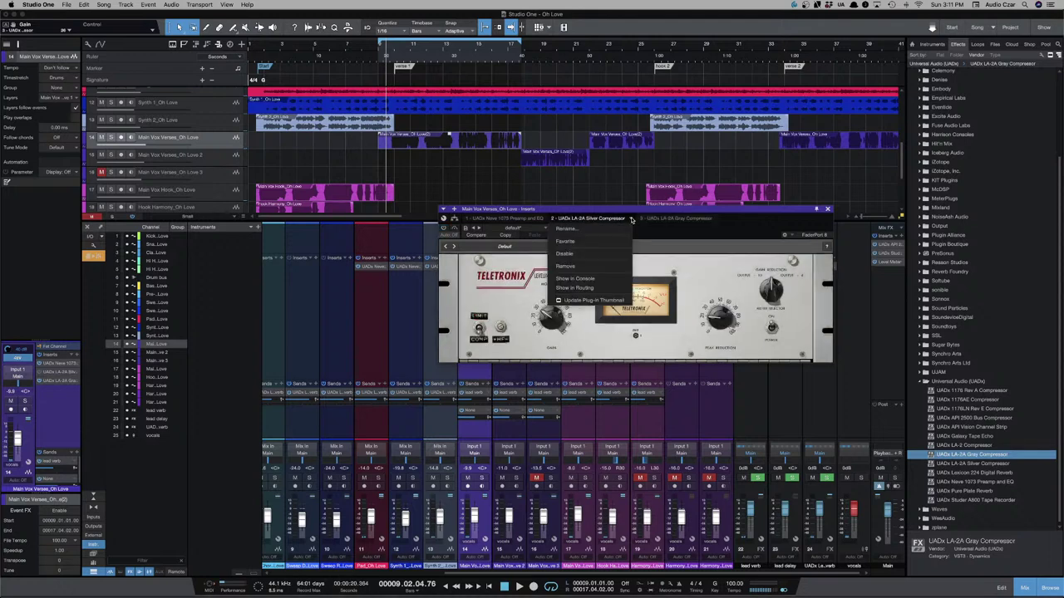
click(602, 271)
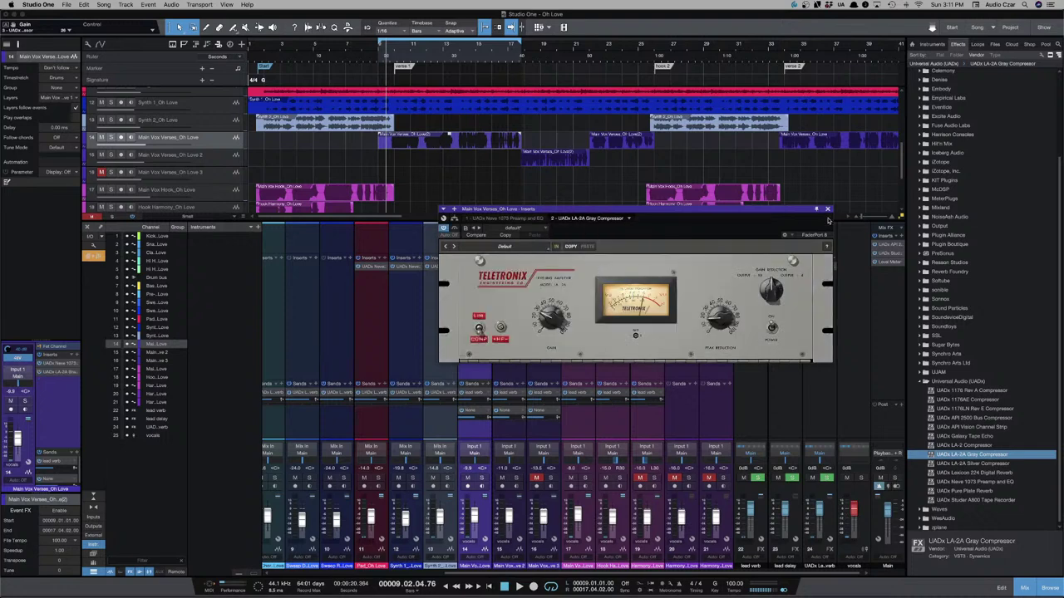
click(827, 210)
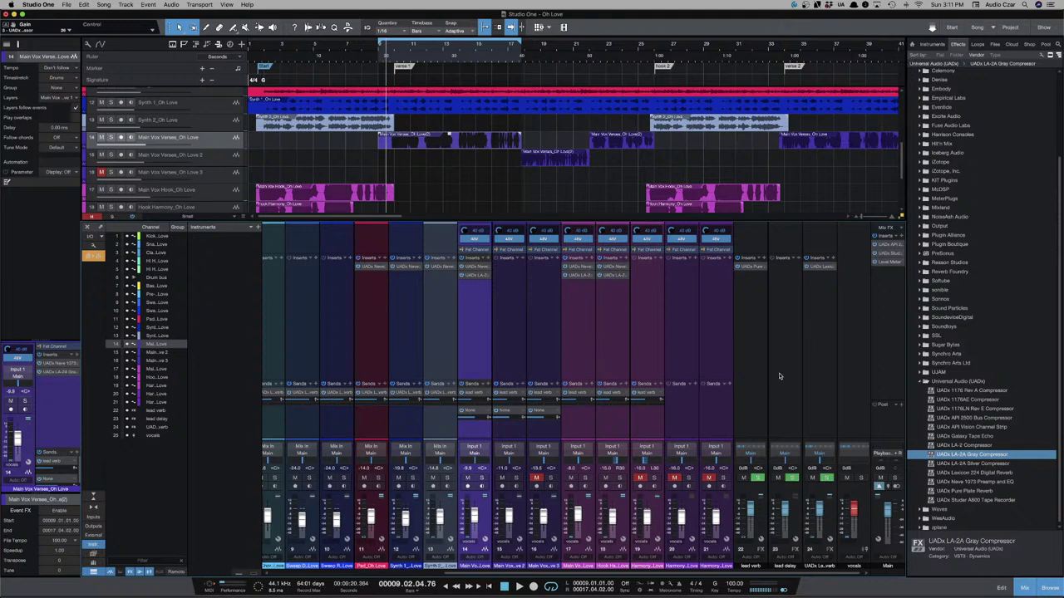
Remove the unassigned second send from all three Main Vox Verses channels at once.
click(532, 428)
shift+click(477, 429)
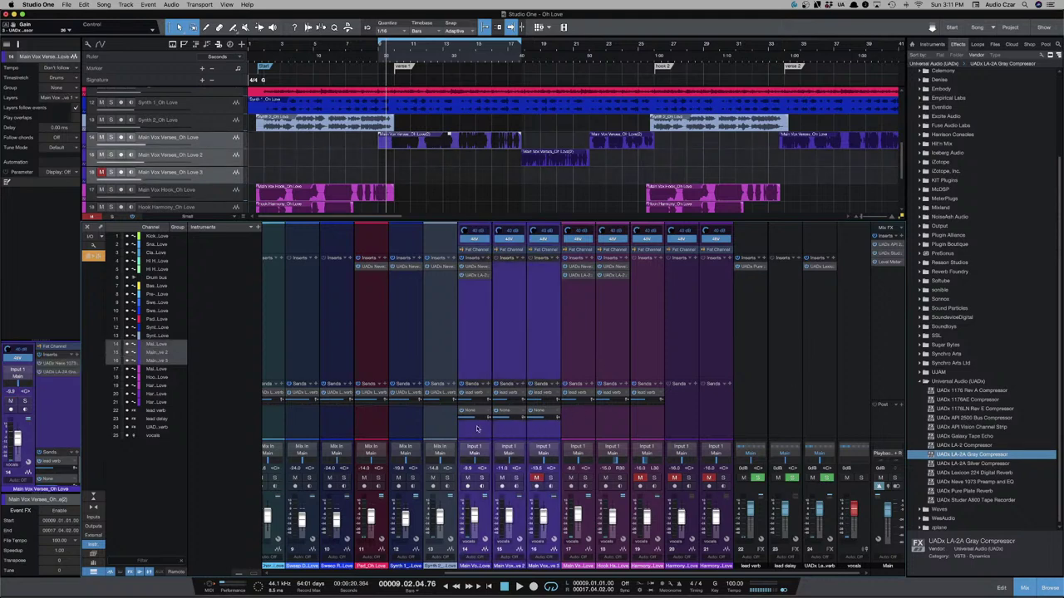
click(488, 413)
scroll(529, 391, down, 5)
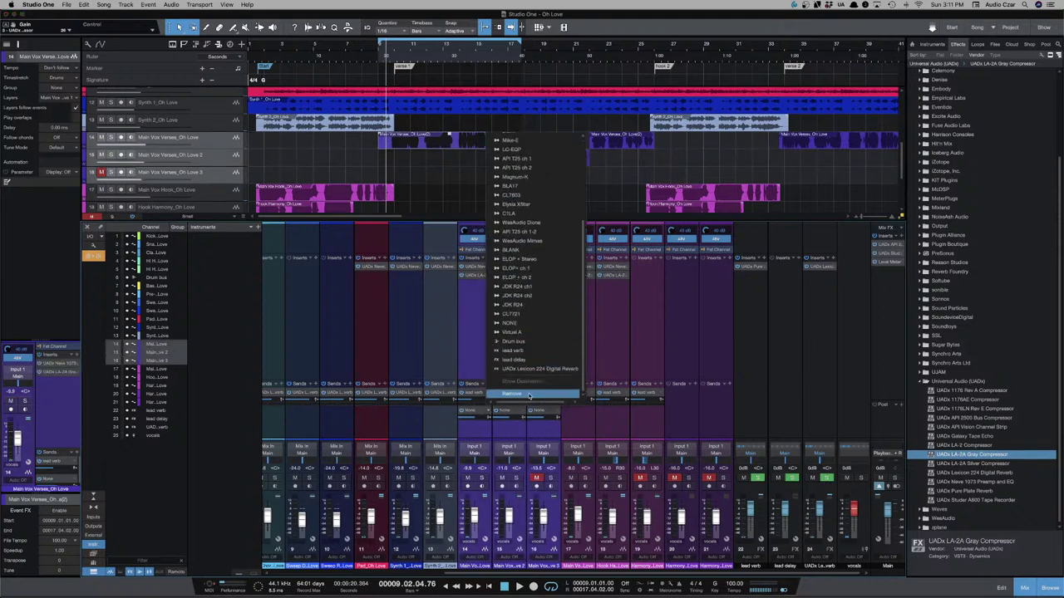
click(530, 394)
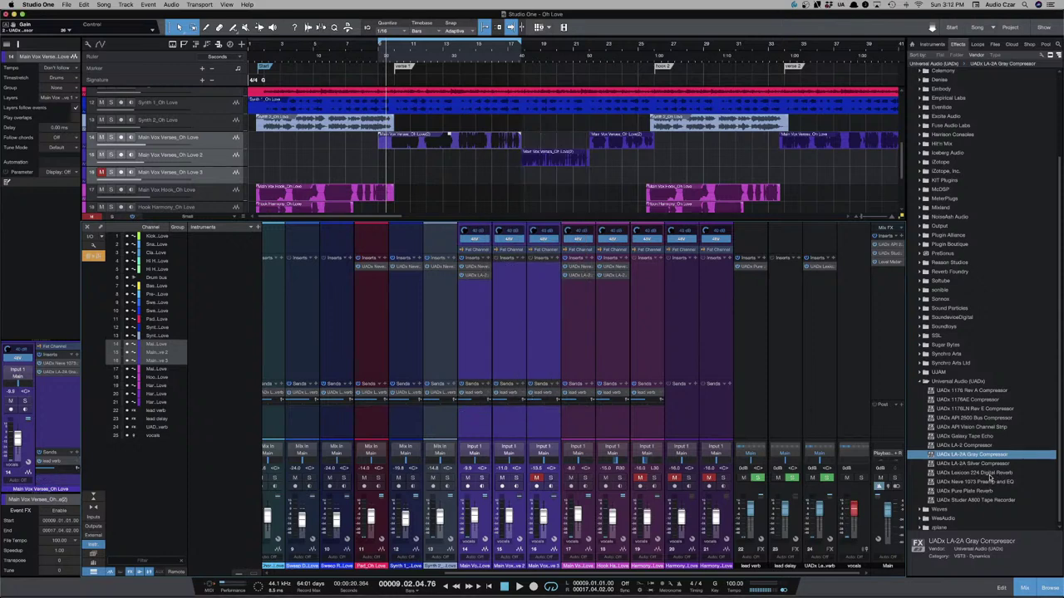
Insert the UADx Galaxy Tape Echo on the lead delay channel, and switch on its Tempo Sync and turn its Head Select.
click(982, 436)
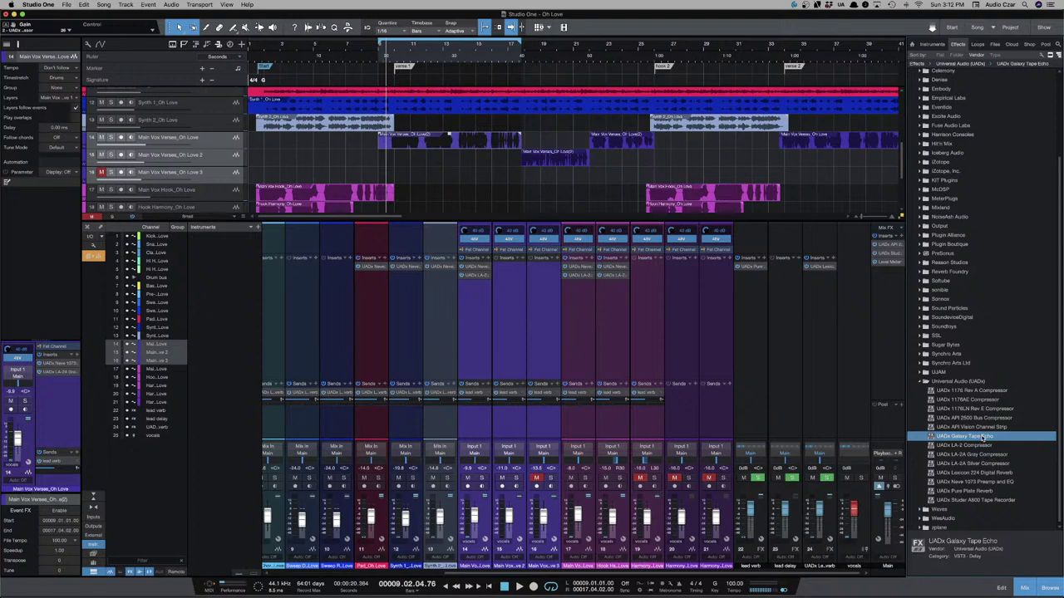
drag(982, 436, 785, 310)
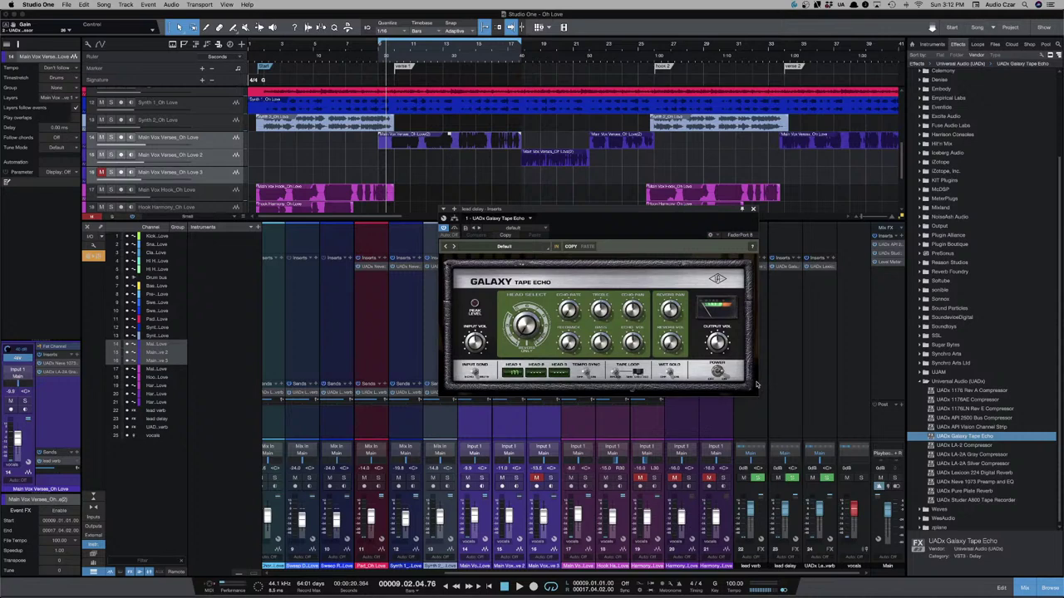
click(588, 375)
drag(532, 325, 536, 252)
key(space)
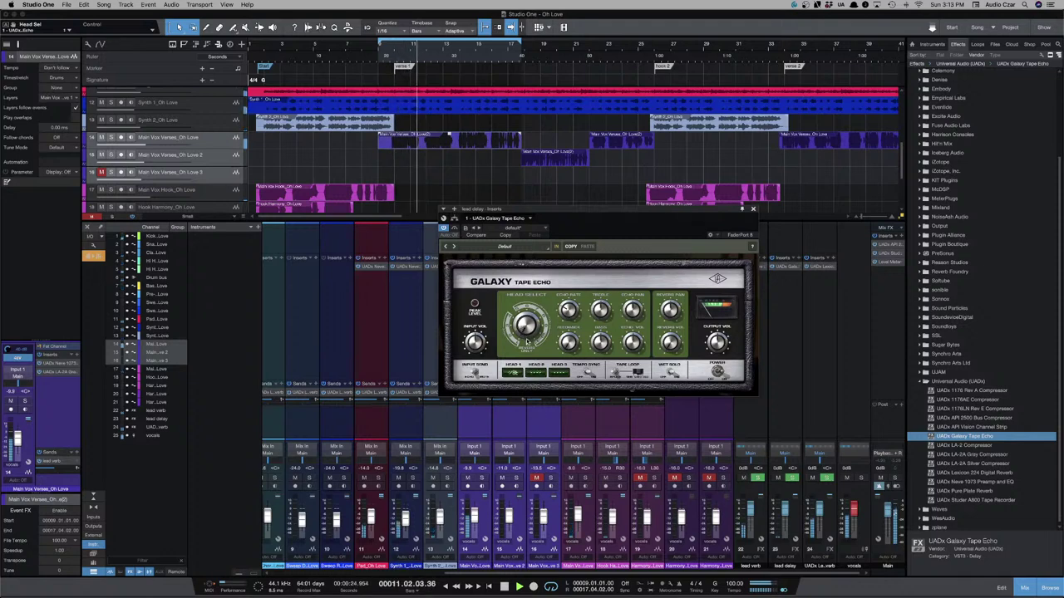
drag(600, 211, 559, 167)
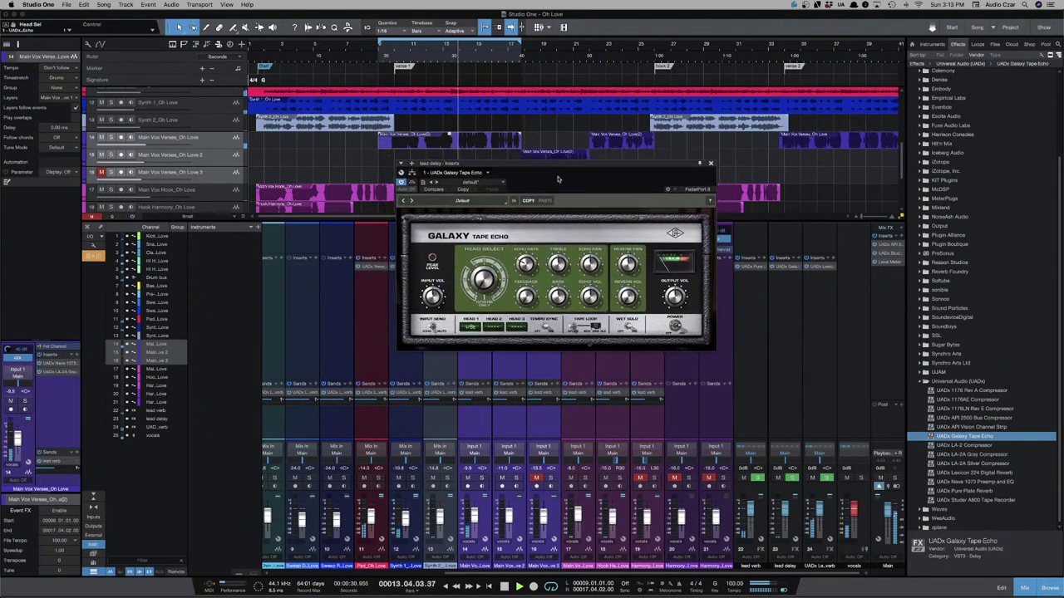
Add a second send routed to lead delay on the three selected Main Vox Verses channels.
click(488, 386)
scroll(541, 332, down, 3)
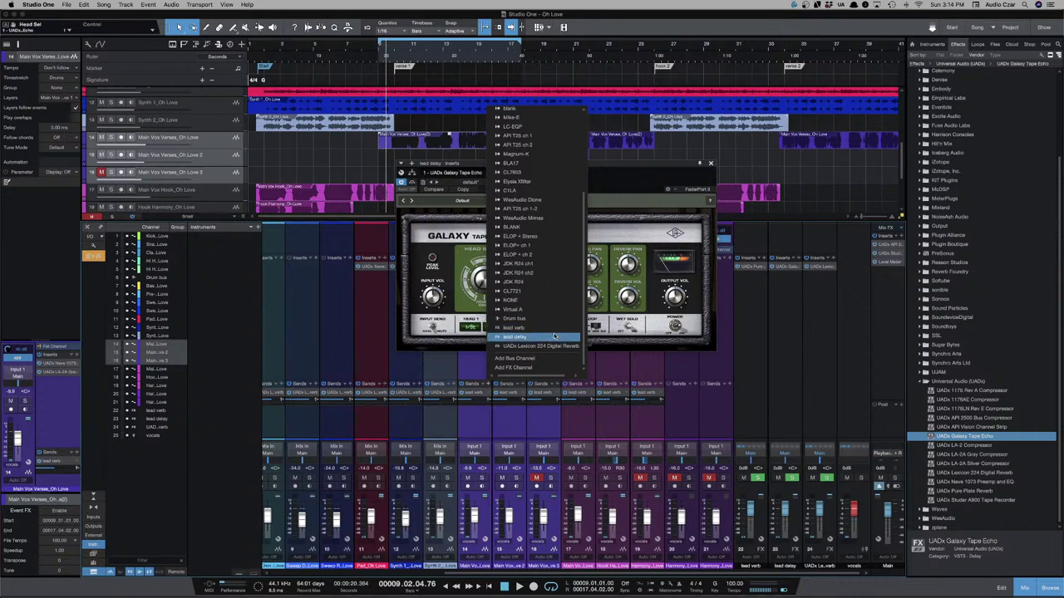
click(545, 336)
Reopen the lead delay's Galaxy Tape Echo from the Main Vox Verses send and solo that channel while the loop plays.
click(523, 417)
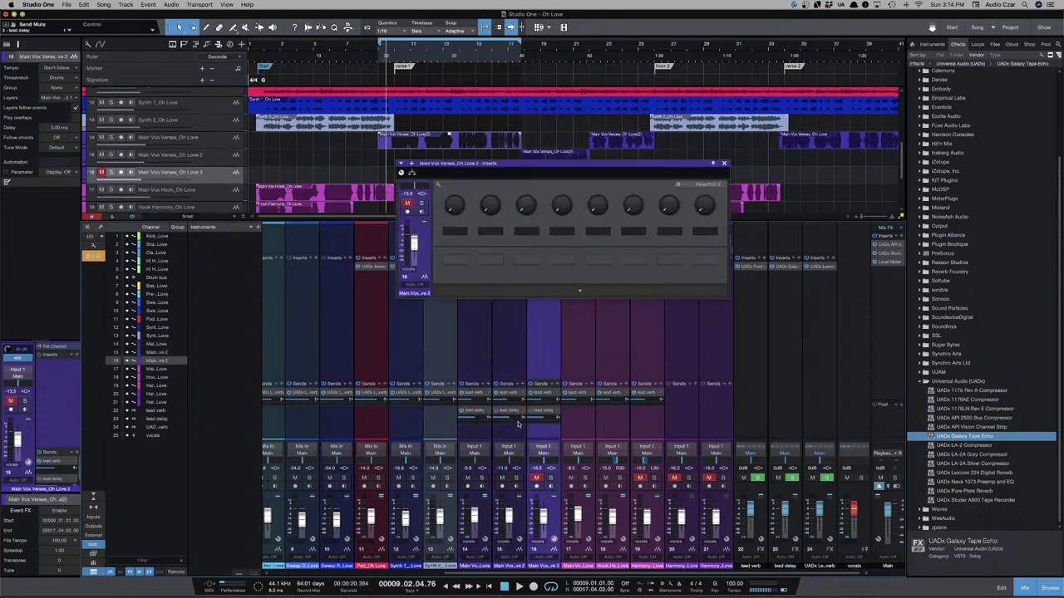
click(481, 419)
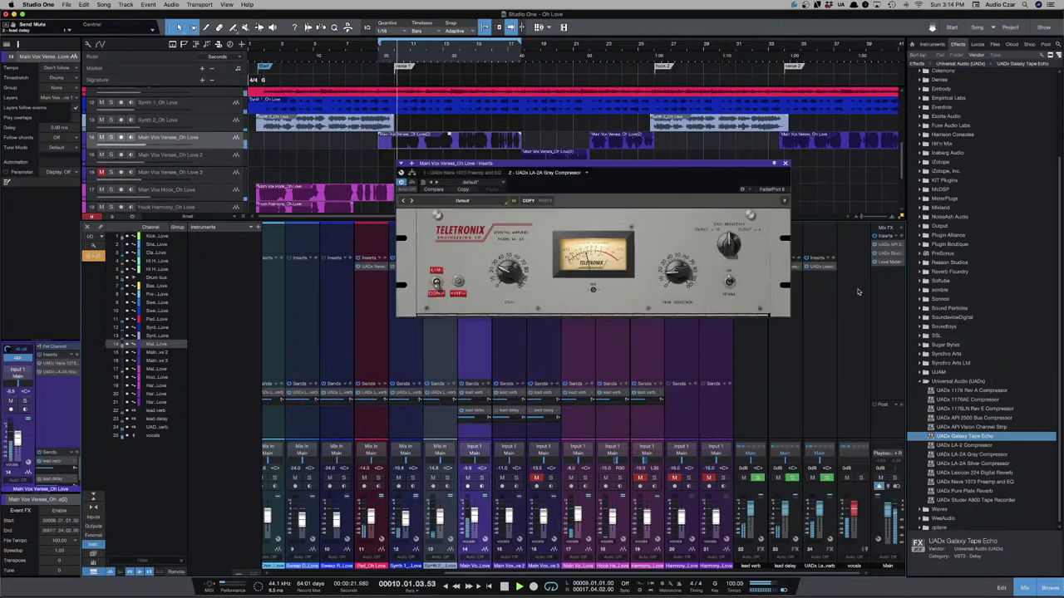
click(477, 423)
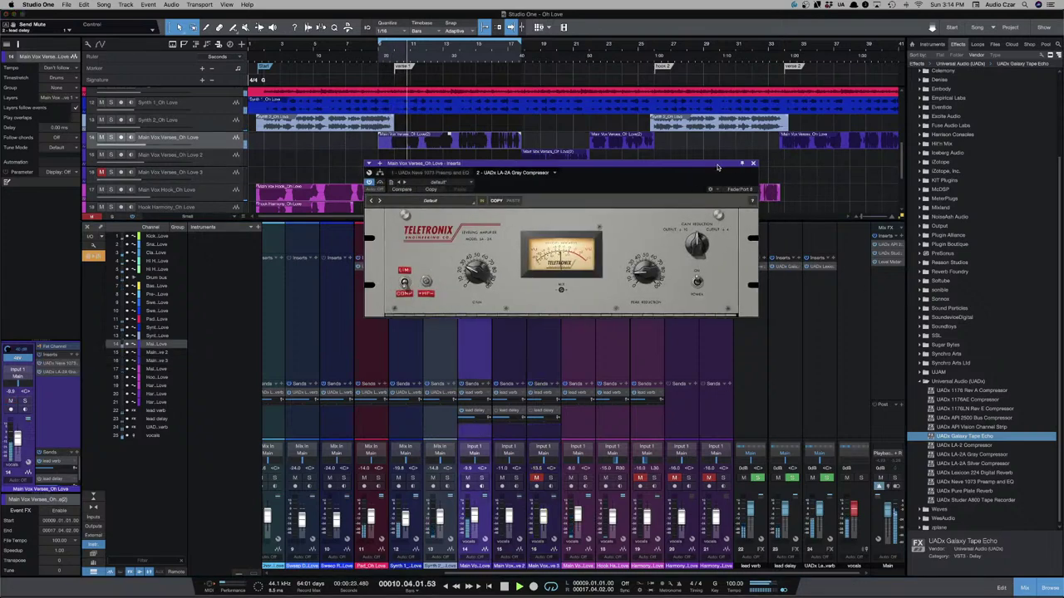
double_click(477, 423)
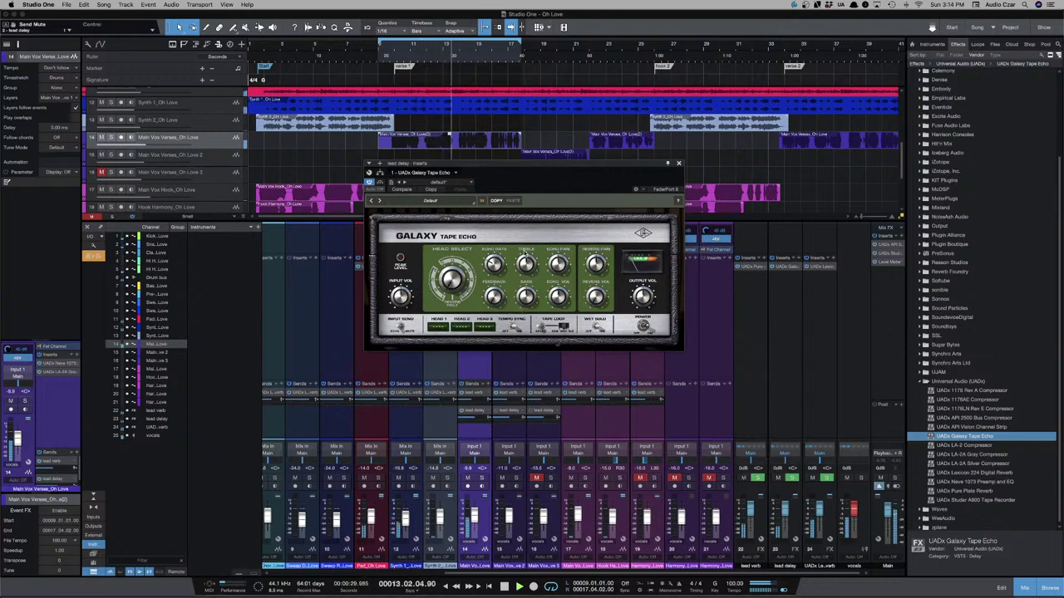
key(s)
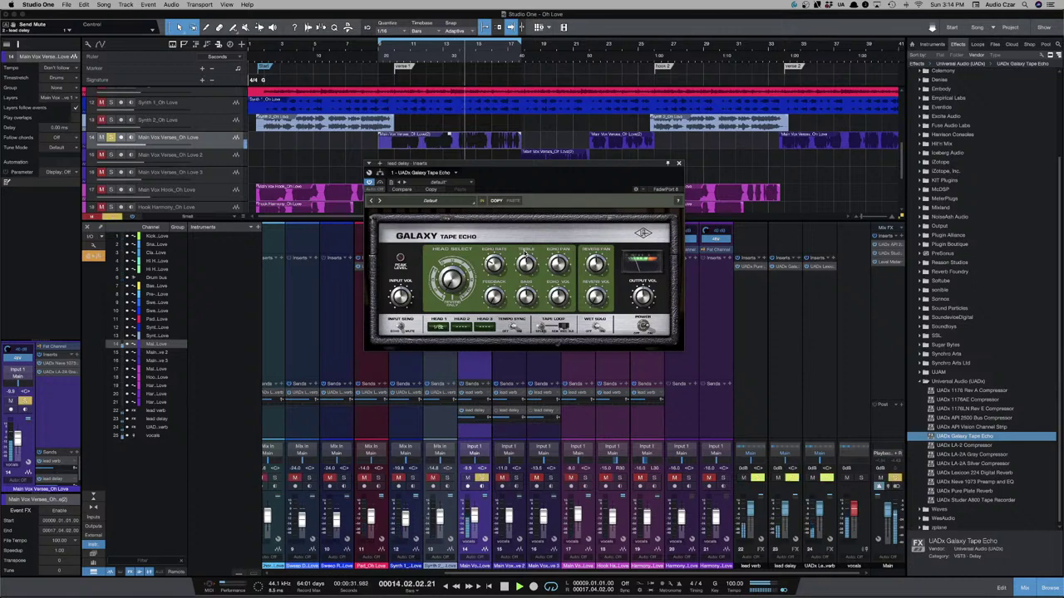
Try several Head Select positions on the Galaxy Tape Echo while the soloed verse vocal loops.
drag(458, 283, 456, 282)
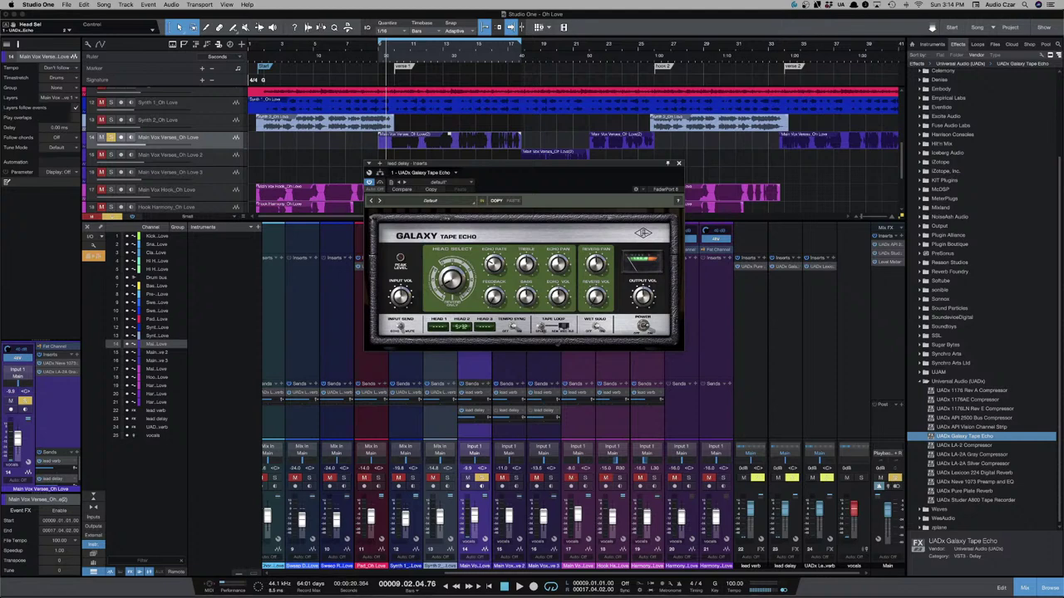
key(space)
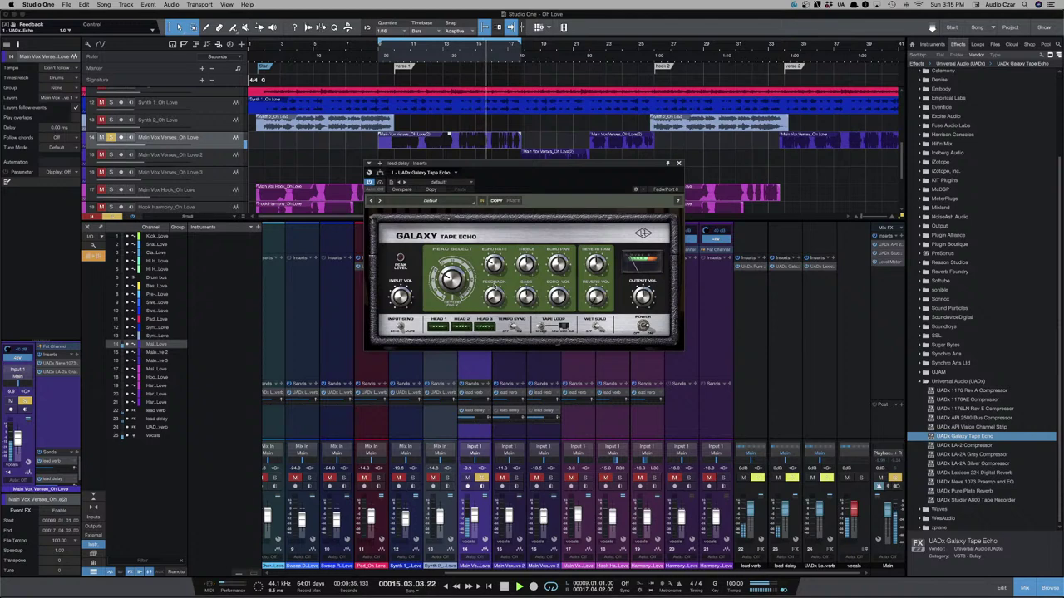
drag(451, 280, 450, 275)
scroll(457, 279, up, 1)
scroll(459, 279, up, 1)
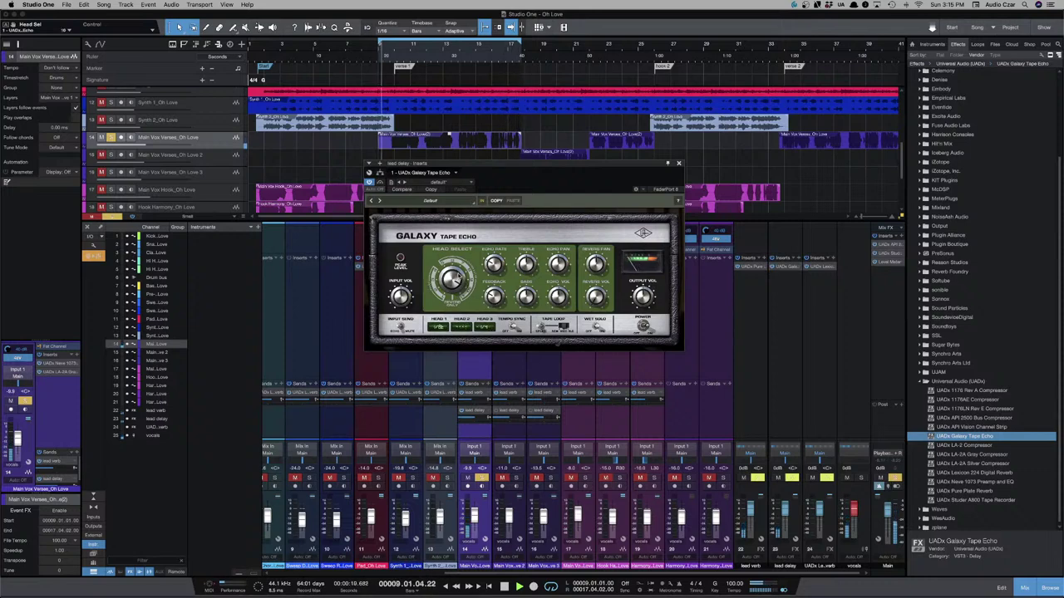
drag(467, 284, 462, 274)
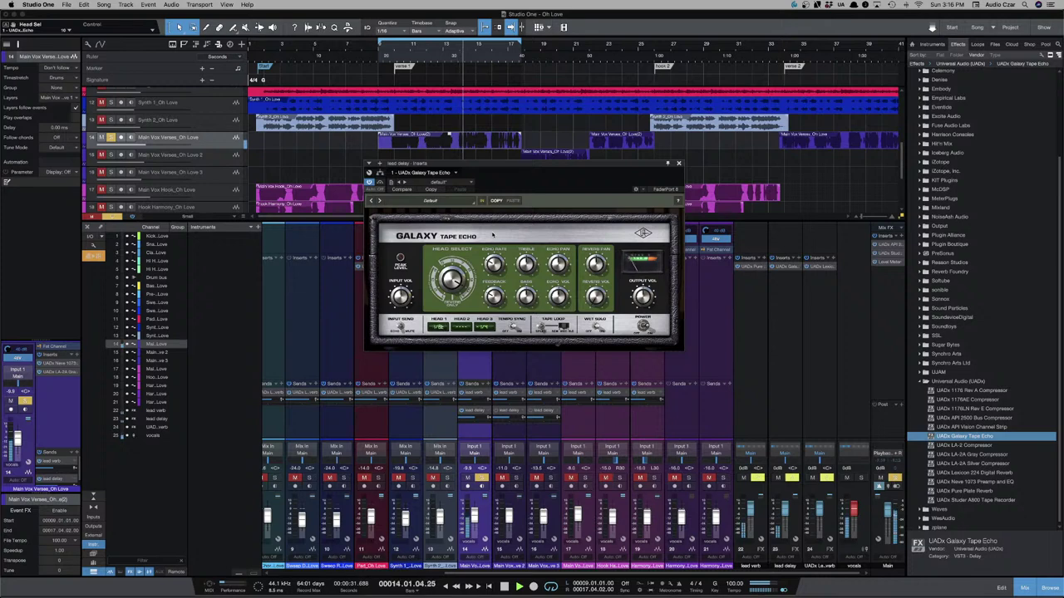
mouse_move(454, 291)
mouse_down()
mouse_move(454, 273)
mouse_move(465, 282)
mouse_up()
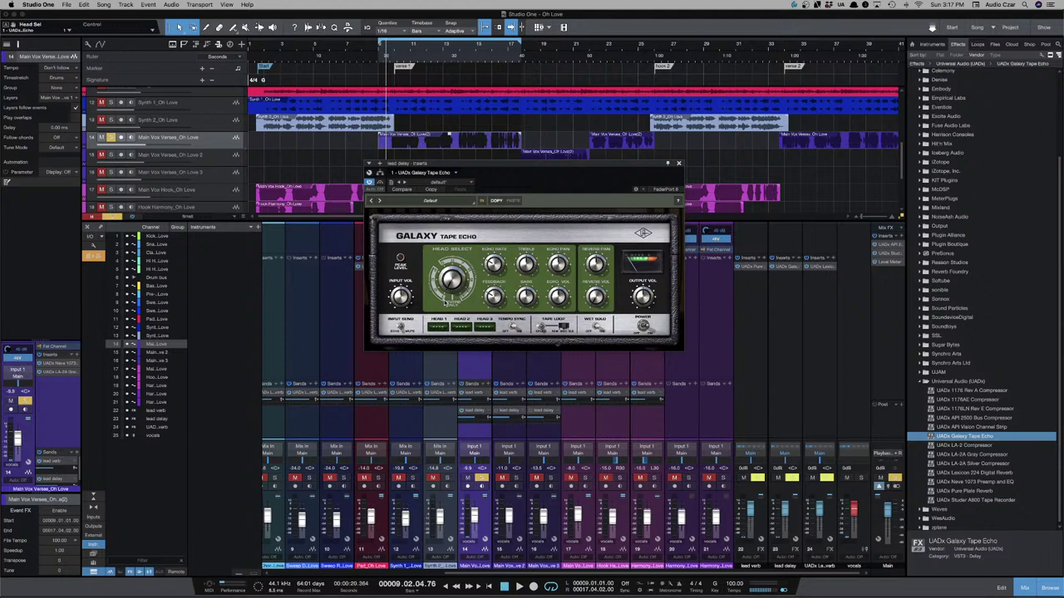
Compare the Galaxy Tape Echo's single and combined Head Select modes over the verse loop and settle on Head 2.
key(space)
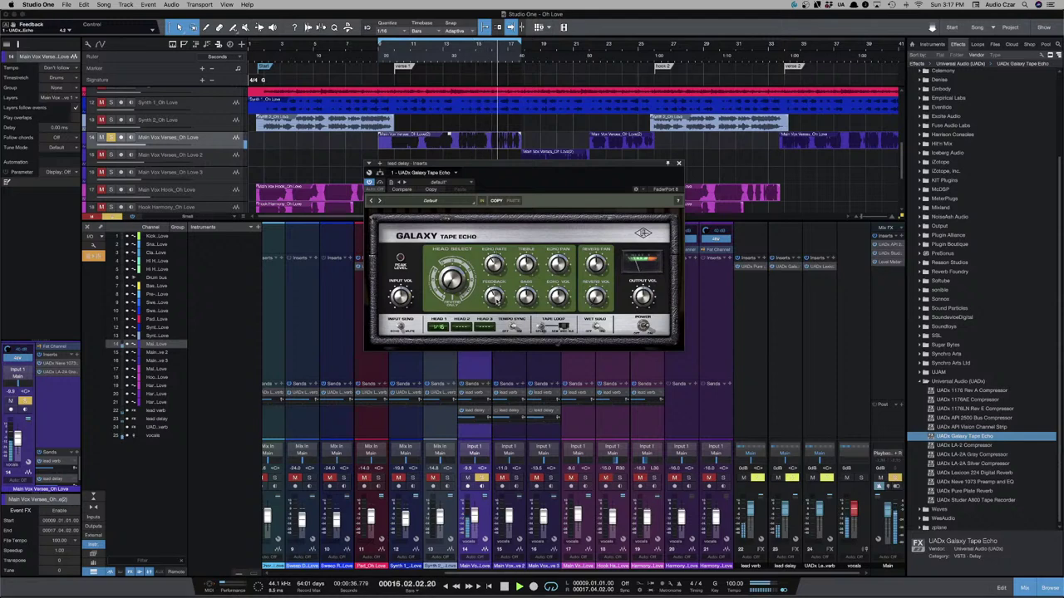
drag(455, 281, 454, 277)
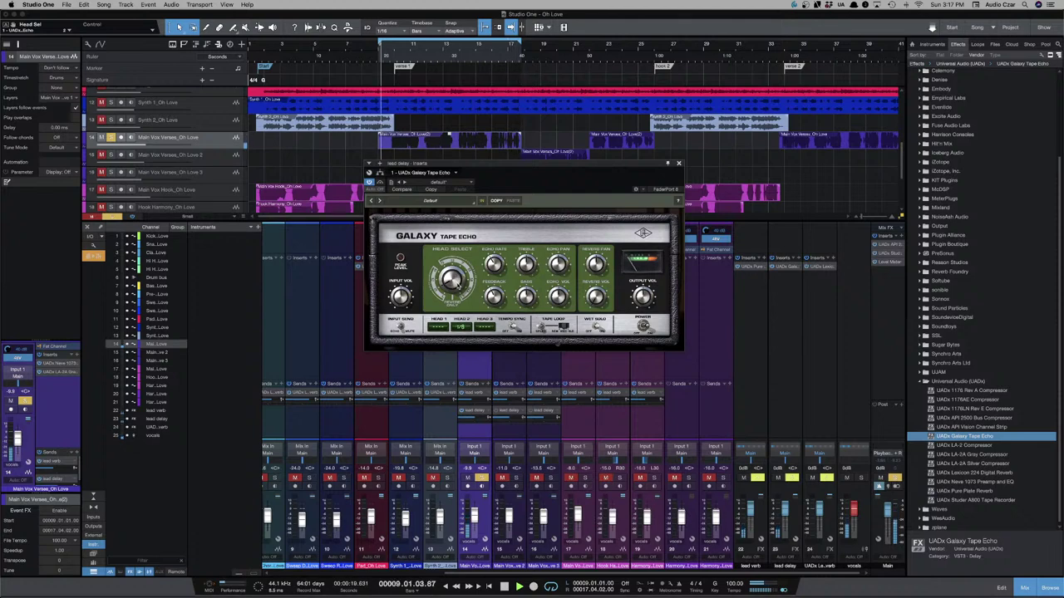
drag(456, 284, 456, 284)
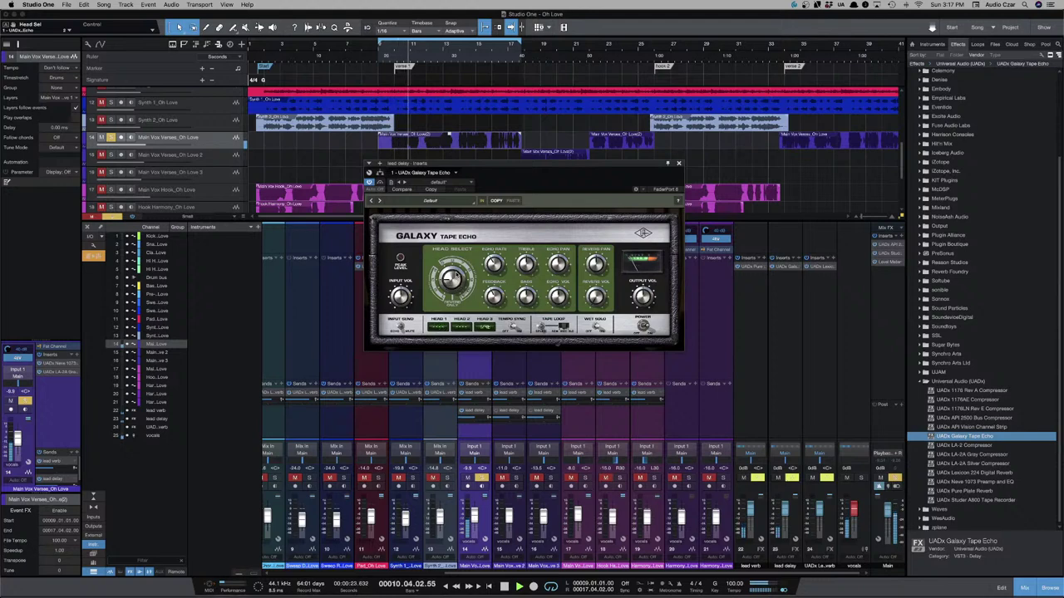
drag(457, 285, 461, 285)
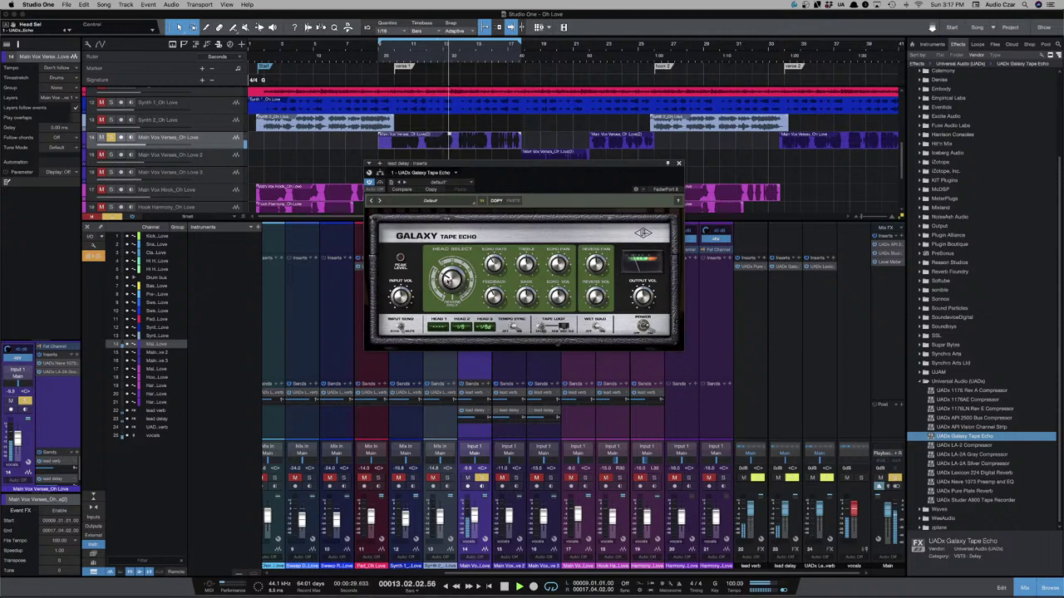
drag(448, 280, 463, 297)
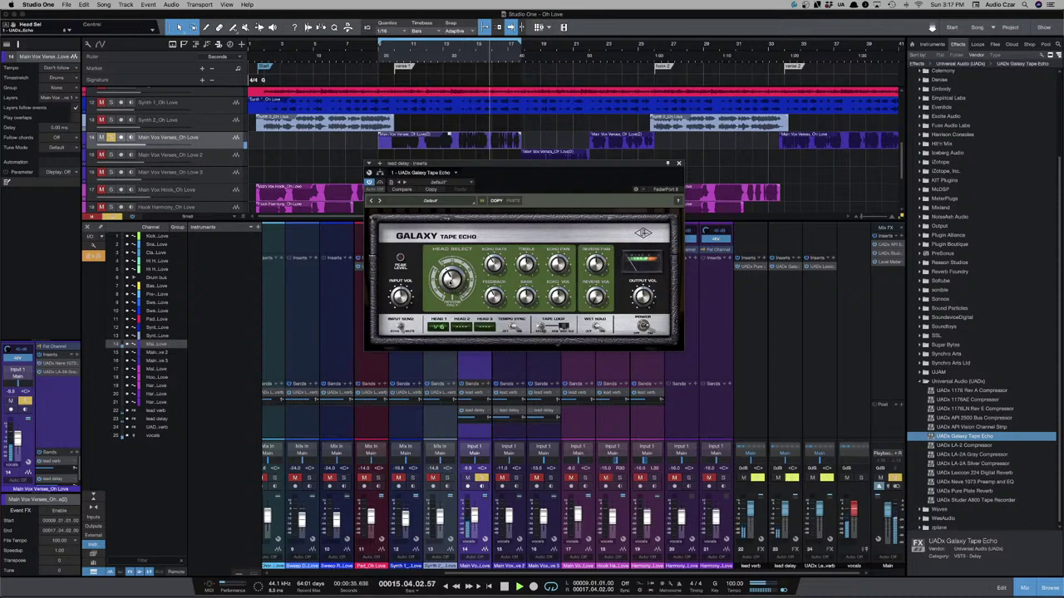
drag(452, 286, 454, 290)
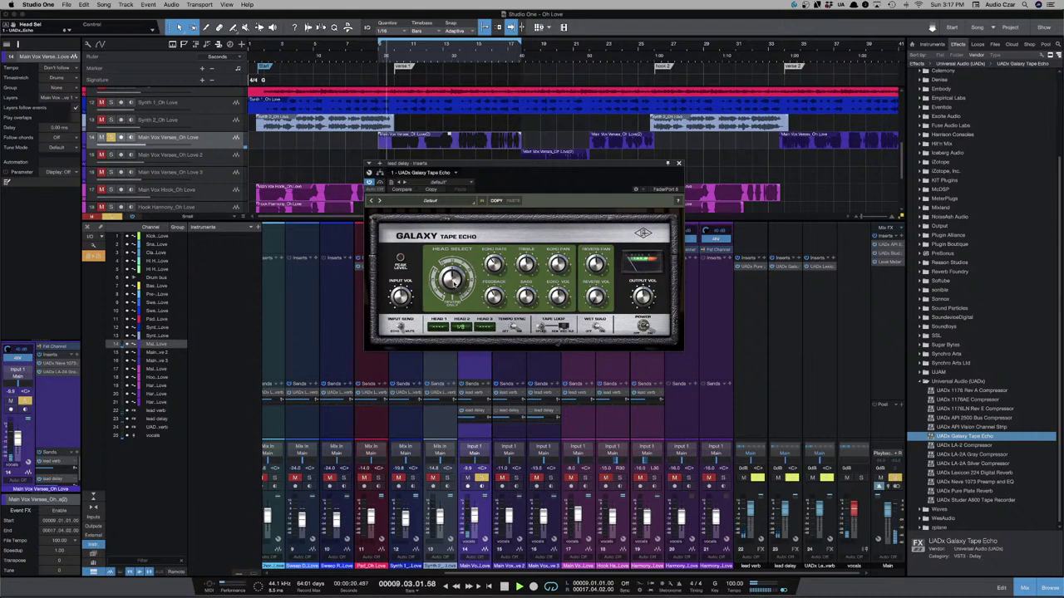
drag(455, 282, 455, 288)
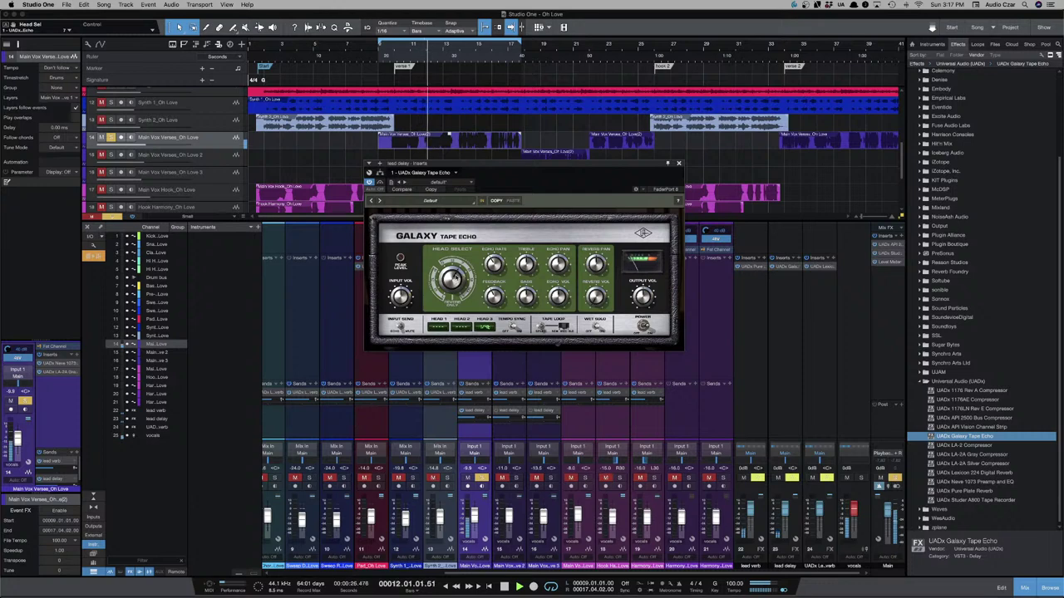
drag(455, 288, 455, 277)
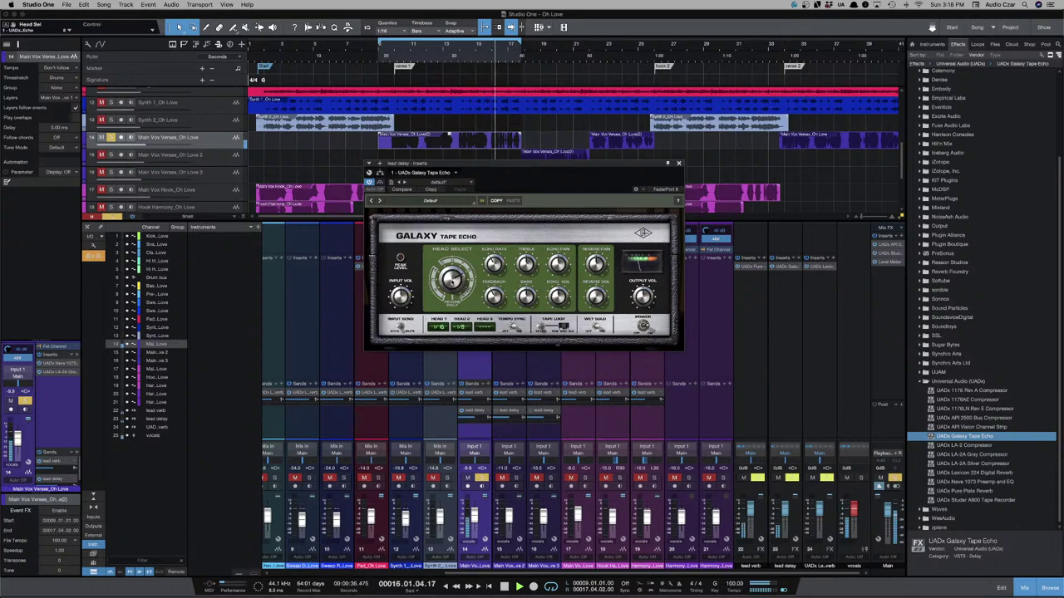
drag(456, 279, 454, 264)
drag(454, 281, 458, 321)
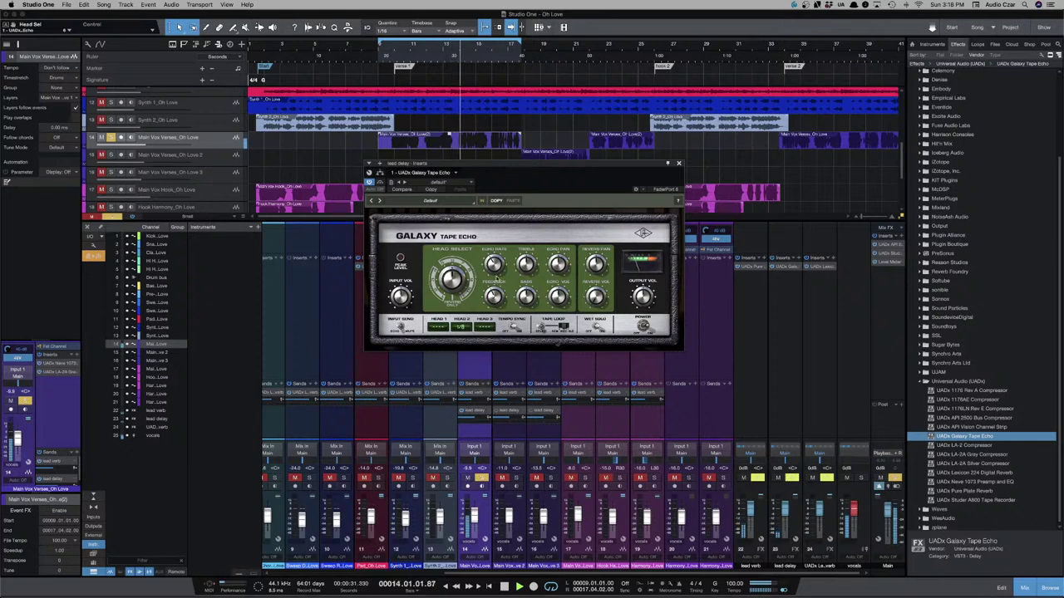
Adjust the Galaxy Tape Echo's Echo Rate note value while auditioning the soloed verse vocal.
drag(496, 268, 495, 263)
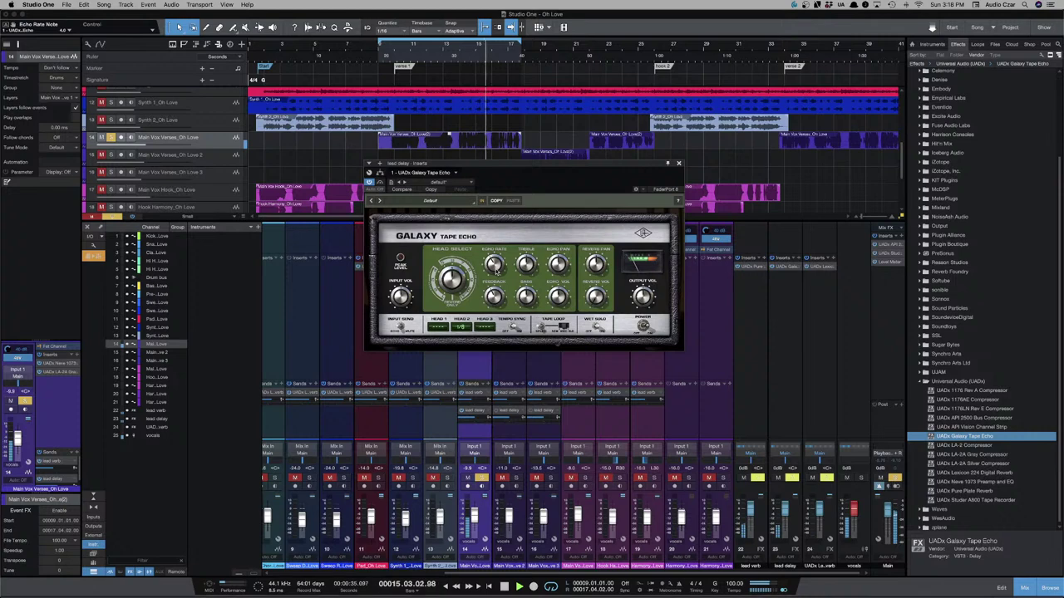
key(KP_1)
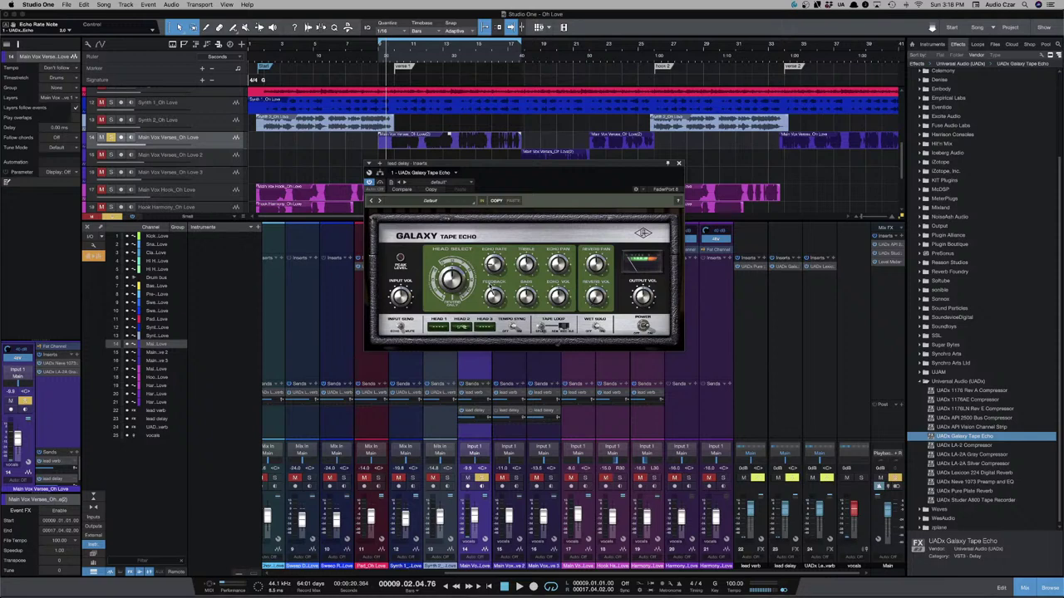
key(space)
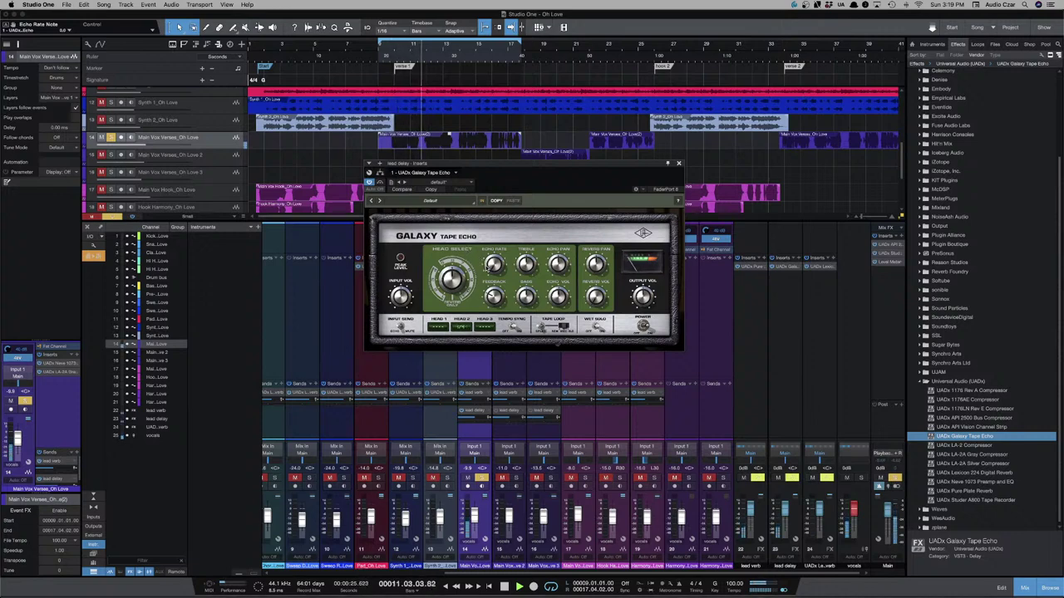
key(space)
key(space)
key(KP_1)
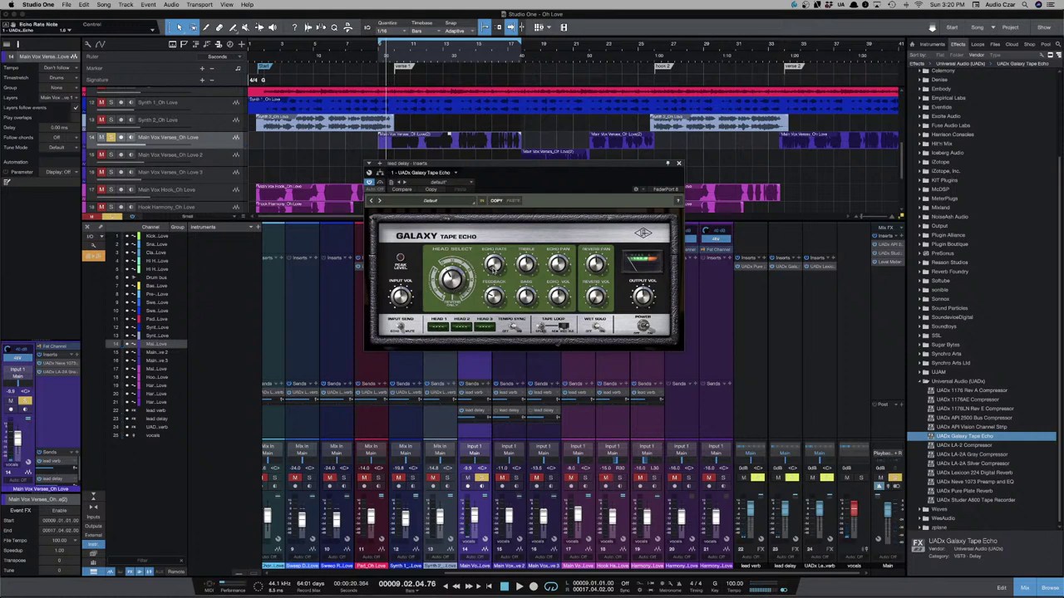
drag(490, 269, 479, 178)
Play the song from the beginning to hear the tape echo settings in the full mix.
key(Home)
key(space)
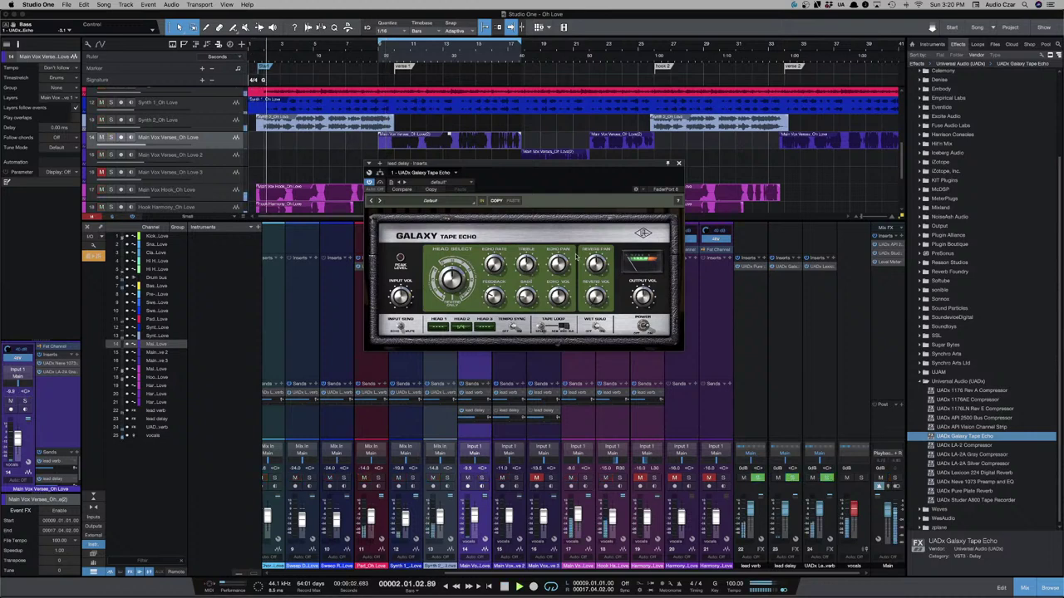
Move the Galaxy Tape Echo window clear of the vocal tracks and replay verse 1 while adjusting its Echo Vol.
drag(426, 165, 453, 203)
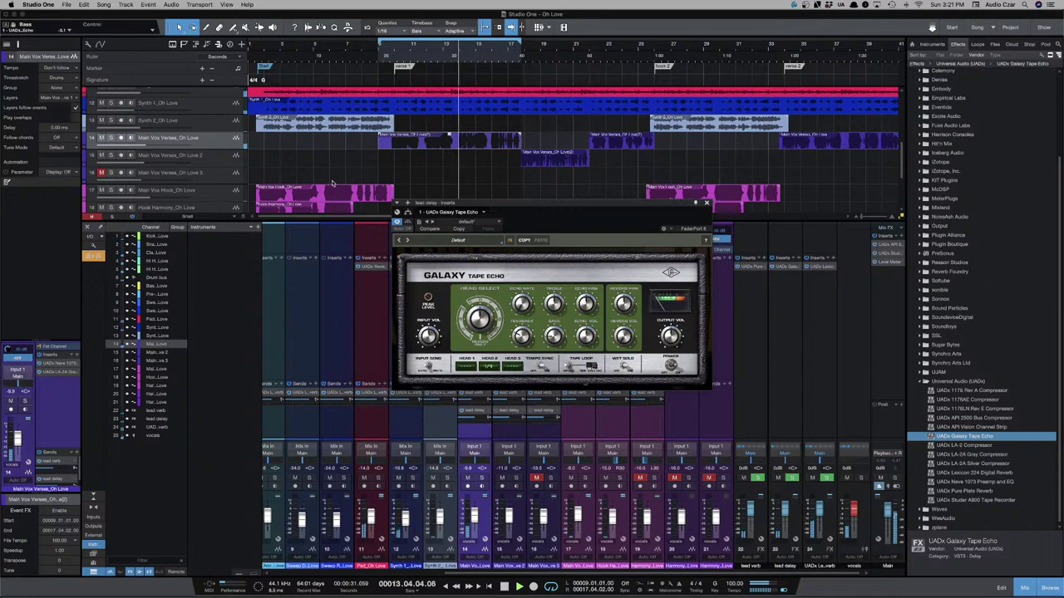
scroll(332, 183, down, 2)
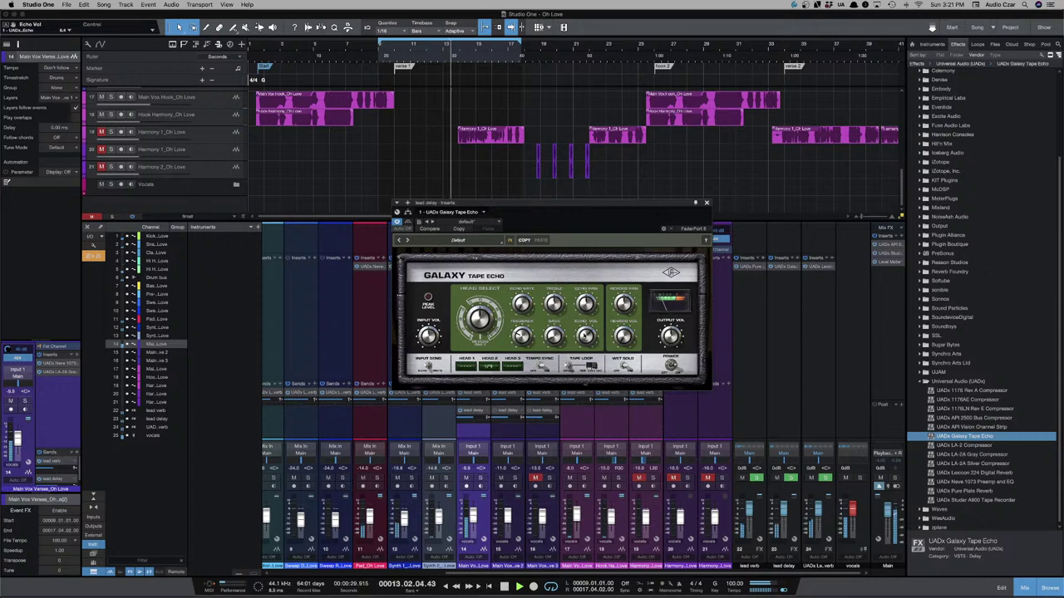
key(space)
key(space)
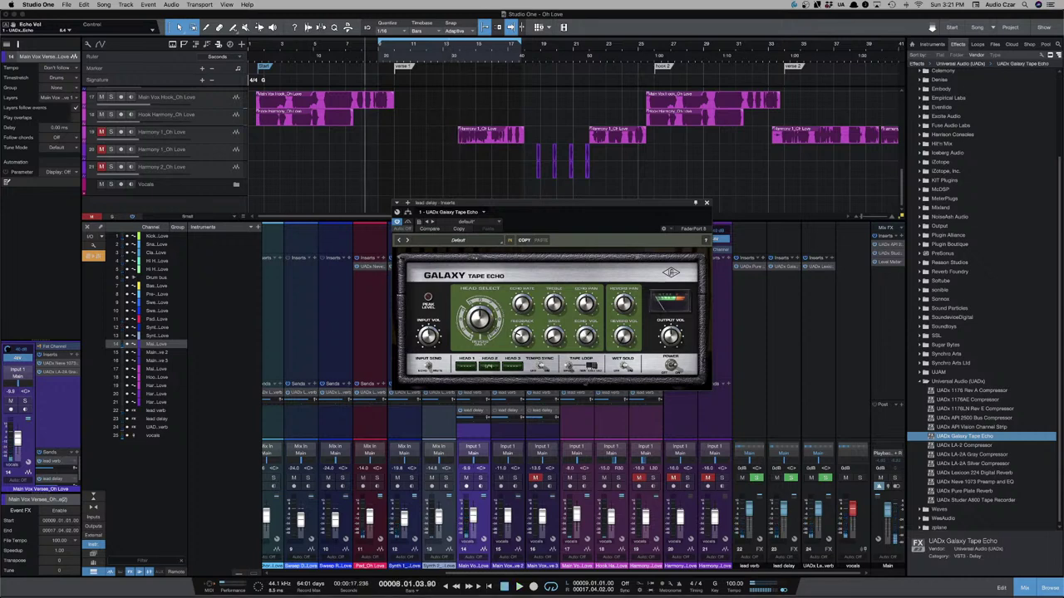
scroll(440, 162, up, 5)
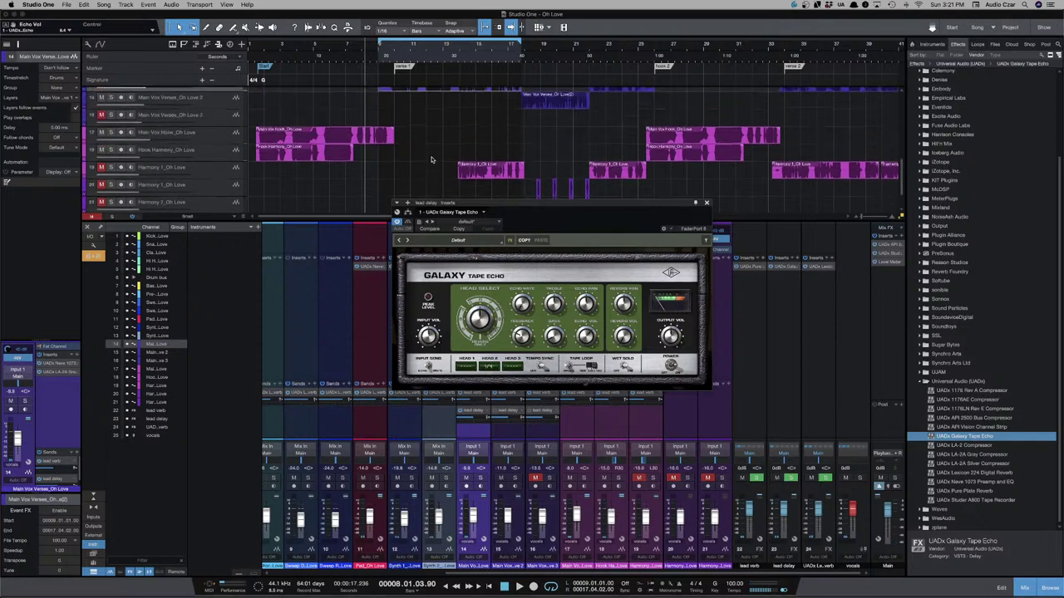
scroll(427, 164, down, 1)
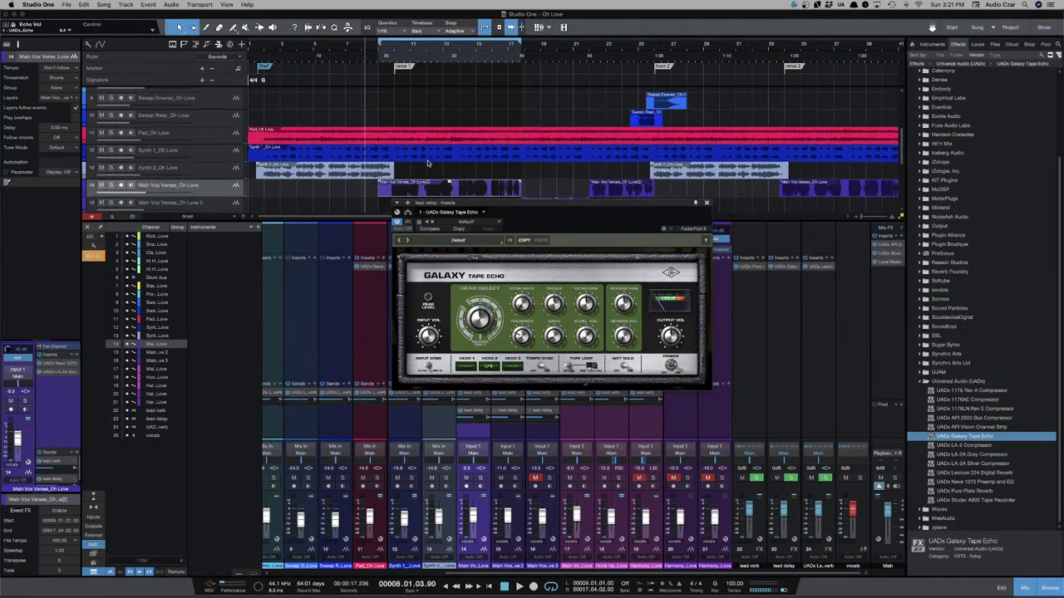
Adjust the midrange gain on the Pad track's UADx Neve 1073 and lower the plug-in's output fader.
click(214, 136)
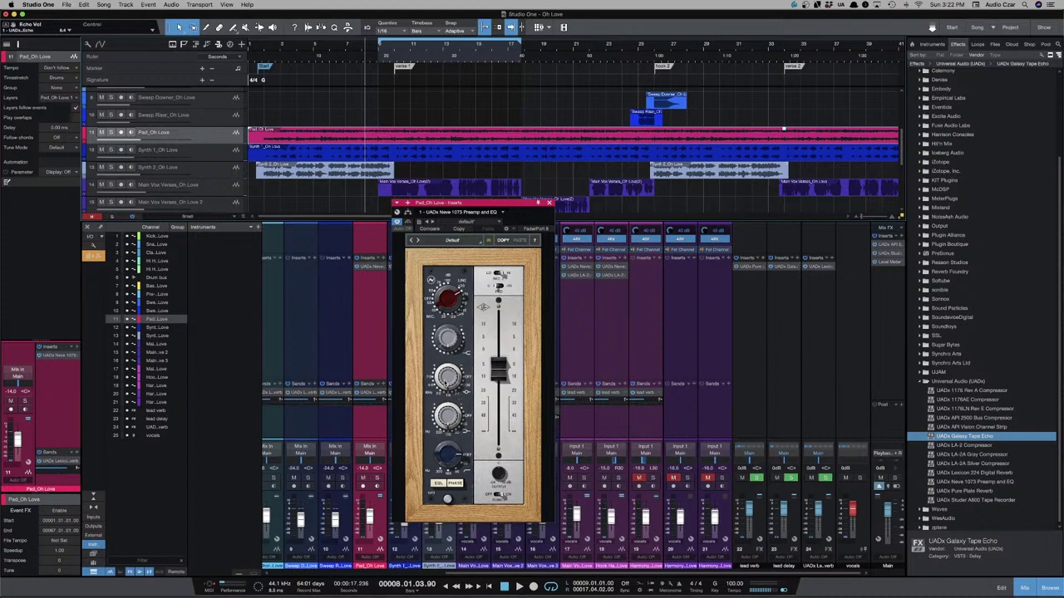
drag(452, 382, 449, 390)
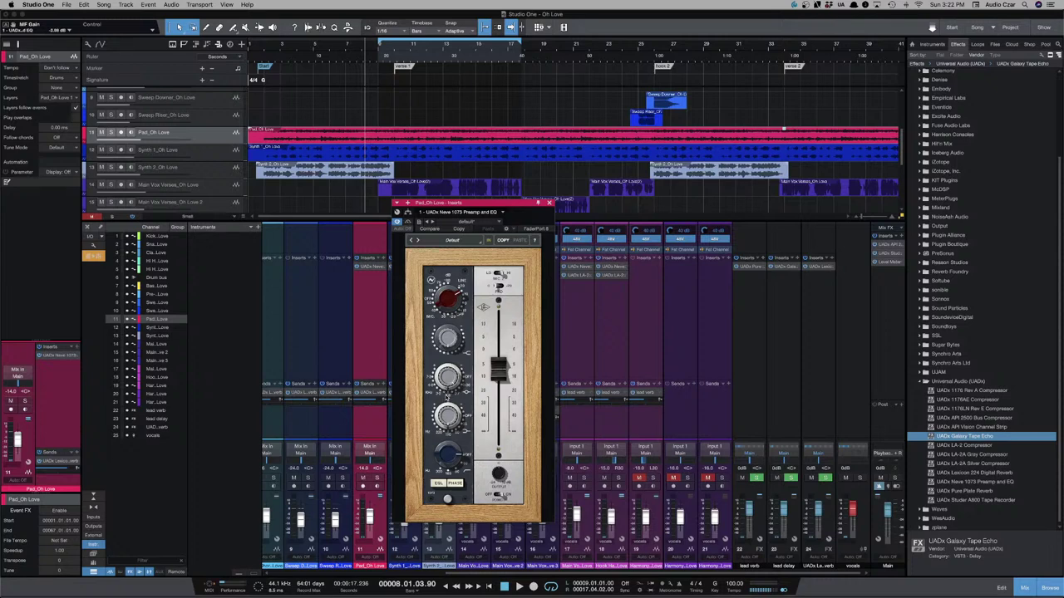
drag(494, 382, 498, 384)
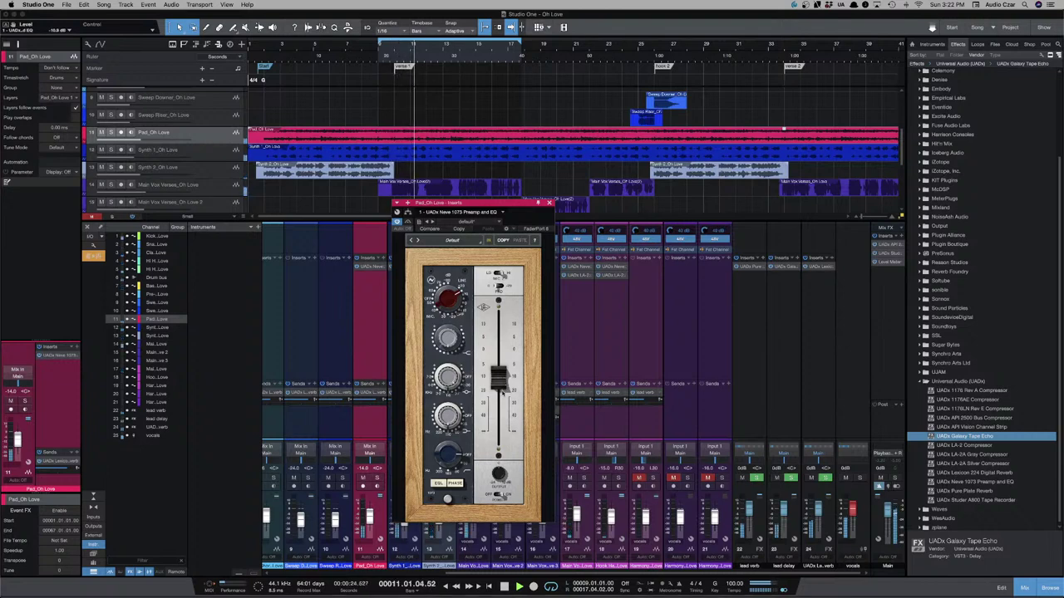
click(549, 201)
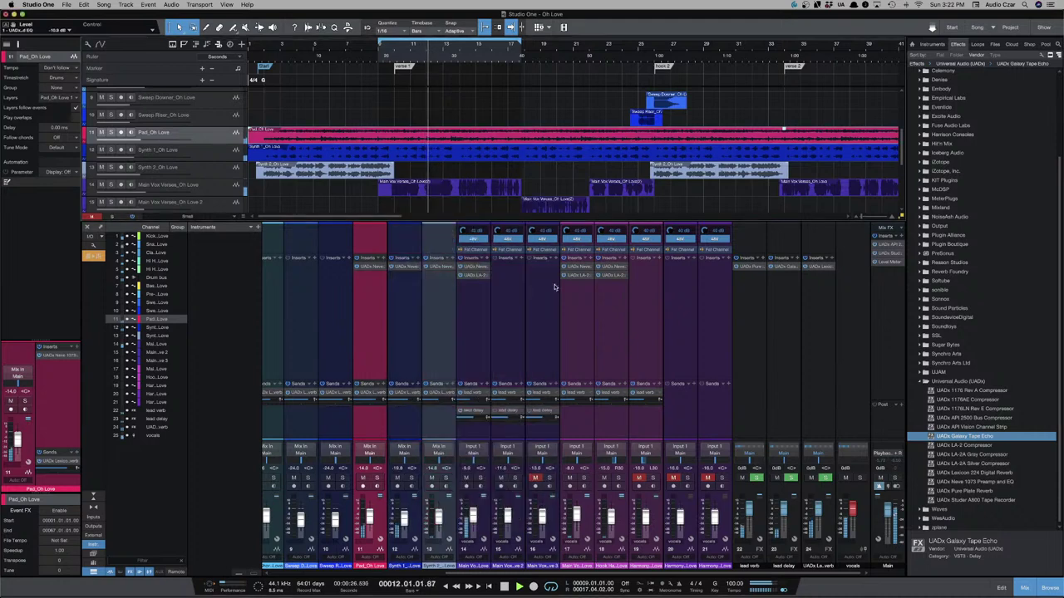
Check the Pad track in solo and raise its UADx Lexicon reverb send during playback.
click(376, 480)
click(377, 480)
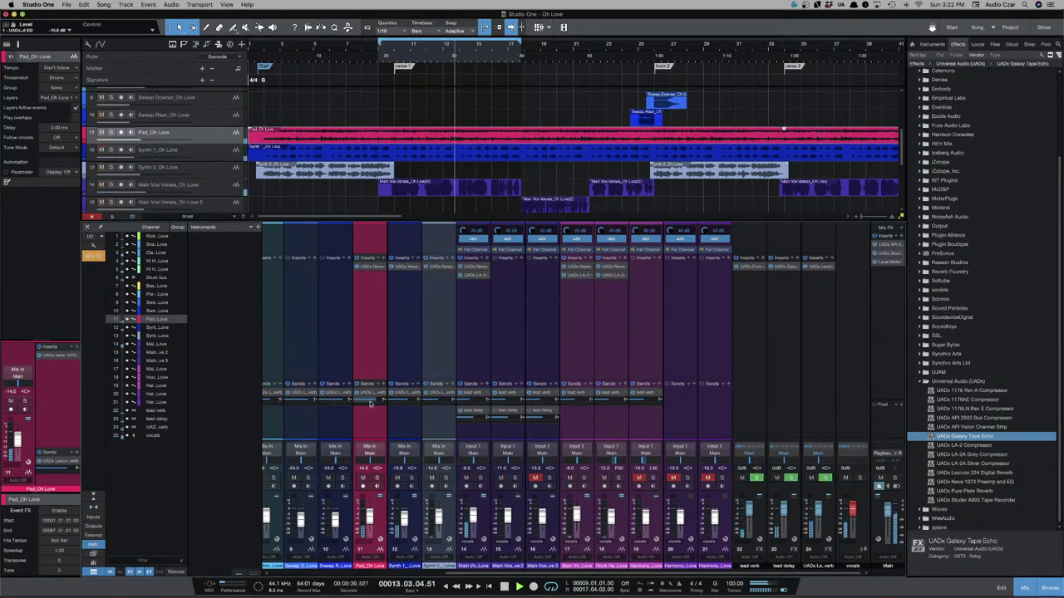
scroll(373, 402, up, 2)
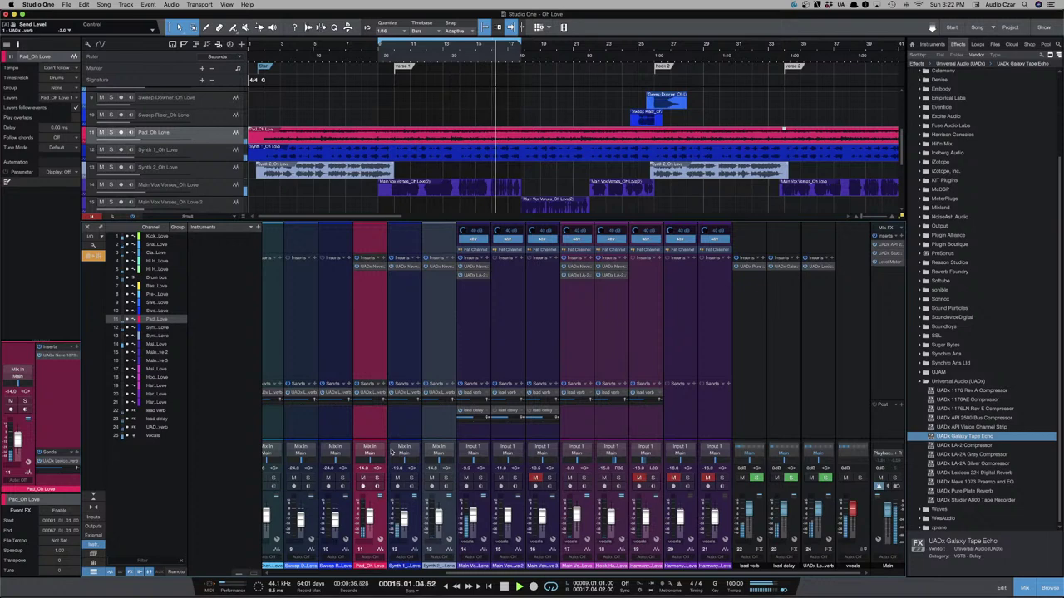
key(space)
key(space)
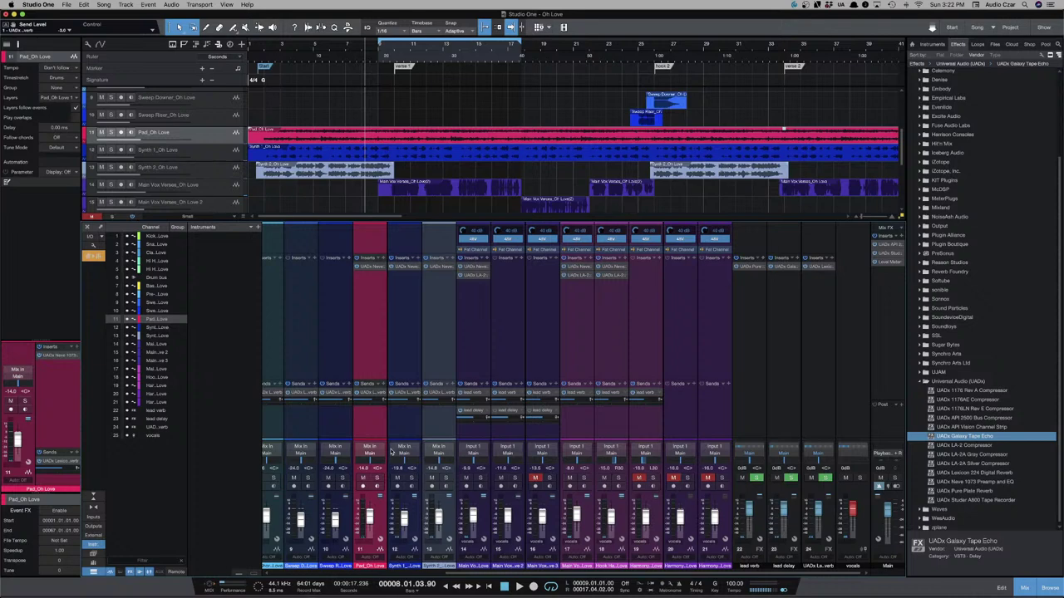
Turn off looping and play into verse 1 with the first Main Vox Verses 2 event selected.
key(KP_Divide)
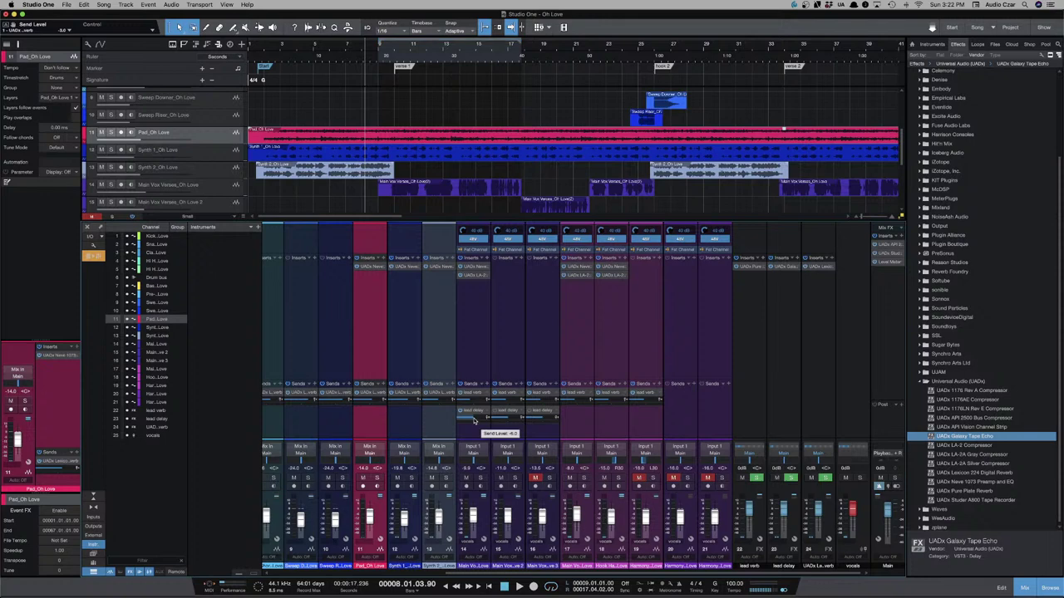
scroll(493, 175, down, 3)
scroll(490, 173, right, 5)
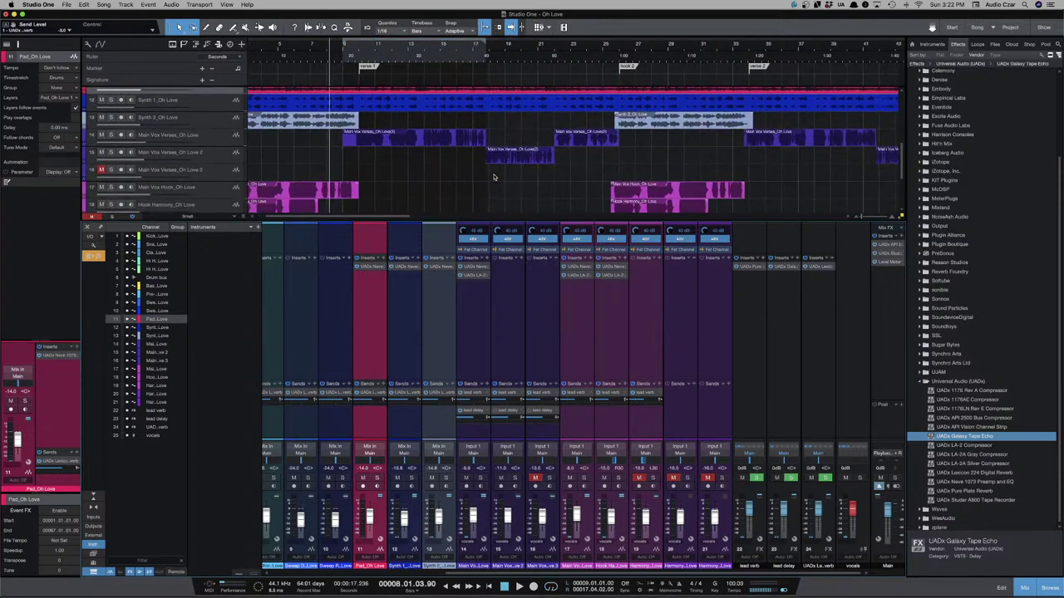
click(462, 163)
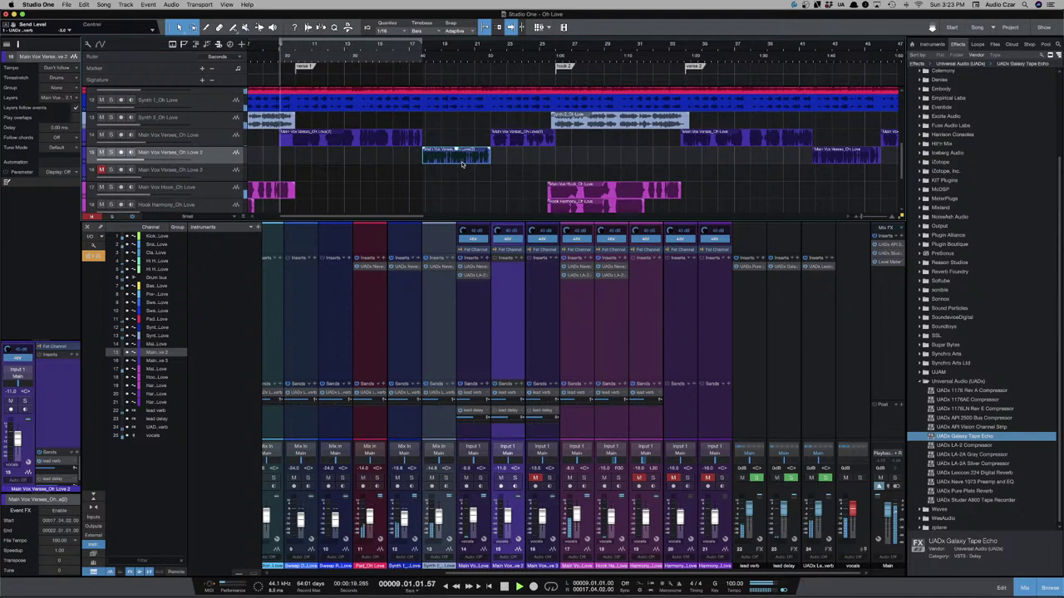
Select the first Harmony 1 track below the hook vocals and unmute it.
scroll(366, 157, down, 3)
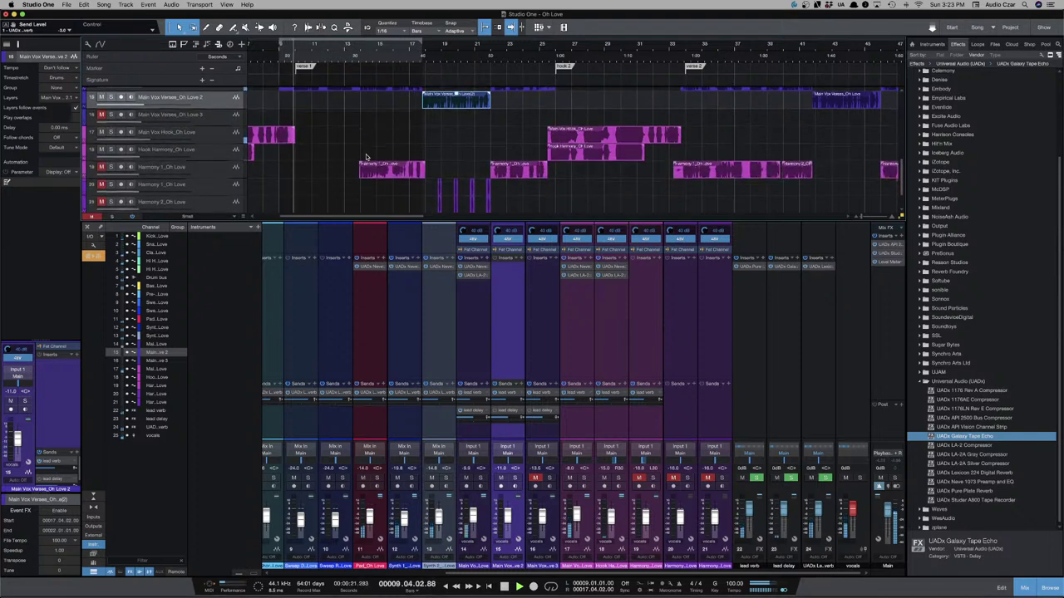
scroll(365, 156, up, 1)
scroll(366, 156, up, 1)
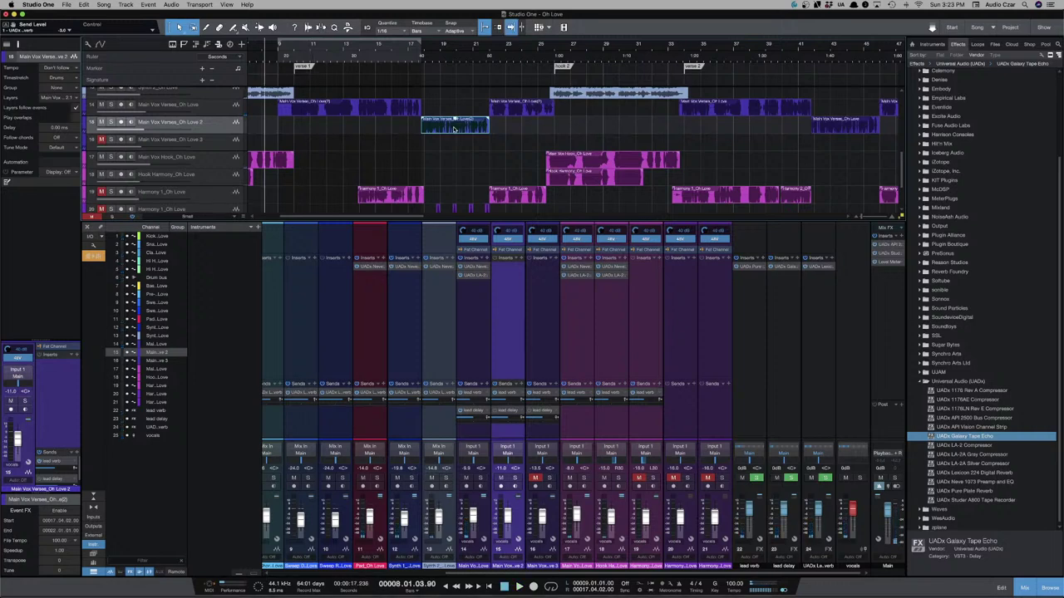
click(397, 199)
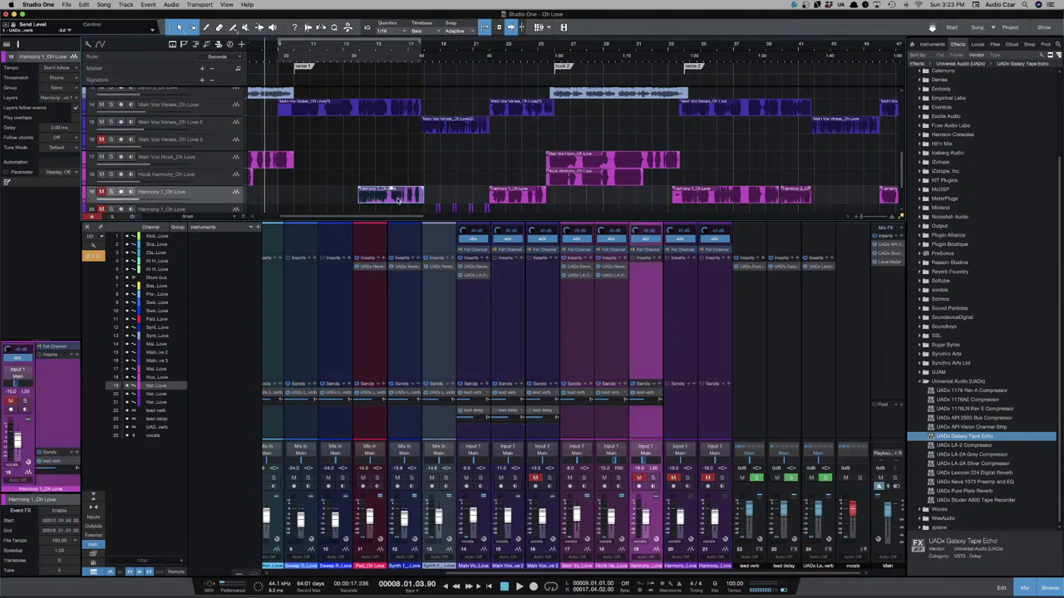
scroll(191, 179, down, 1)
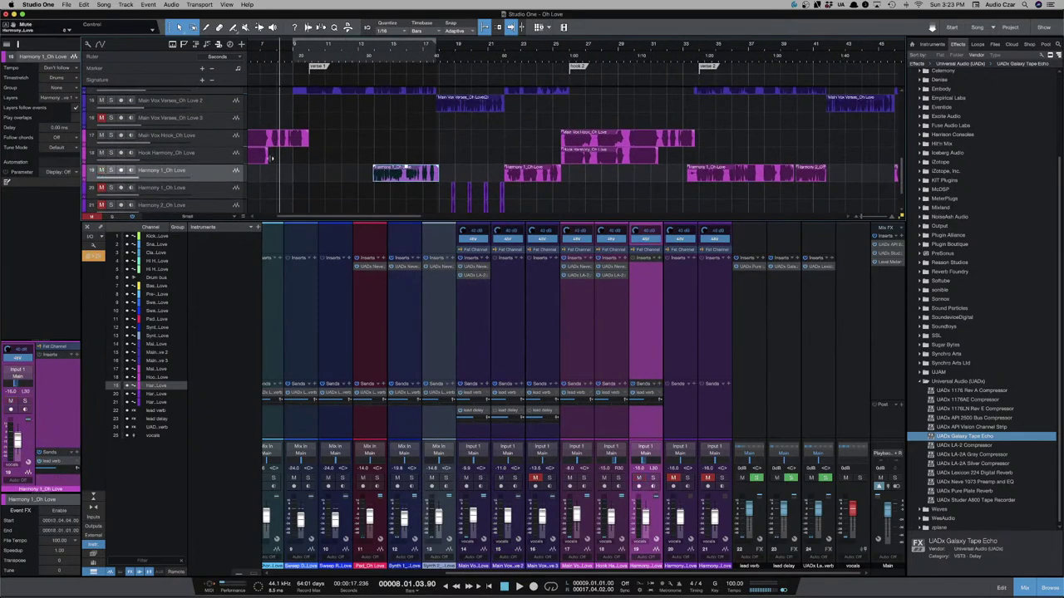
Delete the empty, muted third Main Vox Verses track from the song.
scroll(270, 157, up, 1)
scroll(250, 154, down, 2)
click(219, 152)
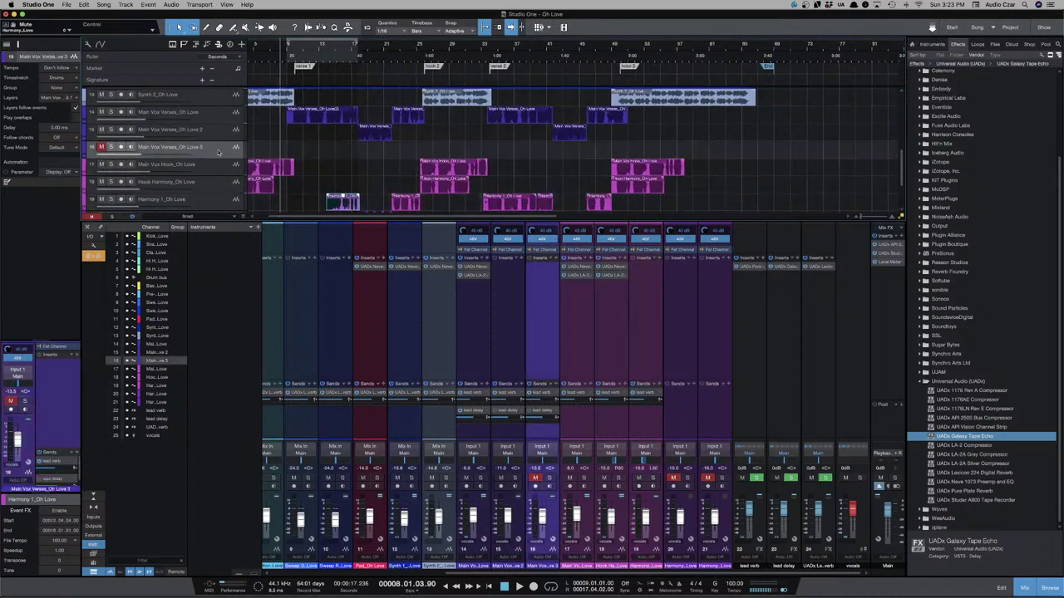
scroll(328, 153, up, 2)
right_click(204, 154)
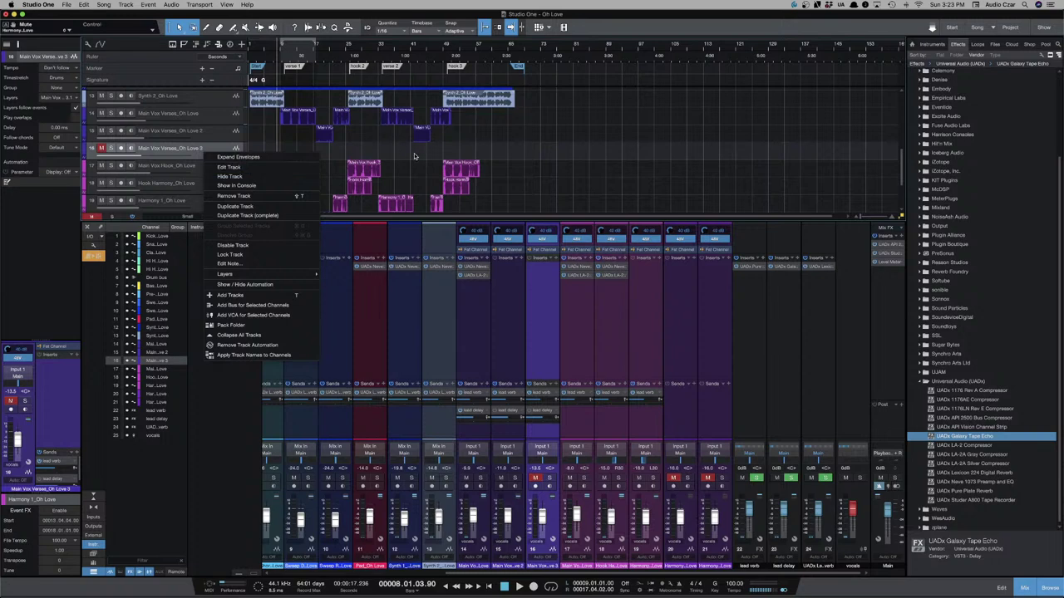
click(332, 168)
key(Delete)
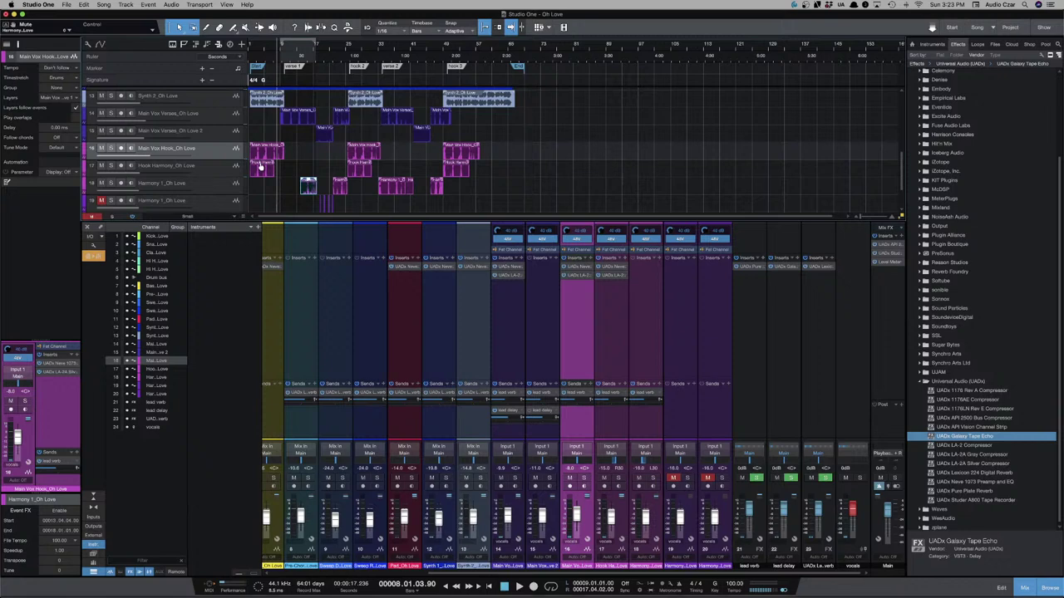
Play verse 1 with the harmony and loop the first Main Vox Verses event.
scroll(261, 167, down, 1)
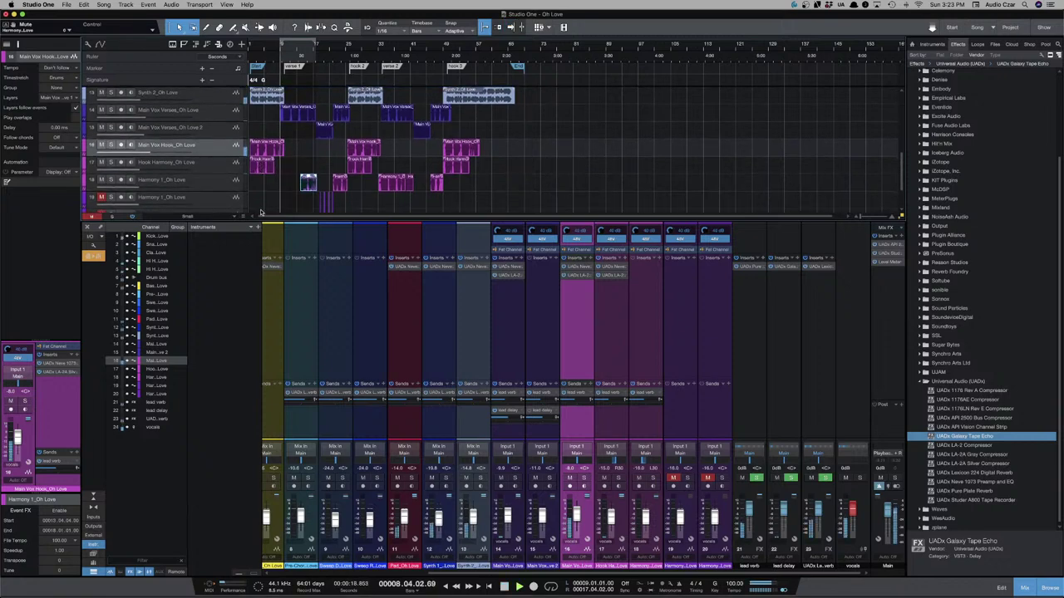
key(e)
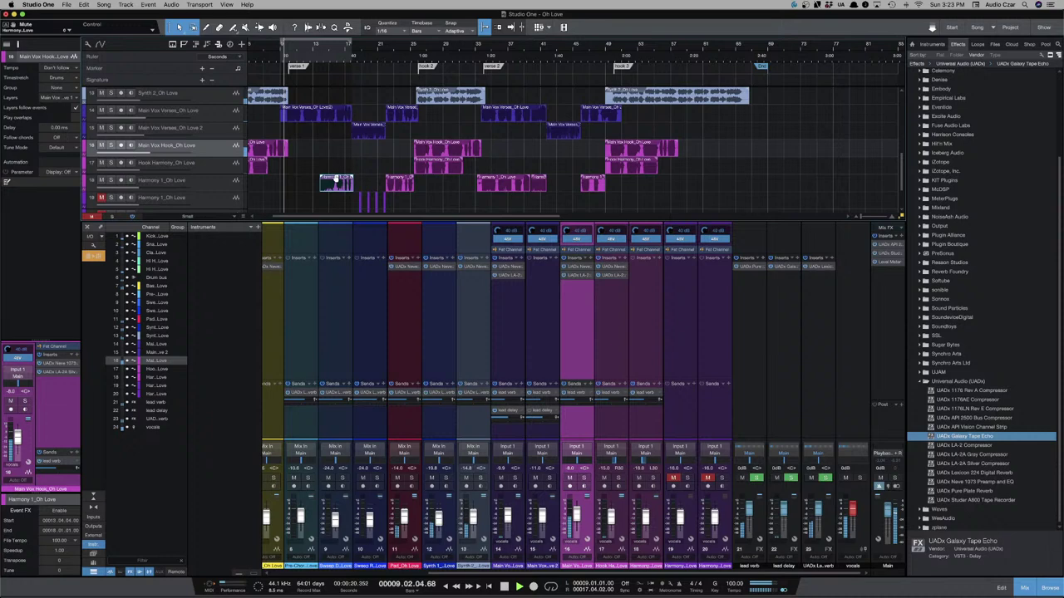
click(329, 114)
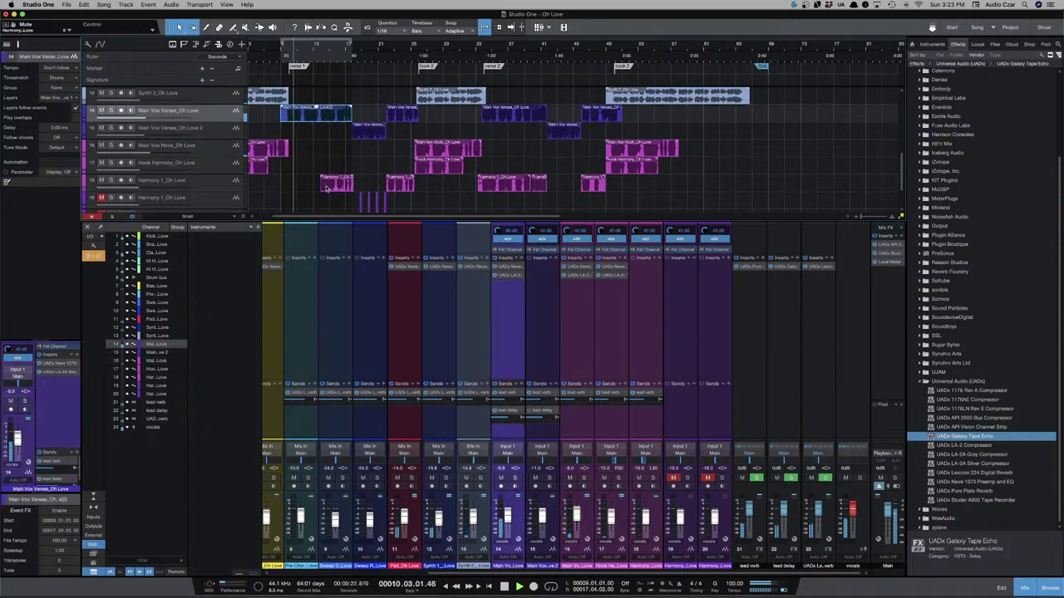
scroll(328, 186, up, 1)
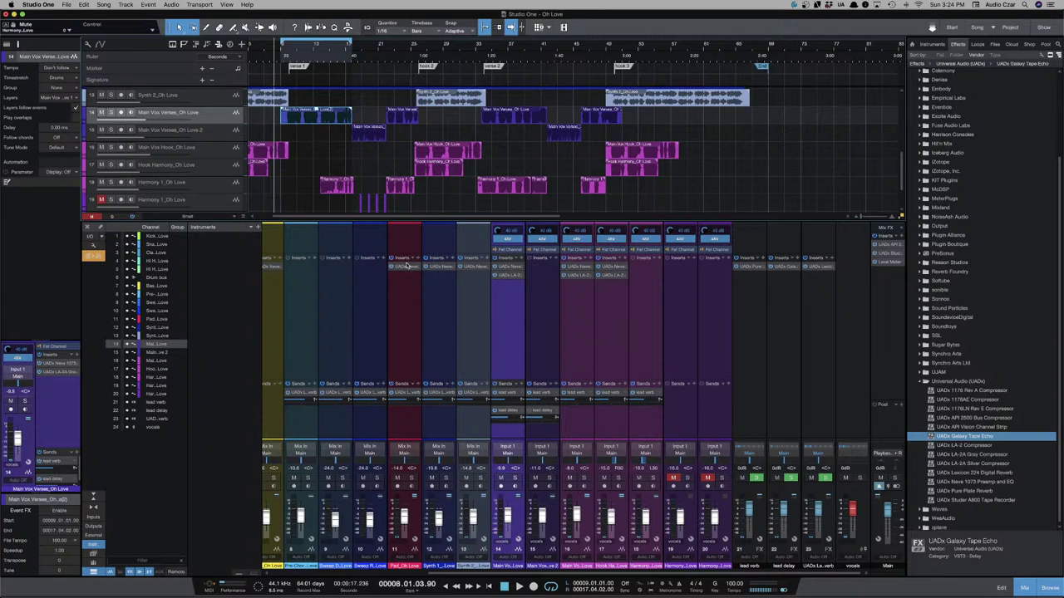
Reopen the Galaxy Tape Echo on the lead delay channel, adjust its Echo Vol, and close the plug-in.
click(786, 272)
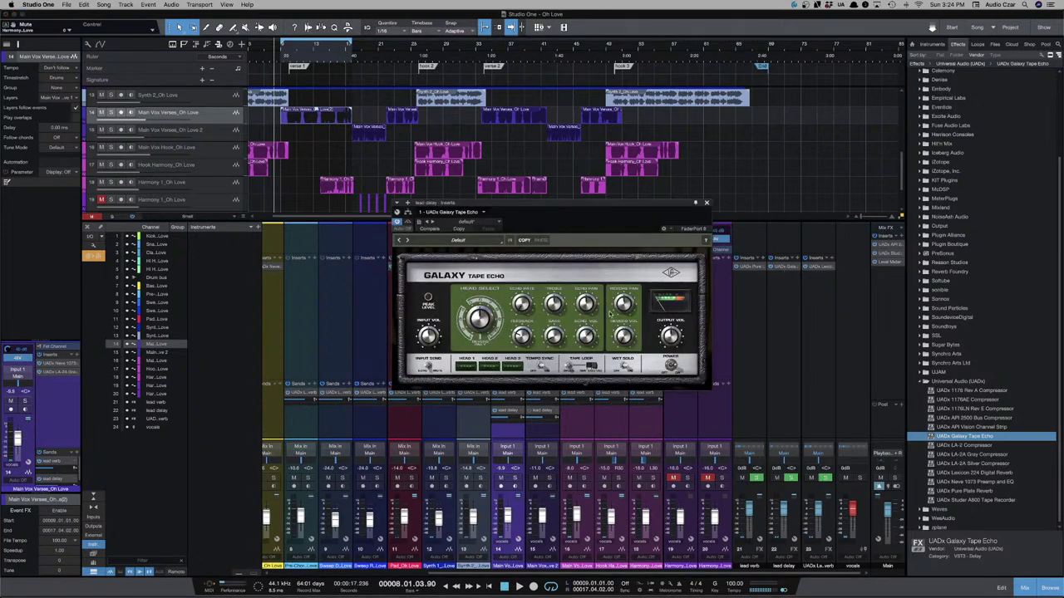
scroll(525, 335, up, 1)
click(707, 203)
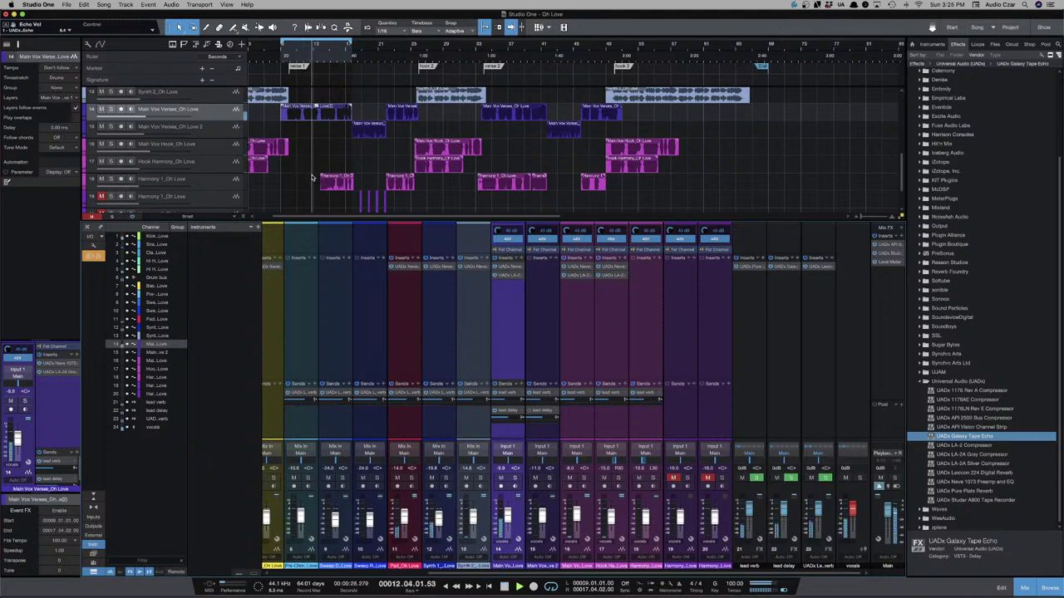
Raise the unmuted Harmony 1 track's fader while verse 1 plays in the full mix.
key(e)
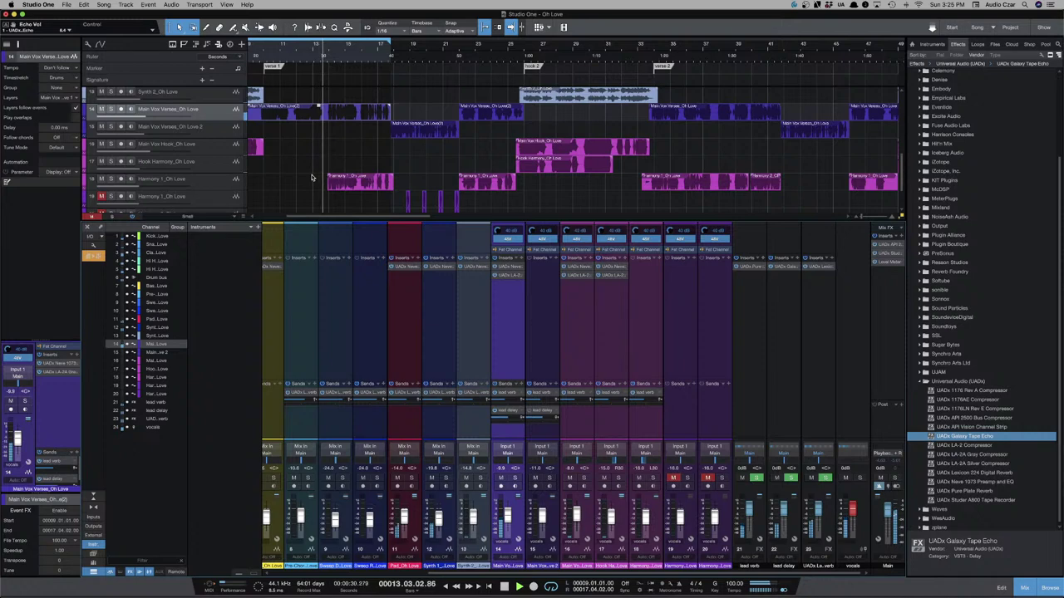
key(w)
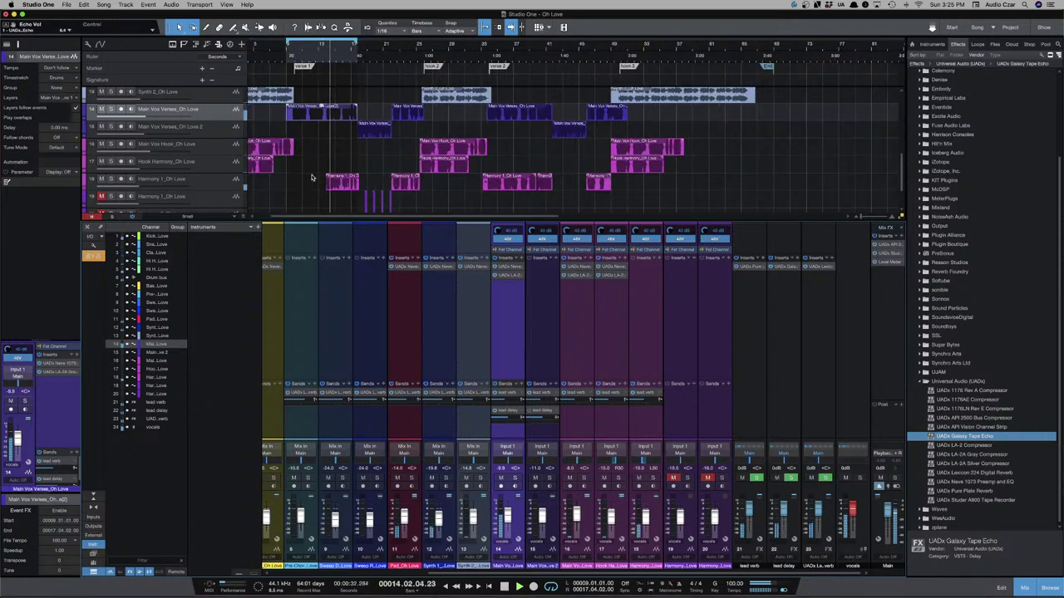
click(228, 183)
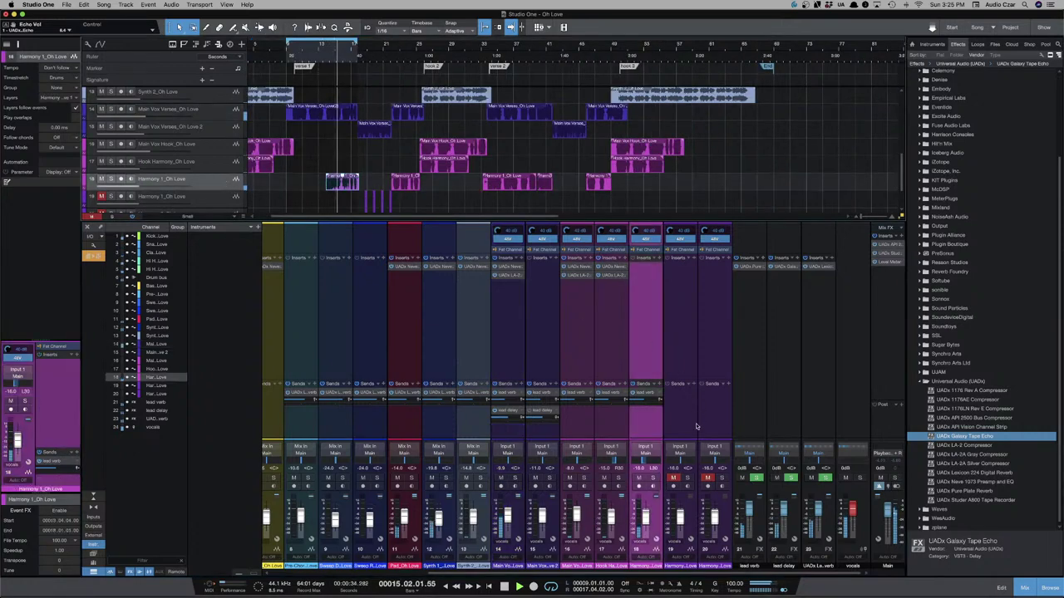
scroll(645, 515, up, 8)
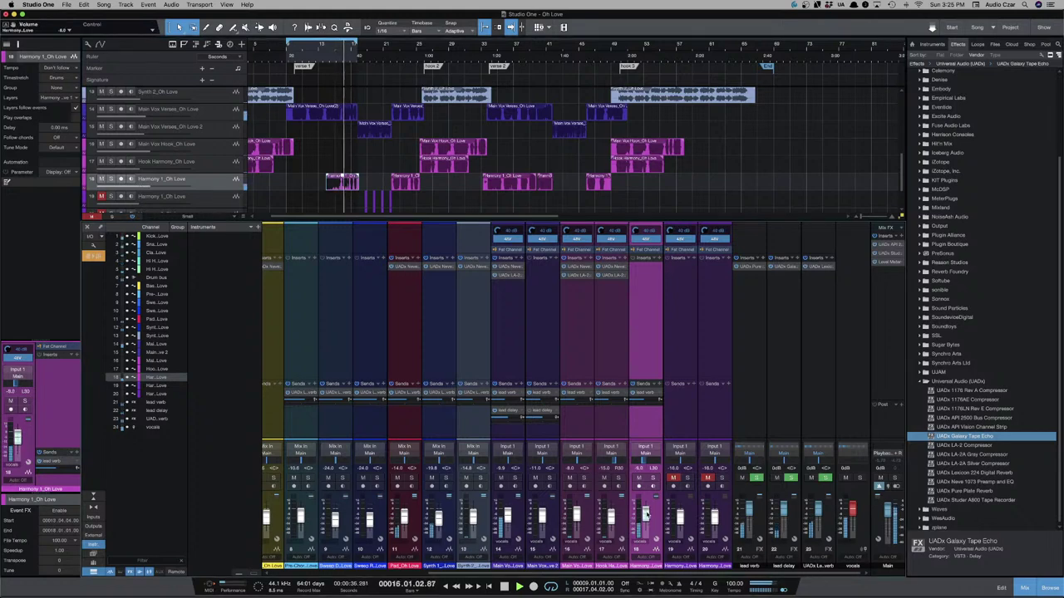
scroll(645, 515, up, 2)
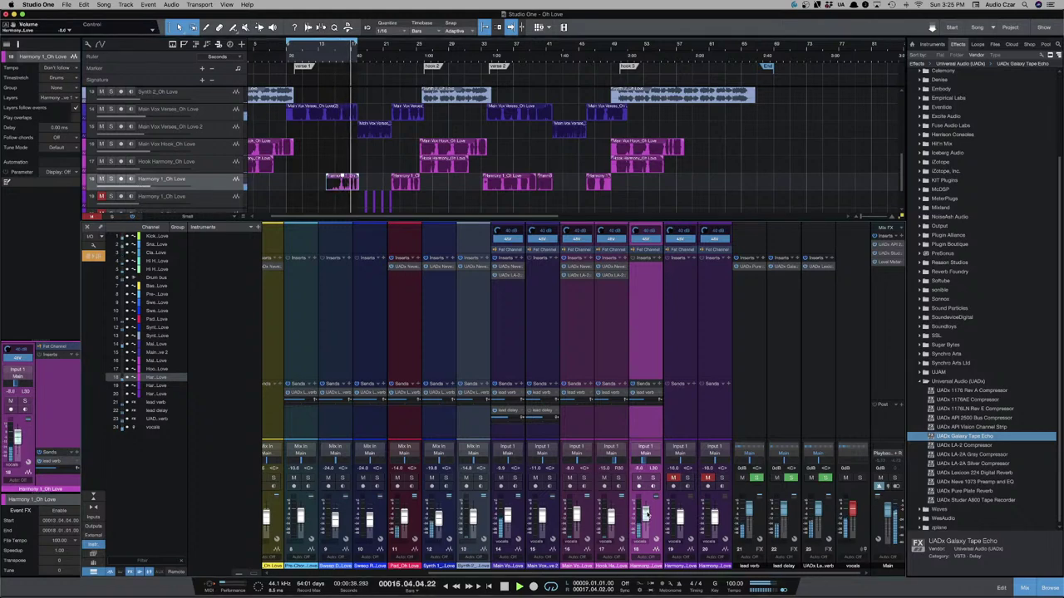
Listen to the Harmony 1 track in solo over verse 1 and return to the full mix.
click(654, 479)
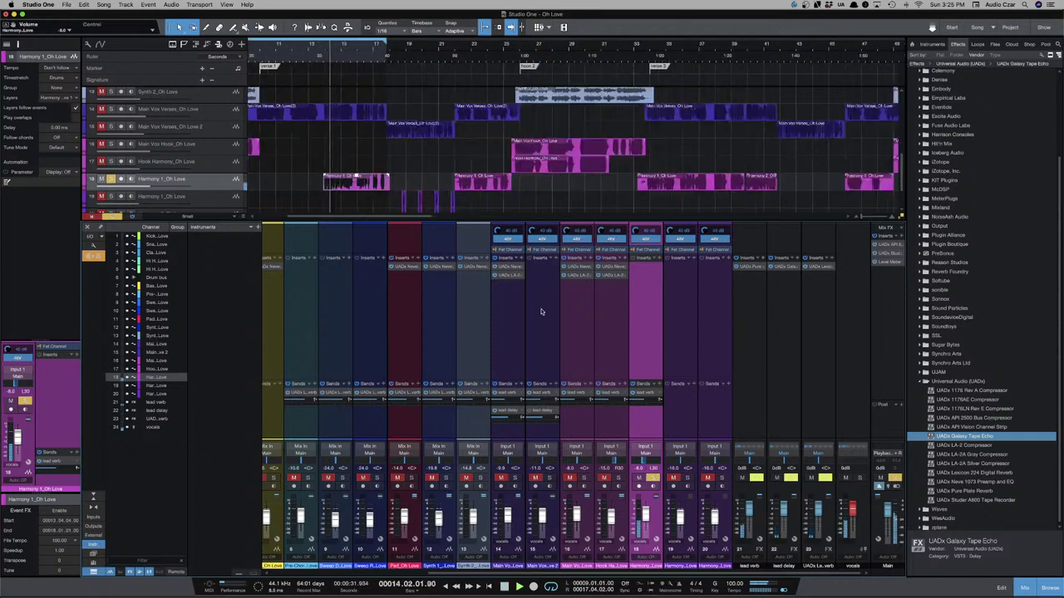
key(e)
click(119, 179)
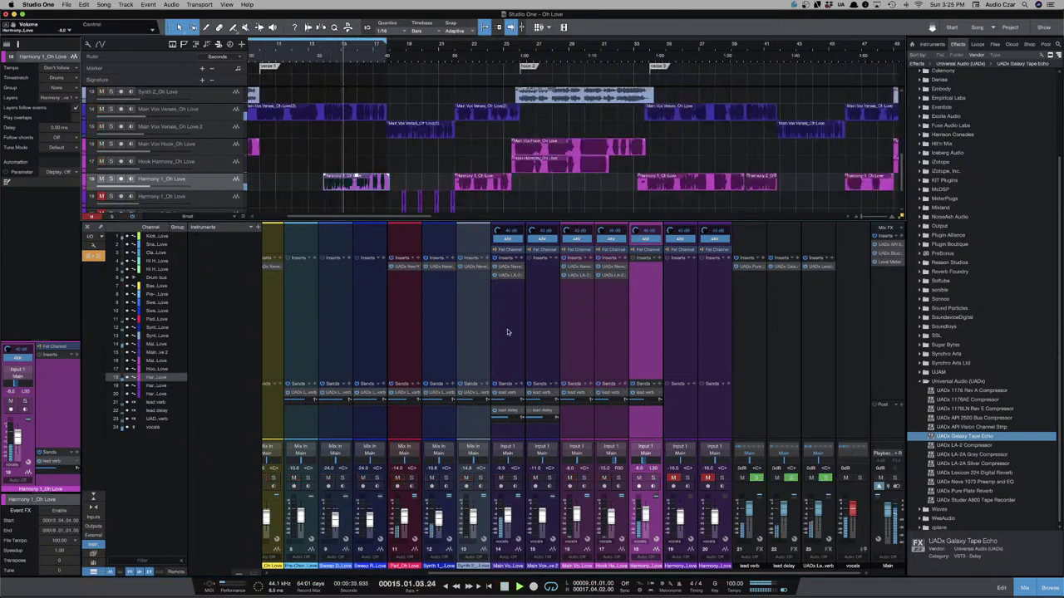
Insert the UADx Neve 1073 Preamp and EQ on the unmuted Harmony 1 channel and update its plug-in thumbnail.
scroll(648, 516, down, 1)
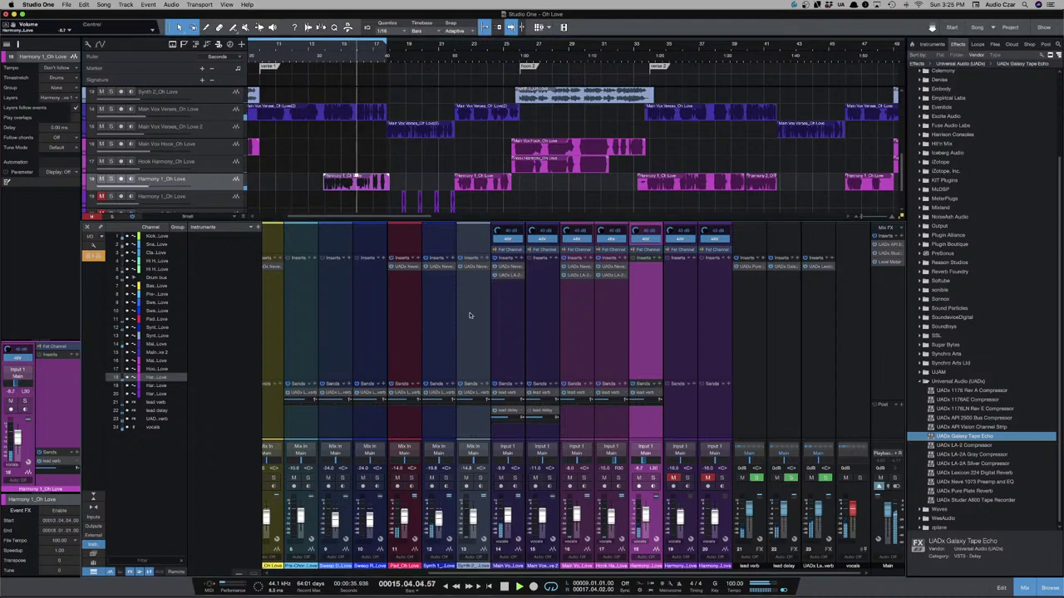
scroll(648, 516, down, 1)
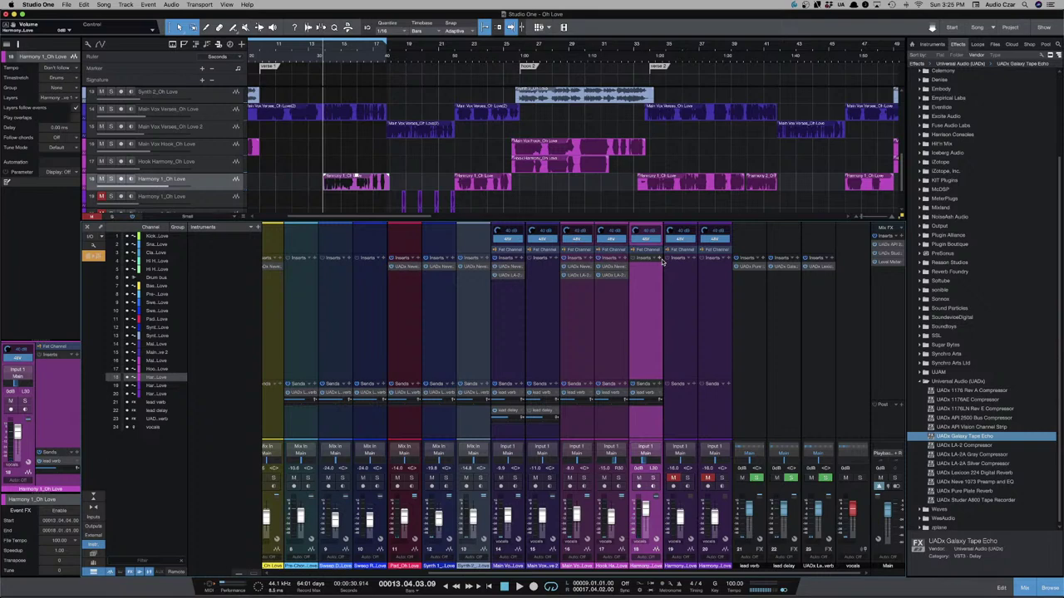
scroll(556, 296, left, 1)
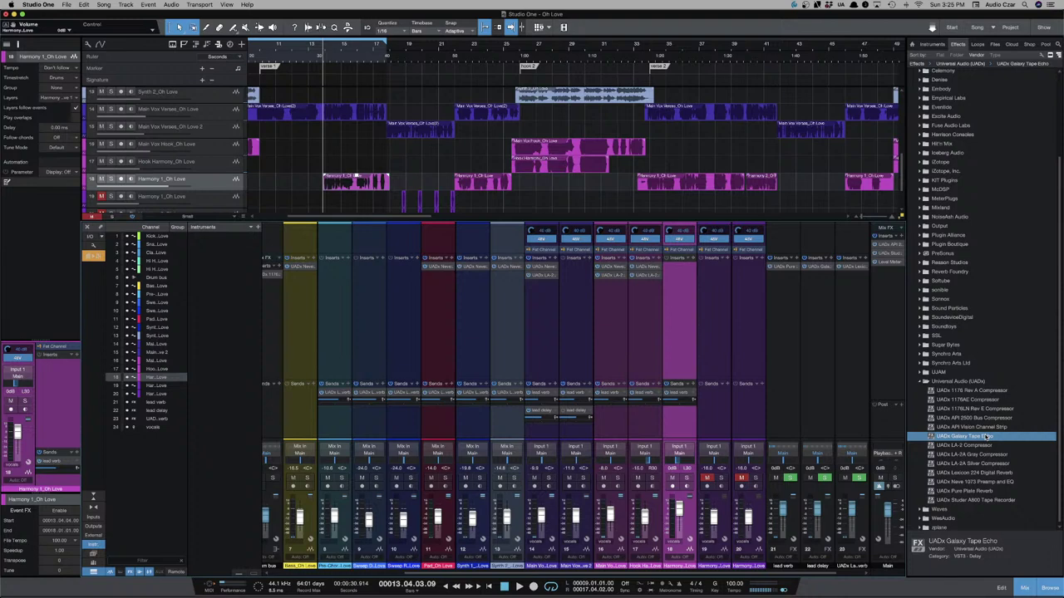
scroll(1001, 447, up, 1)
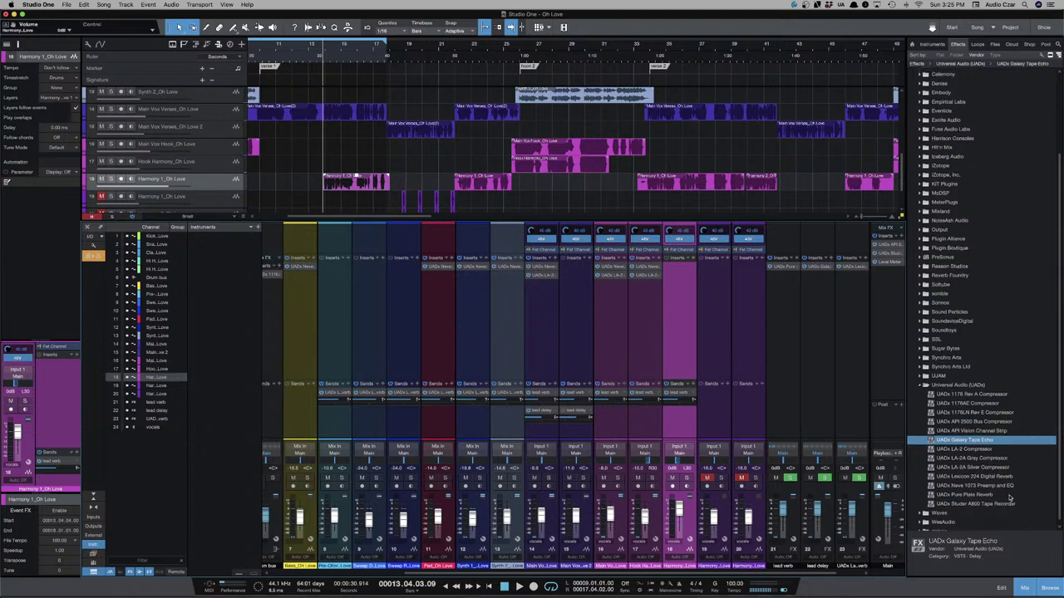
scroll(1009, 478, down, 1)
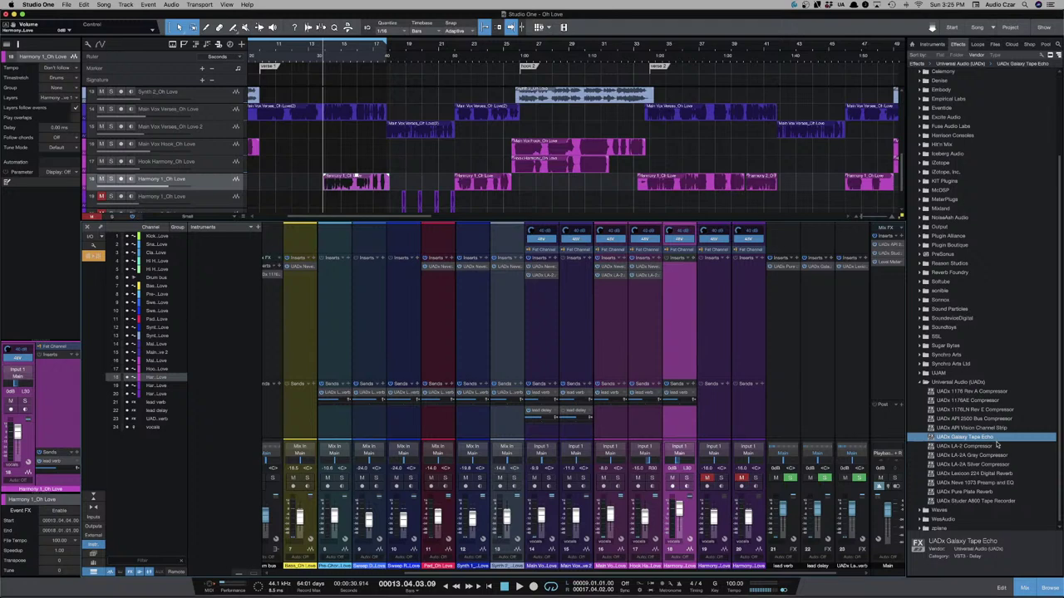
click(983, 484)
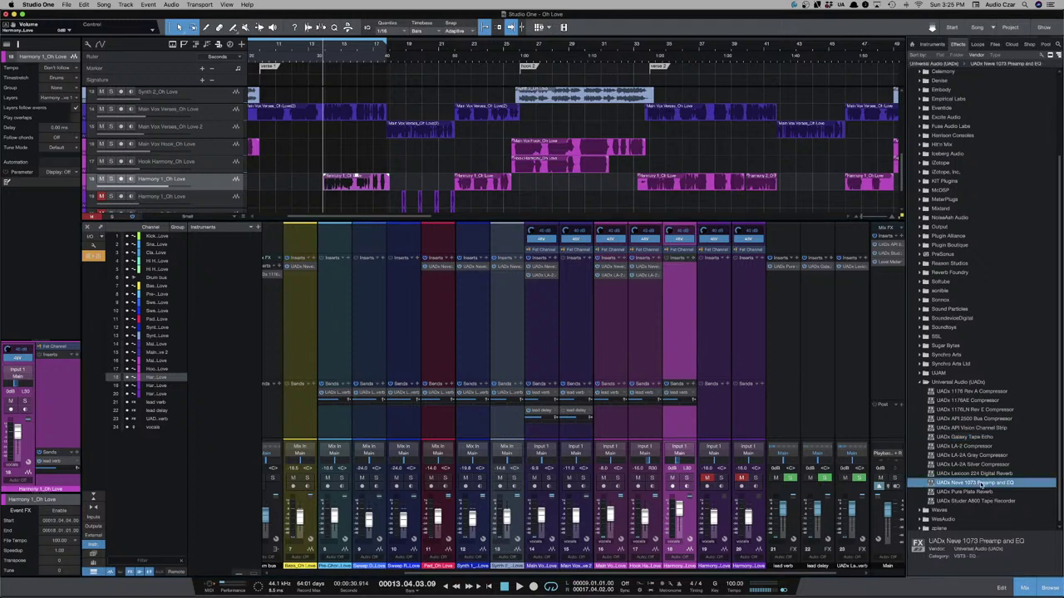
drag(982, 486, 677, 311)
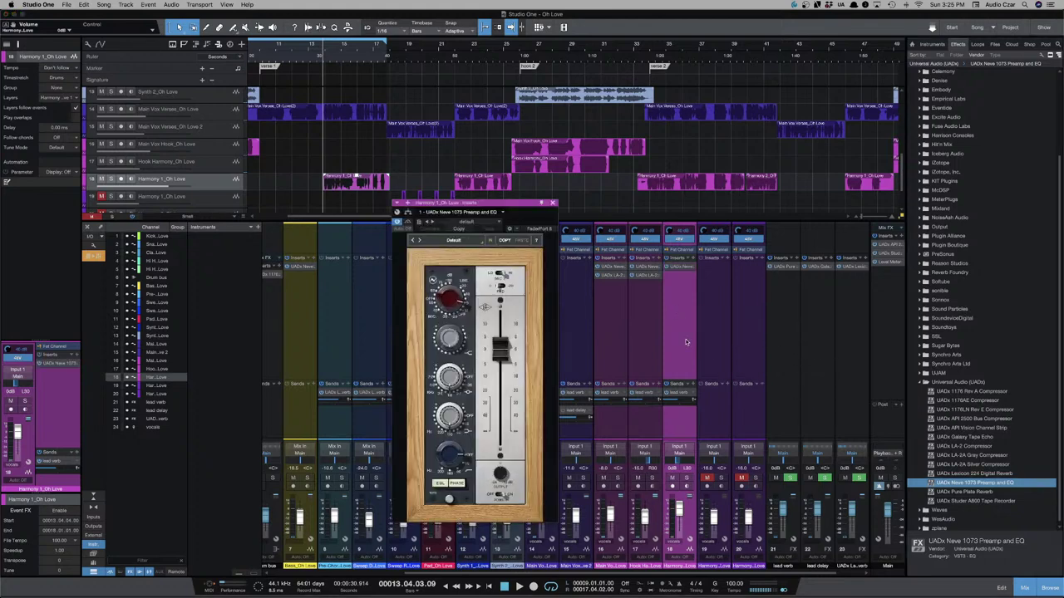
click(501, 213)
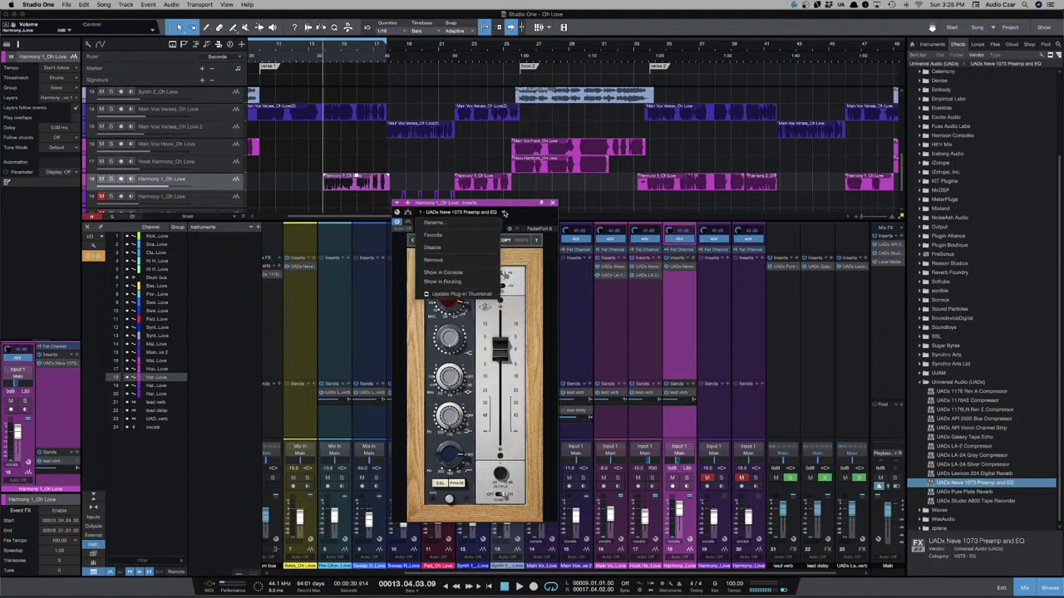
click(481, 296)
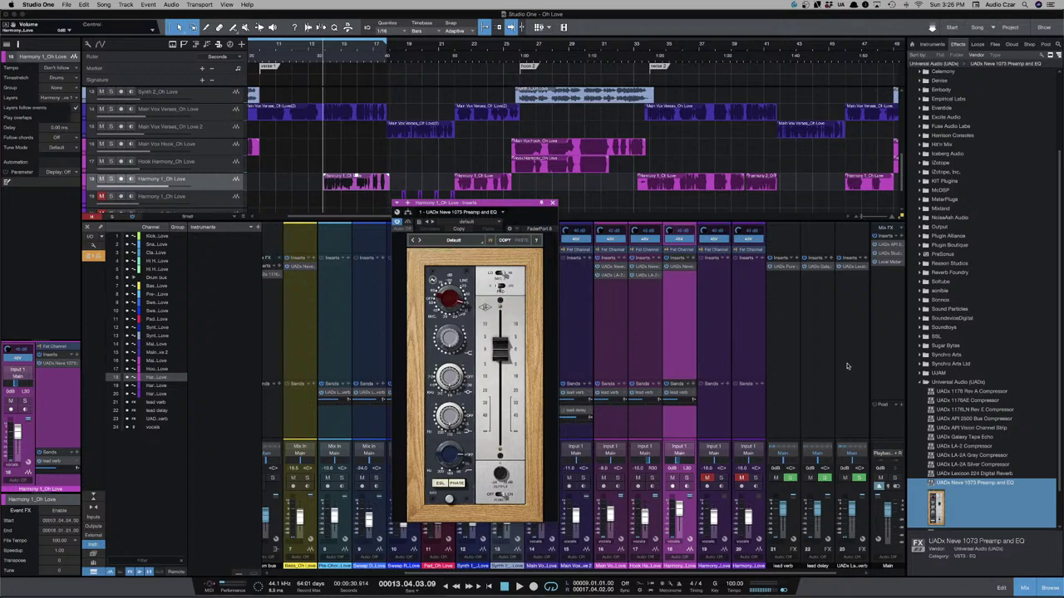
Set the Harmony 1 Neve 1073's high-pass filter to 80 Hz, cut its LF gain during playback, and close the plug-in.
key(space)
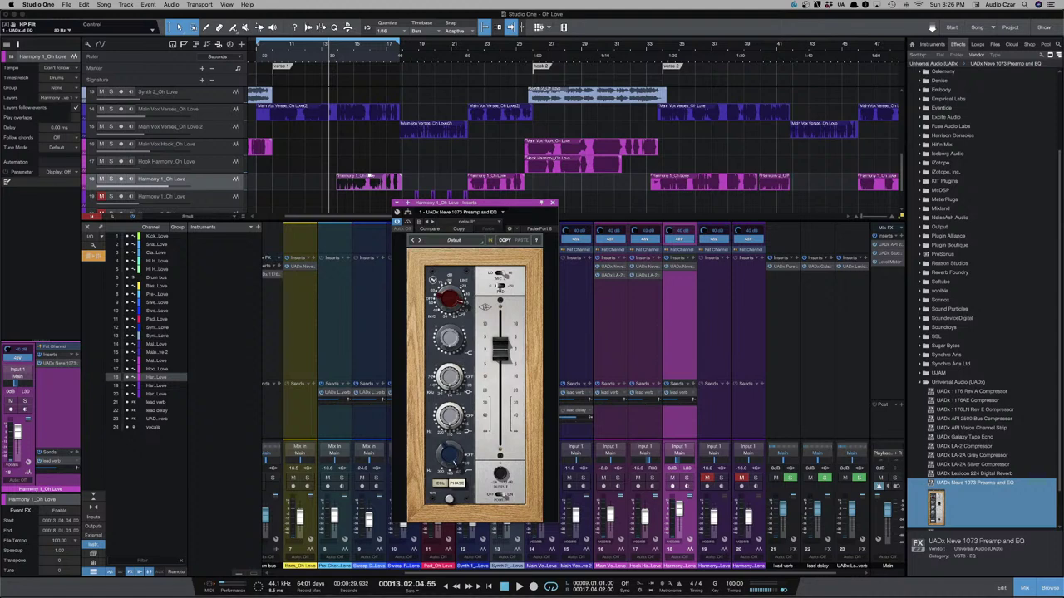
key(space)
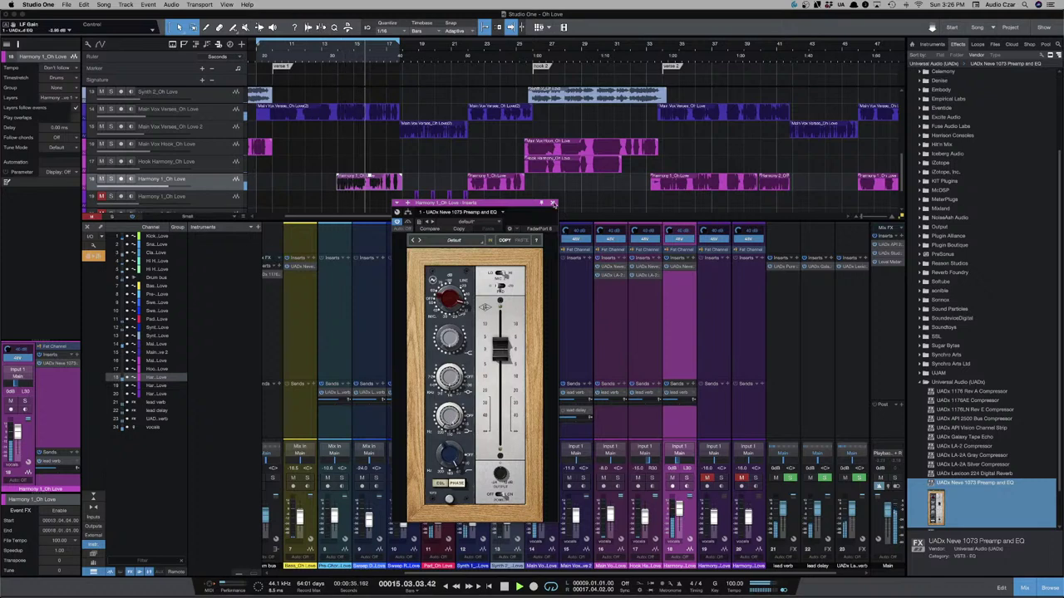
click(553, 203)
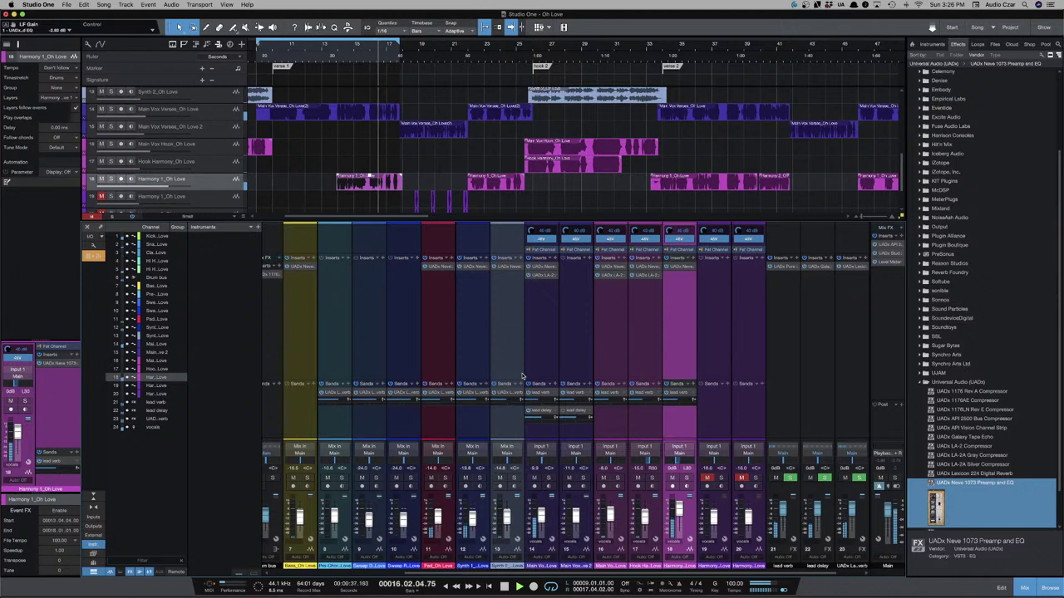
key(Left)
click(679, 267)
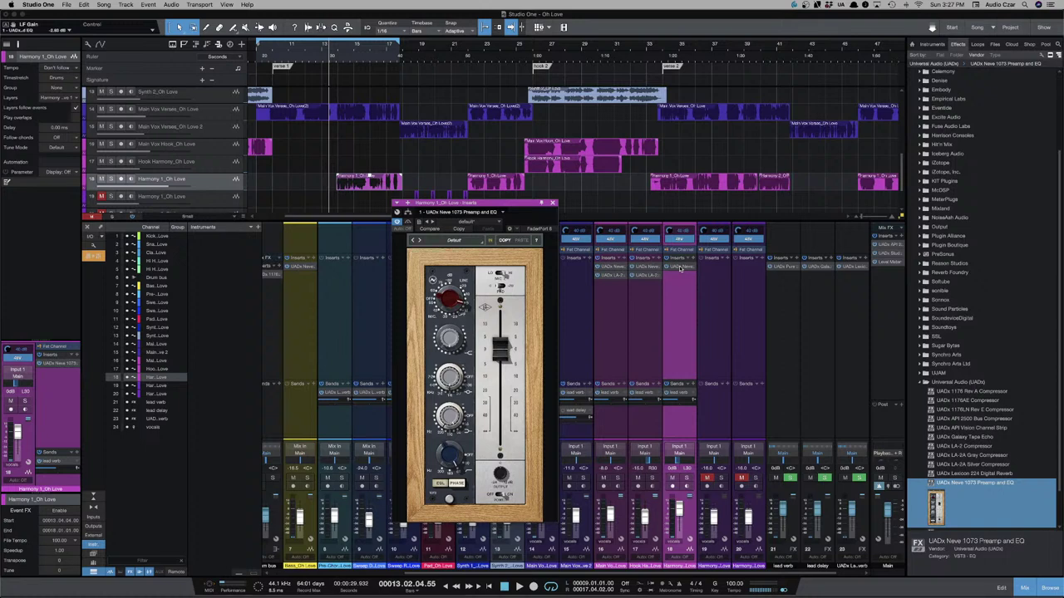
click(552, 202)
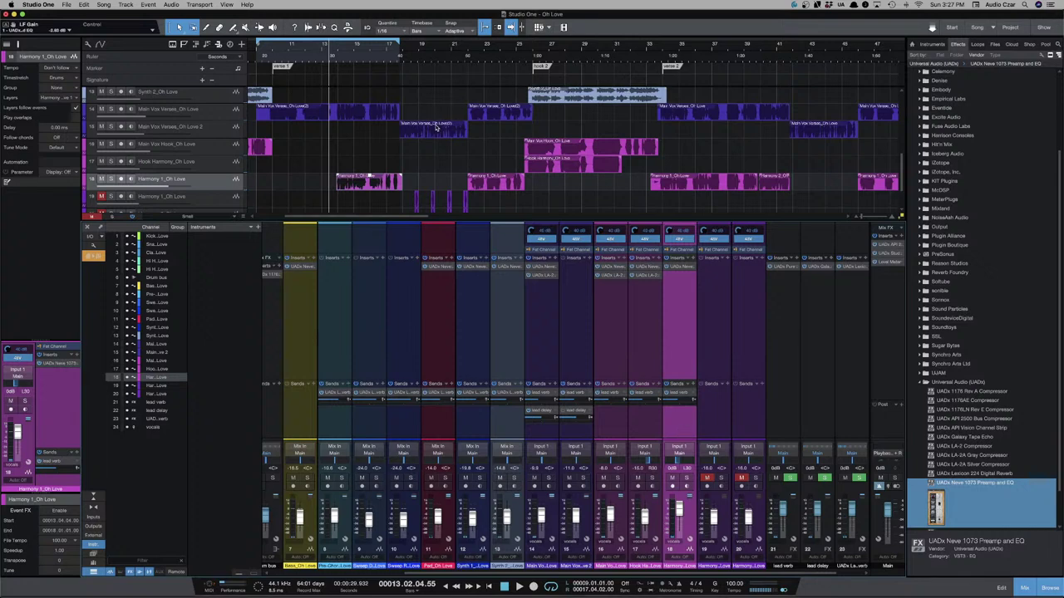
Insert the UADx Neve 1073 on Main Vox Verses_Oh Love 2 and set the playback loop around its first event.
click(436, 127)
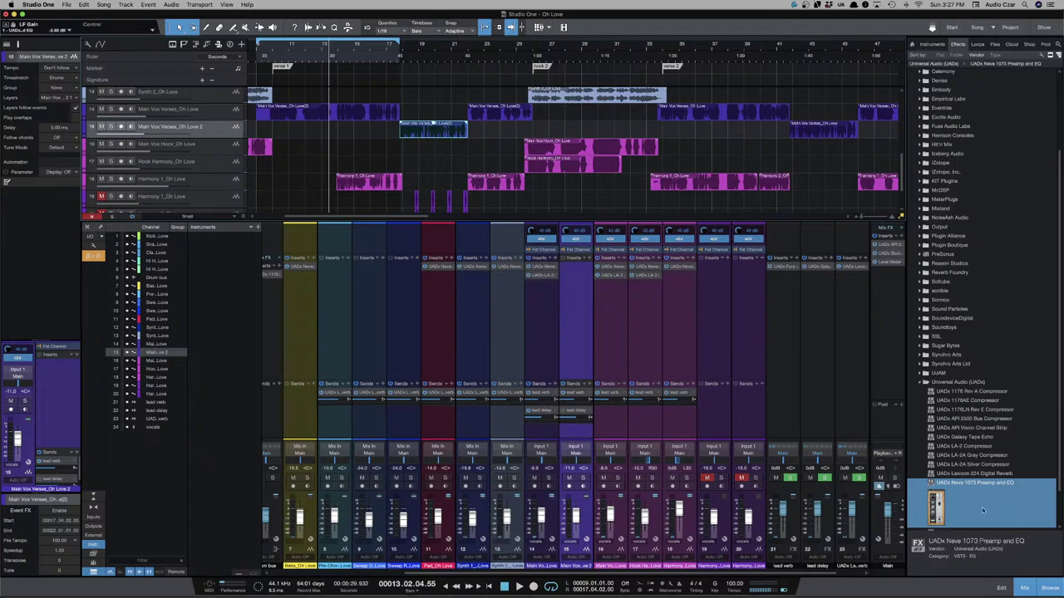
drag(973, 483, 570, 284)
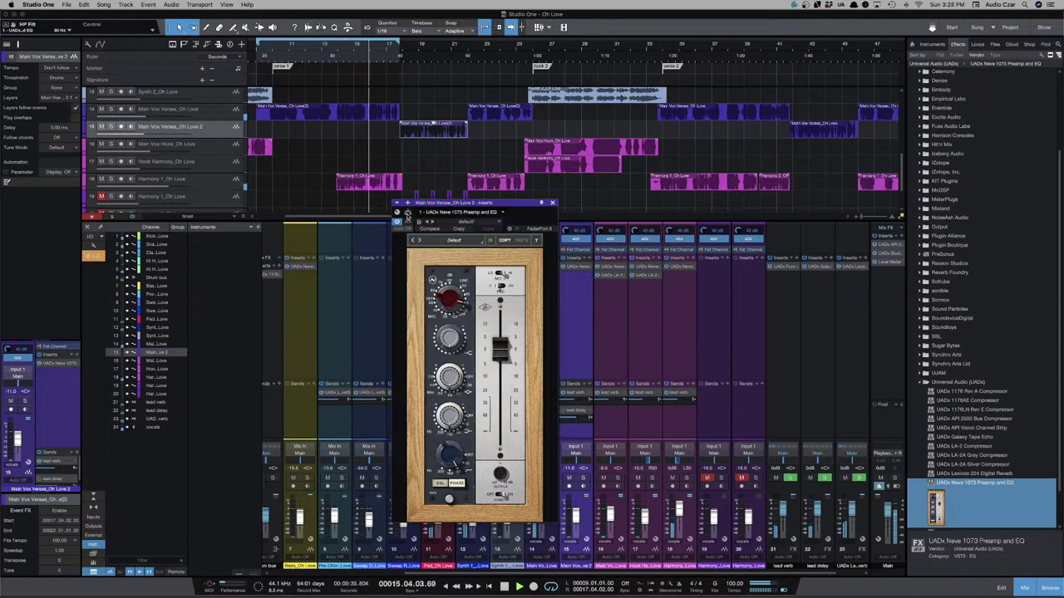
click(364, 129)
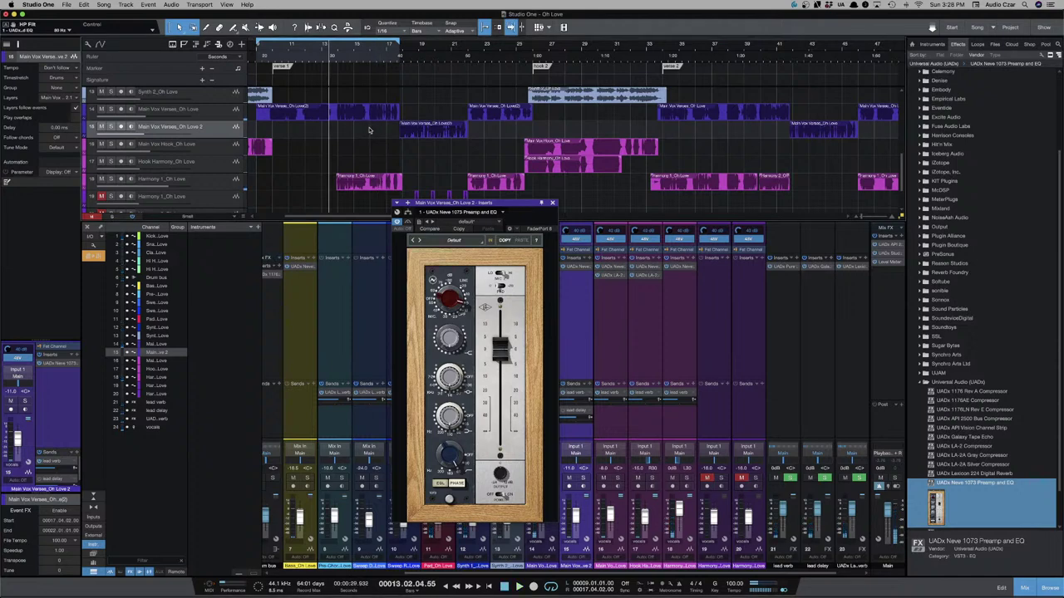
drag(369, 130, 469, 134)
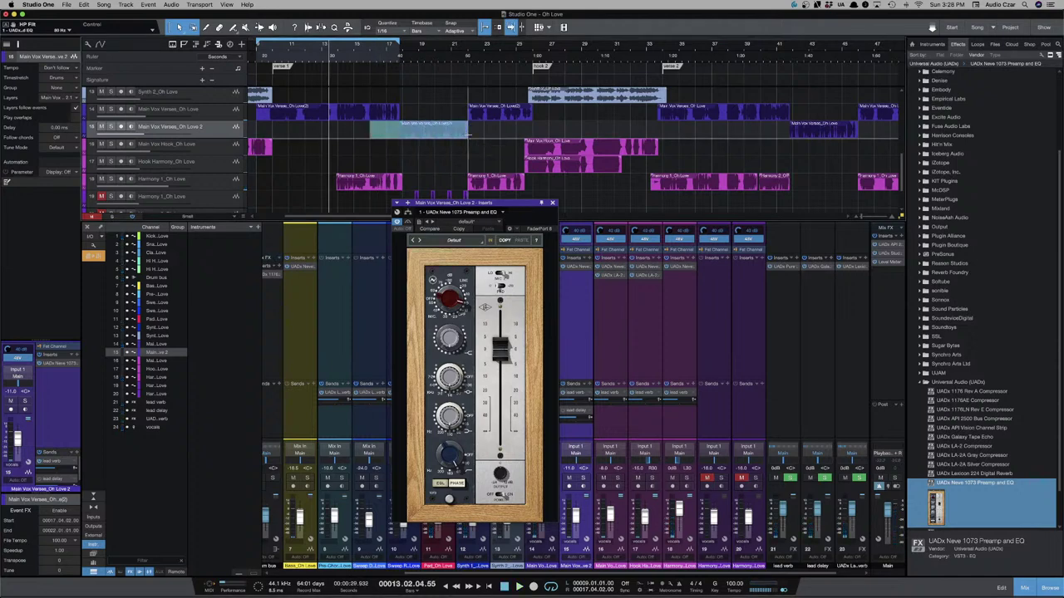
key(p)
key(space)
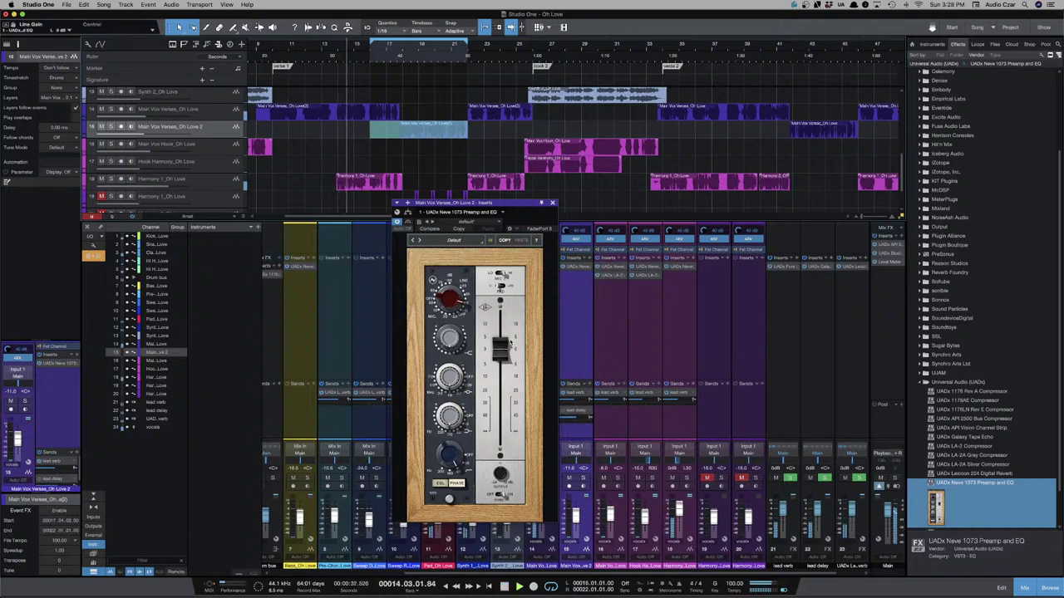
Adjust the input gain and lower the output fader of the Main Vox Verses 2 Neve 1073, checking the track in solo.
drag(501, 351, 502, 417)
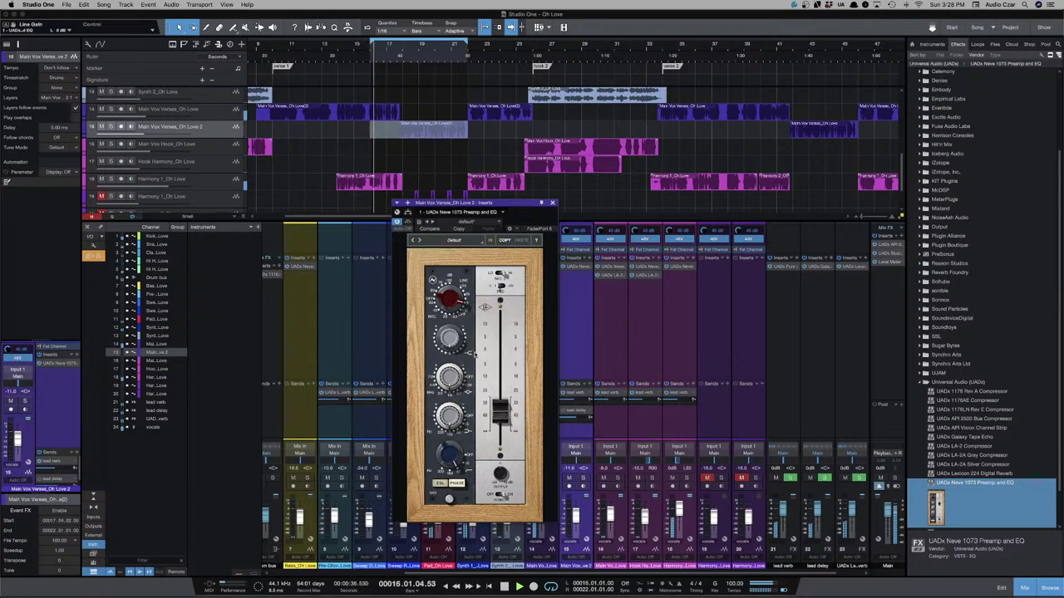
drag(504, 414, 504, 408)
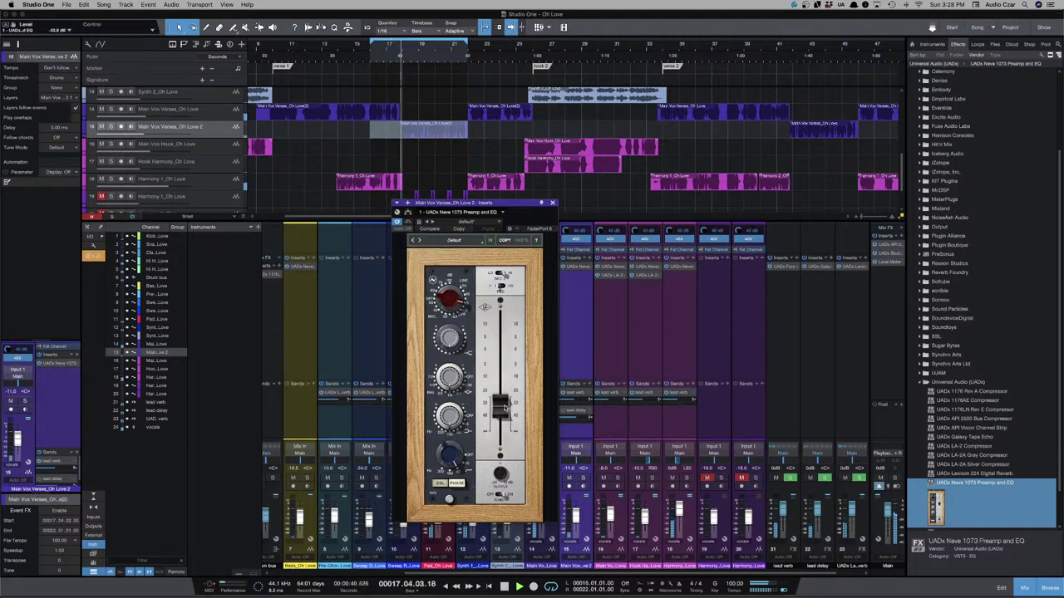
drag(505, 409, 498, 369)
key(s)
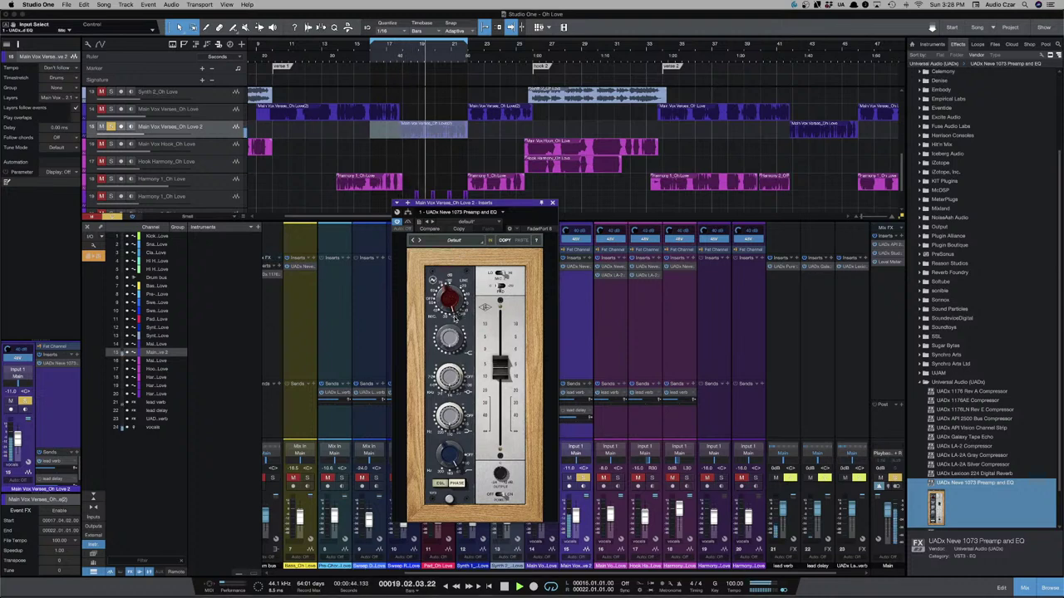
drag(495, 362, 502, 387)
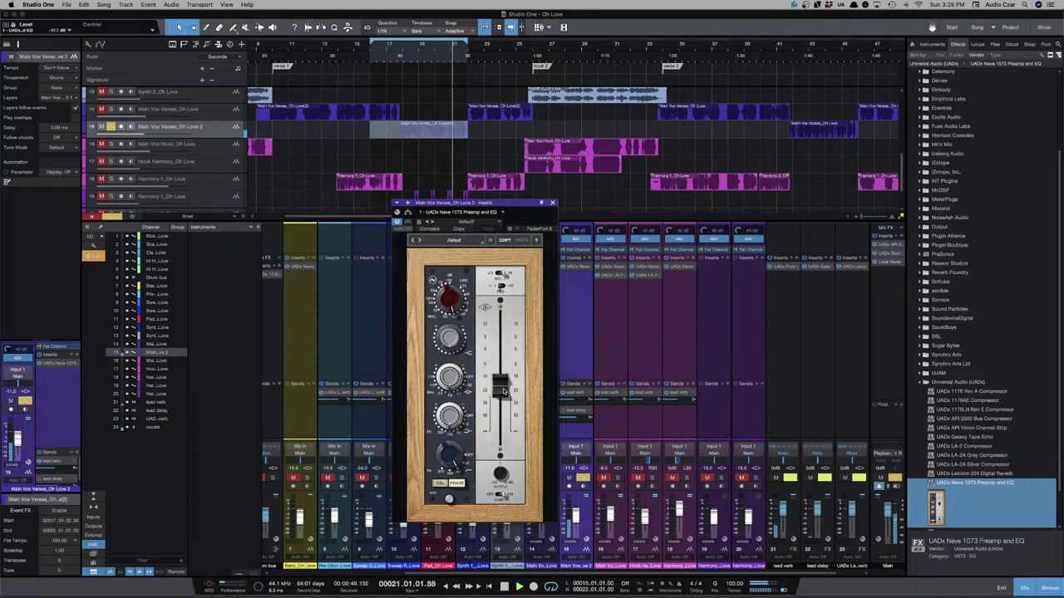
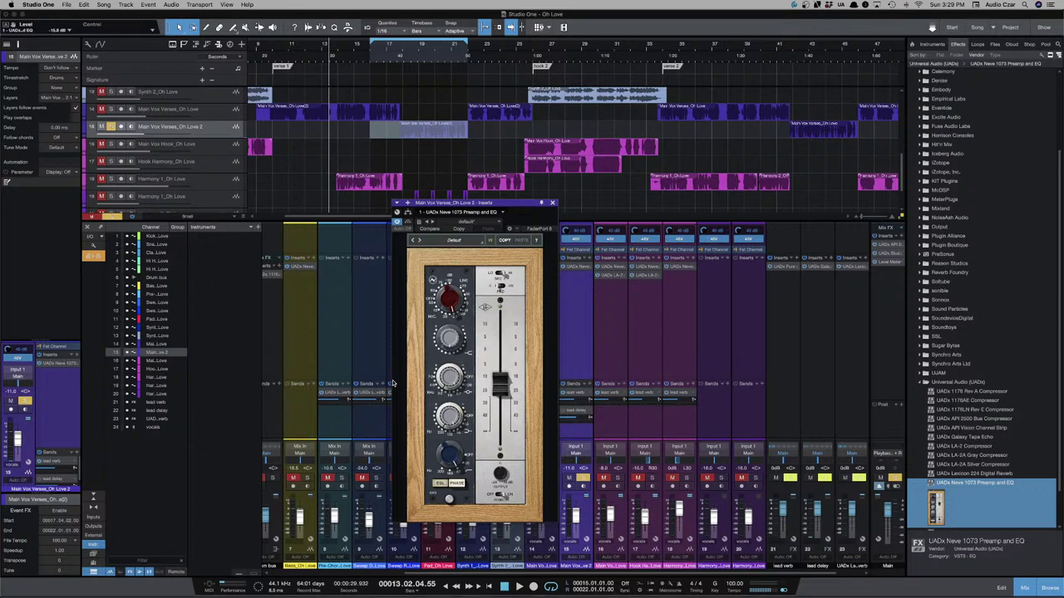
key(s)
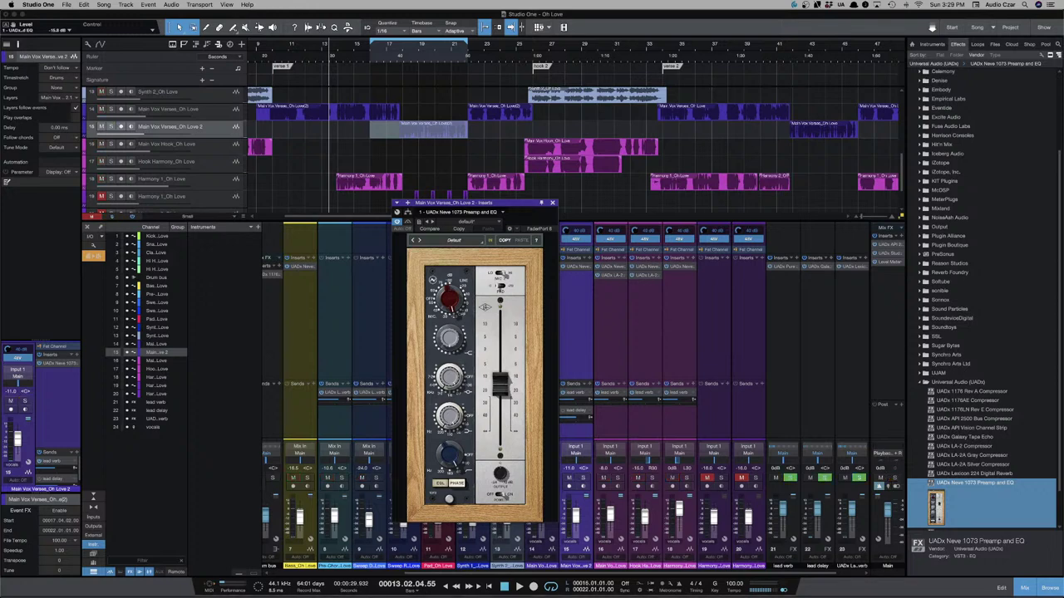
Raise the Neve 1073's output fader in the full mix, set its high-pass filter to 300 Hz, and cut its MF gain.
key(space)
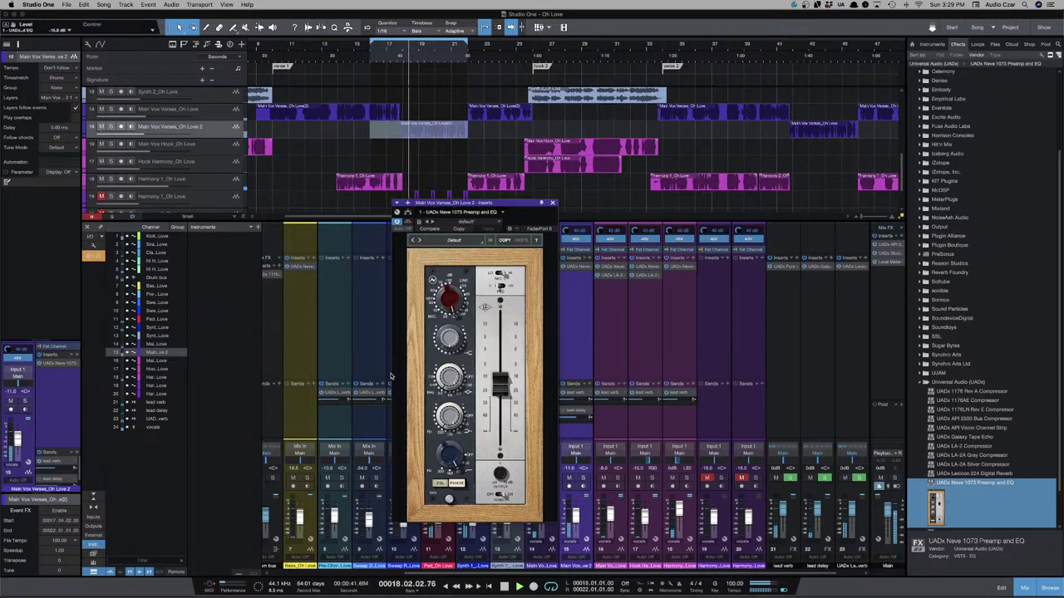
drag(504, 388, 502, 376)
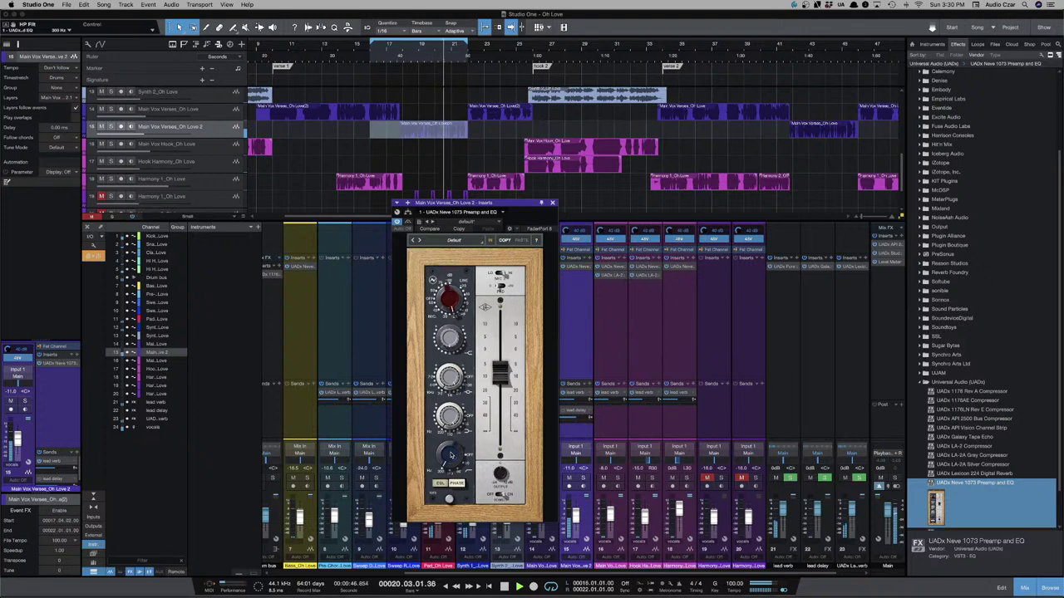
mouse_move(450, 454)
mouse_down()
mouse_move(451, 465)
mouse_move(449, 455)
mouse_up()
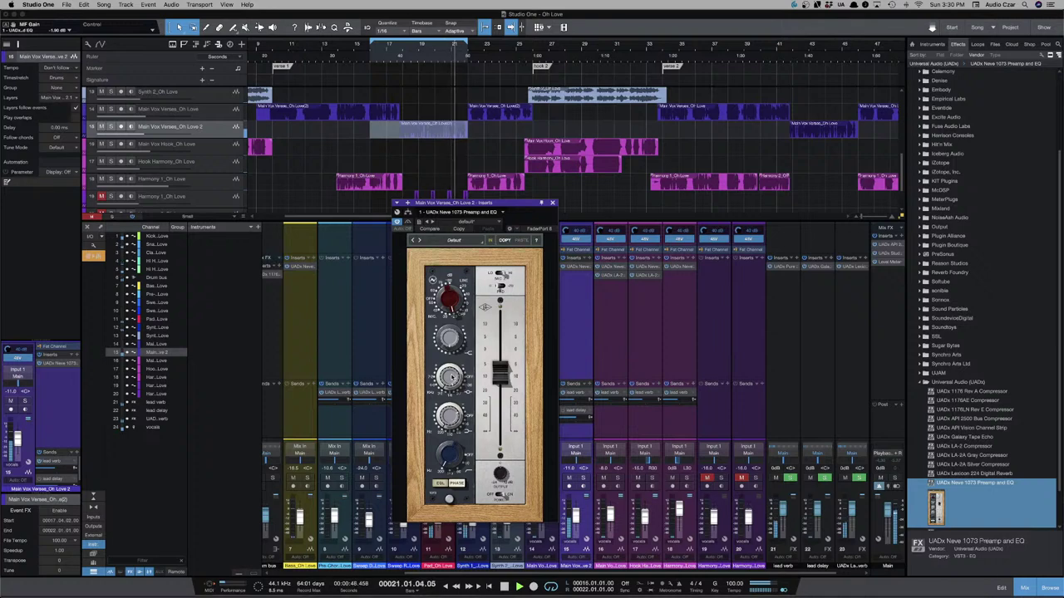
key(space)
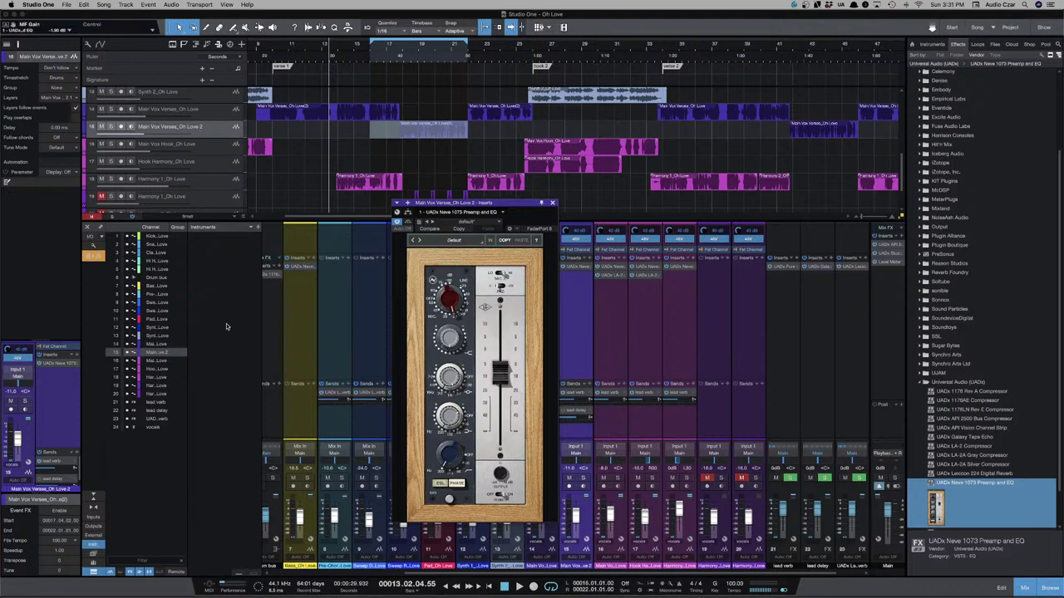
Duplicate the Main Vox Verses_Oh Love 2 track together with its events.
click(220, 131)
drag(220, 131, 221, 137)
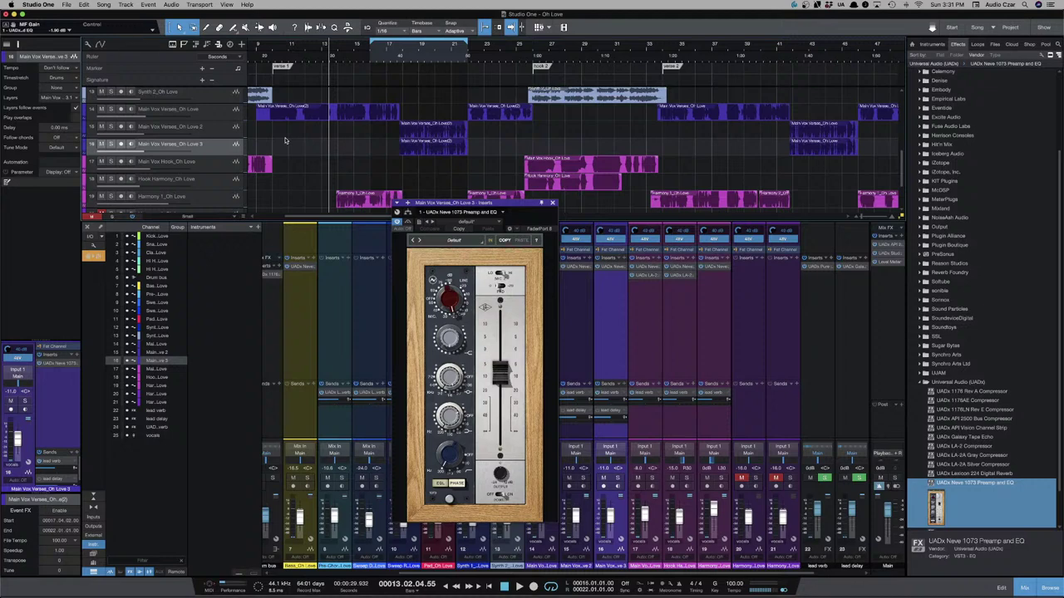
Duplicate the Main Vox Verses_Oh Love 2 track without its events and undo that duplication.
drag(230, 140, 220, 135)
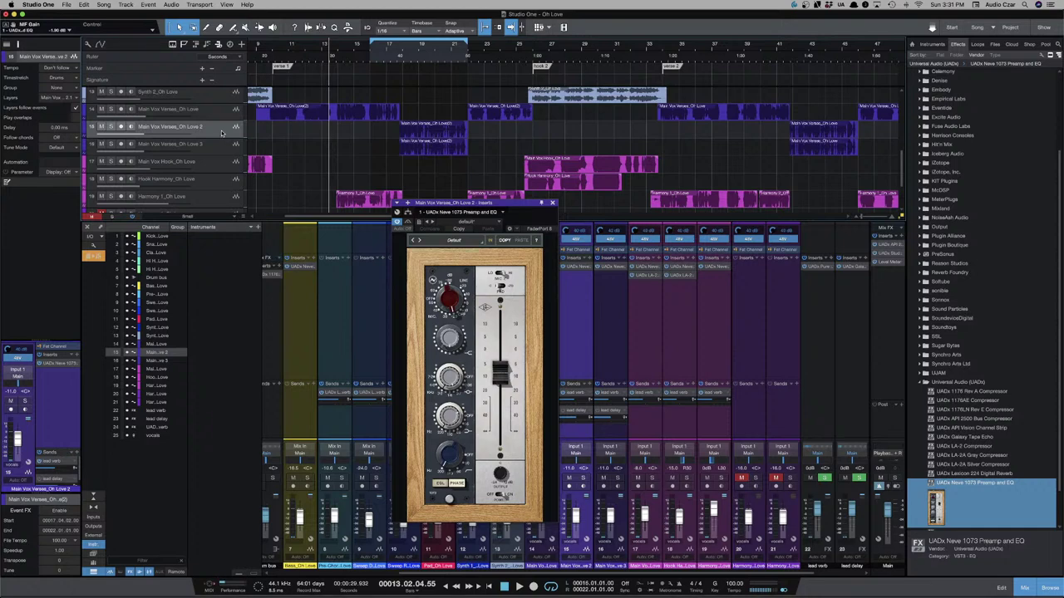
drag(221, 133, 223, 137)
drag(222, 135, 222, 140)
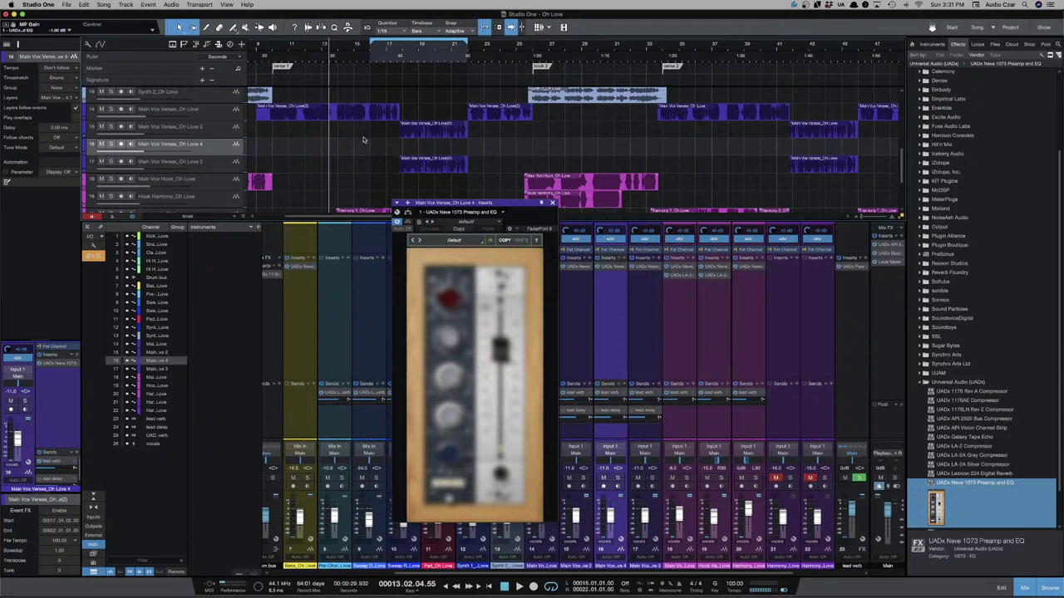
key(ctrl+z)
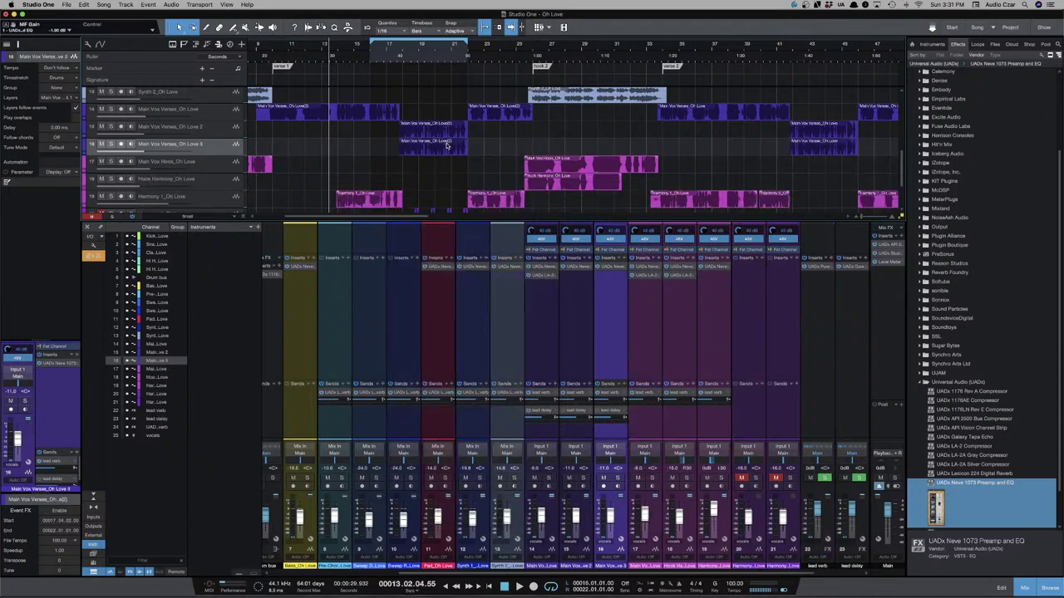
Play the verse section with the duplicated Main Vox Verses 3 track in the full mix.
click(396, 145)
key(space)
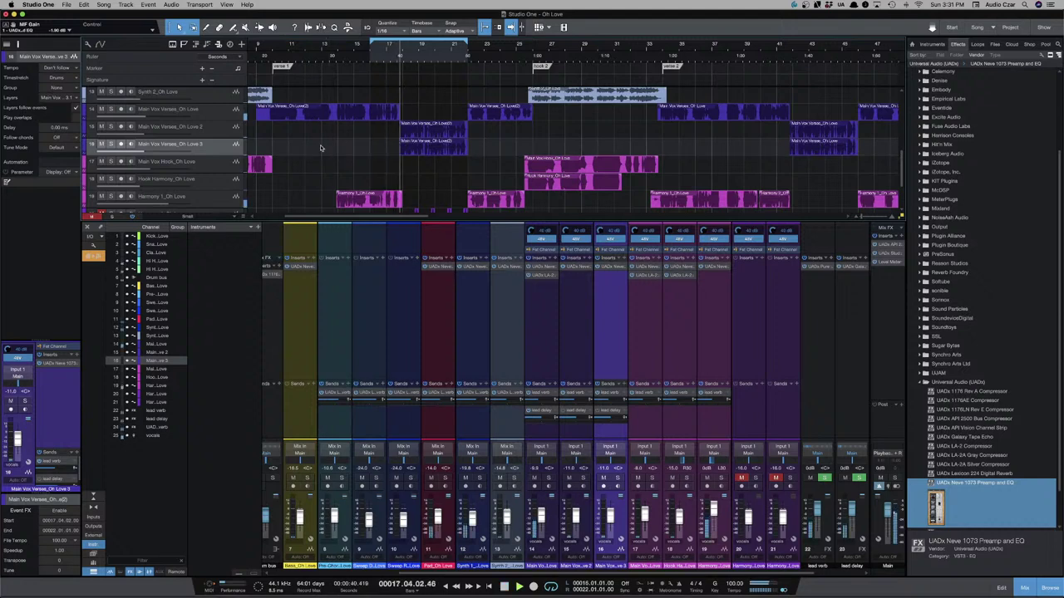
key(space)
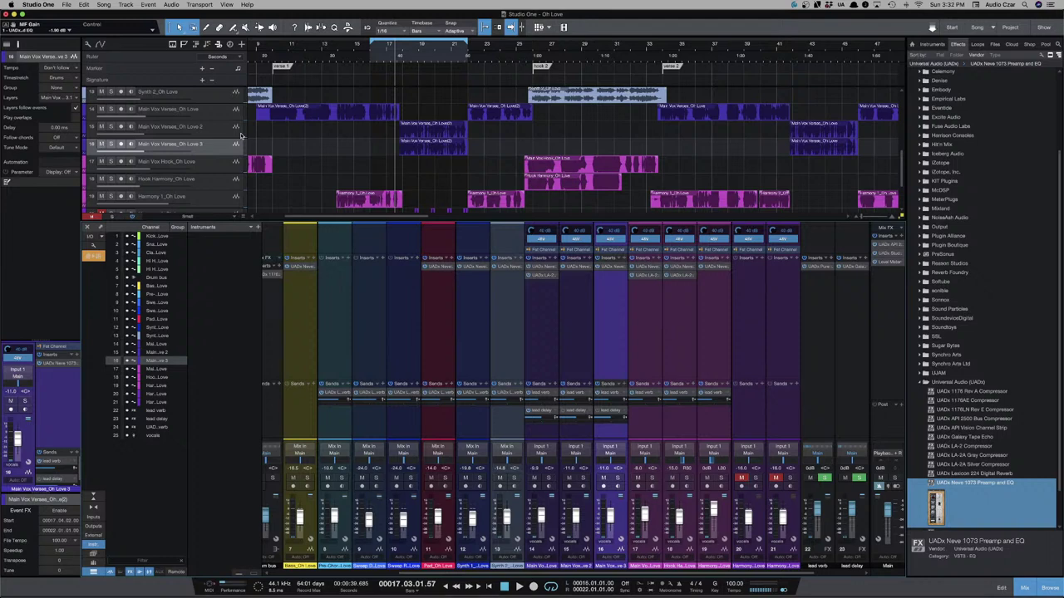
Recolour the Main Vox Verses_Oh Love 3 track orange and select its first verse event.
click(86, 148)
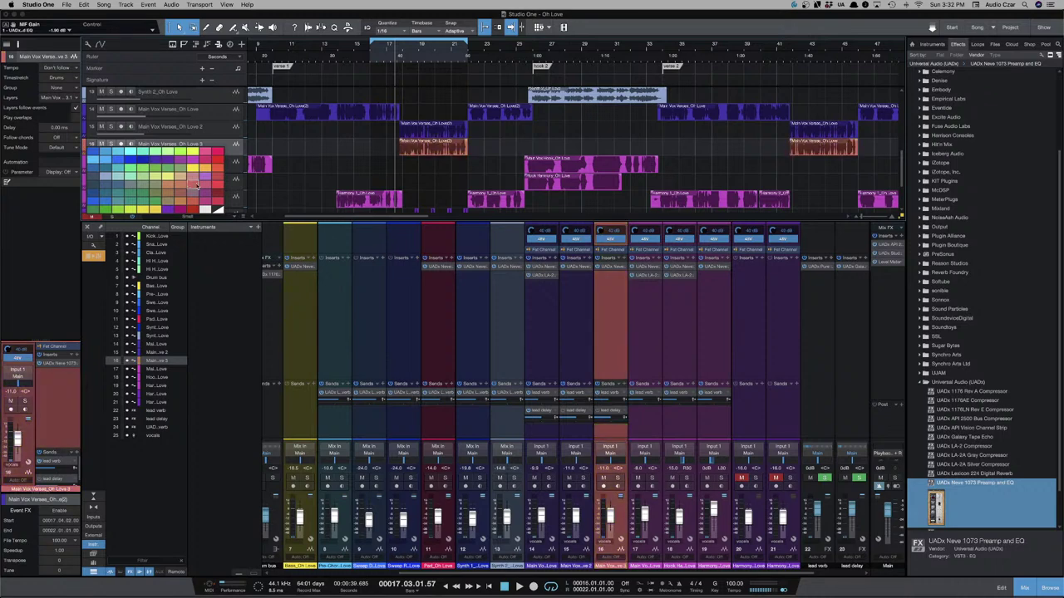
click(202, 168)
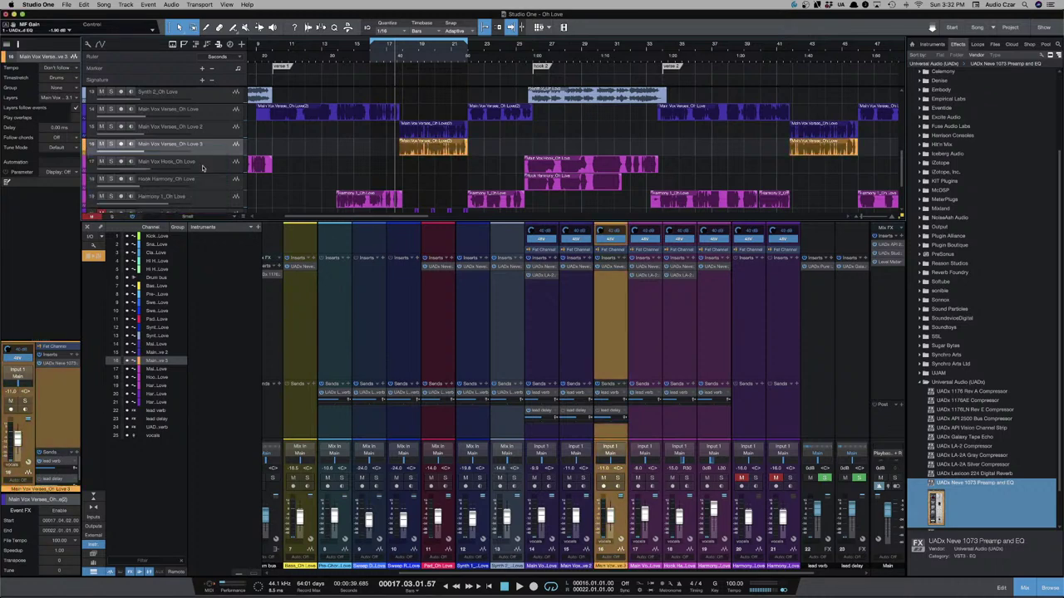
click(442, 150)
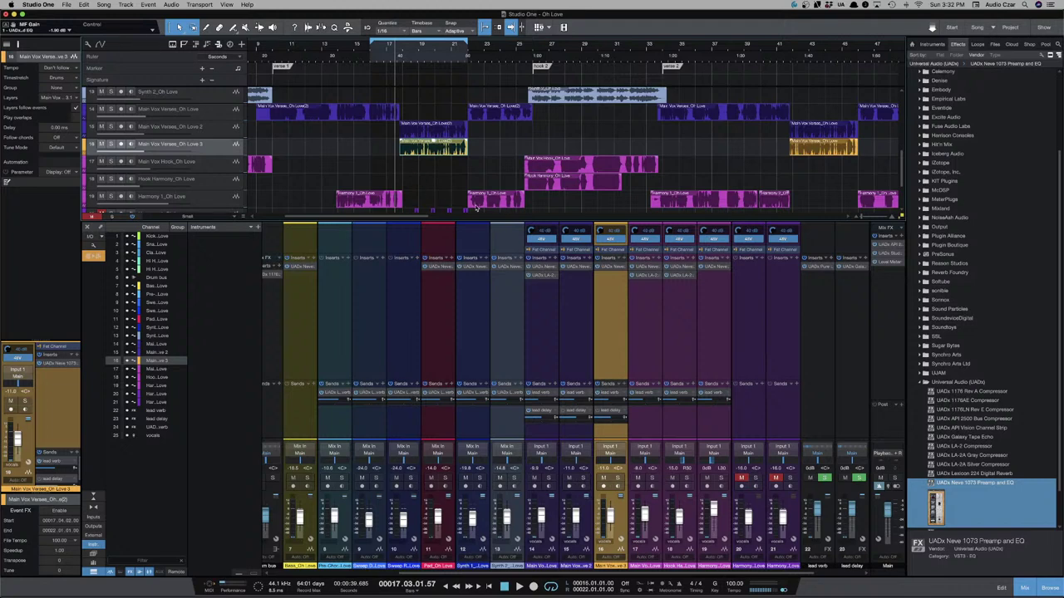
Open the Neve 1073 inserts of Main Vox Verses 3 and Main Vox Verses 2 side by side, auditioning the verse.
click(611, 267)
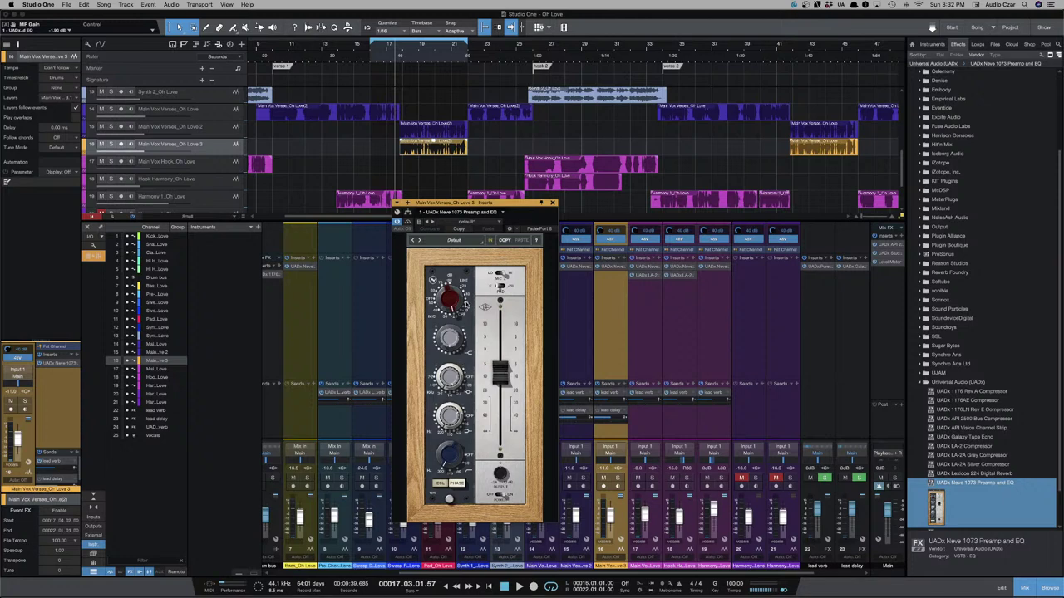
key(space)
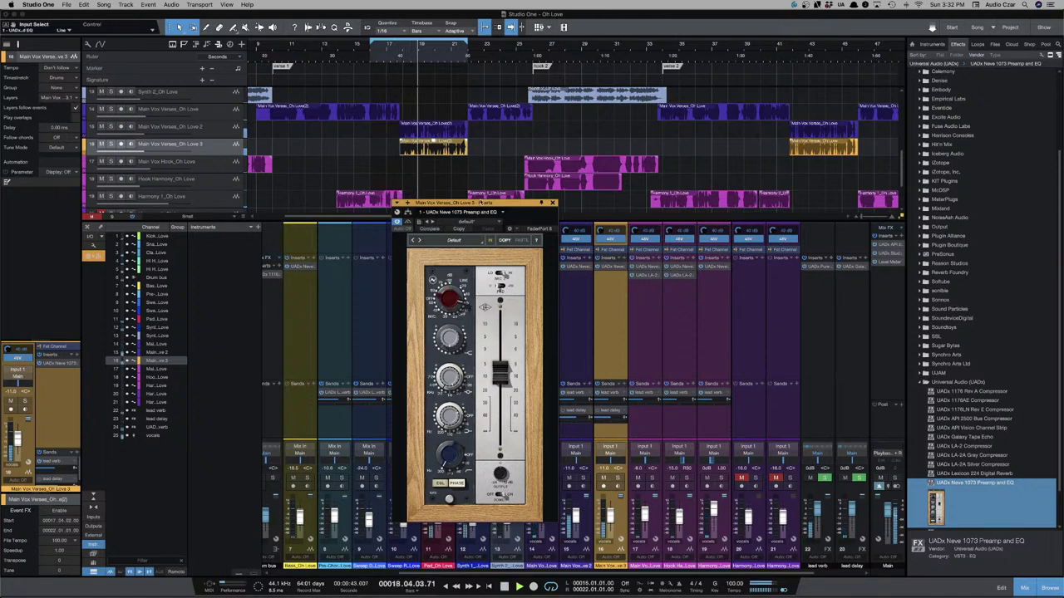
drag(505, 203, 751, 197)
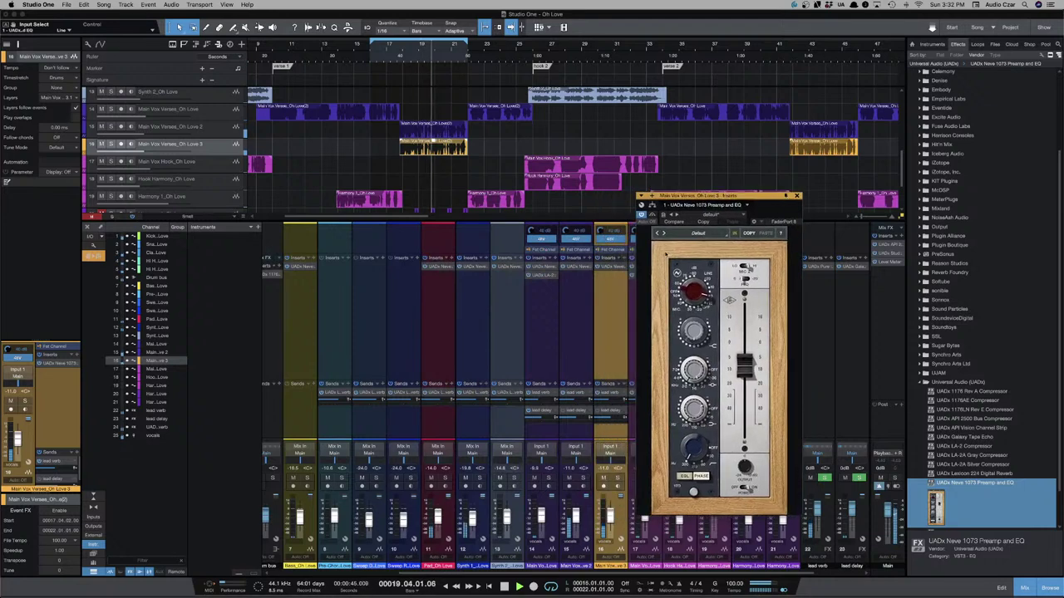
click(580, 266)
drag(511, 203, 527, 196)
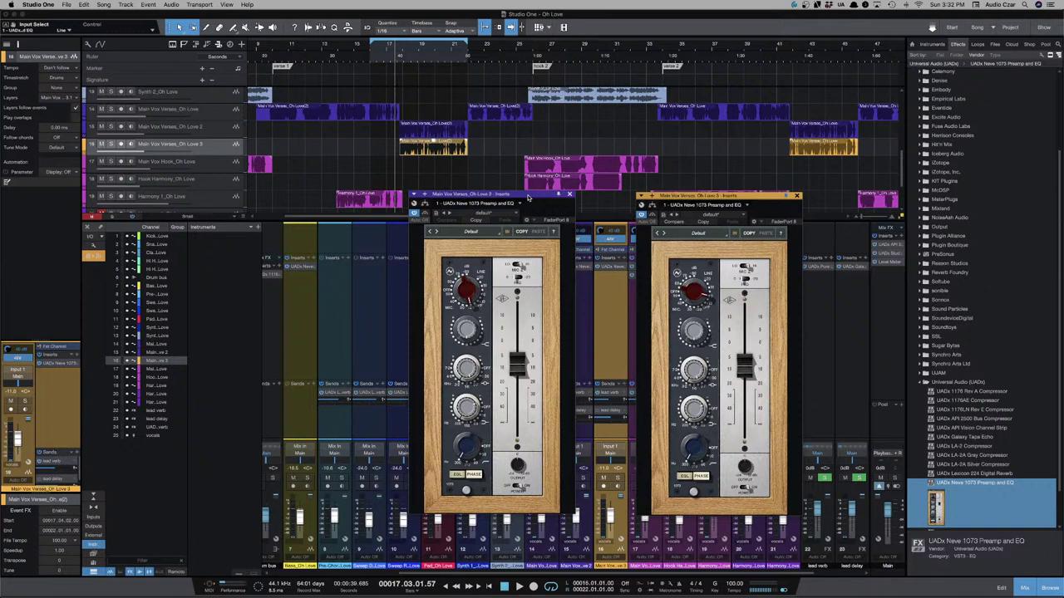
Lower the Neve 1073 fader slightly on Main Vox Verses 2 and raise it slightly on Main Vox Verses 3 during playback.
key(space)
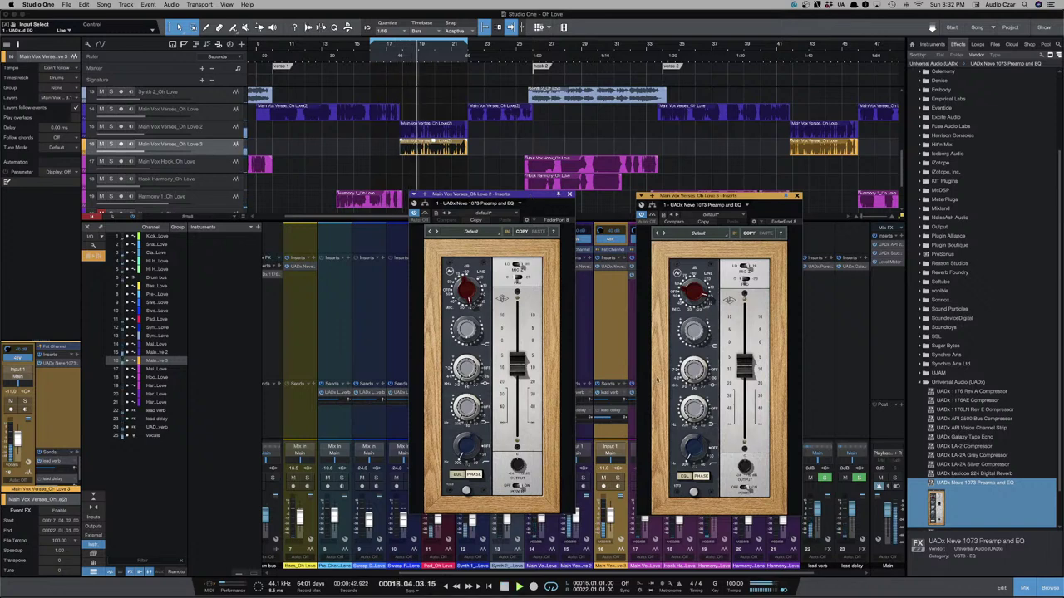
drag(521, 374, 521, 377)
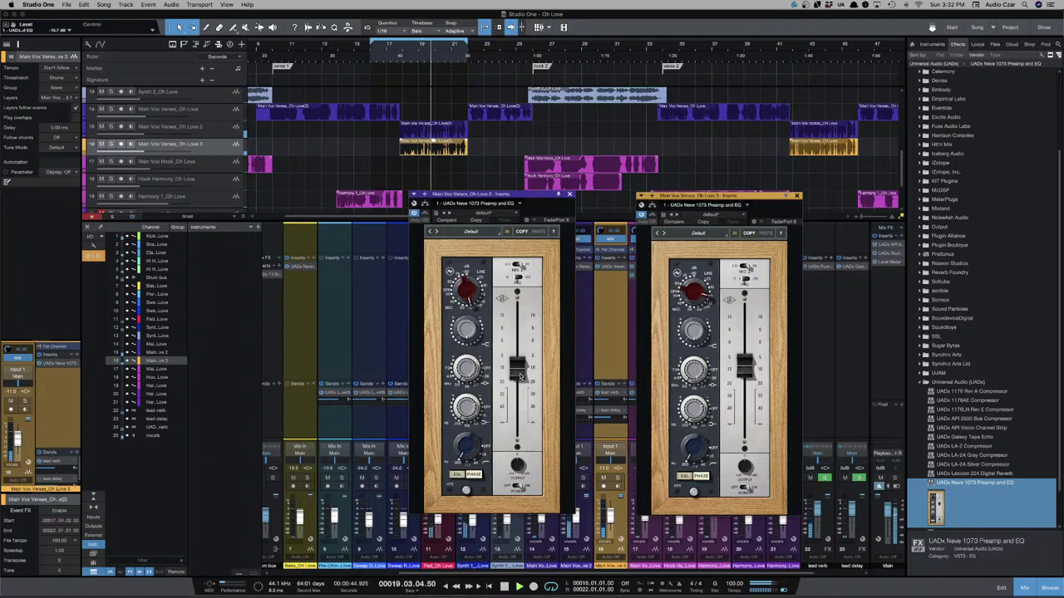
drag(744, 365, 745, 362)
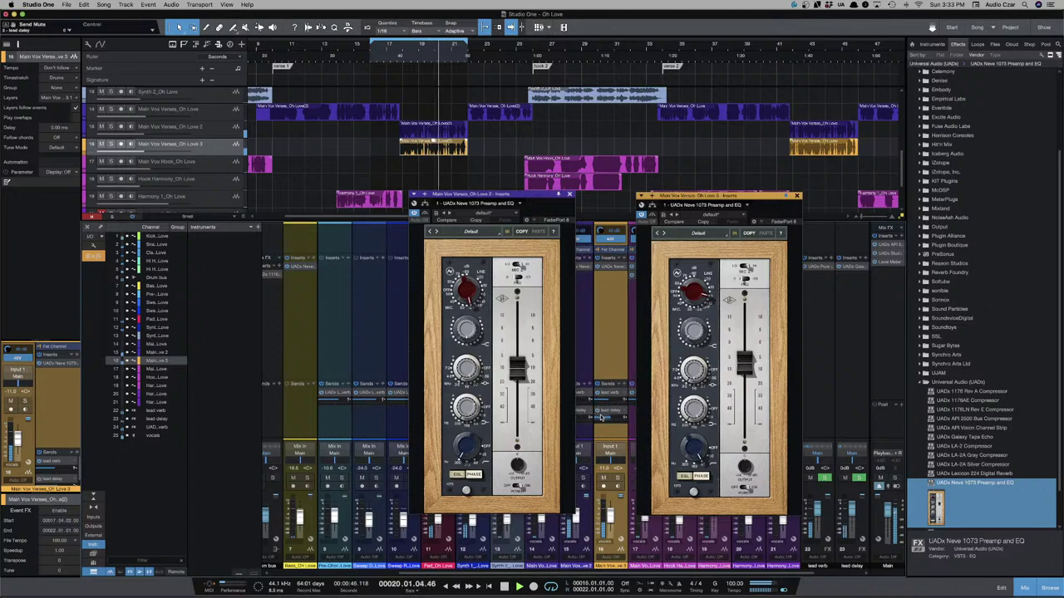
mouse_move(600, 416)
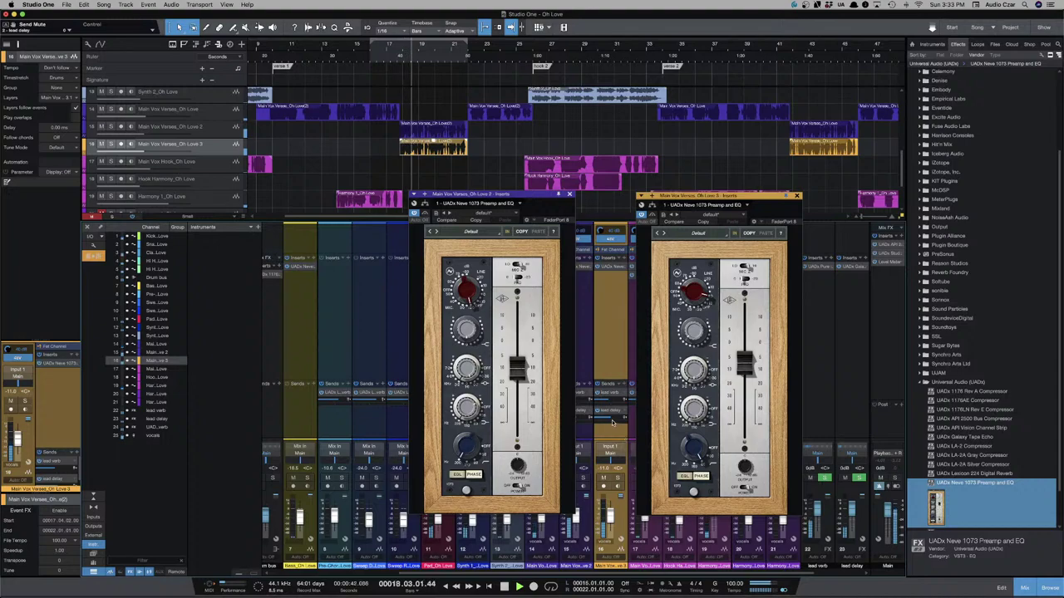
Rearrange the two Neve 1073 windows while auditioning the doubled verse vocals, and close both.
drag(714, 196, 648, 188)
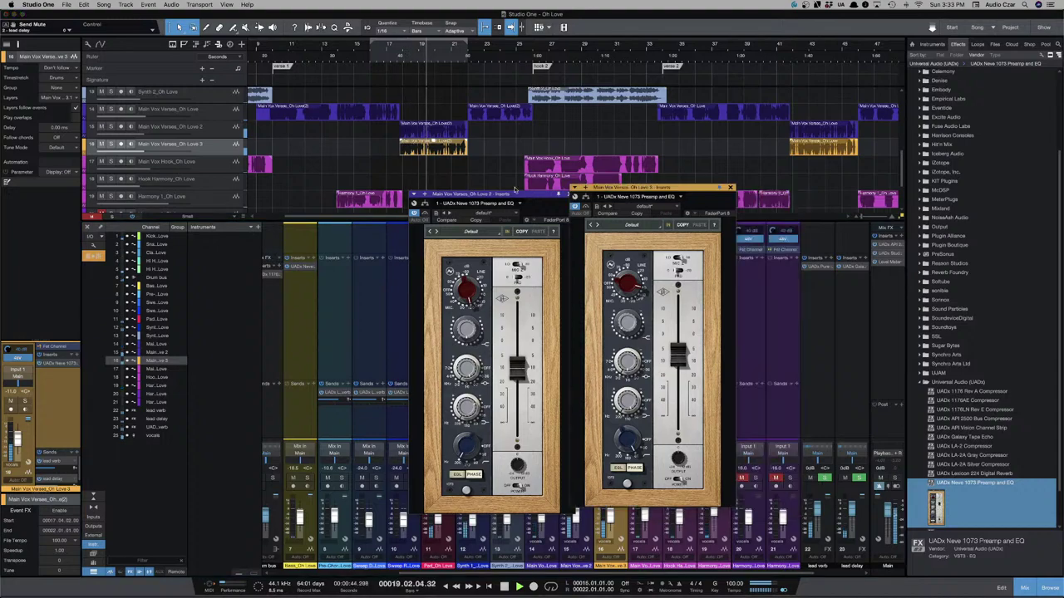
drag(490, 194, 333, 177)
drag(691, 193, 557, 179)
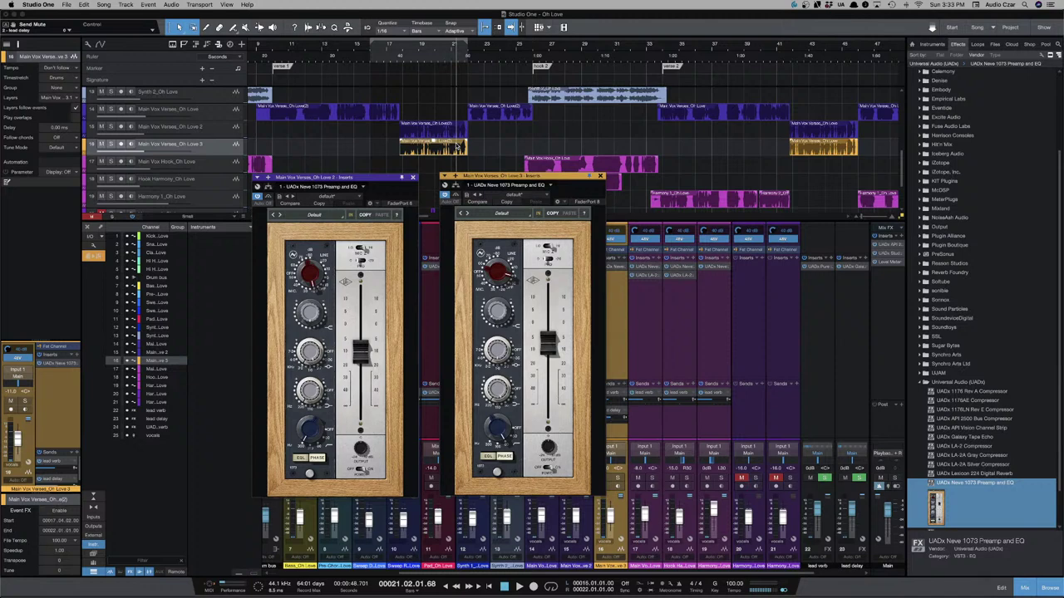
drag(495, 177, 484, 175)
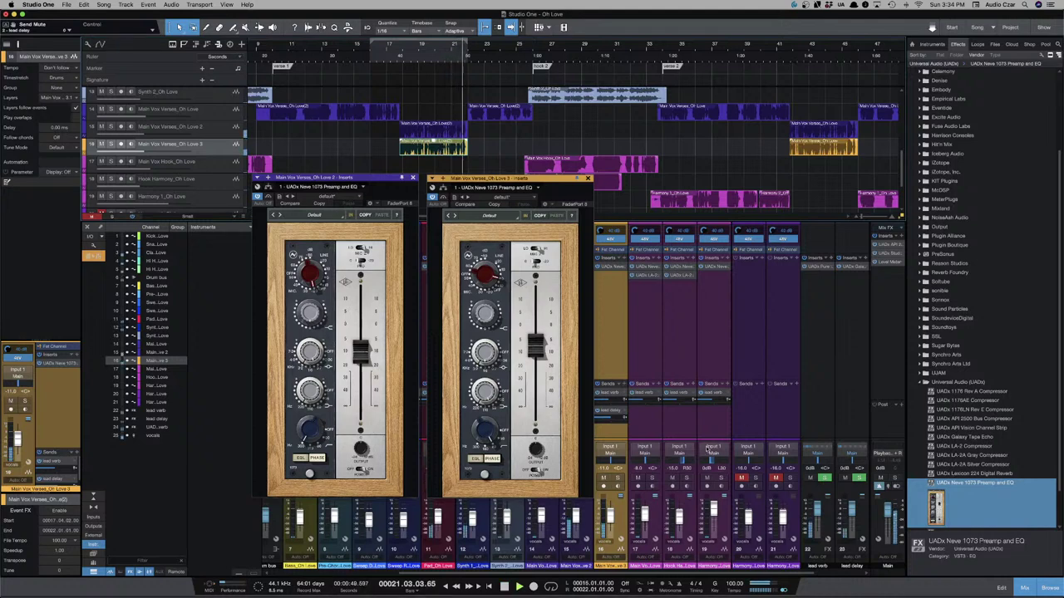
drag(538, 178, 519, 187)
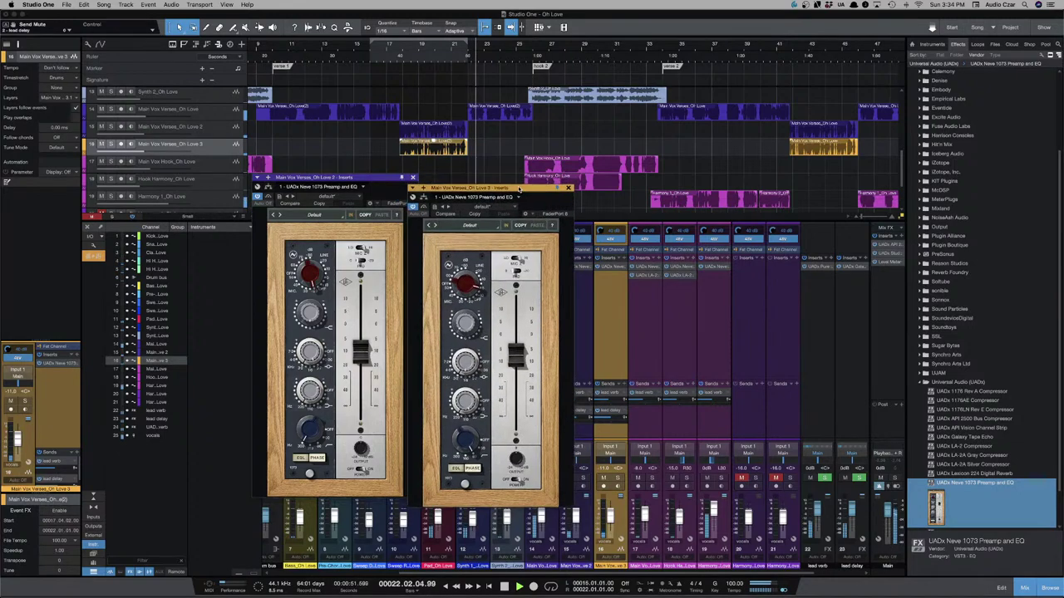
key(space)
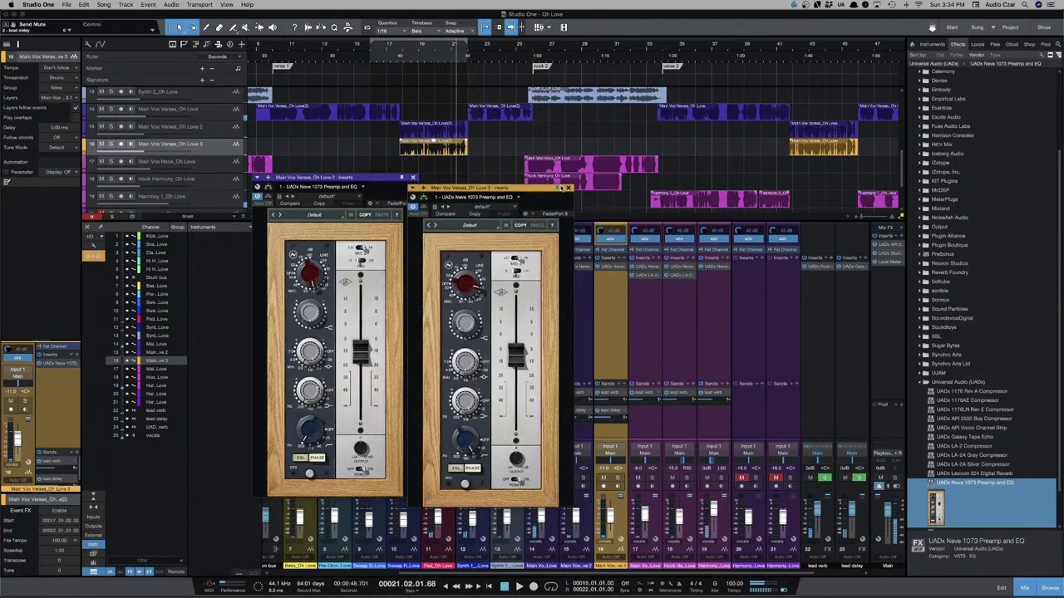
click(567, 188)
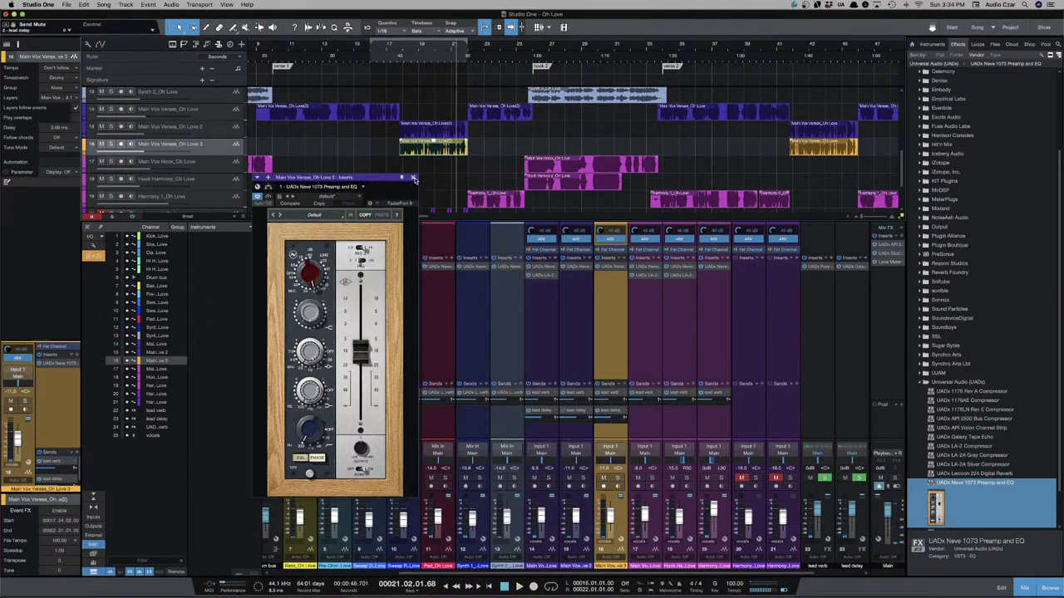
click(414, 179)
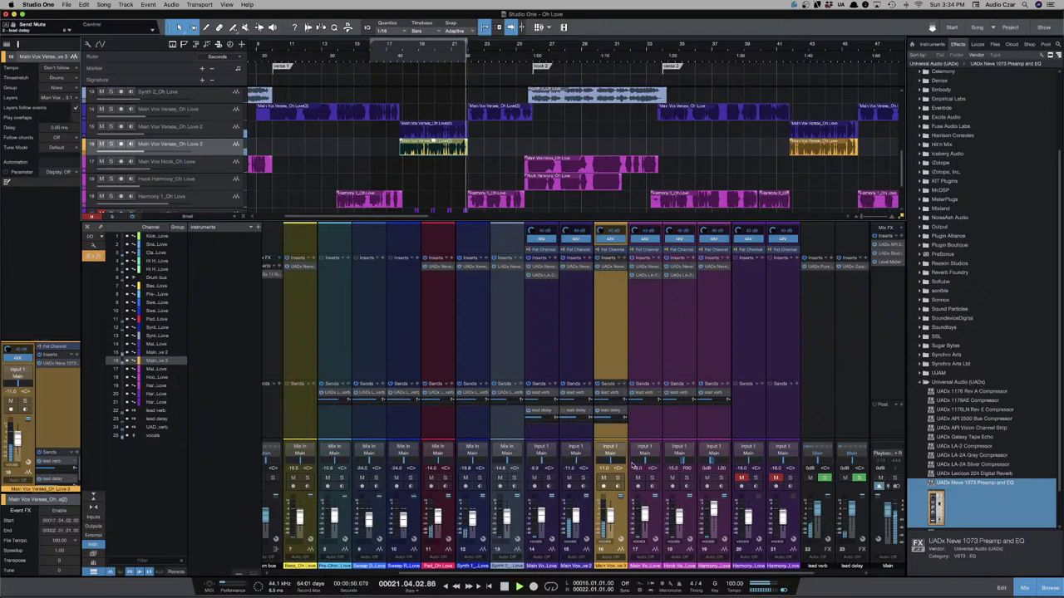
Raise the Main Vox Verses 3 channel volume to -10 dB and adjust its lead delay send level.
drag(615, 509, 611, 515)
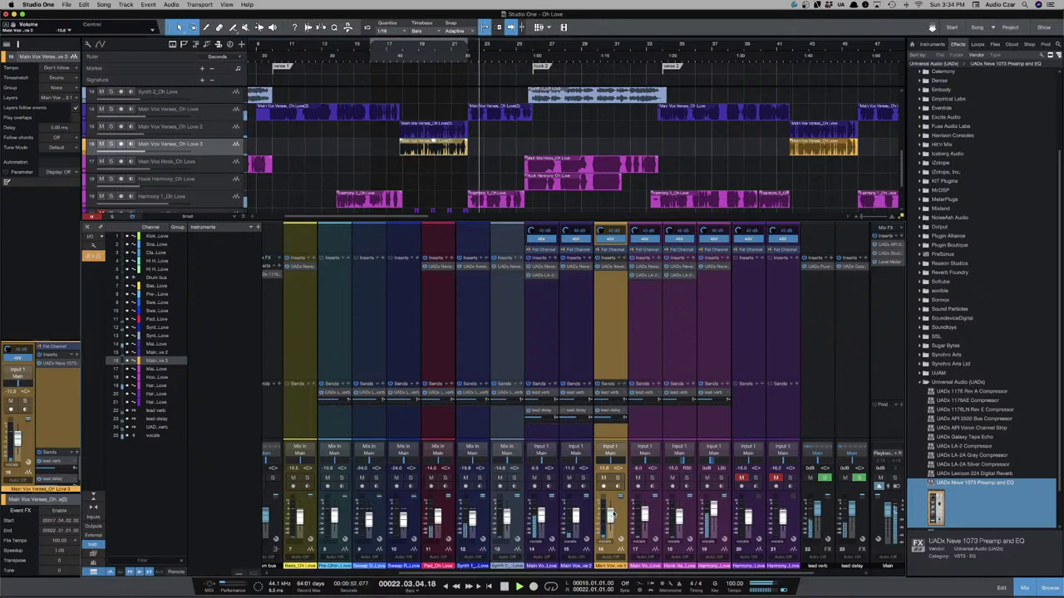
key(KP_Subtract)
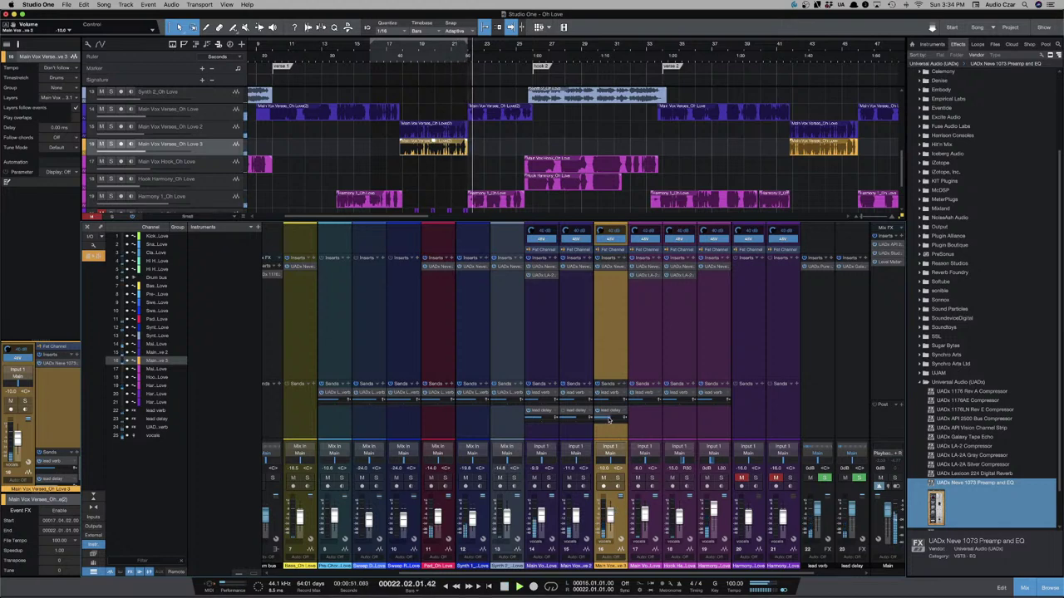
click(609, 419)
key(KP_Subtract)
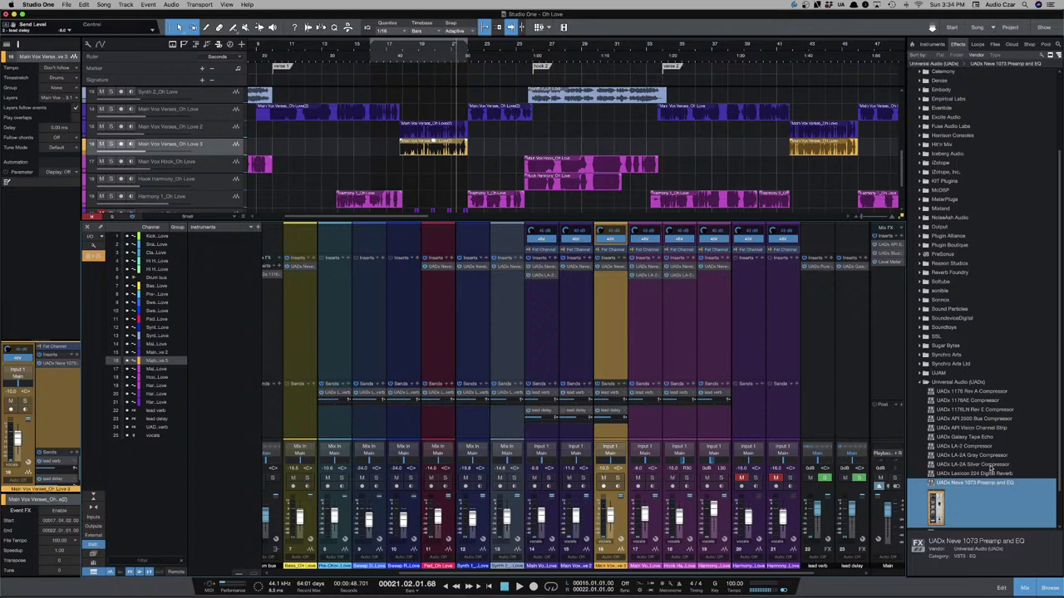
Replace the lead delay send on Main Vox Verses 3 with a new UADx Galaxy Tape Echo effect send.
click(984, 438)
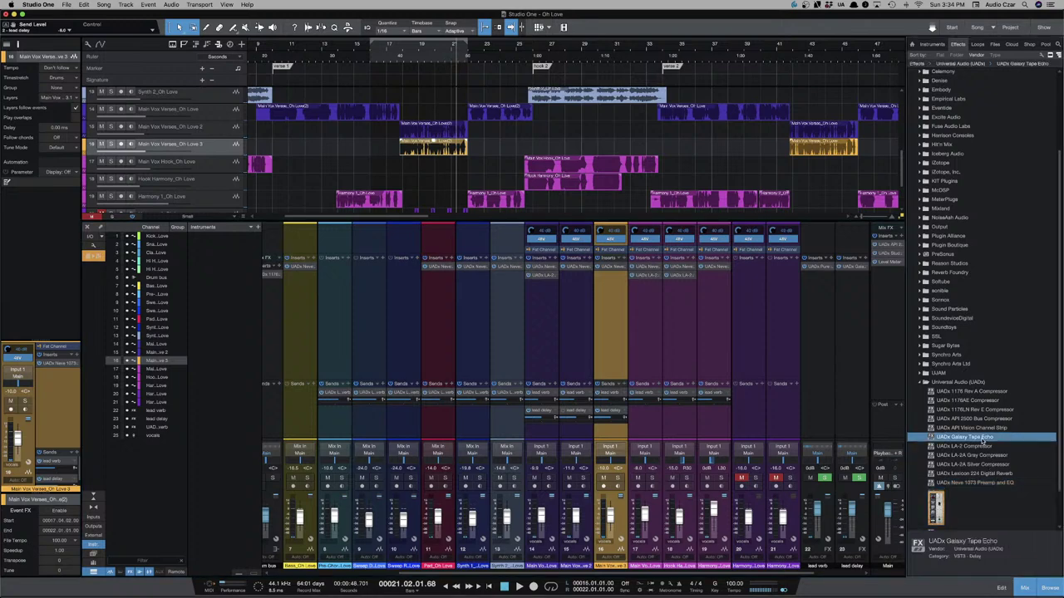
click(620, 414)
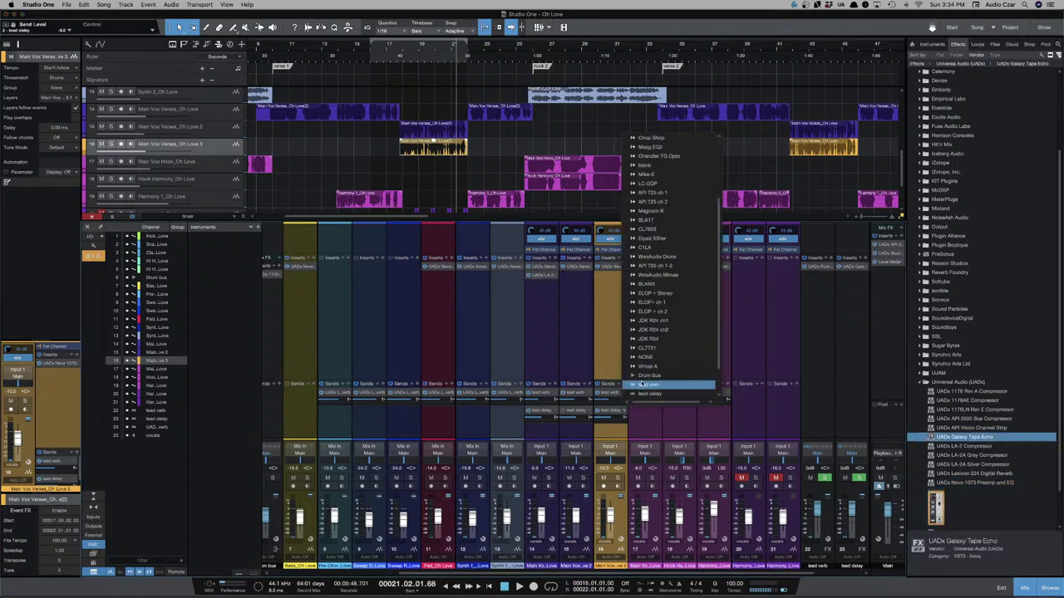
scroll(669, 365, down, 2)
click(669, 394)
drag(966, 443, 615, 413)
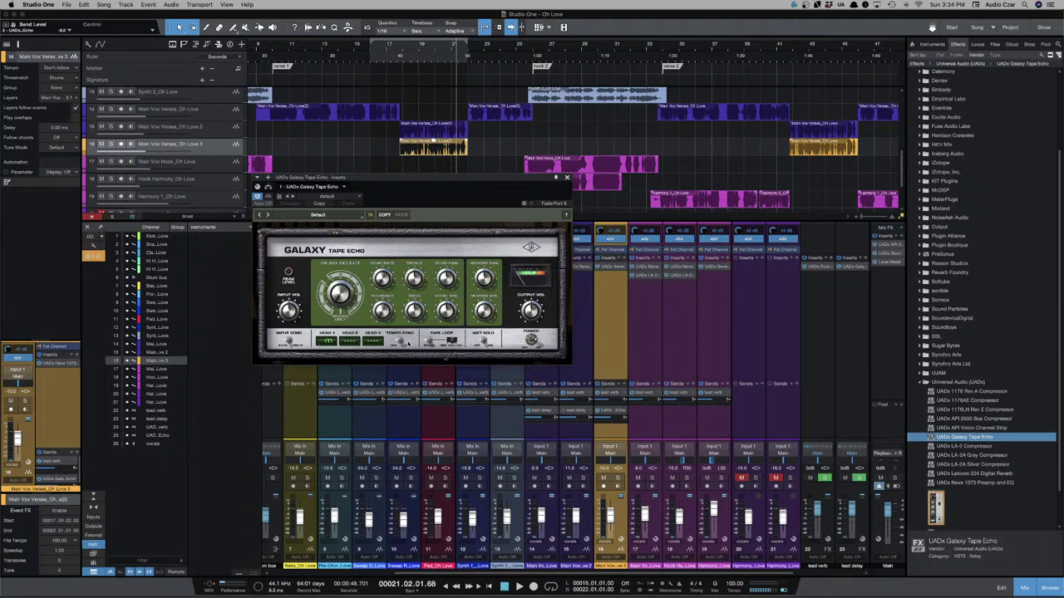
Adjust the Galaxy Tape Echo's echo rate while the verse plays, keeping its window clear of the arrangement.
key(space)
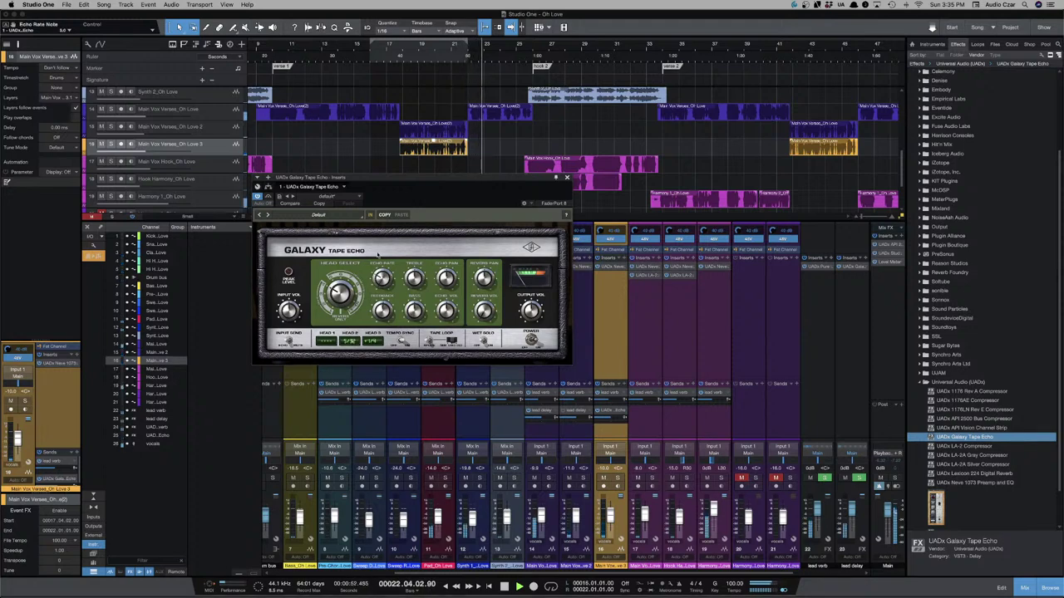
drag(383, 279, 381, 295)
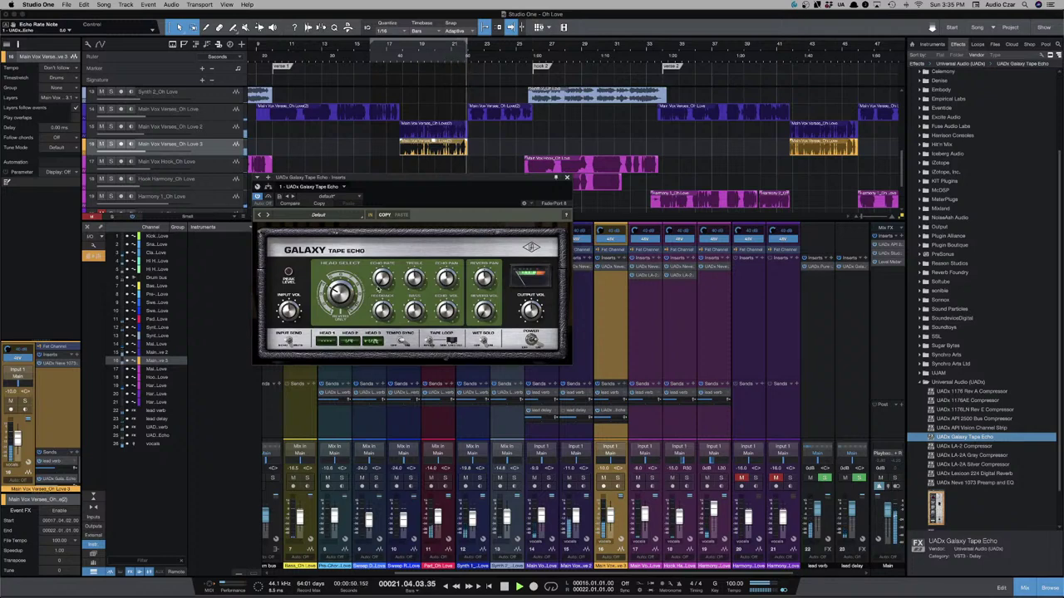
drag(399, 177, 437, 224)
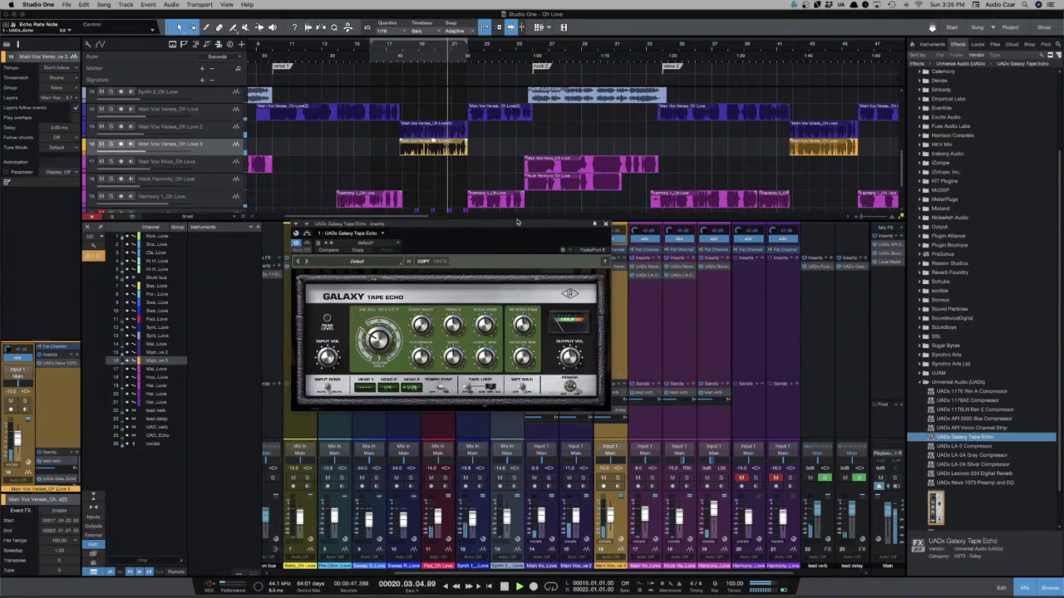
drag(516, 222, 485, 227)
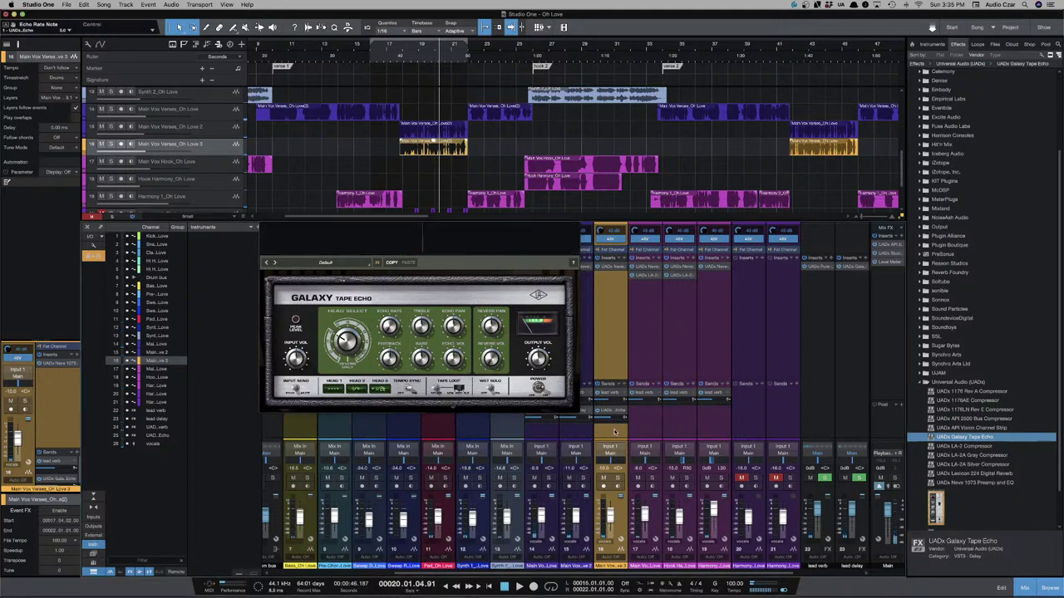
Bring up the Neve 1073 on Main Vox Verses 3 and replay the section from the start of its verse event.
click(614, 432)
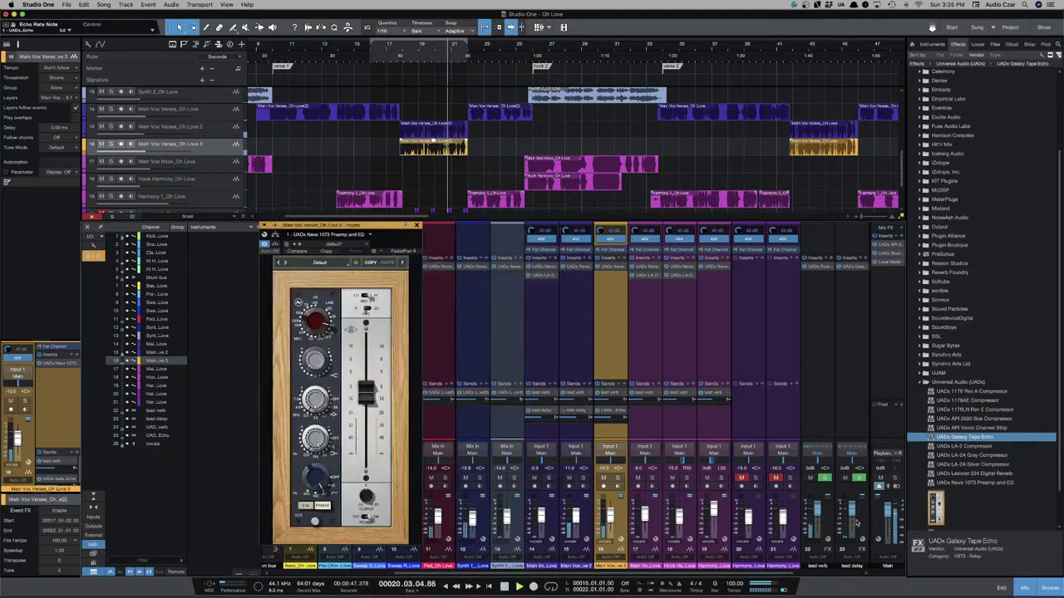
mouse_move(787, 579)
mouse_down()
mouse_move(851, 575)
mouse_move(786, 575)
mouse_up()
click(440, 165)
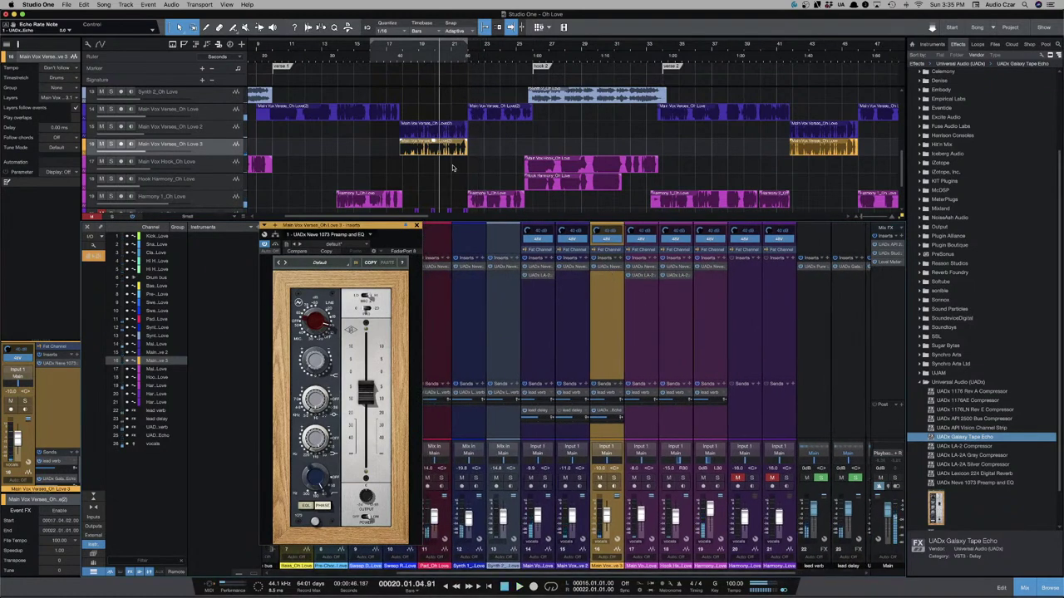
click(401, 166)
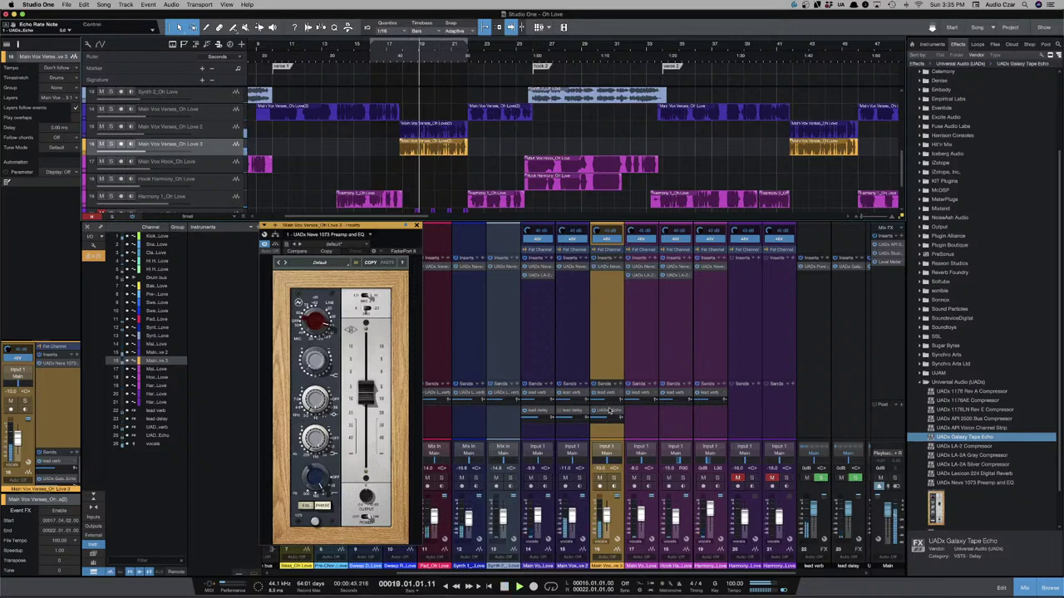
Reopen the Galaxy Tape Echo, adjust its feedback and head selection, and play the verse with the new echo.
click(609, 410)
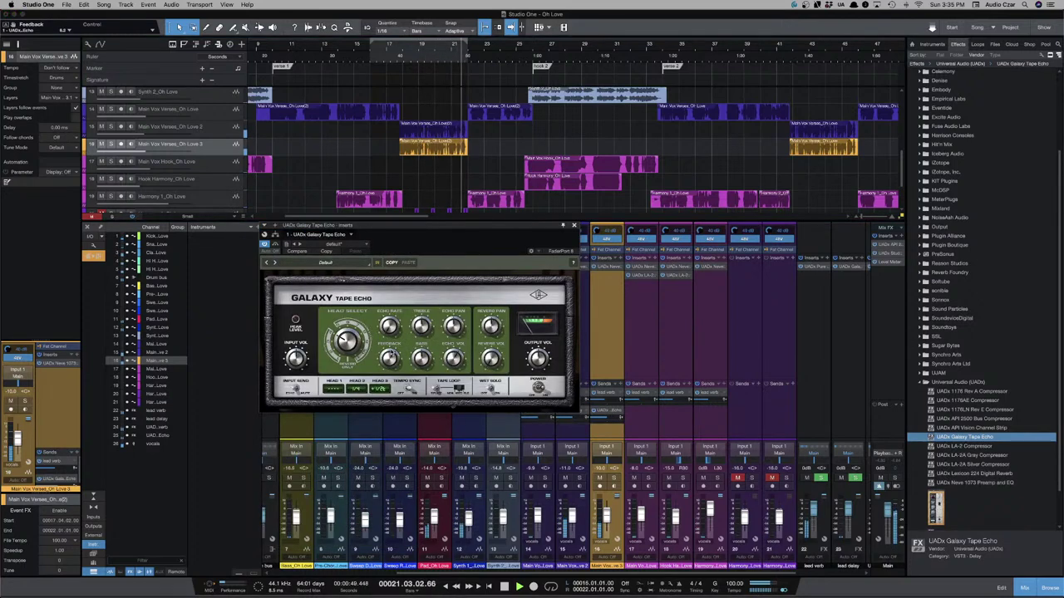
drag(393, 358, 393, 353)
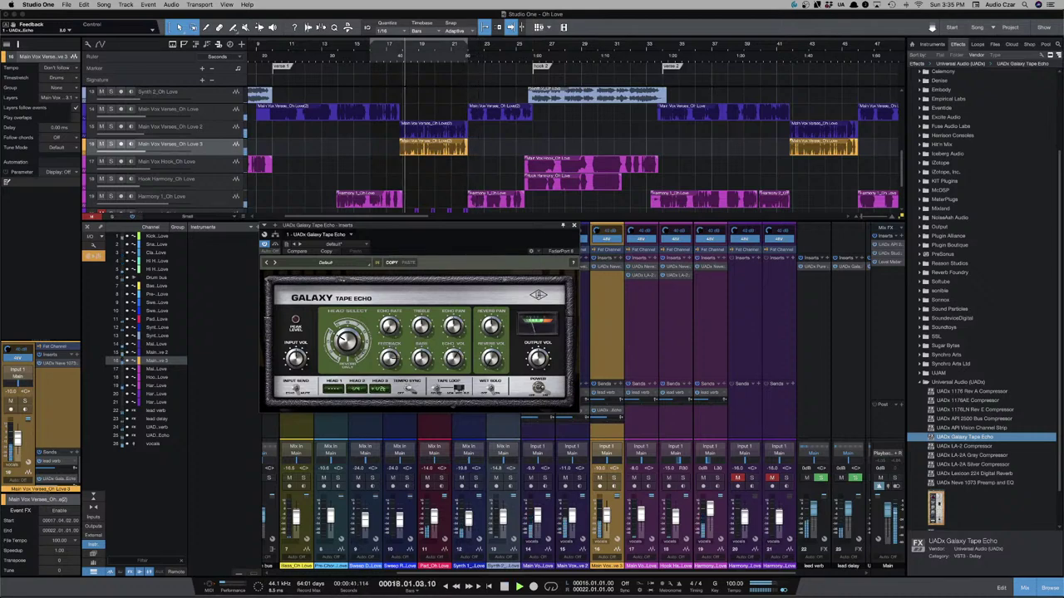
drag(389, 357, 399, 370)
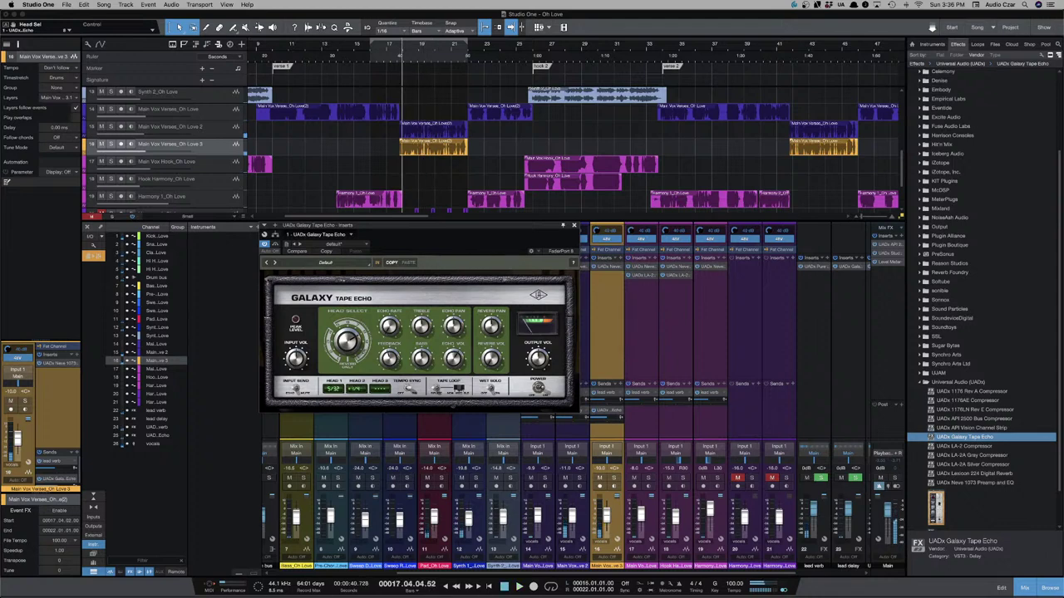
key(space)
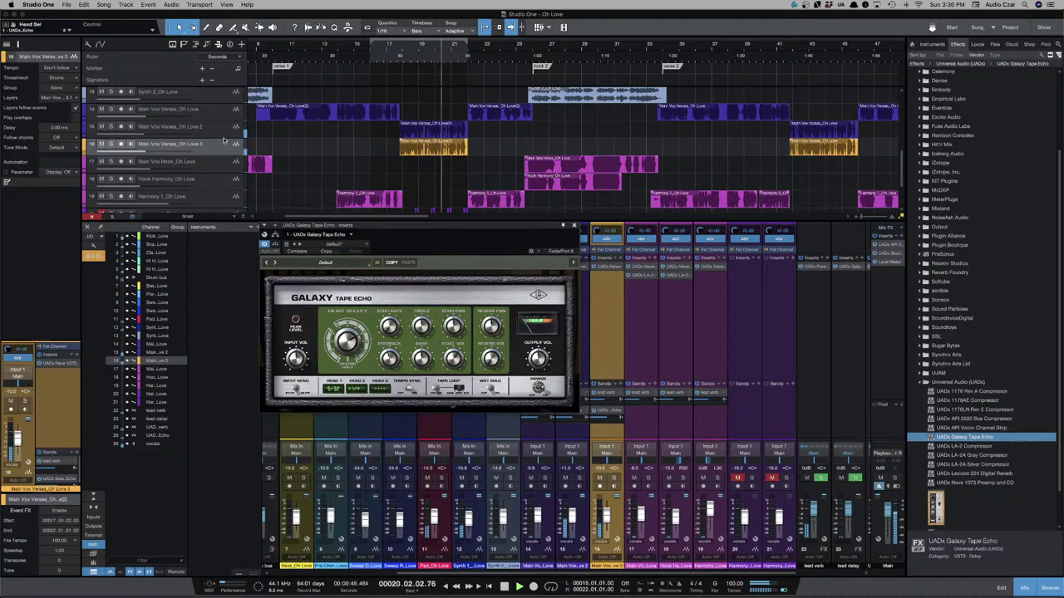
Check the Neve 1073 on Main Vox Verses 2 and Main Vox Verses 3 and return to the Galaxy Tape Echo.
click(222, 132)
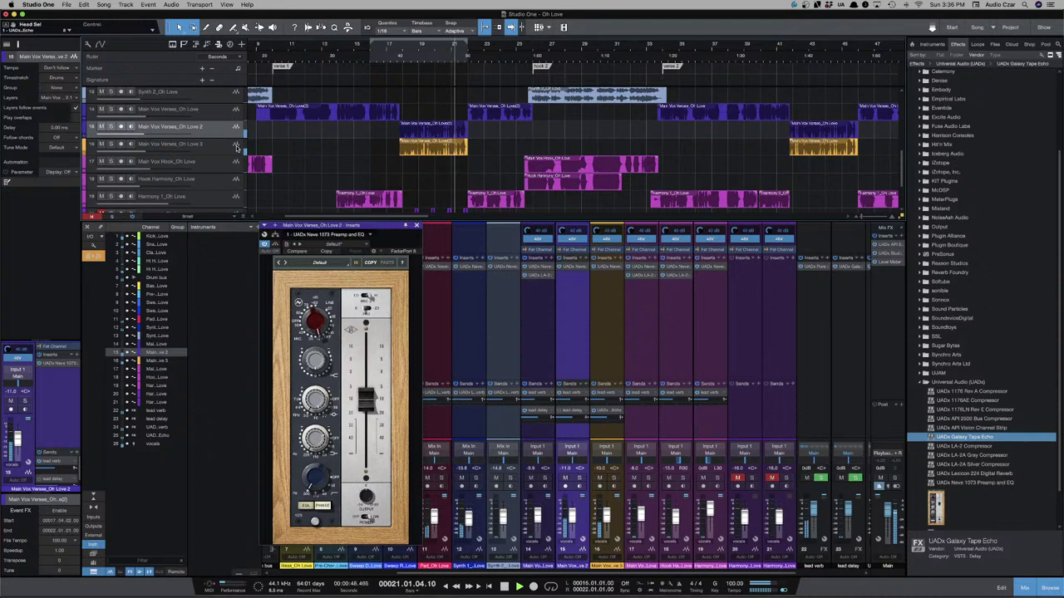
click(229, 151)
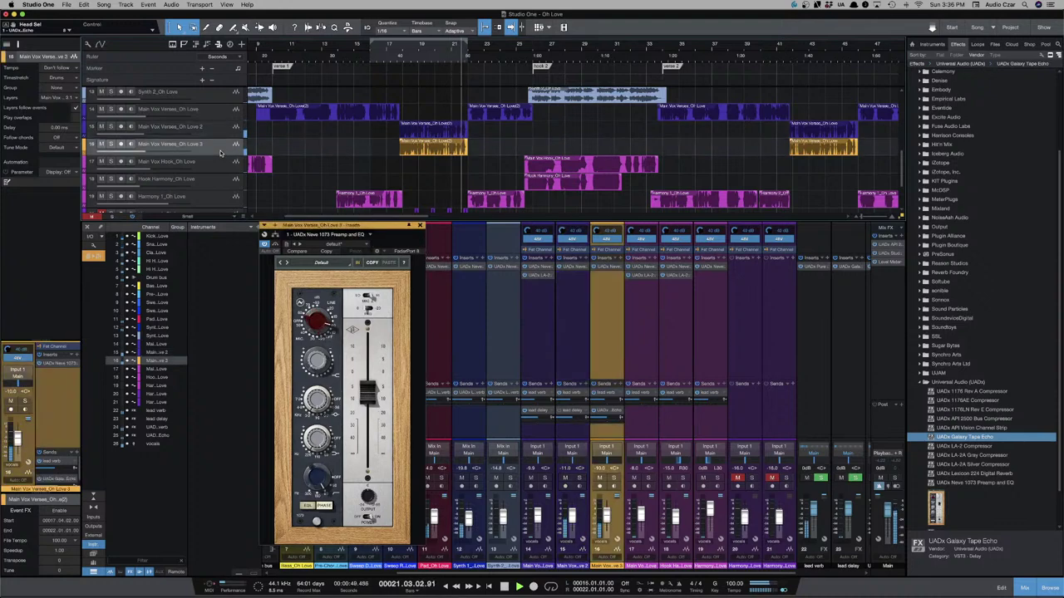
click(614, 411)
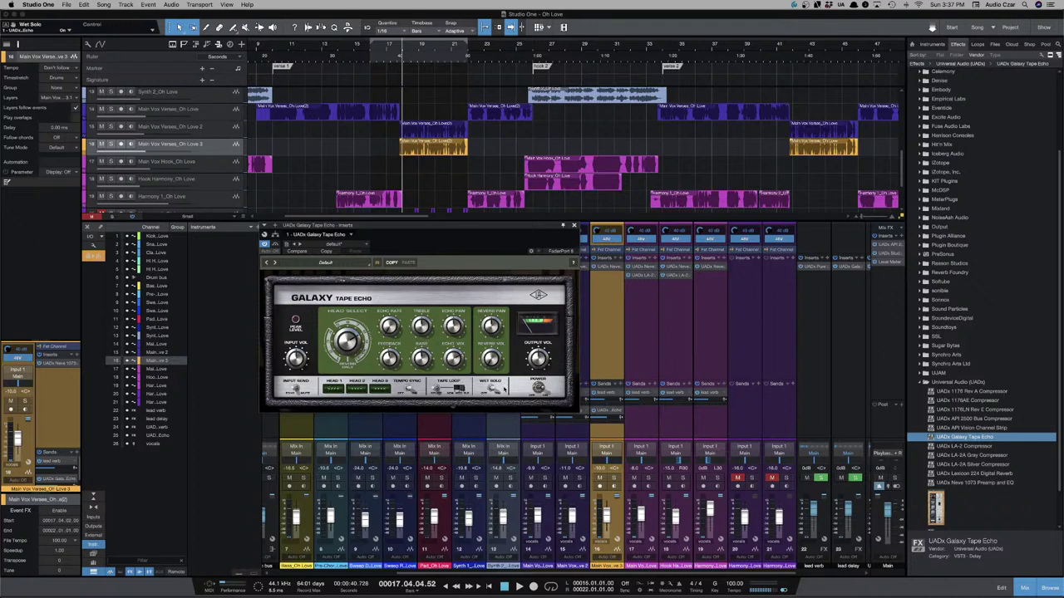
Adjust the Galaxy Tape Echo's output volume, input volume and input send while replaying the Main Vox Verses 3 section.
key(space)
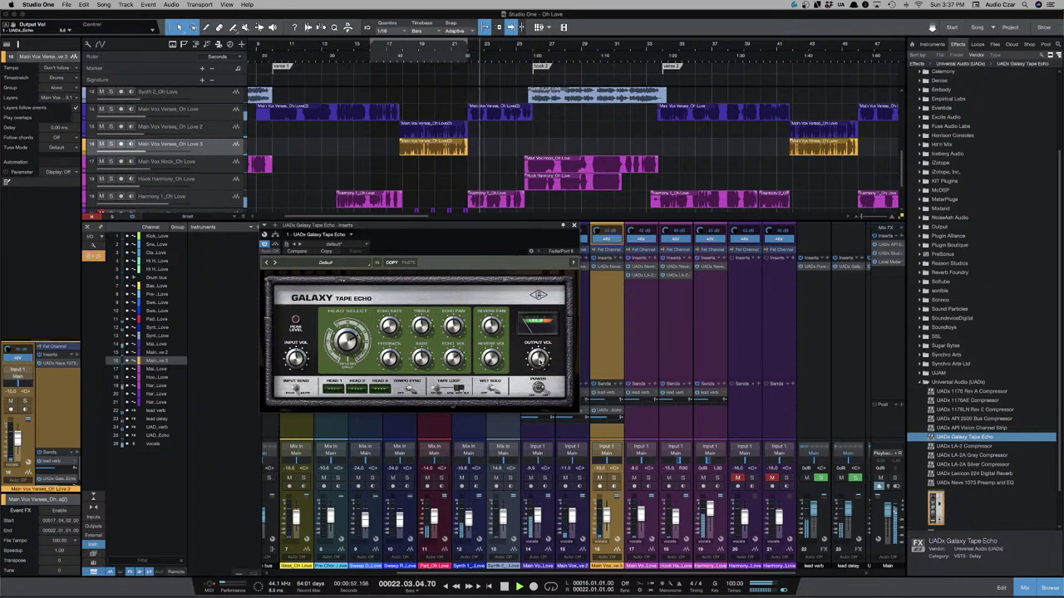
click(451, 160)
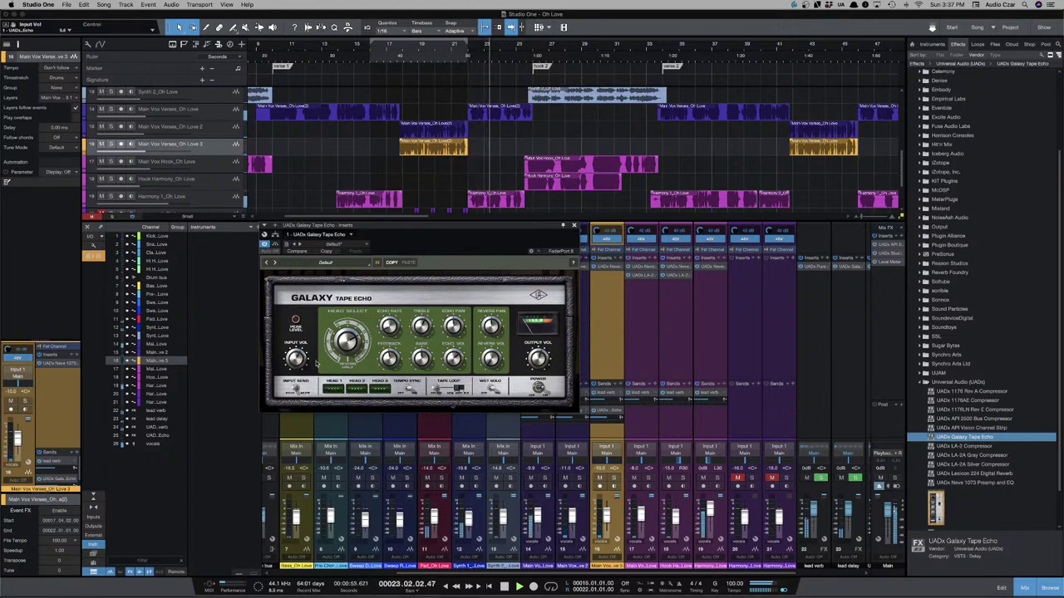
key(KP_Subtract)
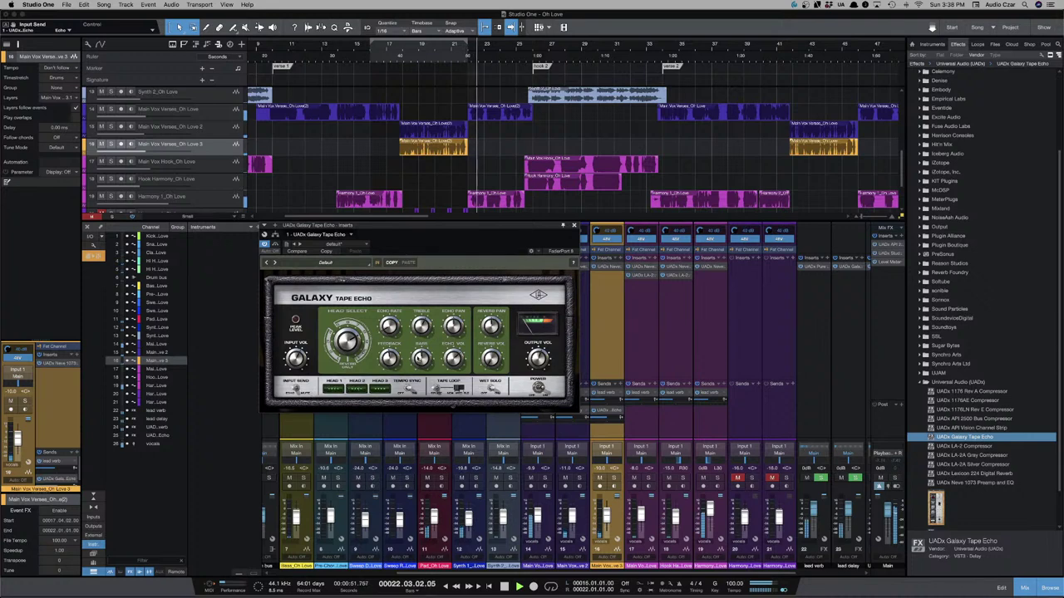
click(446, 158)
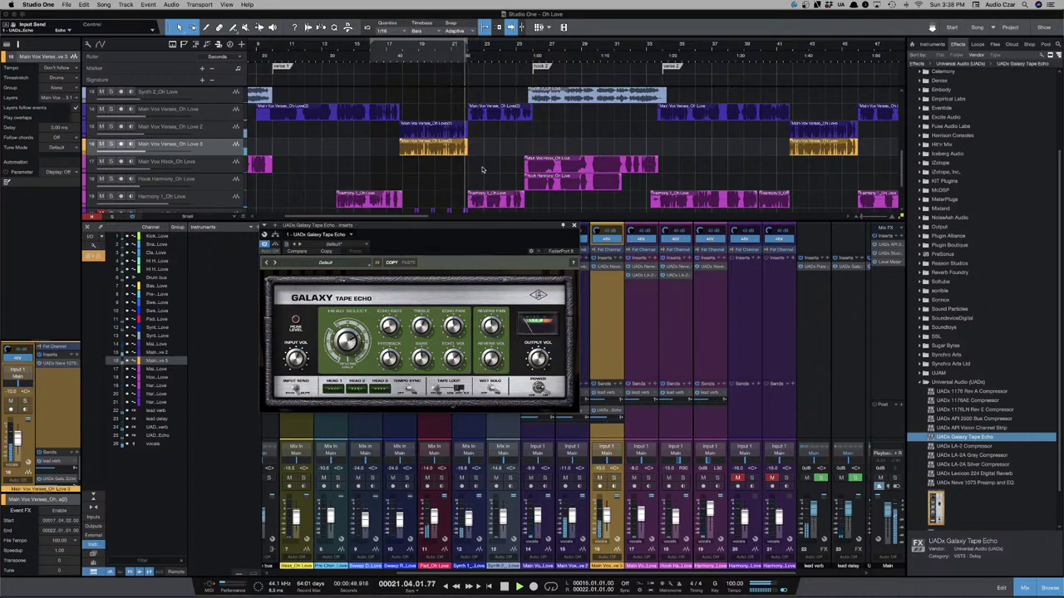
key(space)
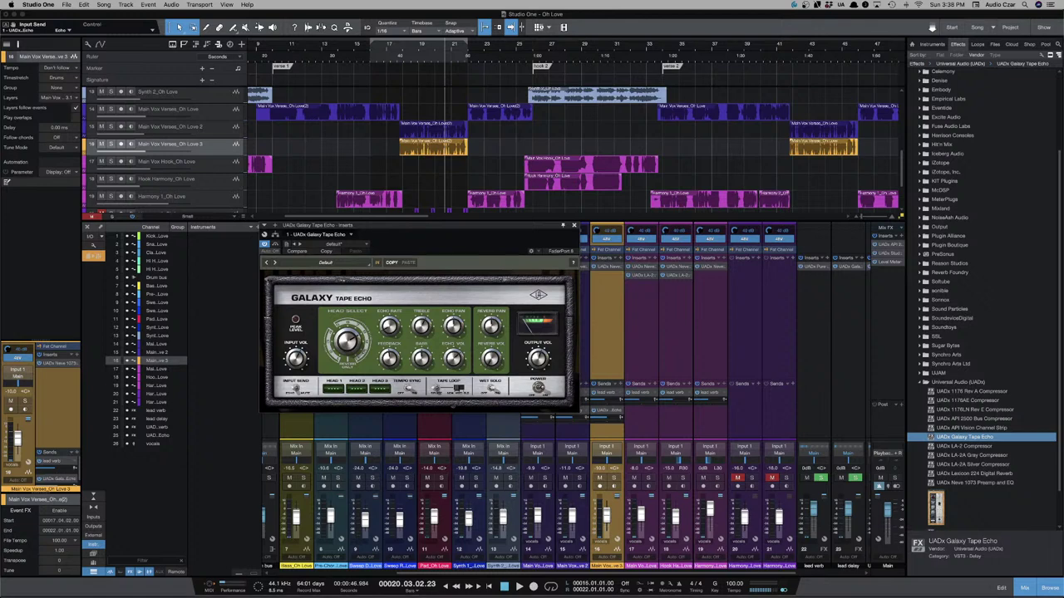
Close the Galaxy Tape Echo and play the mix from the start of verse 1 up to hook 2.
click(575, 226)
key(w)
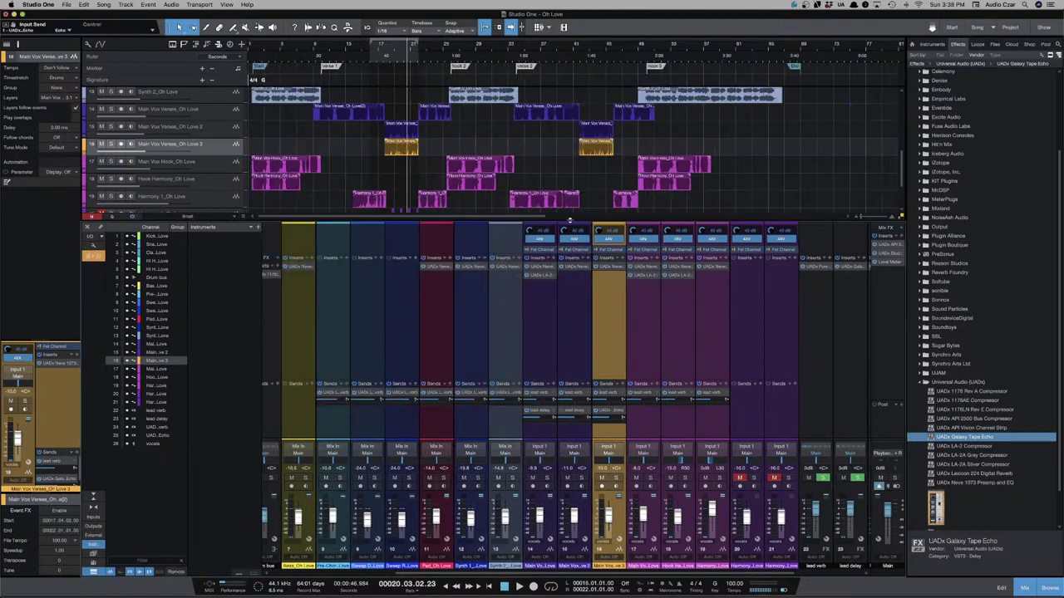
click(439, 117)
click(349, 134)
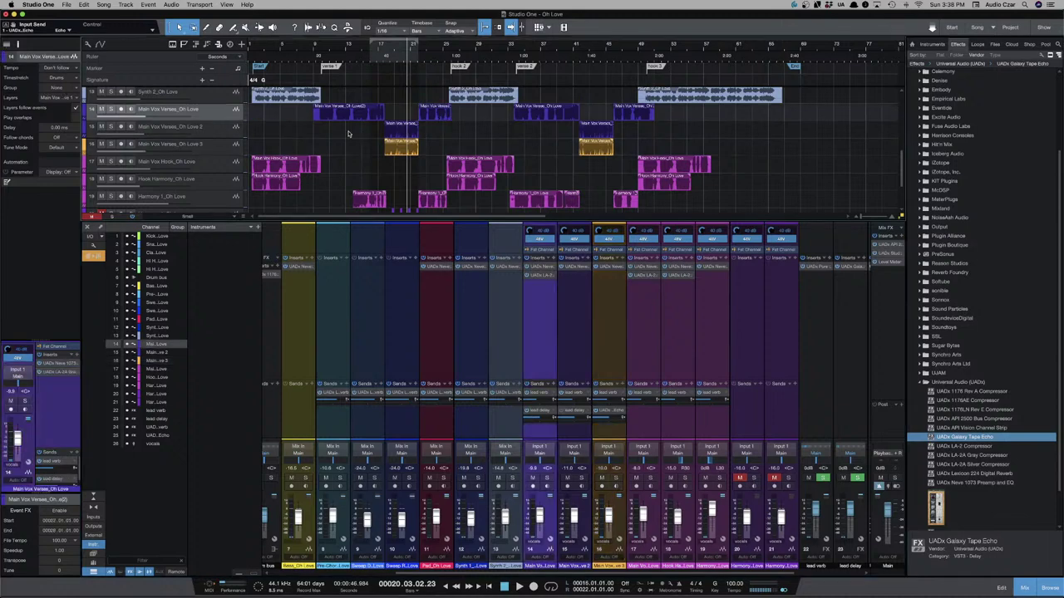
click(316, 129)
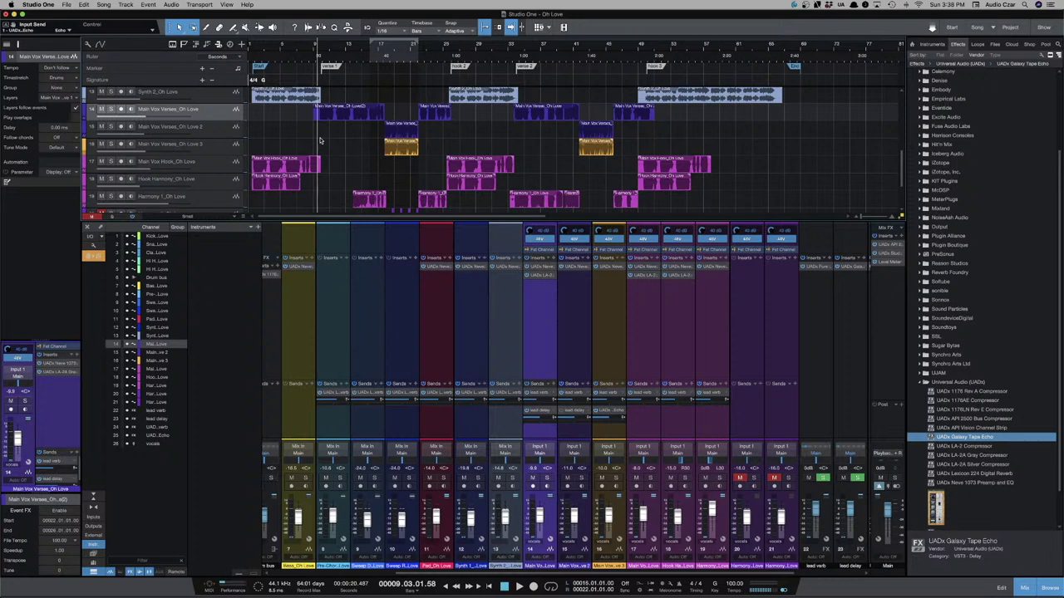
key(space)
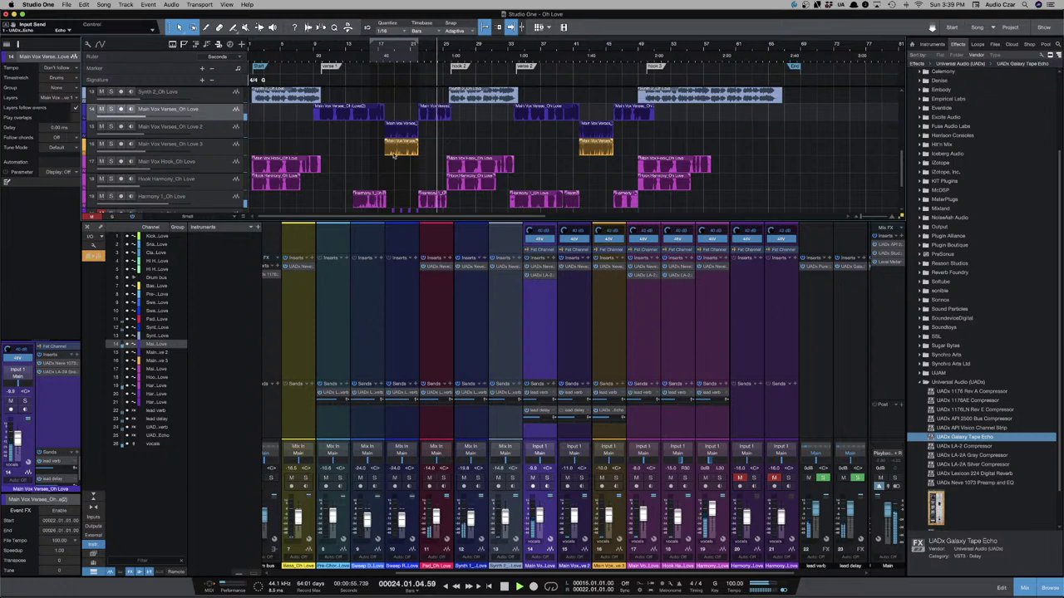
key(space)
Open the LA-2A Gray on Main Vox Verses and play from the vocal event that precedes hook 2.
click(417, 116)
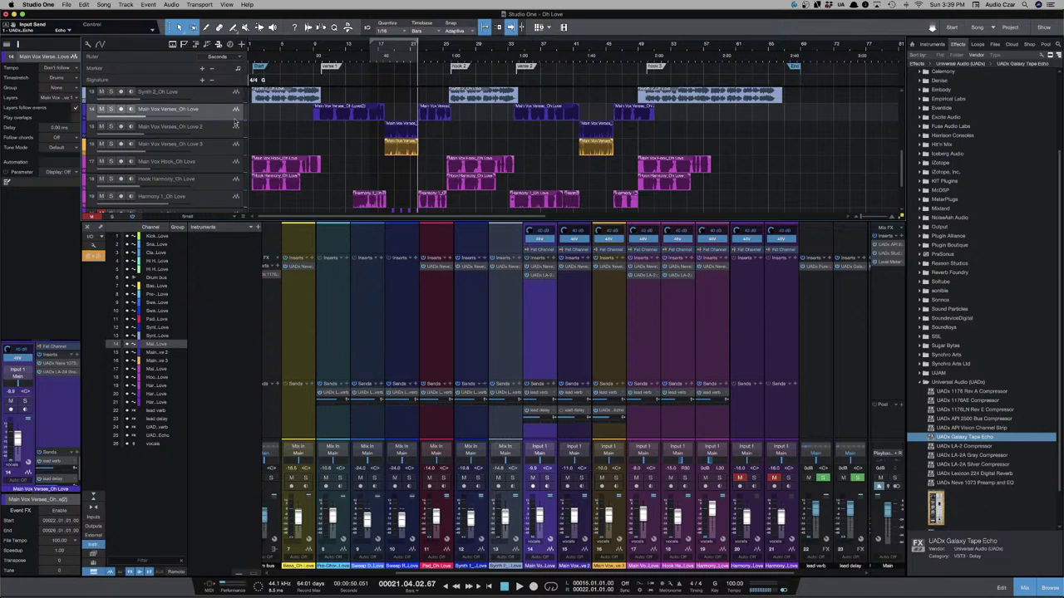
click(539, 275)
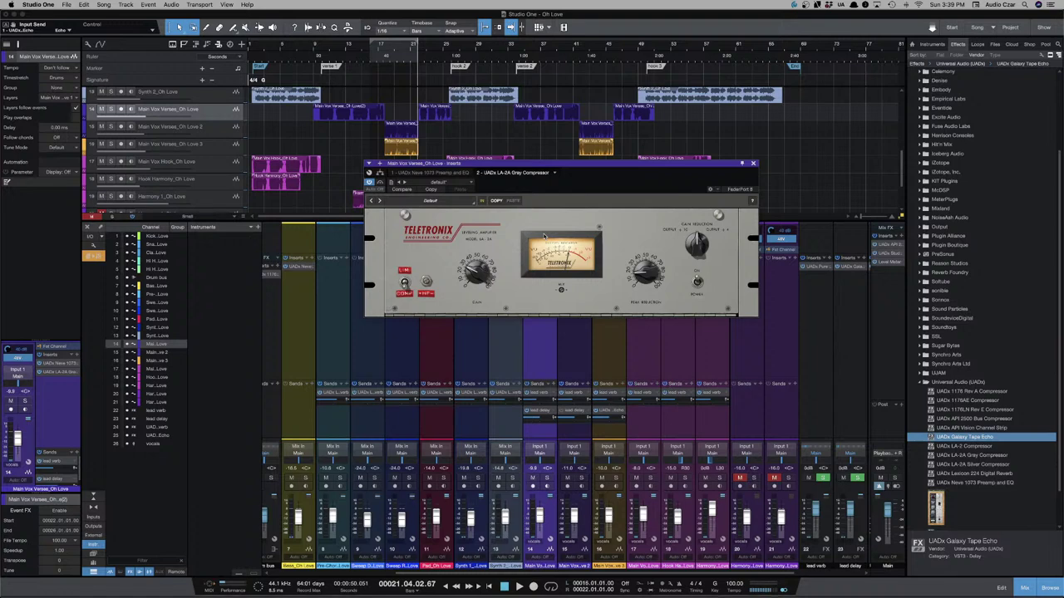
key(space)
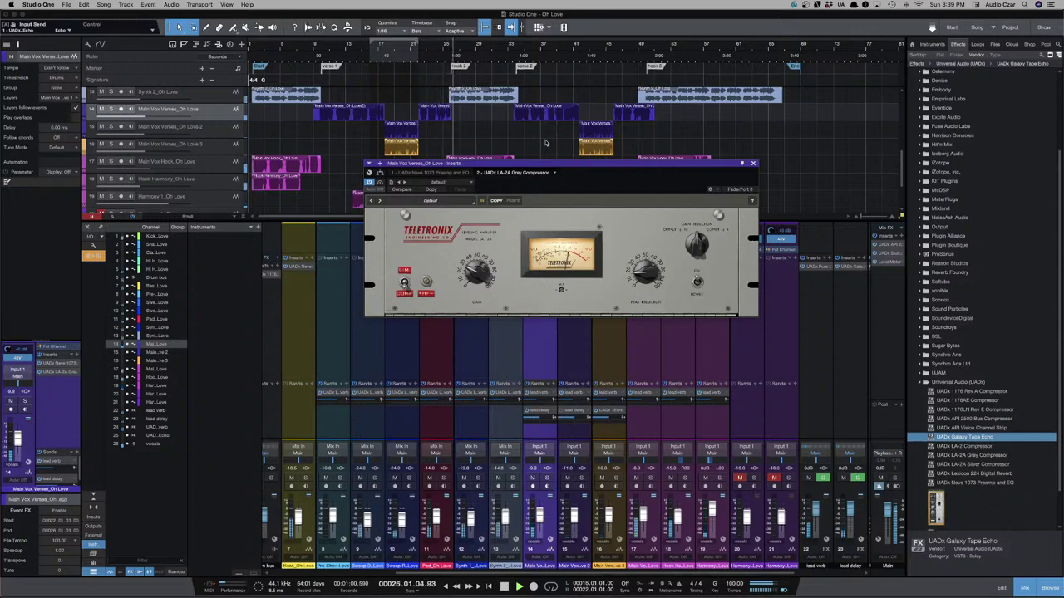
Close the compressor and listen through hook 2 and verse 2, following the vocal and harmony events in the arrangement.
click(753, 163)
scroll(521, 171, down, 1)
scroll(522, 172, down, 1)
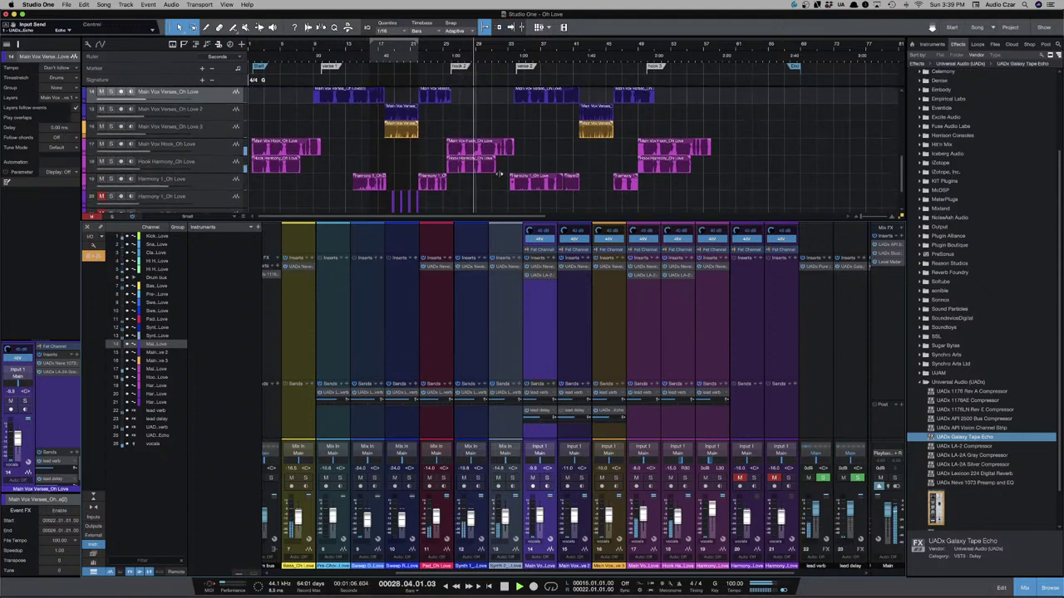
key(e)
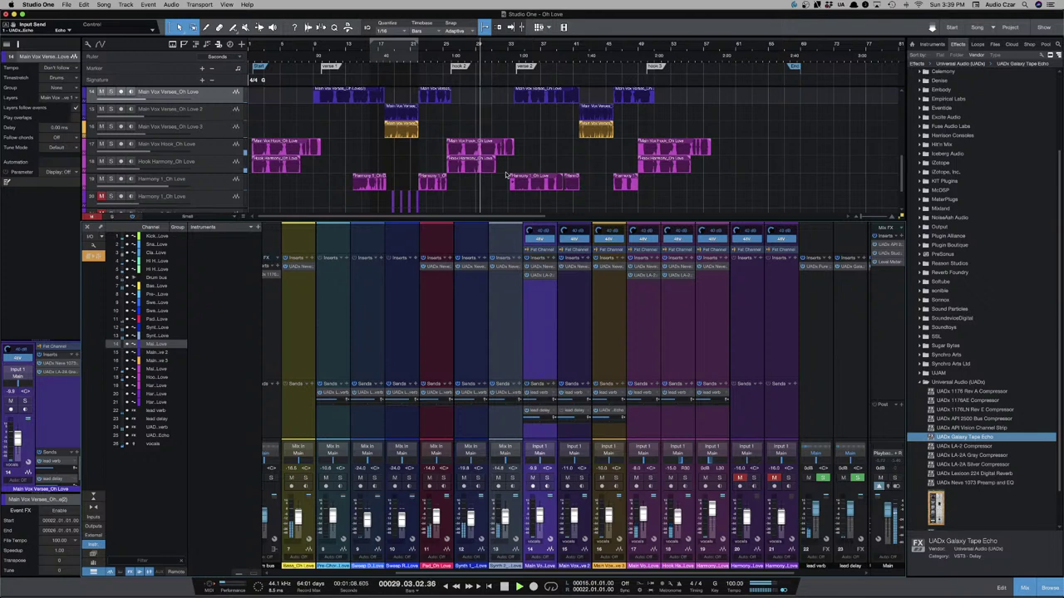
key(e)
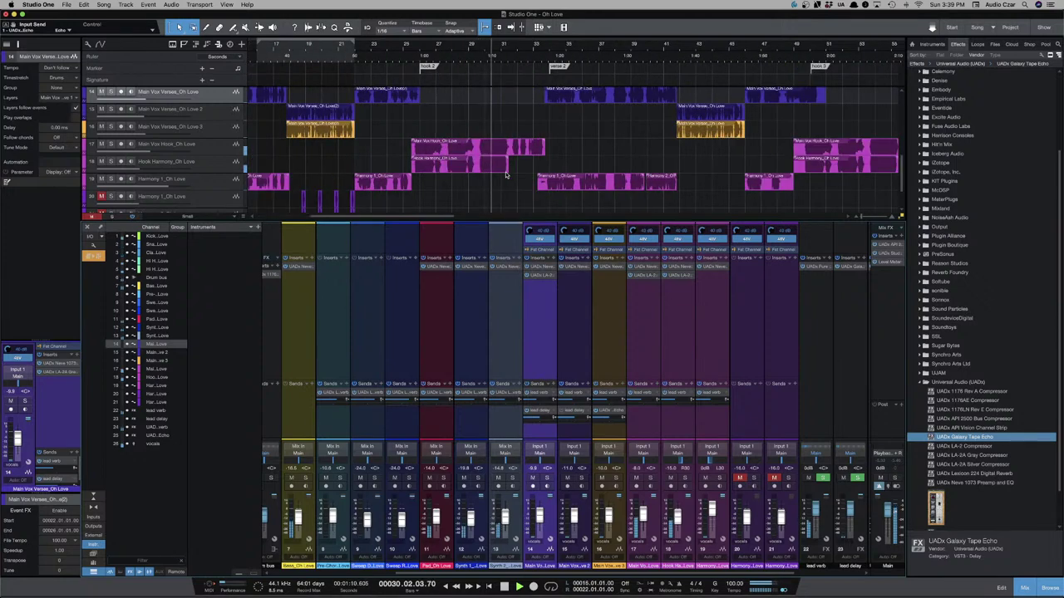
key(w)
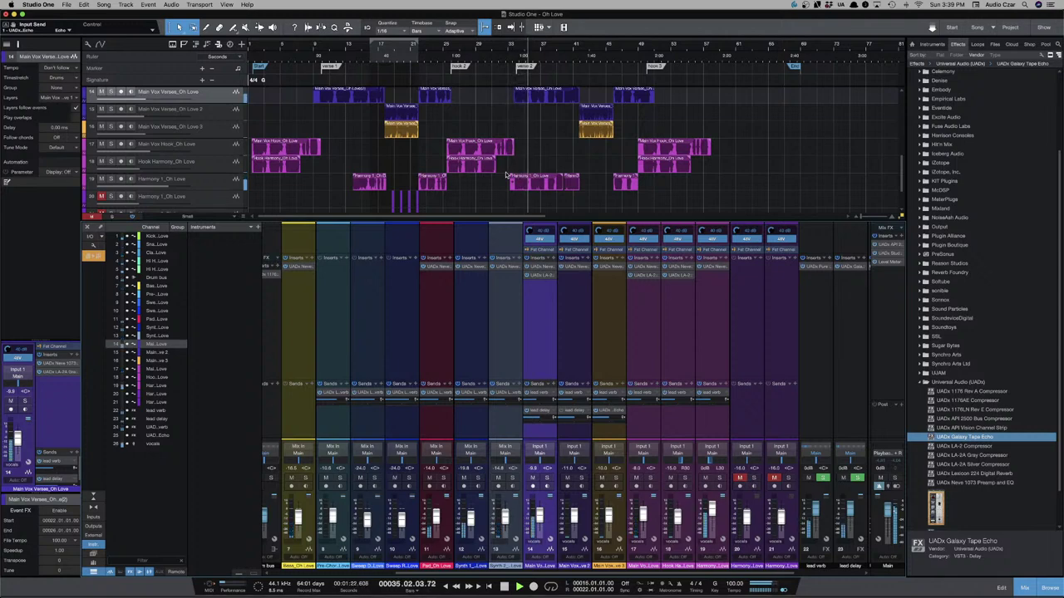
scroll(545, 145, up, 1)
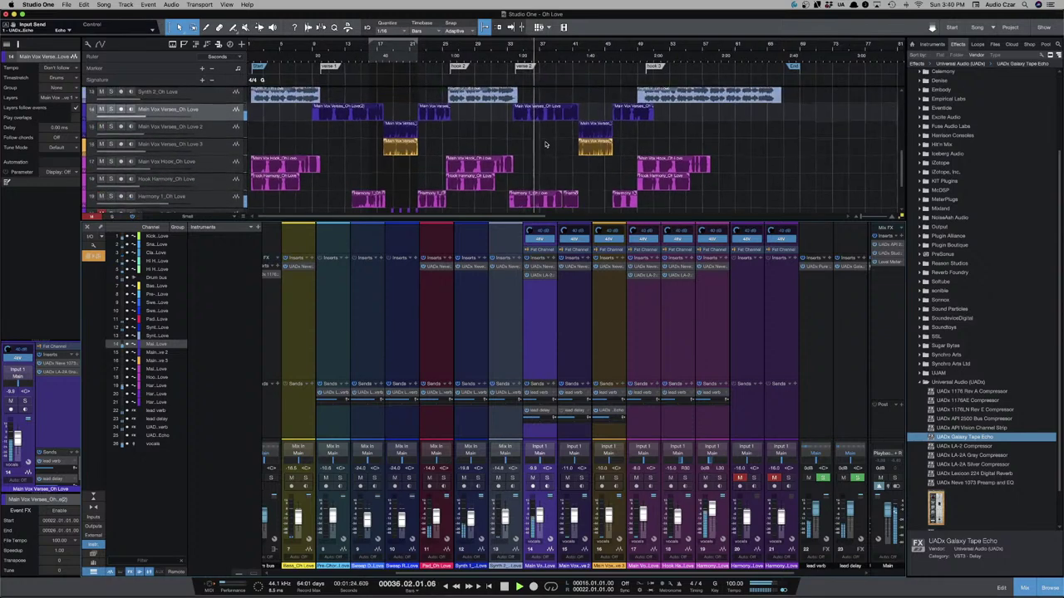
scroll(545, 144, up, 1)
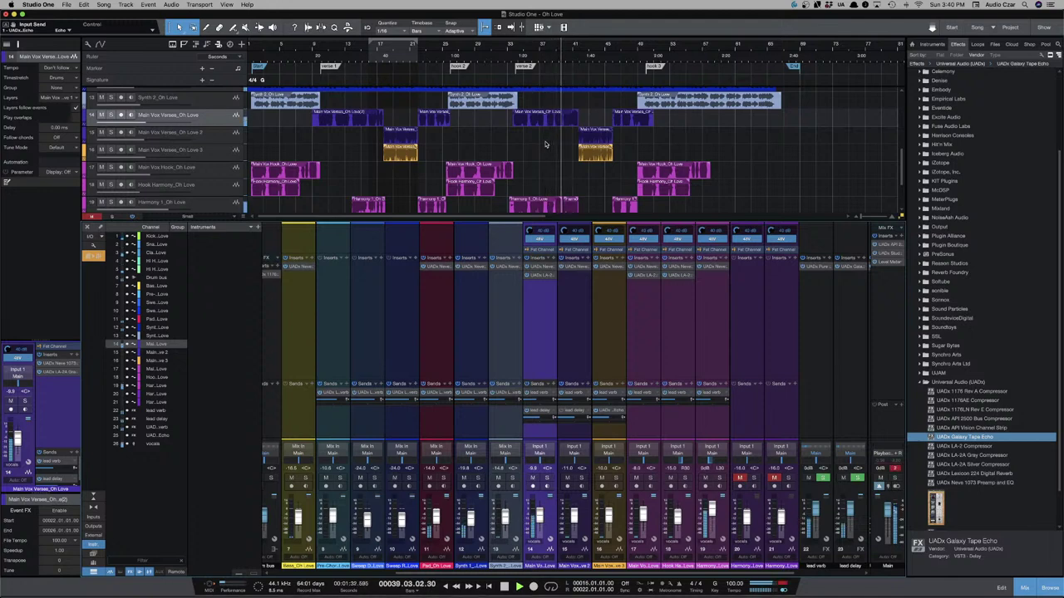
scroll(542, 150, down, 2)
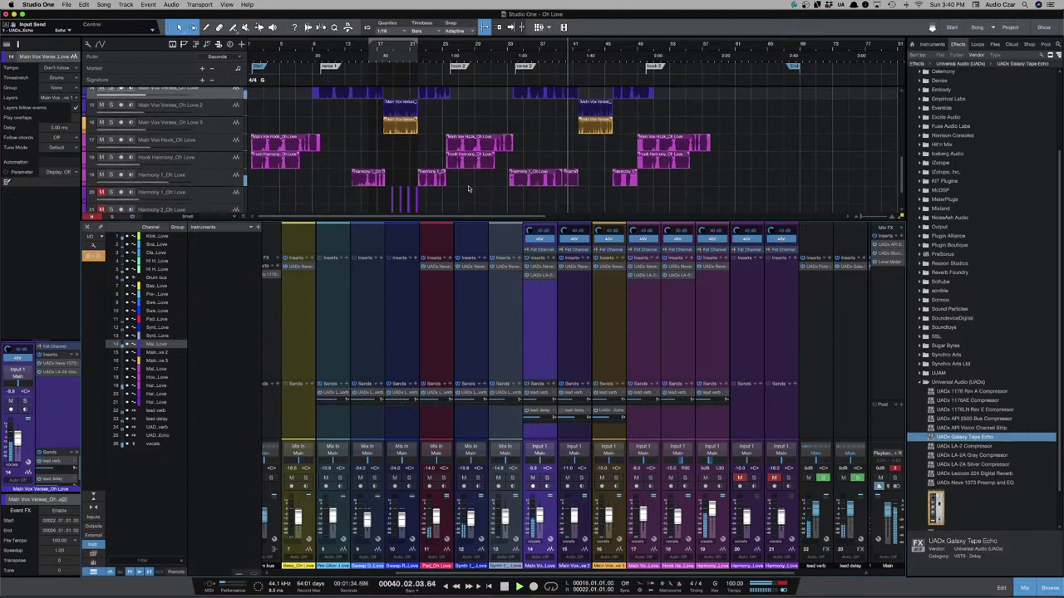
scroll(540, 190, up, 1)
scroll(539, 191, up, 3)
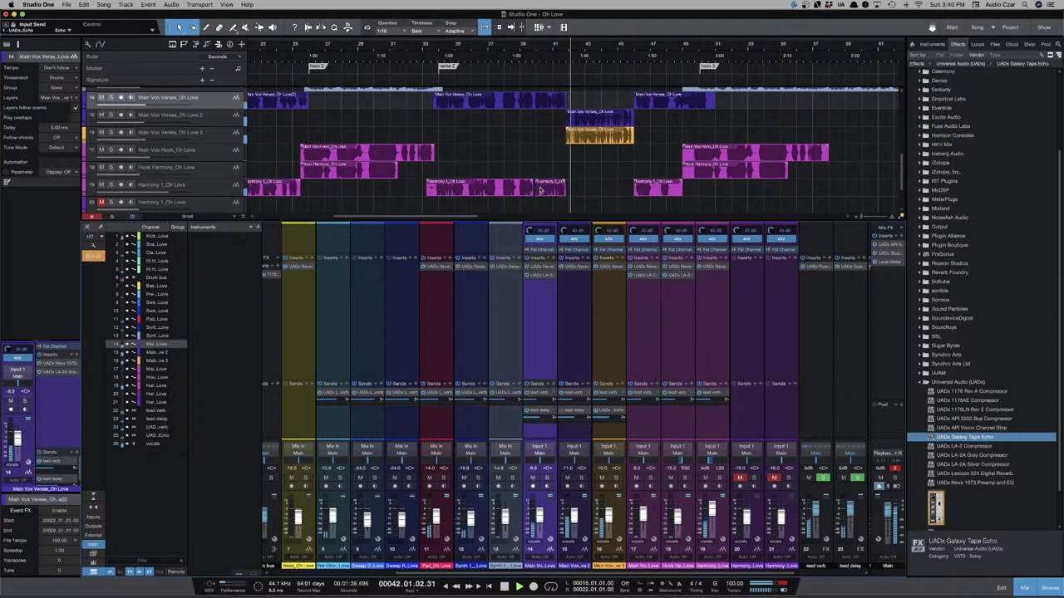
scroll(539, 190, down, 1)
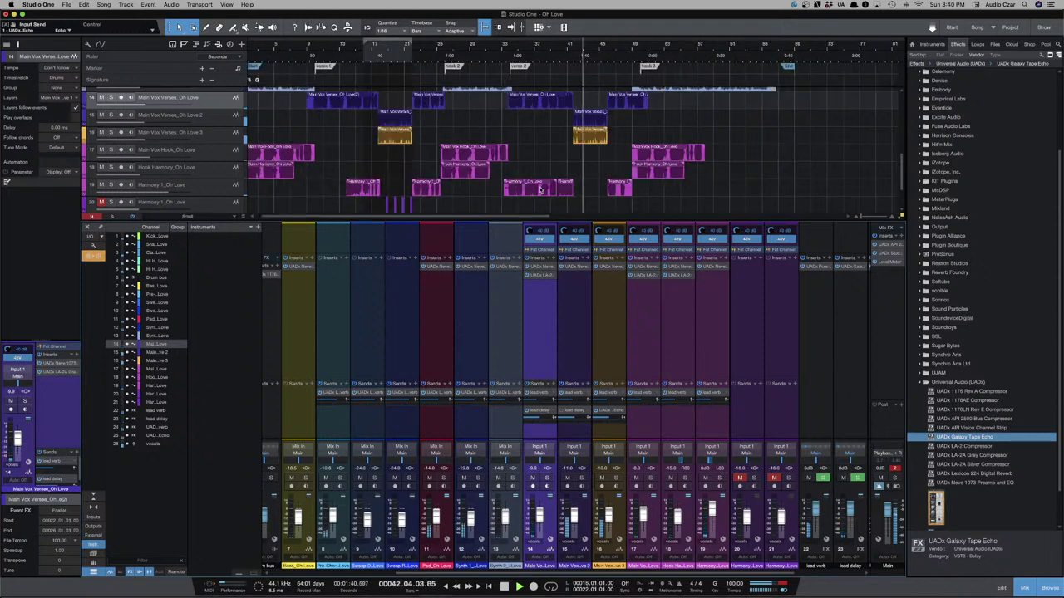
scroll(540, 191, up, 1)
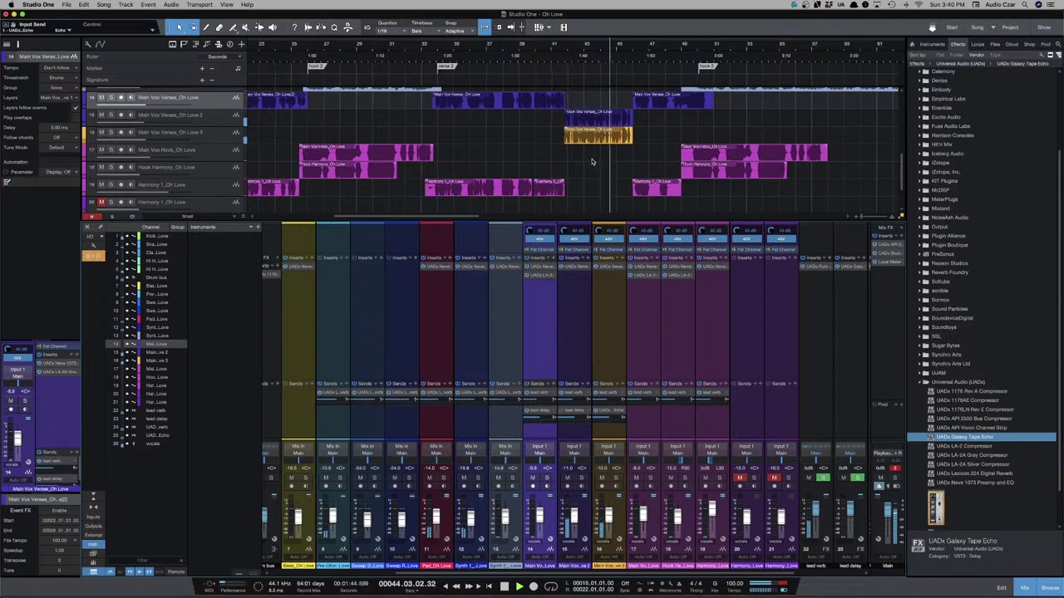
scroll(591, 162, left, 3)
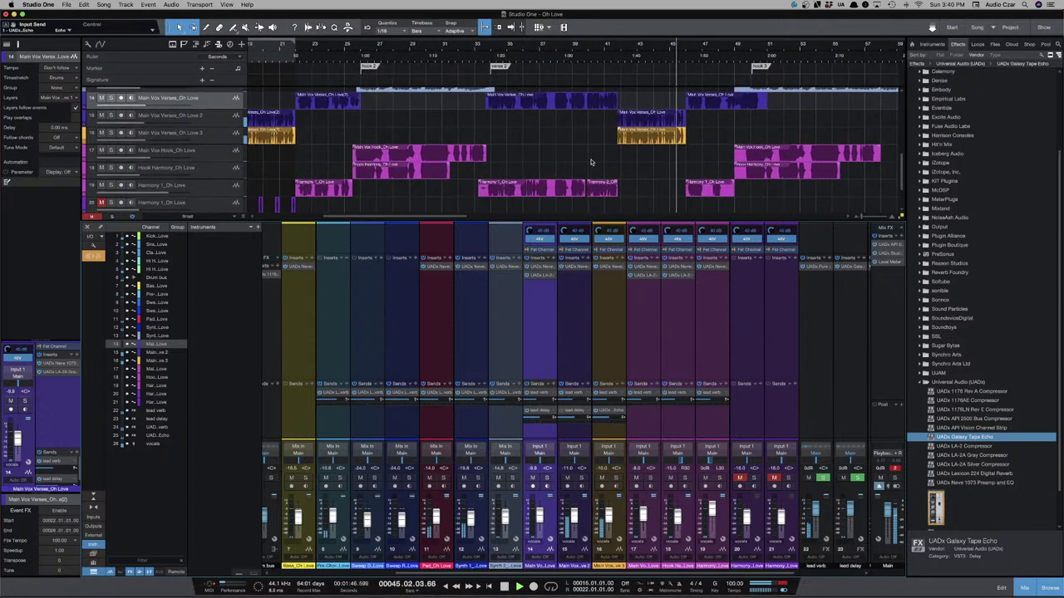
Turn autoscroll back on and park the playhead just before verse 2 with the track automation shown.
click(510, 27)
click(475, 122)
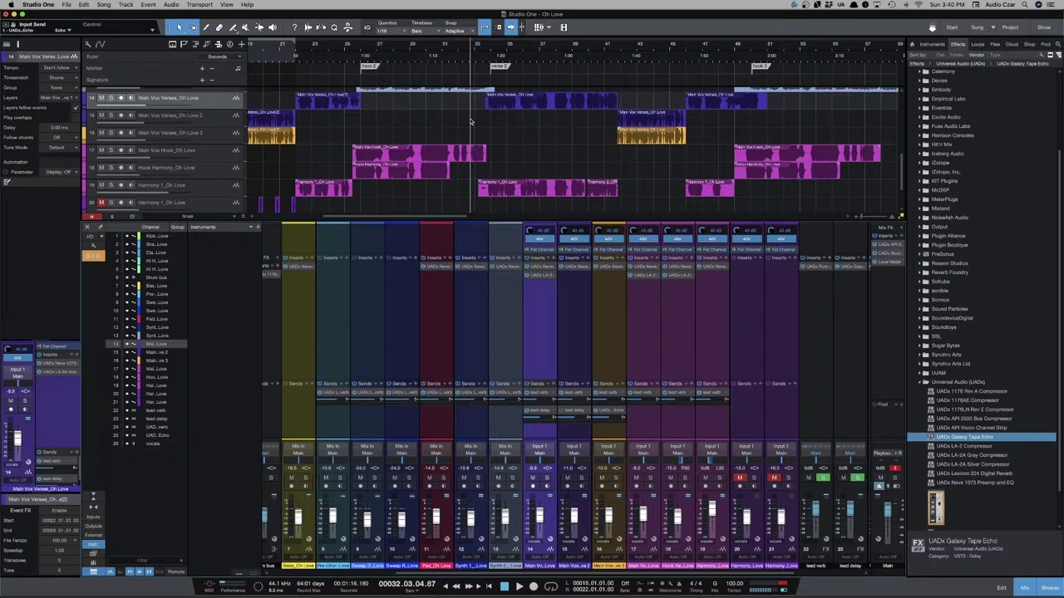
scroll(470, 122, right, 2)
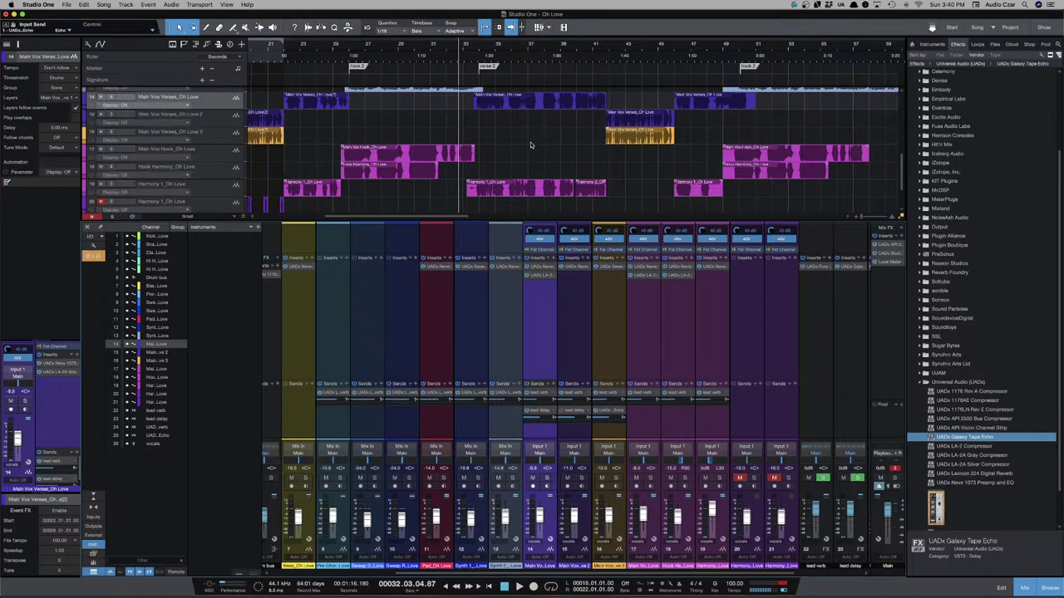
scroll(525, 146, up, 3)
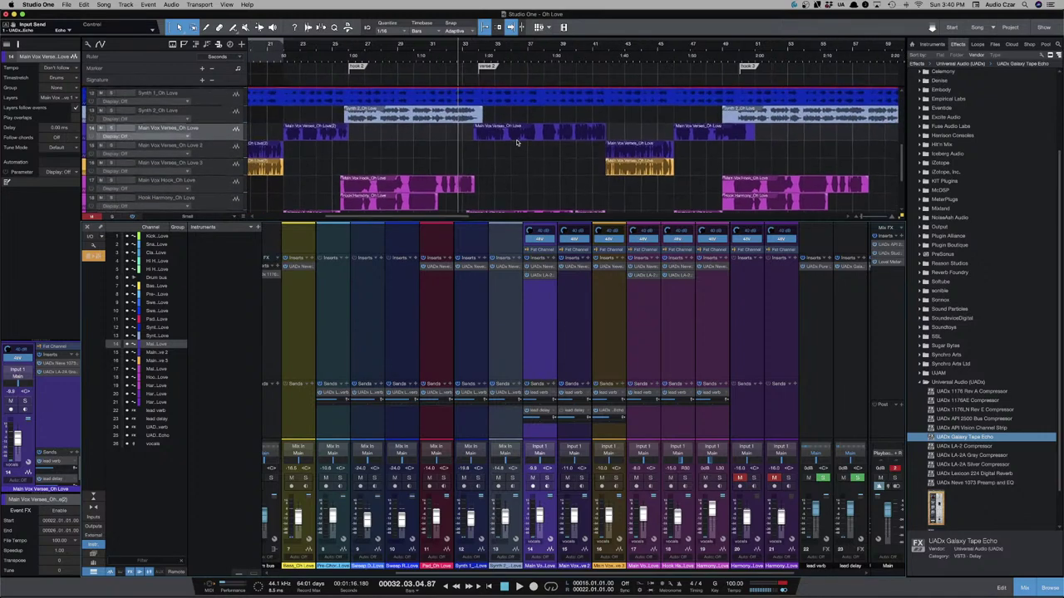
Show the volume automation of Main Vox Verses and adjust its level across the range from verse 2 to the start of hook 3.
click(183, 138)
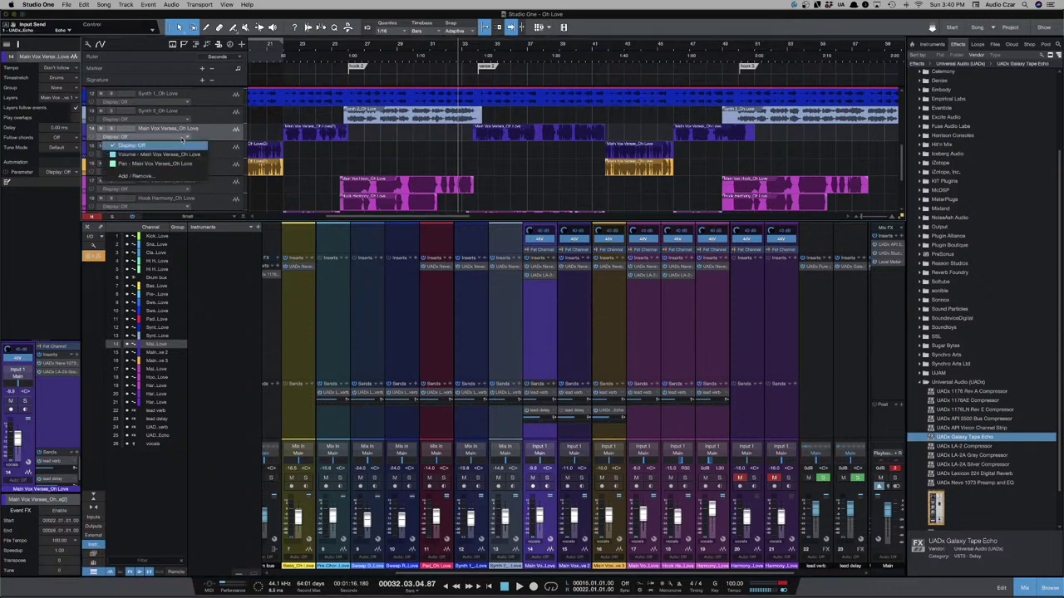
click(183, 155)
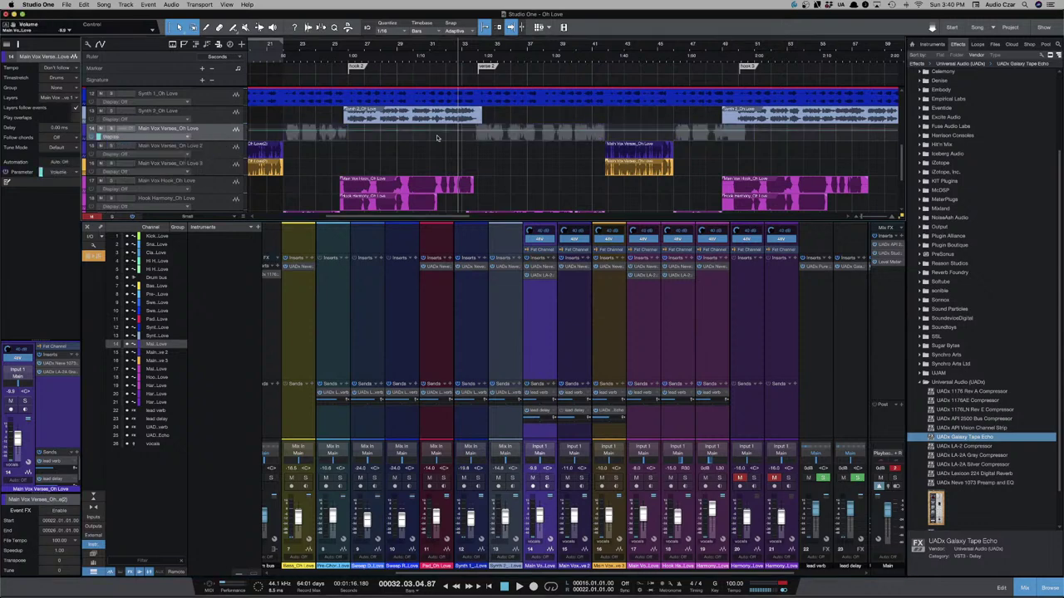
drag(469, 135, 753, 136)
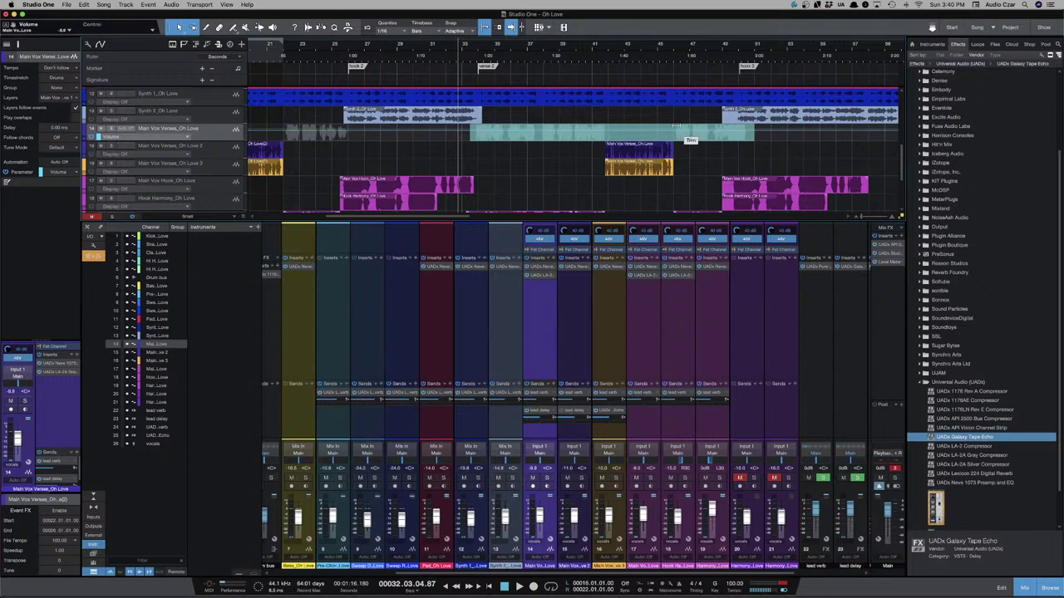
drag(676, 126, 675, 127)
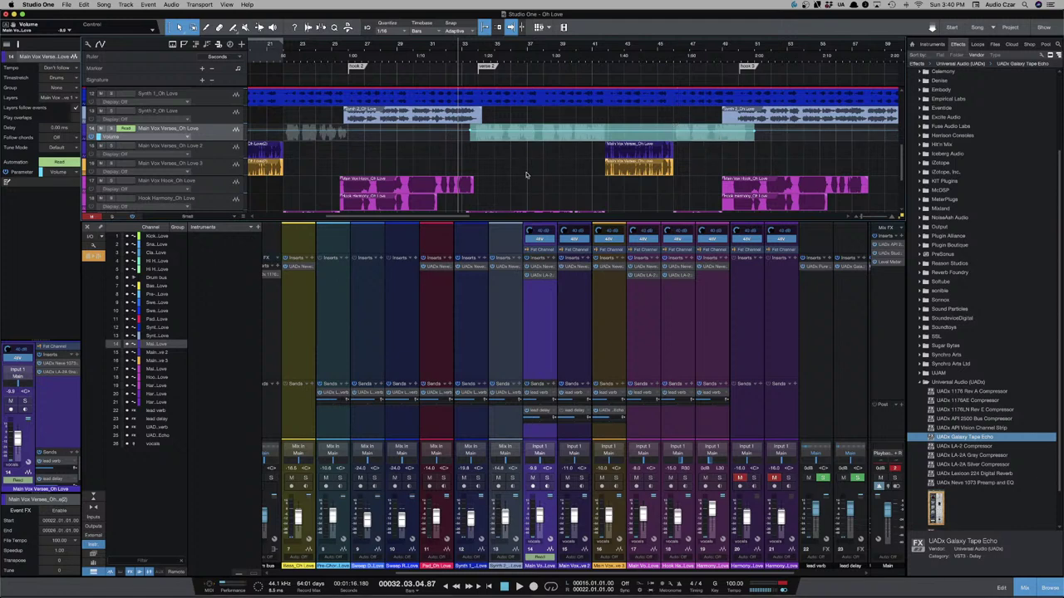
Hide the track automation and play the mix from the Main Vox Verses event before hook 2.
key(a)
click(301, 159)
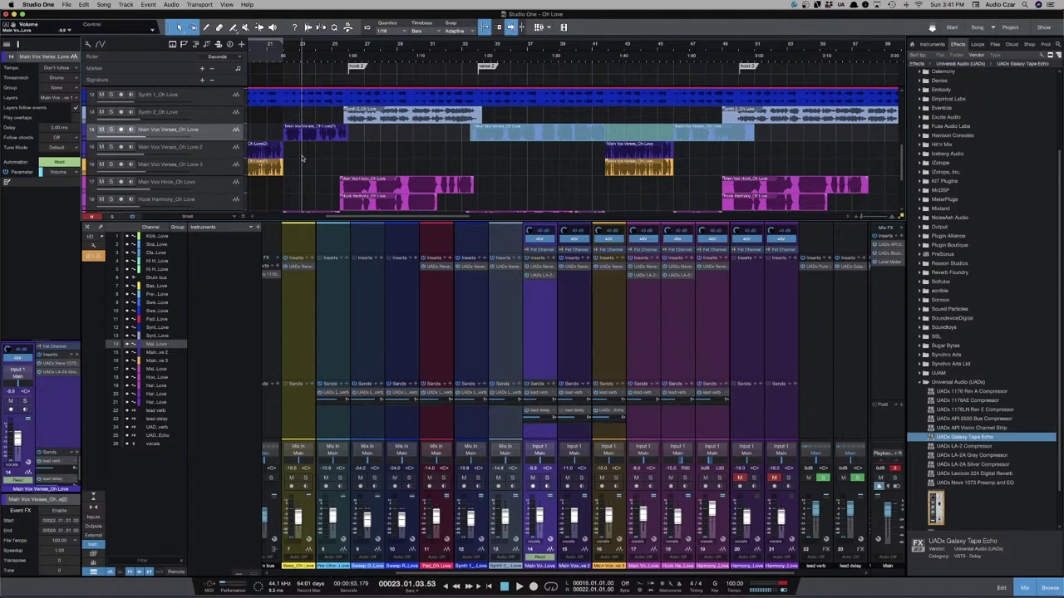
key(space)
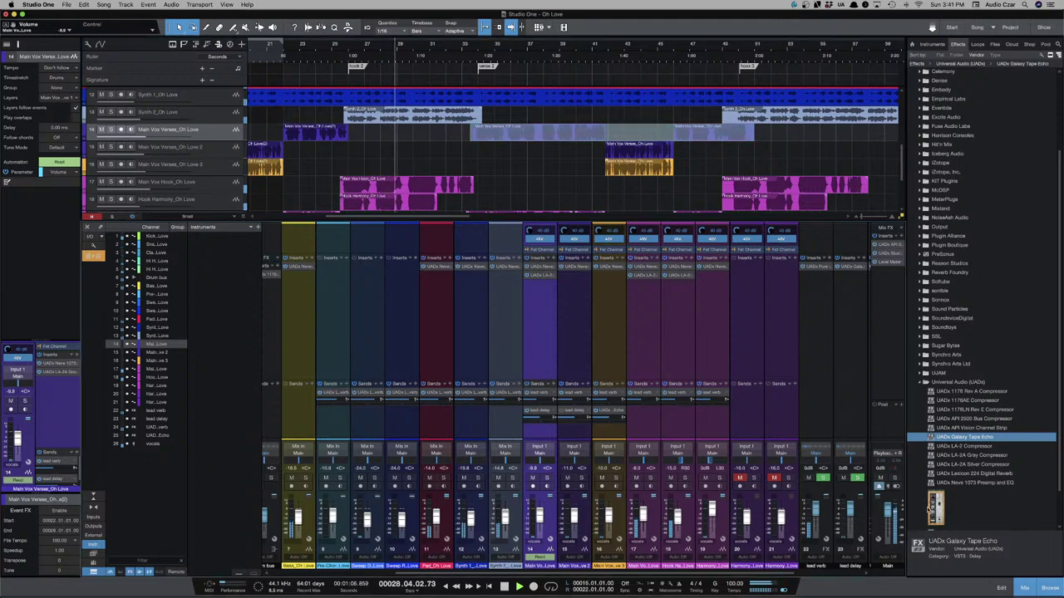
Check the main output's level on its Level Meter during playback, and close the meter.
click(886, 262)
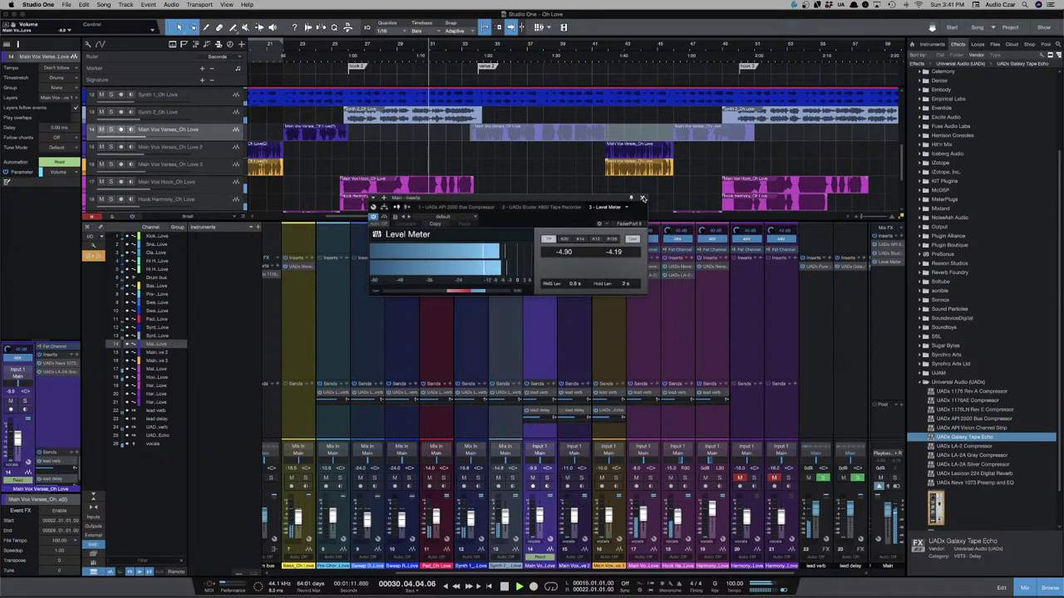
click(642, 198)
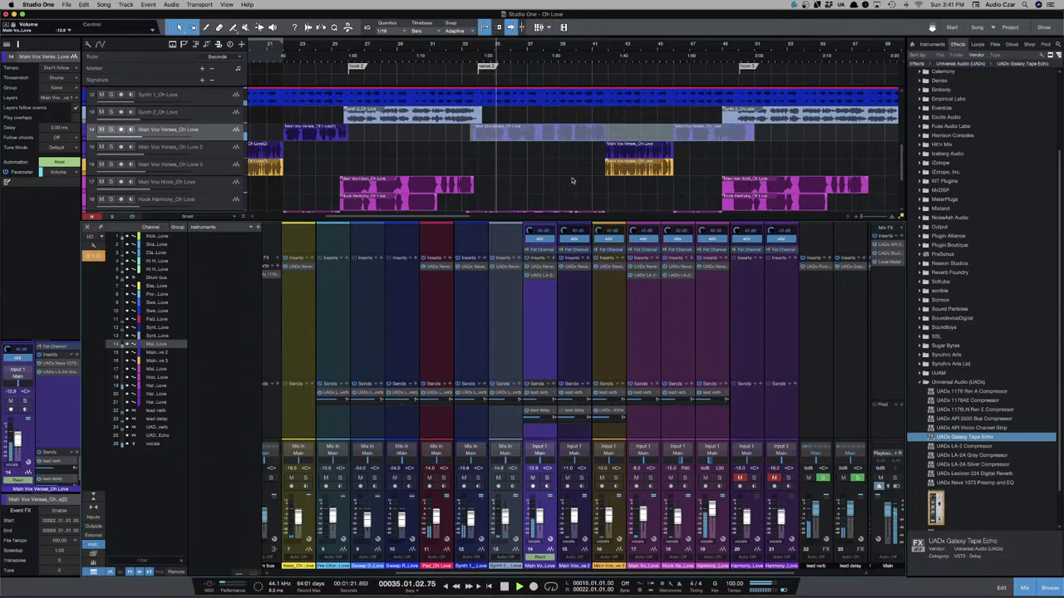
Show the volume automation of the unmuted Harmony 1 track in the arrangement.
scroll(568, 177, down, 2)
scroll(555, 188, down, 1)
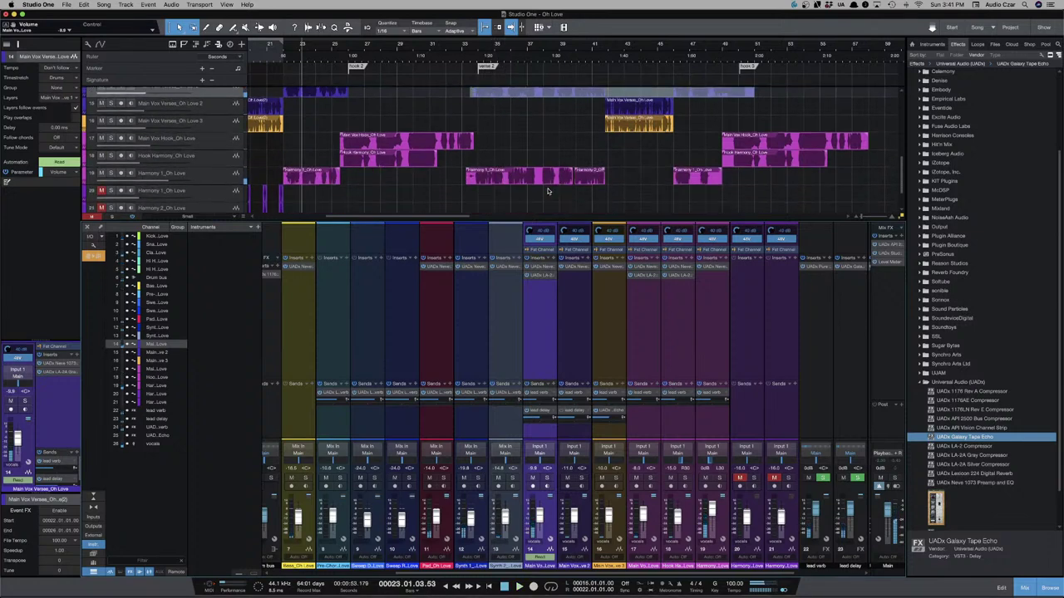
scroll(515, 191, up, 1)
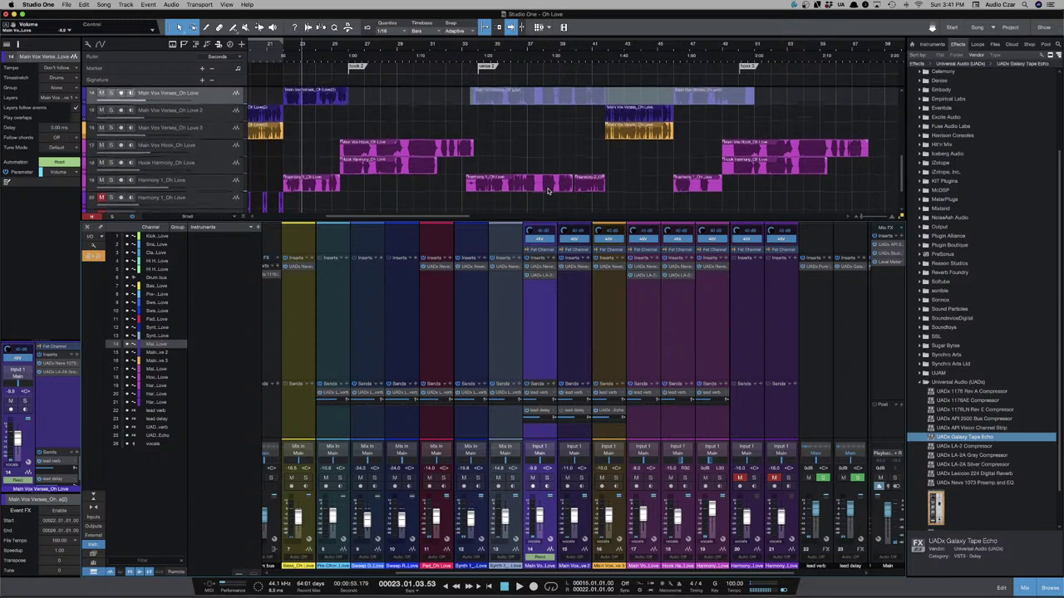
click(211, 189)
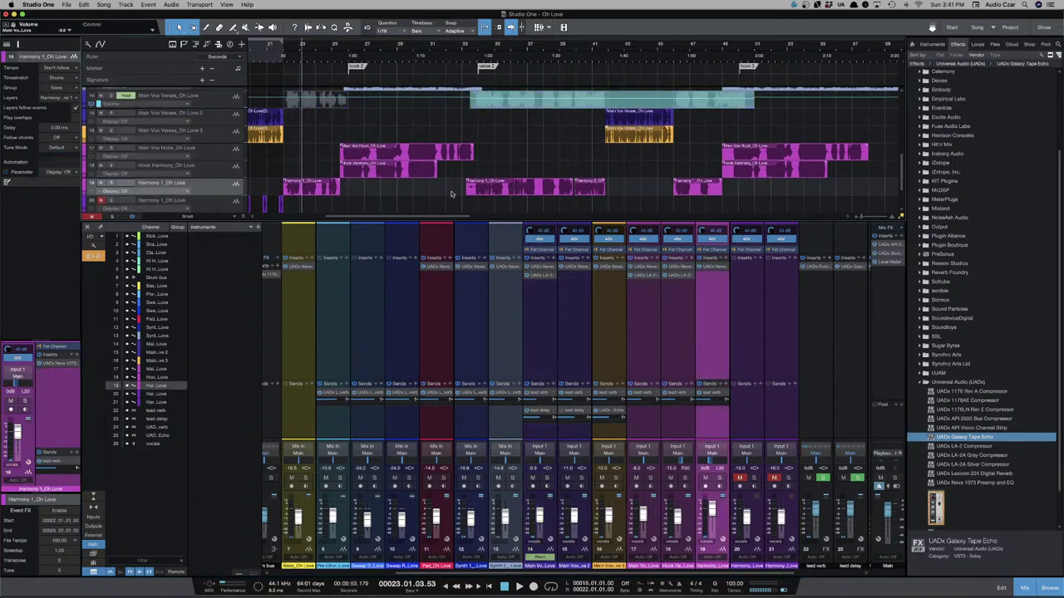
click(177, 191)
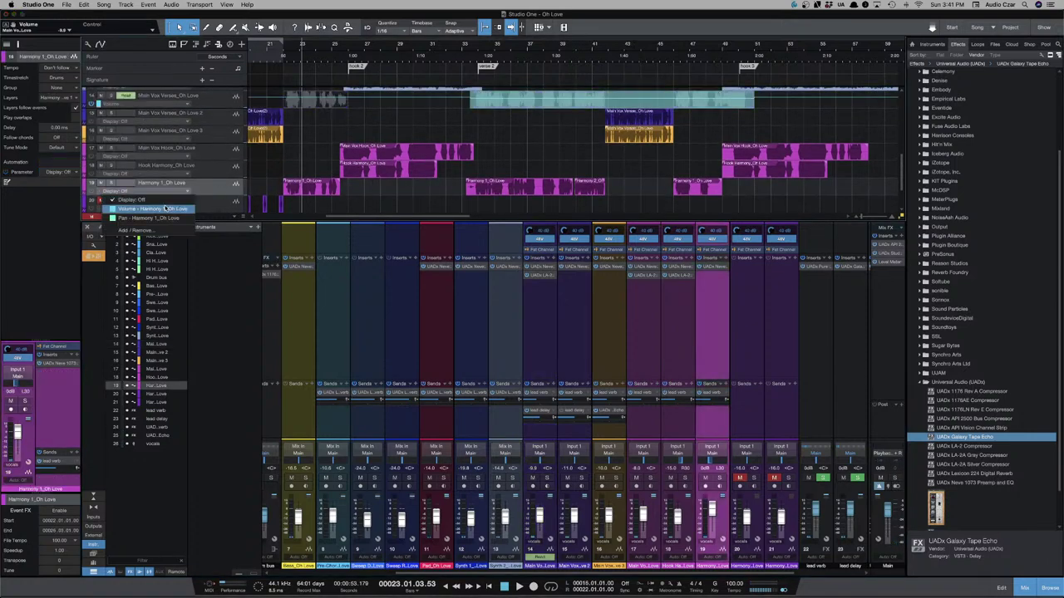
click(166, 206)
Lower the Harmony 1 volume automation across the range from verse 2 to the start of hook 3, and hide the automation.
drag(457, 191, 726, 189)
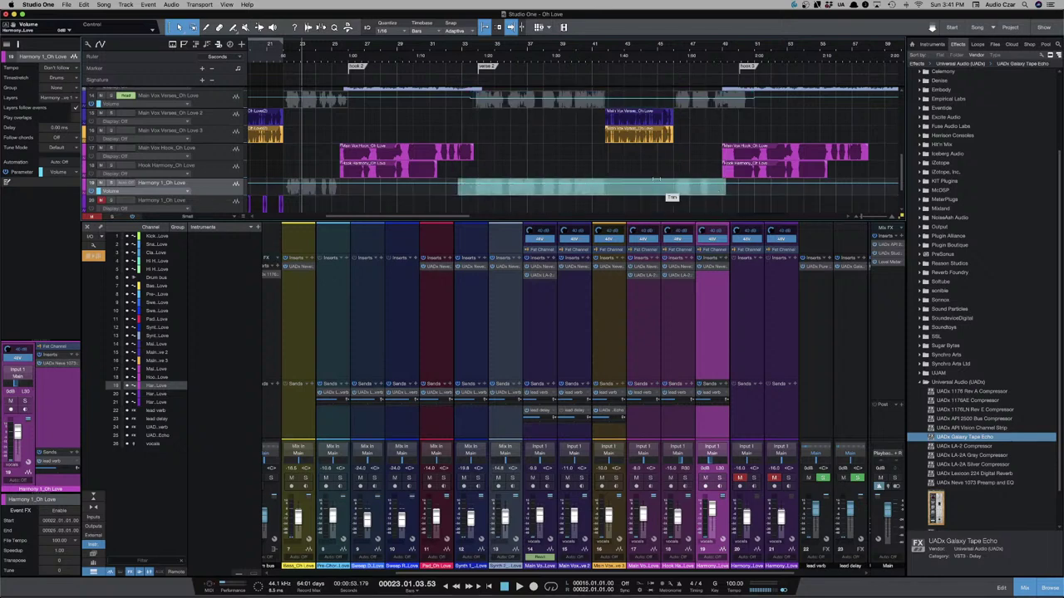
drag(656, 179, 653, 182)
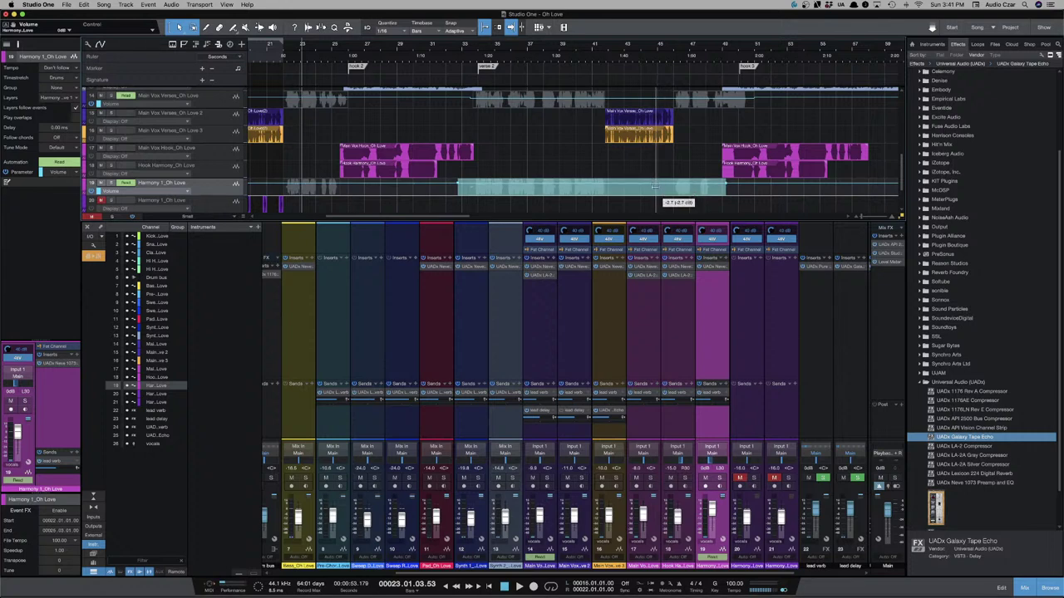
drag(655, 190, 656, 192)
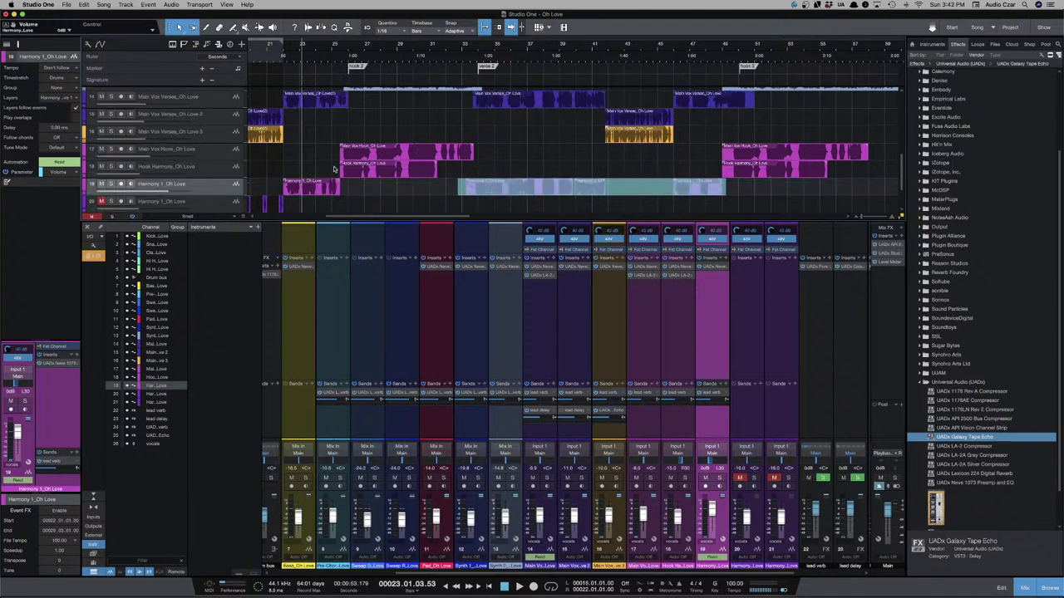
Play verse 2 and readjust the Harmony 1 volume automation over the same range while listening.
key(space)
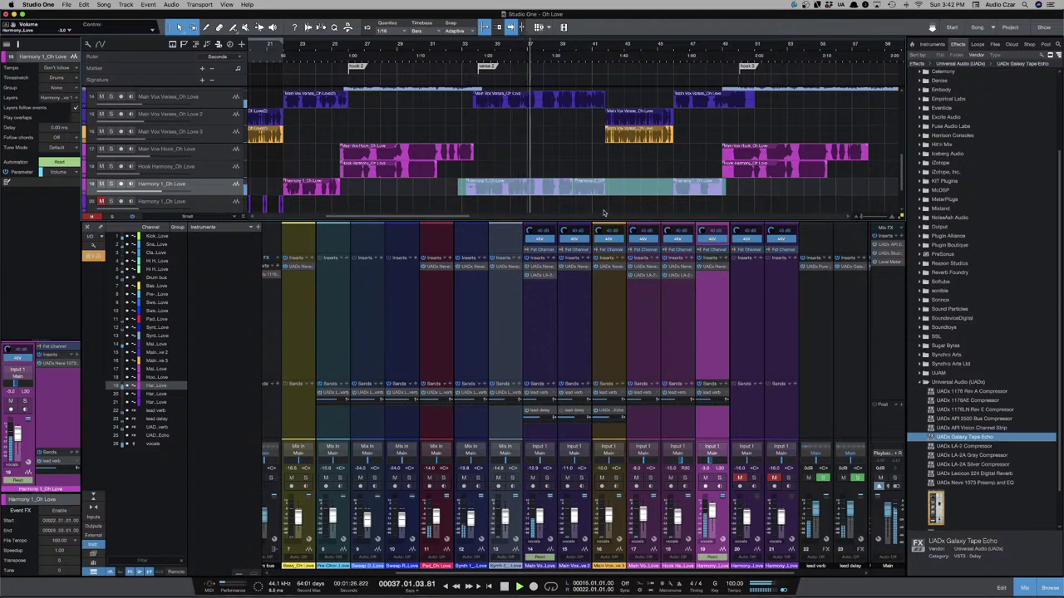
scroll(570, 209, down, 1)
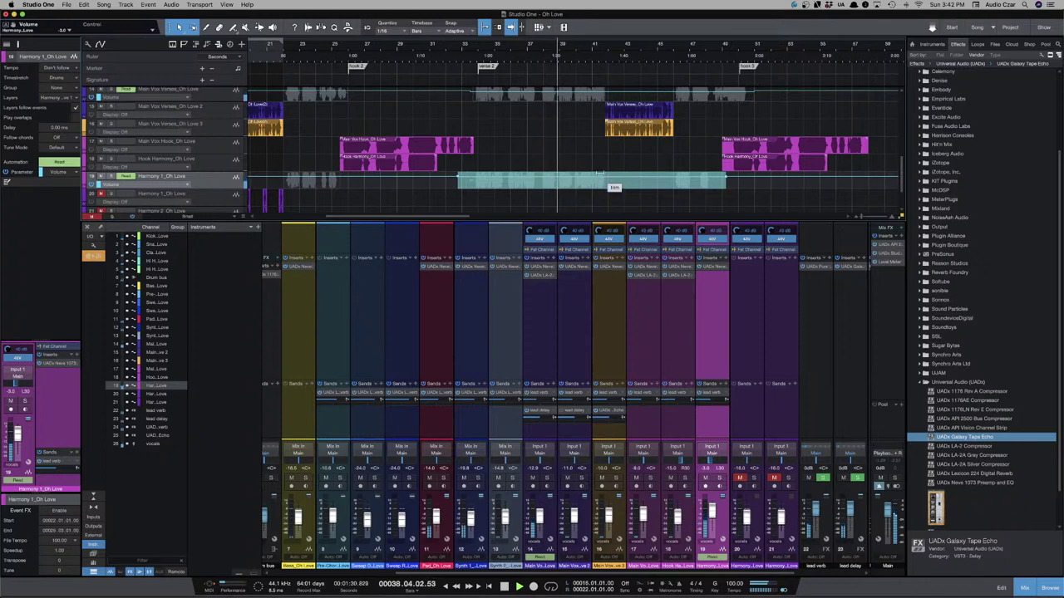
mouse_move(599, 174)
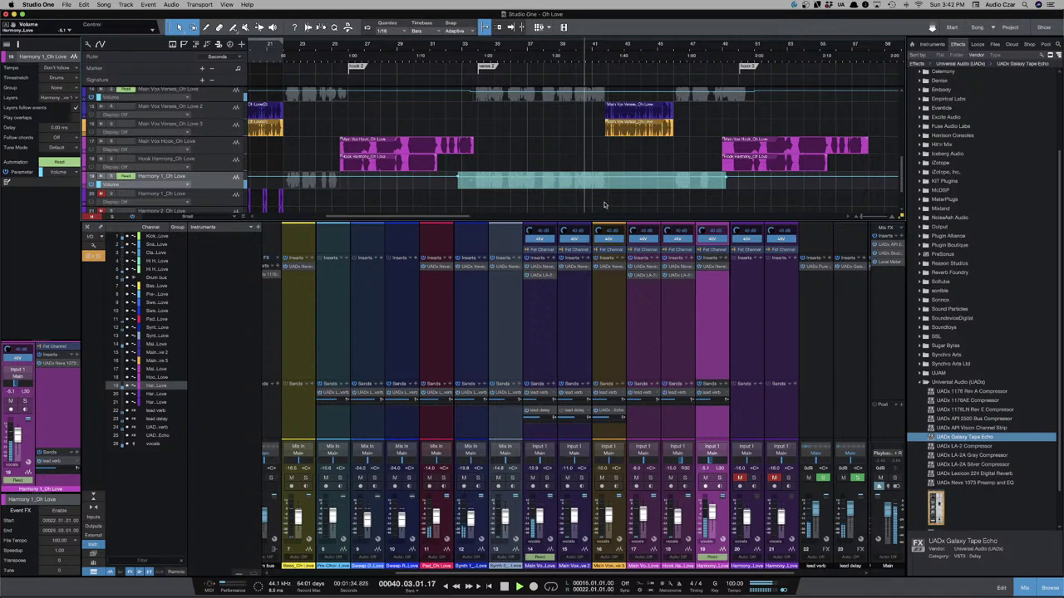
scroll(604, 205, up, 2)
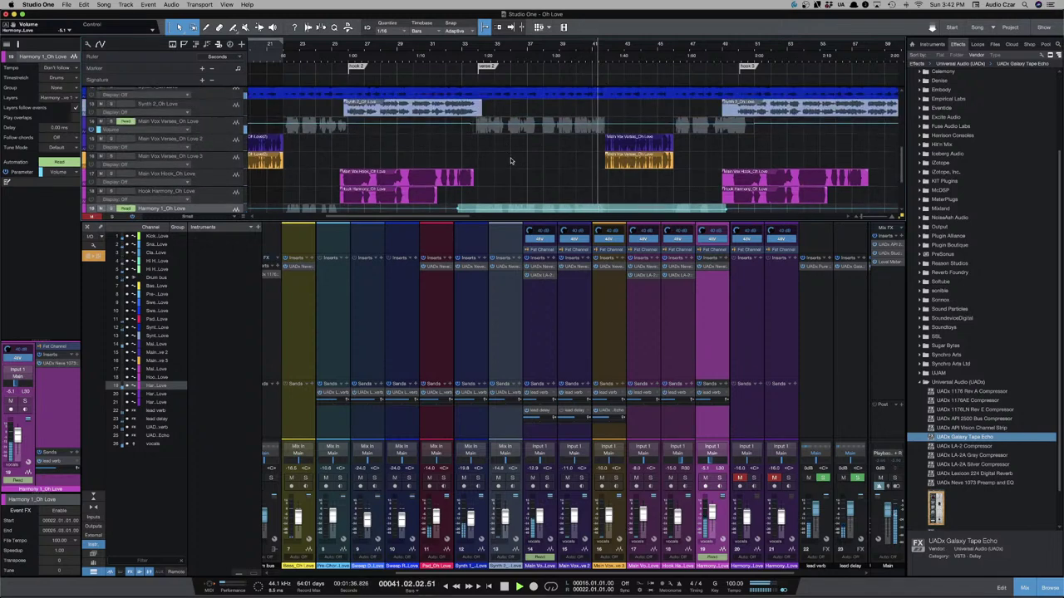
Replay from just before verse 2 and follow the vocal and harmony events through the verse.
click(456, 135)
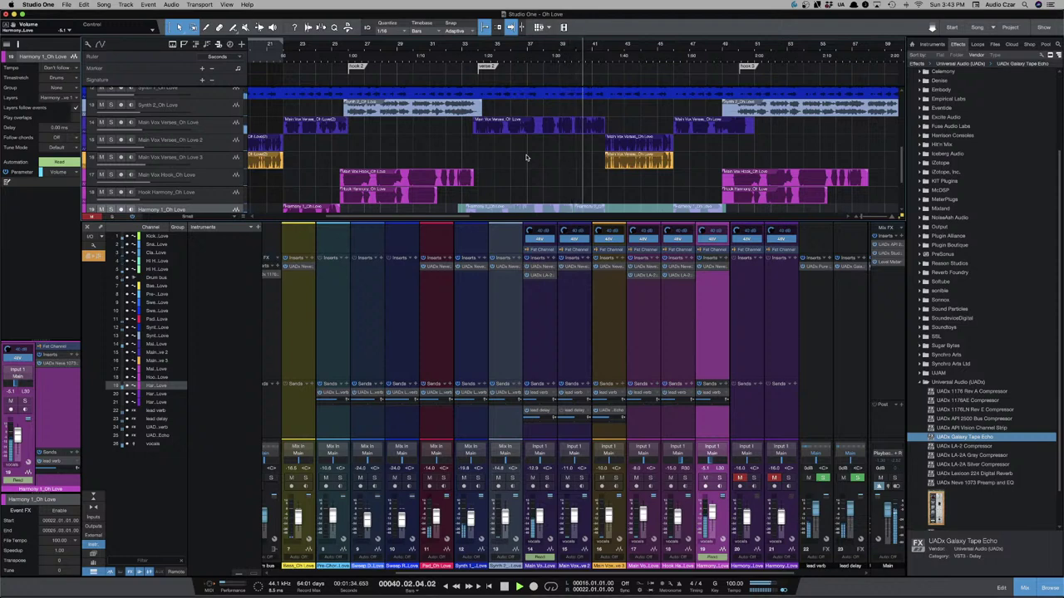
scroll(637, 171, down, 1)
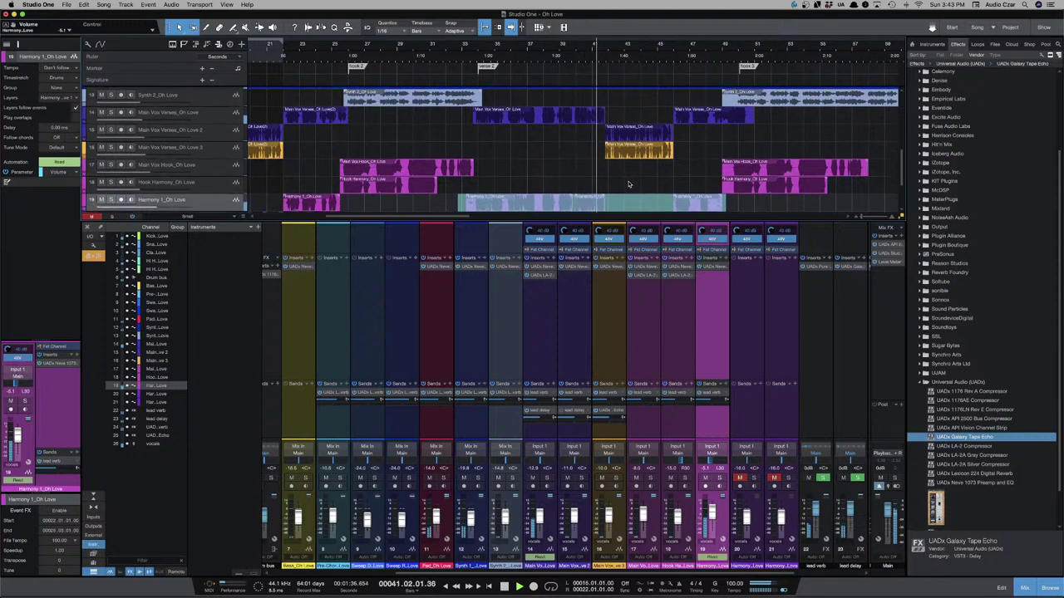
scroll(629, 184, right, 1)
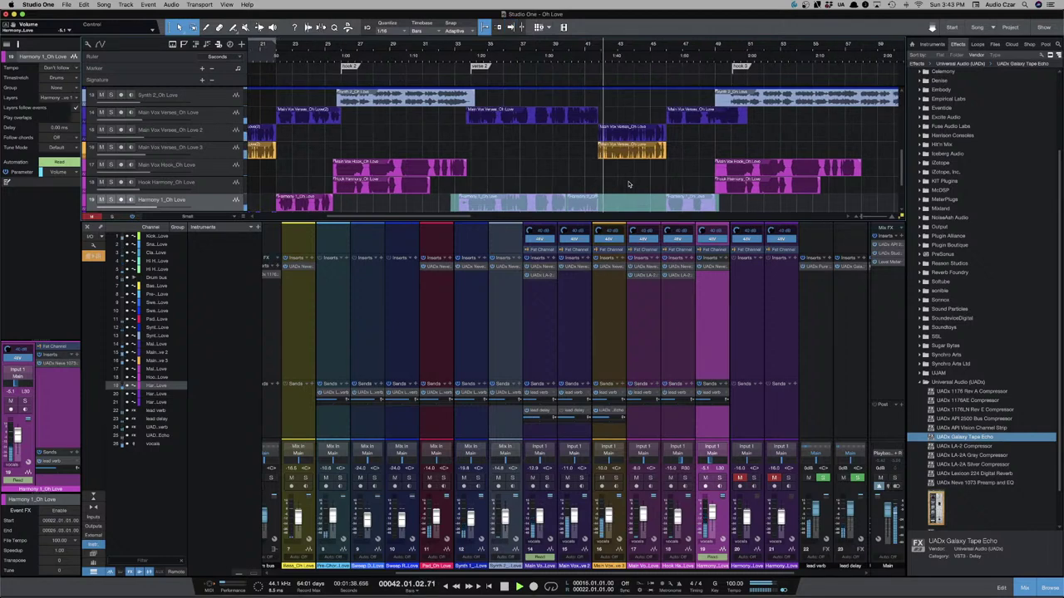
Show the volume automation of Main Vox Verses 2, adjust it across its event late in verse 2, and hide the automation.
click(225, 137)
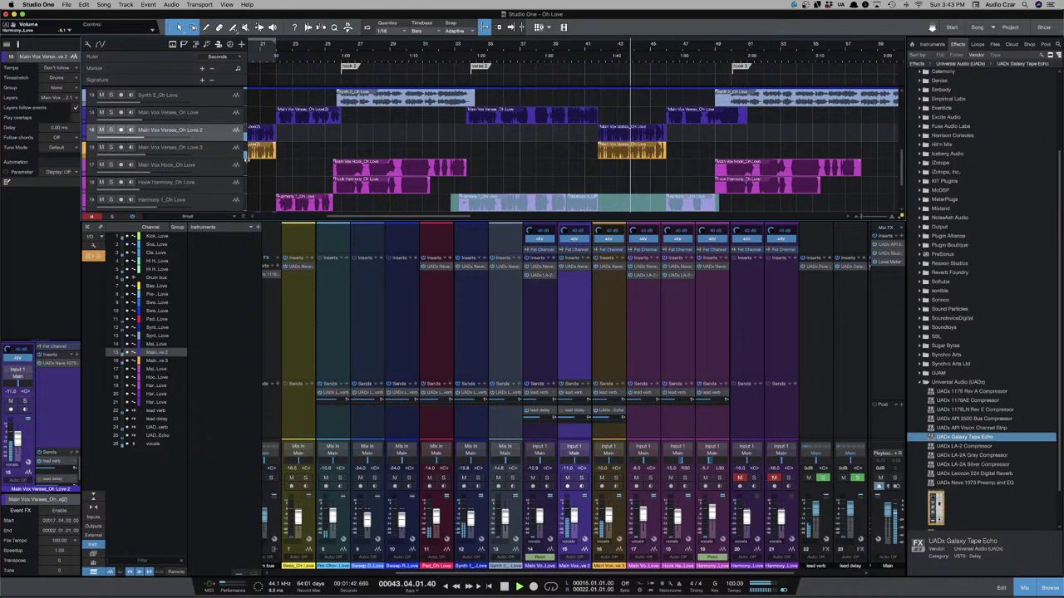
key(a)
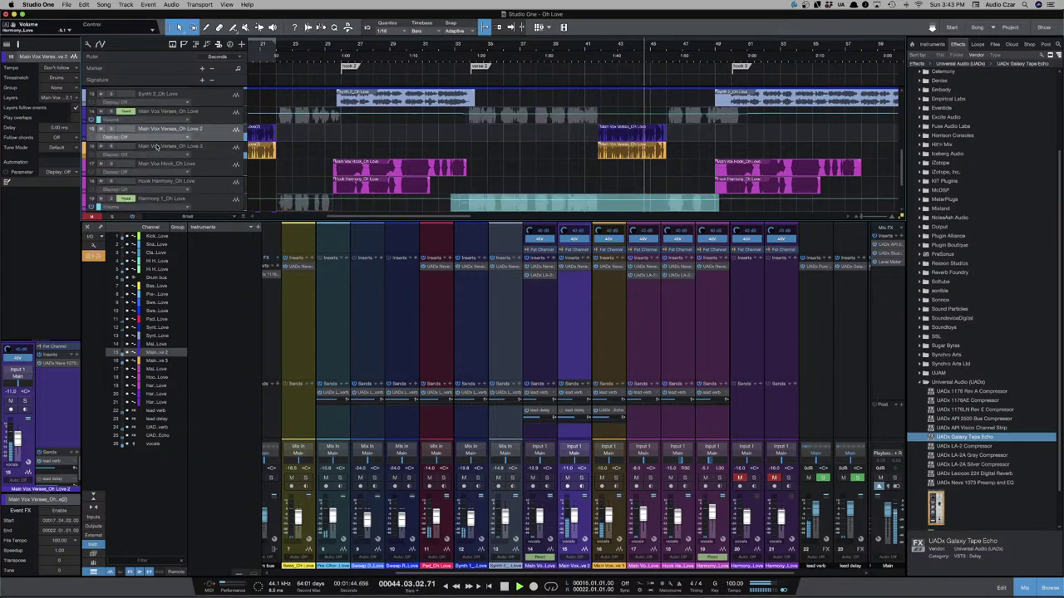
click(154, 138)
click(158, 152)
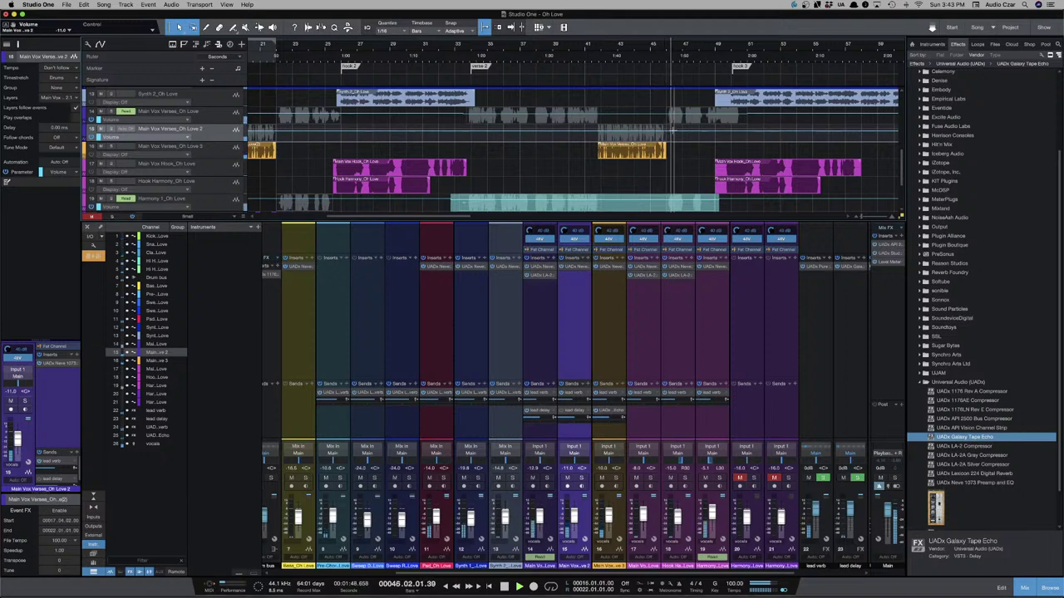
click(593, 135)
drag(593, 135, 625, 128)
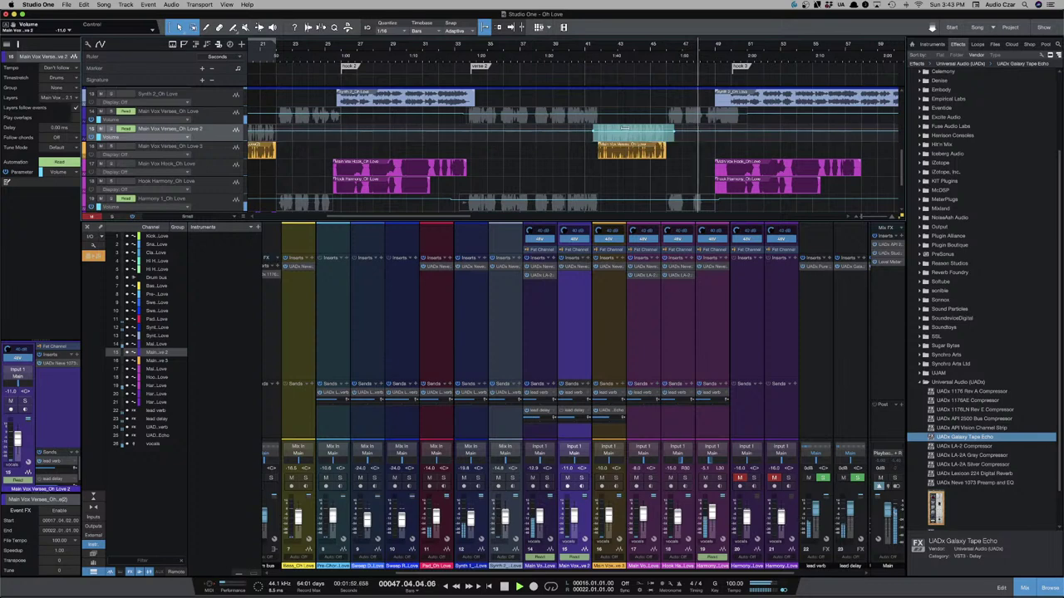
key(a)
Replay the transition into hook 3 from just before the hook vocals enter.
key(e)
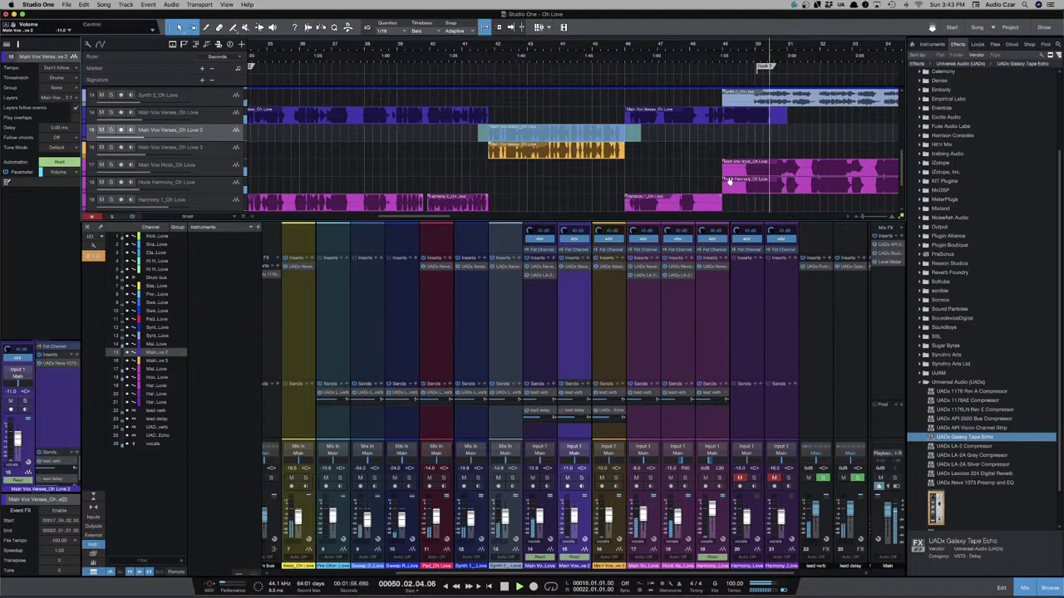
key(w)
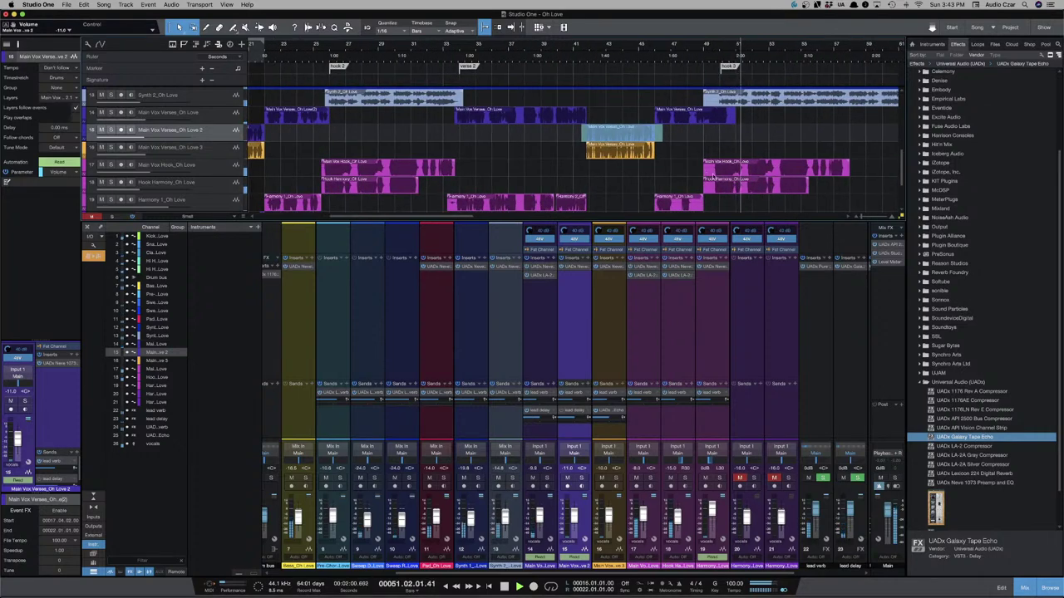
click(679, 170)
key(e)
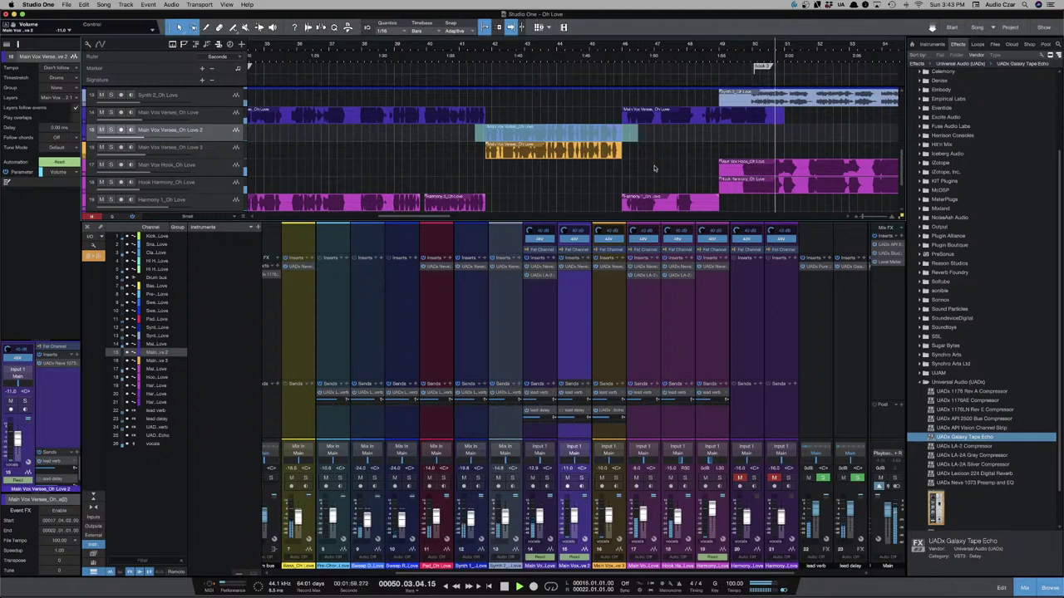
Mute the Main Vox Hook and Hook Harmony tracks and play the end of verse 2 without them.
click(101, 165)
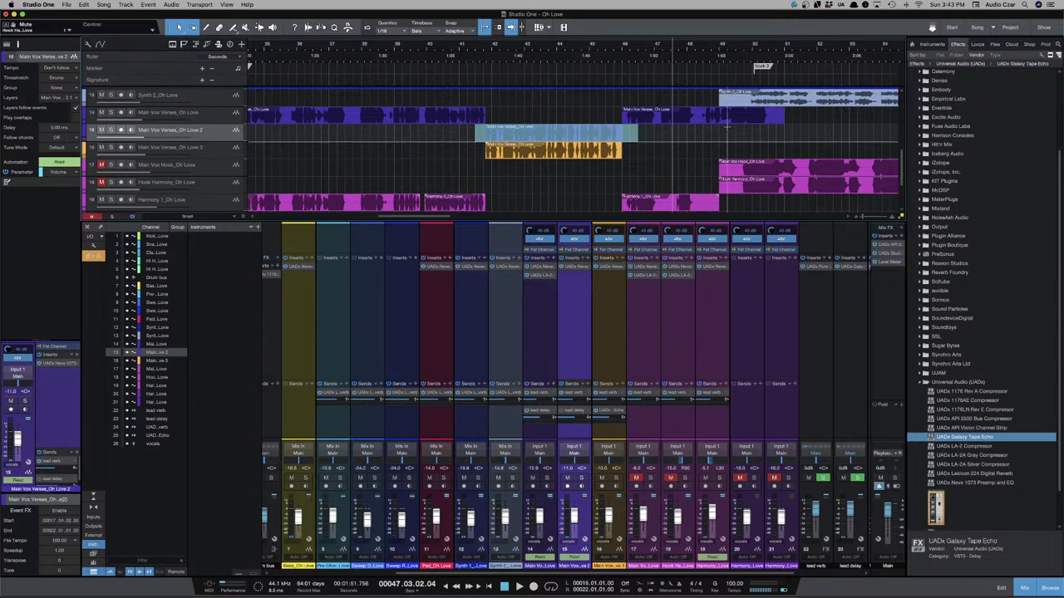
key(space)
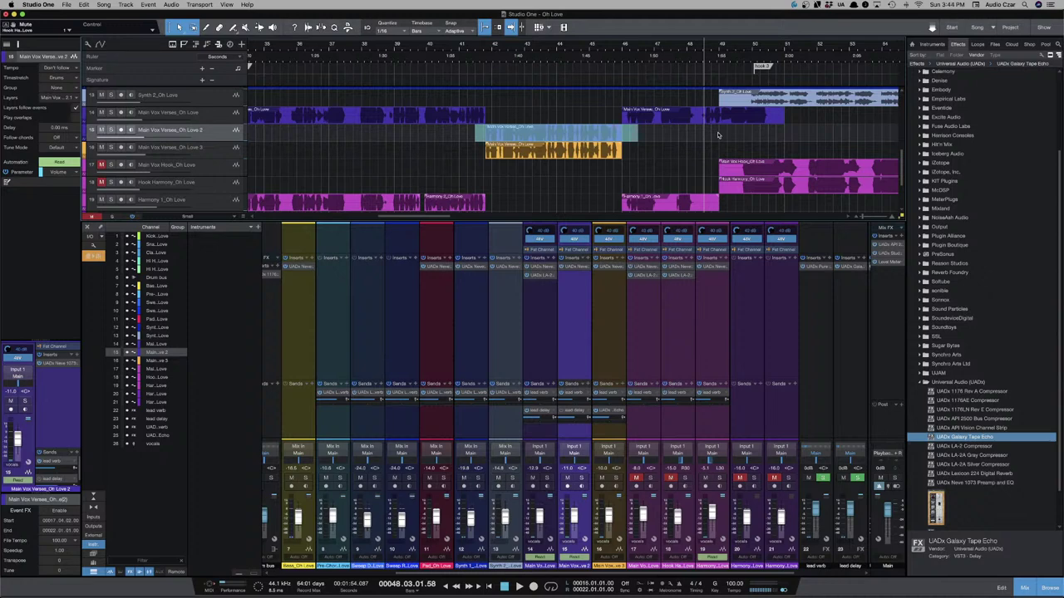
Add fade-ins of about 2.7 bars to the Main Vox Hook and Hook Harmony events at hook 3.
click(765, 169)
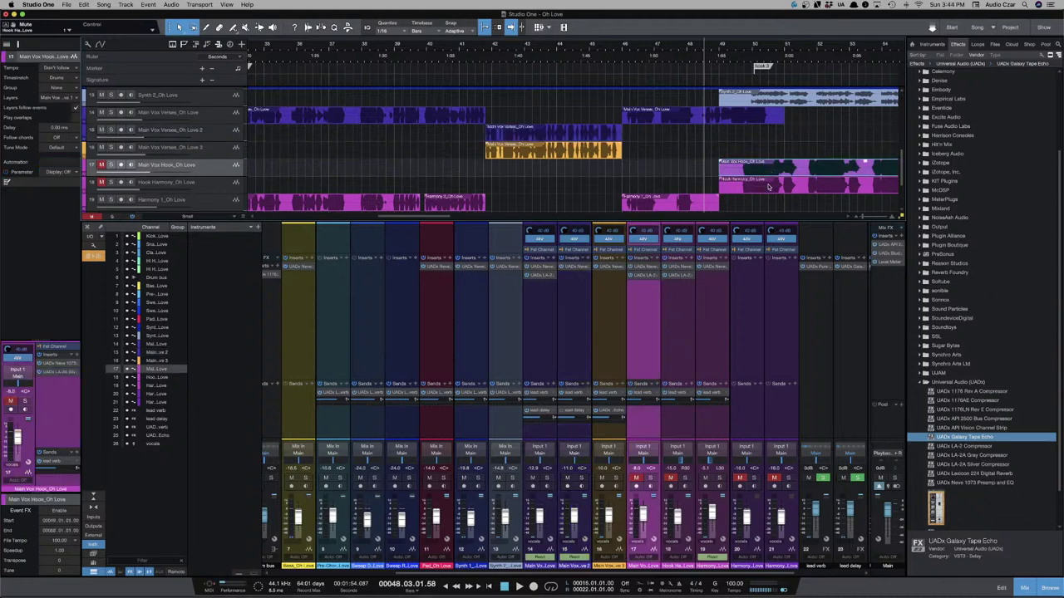
click(769, 187)
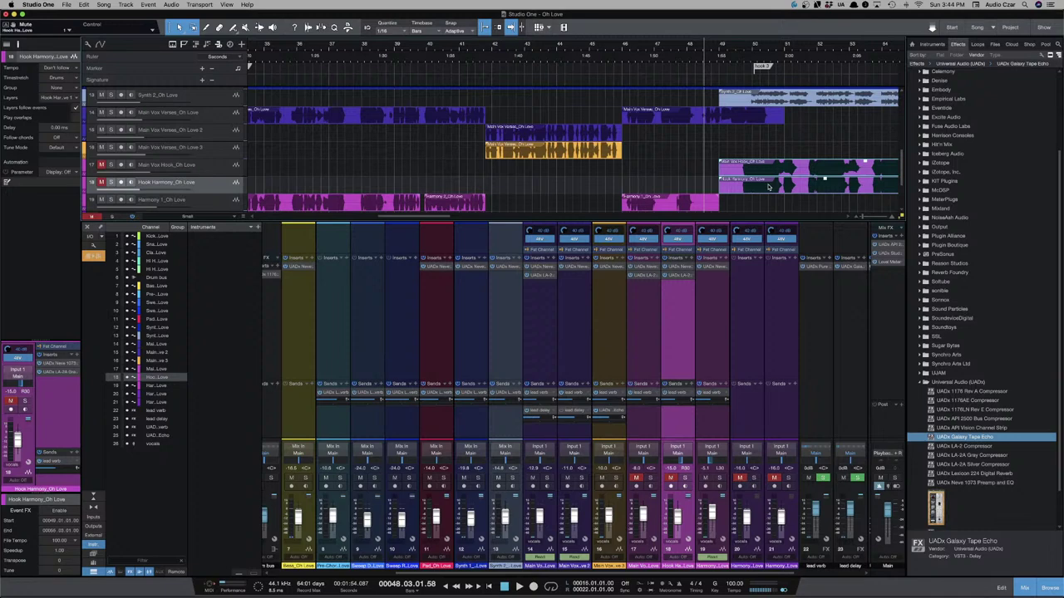
click(721, 163)
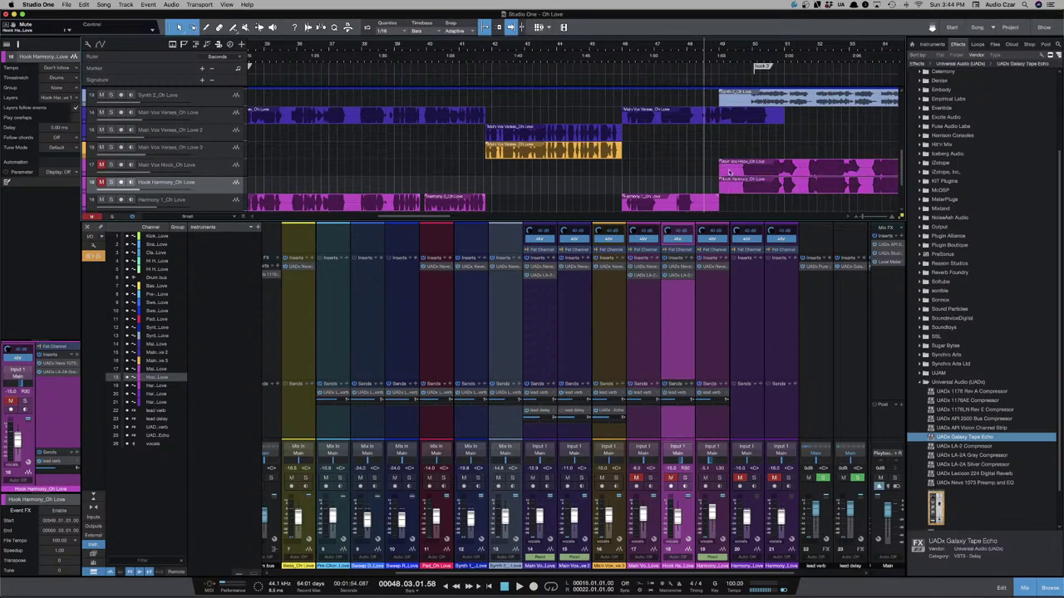
click(729, 171)
click(735, 188)
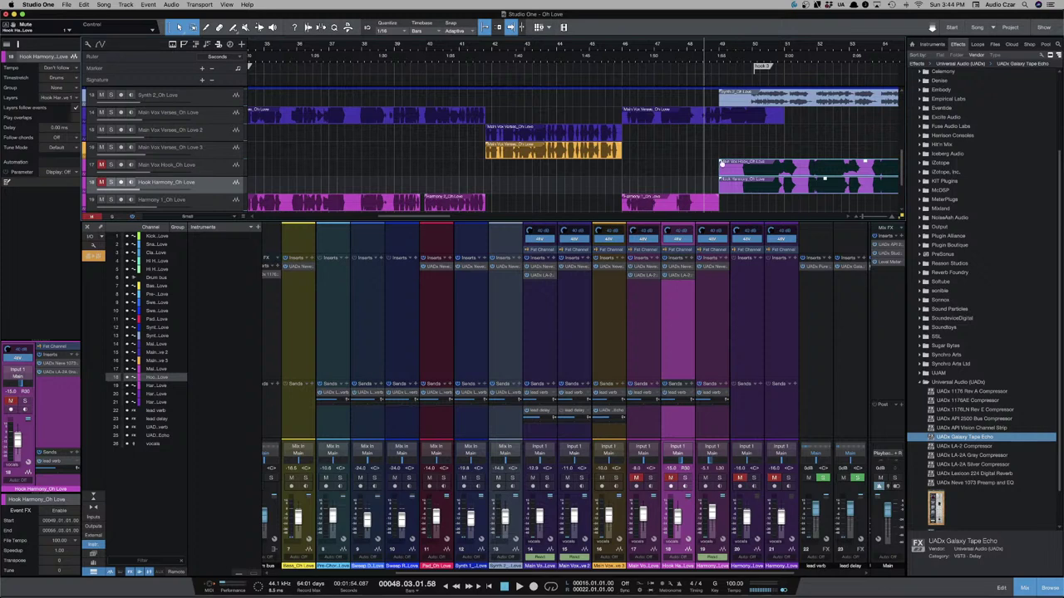
drag(721, 163, 810, 169)
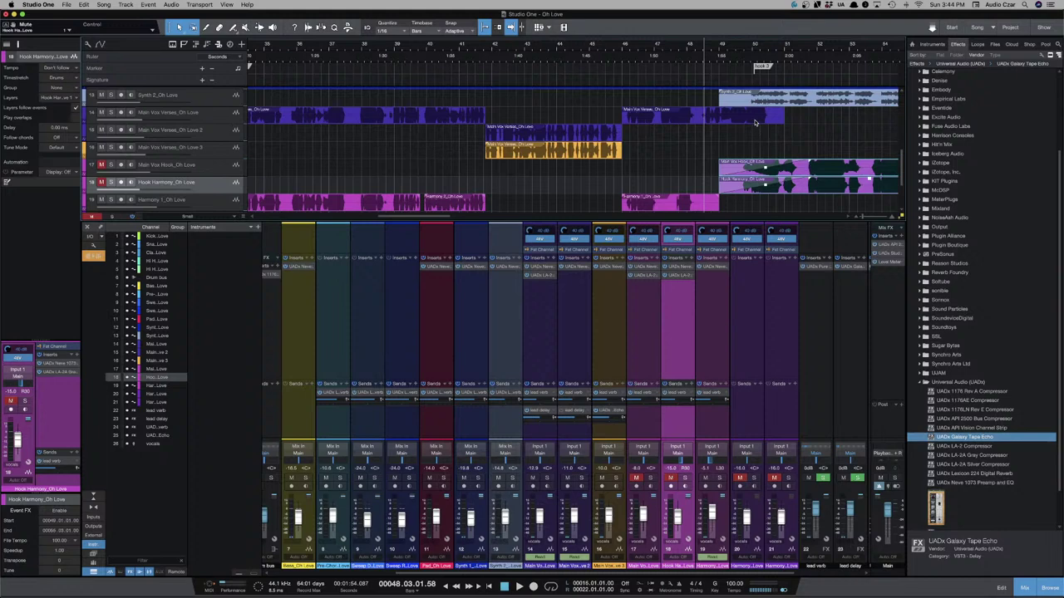
Unmute both hook vocal tracks and replay the transition into hook 3 from the start of the last Main Vox Verses event.
click(754, 122)
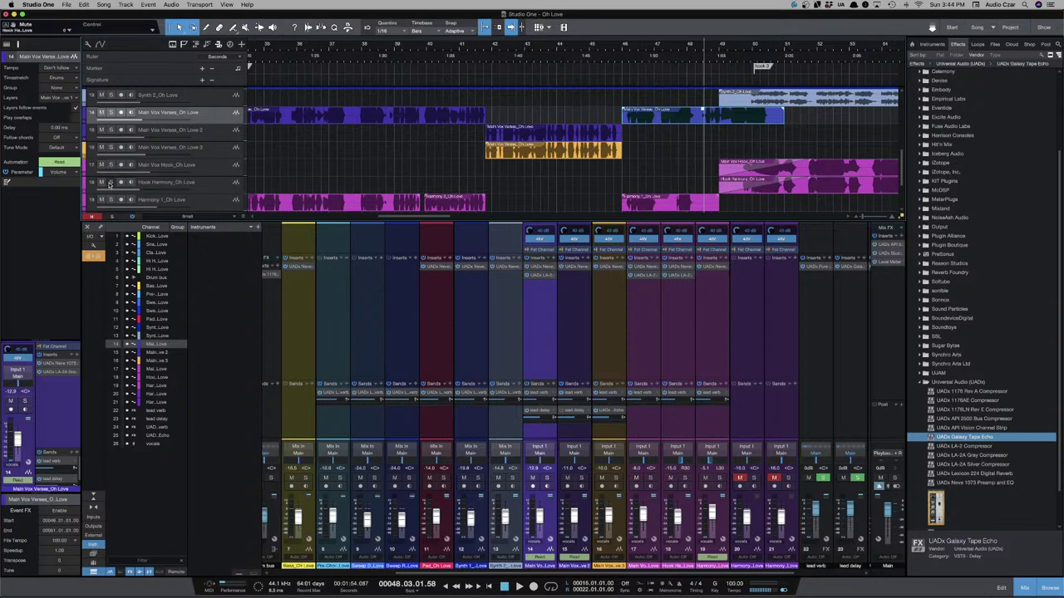
click(637, 144)
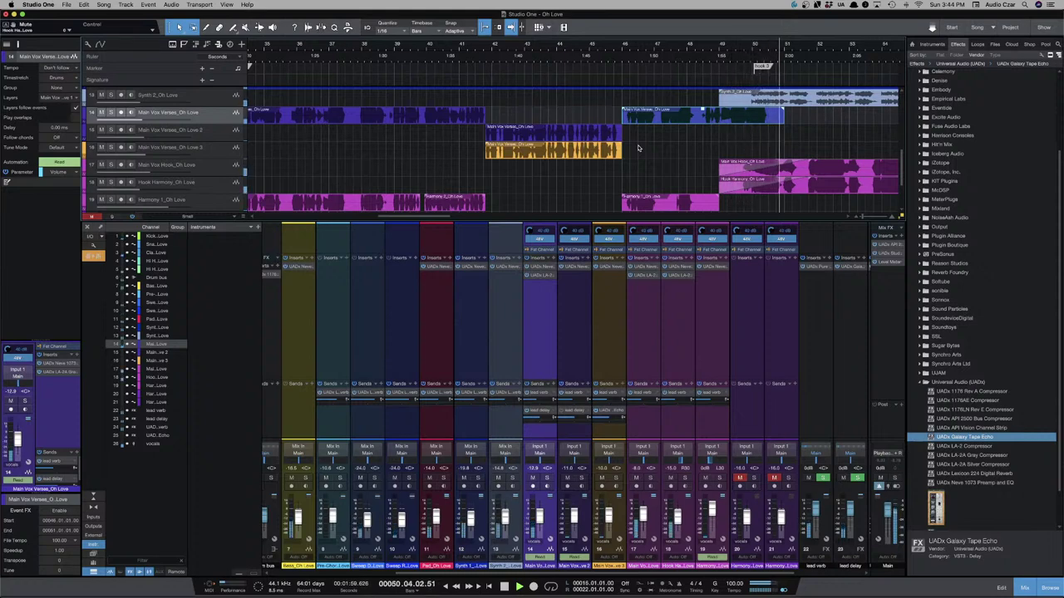
click(638, 147)
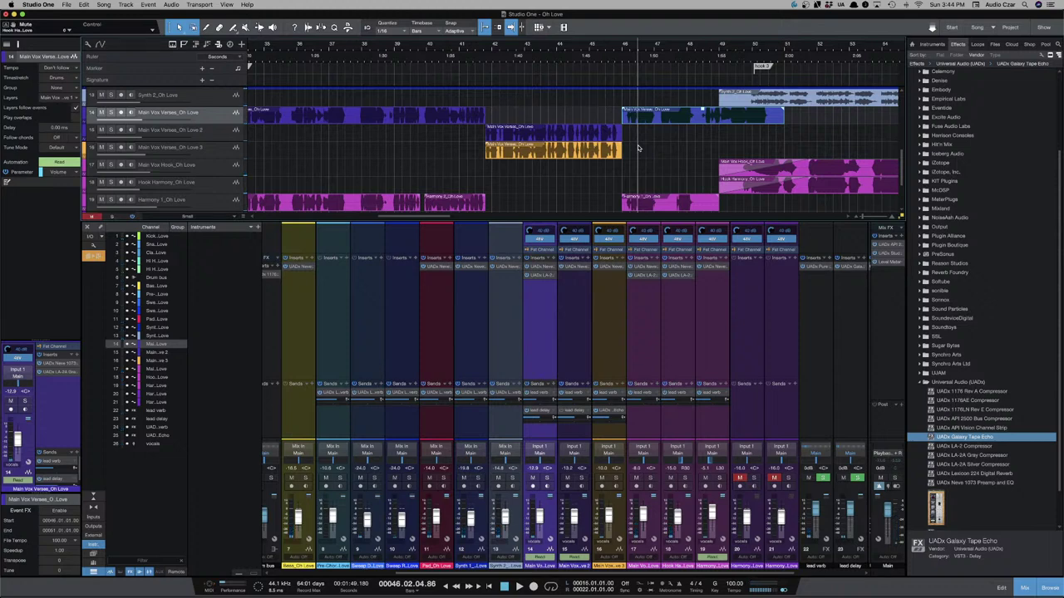
Shorten the fade-ins on the Main Vox Hook and Hook Harmony events at hook 3 to about two bars.
click(802, 172)
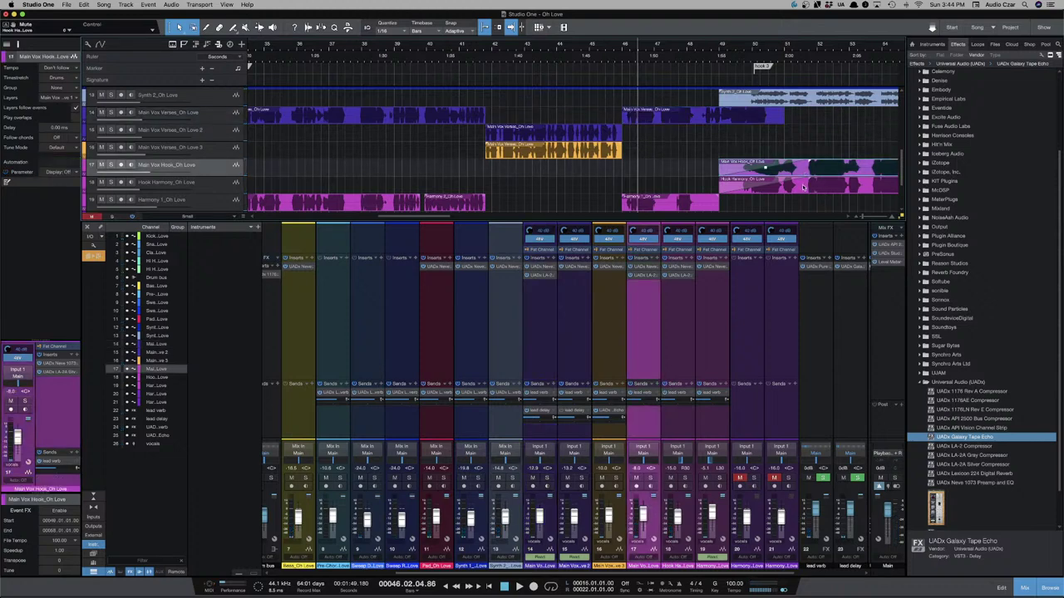
click(802, 188)
drag(809, 164, 787, 163)
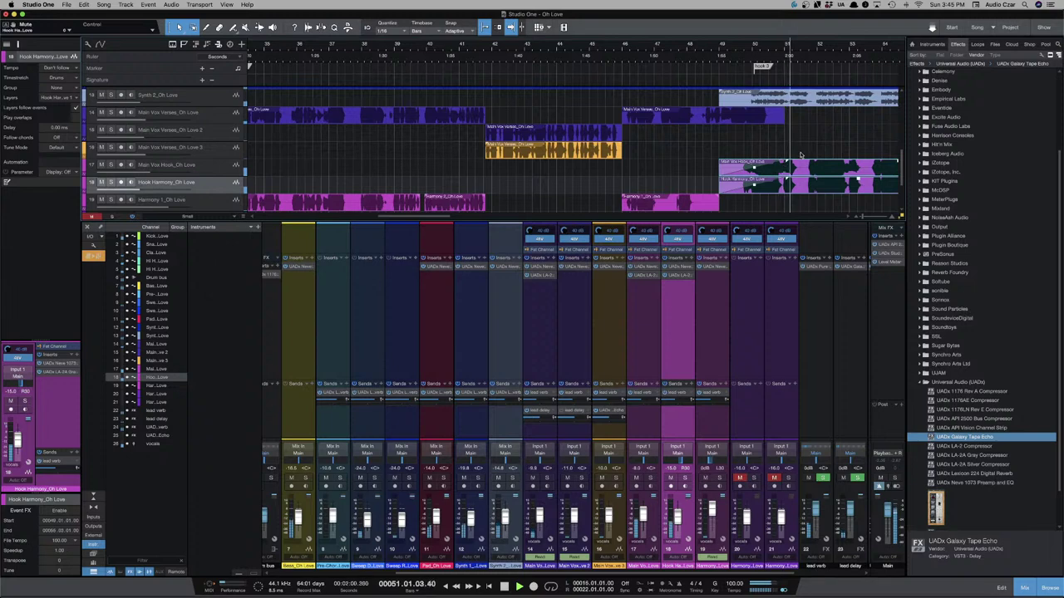
Trim the starts of the Main Vox Hook and Hook Harmony events at hook 3 by about half a bar and play the transition.
drag(720, 175, 736, 175)
key(space)
key(space)
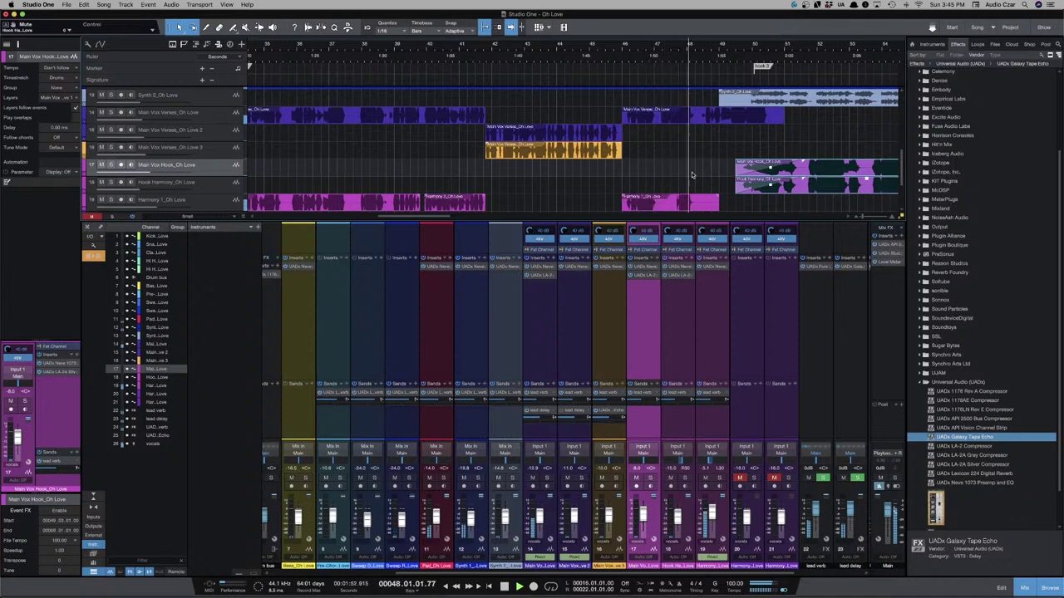
scroll(804, 135, up, 8)
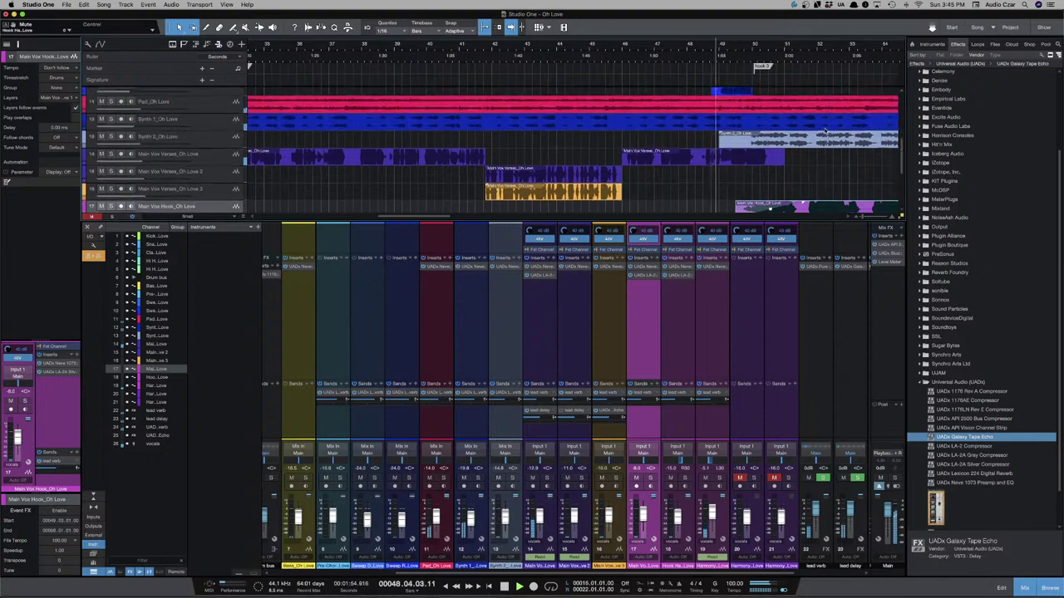
scroll(825, 132, down, 8)
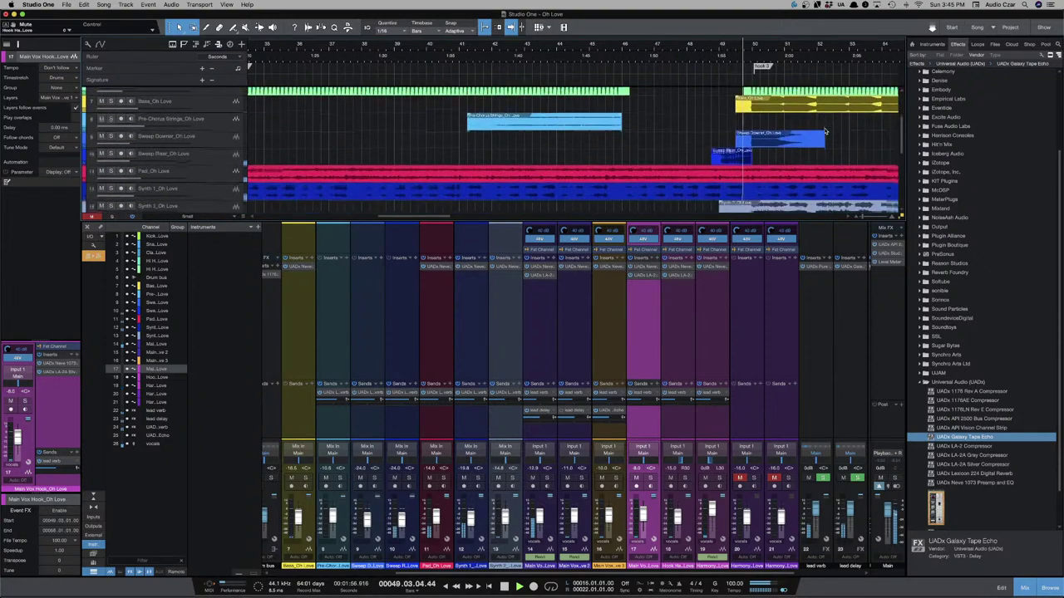
scroll(823, 136, down, 2)
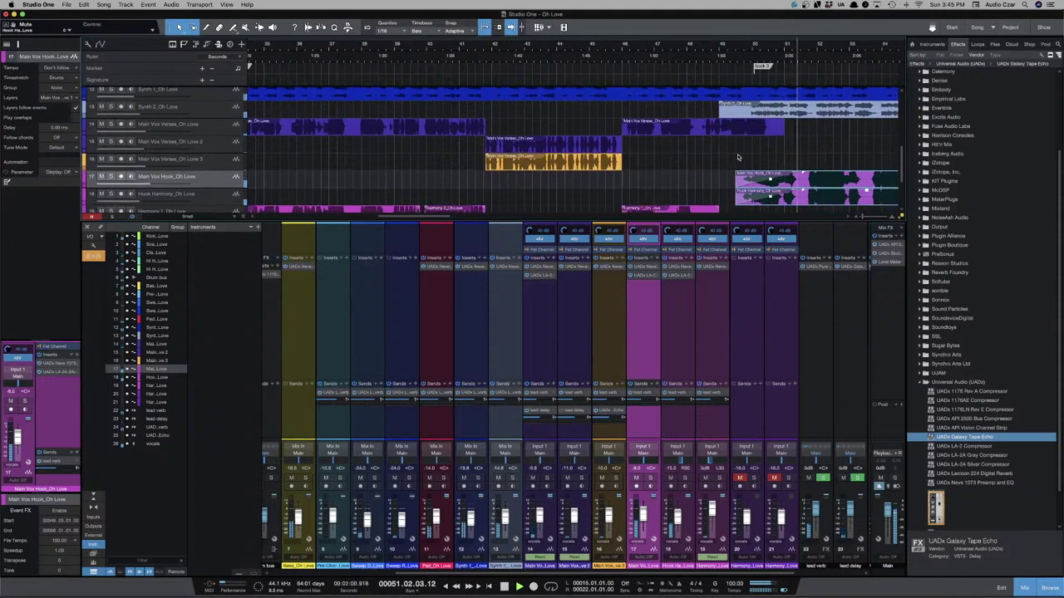
click(637, 109)
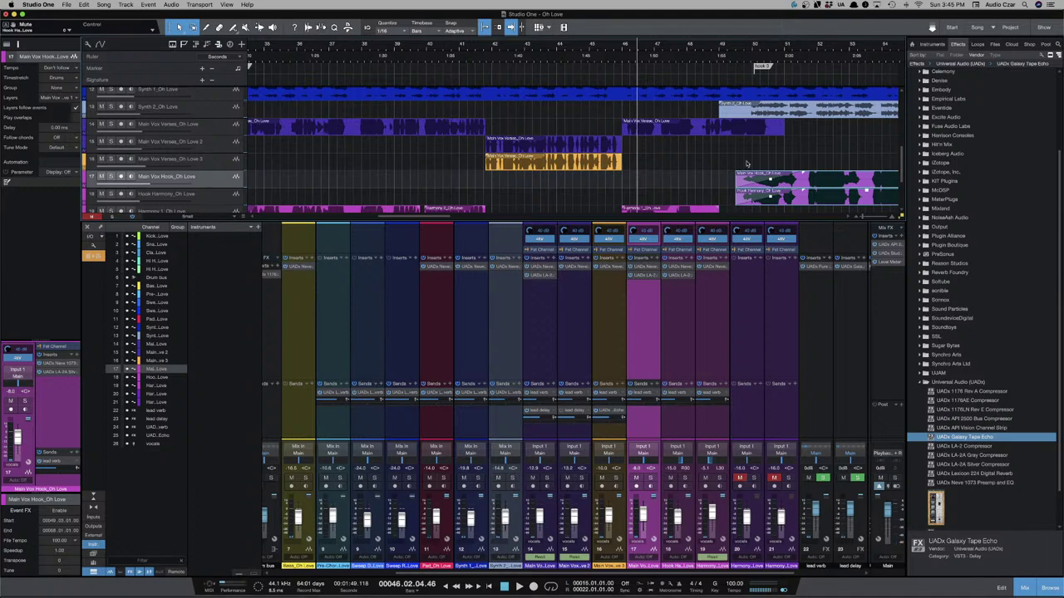
Play the song from about bar 40 in verse 2 through the end of hook 3, checking the pre-chorus strings and vocals.
scroll(747, 163, up, 5)
click(548, 149)
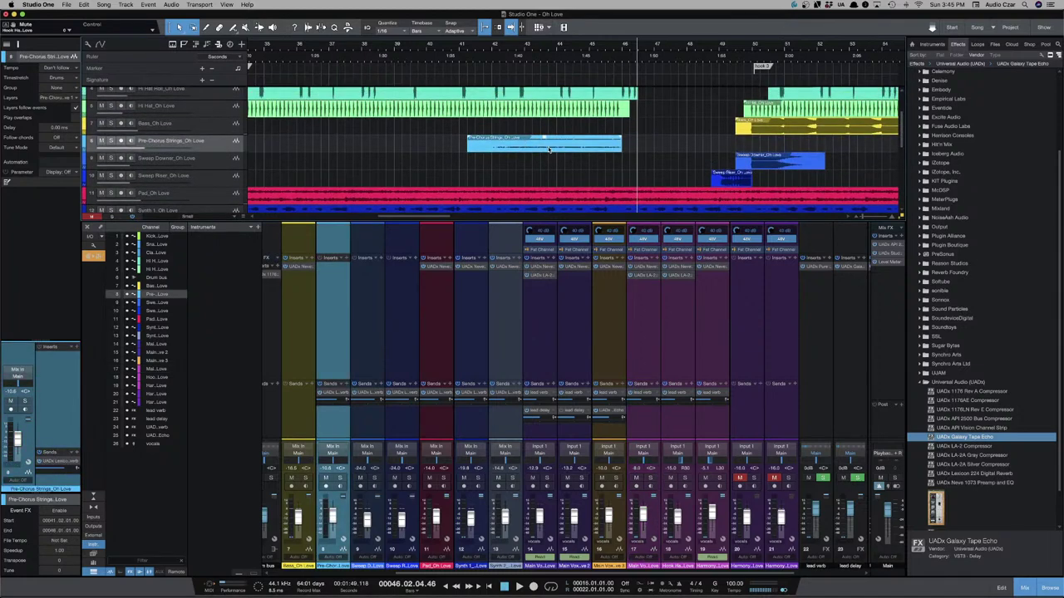
key(w)
click(536, 154)
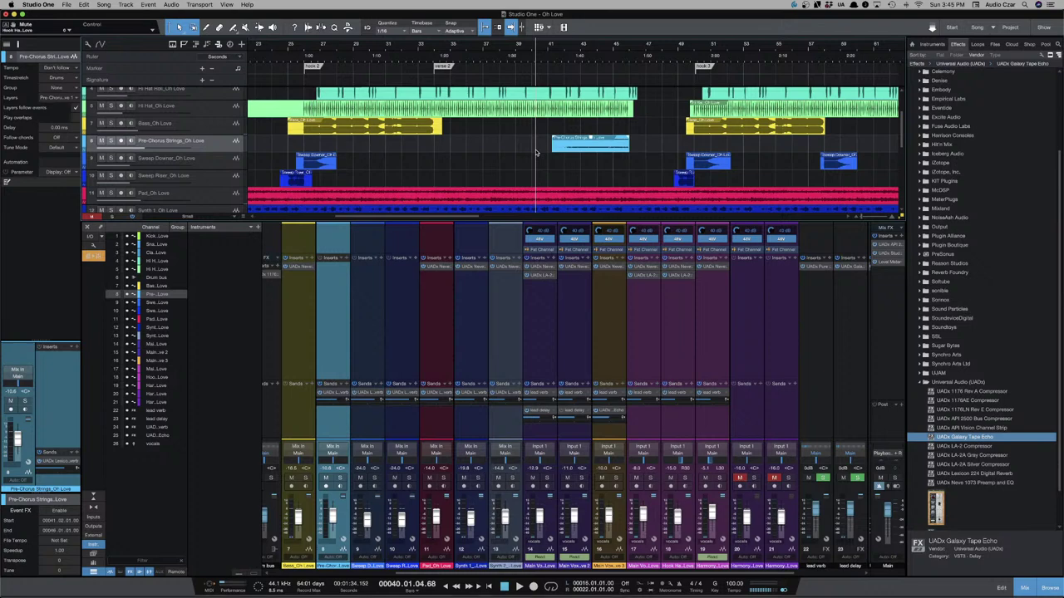
key(space)
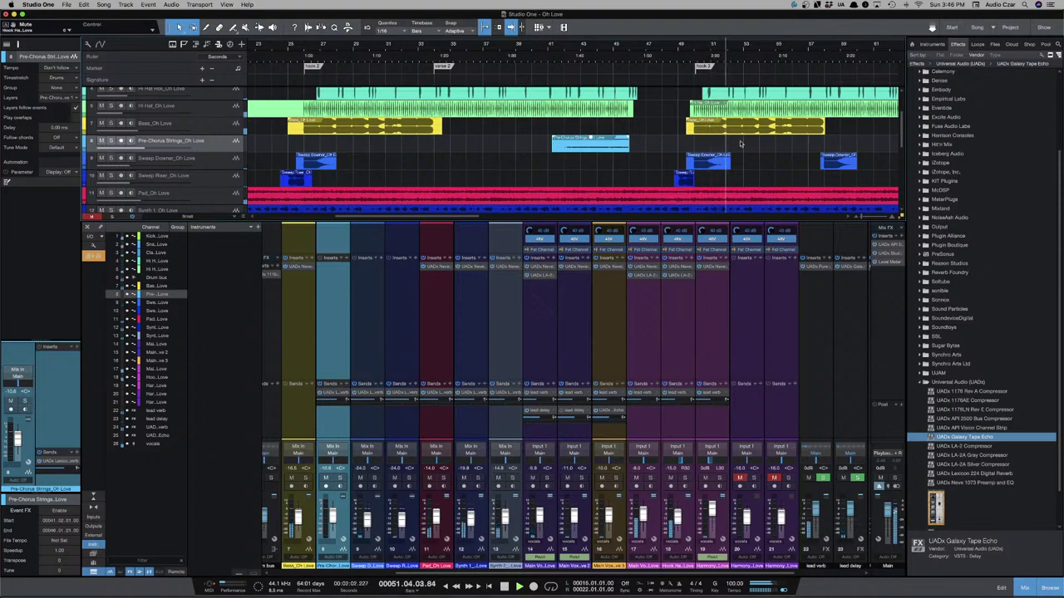
scroll(752, 153, down, 3)
key(w)
scroll(752, 153, down, 5)
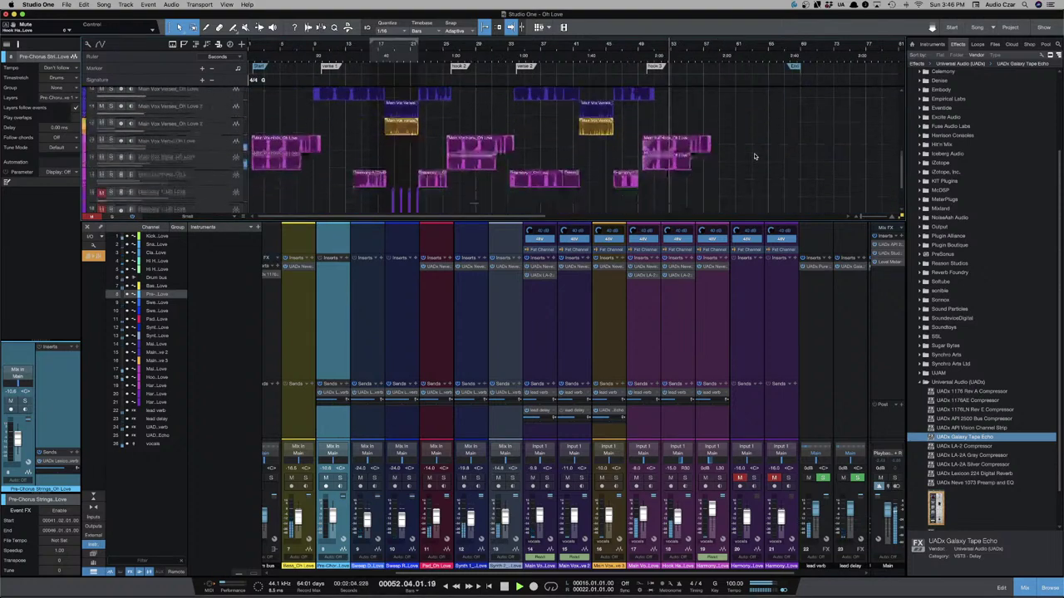
scroll(752, 156, up, 4)
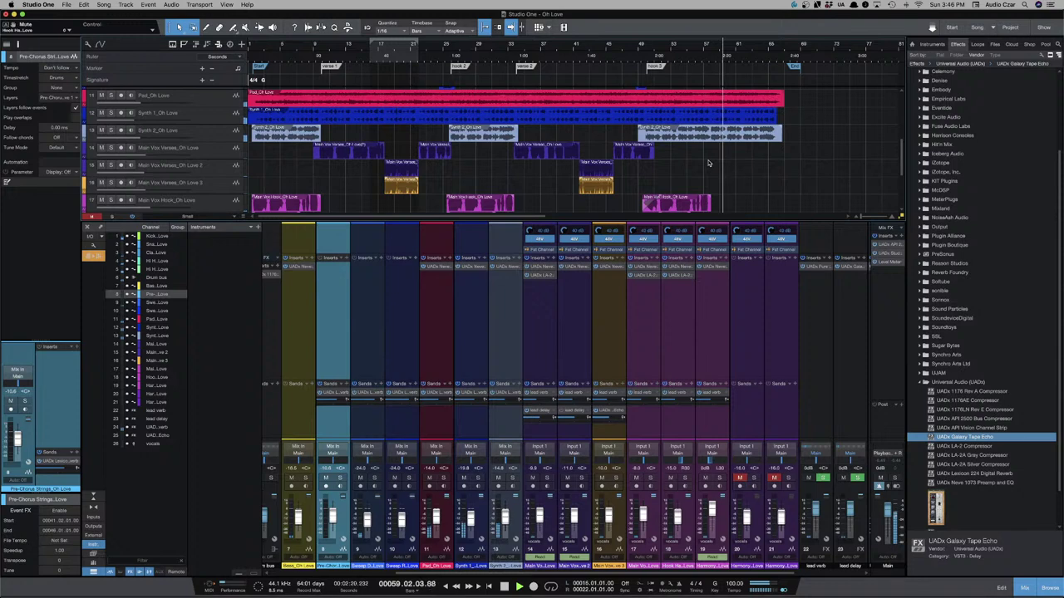
key(space)
Play the song from the beginning and examine the Neve 1073 and LA-2A Gray inserts on Main Vox Verses.
key(Home)
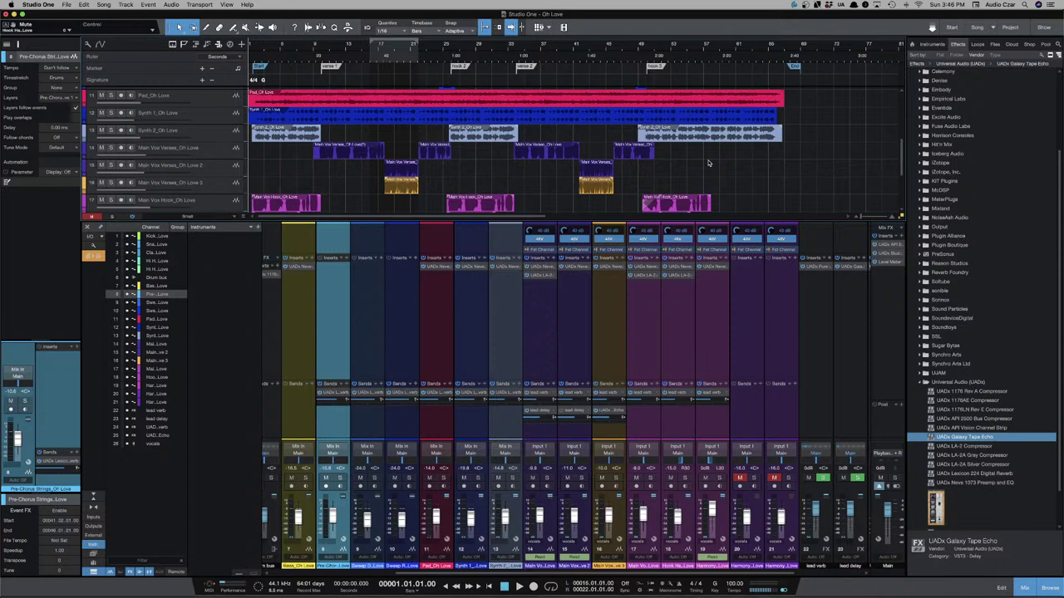
key(space)
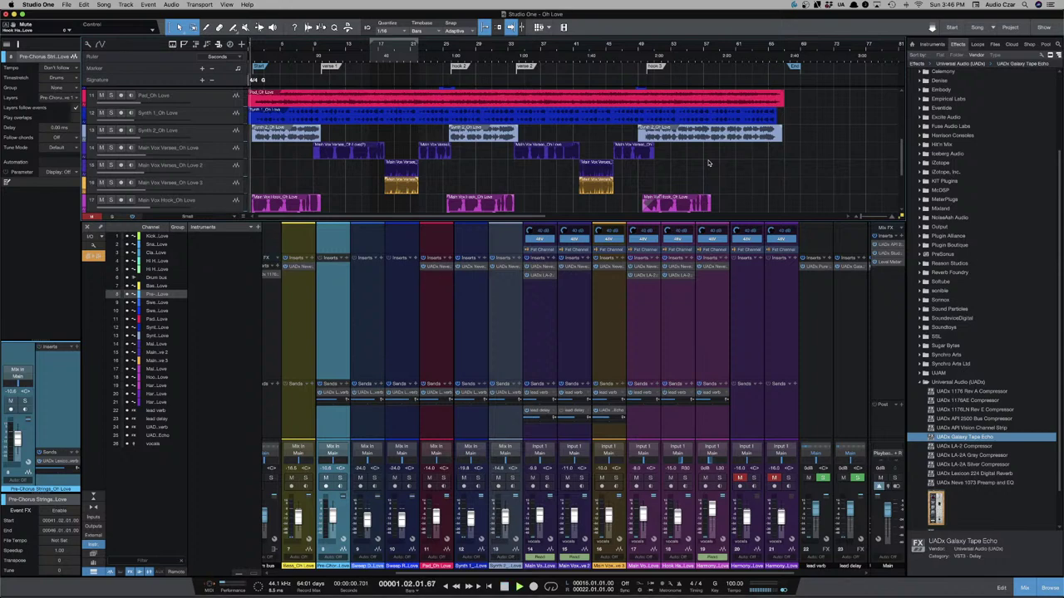
scroll(423, 308, left, 5)
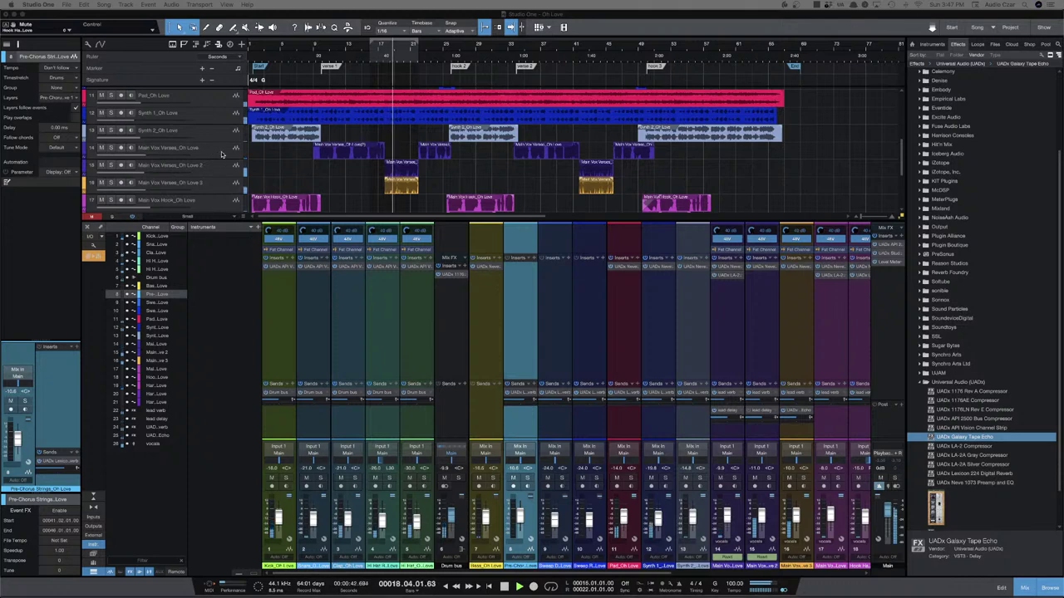
click(547, 150)
click(721, 267)
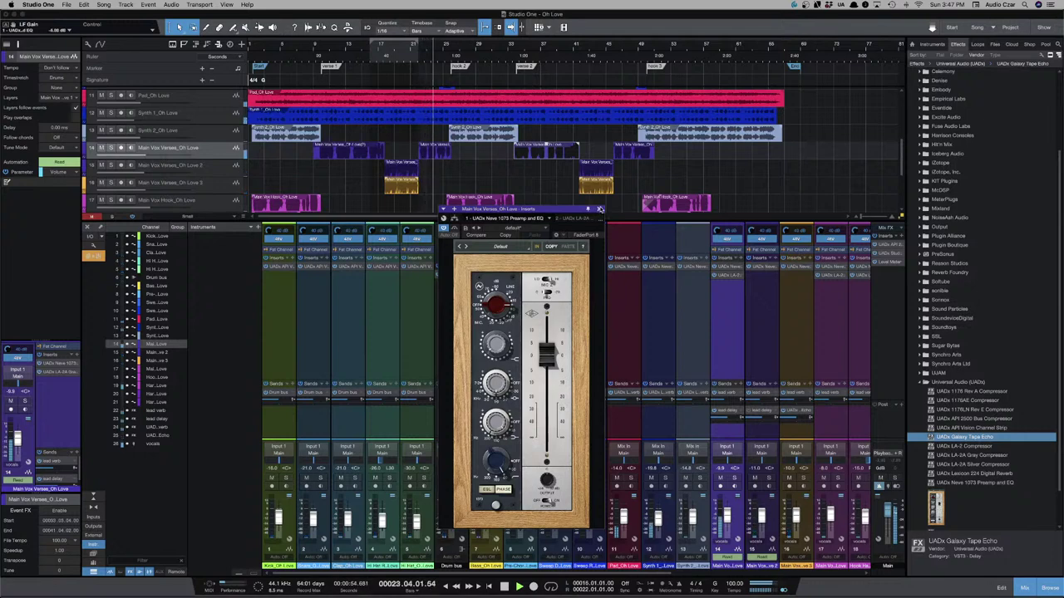
click(575, 220)
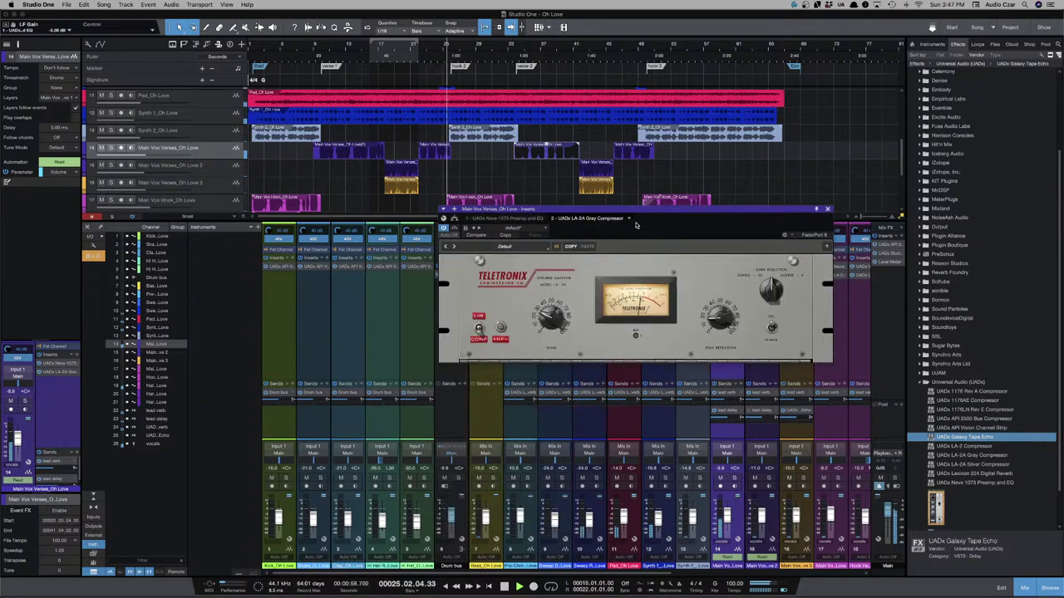
drag(632, 215, 586, 224)
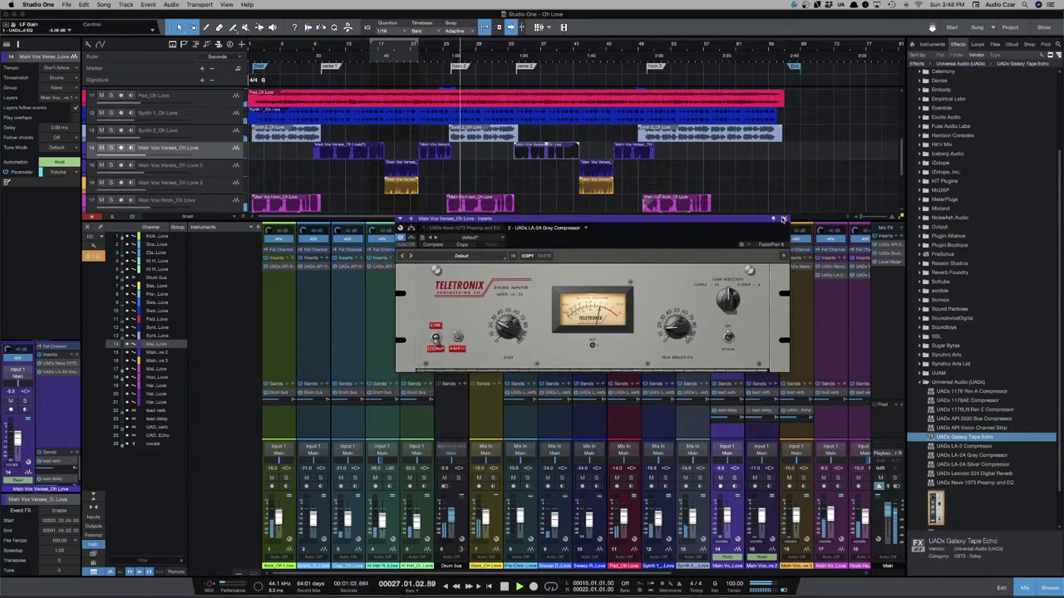
click(784, 218)
During playback, examine the LA-2A Silver compressor on Main Vox Hook and the LA-2A Gray on Main Vox Verses.
click(480, 202)
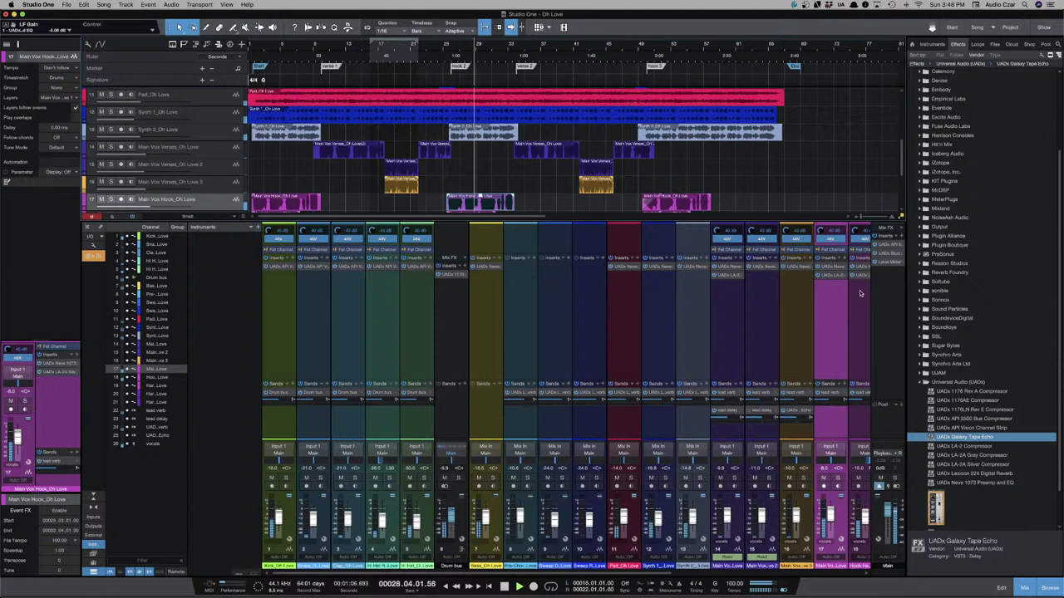
click(835, 278)
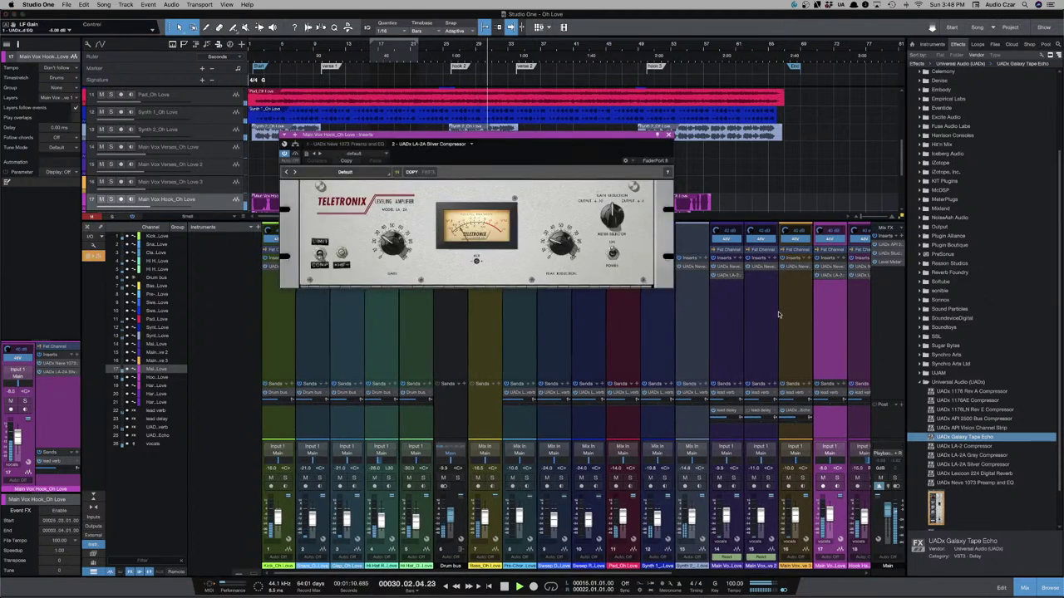
scroll(698, 248, right, 1)
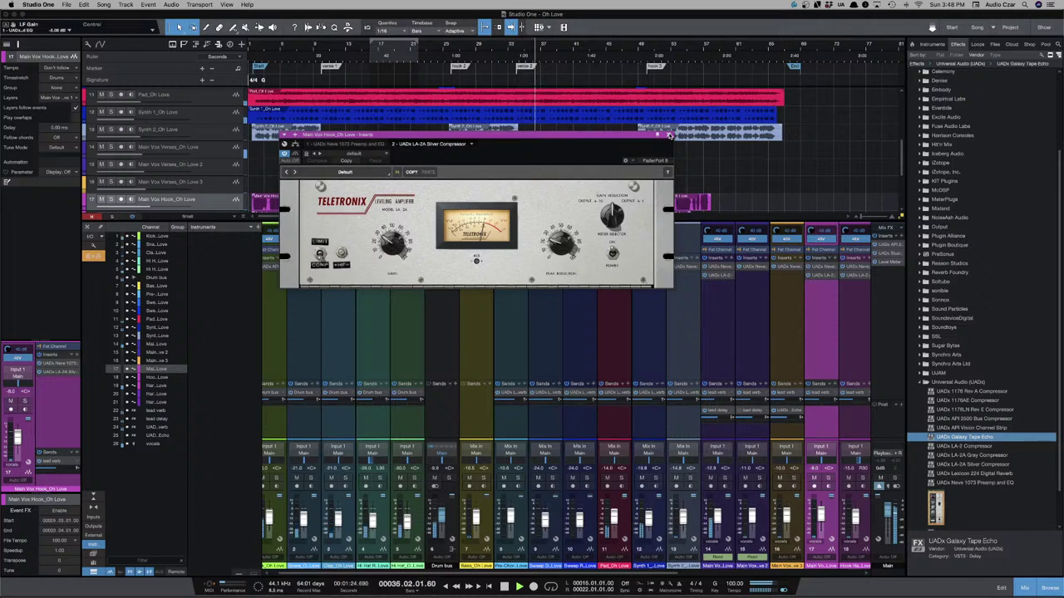
click(669, 135)
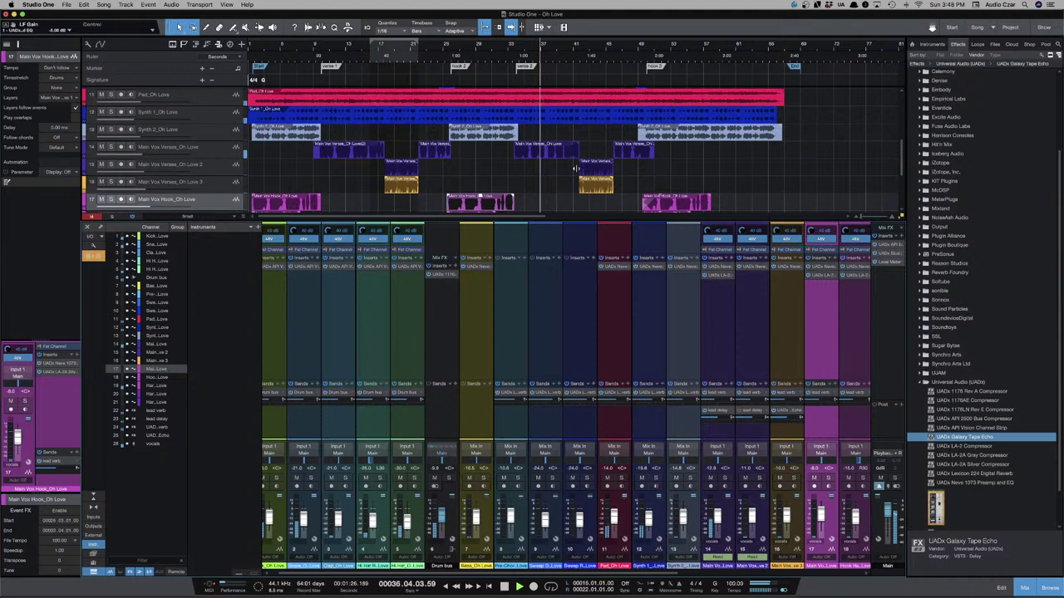
click(215, 155)
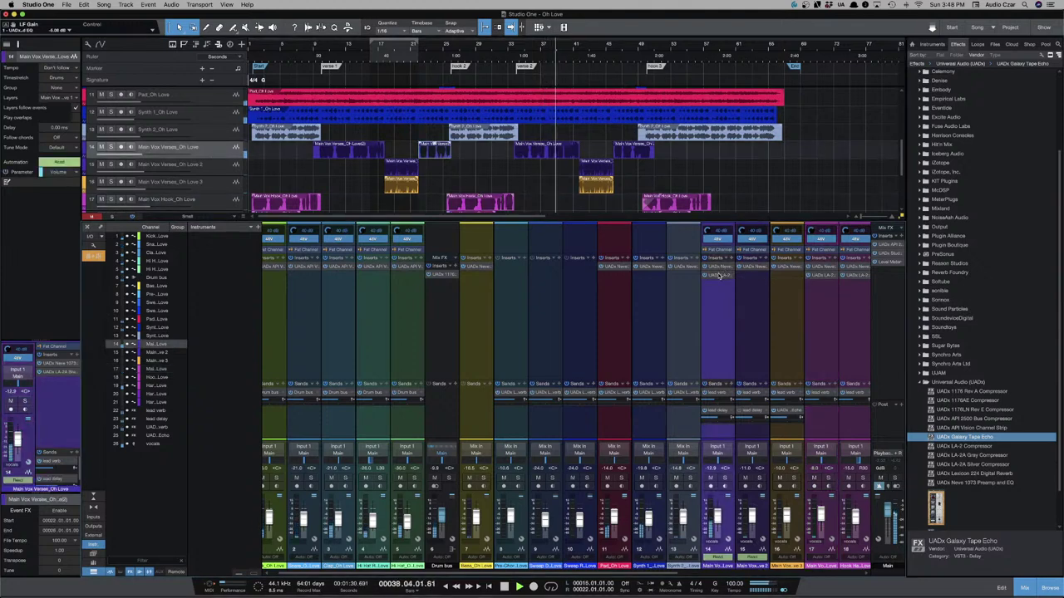
click(720, 275)
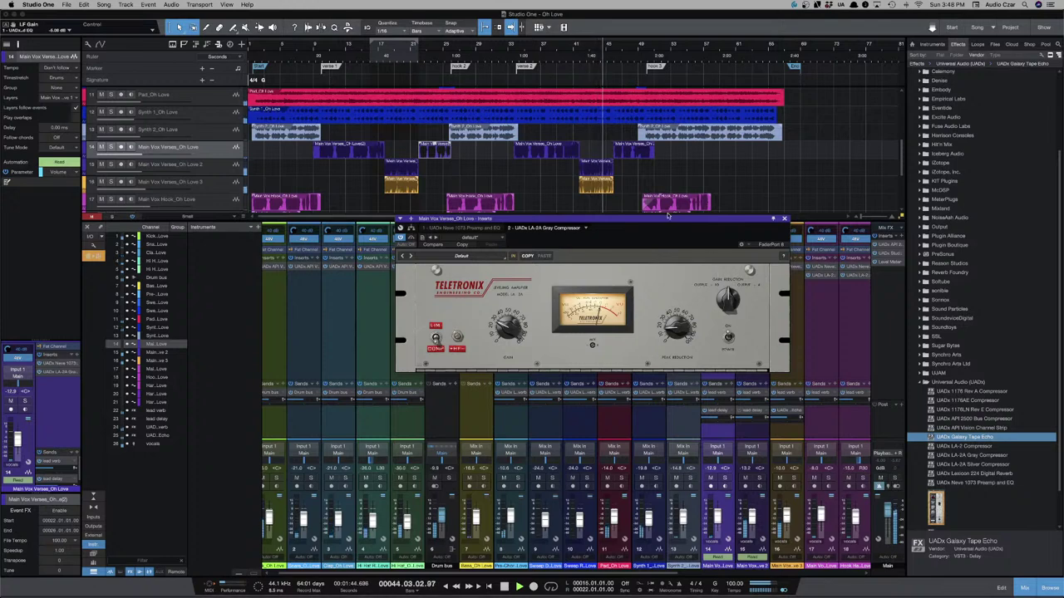
Lower the fader level slightly in the Pad track's Neve 1073, listen through hook 3 and stop playback.
click(209, 100)
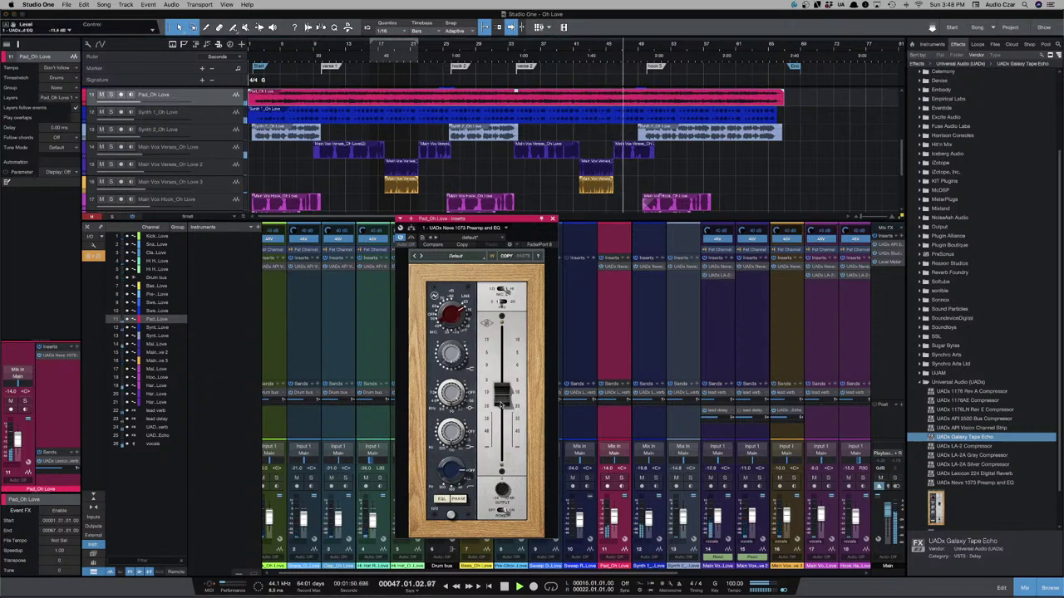
drag(502, 404, 502, 408)
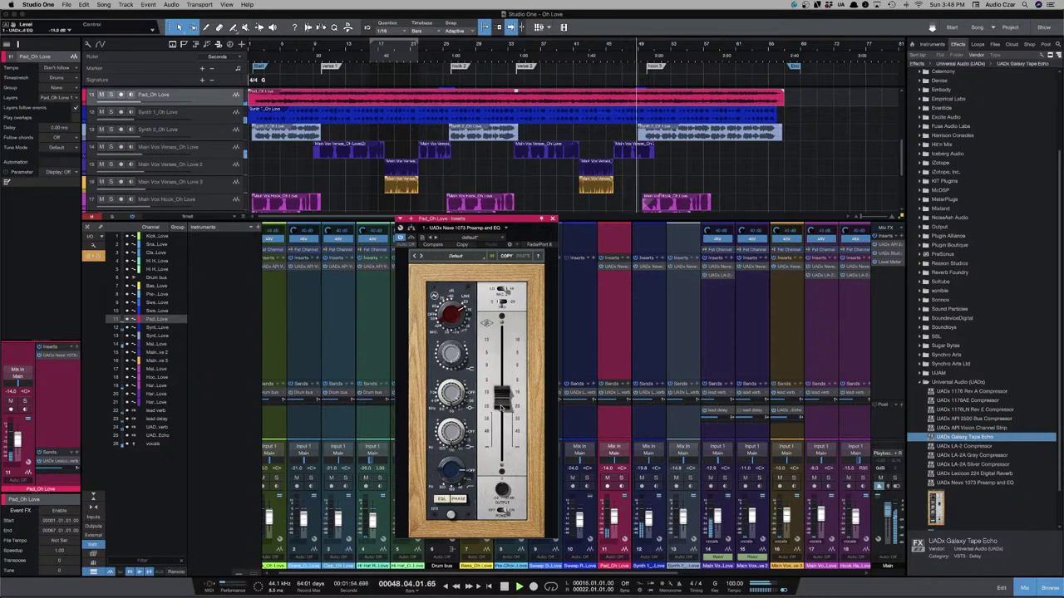
click(552, 218)
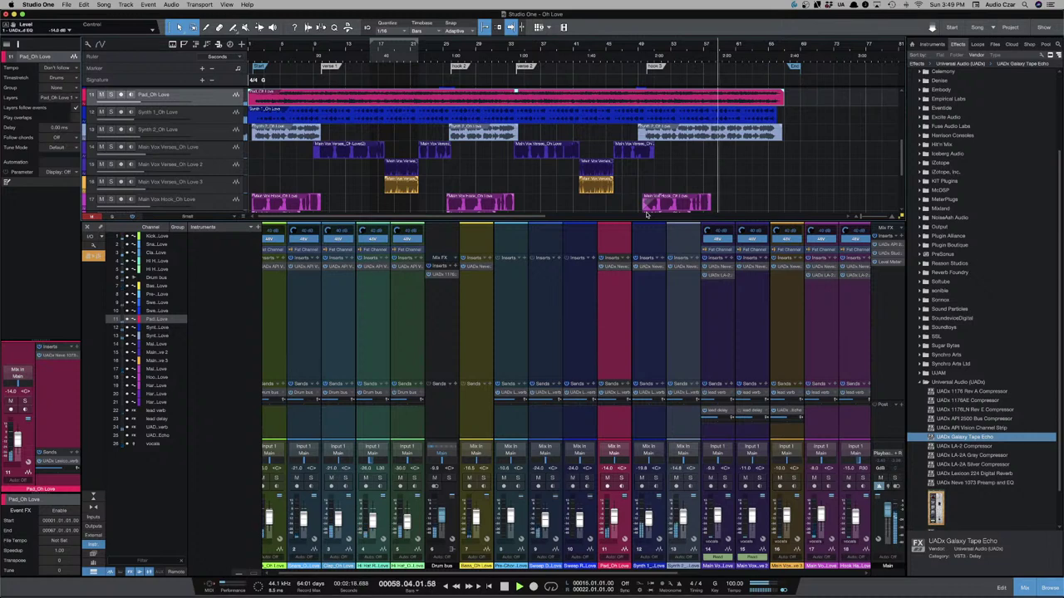
key(space)
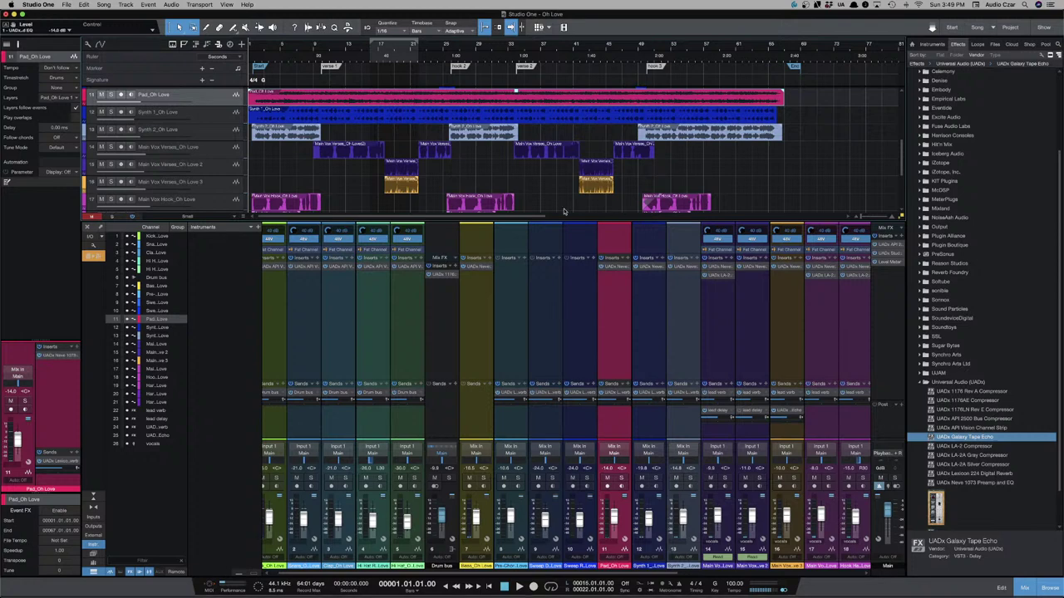
Check the 1176AE compressor on the Drum bus and add the UADx API 2500 Bus Compressor as its second insert.
scroll(454, 339, left, 1)
click(447, 276)
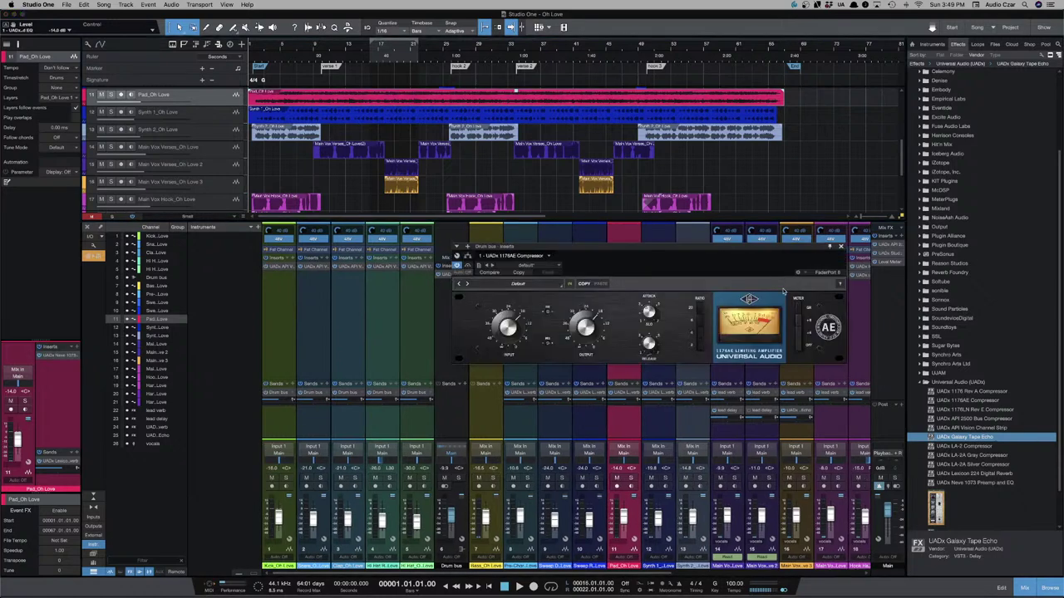
click(840, 246)
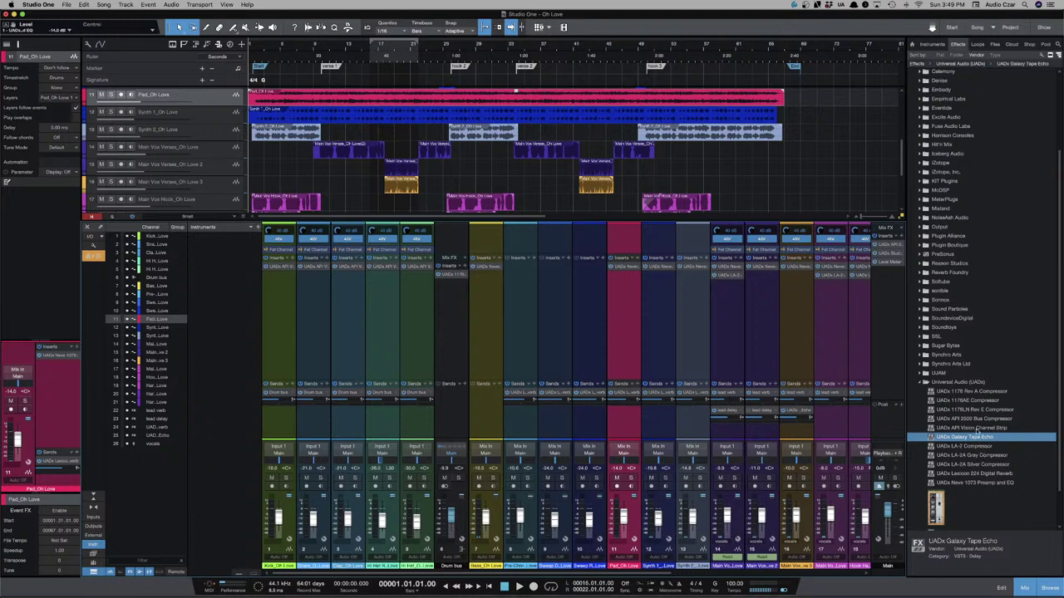
click(977, 419)
drag(728, 385, 451, 305)
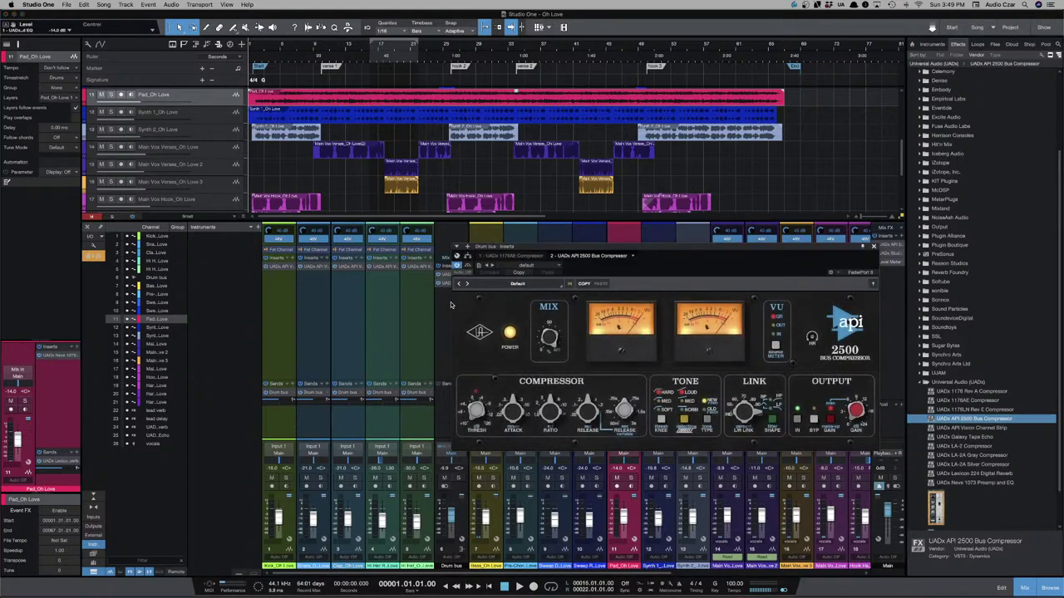
drag(682, 245, 552, 247)
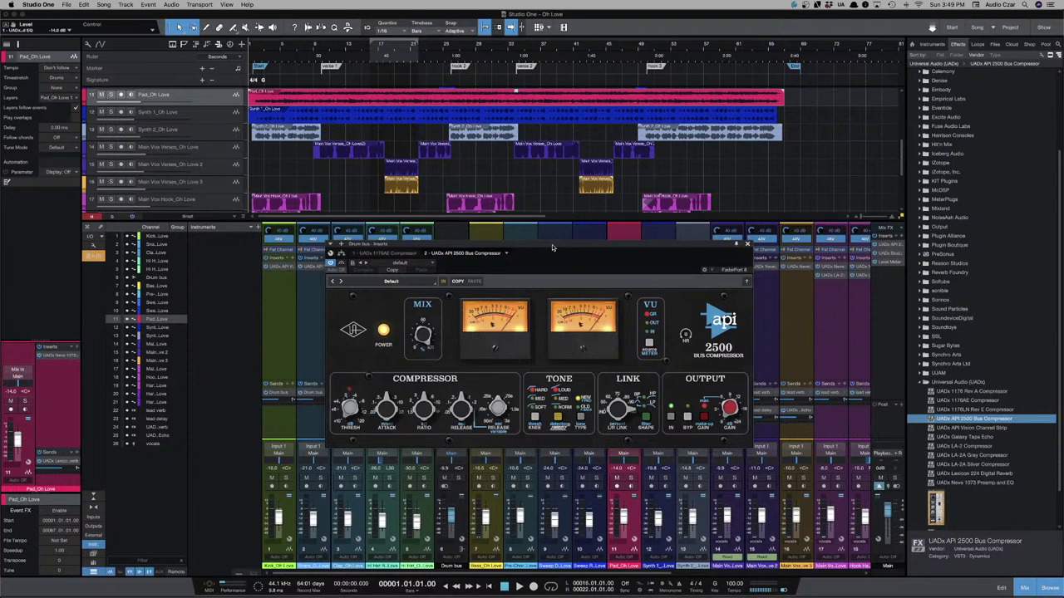
Play the song and adjust the API 2500 Bus Compressor on the Drum bus, including attack and ratio, setting its threshold to -7.7 dB.
key(space)
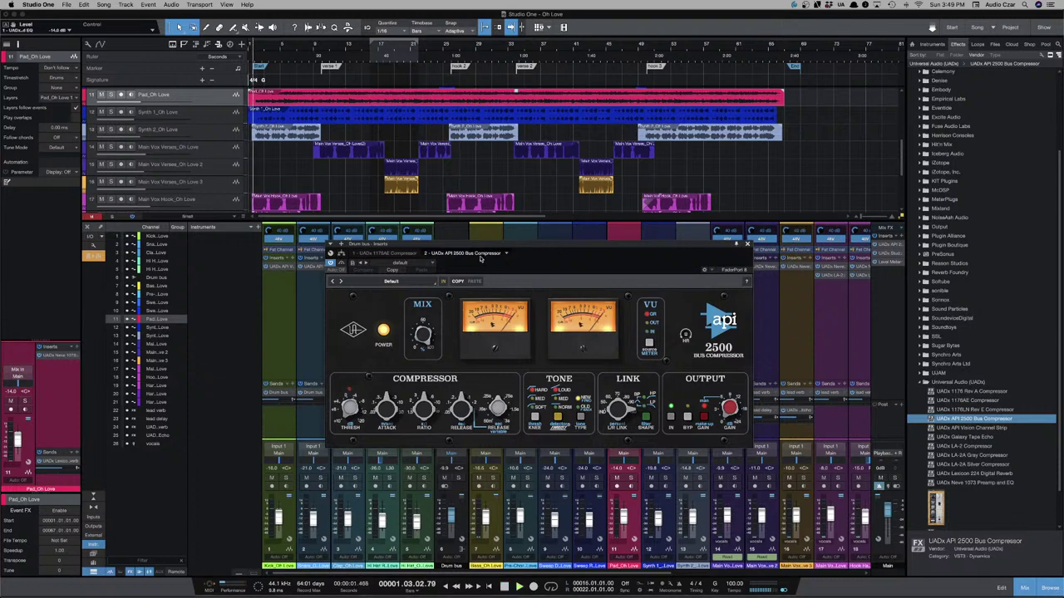
click(370, 253)
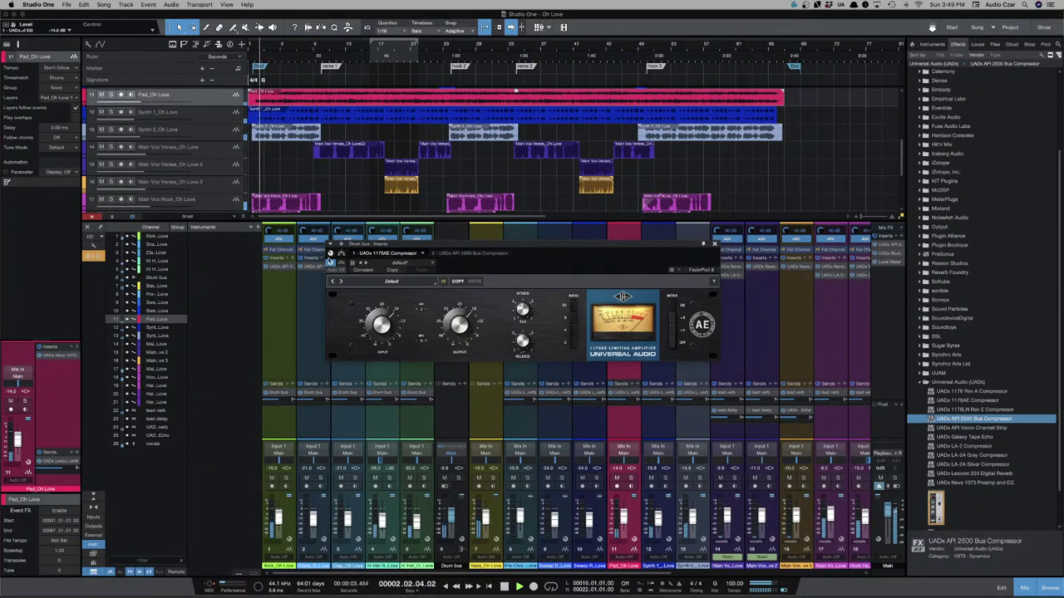
click(455, 254)
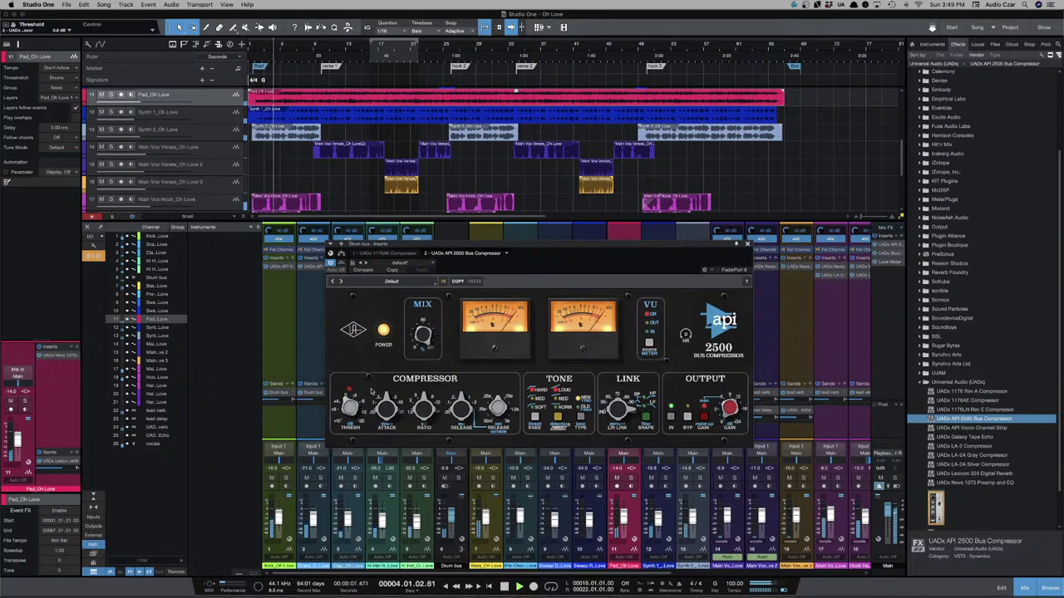
drag(387, 407, 425, 395)
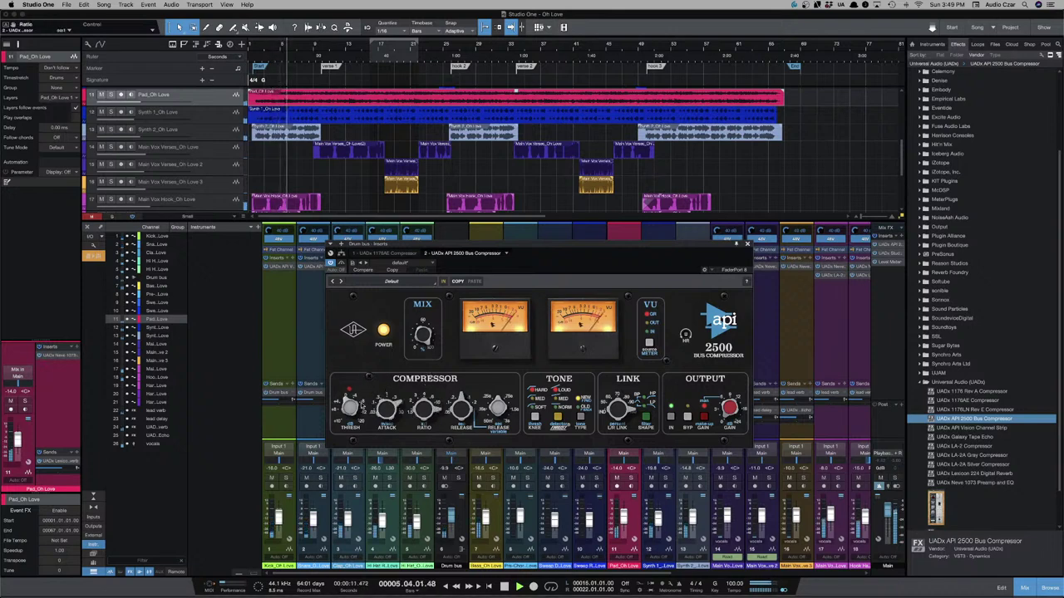
drag(349, 392, 349, 386)
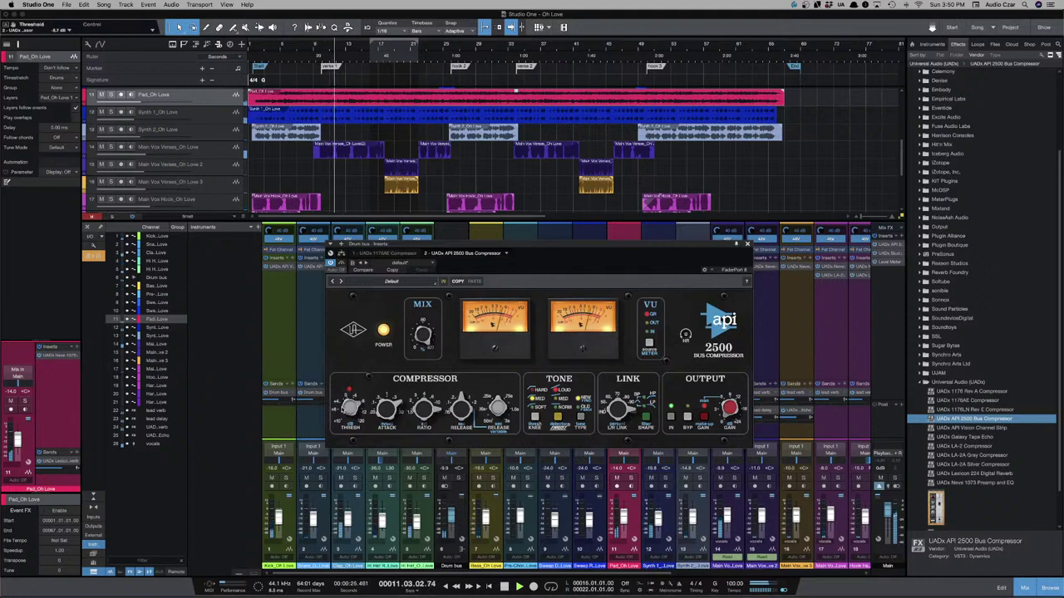
drag(349, 409, 351, 403)
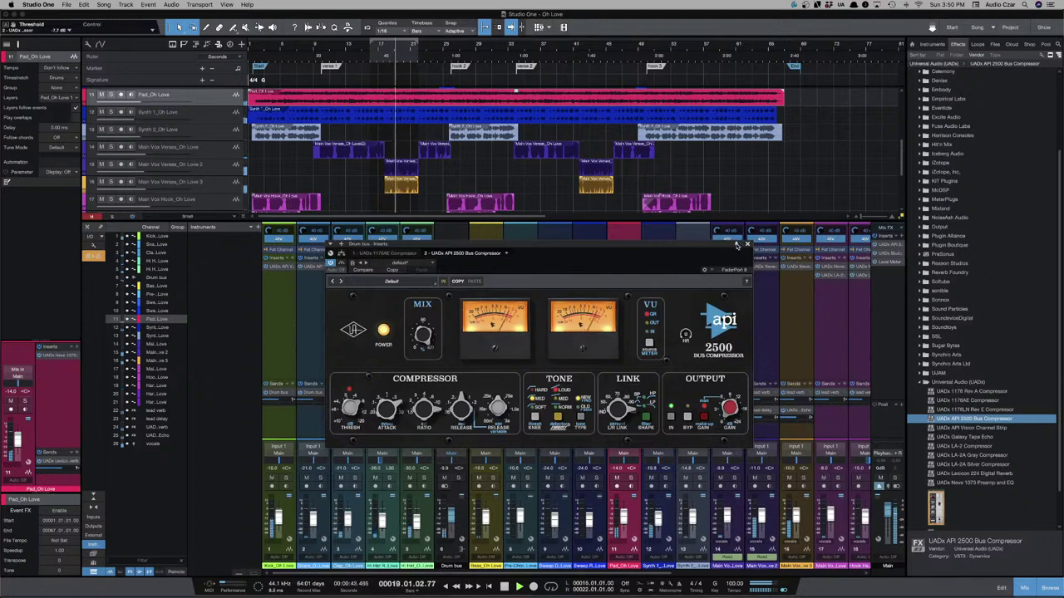
Arrange the Drum bus 1176AE and API 2500 compressor windows one above the other so both meters can be seen.
drag(688, 251, 688, 297)
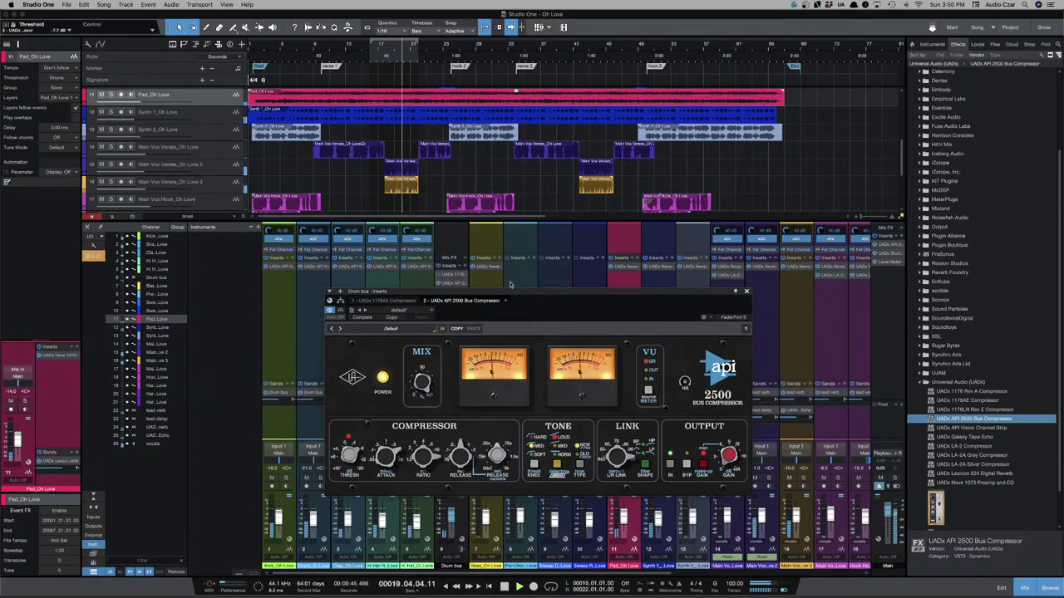
click(450, 275)
drag(453, 237, 453, 156)
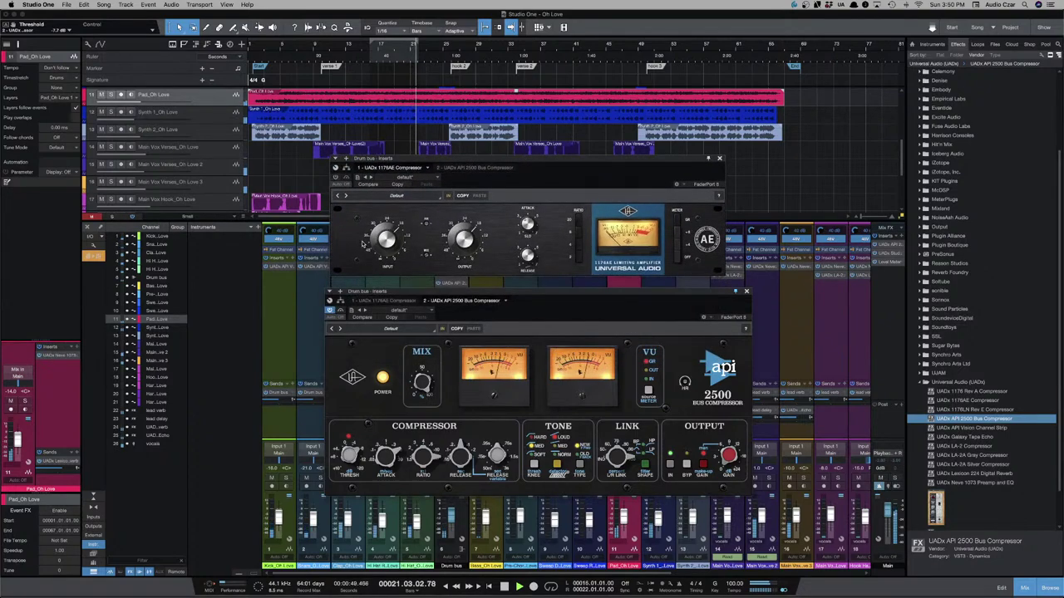
Mark a section of hook 2 on the Kick track and loop playback over bars 26 to 33.
scroll(346, 124, up, 9)
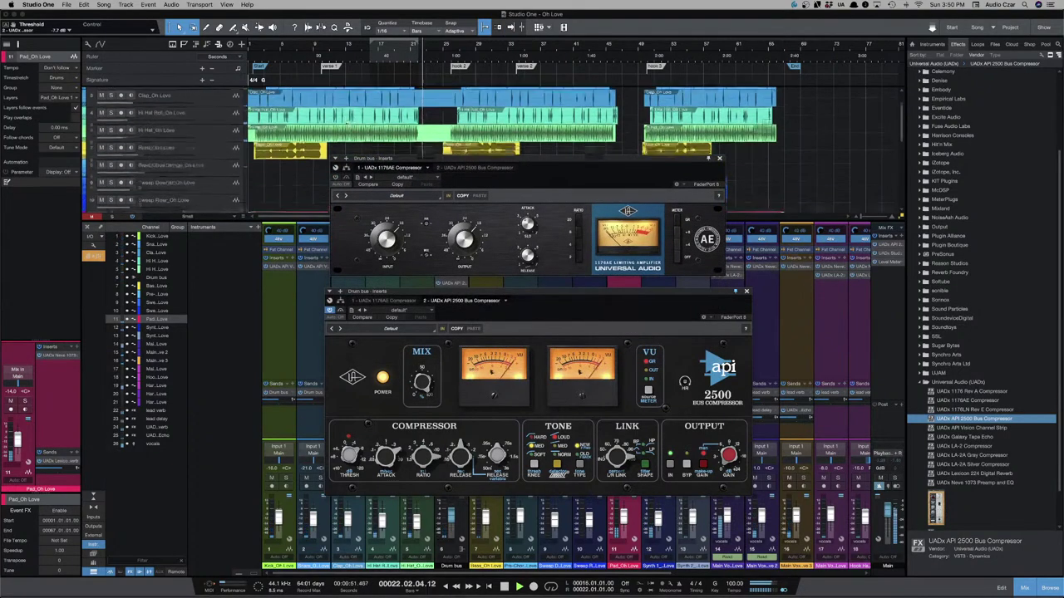
scroll(347, 123, up, 1)
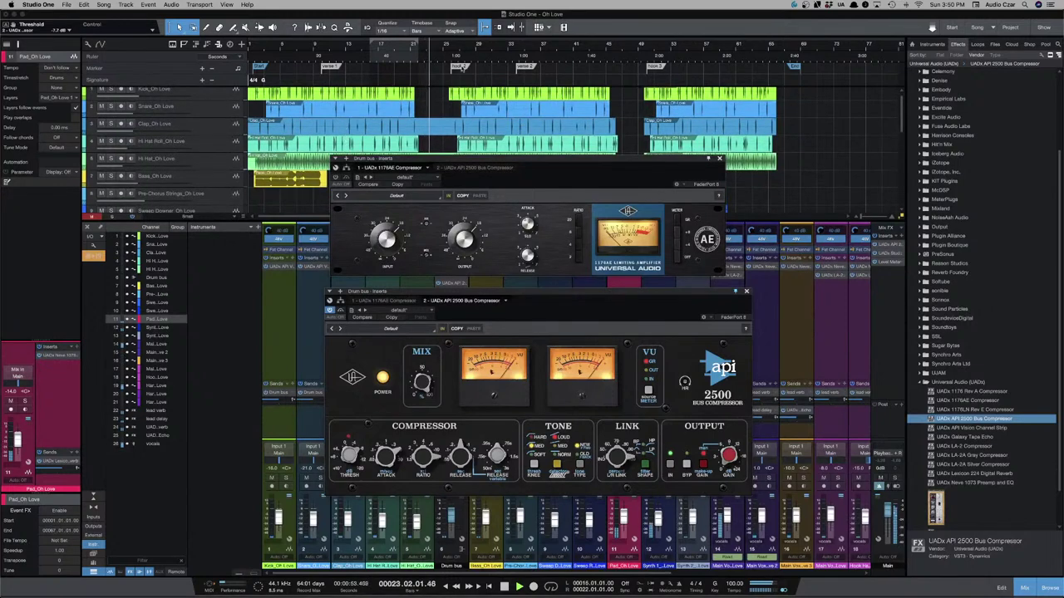
click(461, 67)
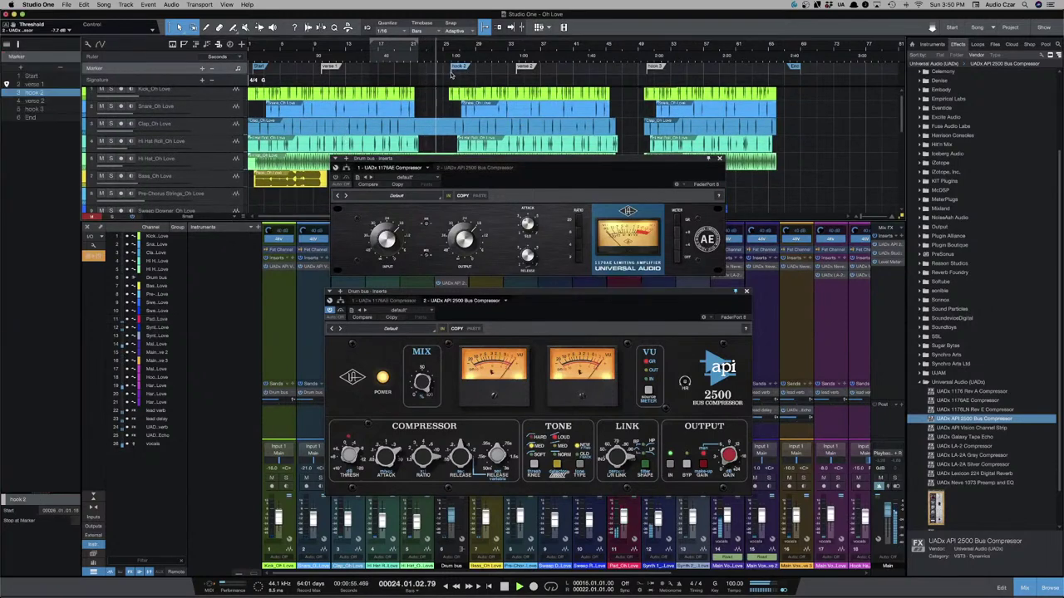
scroll(490, 94, up, 1)
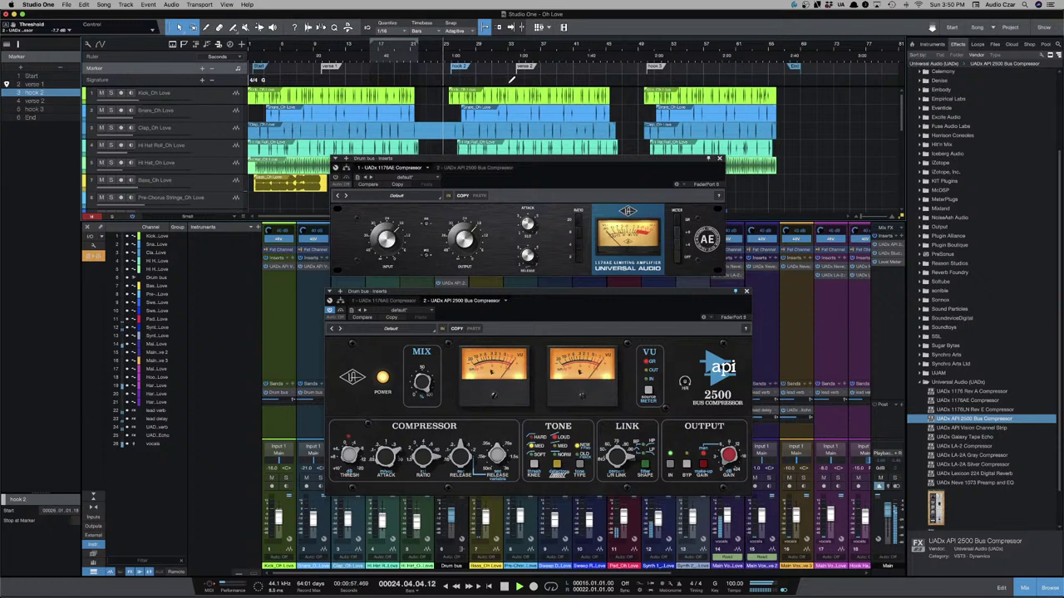
drag(515, 79, 447, 83)
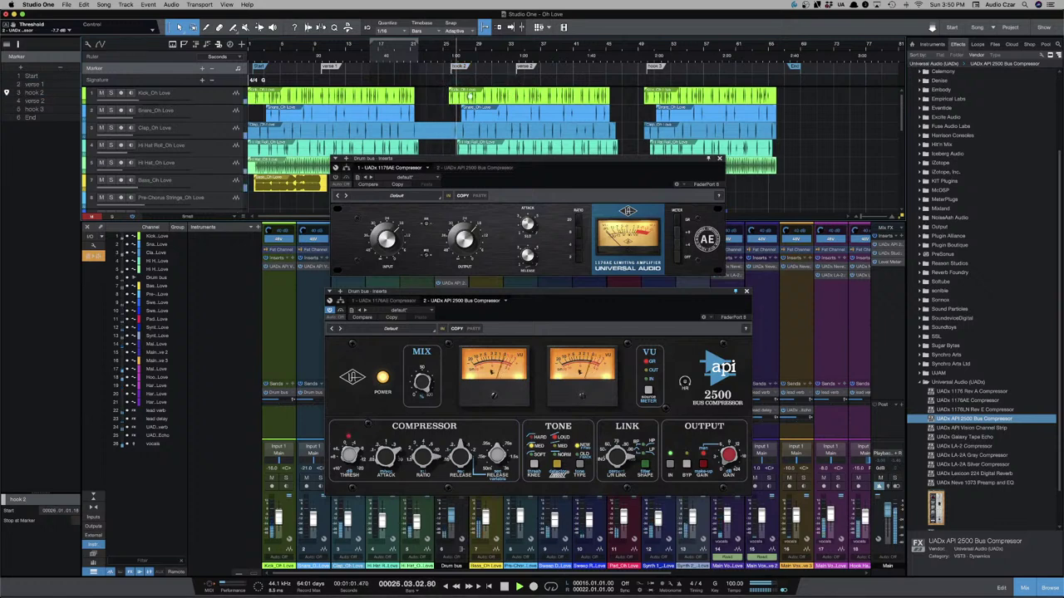
click(449, 98)
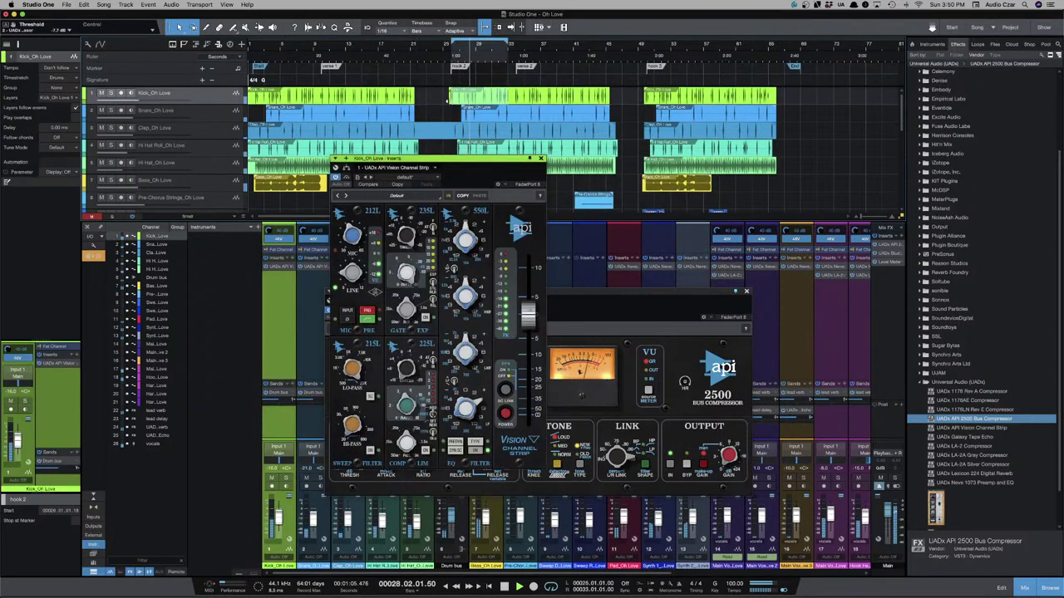
Bring back the Drum bus compressor windows and listen to the loop with the 1176AE active and the API 2500 bypassed.
click(468, 274)
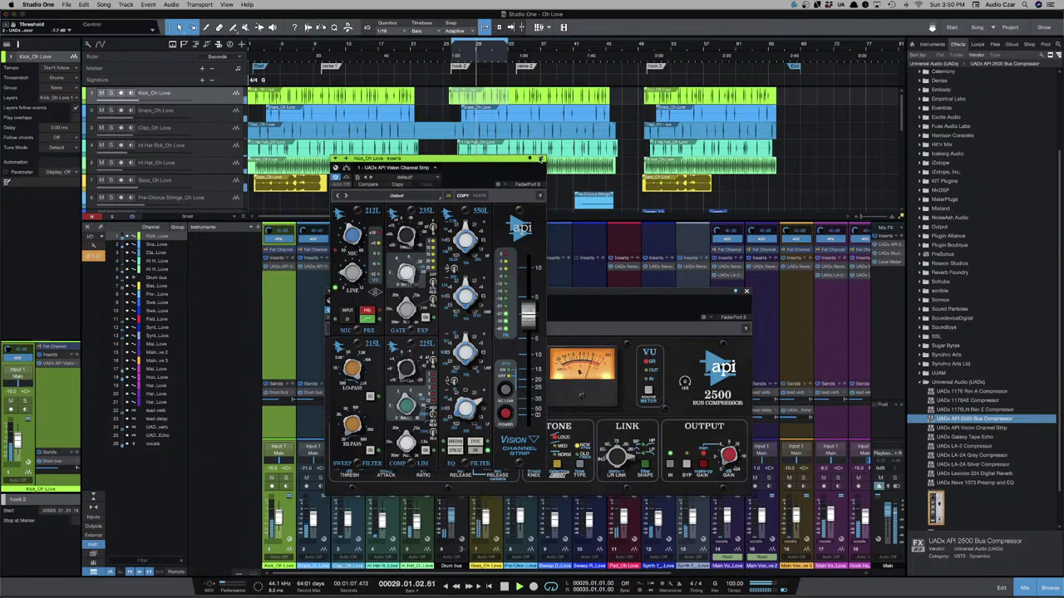
double_click(451, 275)
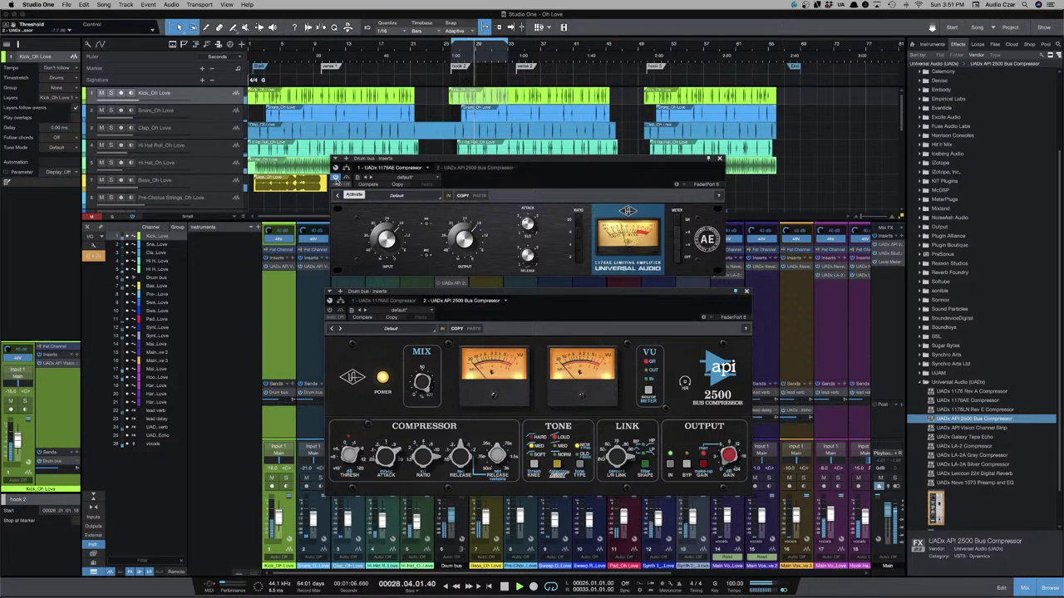
click(335, 179)
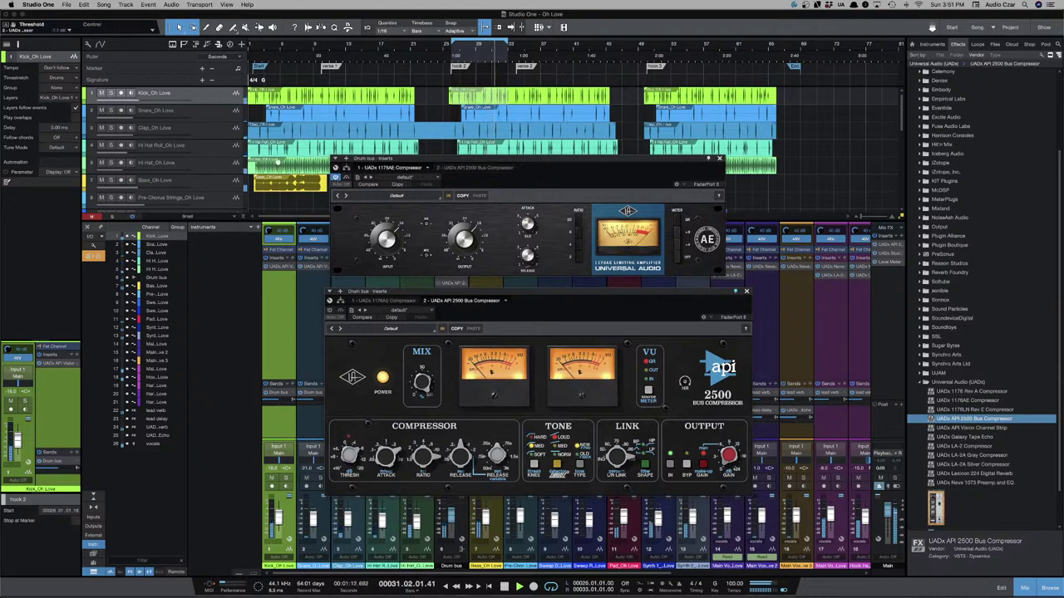
Mute the Main Vox Hook, Hook Harmony and Harmony tracks, and switch the Drum bus from the API 2500 to the 1176AE.
scroll(294, 161, down, 8)
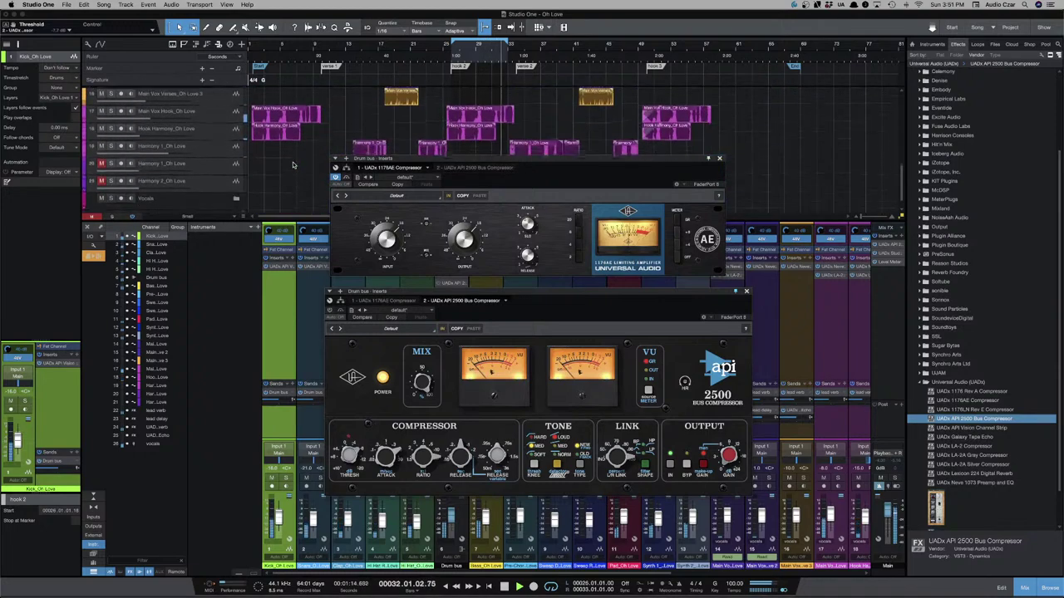
click(101, 120)
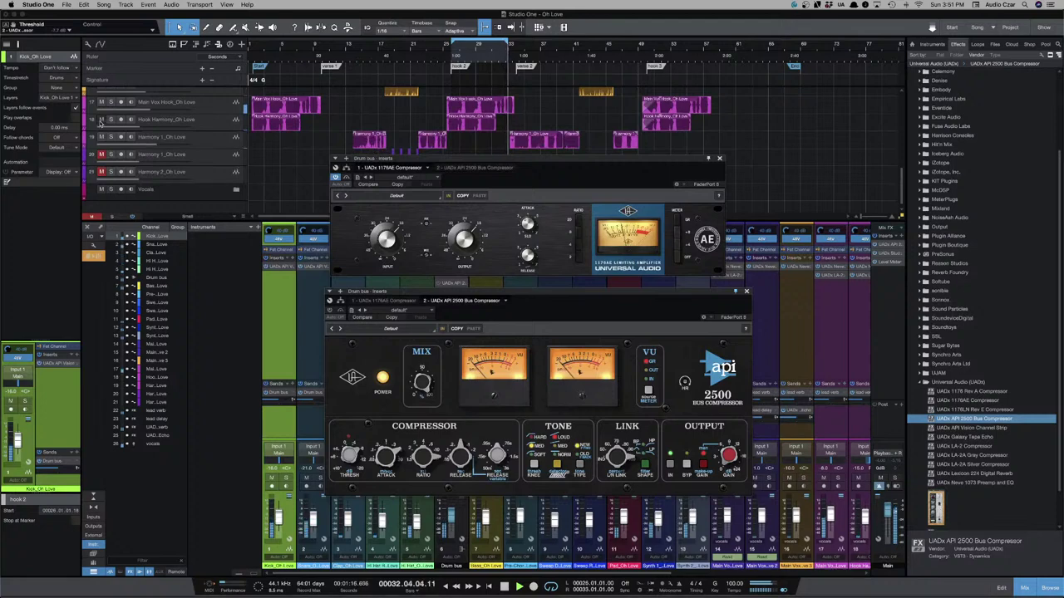
click(101, 101)
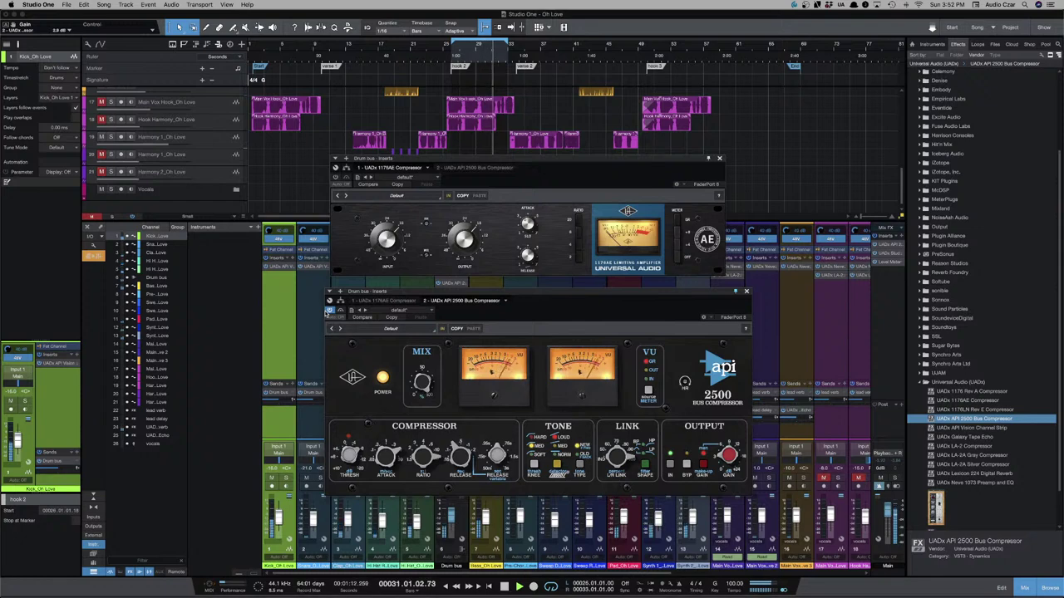
click(330, 310)
click(335, 177)
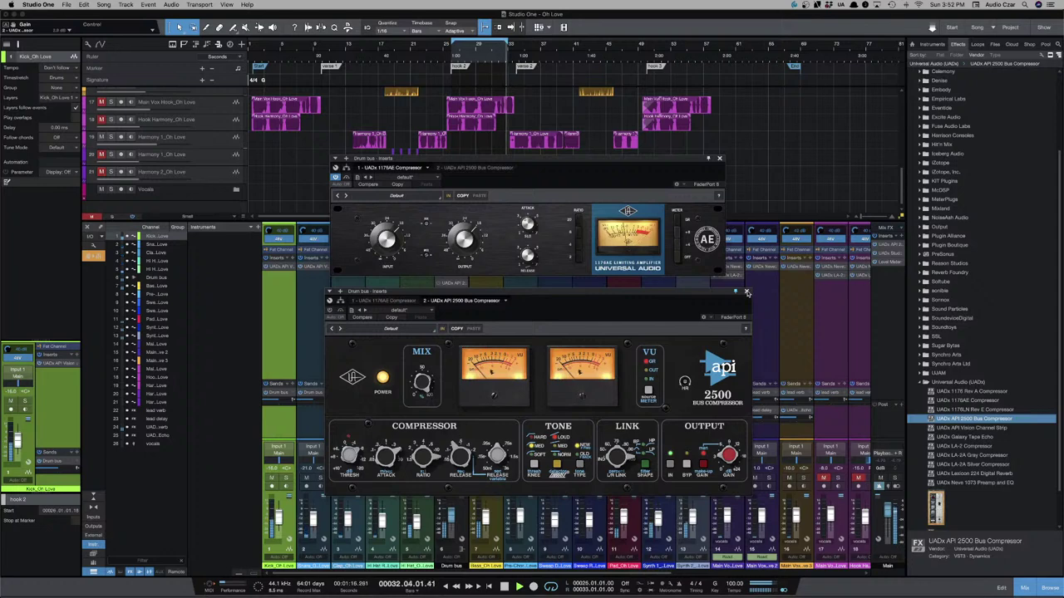
Close the API 2500 window, unmute the Main Vox Hook, Hook Harmony and first Harmony tracks, and stop playback.
click(746, 292)
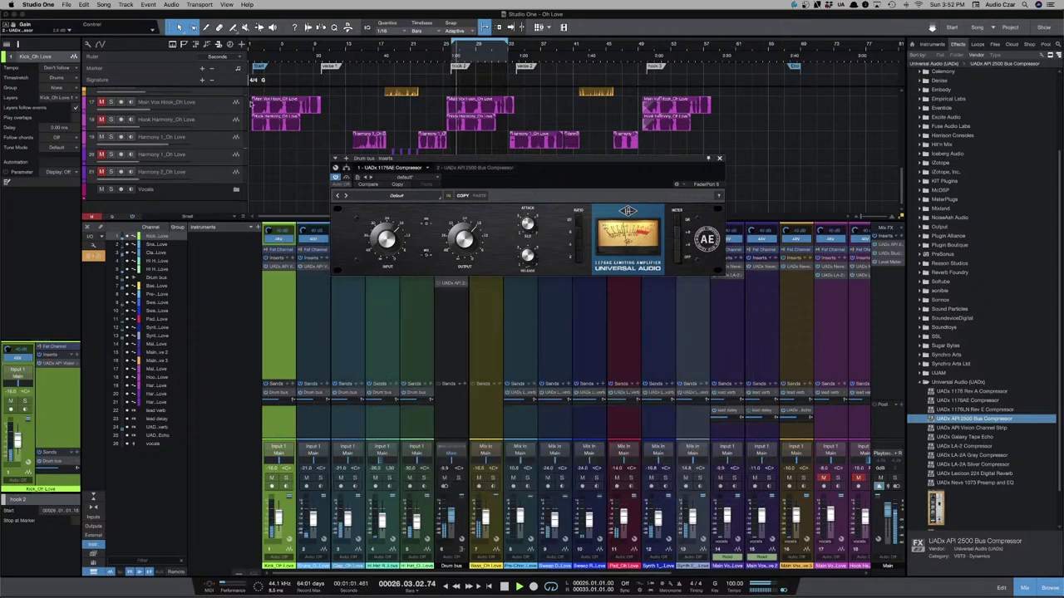
click(101, 102)
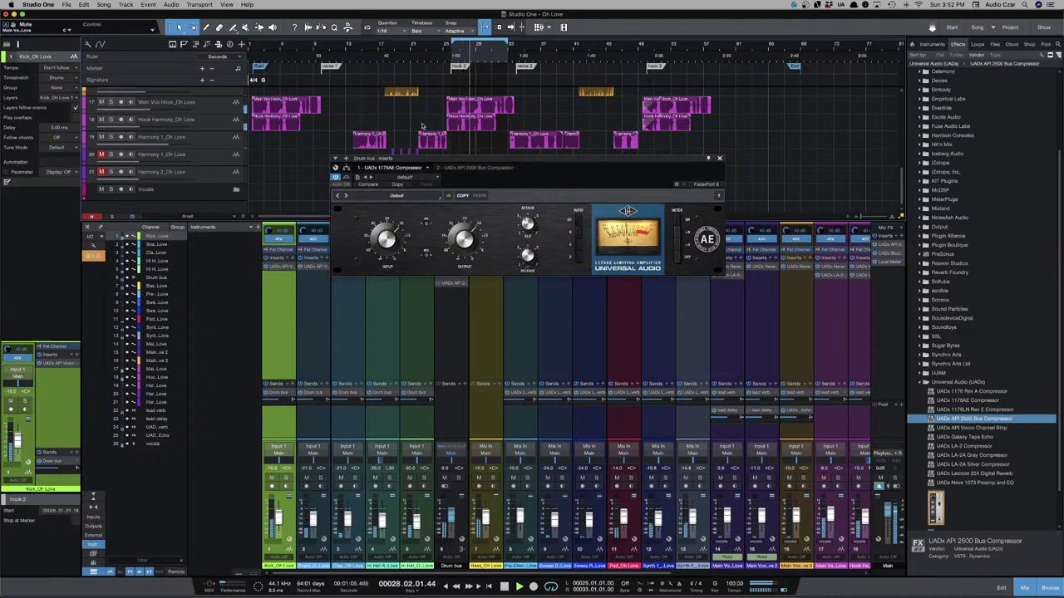
key(space)
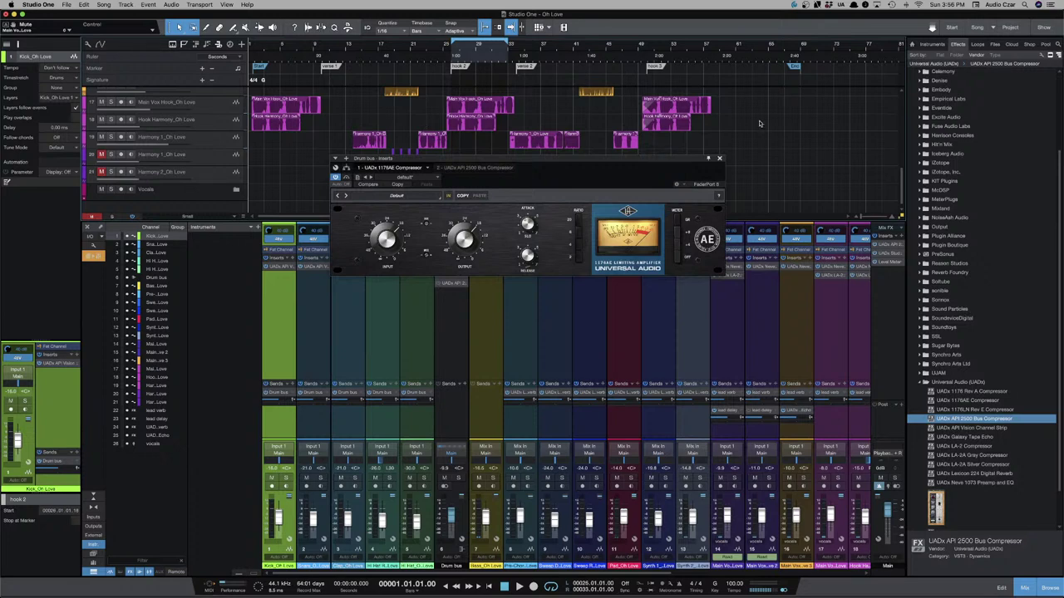
Close the Drum bus 1176AE window and look over the instrument and vocal tracks in the arrangement.
click(719, 158)
scroll(482, 158, up, 1)
scroll(483, 158, up, 5)
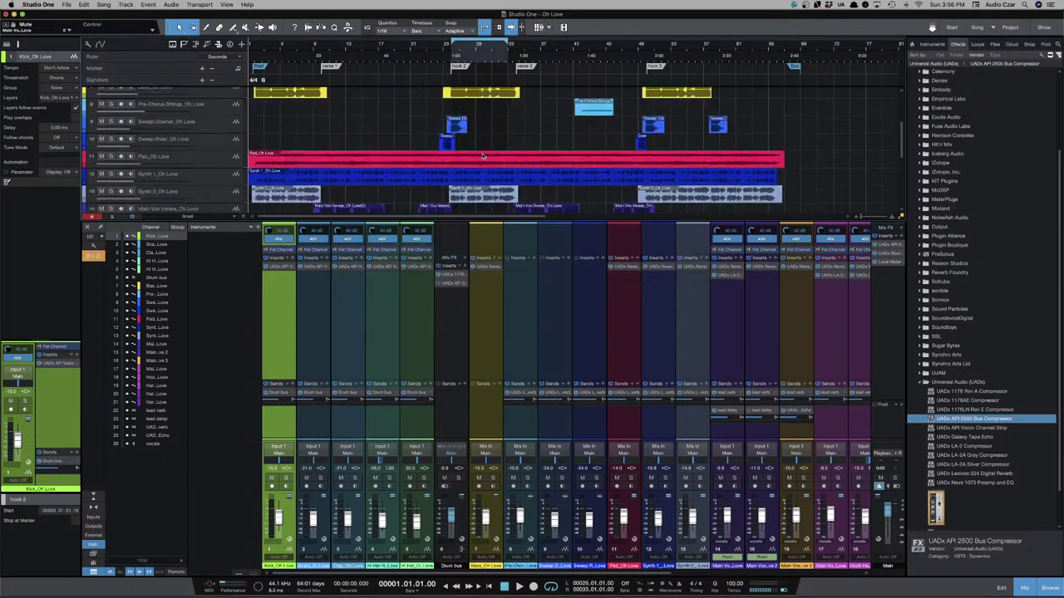
scroll(483, 158, down, 5)
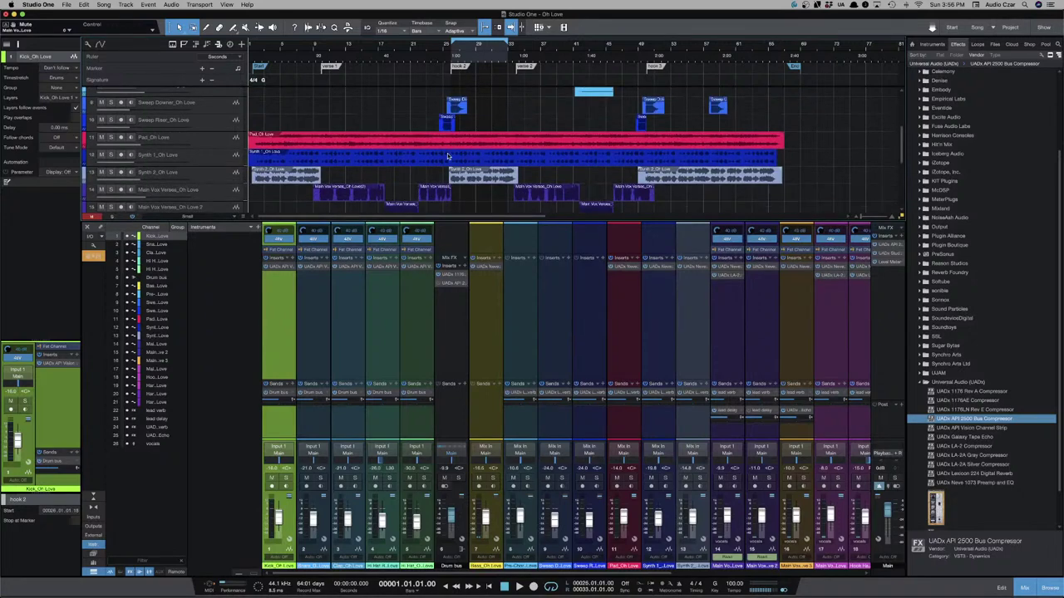